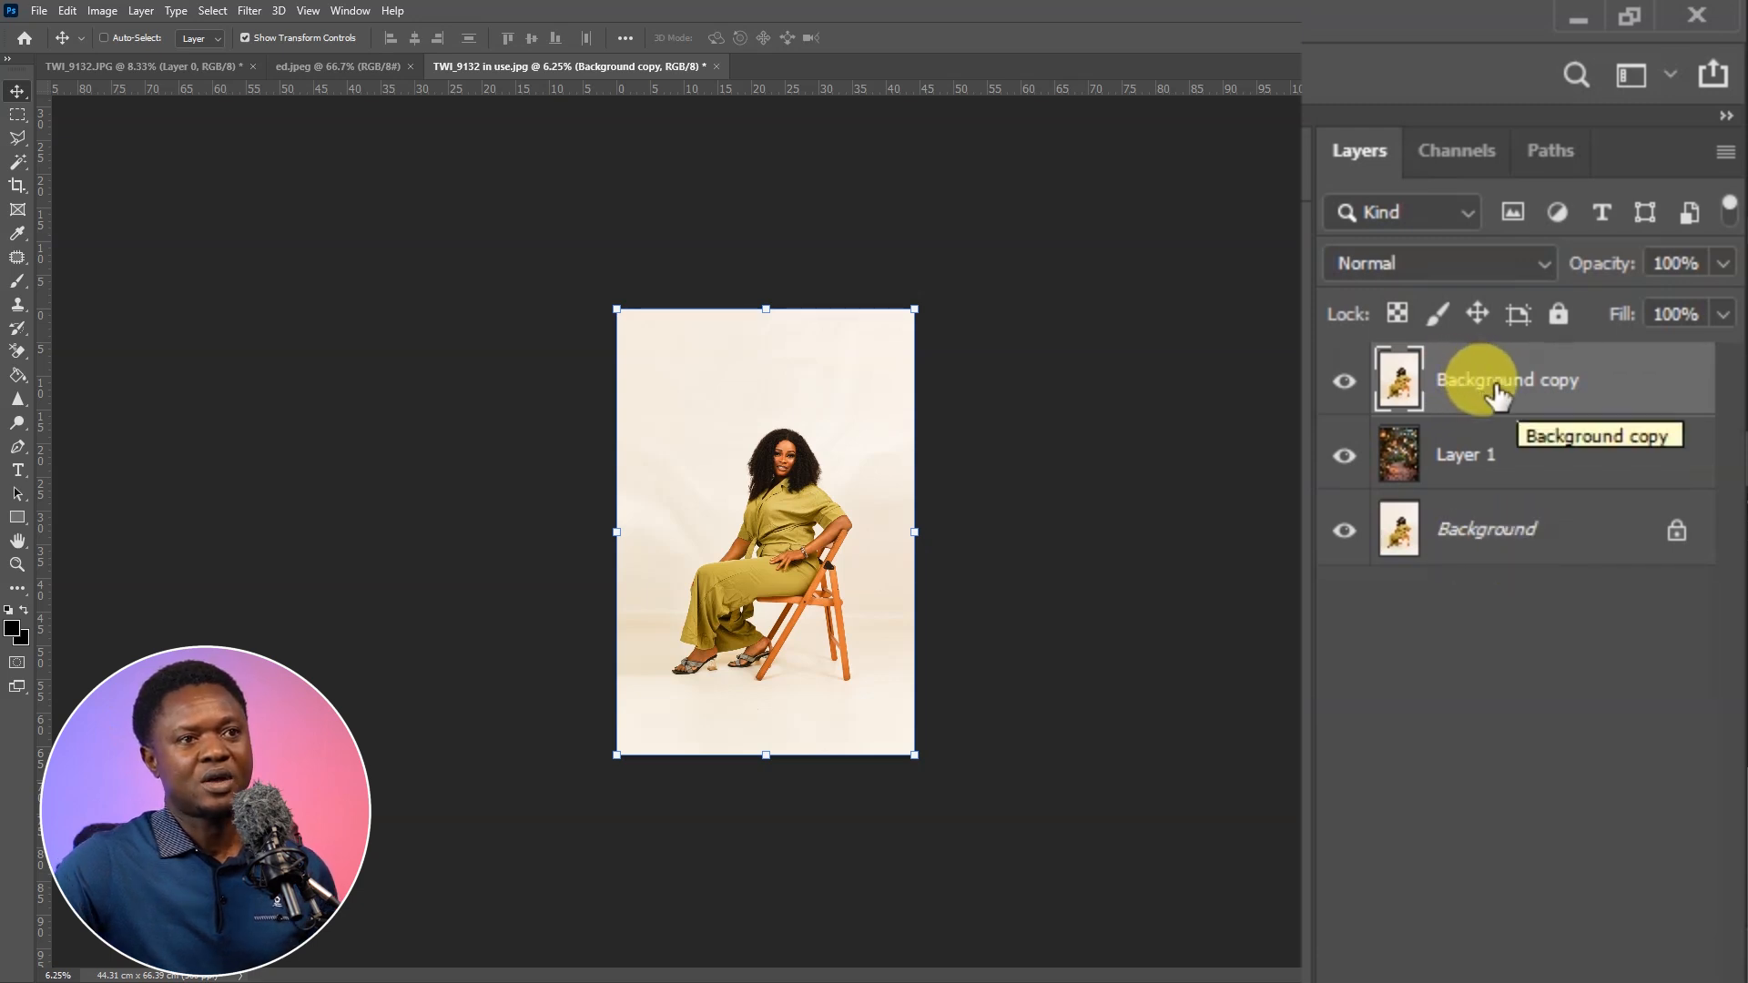
# Rename the Background copy layer to "cut out"
pyautogui.doubleClick(1498, 382)
pyautogui.press('Return')
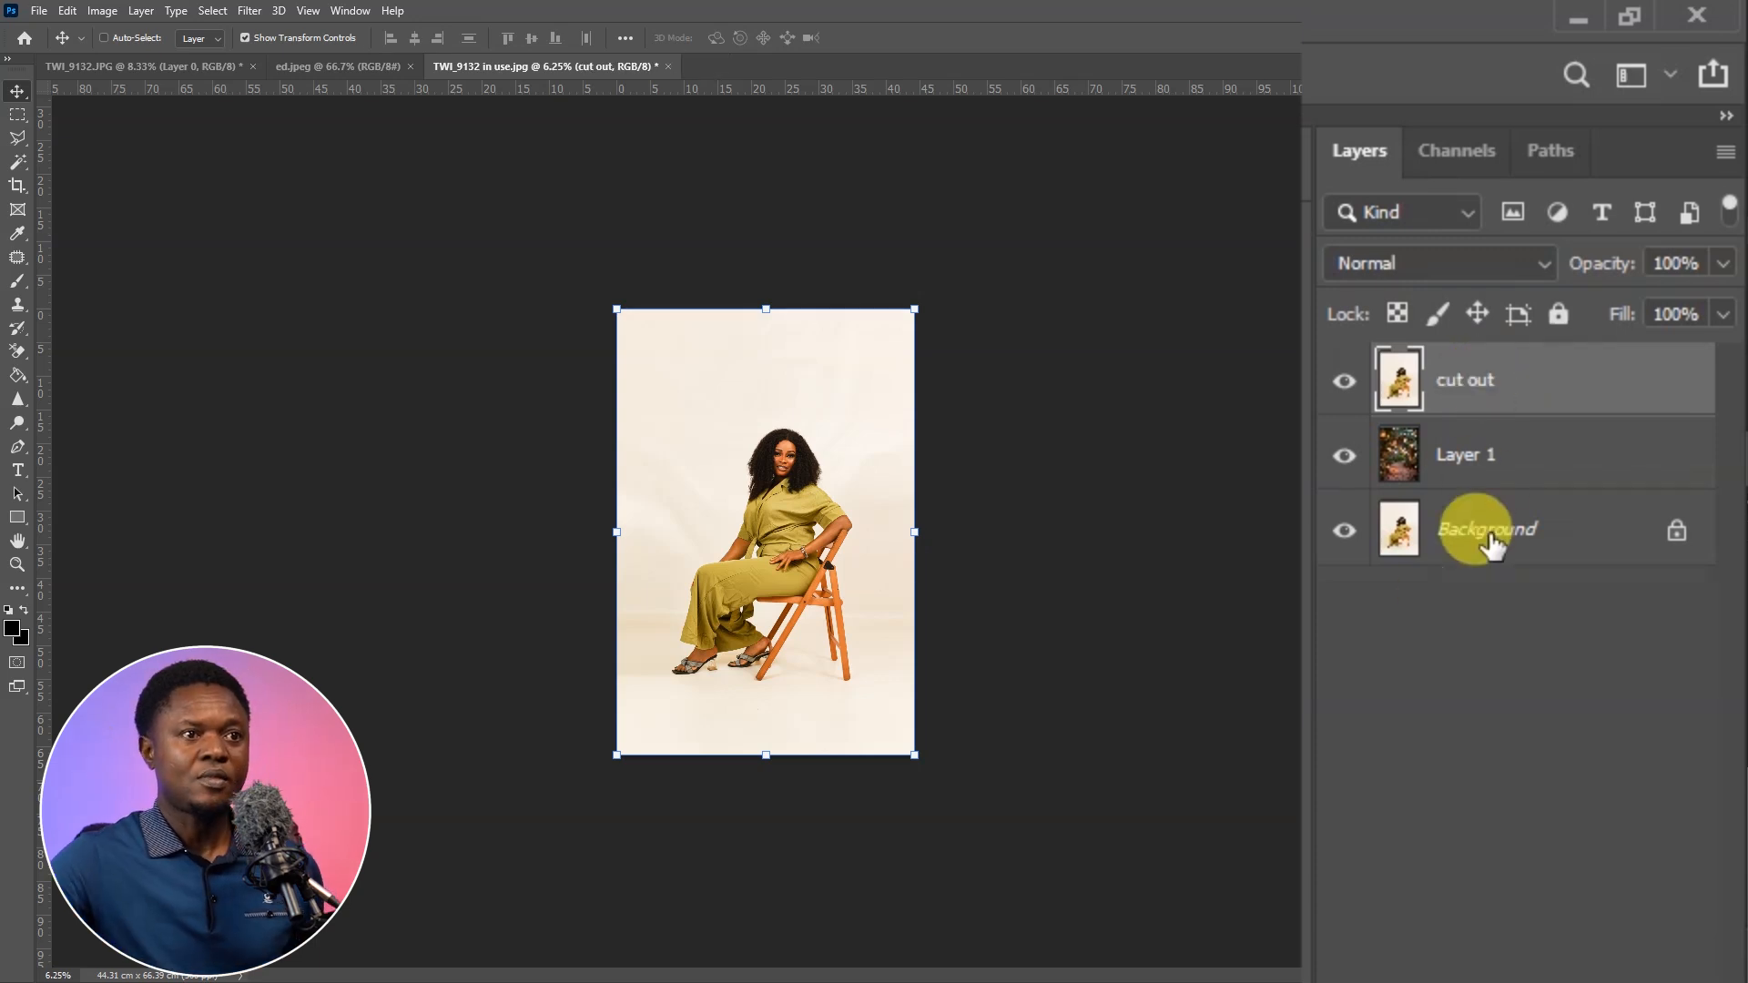
# Activate the Magic Wand tool and run Select Subject to select the woman and the chair
pyautogui.click(38, 135)
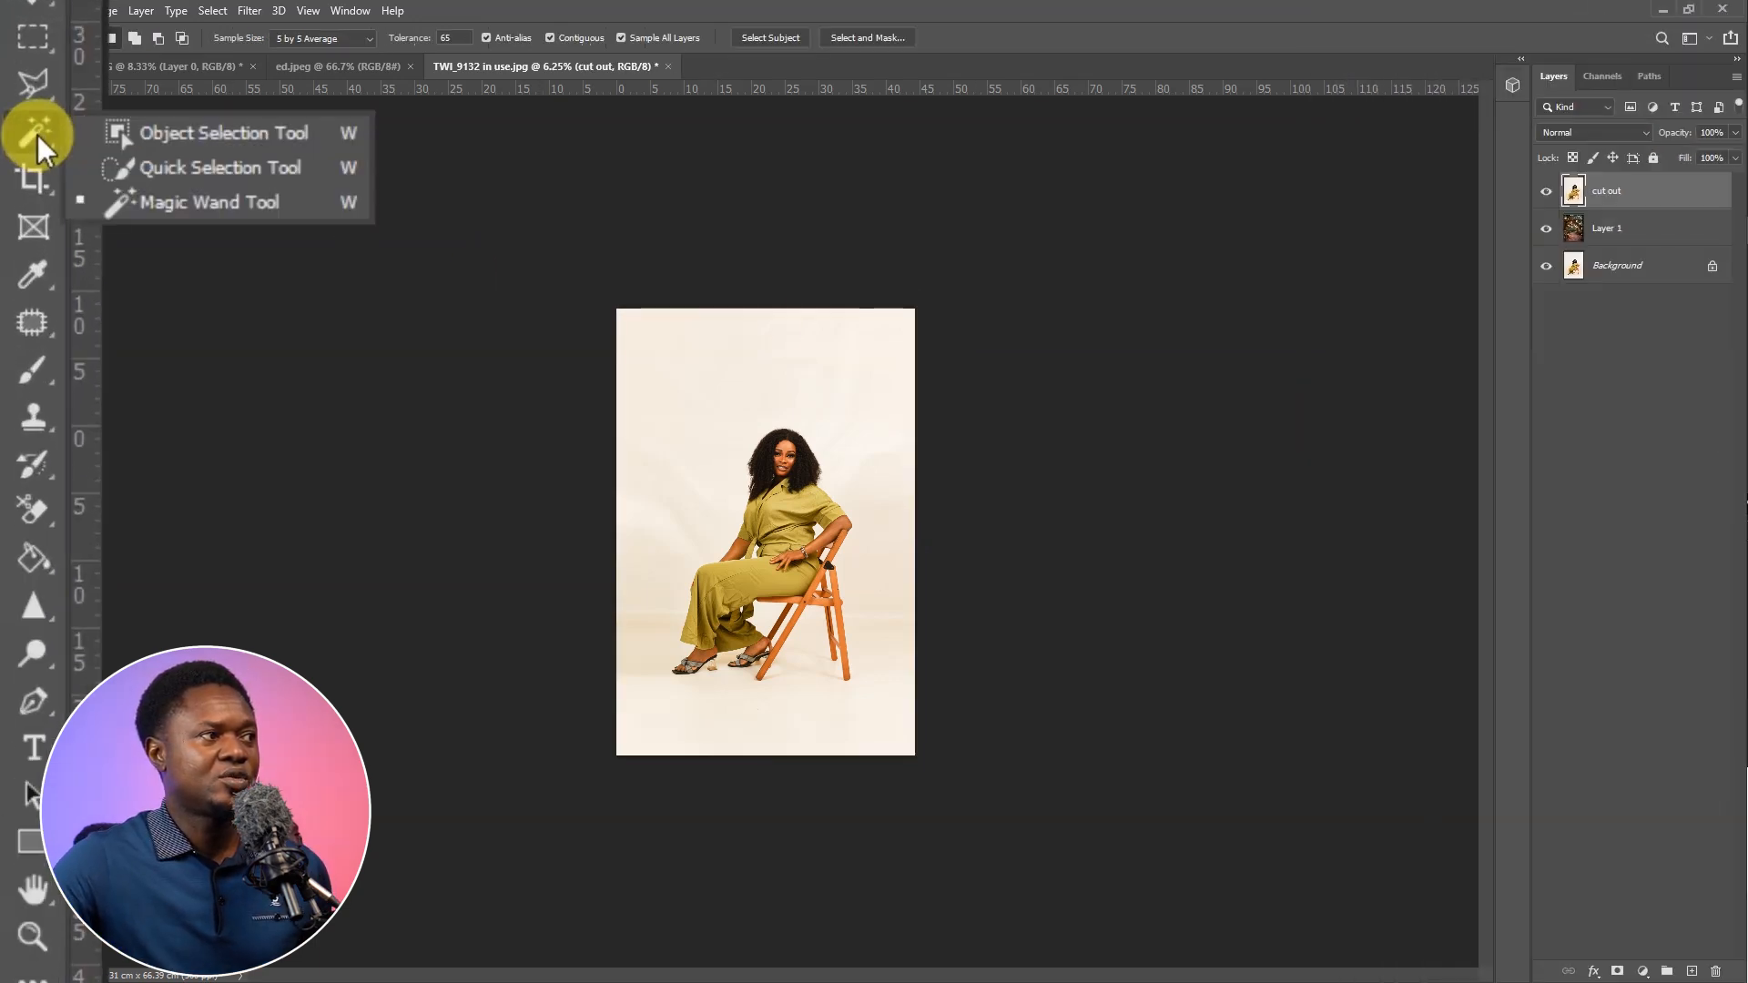
pyautogui.click(210, 201)
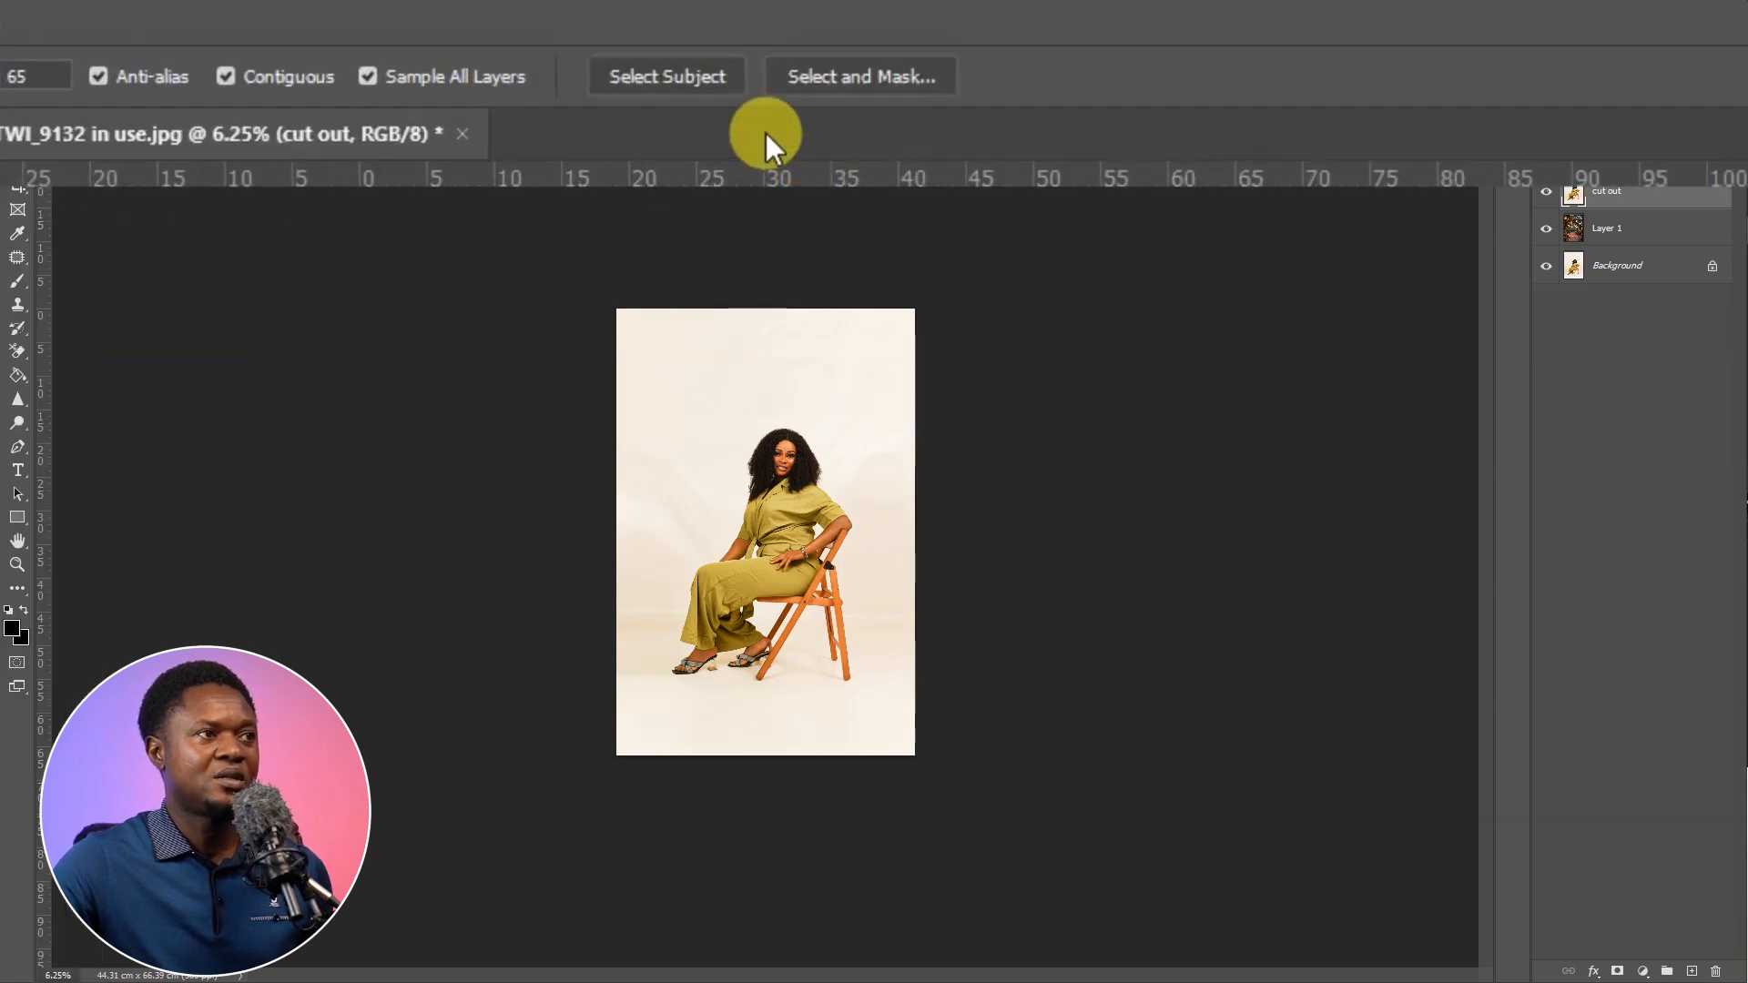
pyautogui.click(676, 76)
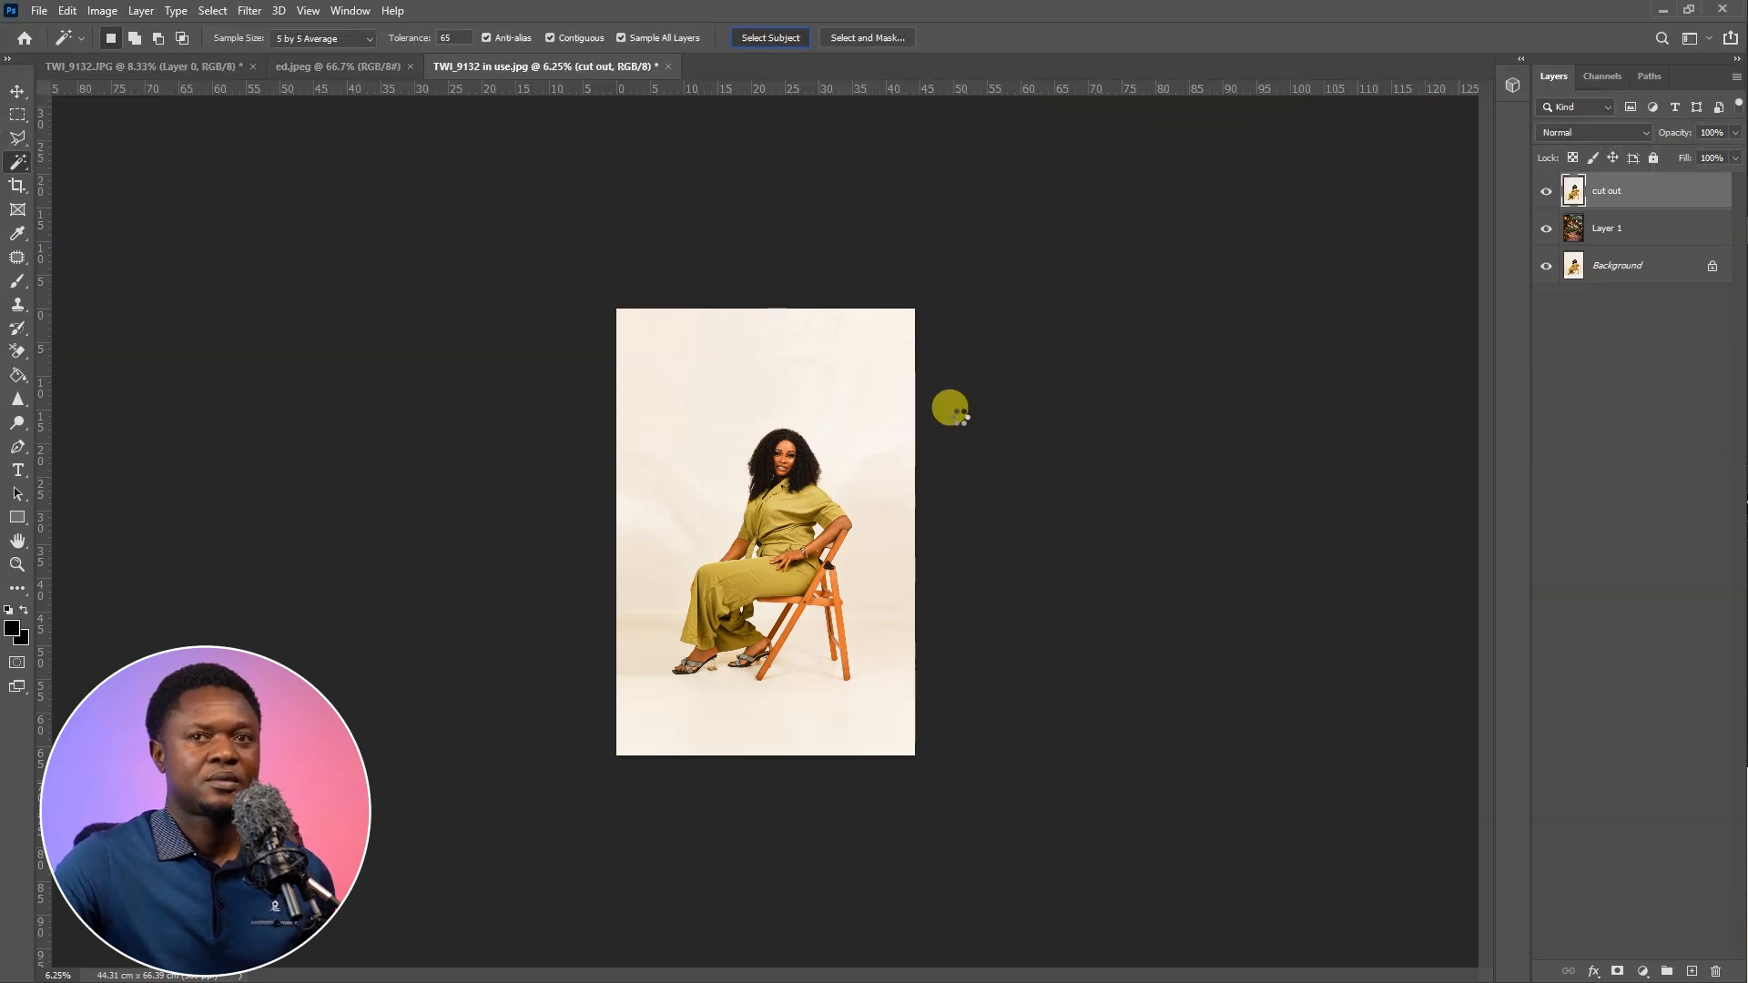
# Activate the Polygonal Lasso tool and set it to subtract from the selection
pyautogui.press('l')
pyautogui.hotkey('ctrl', '+')
pyautogui.hotkey('ctrl', '+')
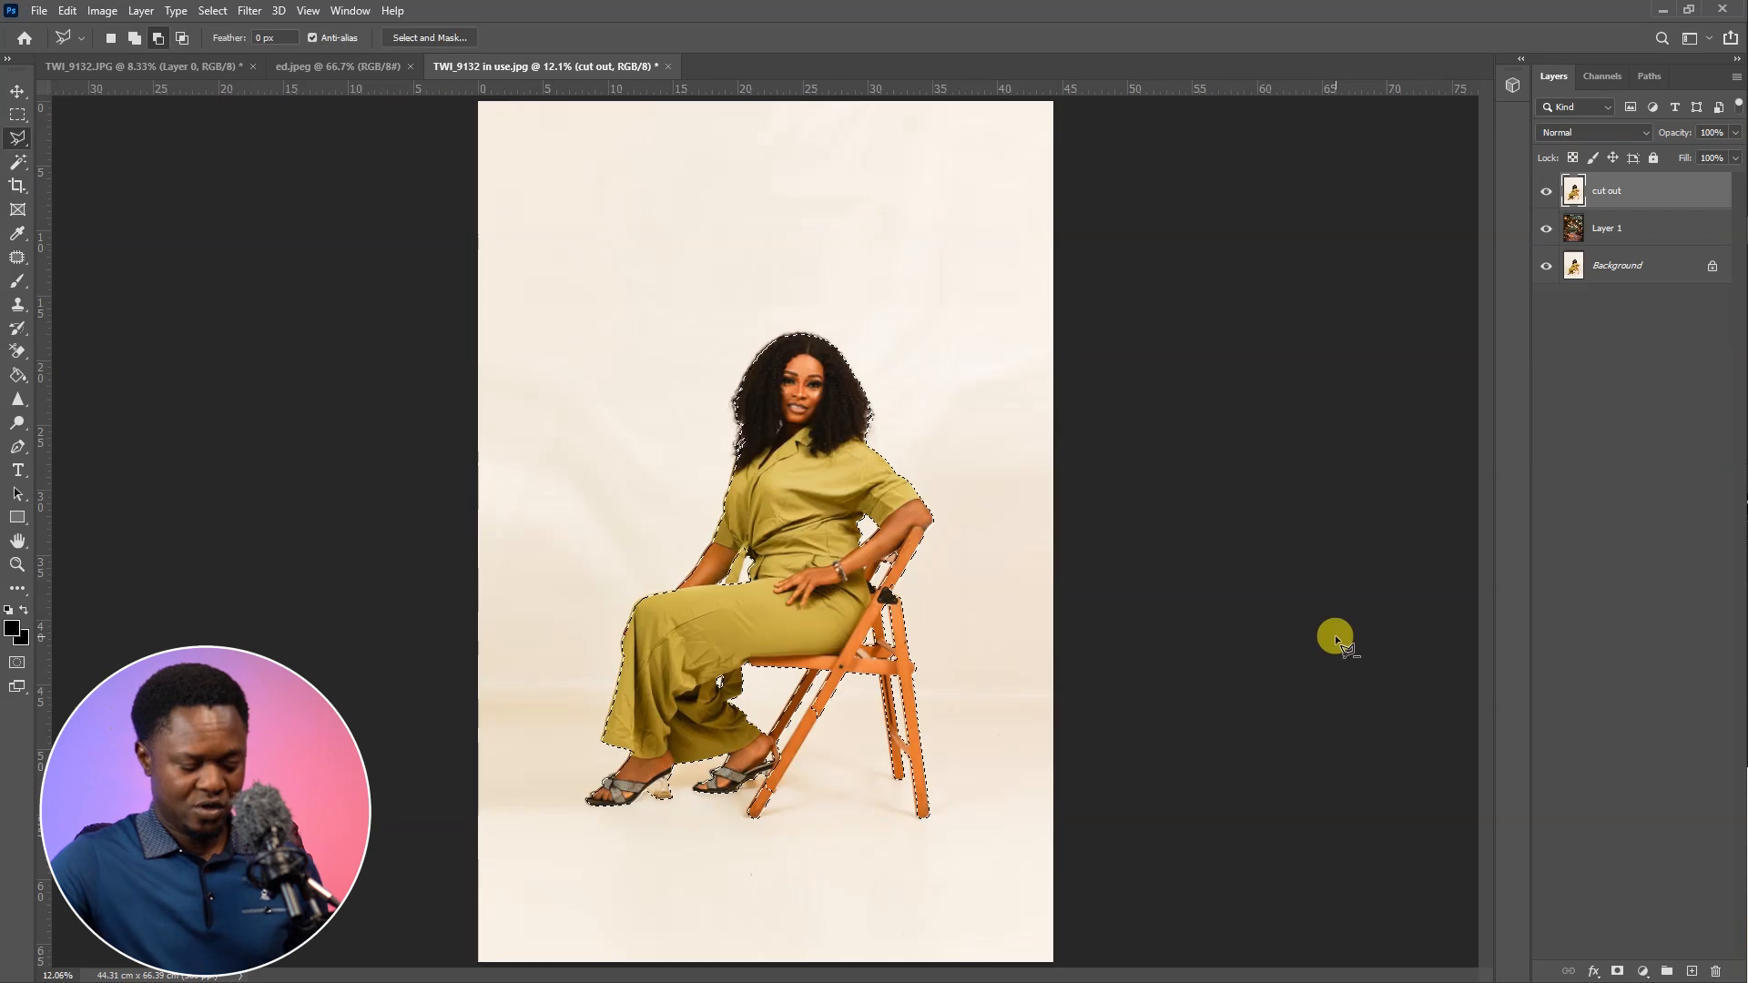
pyautogui.hotkey('ctrl', '+')
pyautogui.hotkey('ctrl', '+')
pyautogui.hotkey('ctrl', '+')
pyautogui.hotkey('ctrl', '+')
pyautogui.hotkey('ctrl', '+')
pyautogui.hotkey('ctrl', '+')
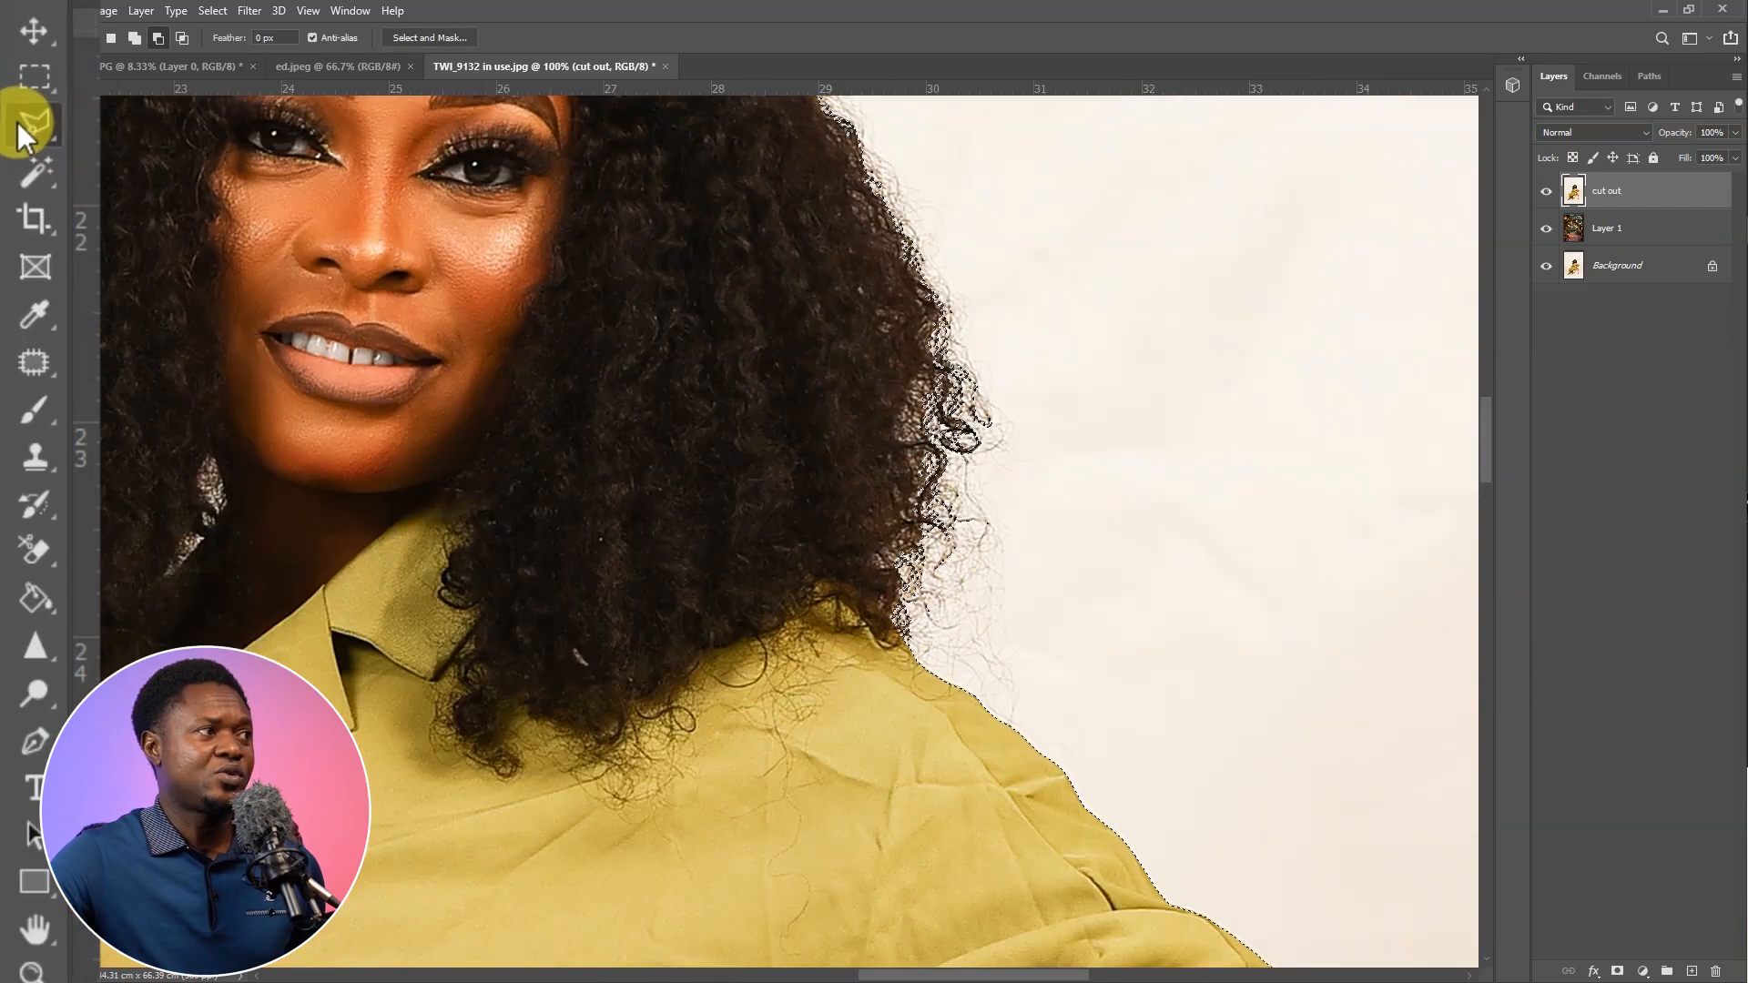
pyautogui.rightClick(20, 127)
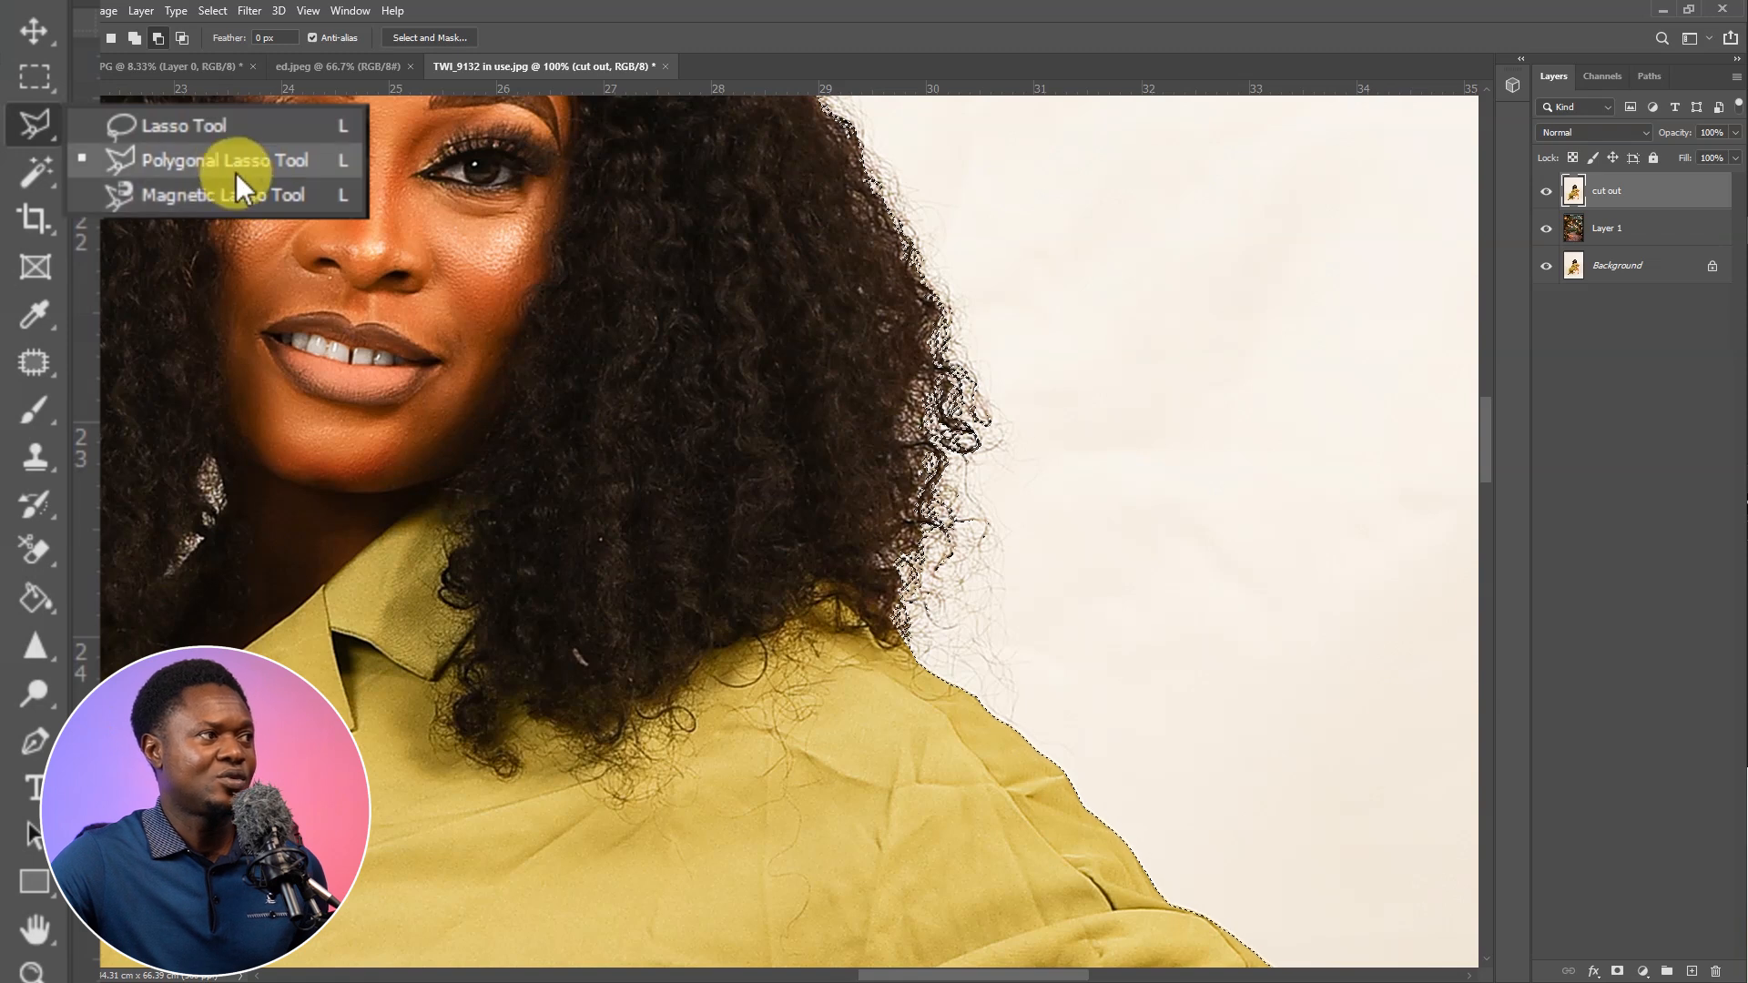
pyautogui.click(184, 160)
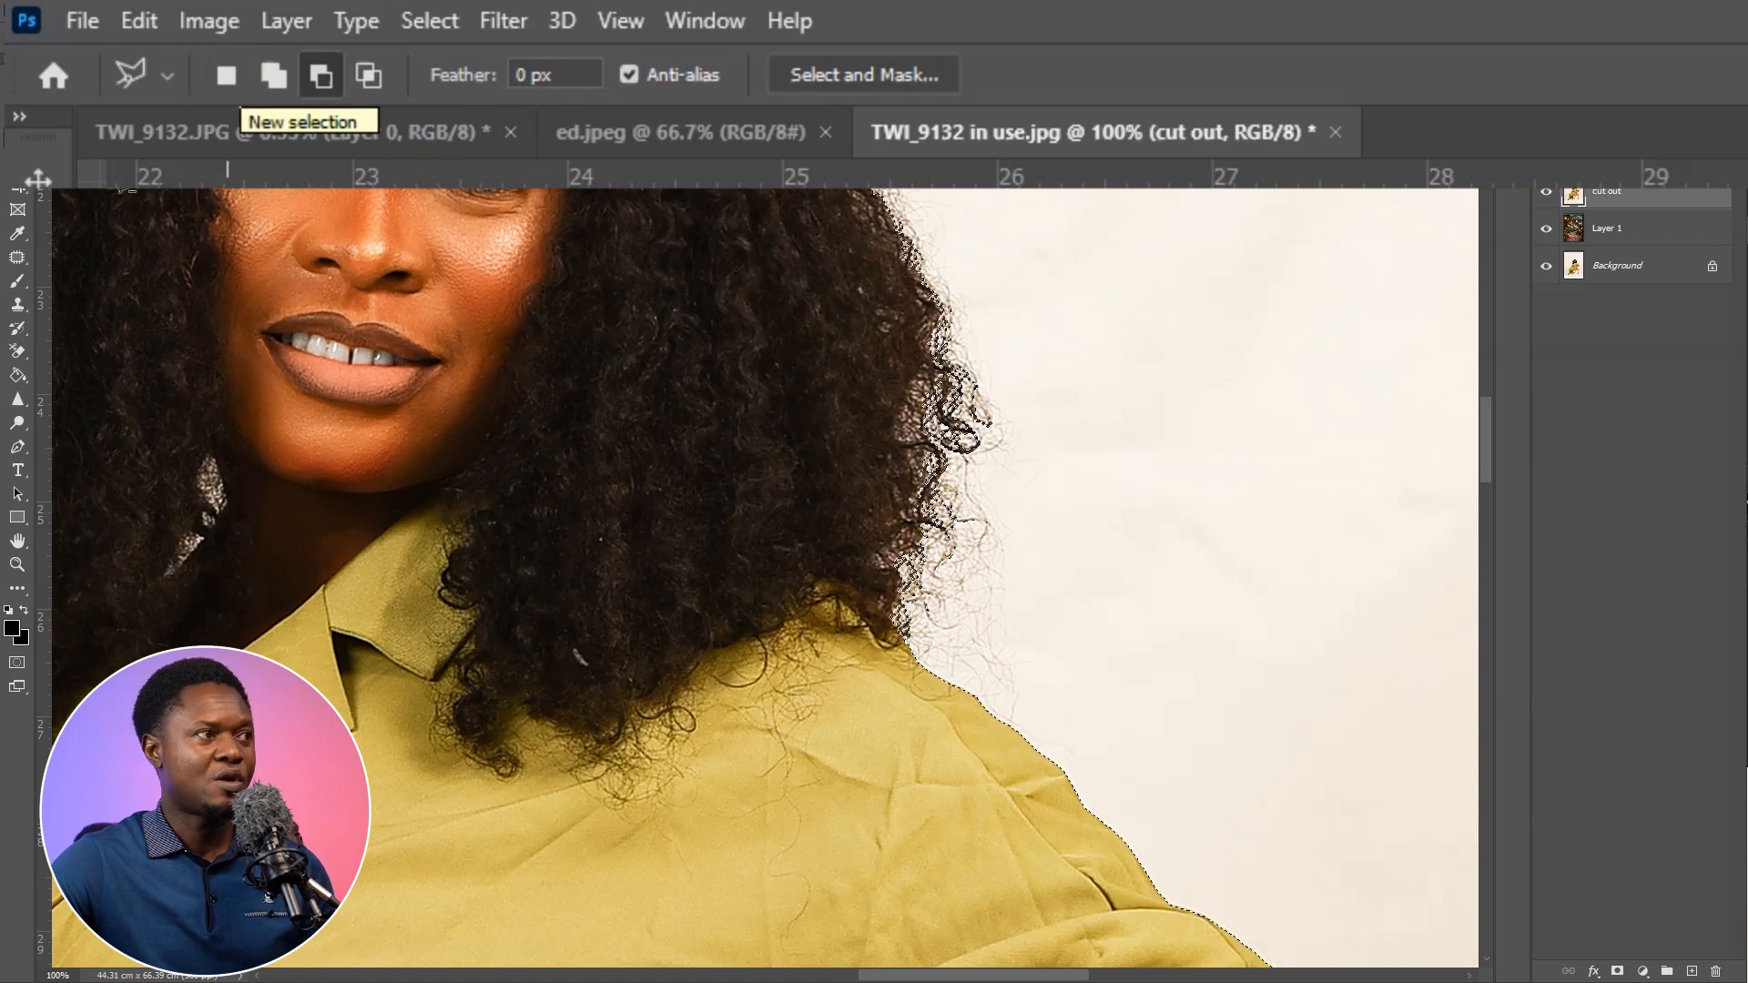
pyautogui.click(330, 64)
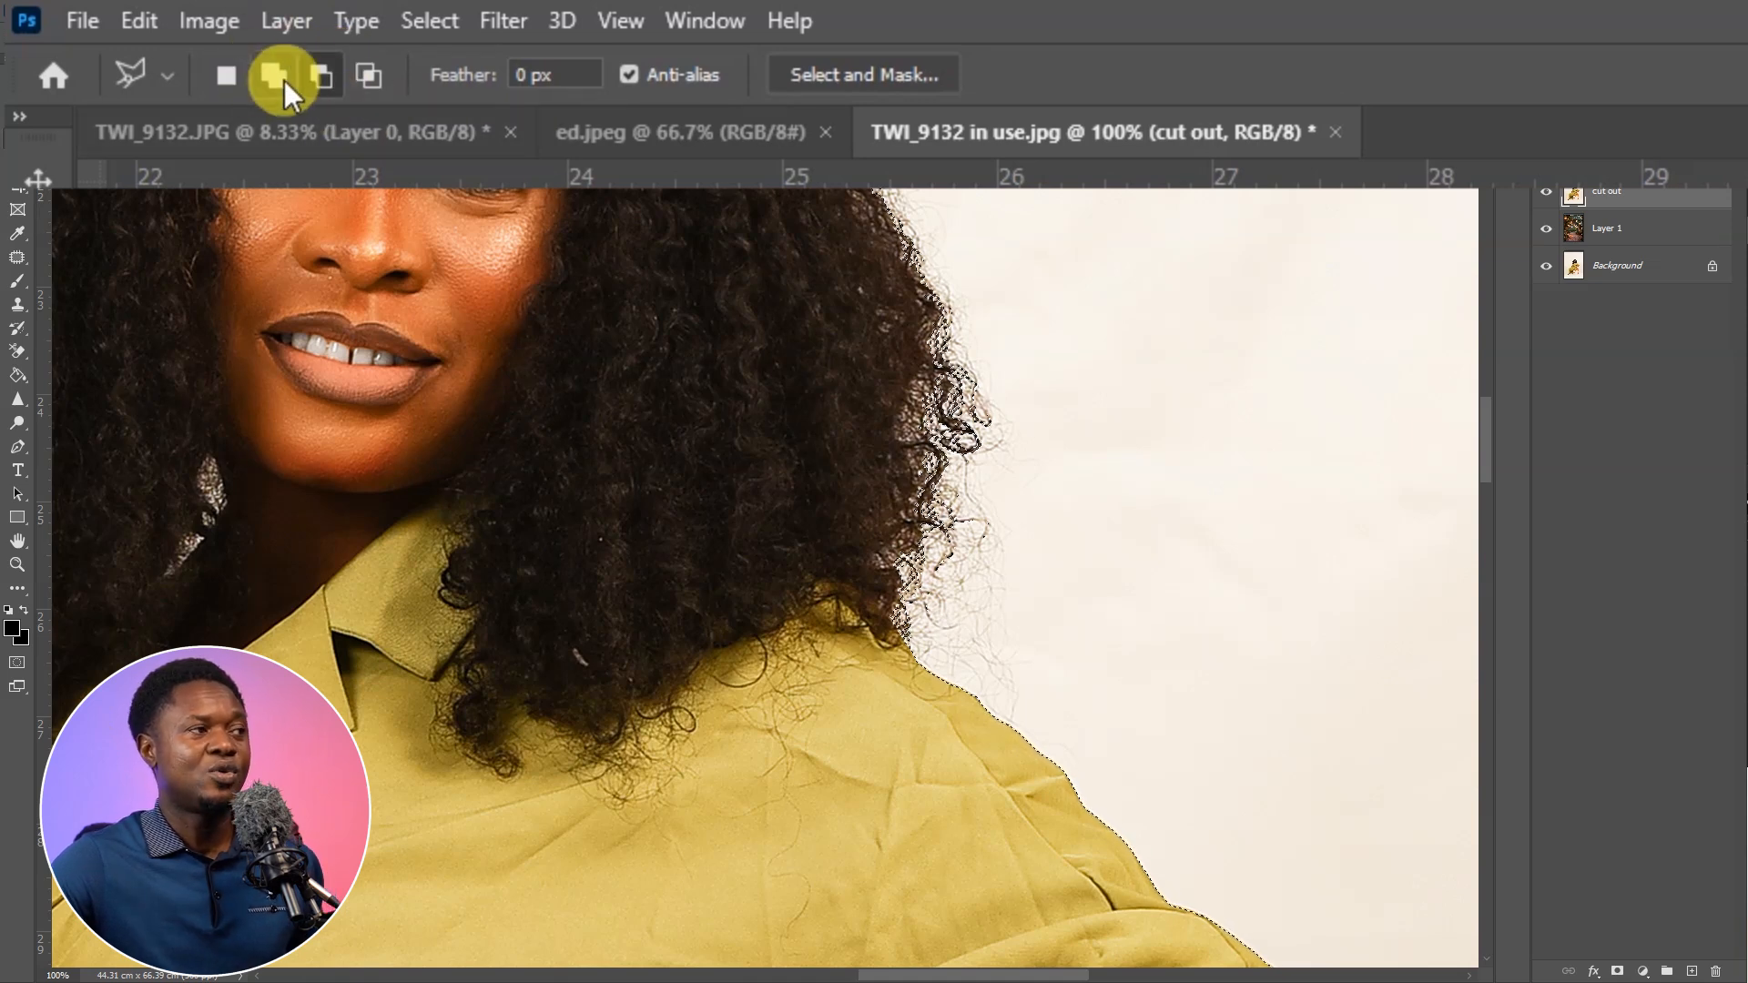
pyautogui.click(284, 76)
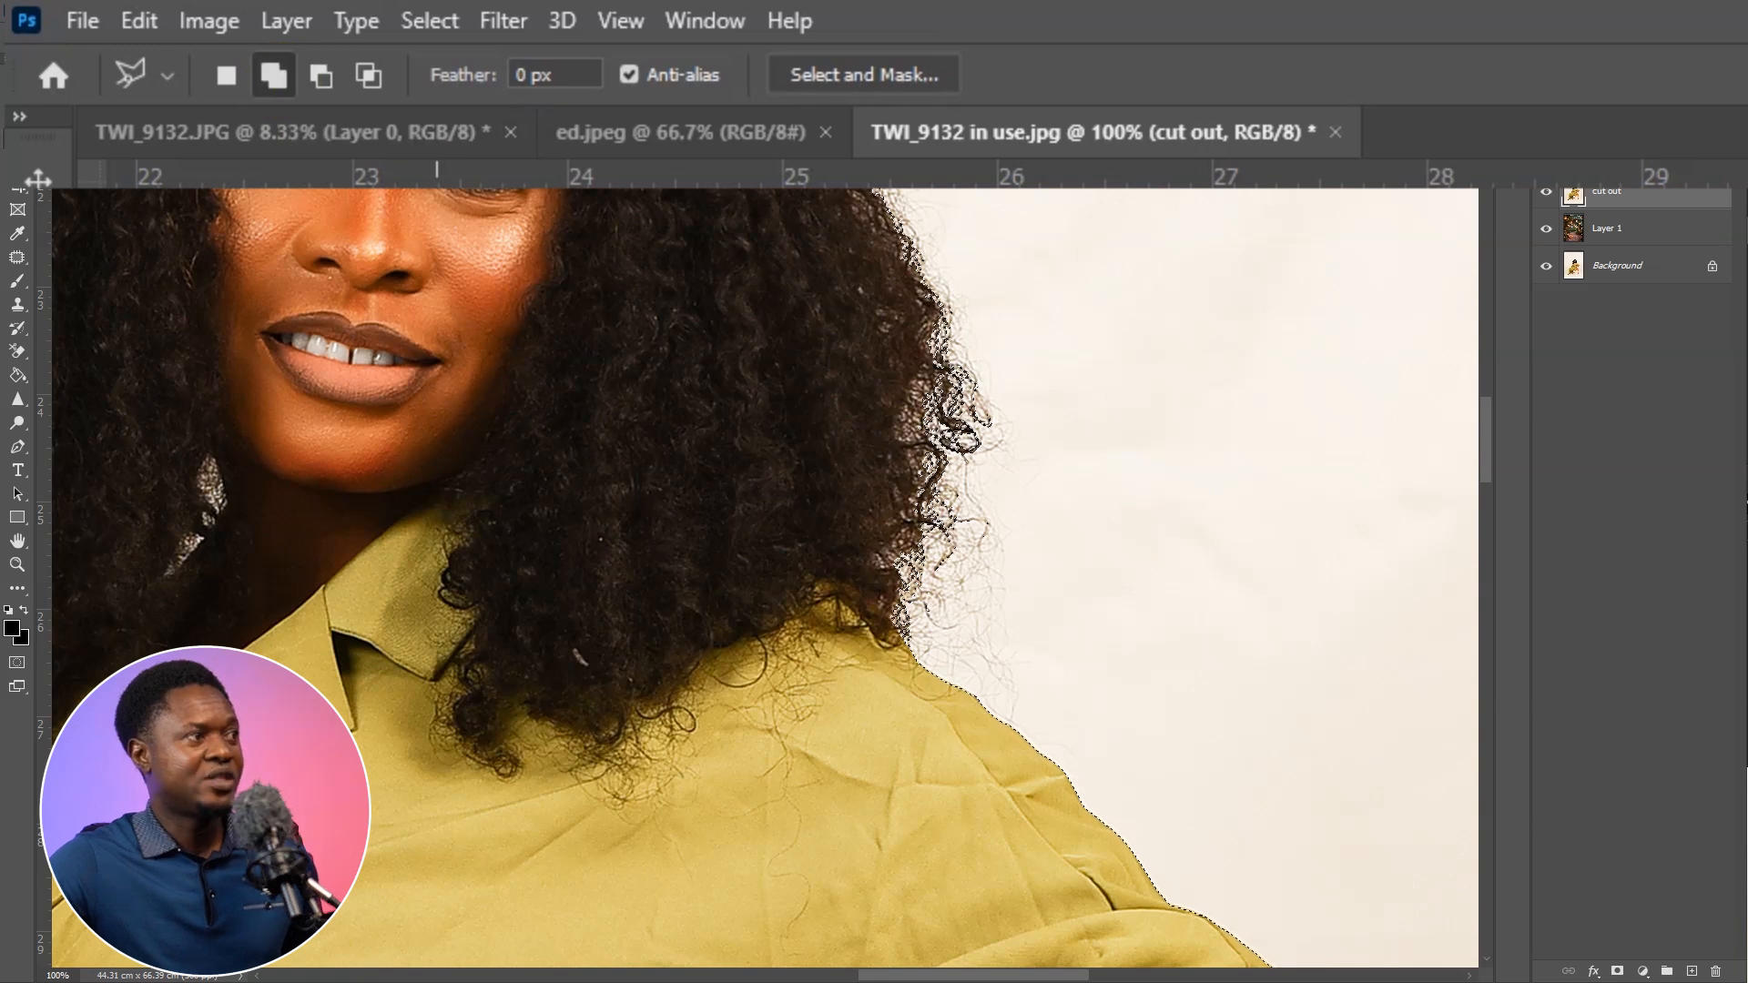
pyautogui.click(320, 76)
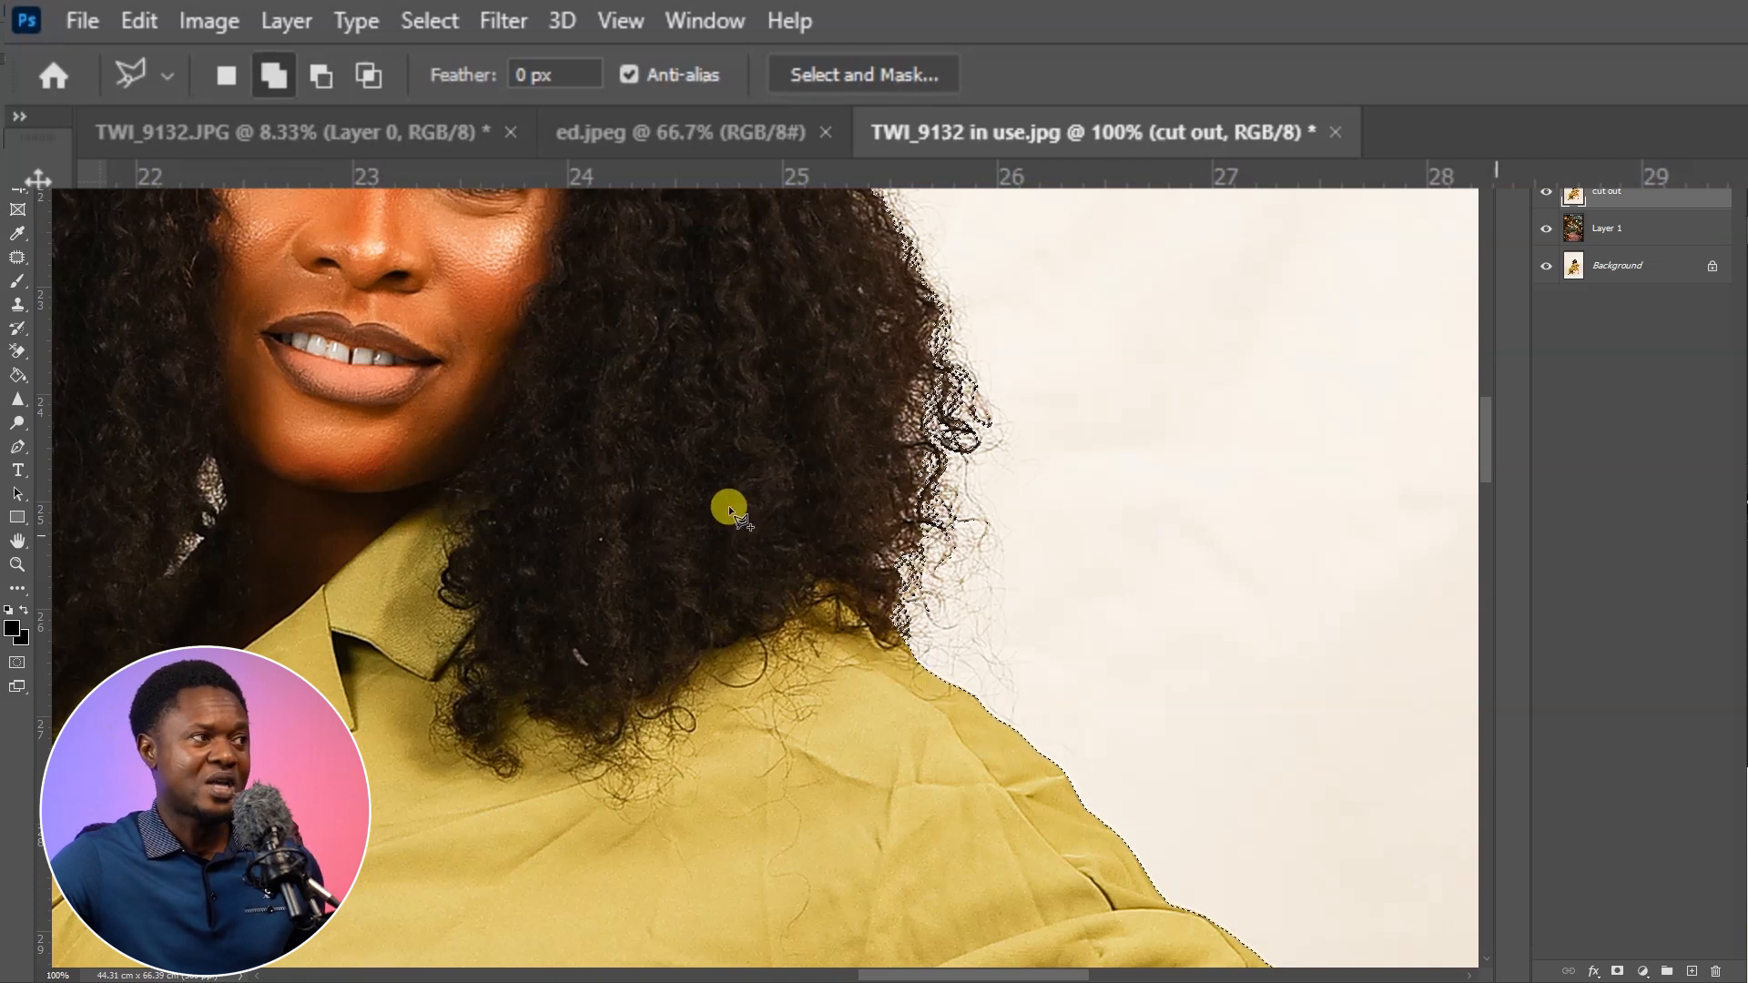
# Add a loose outline around the woman's hair to the selection, running from one shoulder over the head to the other
pyautogui.hotkey('ctrl', '-')
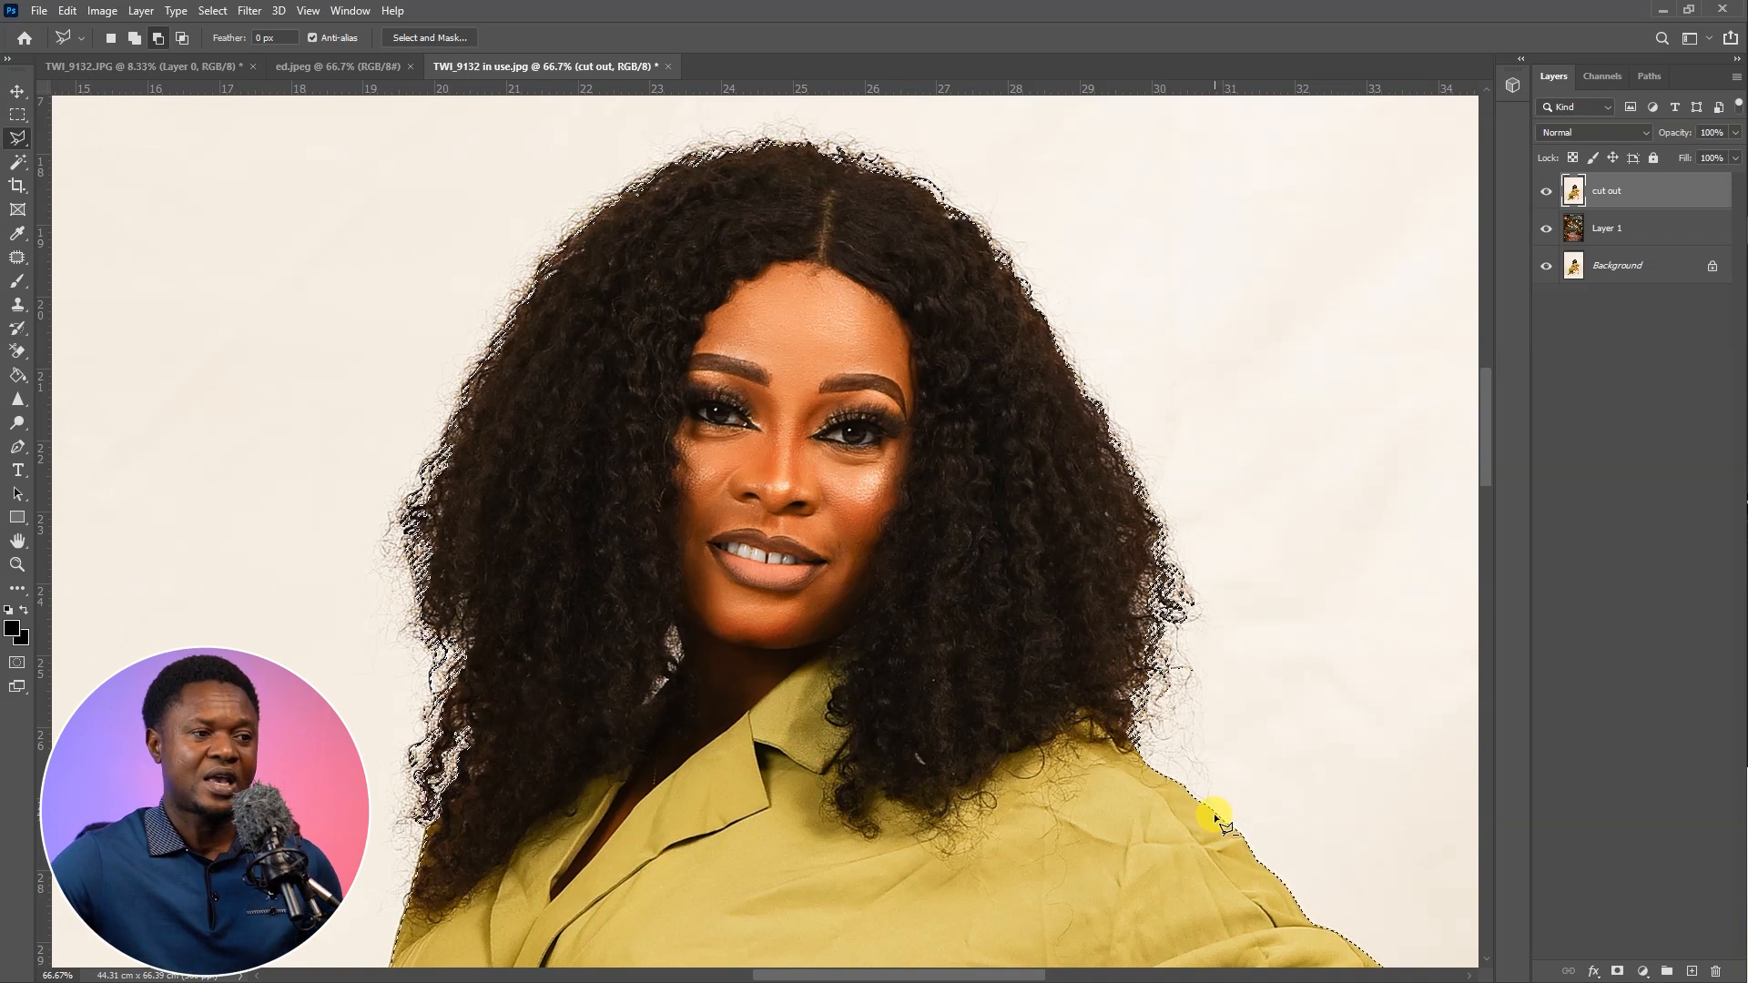
pyautogui.moveTo(1261, 489); pyautogui.dragTo(1271, 530)
pyautogui.press('shift')
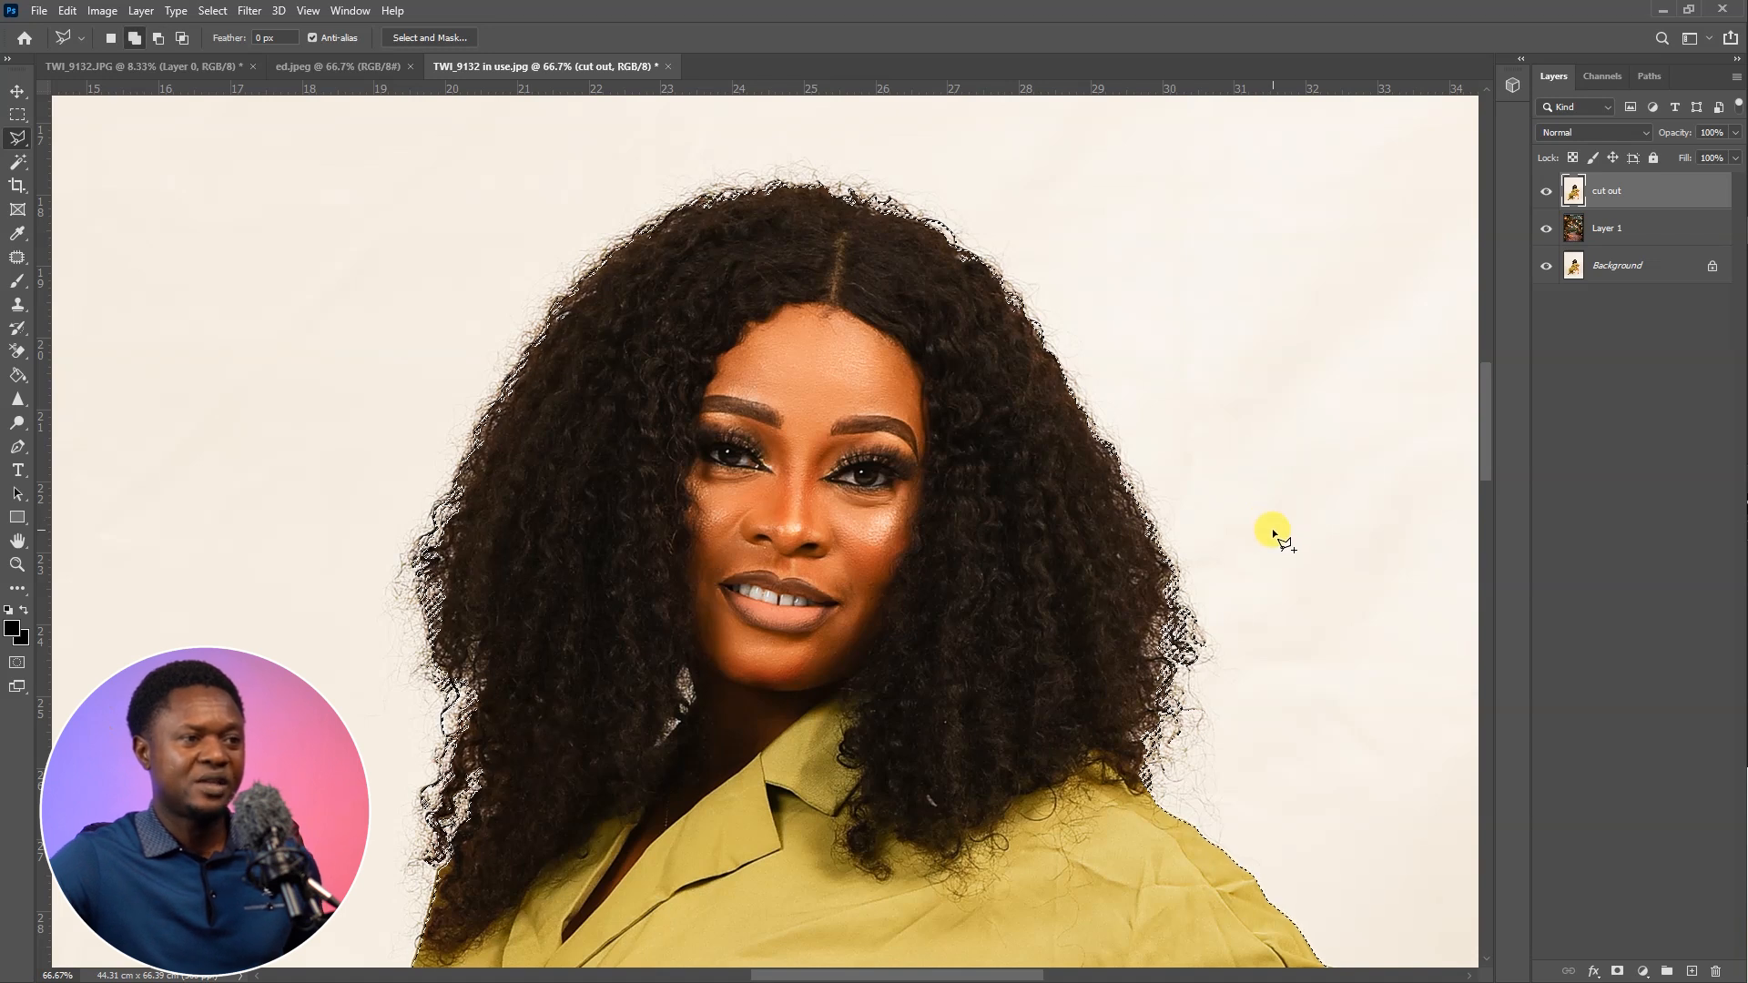
pyautogui.click(1201, 870)
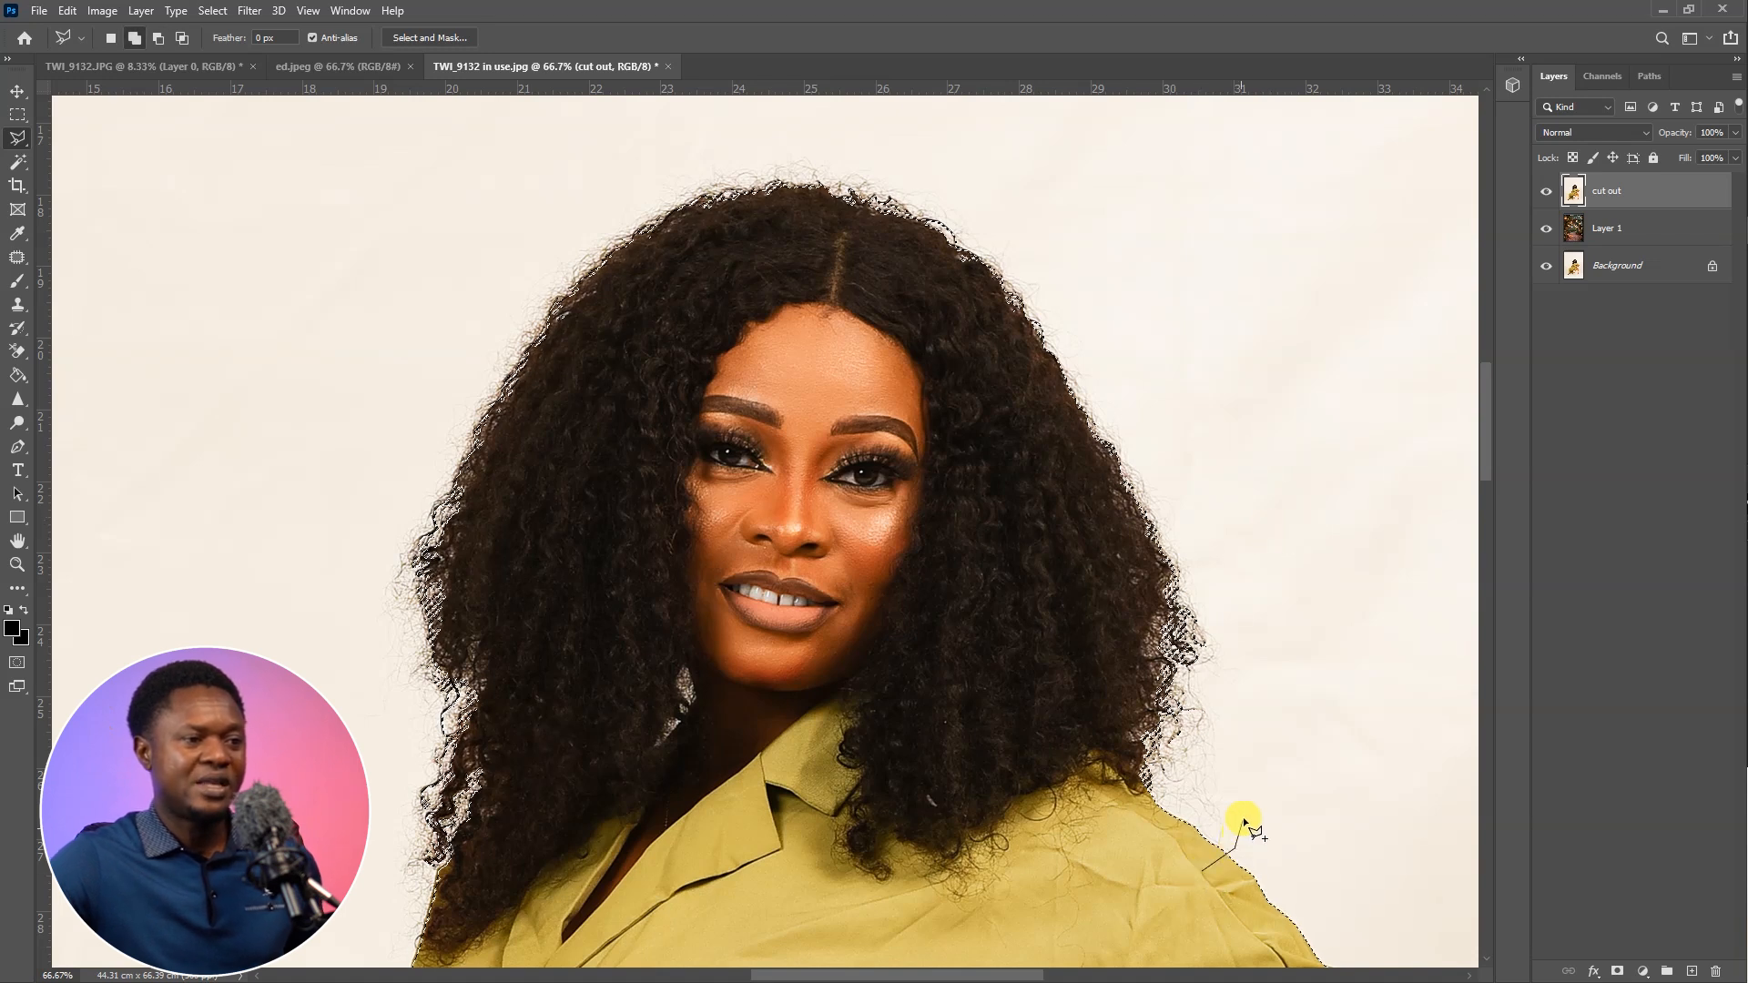
pyautogui.click(1247, 809)
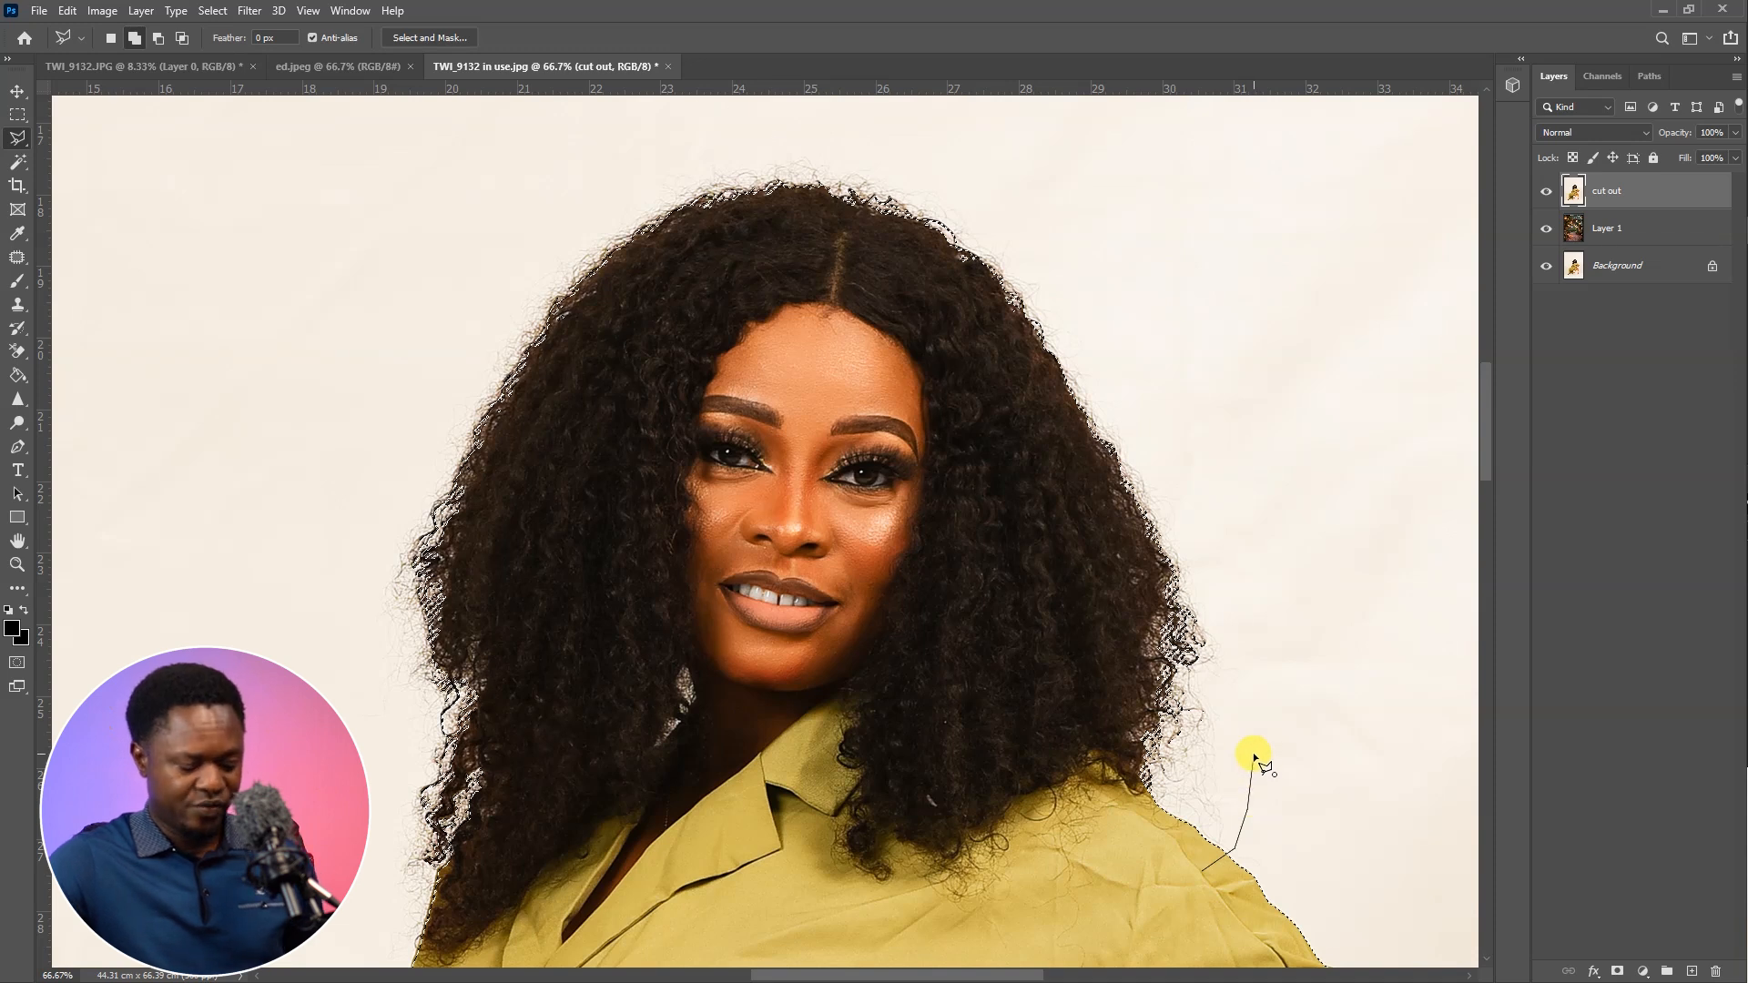
pyautogui.scroll(-1, 1255, 756)
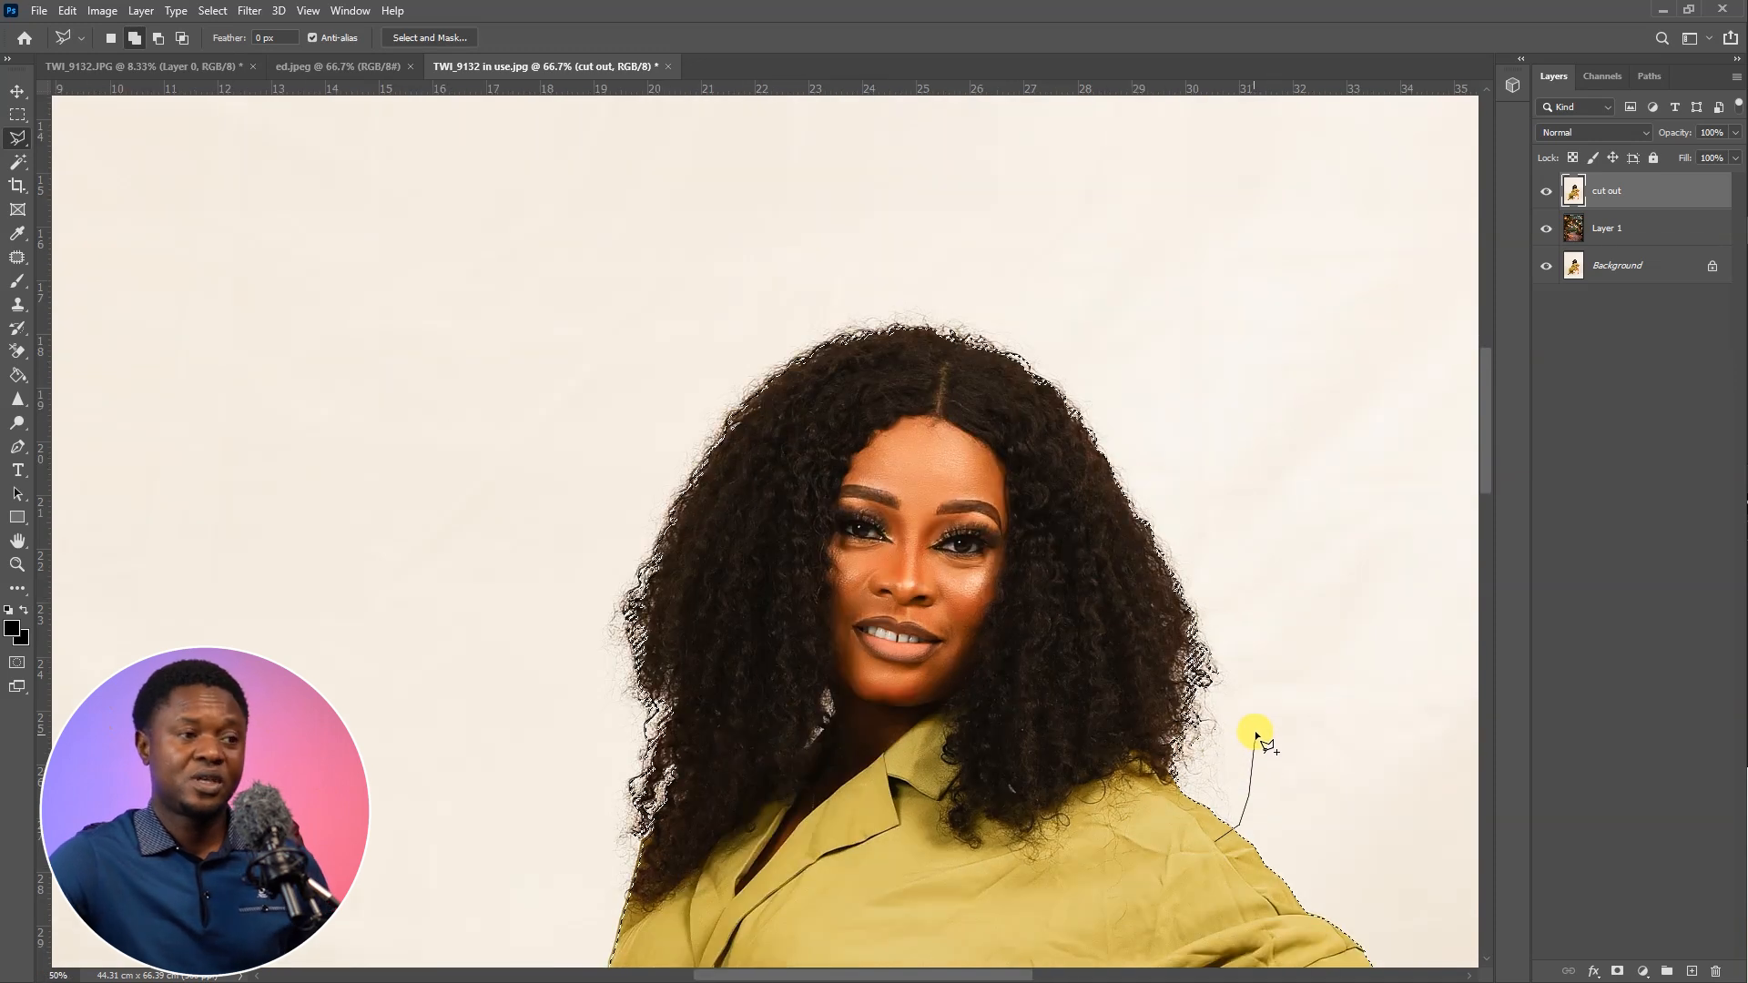
pyautogui.click(1252, 730)
pyautogui.click(783, 264)
pyautogui.click(628, 373)
pyautogui.click(573, 546)
pyautogui.click(625, 909)
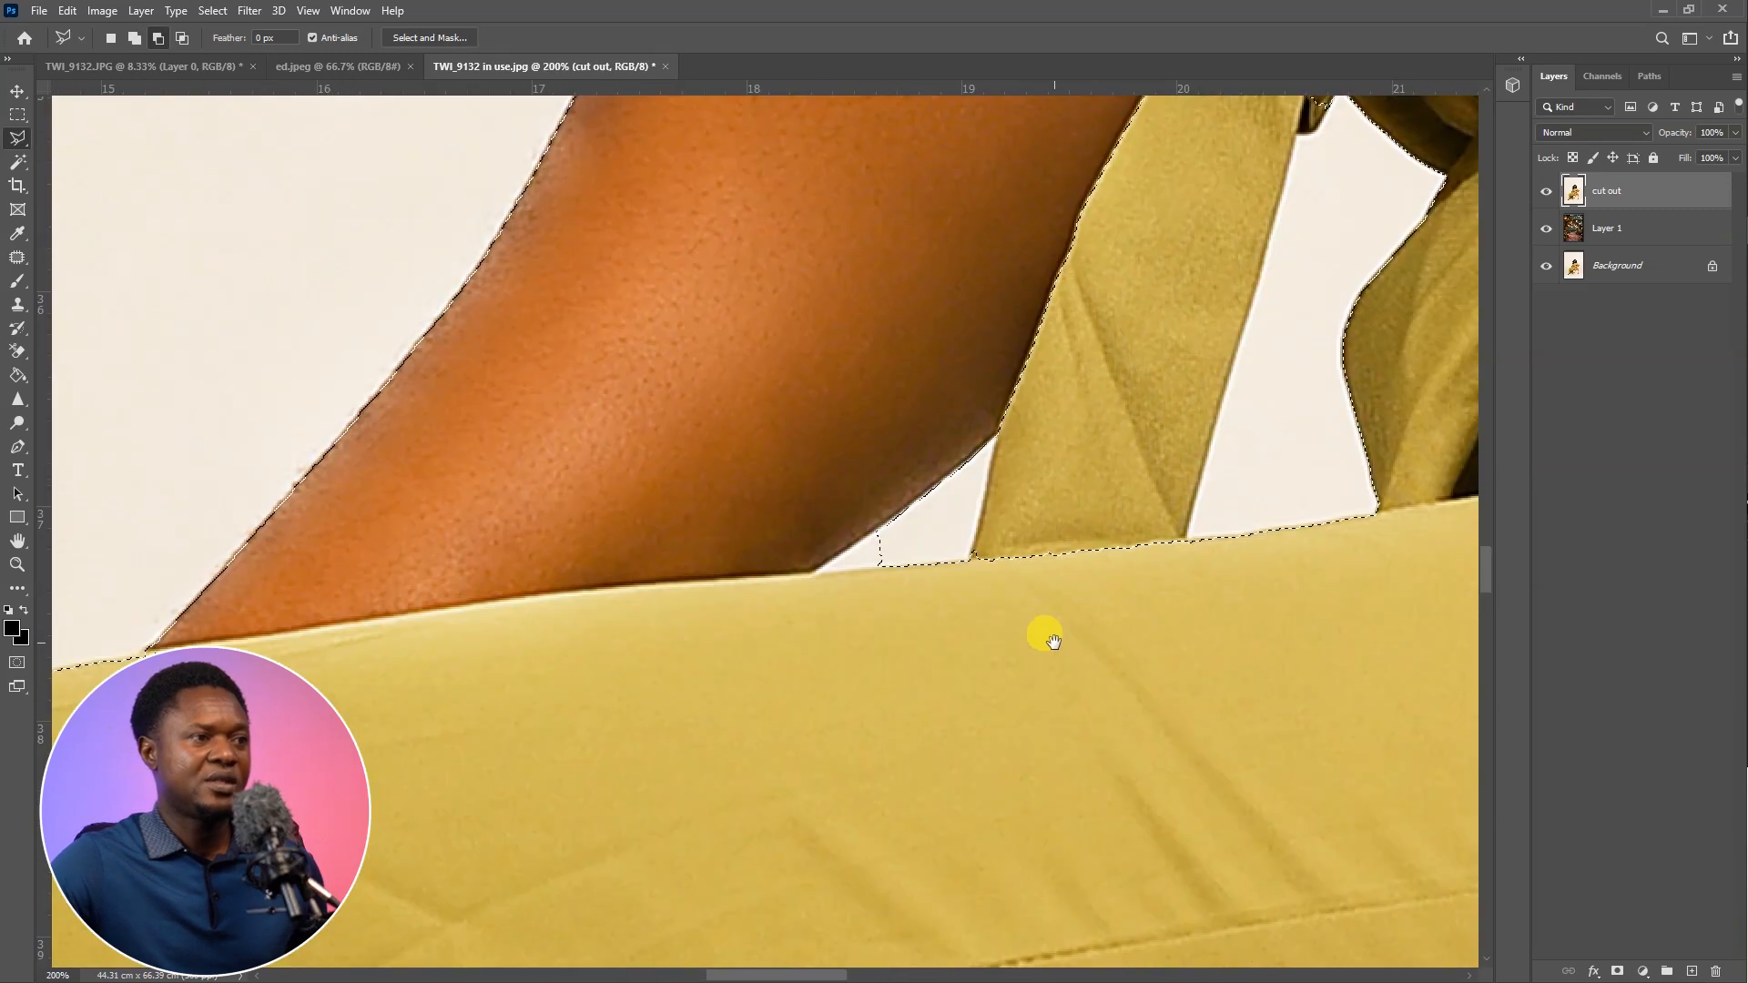
# Subtract the leftover sliver of background between the forearm and the trousers from the selection
pyautogui.click(881, 531)
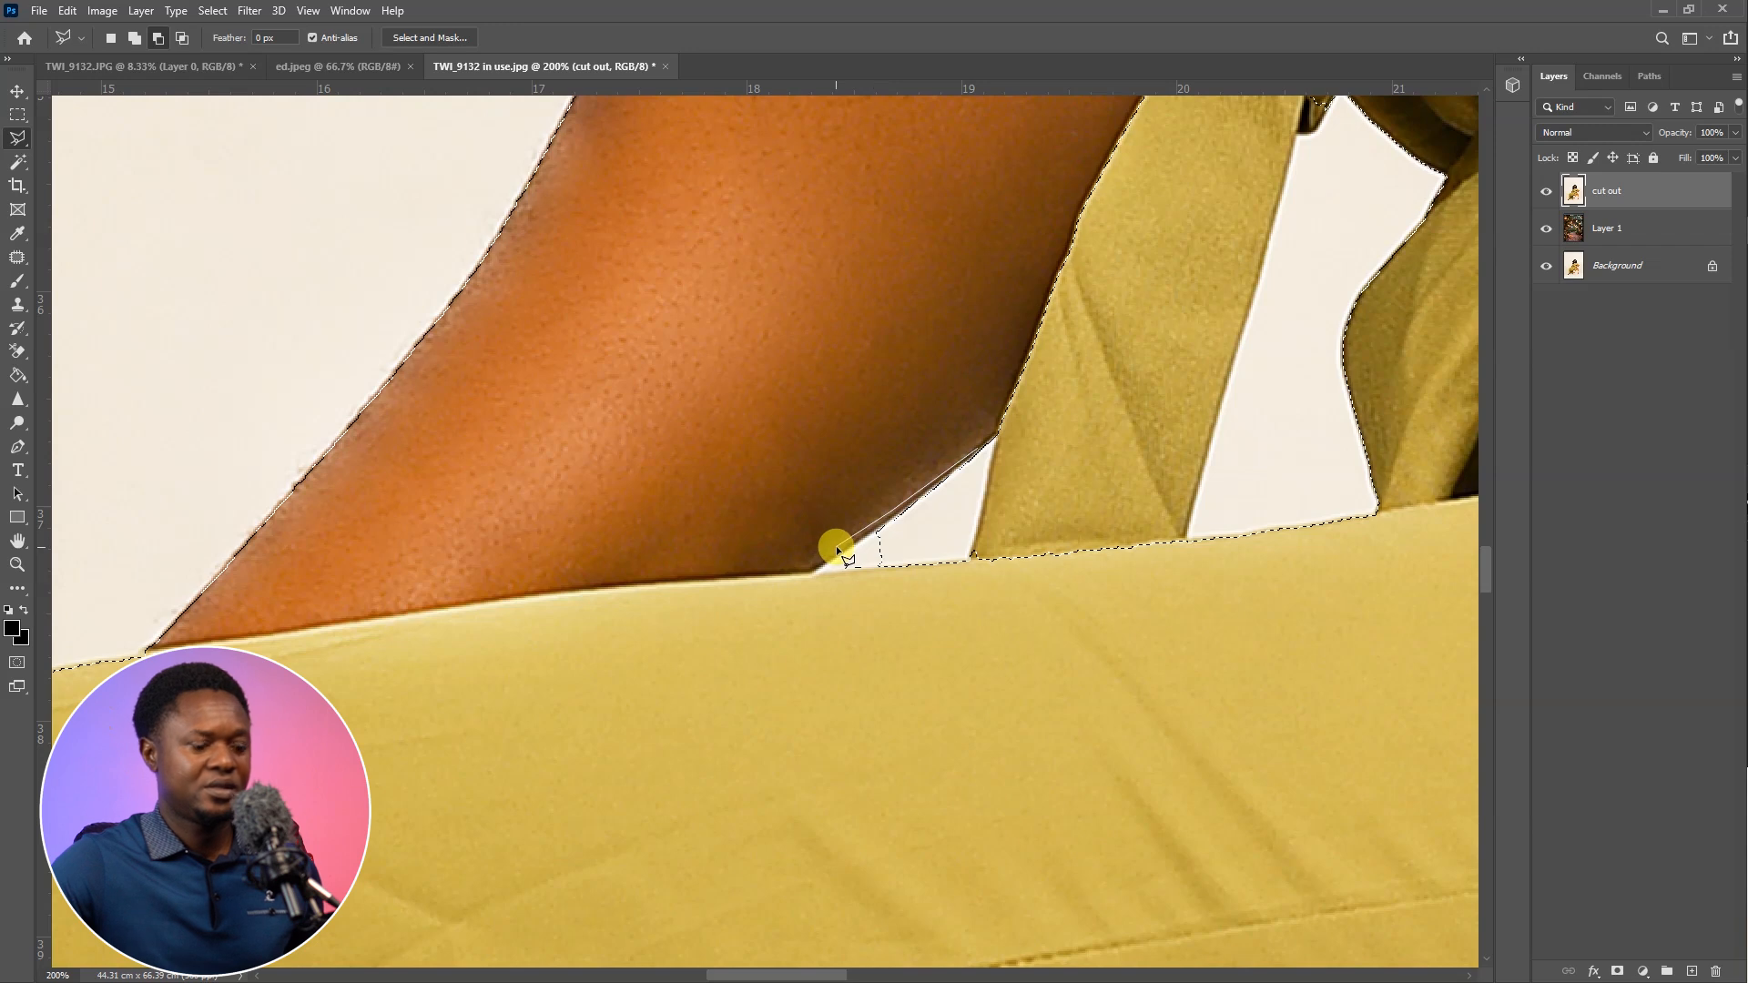
pyautogui.click(996, 448)
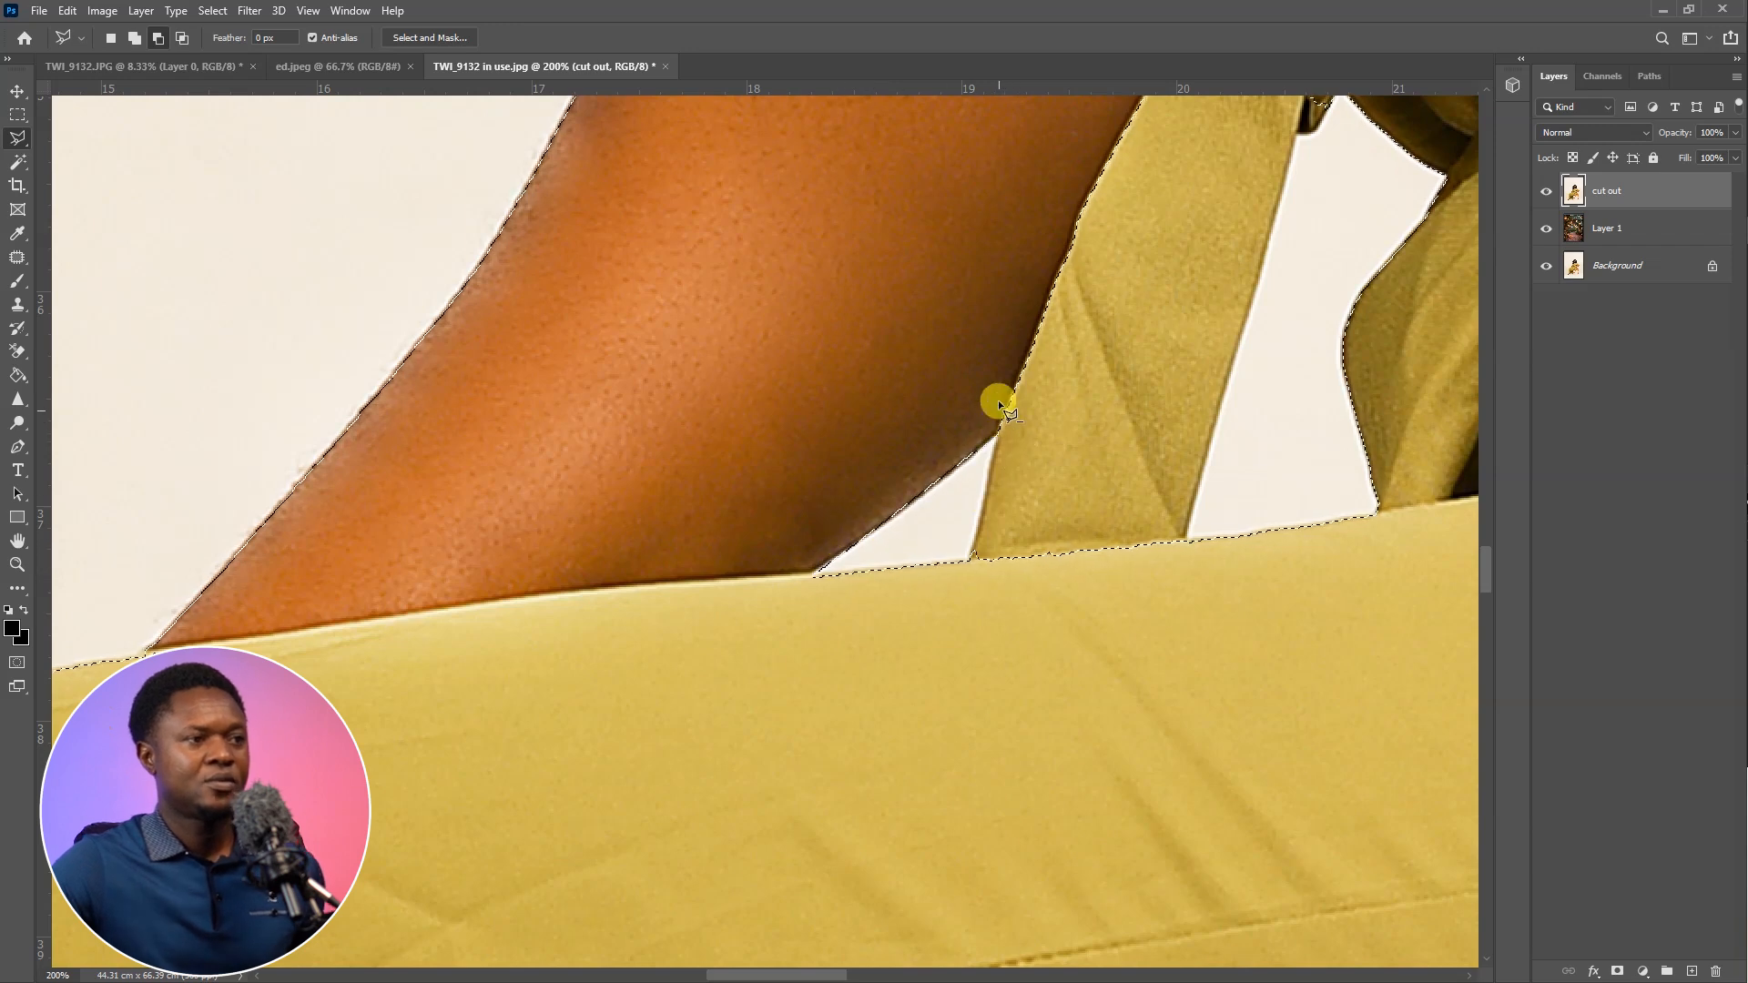
# Add the missed part of the waist tie hanging beside the arm to the selection
pyautogui.moveTo(1335, 102); pyautogui.dragTo(1262, 342)
pyautogui.keyDown('shift'); pyautogui.click(1268, 335); pyautogui.keyUp('shift')
pyautogui.scroll(1, 1243, 366)
pyautogui.click(1203, 408)
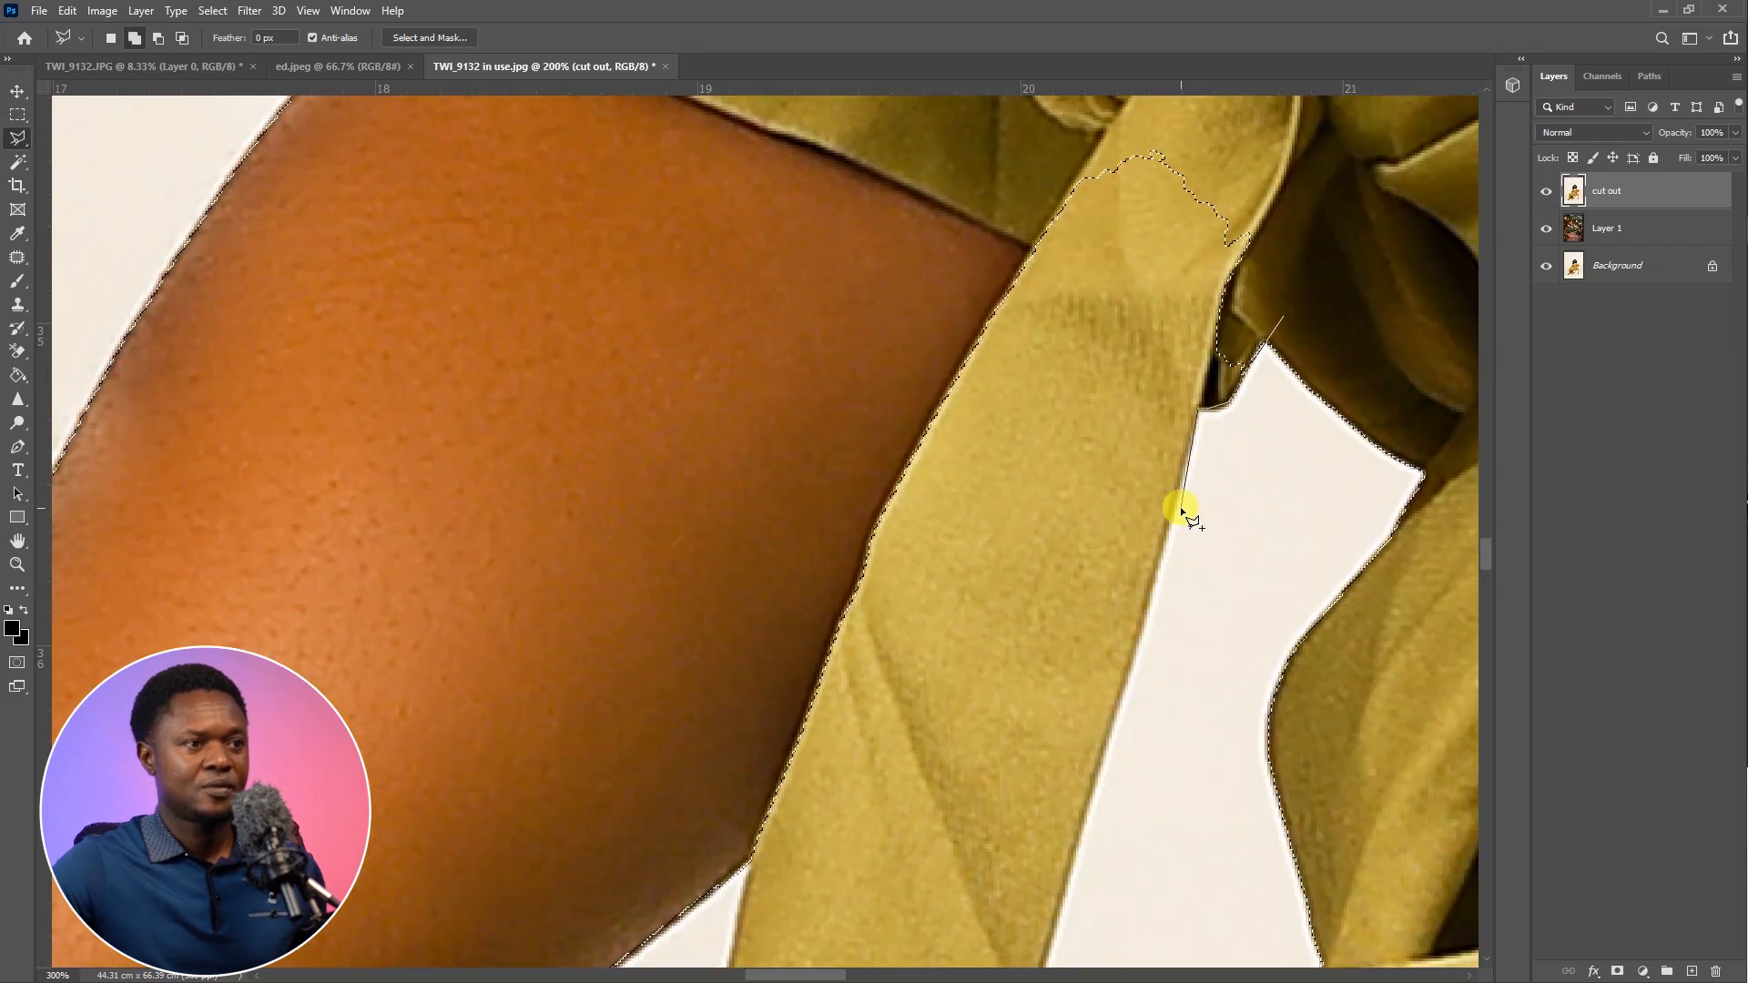
pyautogui.moveTo(1129, 671); pyautogui.dragTo(1152, 178)
pyautogui.click(1055, 525)
pyautogui.click(1031, 574)
pyautogui.click(773, 382)
pyautogui.scroll(-2, 783, 382)
pyautogui.click(832, 359)
pyautogui.click(970, 368)
# Add the missed edge of the front sandal's studded strap above the toes to the selection
pyautogui.moveTo(967, 562); pyautogui.dragTo(948, 379)
pyautogui.moveTo(410, 819)
pyautogui.mouseDown()
pyautogui.moveTo(889, 632)
pyautogui.moveTo(728, 219)
pyautogui.mouseUp()
pyautogui.scroll(1, 653, 251)
pyautogui.moveTo(711, 865); pyautogui.dragTo(826, 260)
pyautogui.keyDown('shift'); pyautogui.click(831, 293); pyautogui.keyUp('shift')
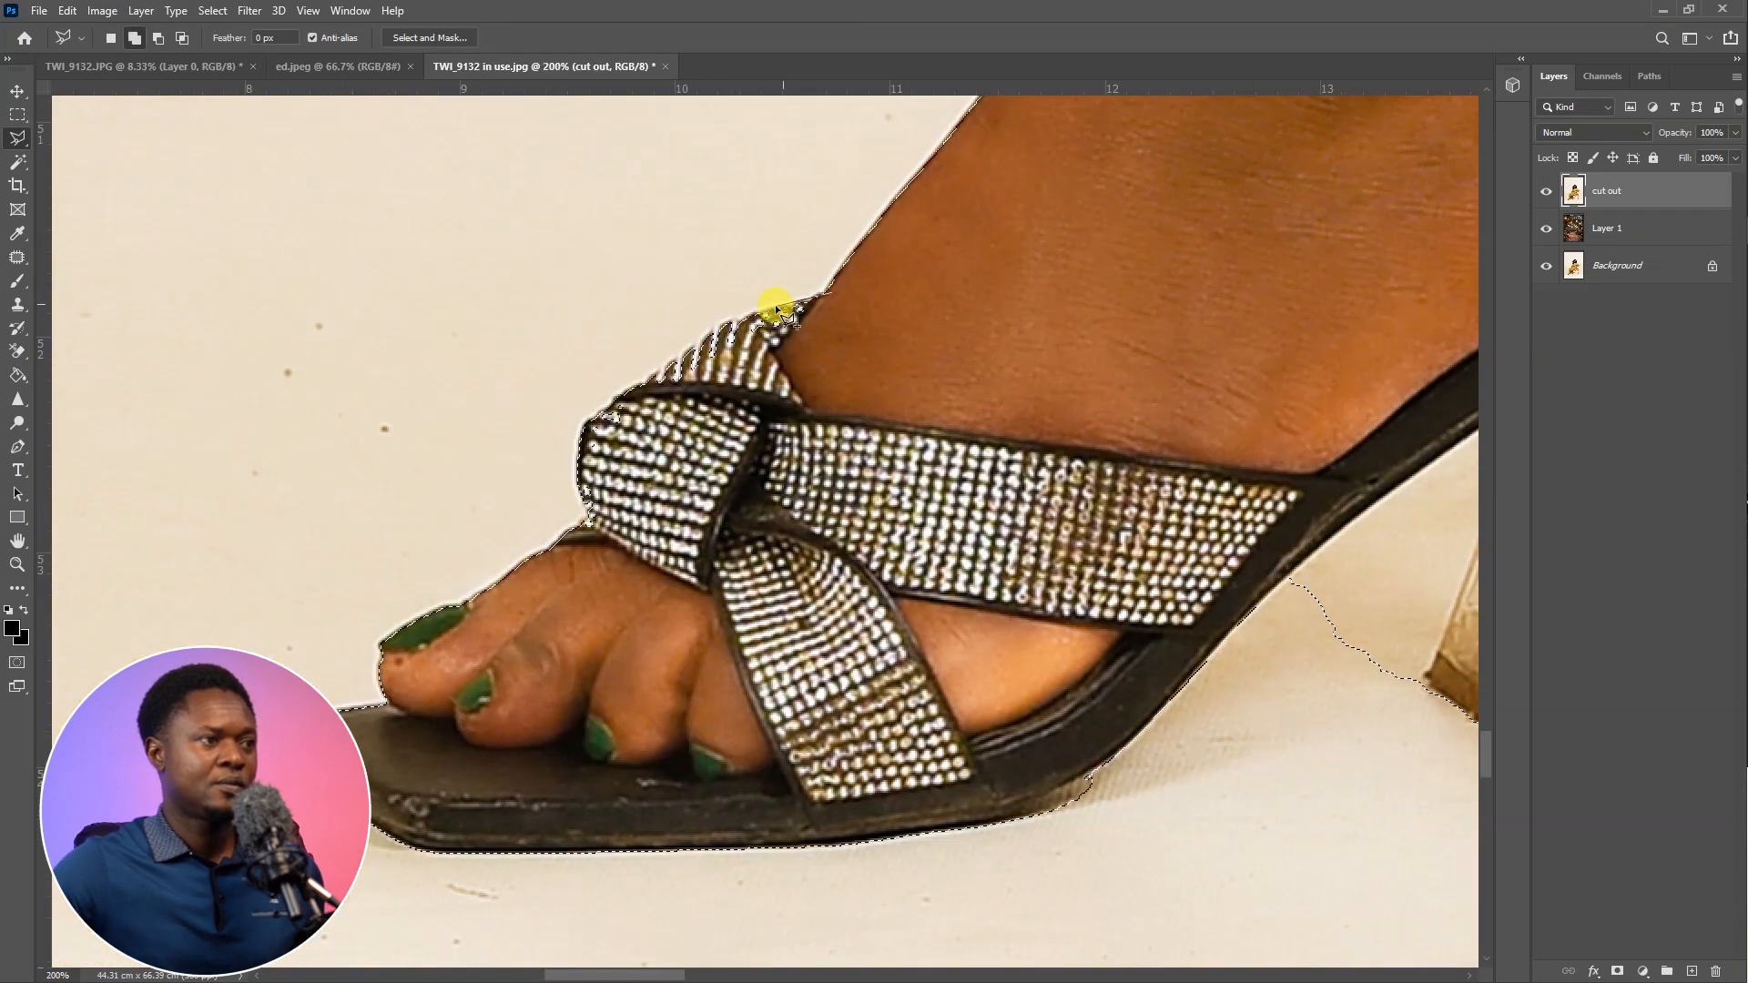
pyautogui.click(579, 476)
pyautogui.click(590, 526)
pyautogui.doubleClick(747, 549)
# Subtract the floor shadow beneath the front sandal's sole from the selection
pyautogui.moveTo(588, 665); pyautogui.dragTo(734, 367)
pyautogui.moveTo(652, 440); pyautogui.dragTo(812, 549)
pyautogui.moveTo(1279, 615); pyautogui.dragTo(803, 592)
pyautogui.keyDown('alt'); pyautogui.click(1034, 453); pyautogui.keyUp('alt')
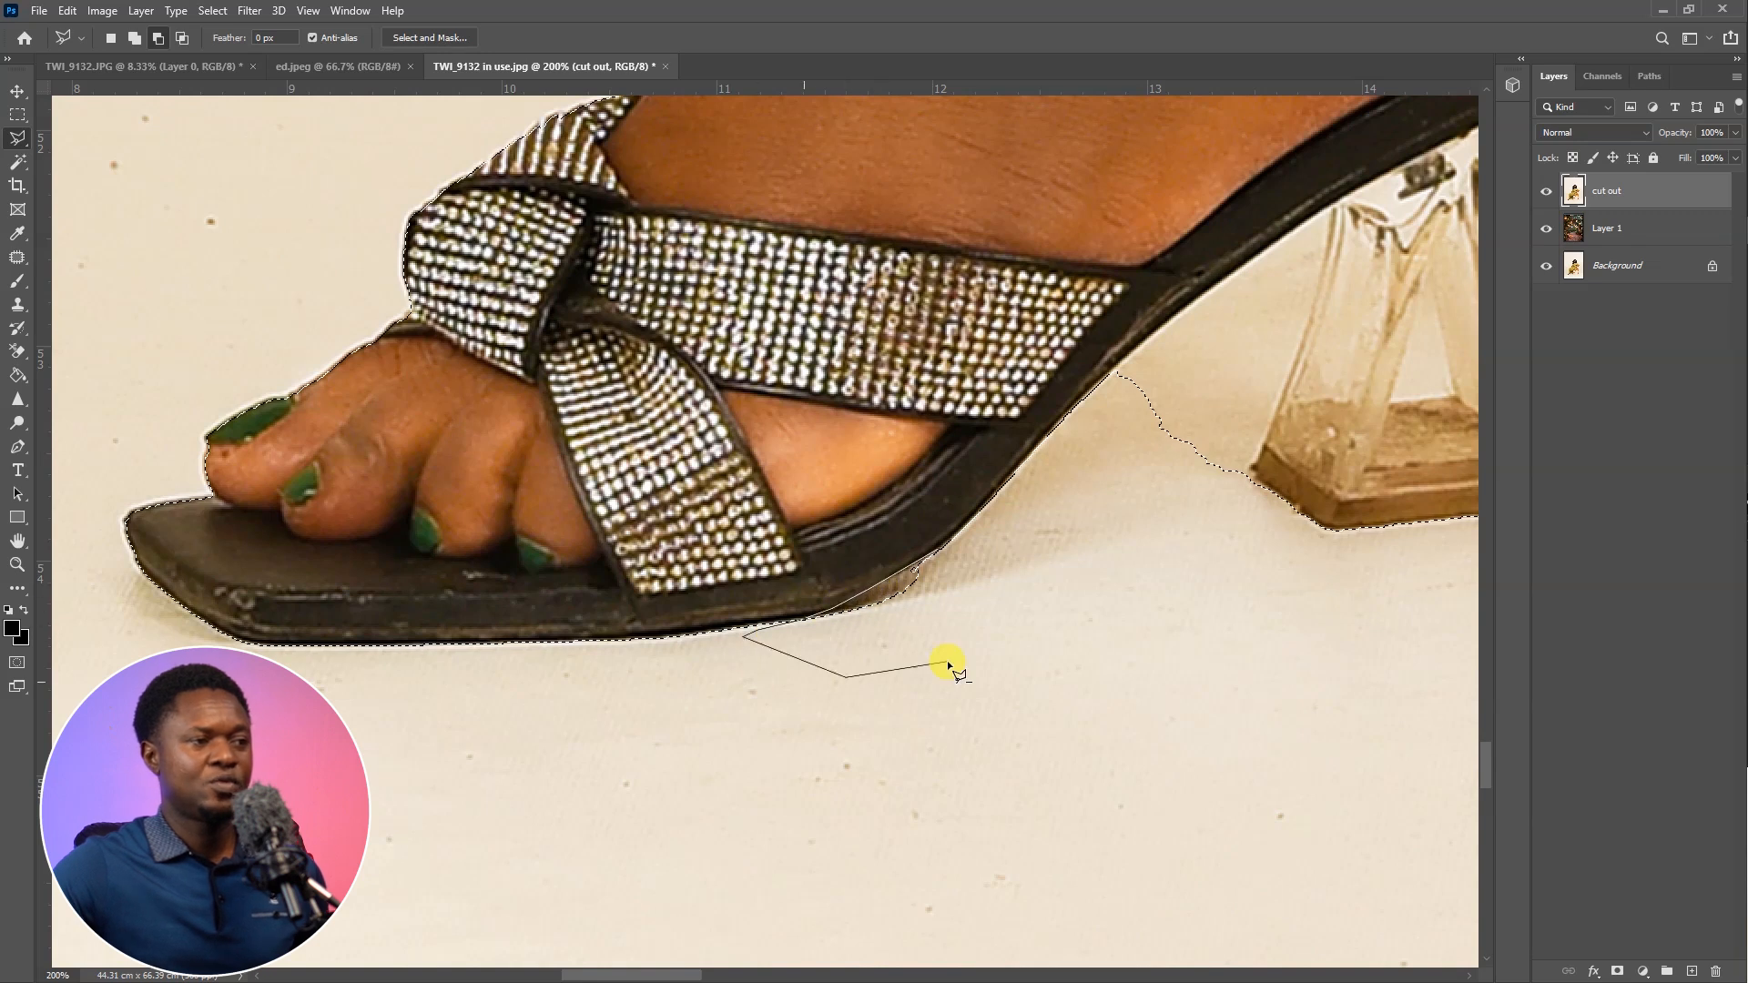
pyautogui.doubleClick(1014, 559)
# Subtract the background between the front sandal's sole and its clear heel from the selection
pyautogui.moveTo(933, 539); pyautogui.dragTo(595, 673)
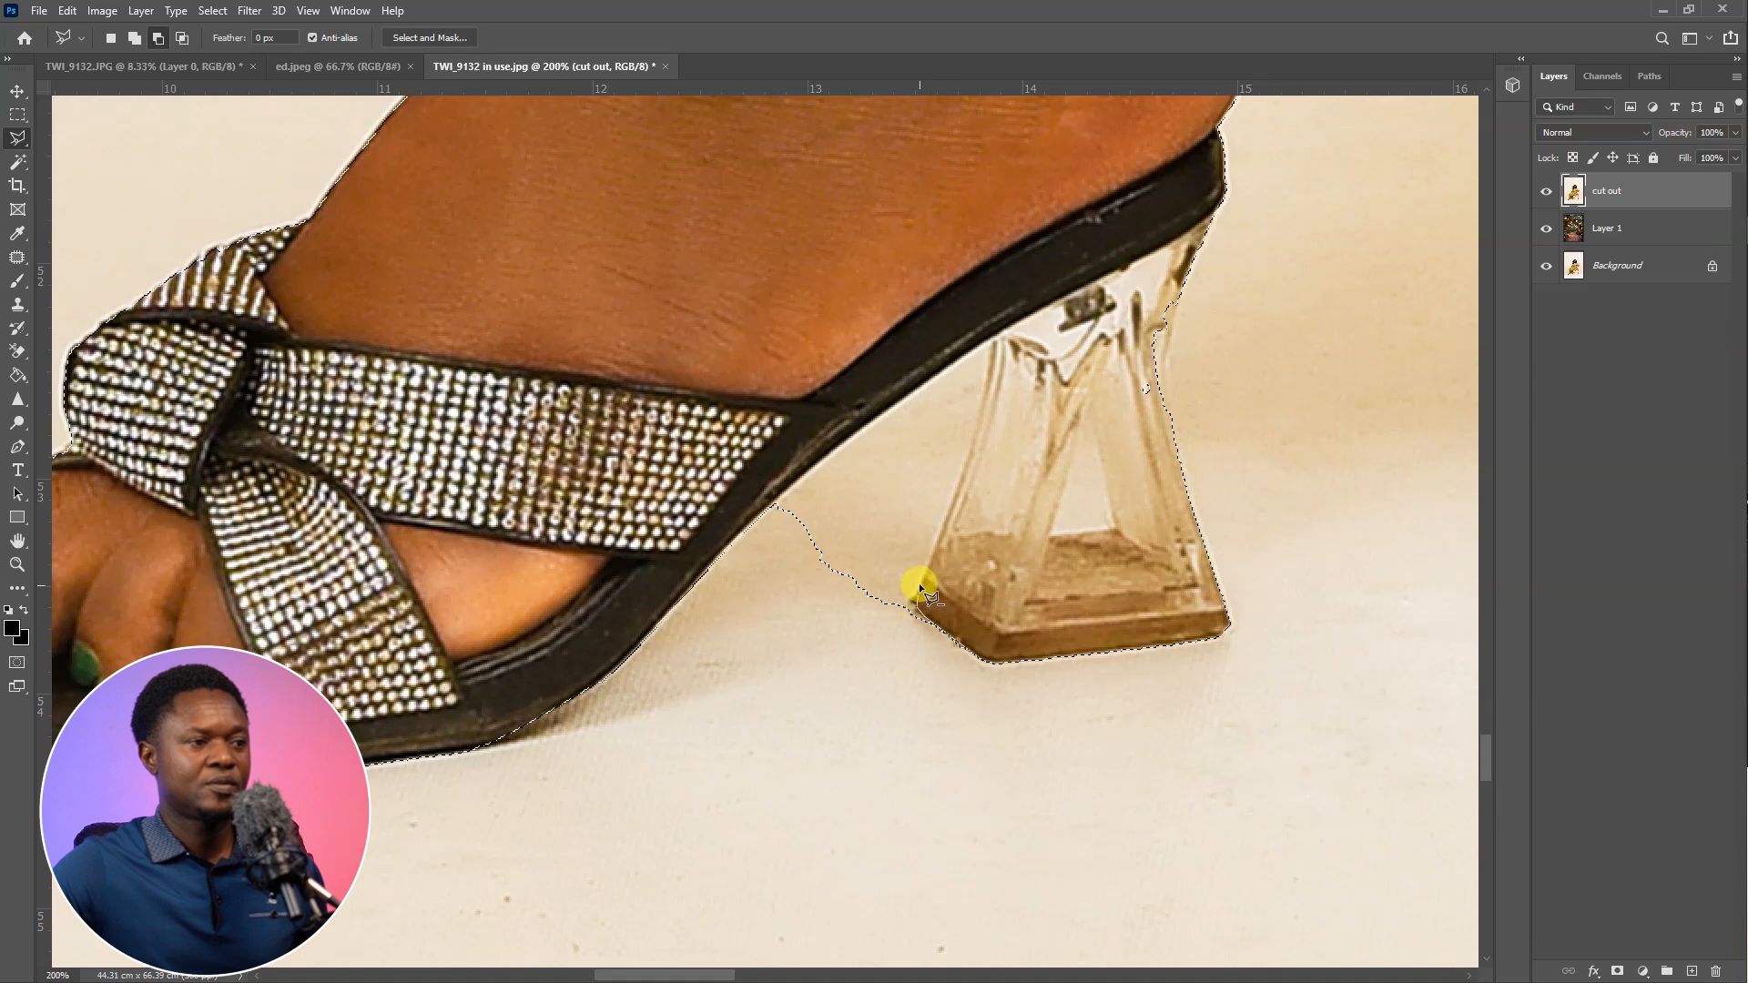
pyautogui.click(978, 428)
pyautogui.click(995, 343)
pyautogui.click(778, 506)
pyautogui.click(768, 584)
pyautogui.doubleClick(899, 642)
# Add the missed back edge of the front sandal's clear heel to the selection
pyautogui.moveTo(1198, 276); pyautogui.dragTo(1100, 306)
pyautogui.keyDown('shift'); pyautogui.click(1124, 219); pyautogui.keyUp('shift')
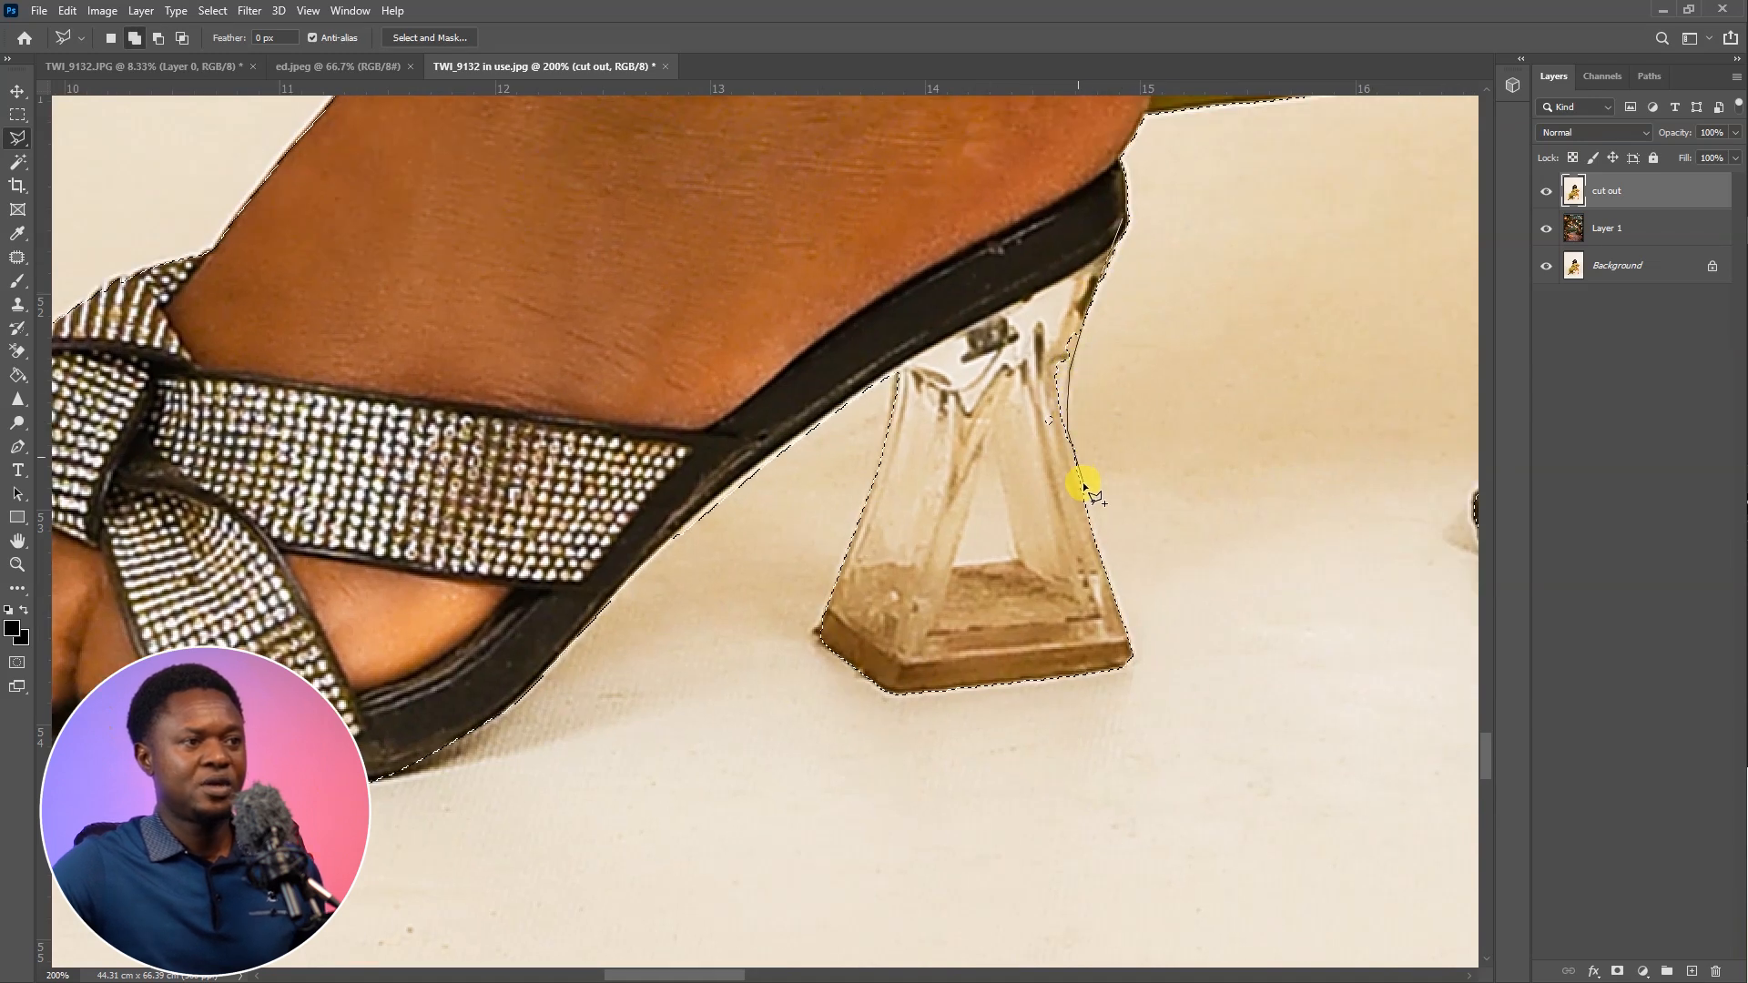
pyautogui.click(1079, 246)
pyautogui.scroll(-2, 1111, 397)
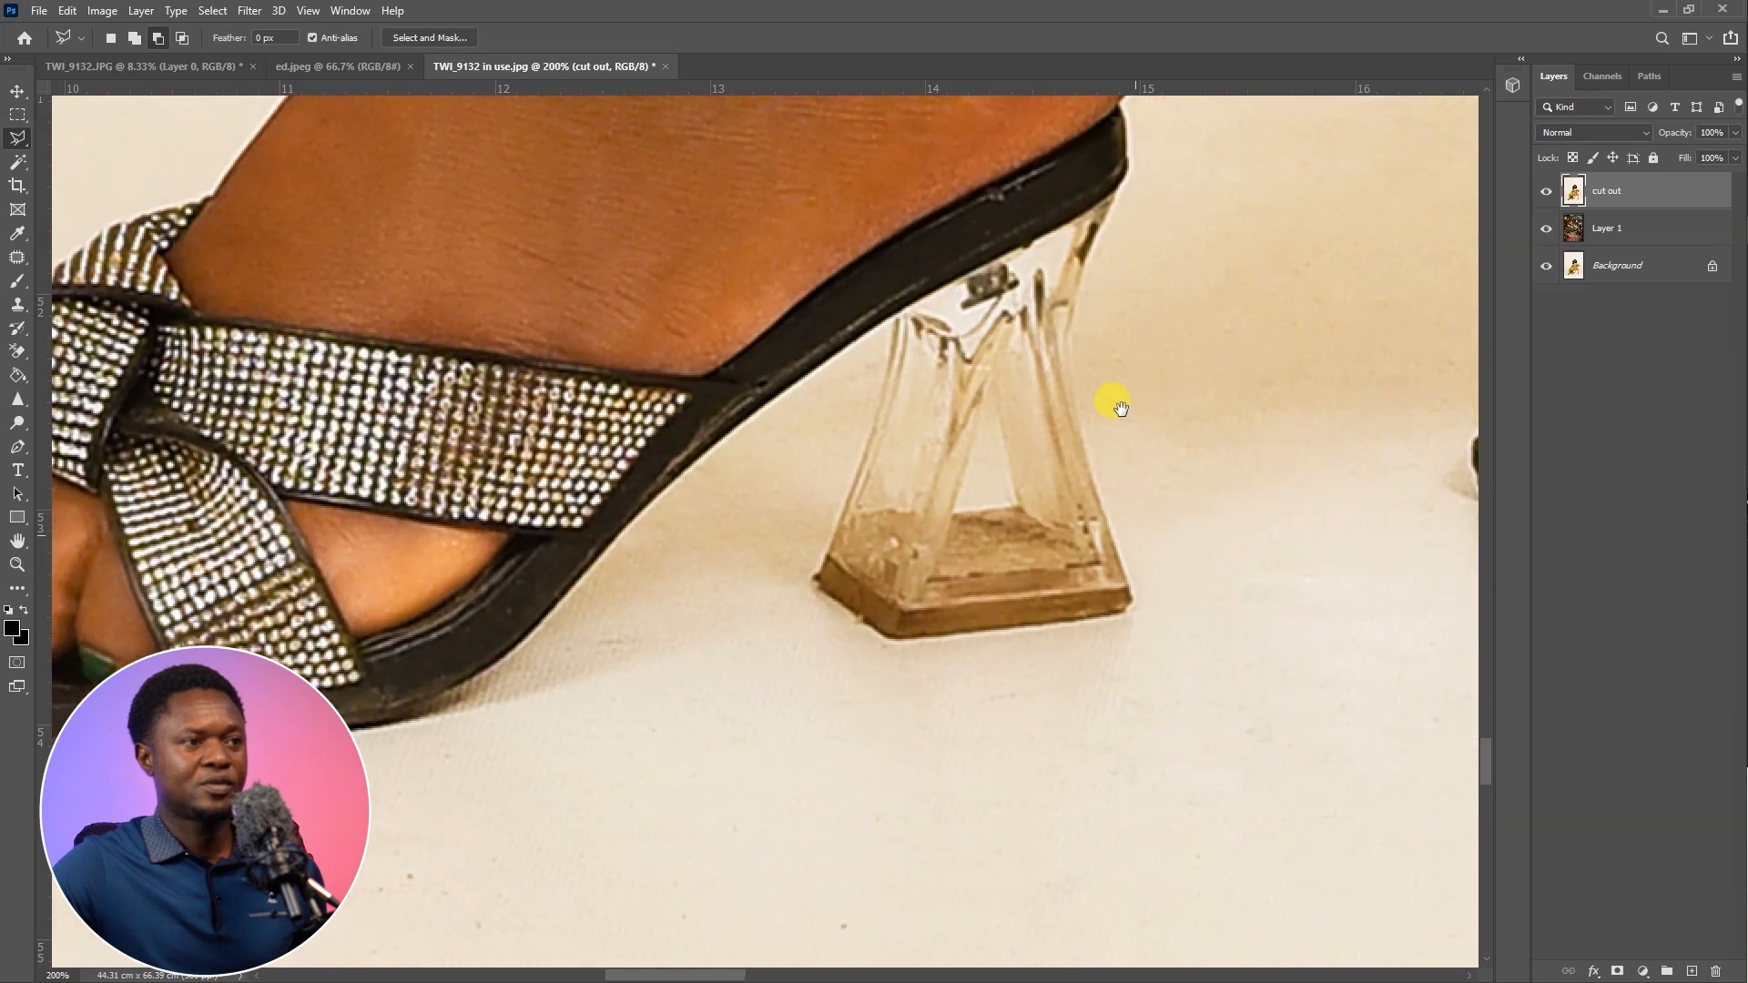
# Subtract the triangular opening inside the front sandal's clear heel from the selection
pyautogui.scroll(3, 1074, 452)
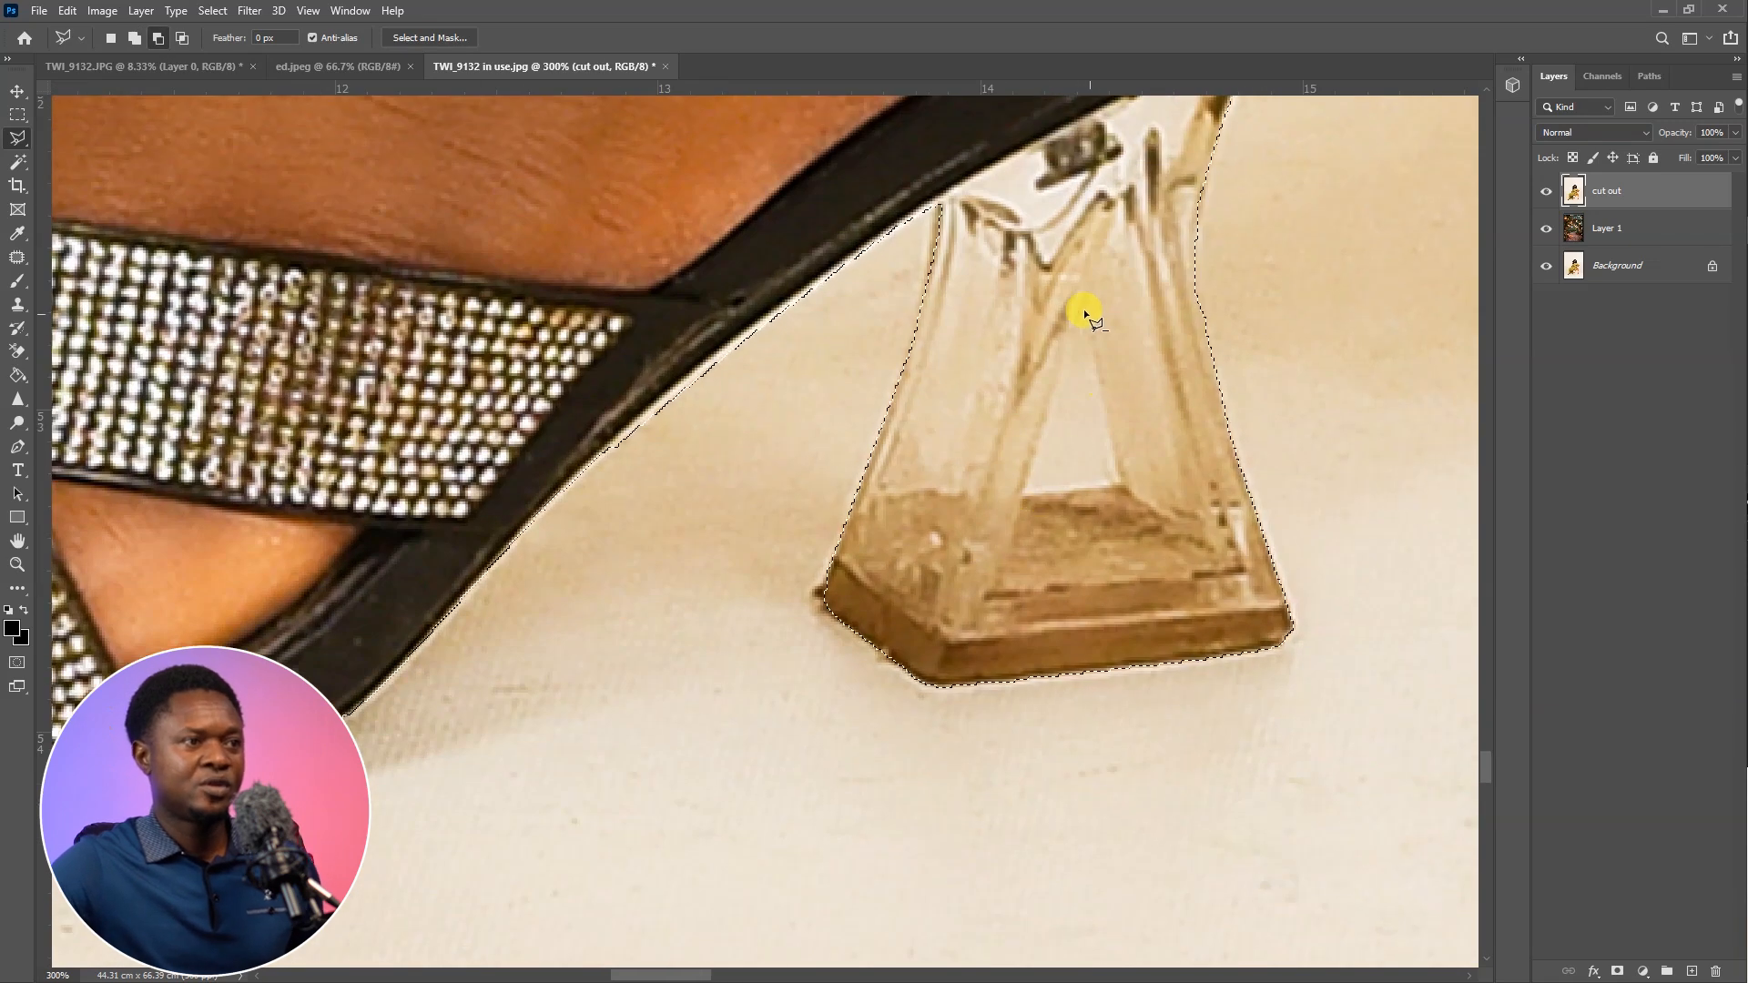
pyautogui.click(1080, 301)
pyautogui.click(1118, 489)
pyautogui.click(1020, 498)
pyautogui.click(1081, 302)
# Add the missed top of the toe and strap edge on the rear sandal to the selection
pyautogui.moveTo(1202, 425); pyautogui.dragTo(1003, 570)
pyautogui.scroll(-1, 1003, 570)
pyautogui.moveTo(1320, 364); pyautogui.dragTo(564, 480)
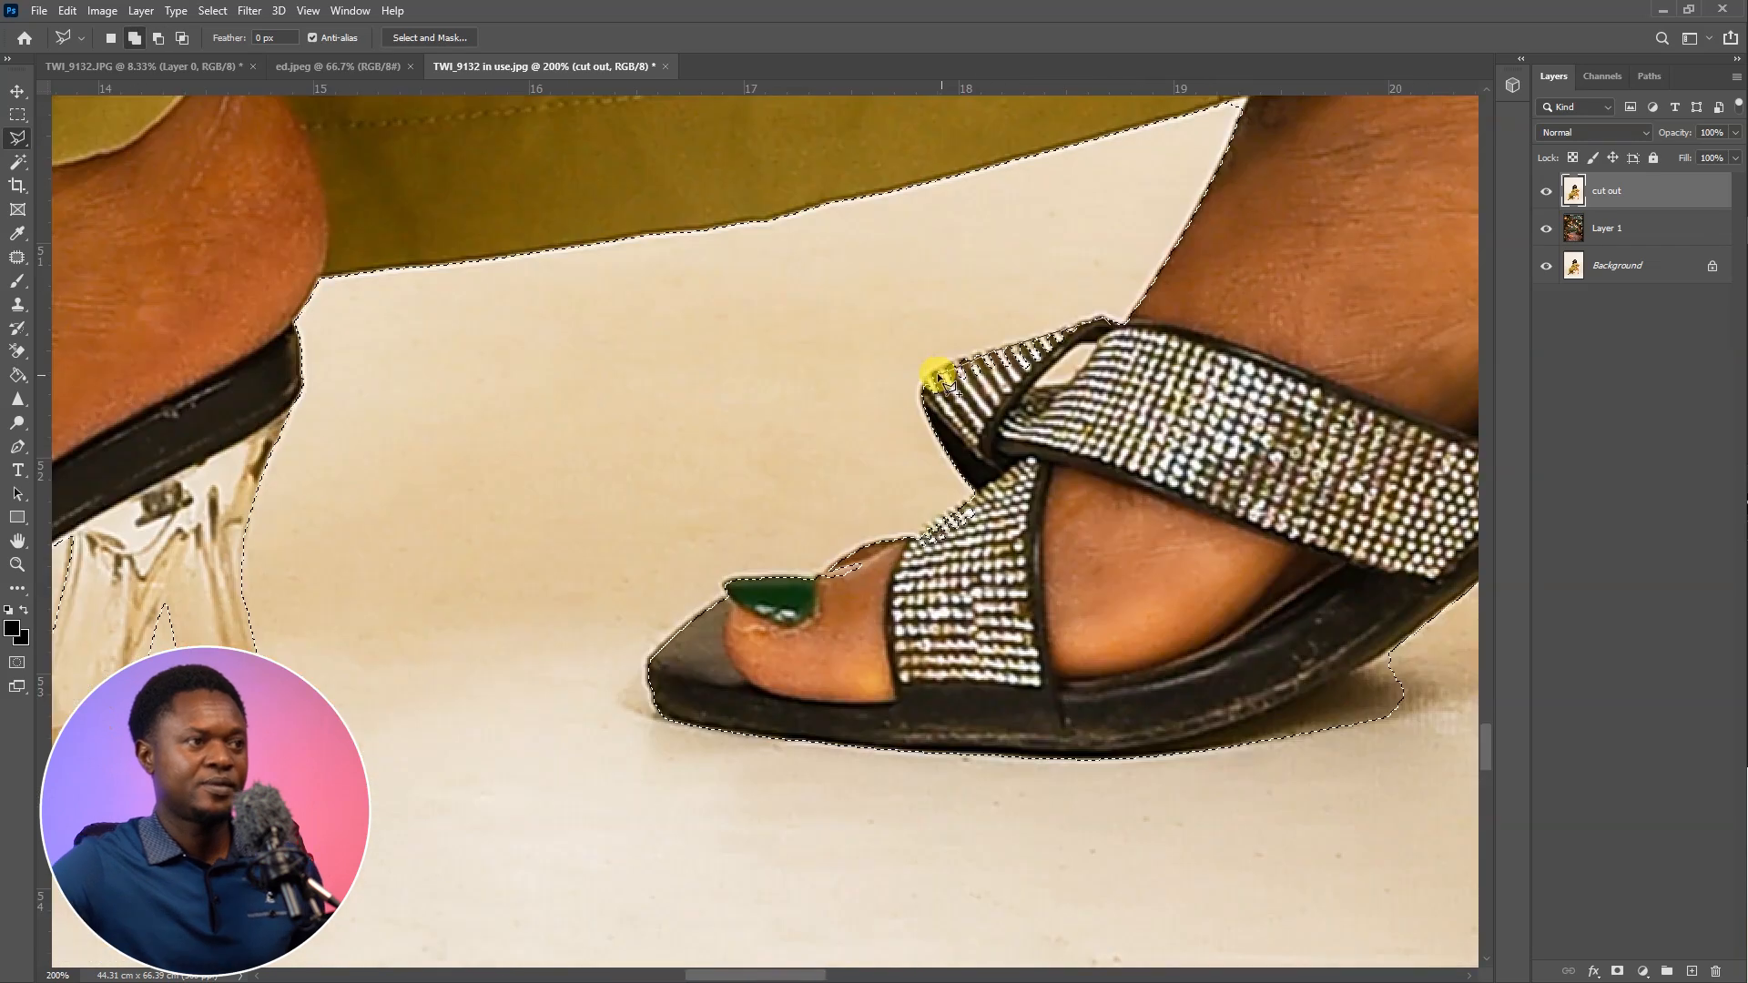
pyautogui.moveTo(984, 489); pyautogui.dragTo(933, 326)
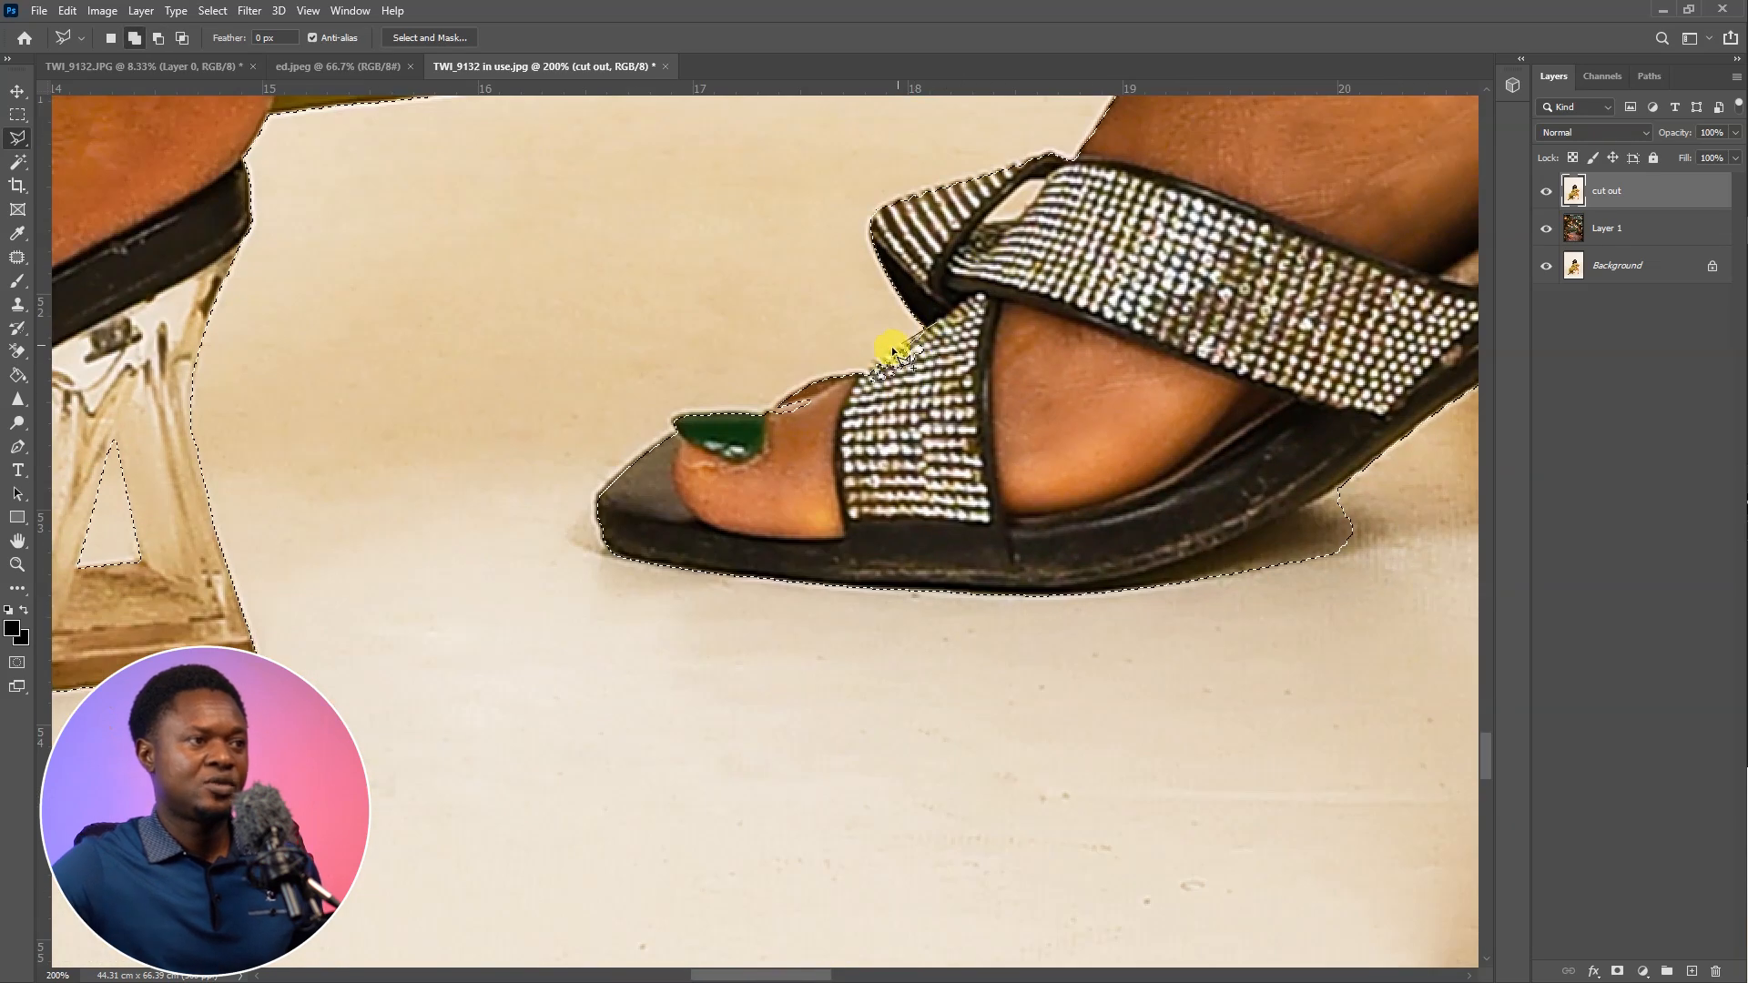
pyautogui.click(850, 379)
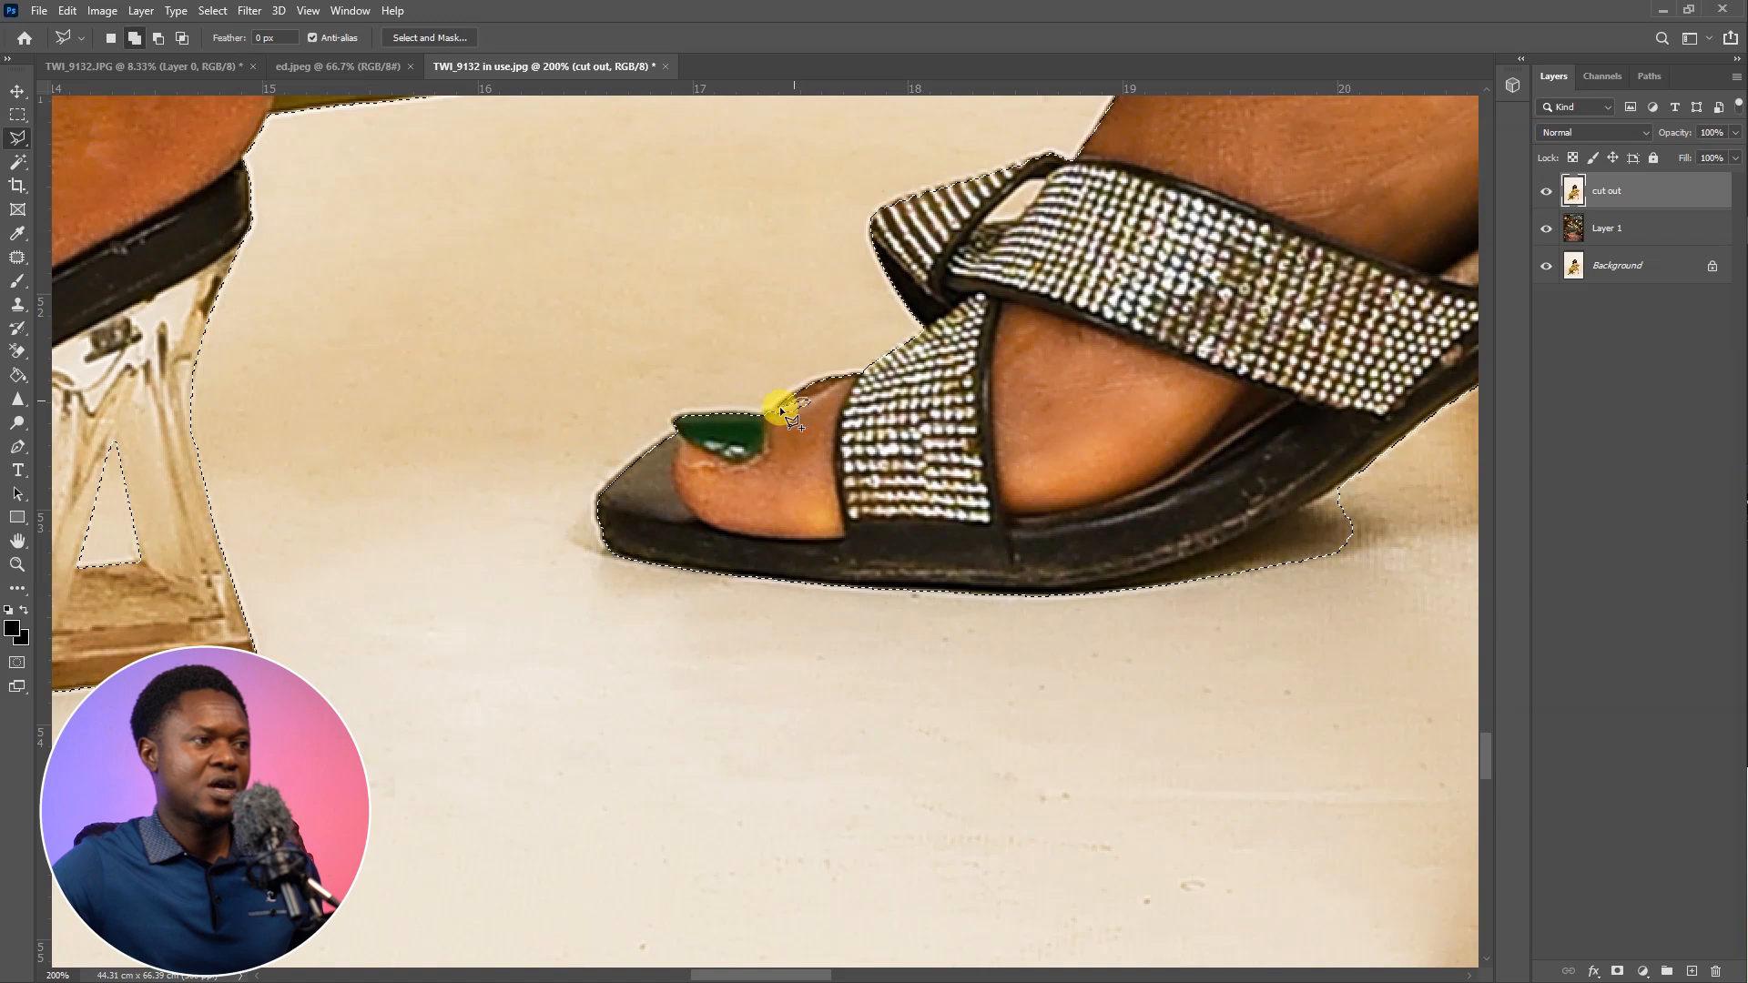
pyautogui.doubleClick(849, 403)
# Subtract the floor shadow under the arch of the rear sandal's sole from the selection
pyautogui.moveTo(1365, 470); pyautogui.dragTo(1019, 557)
pyautogui.keyDown('alt'); pyautogui.click(1019, 558); pyautogui.keyUp('alt')
pyautogui.click(776, 671)
pyautogui.doubleClick(1029, 692)
# Correct the selection outline around the rear sandal's heel
pyautogui.moveTo(1249, 453); pyautogui.dragTo(953, 518)
pyautogui.scroll(1, 953, 518)
pyautogui.keyDown('alt'); pyautogui.click(1041, 445); pyautogui.keyUp('alt')
pyautogui.click(1006, 486)
pyautogui.click(895, 481)
pyautogui.doubleClick(992, 532)
# Correct the selection outline between the rear sandal and the foot of the chair's slanted leg
pyautogui.moveTo(1338, 449); pyautogui.dragTo(1047, 537)
pyautogui.hotkey('ctrl', '-')
pyautogui.hotkey('ctrl', '-')
pyautogui.hotkey('ctrl', '-')
pyautogui.hotkey('ctrl', '+')
pyautogui.hotkey('ctrl', '+')
pyautogui.hotkey('ctrl', '+')
pyautogui.keyDown('shift'); pyautogui.click(827, 381); pyautogui.keyUp('shift')
pyautogui.click(968, 415)
pyautogui.click(945, 667)
pyautogui.click(1091, 607)
pyautogui.click(1168, 497)
pyautogui.moveTo(1218, 383); pyautogui.dragTo(1157, 674)
pyautogui.doubleClick(728, 537)
# Correct the selection outline along the length of the chair's slanted leg
pyautogui.moveTo(1007, 648); pyautogui.dragTo(889, 265)
pyautogui.moveTo(783, 830); pyautogui.dragTo(928, 320)
pyautogui.moveTo(1240, 118); pyautogui.dragTo(1026, 641)
pyautogui.keyDown('shift'); pyautogui.click(1038, 652); pyautogui.keyUp('shift')
pyautogui.click(982, 793)
pyautogui.moveTo(888, 255); pyautogui.dragTo(794, 941)
pyautogui.click(890, 749)
pyautogui.click(1029, 542)
pyautogui.hotkey('ctrl', '-')
pyautogui.moveTo(1210, 182)
pyautogui.mouseDown()
pyautogui.moveTo(1173, 387)
pyautogui.moveTo(949, 658)
pyautogui.mouseUp()
pyautogui.click(1261, 156)
pyautogui.click(1370, 162)
pyautogui.click(1391, 264)
pyautogui.moveTo(1001, 801); pyautogui.dragTo(1097, 333)
pyautogui.moveTo(910, 801); pyautogui.dragTo(1005, 333)
pyautogui.doubleClick(854, 577)
# Add the light side edge of the slanted chair leg, up to the underside of the seat, to the selection
pyautogui.moveTo(805, 214)
pyautogui.mouseDown()
pyautogui.moveTo(1048, 662)
pyautogui.moveTo(1101, 501)
pyautogui.moveTo(1061, 496)
pyautogui.moveTo(1010, 910)
pyautogui.mouseUp()
pyautogui.hotkey('ctrl', '+')
pyautogui.click(1064, 416)
pyautogui.doubleClick(1119, 428)
pyautogui.click(1212, 189)
pyautogui.moveTo(1211, 273); pyautogui.dragTo(1176, 831)
pyautogui.keyDown('shift'); pyautogui.click(929, 755); pyautogui.keyUp('shift')
pyautogui.click(1088, 480)
pyautogui.moveTo(1193, 341)
pyautogui.mouseDown()
pyautogui.moveTo(966, 678)
pyautogui.moveTo(947, 874)
pyautogui.mouseUp()
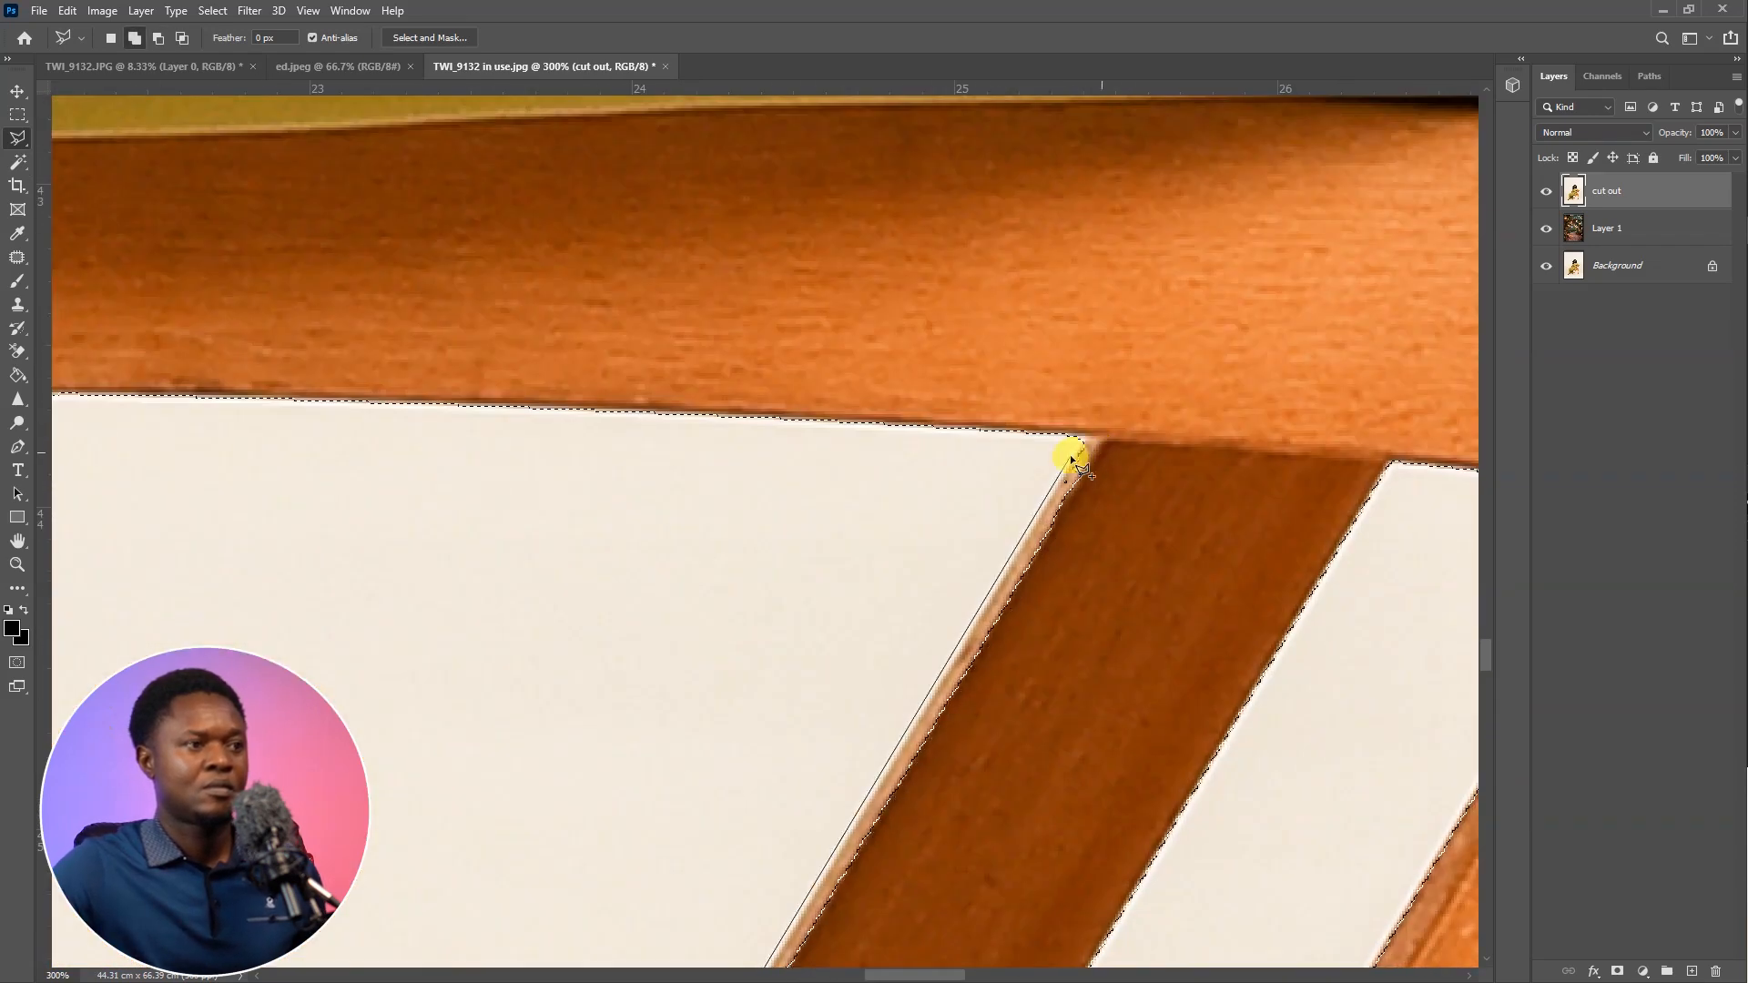
pyautogui.click(1073, 455)
pyautogui.click(1145, 451)
pyautogui.hotkey('ctrl', '-')
pyautogui.doubleClick(1057, 594)
# Subtract the small background gap between the trouser folds from the selection
pyautogui.hotkey('ctrl', '-')
pyautogui.hotkey('ctrl', '+')
pyautogui.hotkey('ctrl', '+')
pyautogui.moveTo(719, 704); pyautogui.dragTo(1103, 423)
pyautogui.hotkey('ctrl', '+')
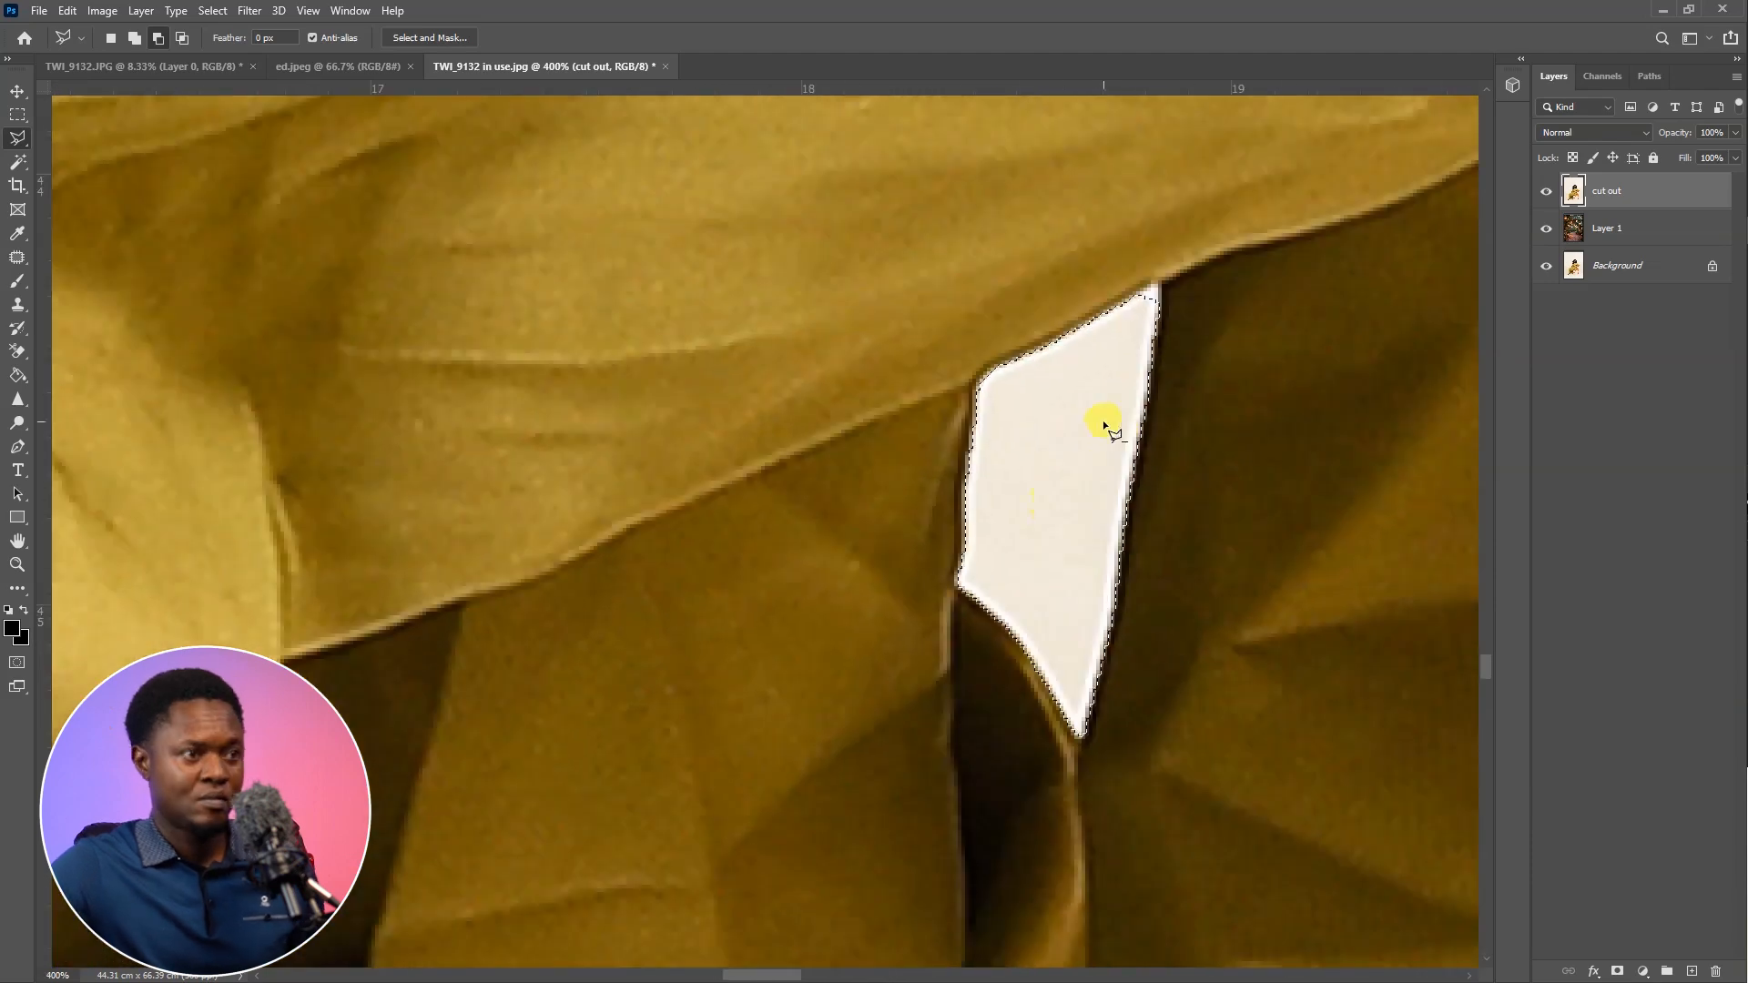
pyautogui.doubleClick(1124, 312)
# Examine the selection edges along the chair from the seat joint down to the feet of its legs
pyautogui.hotkey('ctrl', '-')
pyautogui.hotkey('ctrl', '-')
pyautogui.moveTo(1322, 629)
pyautogui.mouseDown()
pyautogui.moveTo(1191, 586)
pyautogui.moveTo(1104, 437)
pyautogui.mouseUp()
pyautogui.moveTo(1059, 210); pyautogui.dragTo(1107, 437)
pyautogui.hotkey('ctrl', '+')
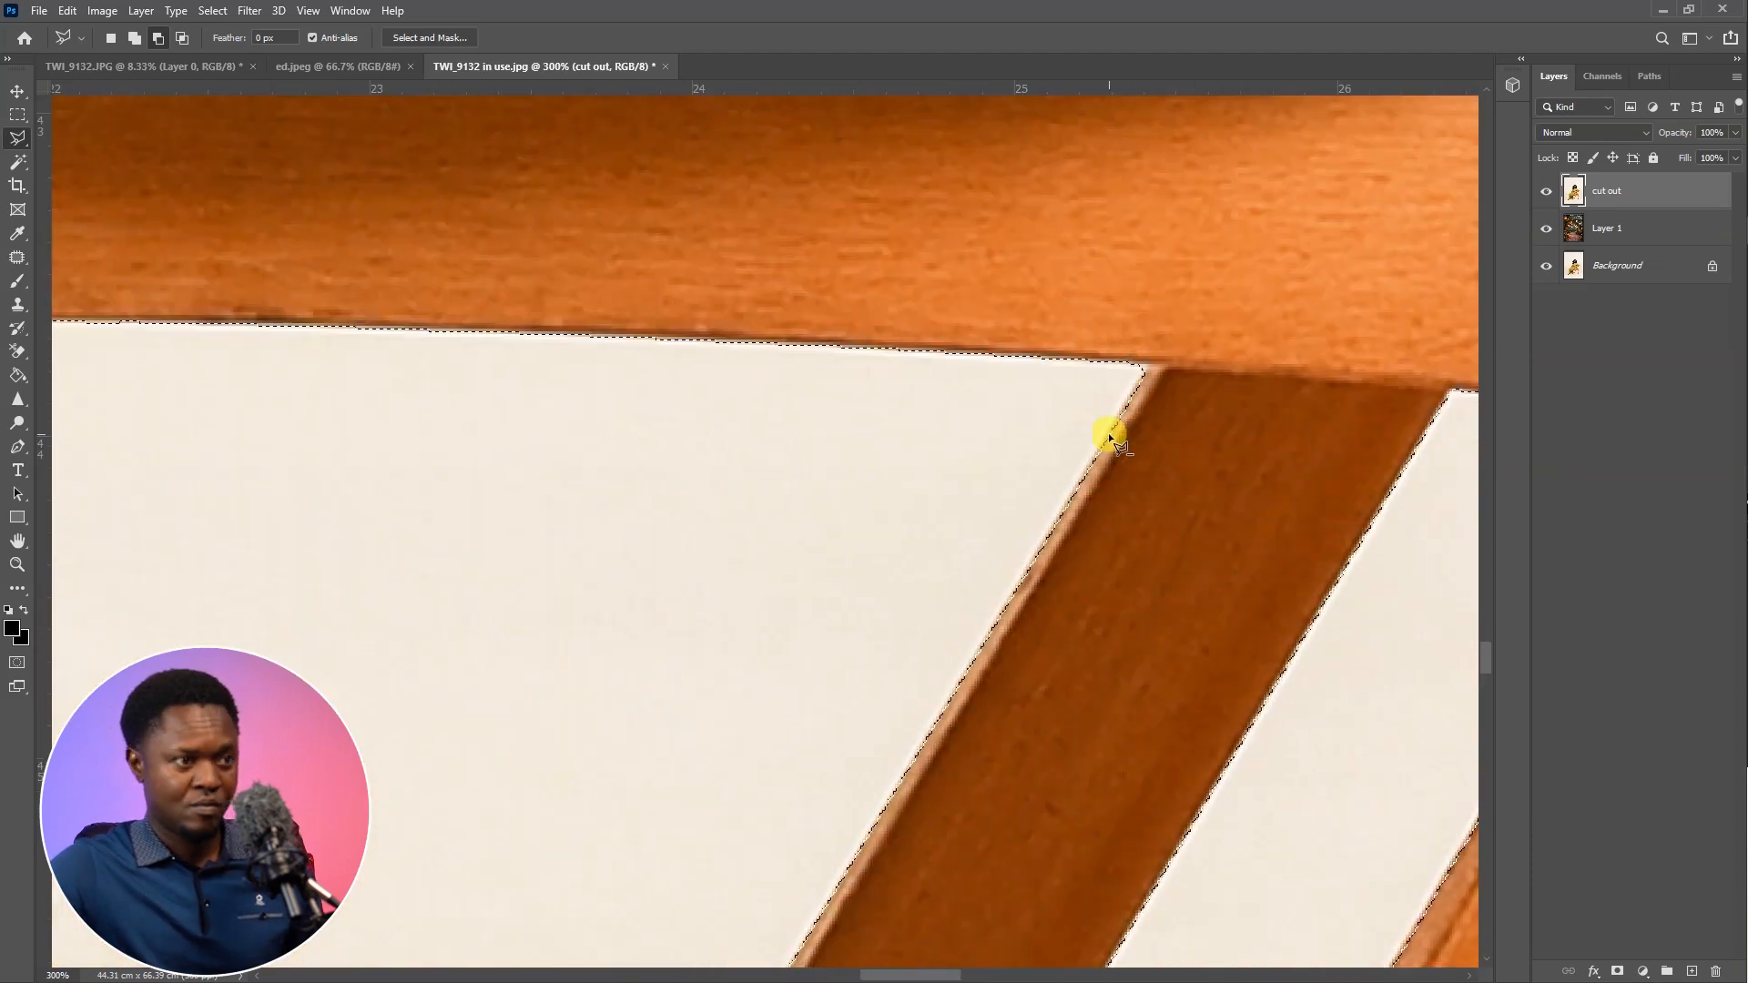
pyautogui.hotkey('ctrl', '-')
pyautogui.hotkey('ctrl', '-')
pyautogui.hotkey('ctrl', '-')
pyautogui.moveTo(1056, 783); pyautogui.dragTo(889, 382)
pyautogui.hotkey('ctrl', '+')
pyautogui.moveTo(1074, 488); pyautogui.dragTo(672, 278)
pyautogui.hotkey('ctrl', '+')
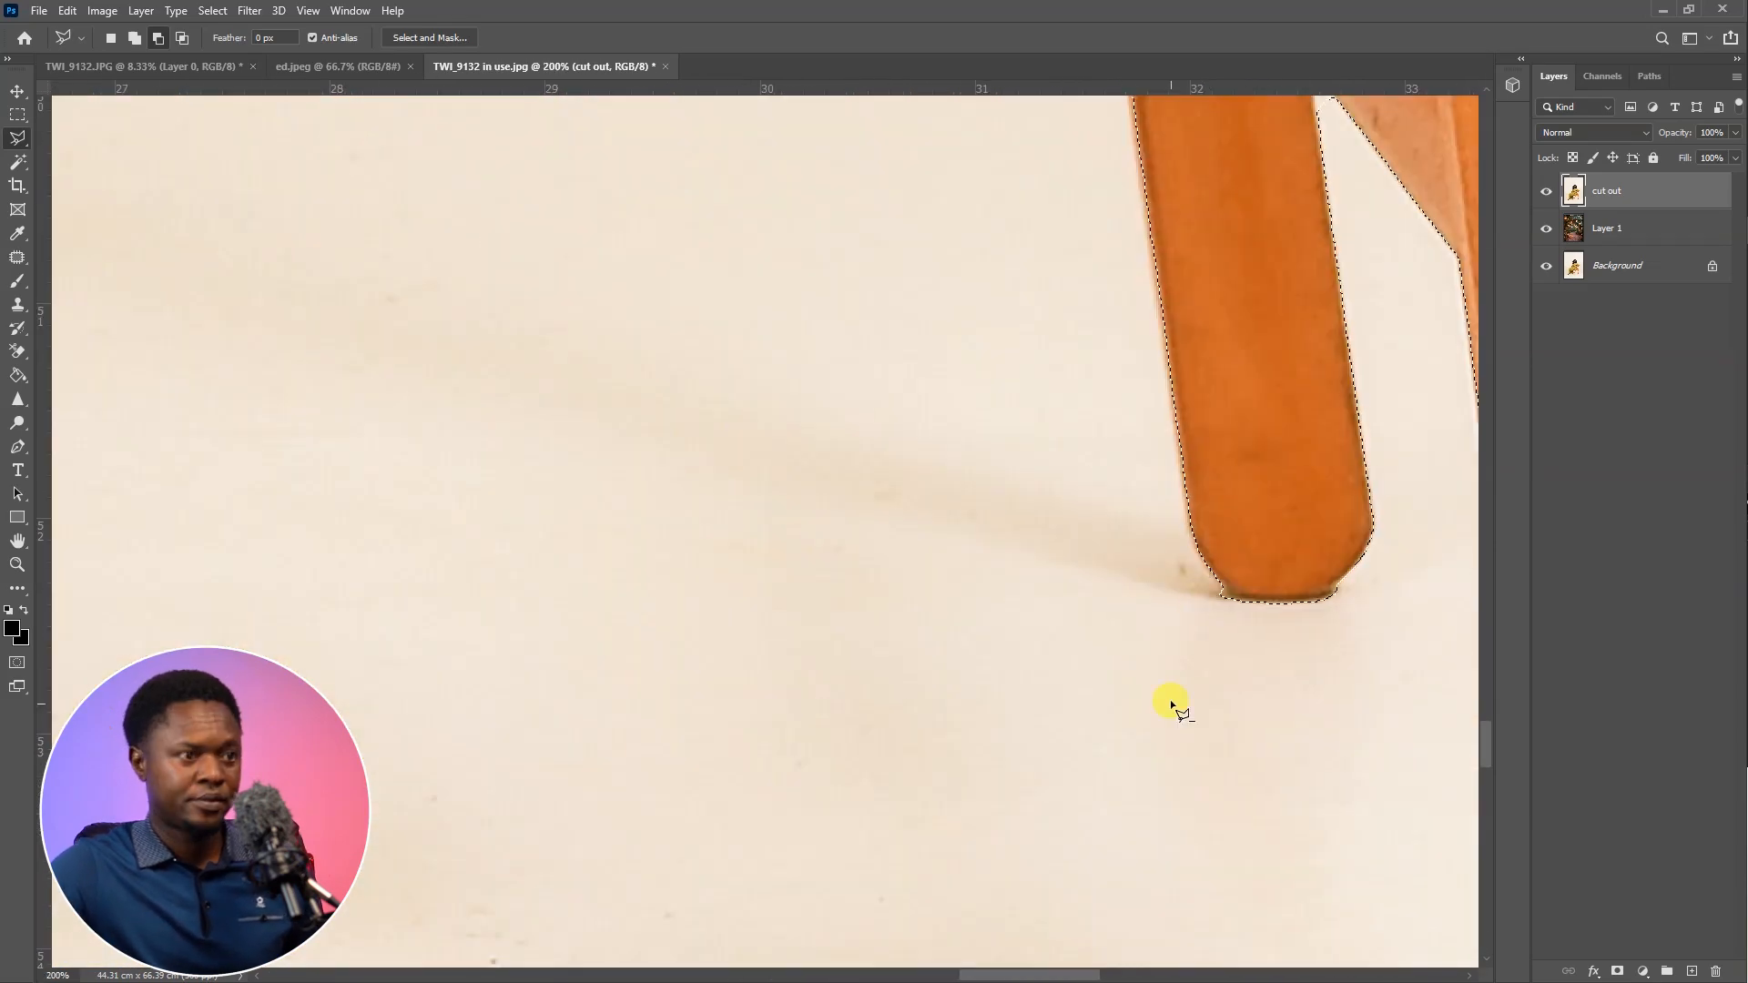
# Subtract the floor shadow beneath the rounded foot of the chair's rear leg from the selection
pyautogui.moveTo(1171, 182); pyautogui.dragTo(874, 475)
pyautogui.moveTo(963, 391)
pyautogui.mouseDown()
pyautogui.moveTo(907, 553)
pyautogui.moveTo(809, 265)
pyautogui.mouseUp()
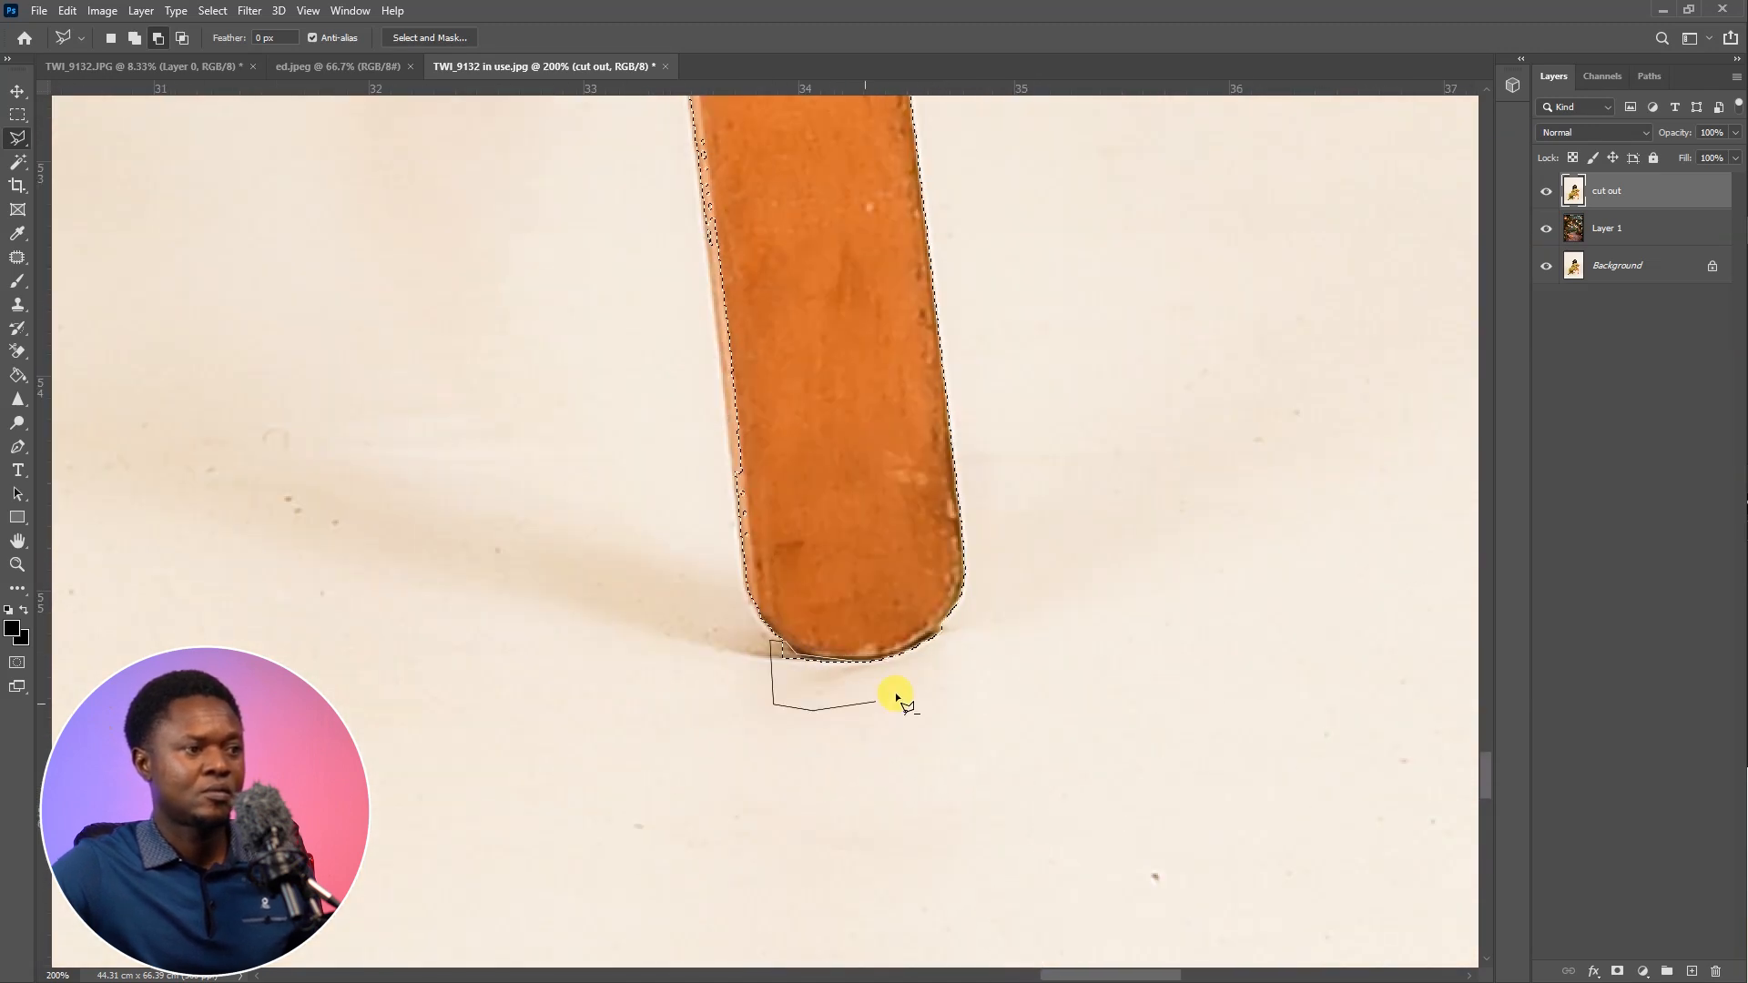
pyautogui.click(977, 628)
pyautogui.click(942, 616)
# Correct the selection outline along the side edge of the chair's rear leg
pyautogui.moveTo(855, 396)
pyautogui.mouseDown()
pyautogui.moveTo(898, 796)
pyautogui.moveTo(932, 617)
pyautogui.mouseUp()
pyautogui.keyDown('shift'); pyautogui.click(810, 679); pyautogui.keyUp('shift')
pyautogui.moveTo(819, 364); pyautogui.dragTo(867, 685)
pyautogui.click(764, 327)
# Subtract the leftover background in the gap above the seat rail, next to the chair's rear leg, from the selection
pyautogui.moveTo(951, 798)
pyautogui.mouseDown()
pyautogui.moveTo(902, 445)
pyautogui.moveTo(835, 889)
pyautogui.mouseUp()
pyautogui.moveTo(795, 328); pyautogui.dragTo(972, 819)
pyautogui.moveTo(666, 274); pyautogui.dragTo(918, 440)
pyautogui.scroll(1, 919, 439)
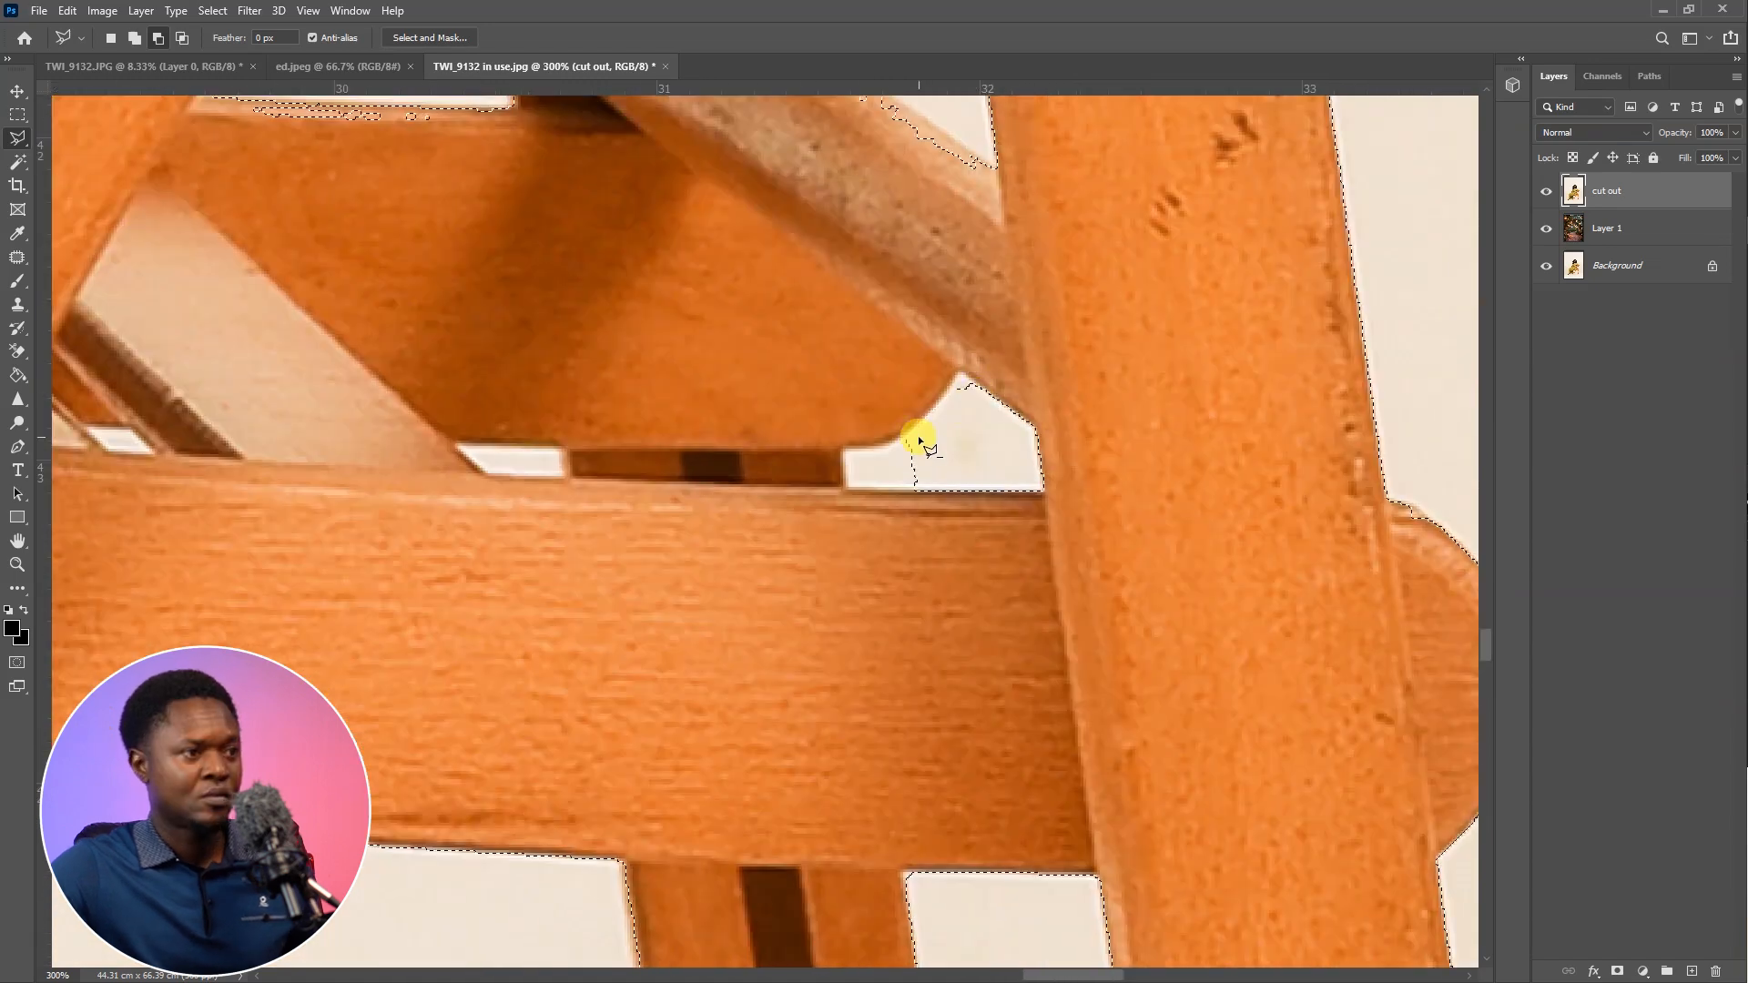
pyautogui.click(843, 490)
pyautogui.click(921, 496)
pyautogui.click(1042, 467)
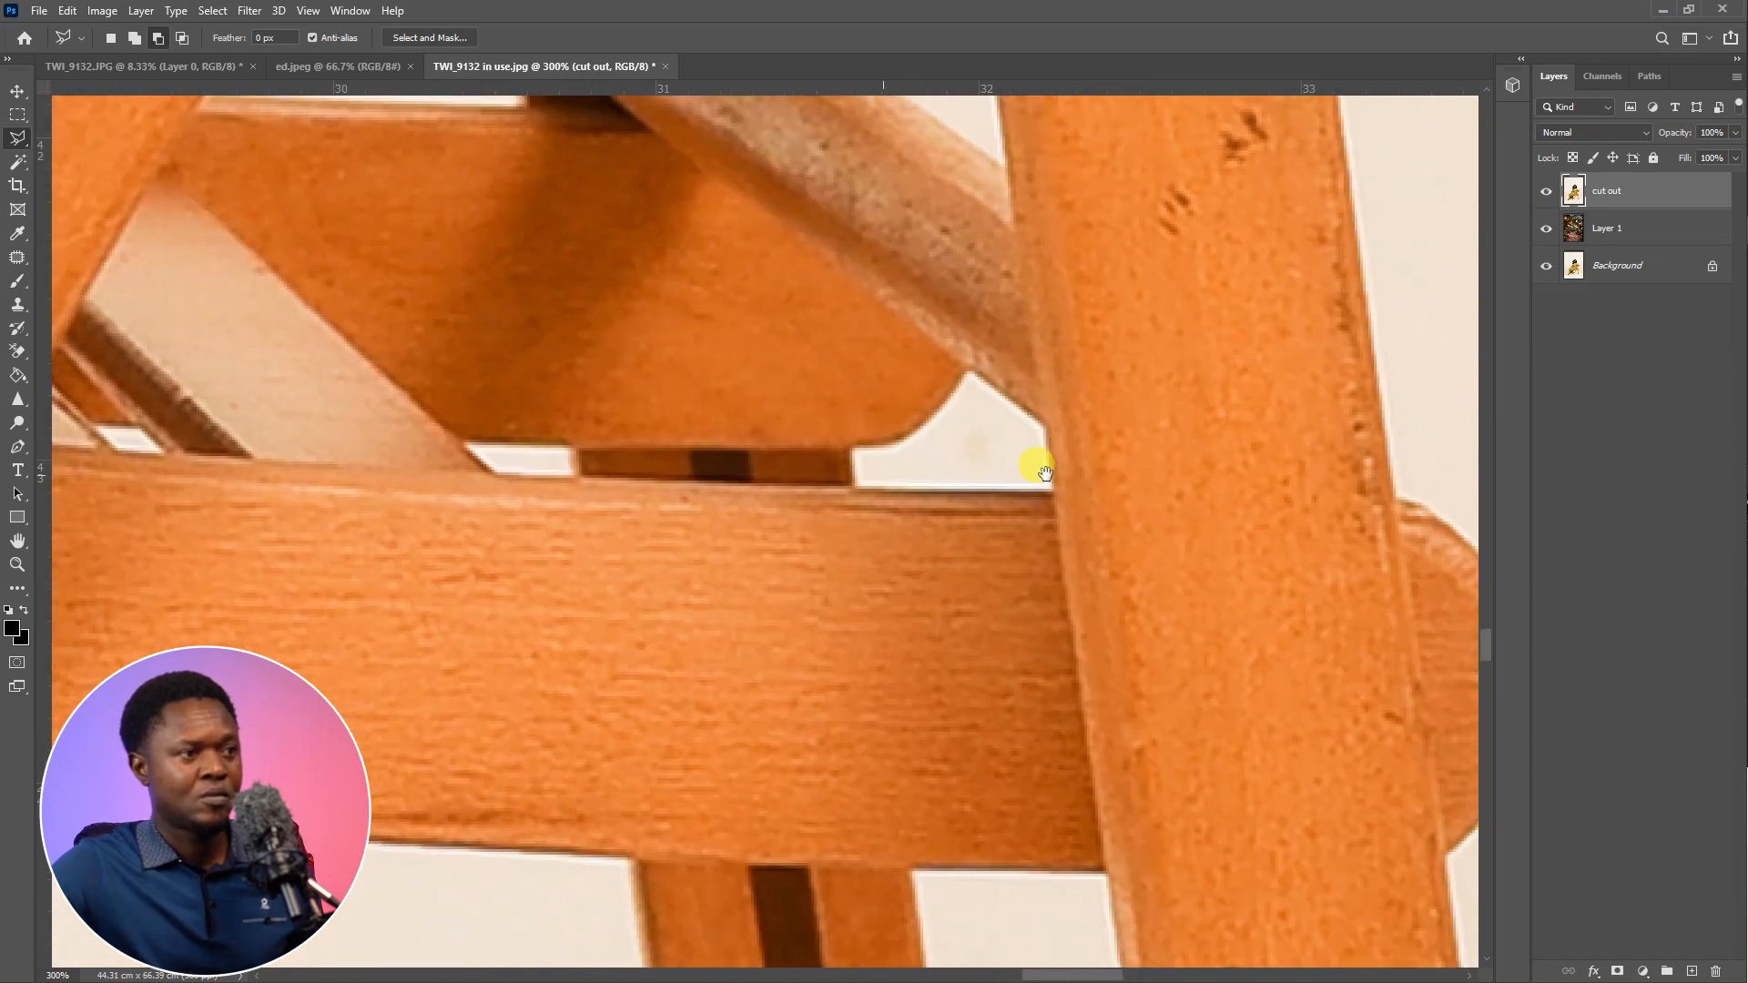
# Subtract the narrow background gap directly above the seat rail, beside the dark strip, from the selection
pyautogui.moveTo(1042, 467); pyautogui.dragTo(1269, 458)
pyautogui.click(681, 435)
pyautogui.click(714, 467)
pyautogui.click(792, 465)
pyautogui.click(785, 437)
pyautogui.click(757, 438)
# Subtract the tiny background gap between the thin slats above the seat rail from the selection
pyautogui.moveTo(410, 468); pyautogui.dragTo(625, 595)
pyautogui.click(521, 543)
pyautogui.click(543, 571)
pyautogui.click(601, 575)
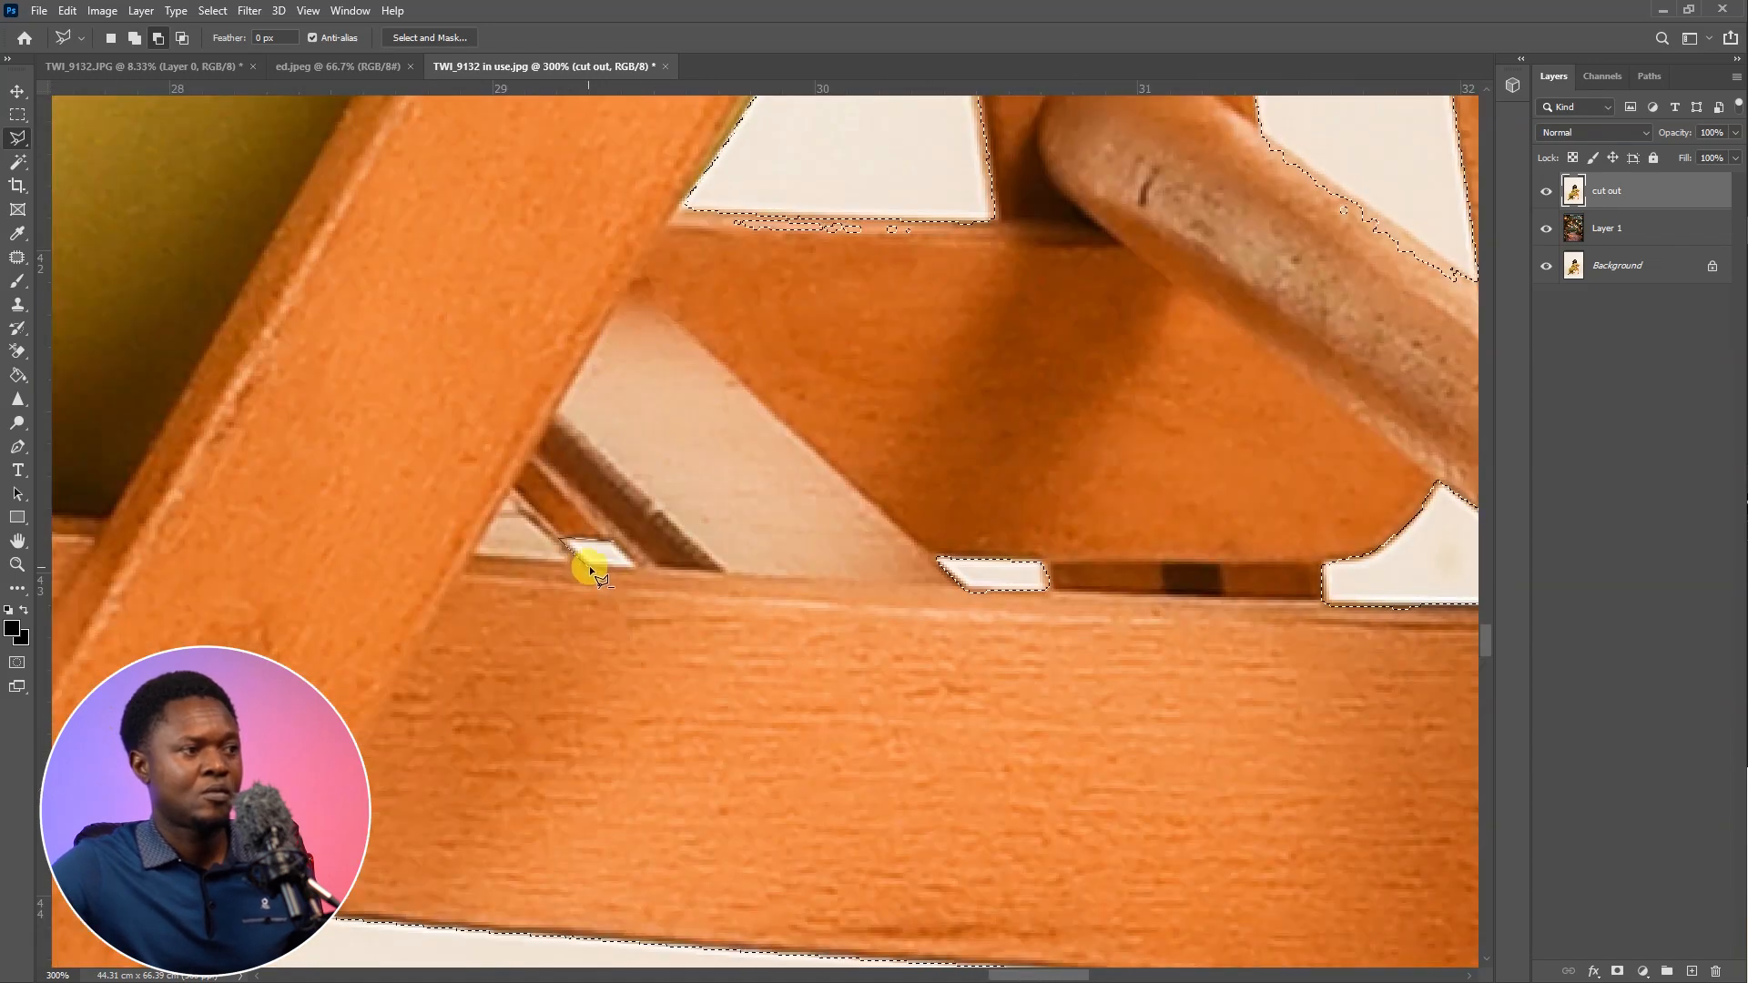
pyautogui.click(575, 544)
# Clean up the selection outline along the lower edge of the triangular gap under the chair's diagonal frame
pyautogui.moveTo(913, 379); pyautogui.dragTo(847, 546)
pyautogui.keyDown('shift'); pyautogui.click(891, 392); pyautogui.keyUp('shift')
pyautogui.click(583, 387)
pyautogui.click(710, 440)
pyautogui.click(888, 439)
pyautogui.click(891, 394)
# Correct the selection outline where the triangular gap meets the chair's diagonal frame
pyautogui.moveTo(585, 372); pyautogui.dragTo(648, 506)
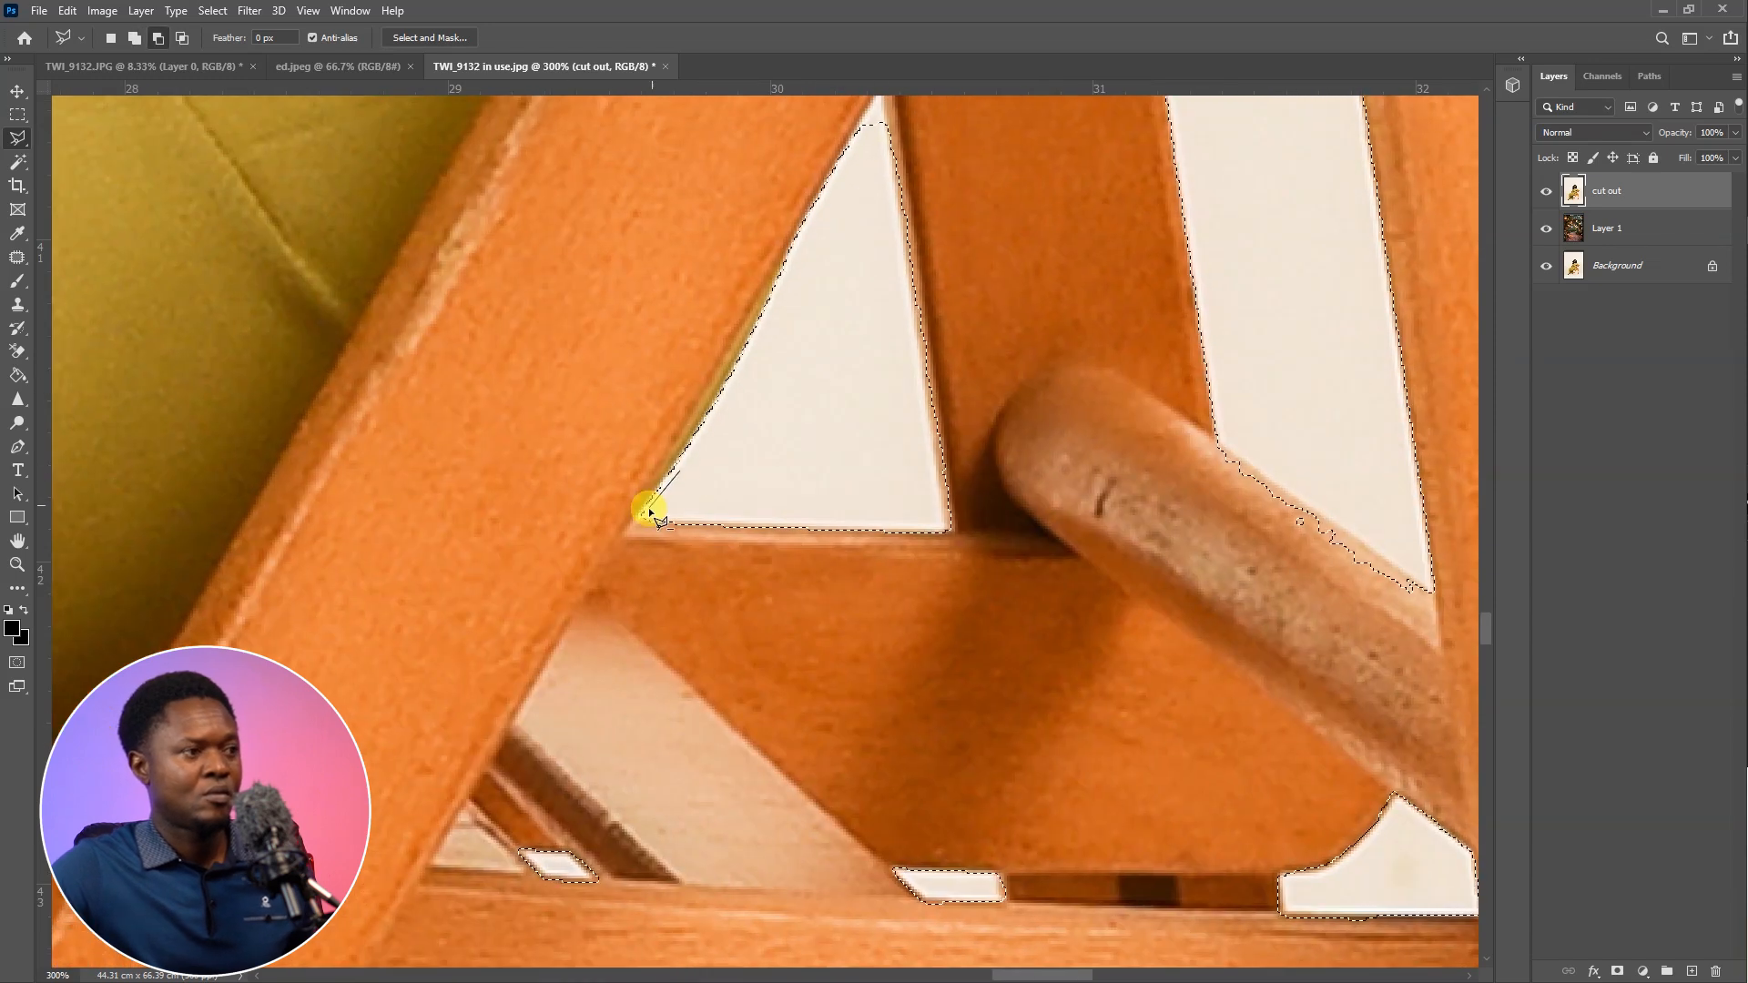
pyautogui.moveTo(815, 384); pyautogui.dragTo(772, 685)
pyautogui.keyDown('alt'); pyautogui.click(850, 432); pyautogui.keyUp('alt')
pyautogui.click(838, 388)
pyautogui.click(814, 435)
# Correct the selection outline along the light round crossbar in the gap beside the chair's rear leg
pyautogui.click(903, 797)
pyautogui.moveTo(1064, 508); pyautogui.dragTo(677, 320)
pyautogui.click(1000, 783)
pyautogui.click(1012, 712)
pyautogui.moveTo(1190, 748)
pyautogui.mouseDown()
pyautogui.moveTo(944, 565)
pyautogui.moveTo(811, 374)
pyautogui.mouseUp()
# Add the missing wood at the rounded top of the rear leg, beside the black bracket, to the selection
pyautogui.moveTo(944, 555); pyautogui.dragTo(1096, 905)
pyautogui.moveTo(1020, 273); pyautogui.dragTo(1120, 783)
pyautogui.moveTo(1029, 182); pyautogui.dragTo(1132, 697)
pyautogui.keyDown('shift'); pyautogui.click(1083, 437); pyautogui.keyUp('shift')
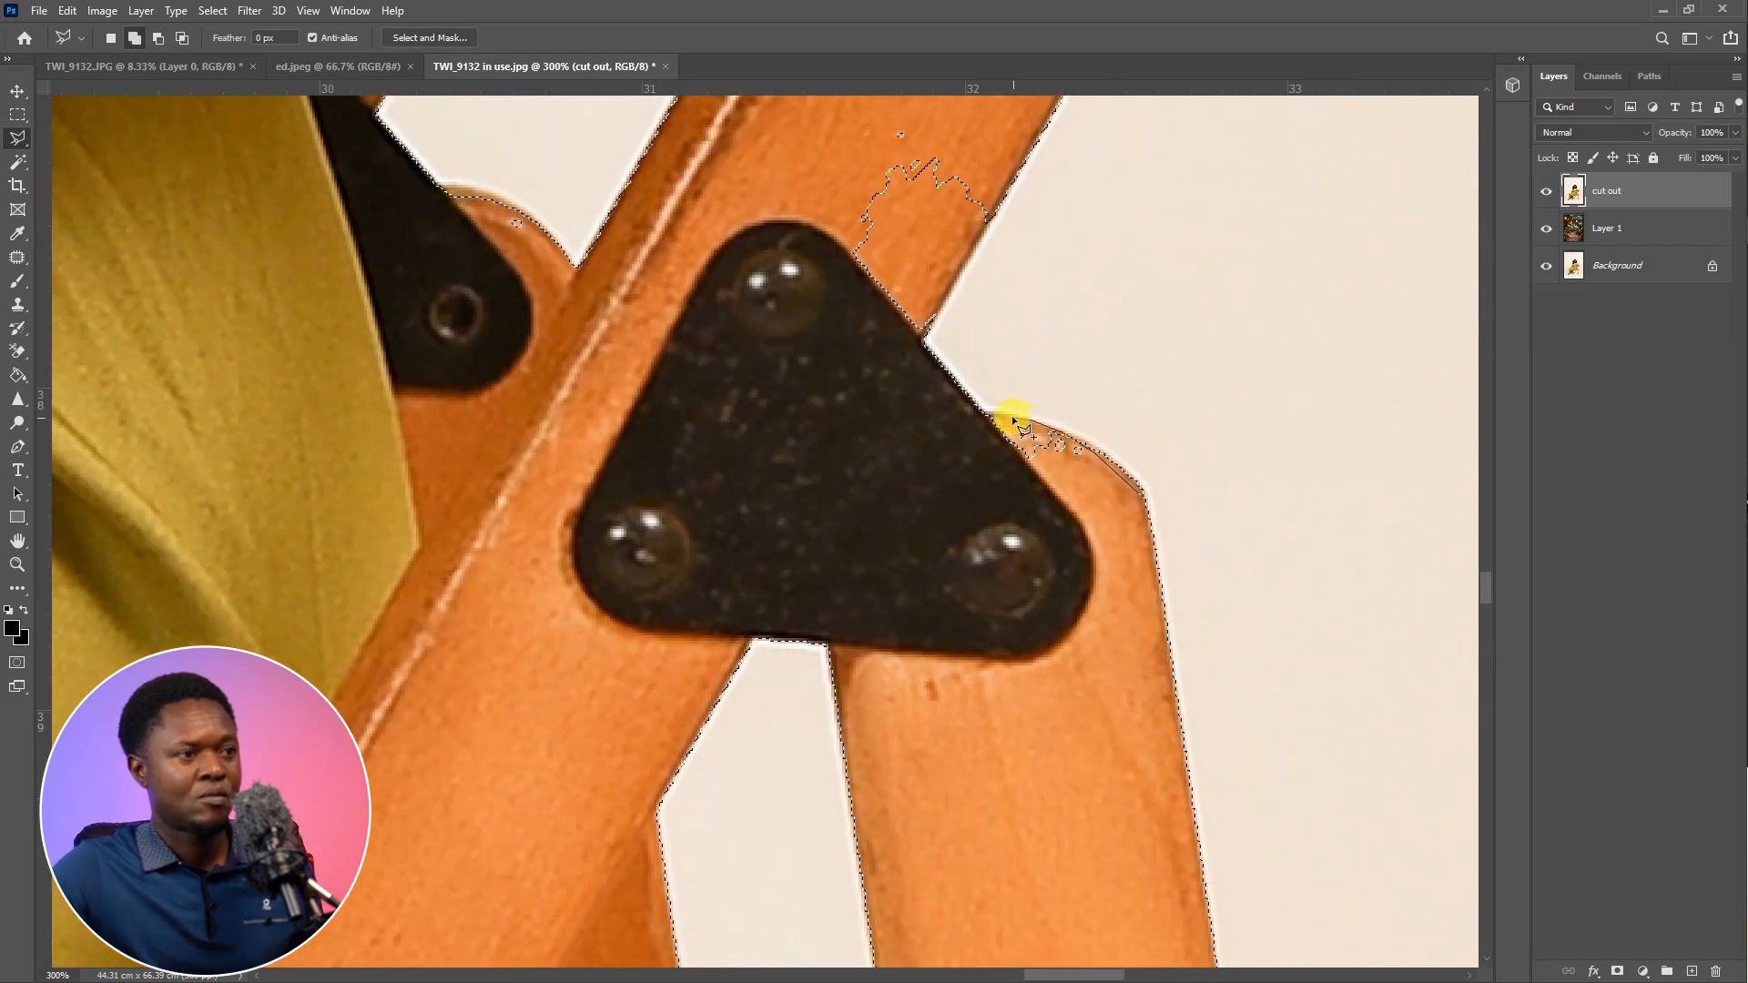
pyautogui.click(1050, 492)
# Add the missing section of the diagonal chair frame just above the black triangular bracket to the selection
pyautogui.moveTo(1061, 465); pyautogui.dragTo(1240, 748)
pyautogui.keyDown('shift'); pyautogui.click(1186, 466); pyautogui.keyUp('shift')
pyautogui.click(1095, 632)
pyautogui.click(1041, 649)
pyautogui.click(985, 513)
pyautogui.click(994, 409)
pyautogui.click(1186, 466)
# Correct the selection outline along the upper end of the long gap between the chair's back rails
pyautogui.moveTo(820, 474); pyautogui.dragTo(933, 574)
pyautogui.moveTo(827, 535); pyautogui.dragTo(769, 889)
pyautogui.keyDown('shift'); pyautogui.click(1151, 417); pyautogui.keyUp('shift')
pyautogui.click(923, 343)
pyautogui.moveTo(929, 246); pyautogui.dragTo(852, 582)
pyautogui.click(934, 416)
pyautogui.click(1249, 488)
pyautogui.click(1074, 752)
# Invert the selection so that the background around the woman and chair is selected
pyautogui.moveTo(547, 818); pyautogui.dragTo(942, 528)
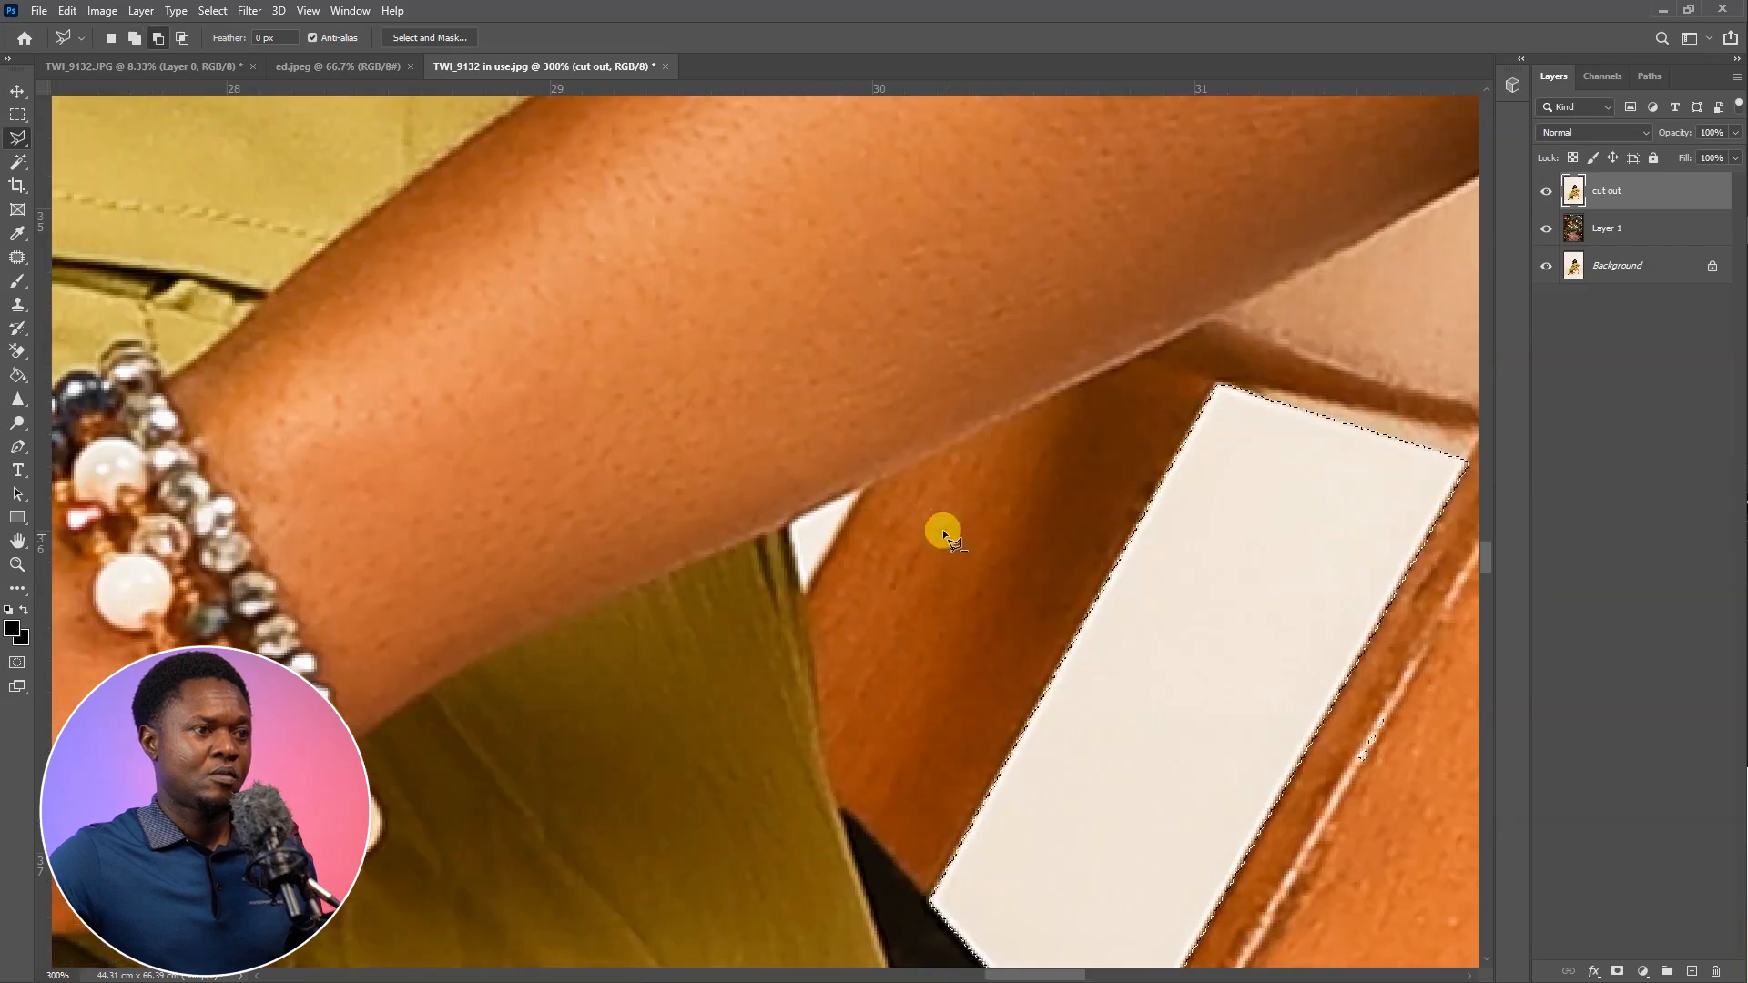
pyautogui.moveTo(1352, 214); pyautogui.dragTo(714, 522)
pyautogui.moveTo(927, 860)
pyautogui.mouseDown()
pyautogui.moveTo(1248, 307)
pyautogui.moveTo(1136, 847)
pyautogui.moveTo(1026, 562)
pyautogui.moveTo(831, 254)
pyautogui.moveTo(685, 362)
pyautogui.mouseUp()
pyautogui.moveTo(1008, 537); pyautogui.dragTo(474, 583)
pyautogui.moveTo(1384, 201); pyautogui.dragTo(1062, 590)
pyautogui.scroll(-9, 1129, 579)
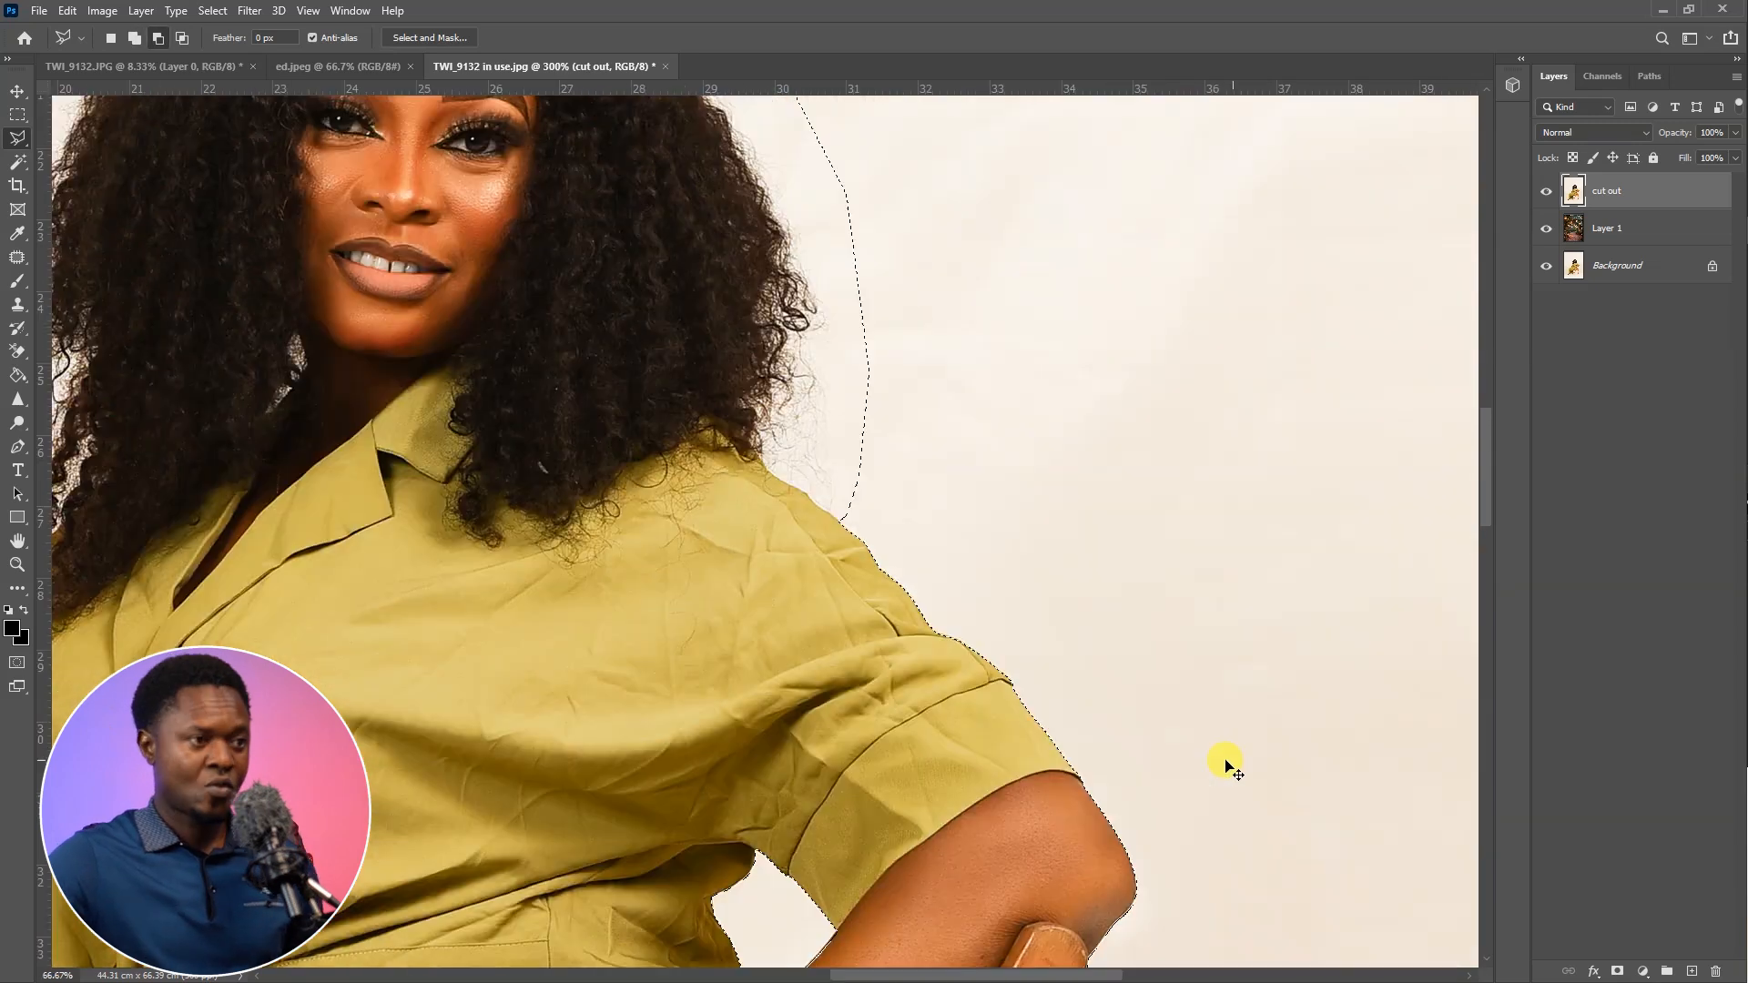
pyautogui.rightClick(773, 478)
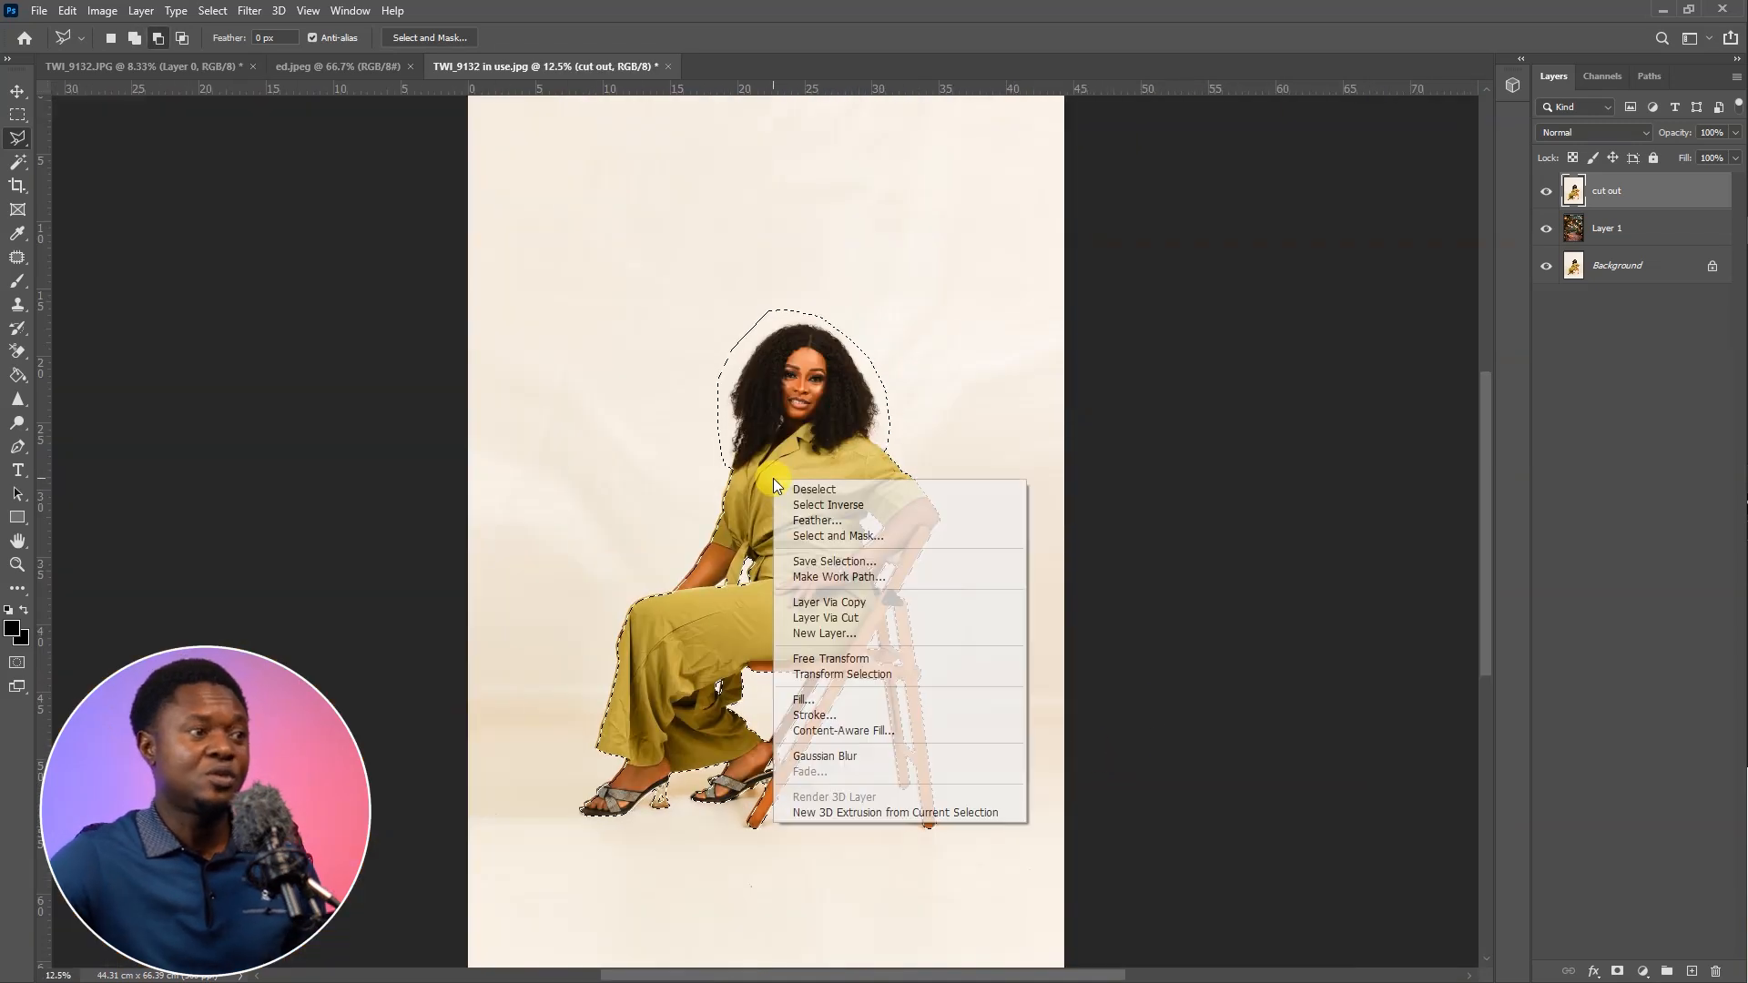
pyautogui.click(827, 505)
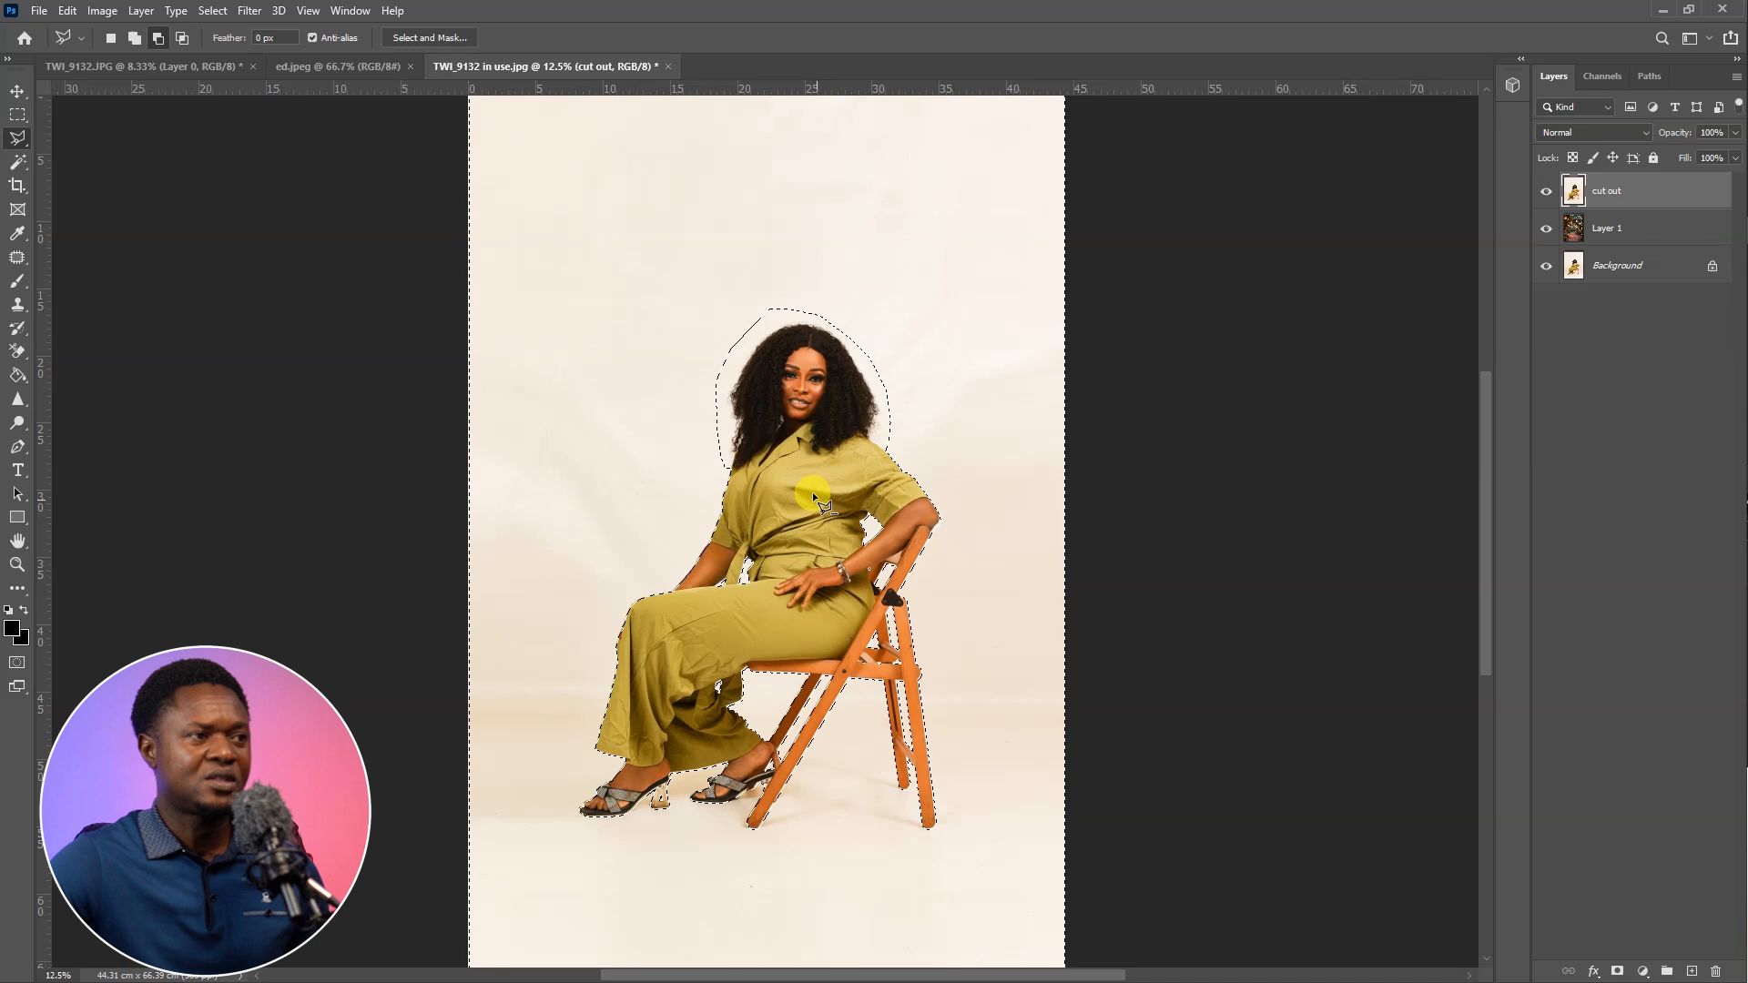
# Feather the inverted selection by 2 pixels
pyautogui.click(757, 437)
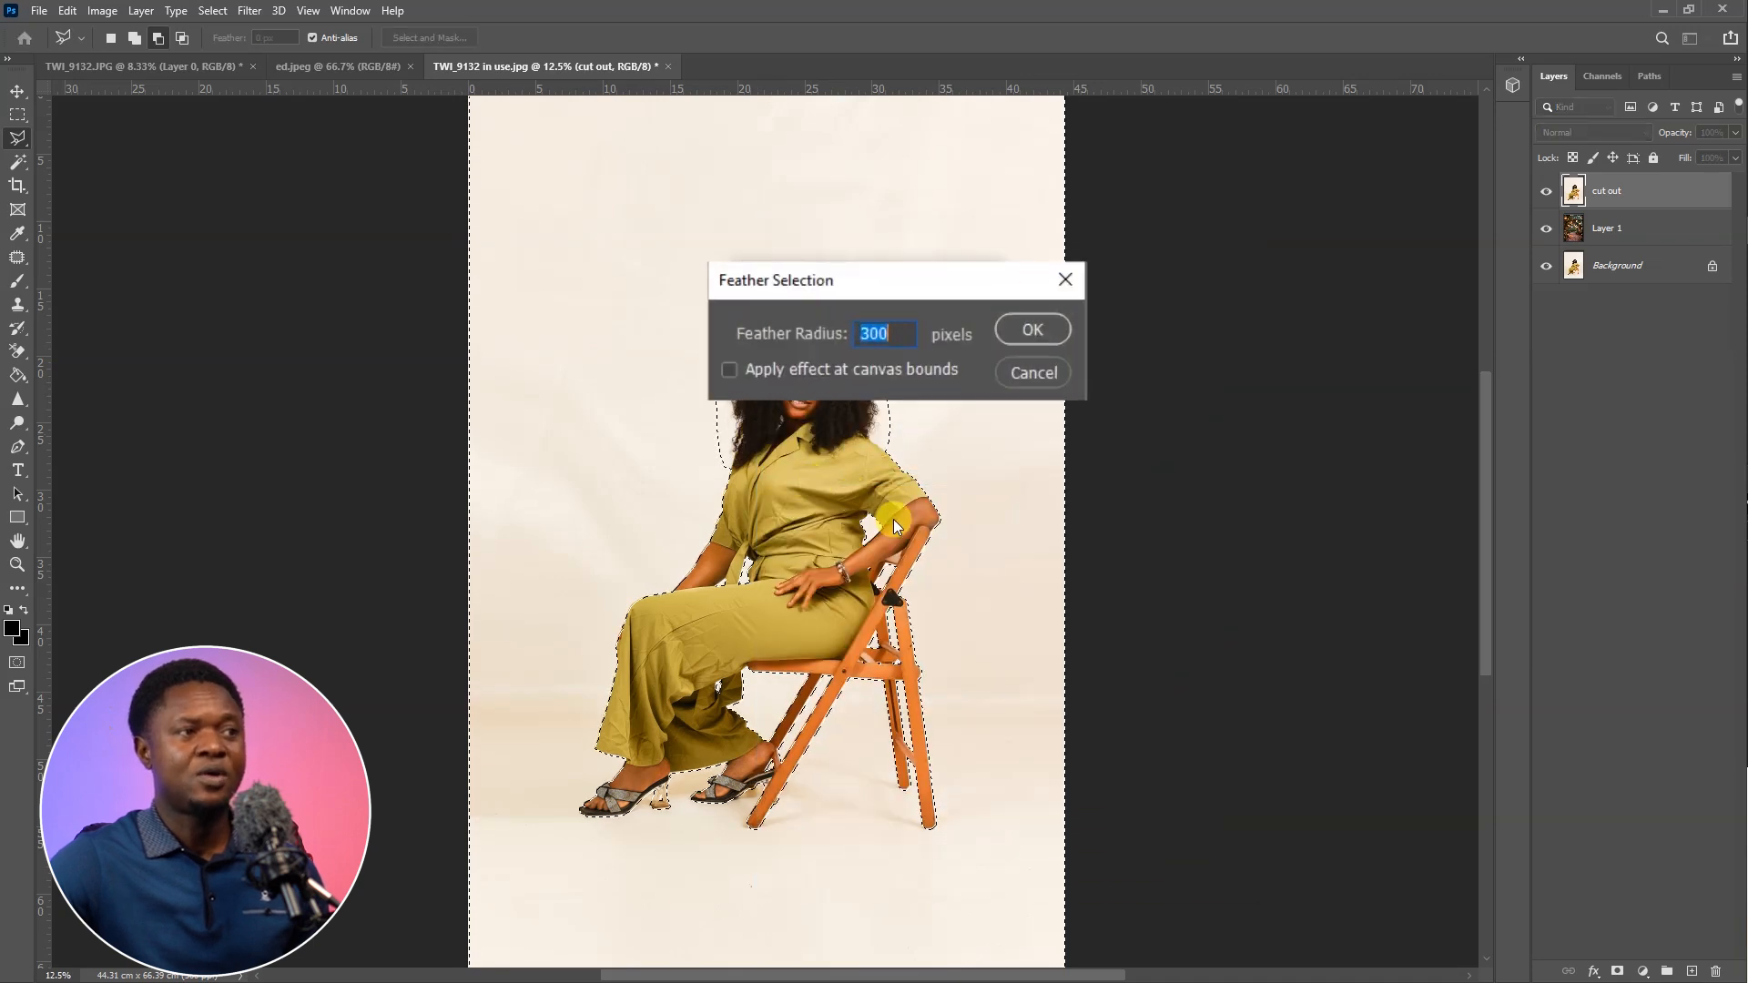
pyautogui.write('2')
pyautogui.press('Return')
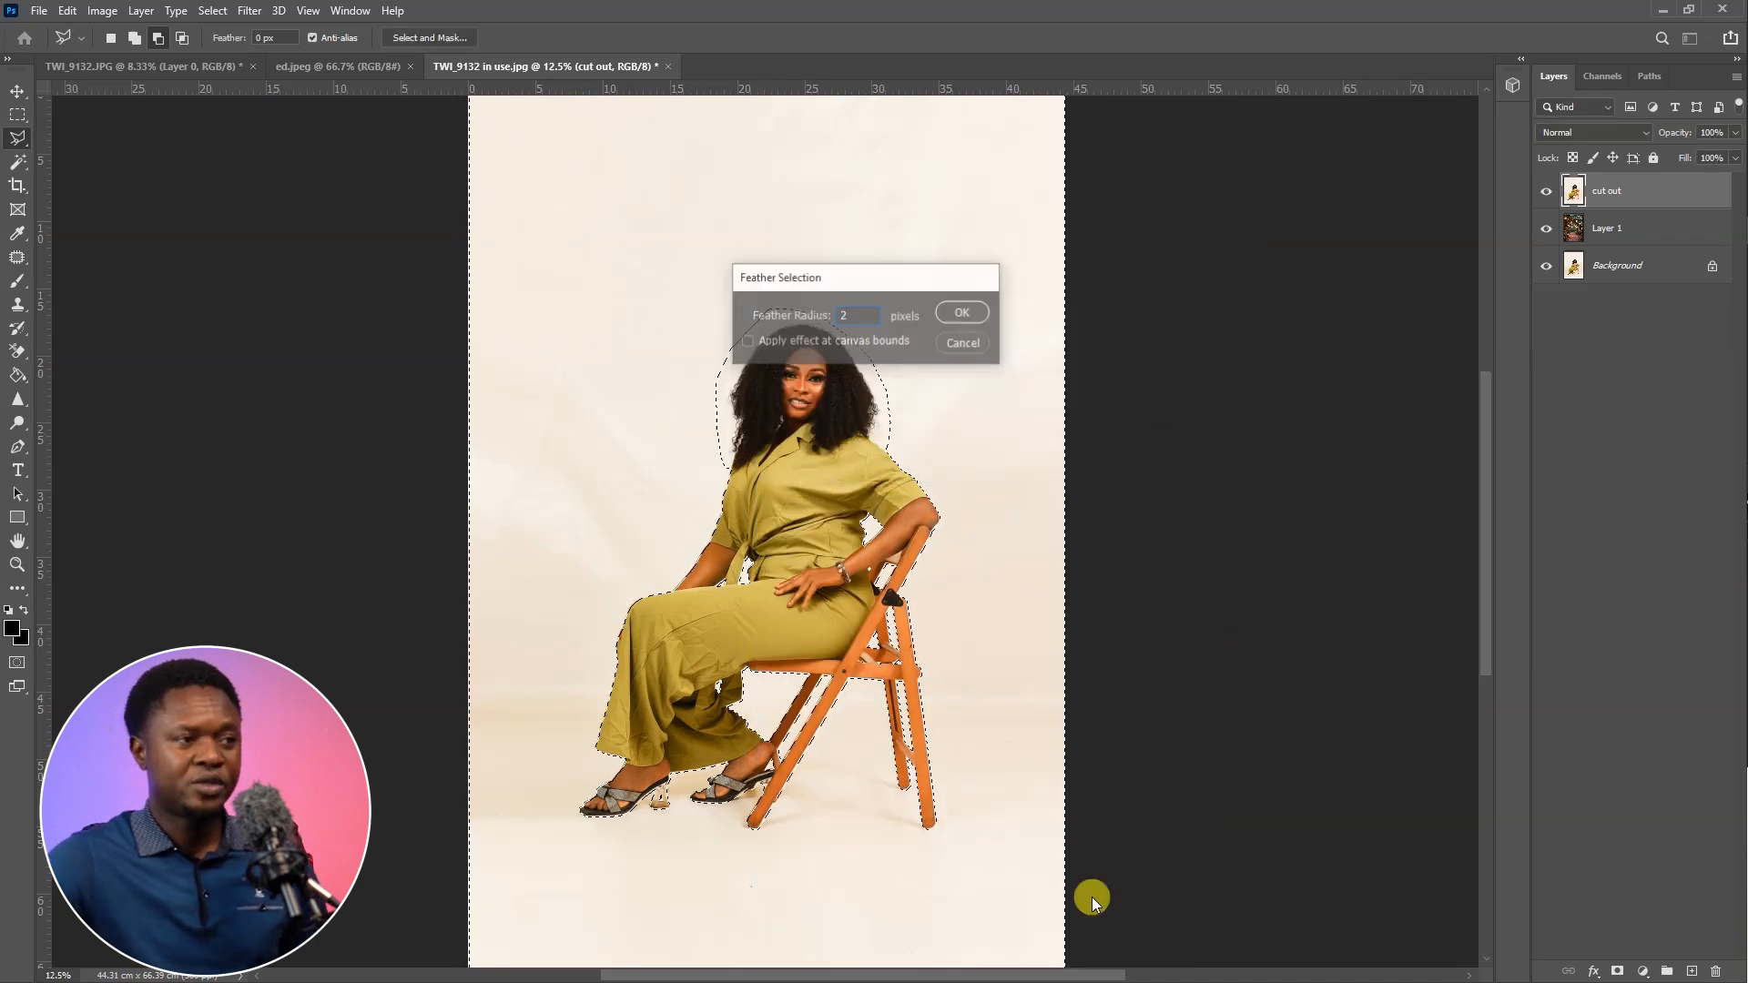
# Delete the selected studio background from the cut out layer and deselect
pyautogui.hotkey('ctrl', '-')
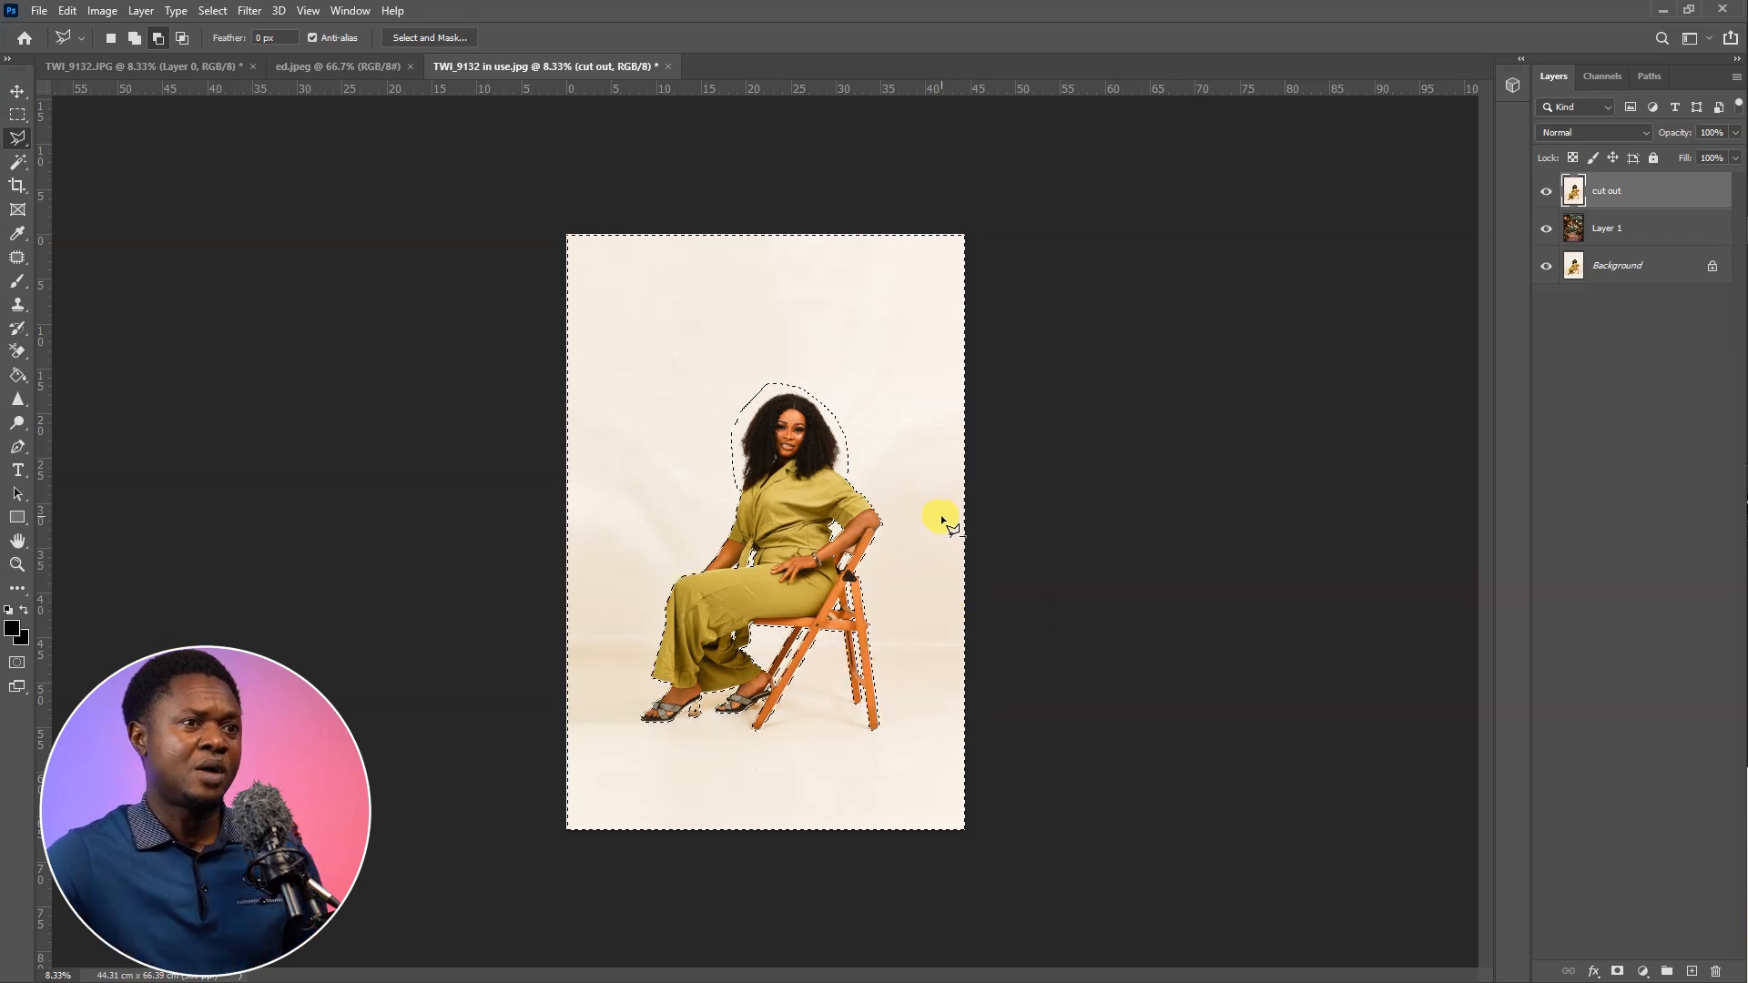
pyautogui.press('Delete')
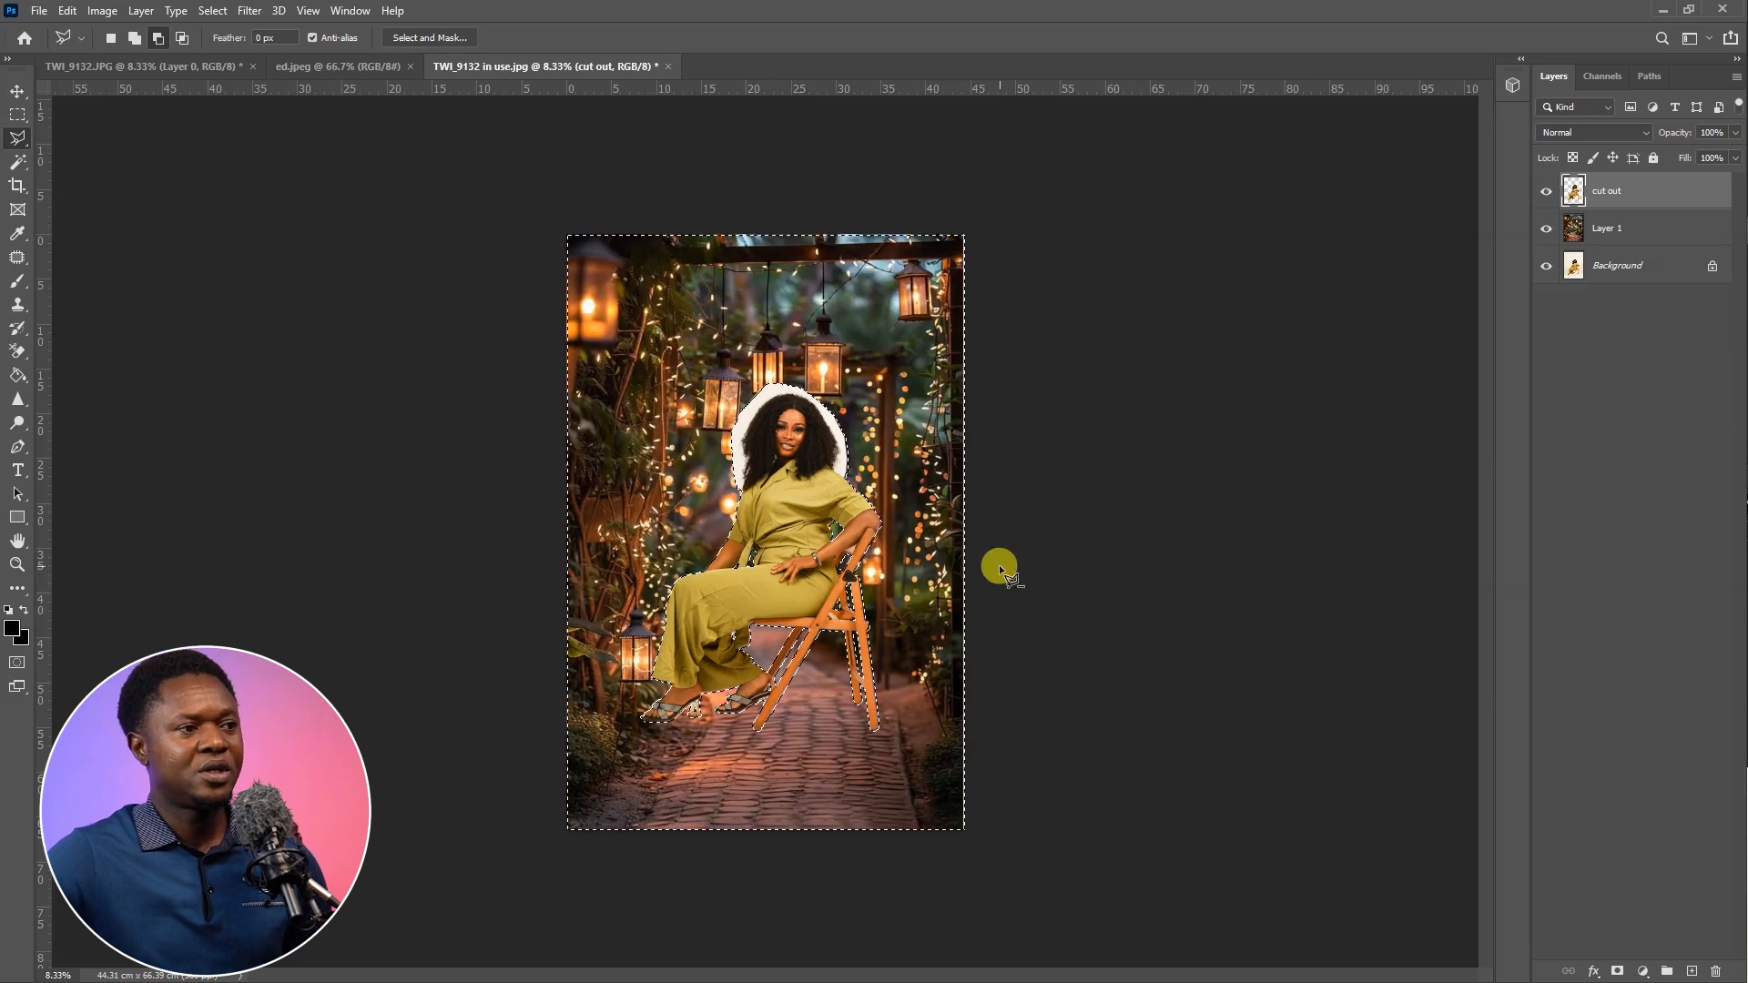
pyautogui.hotkey('ctrl', '+')
pyautogui.hotkey('ctrl', '+')
pyautogui.hotkey('ctrl', '+')
pyautogui.hotkey('ctrl', '+')
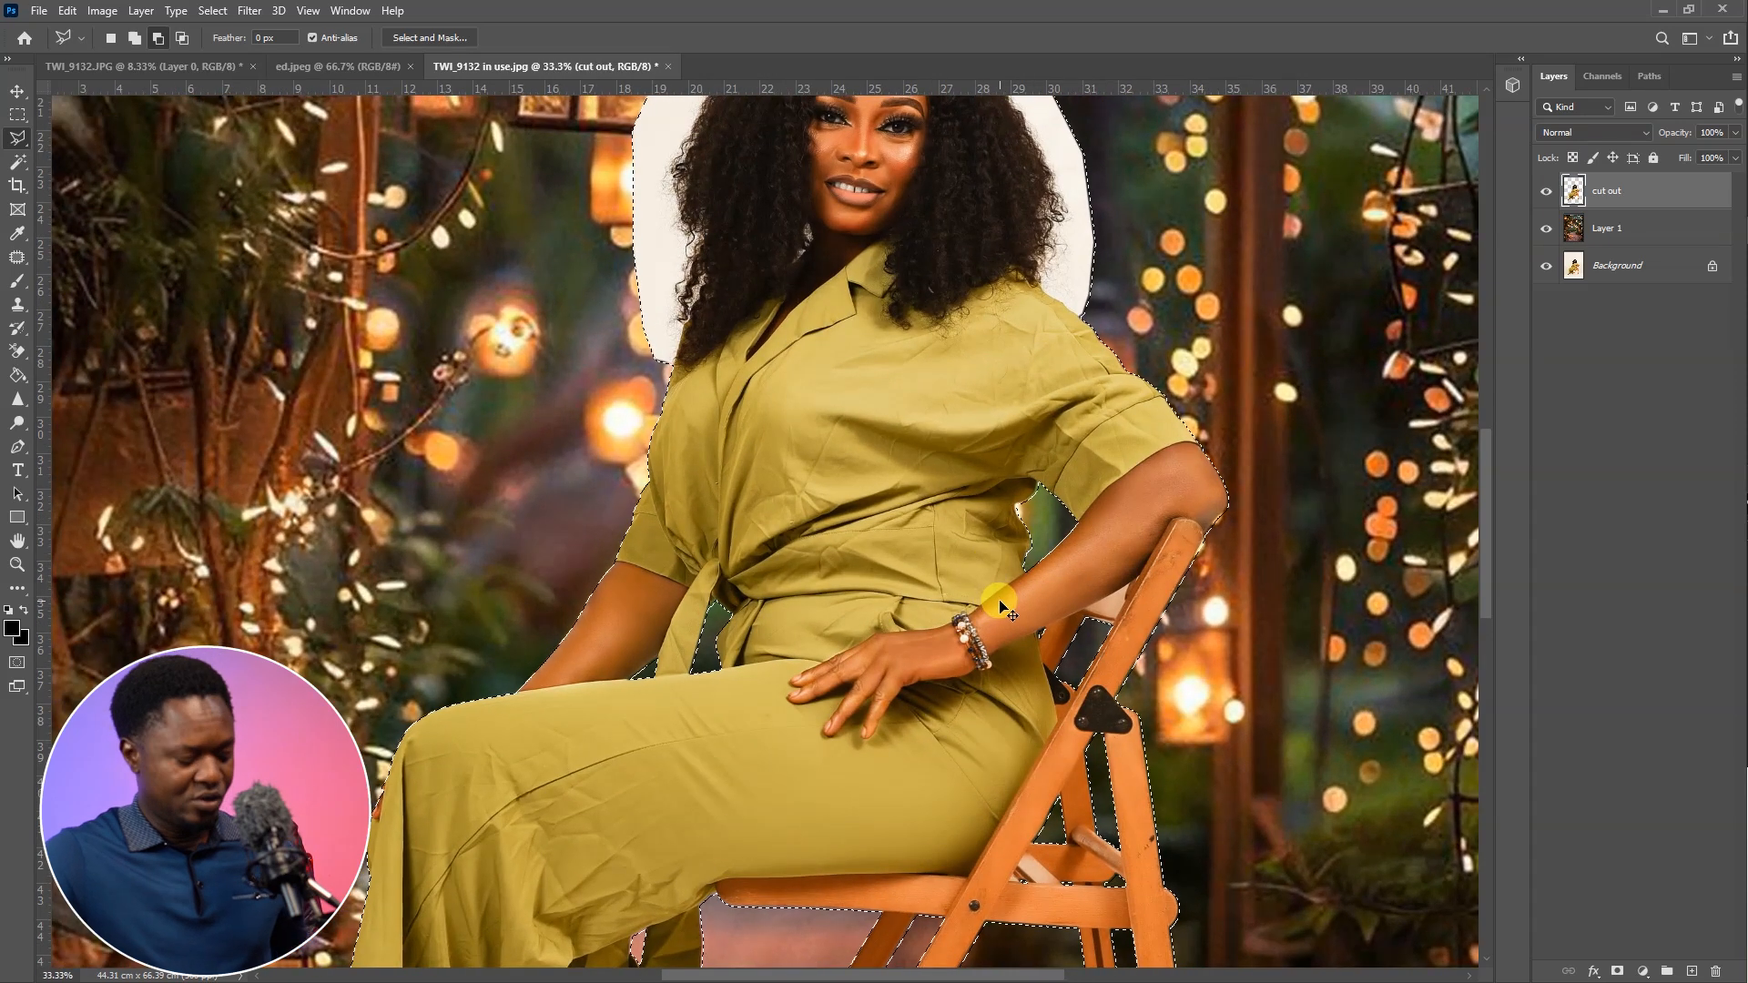
pyautogui.hotkey('ctrl', 'd')
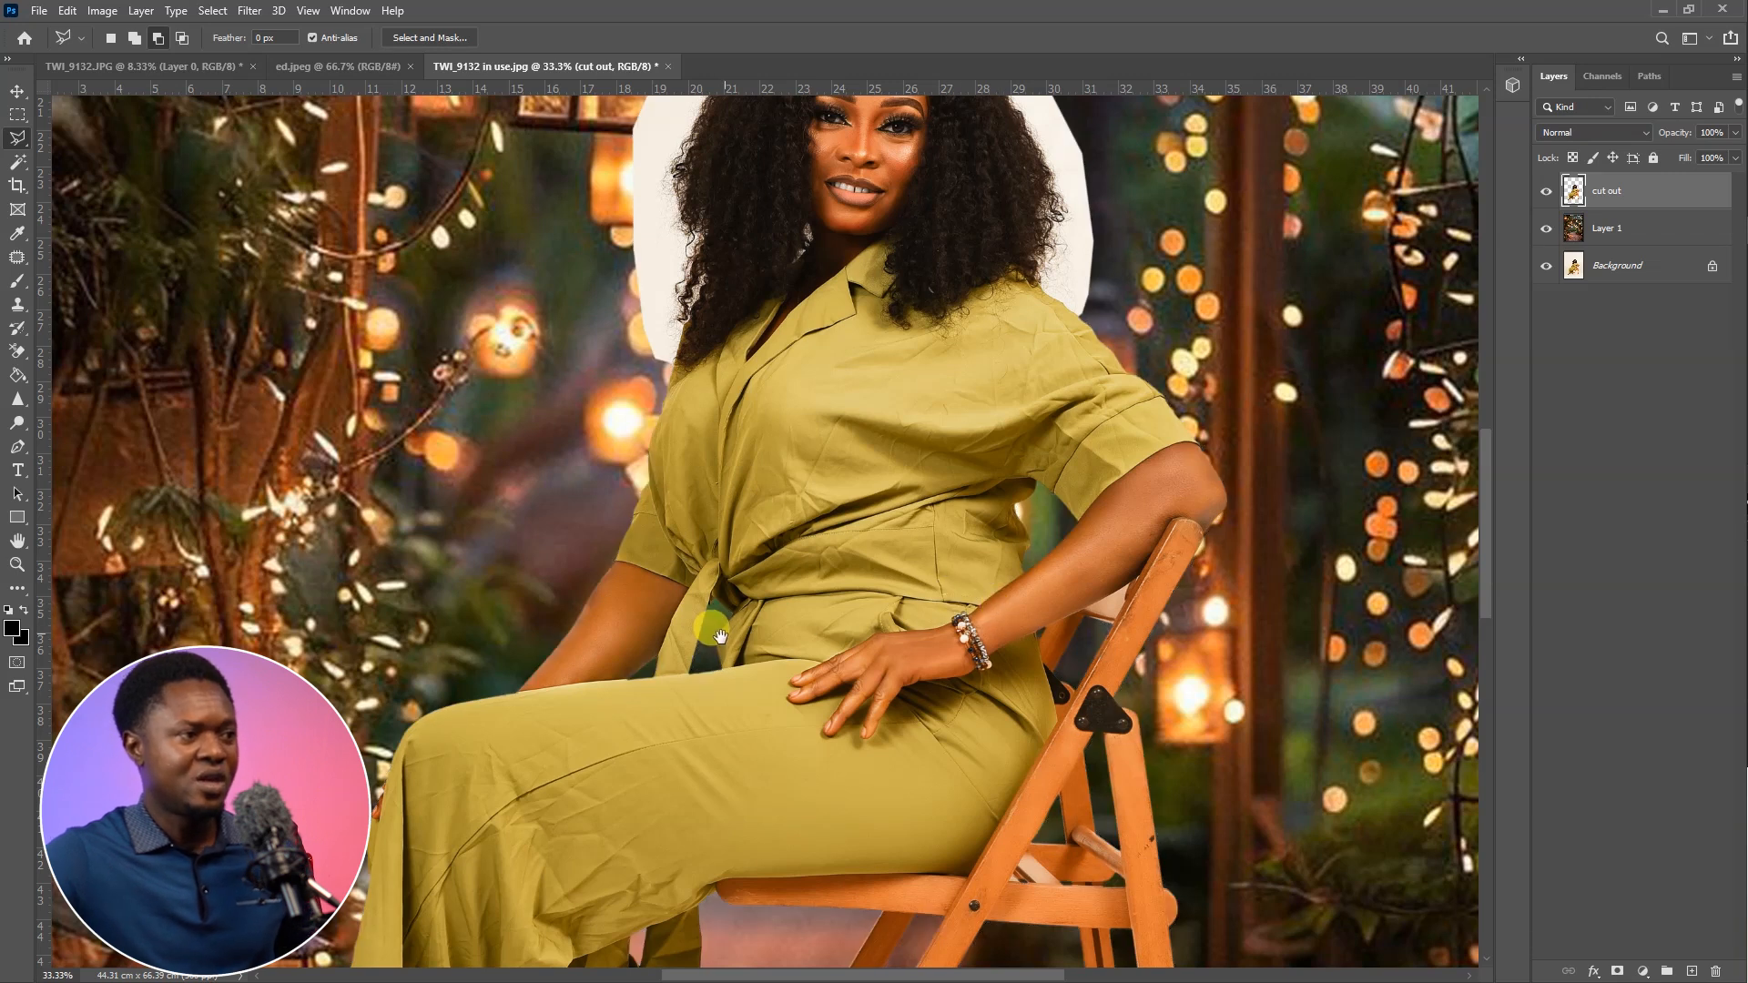
# Trace a polygonal lasso outline from the shoulder just inside the hair's edge, over the head and down the other side
pyautogui.moveTo(720, 637); pyautogui.dragTo(915, 394)
pyautogui.moveTo(883, 698); pyautogui.dragTo(856, 802)
pyautogui.moveTo(1129, 345); pyautogui.dragTo(1084, 780)
pyautogui.hotkey('ctrl', '+')
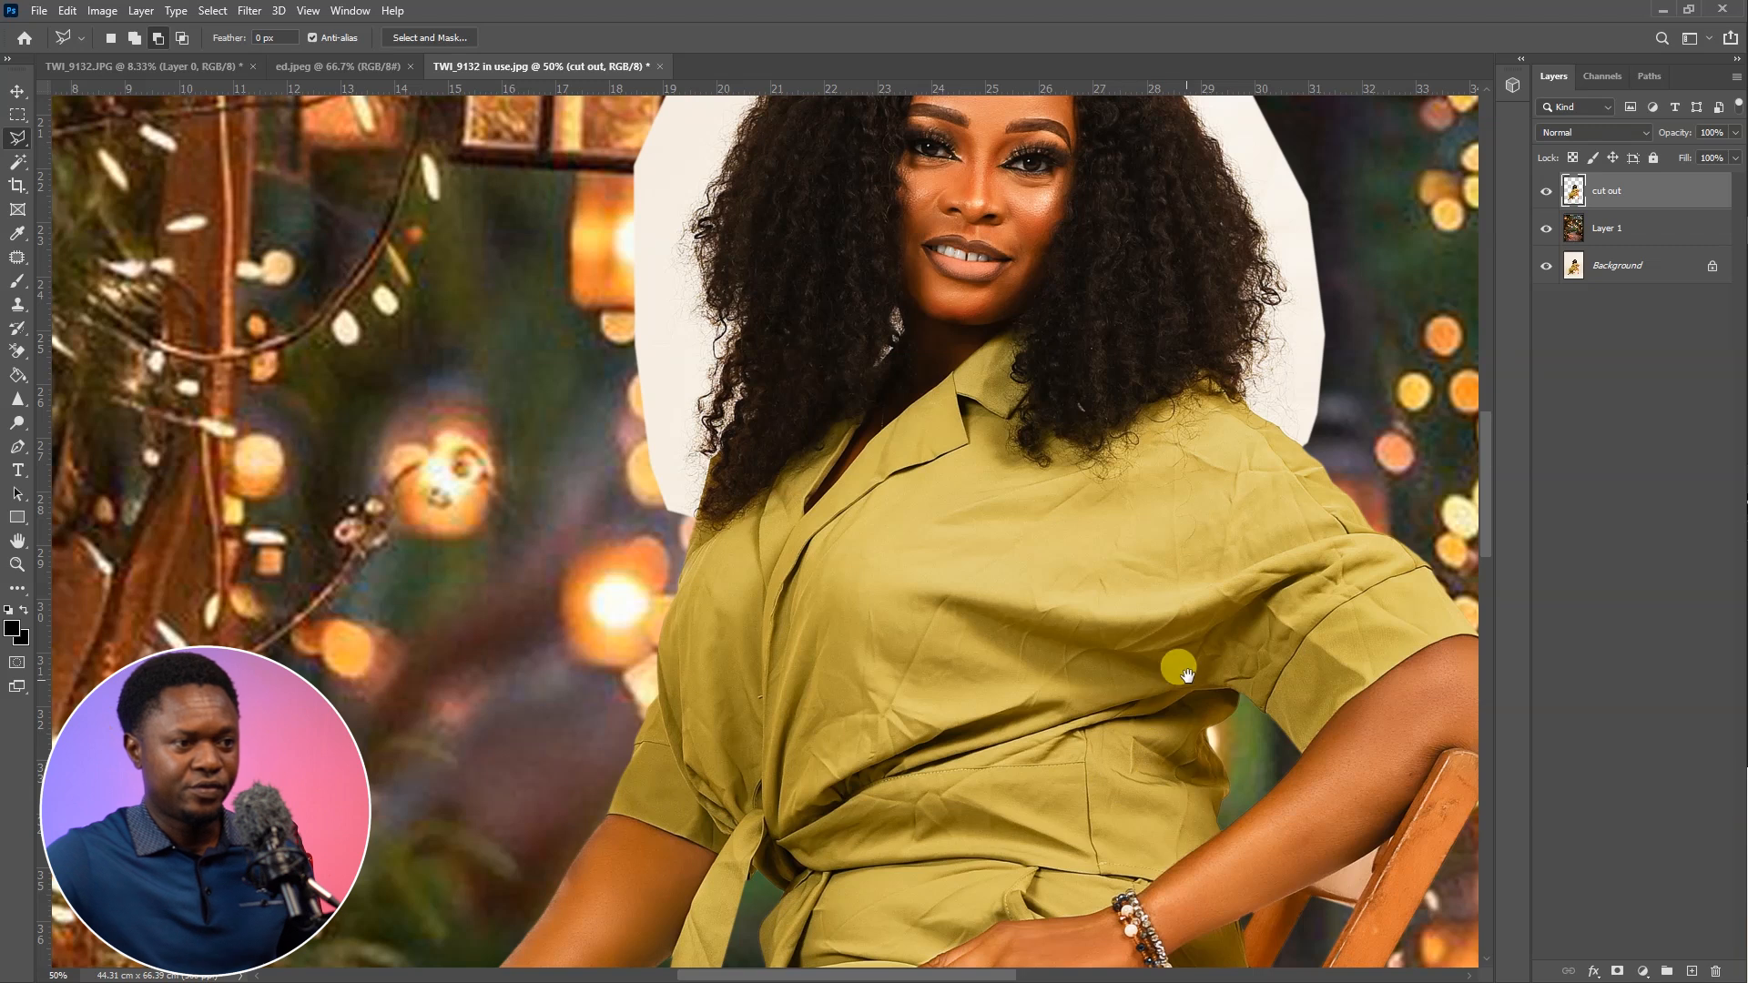
pyautogui.hotkey('ctrl', '+')
pyautogui.hotkey('ctrl', '+')
pyautogui.moveTo(1187, 676); pyautogui.dragTo(1120, 781)
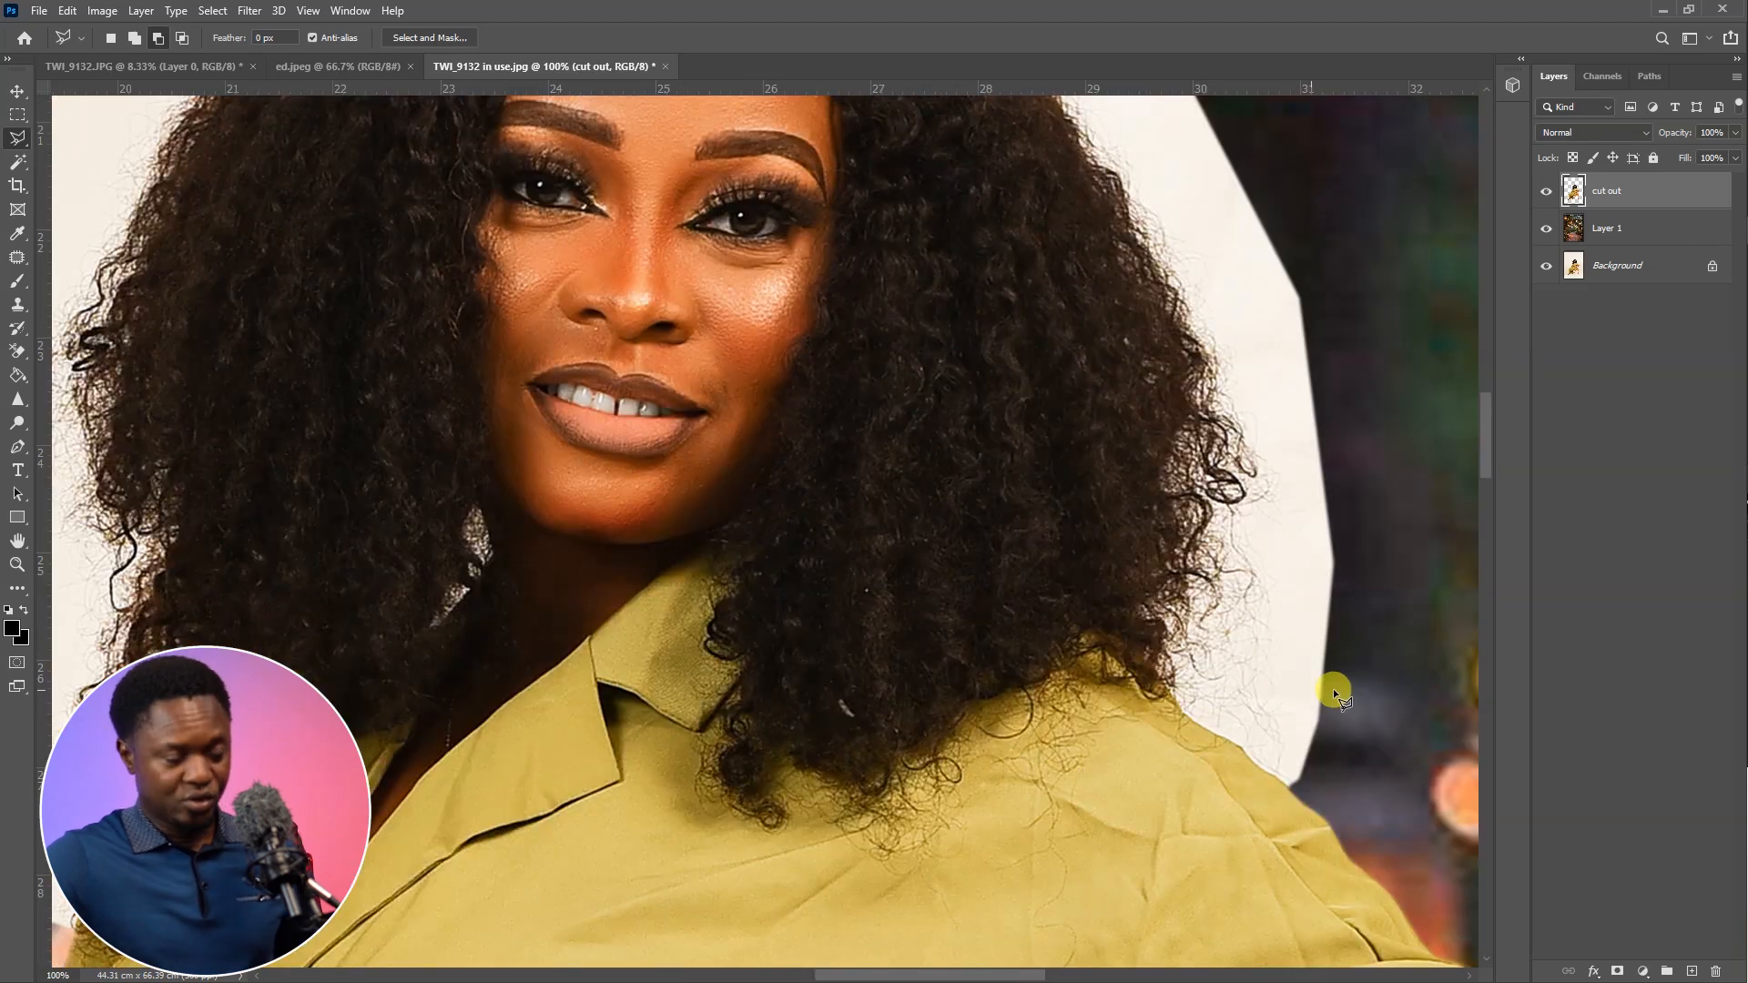
pyautogui.hotkey('ctrl', '+')
pyautogui.moveTo(1313, 742); pyautogui.dragTo(823, 655)
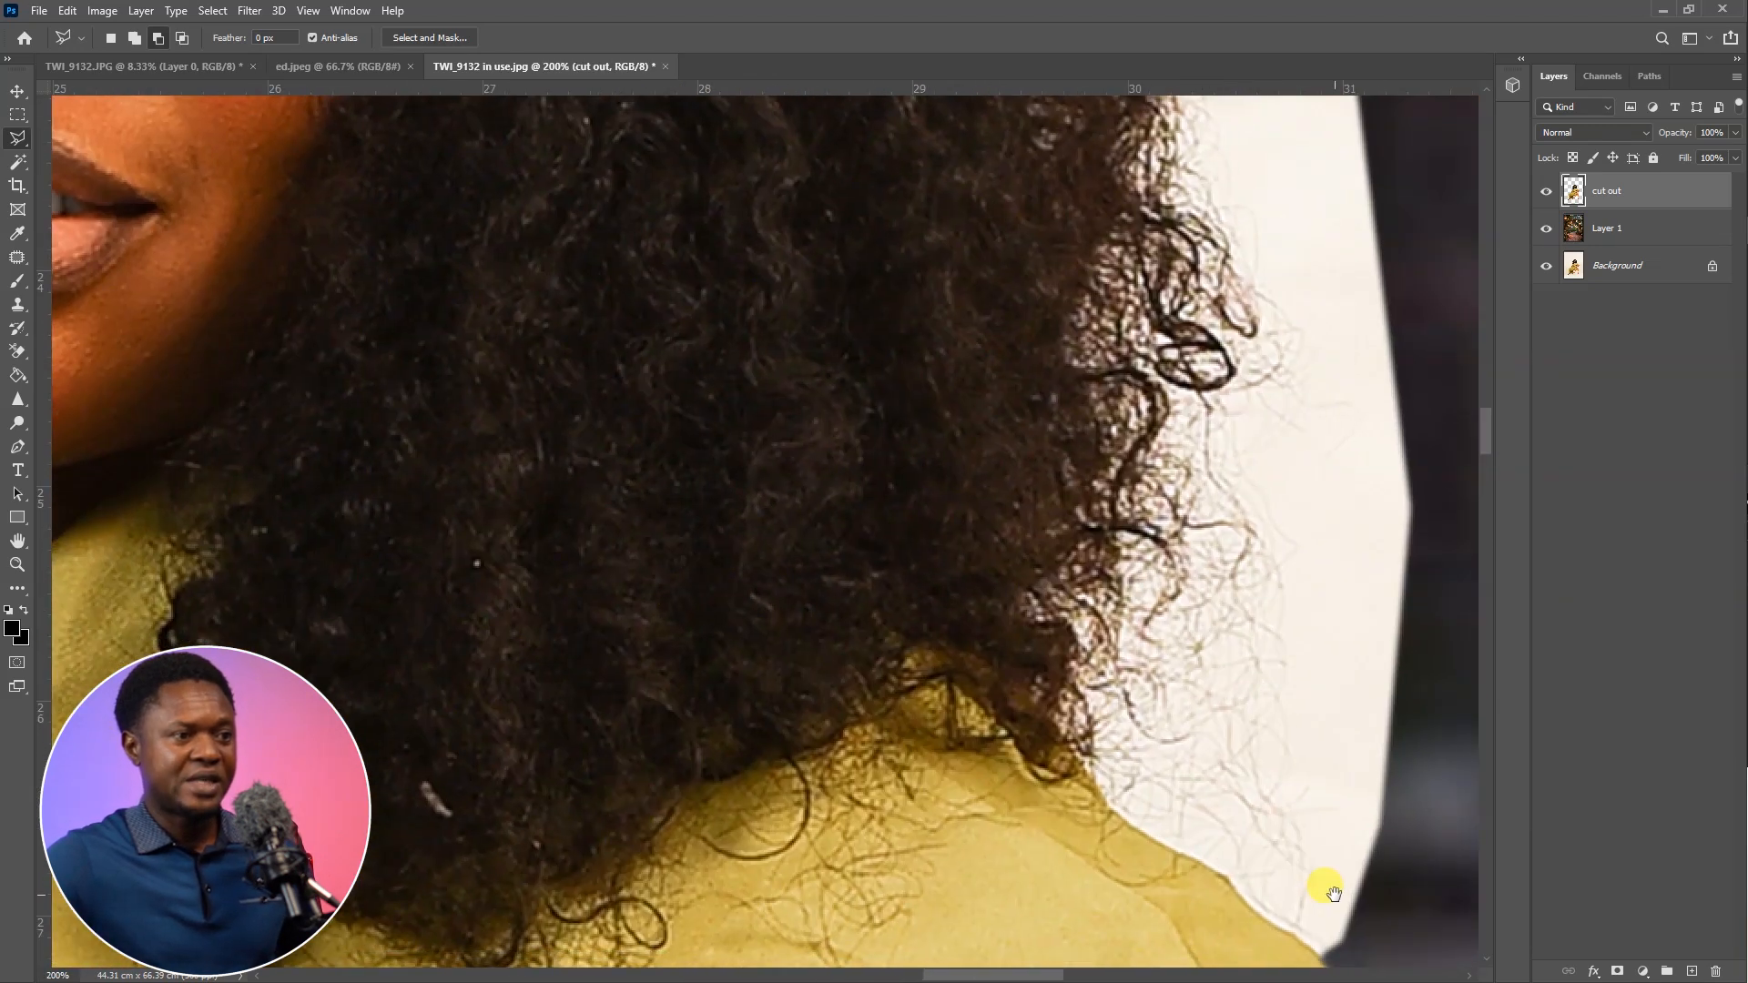
pyautogui.moveTo(1374, 909); pyautogui.dragTo(1296, 783)
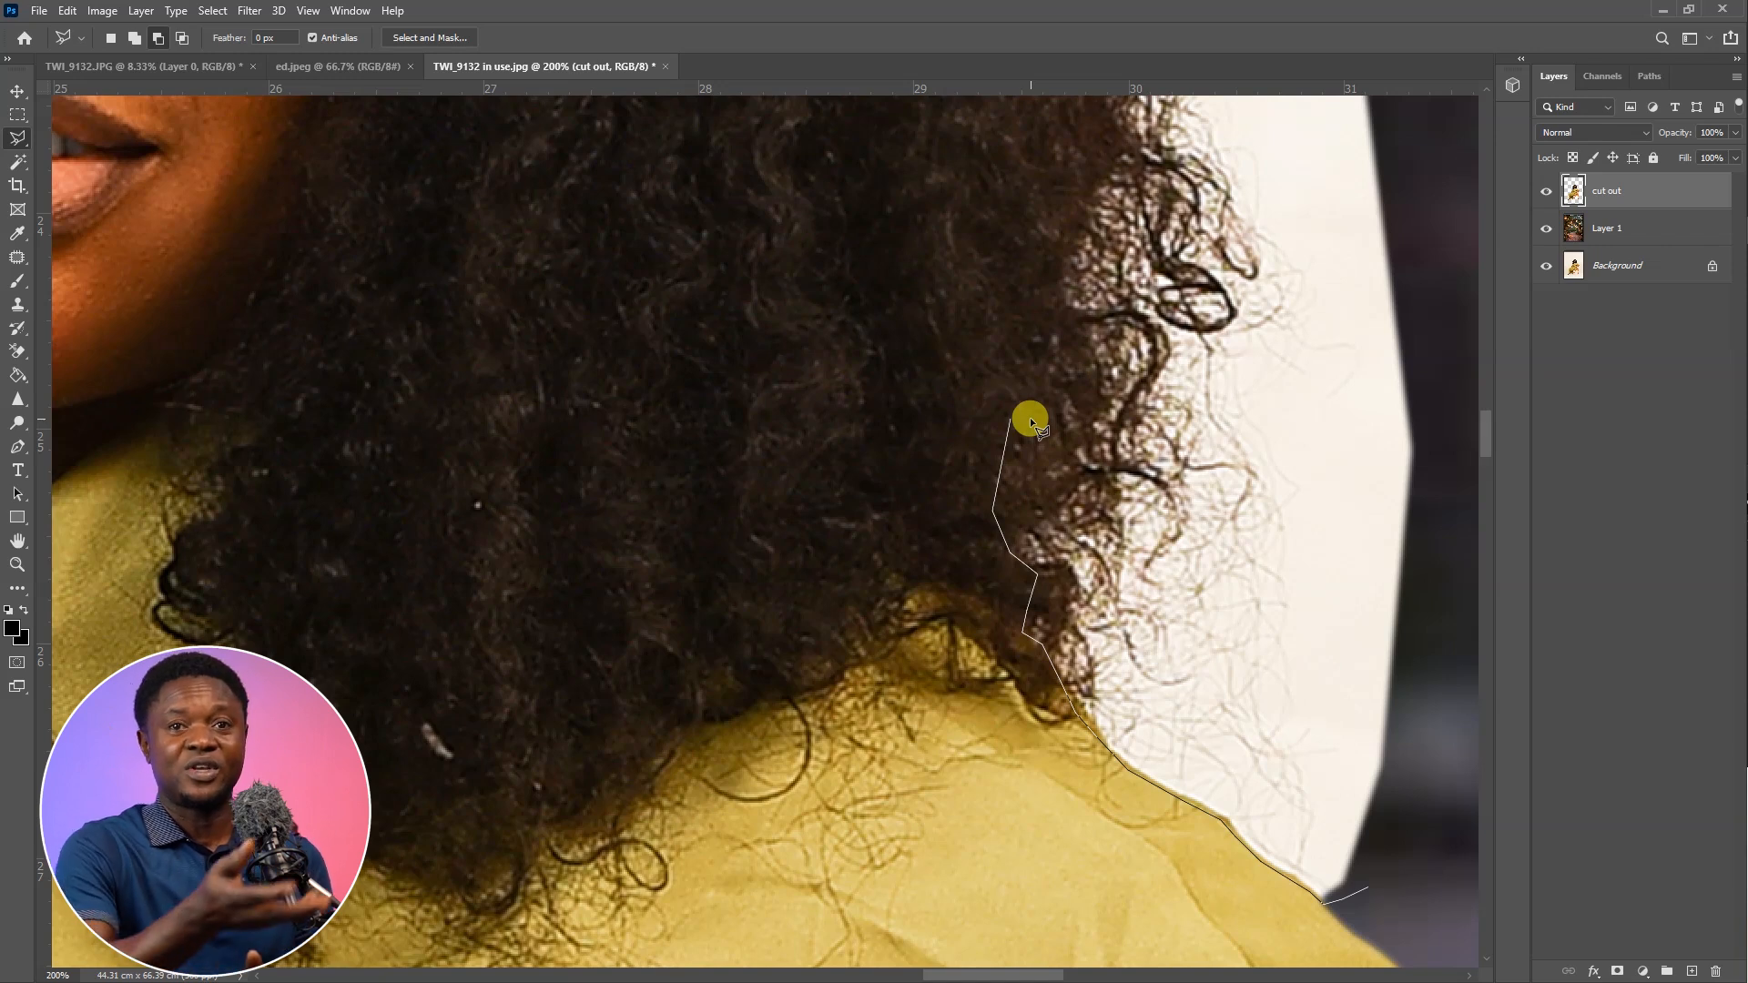
pyautogui.scroll(-3, 1030, 417)
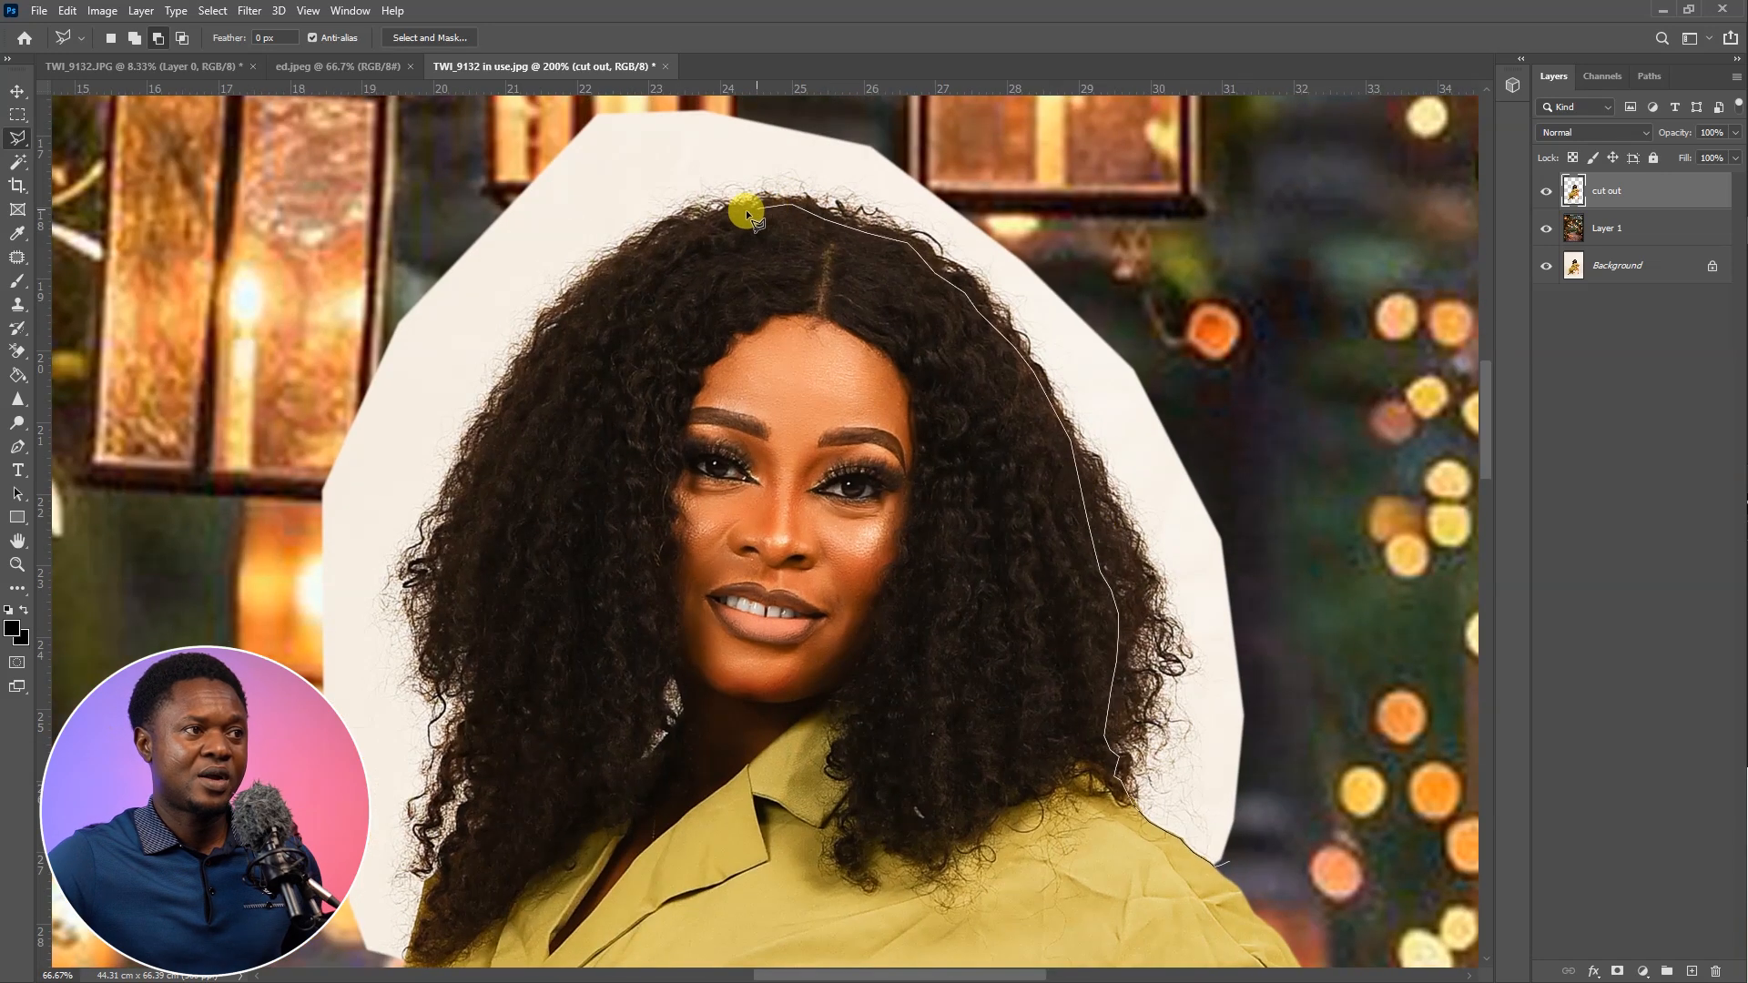
pyautogui.click(674, 230)
pyautogui.click(834, 583)
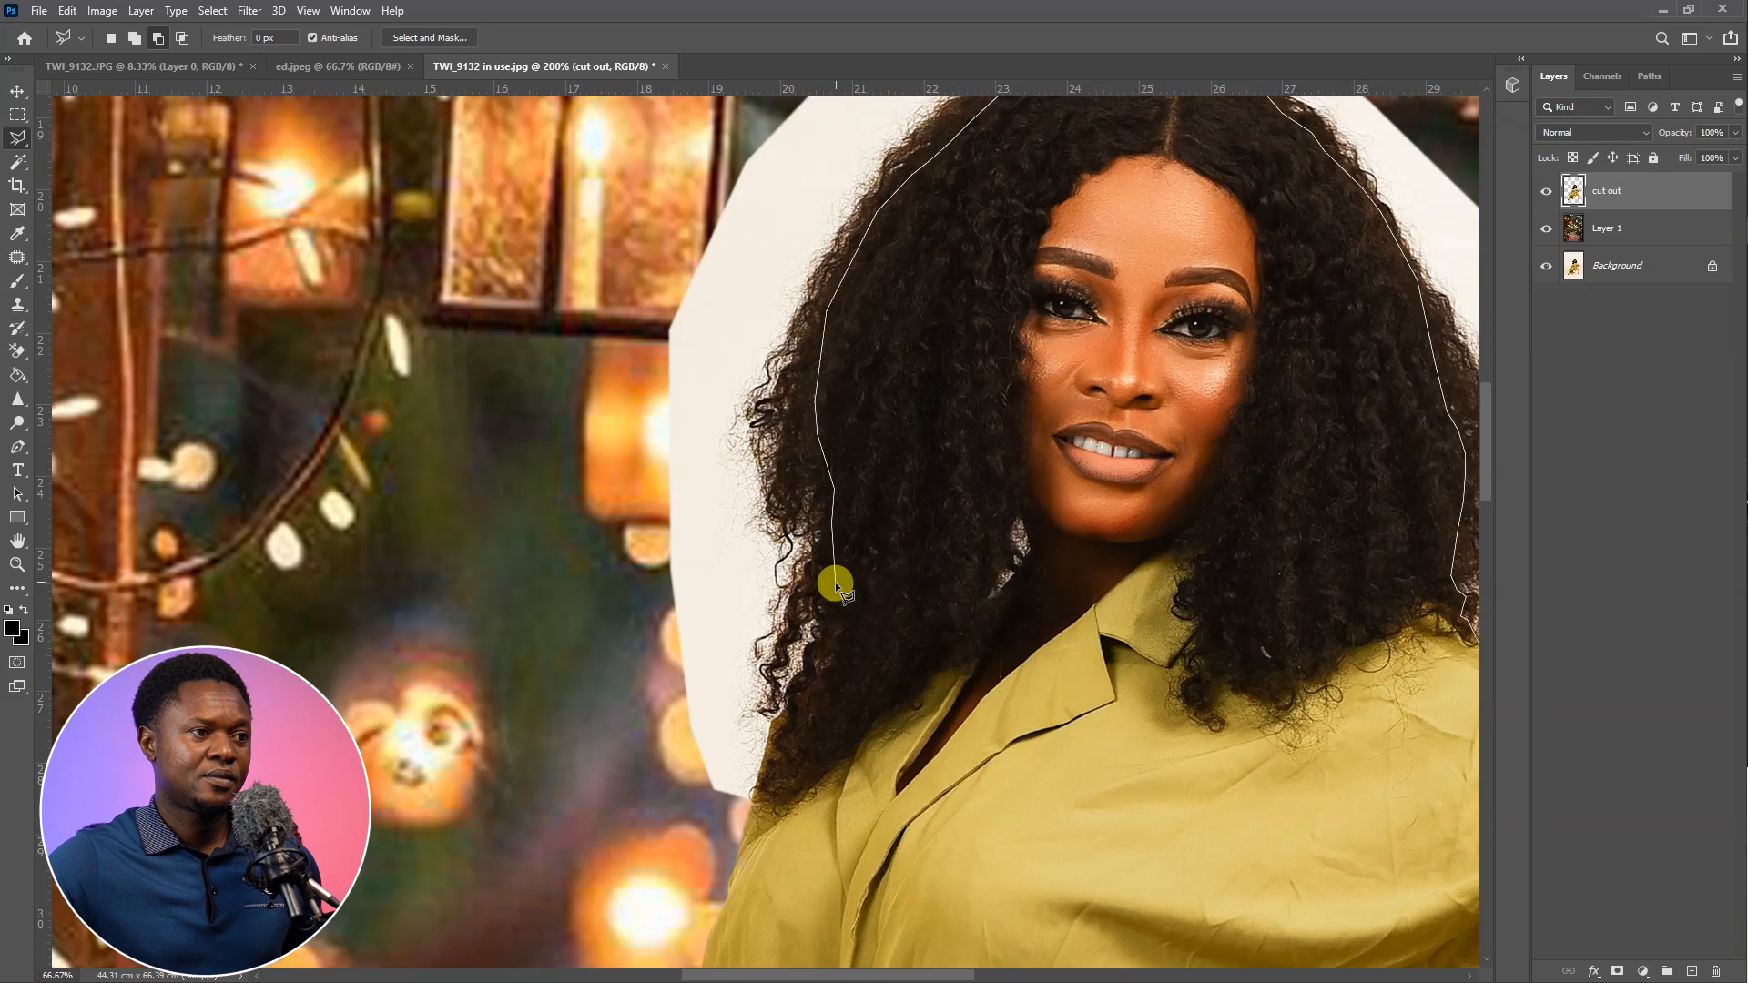
# Route the lasso outline around the small see-through patches in the hair beside the neck and back to the hair edge
pyautogui.scroll(5, 1038, 535)
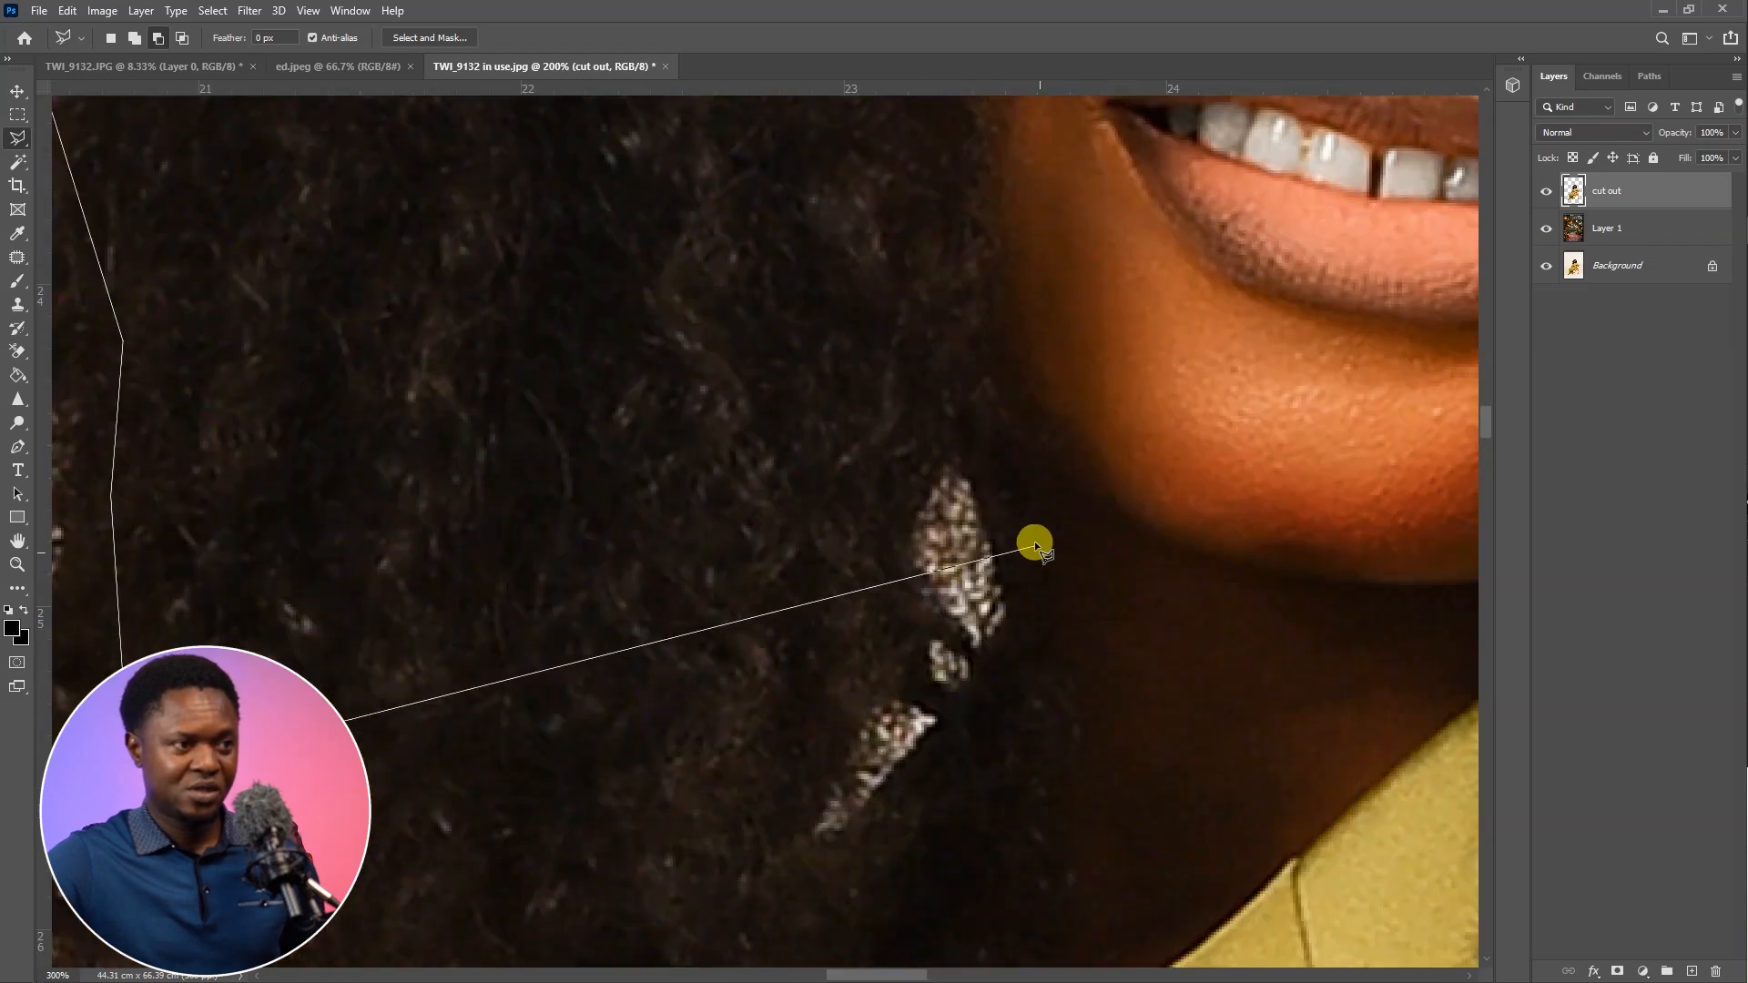
pyautogui.click(857, 564)
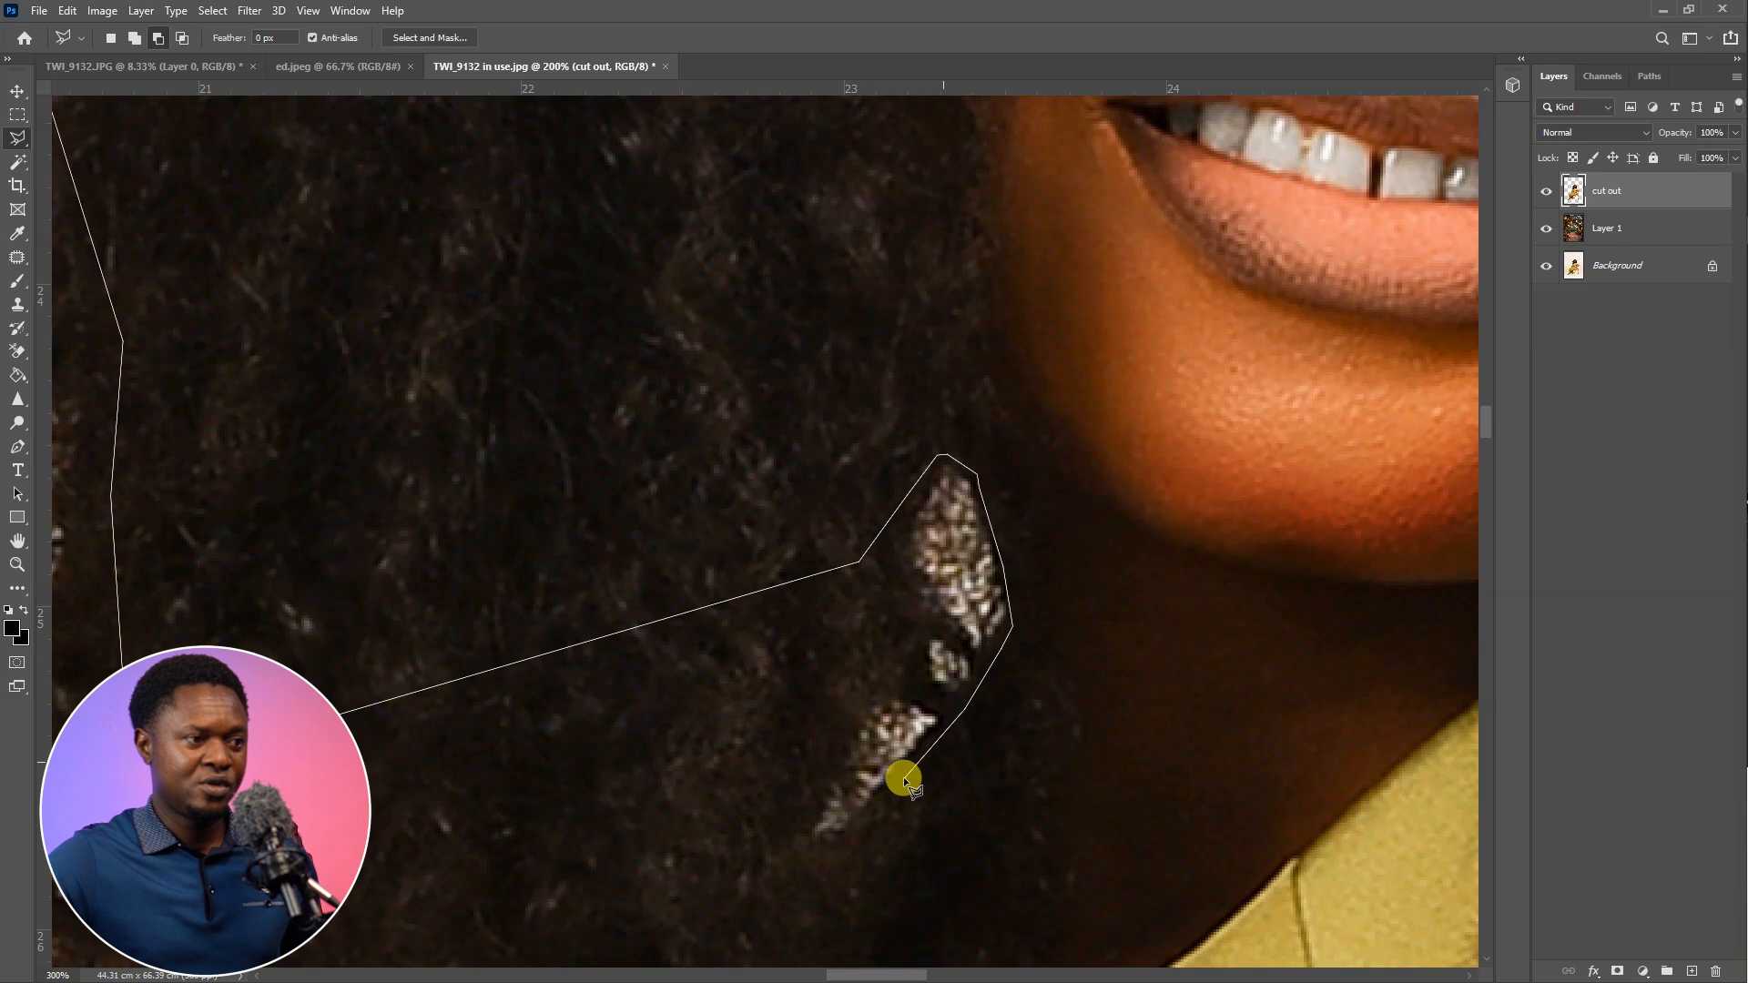
pyautogui.moveTo(796, 858); pyautogui.dragTo(1023, 474)
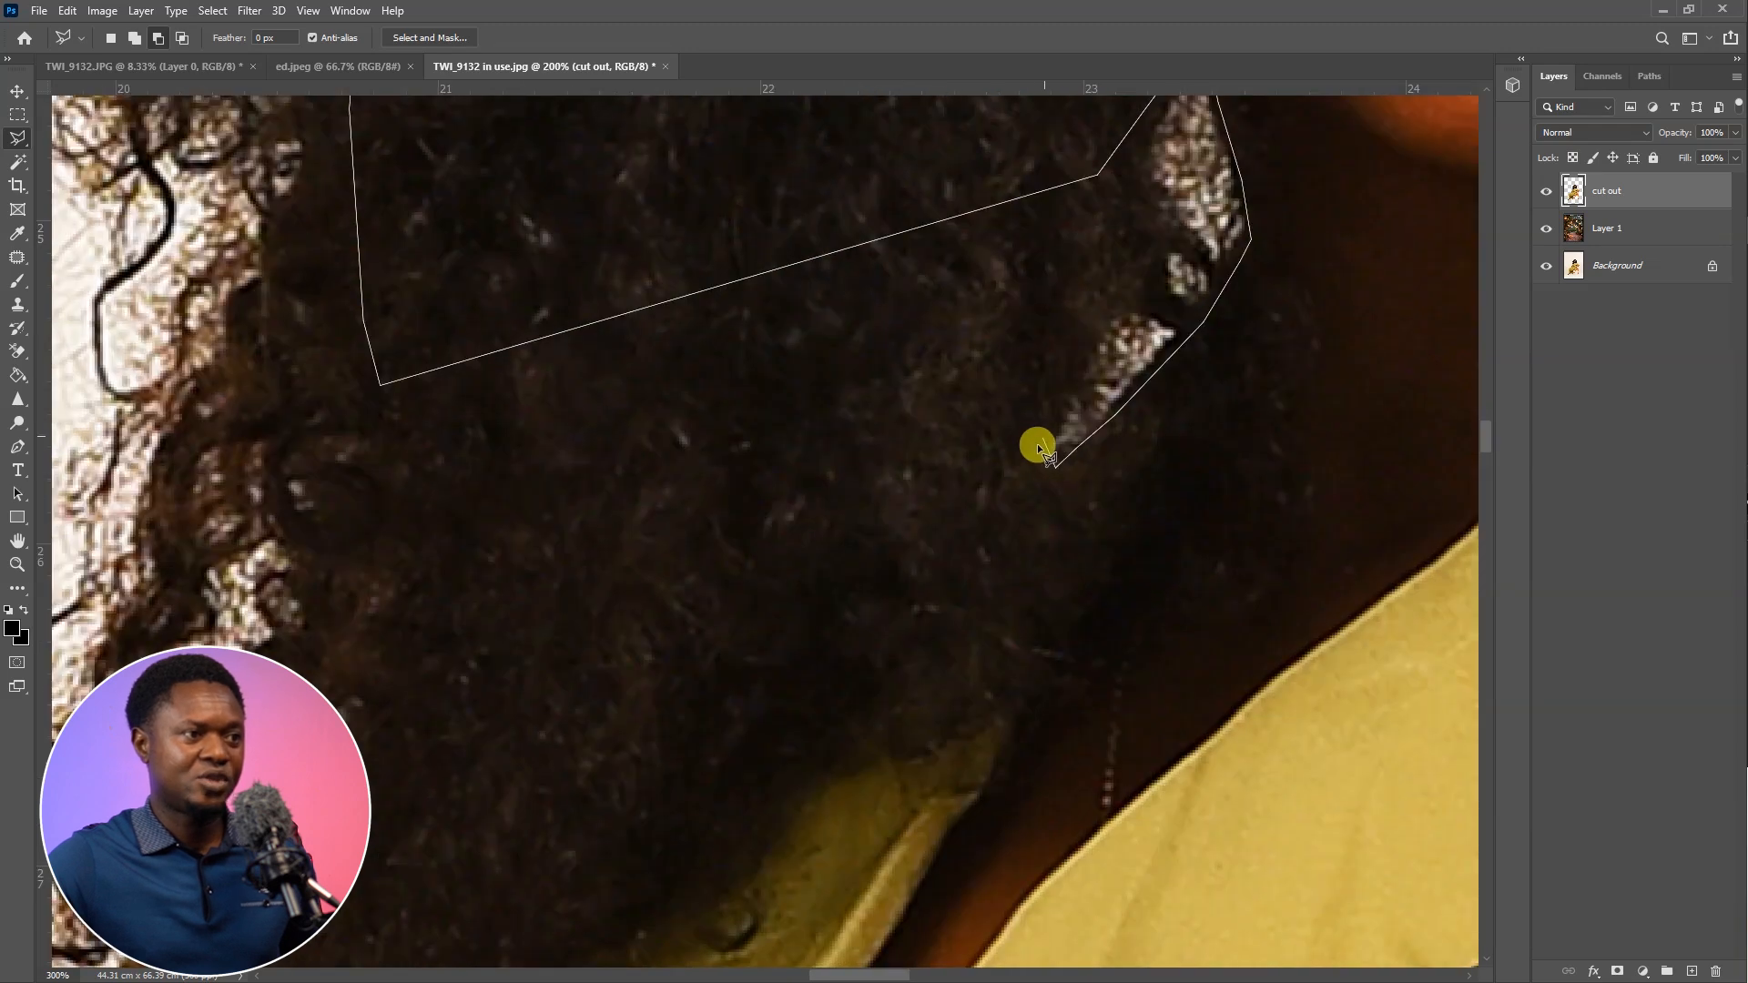
pyautogui.click(1098, 175)
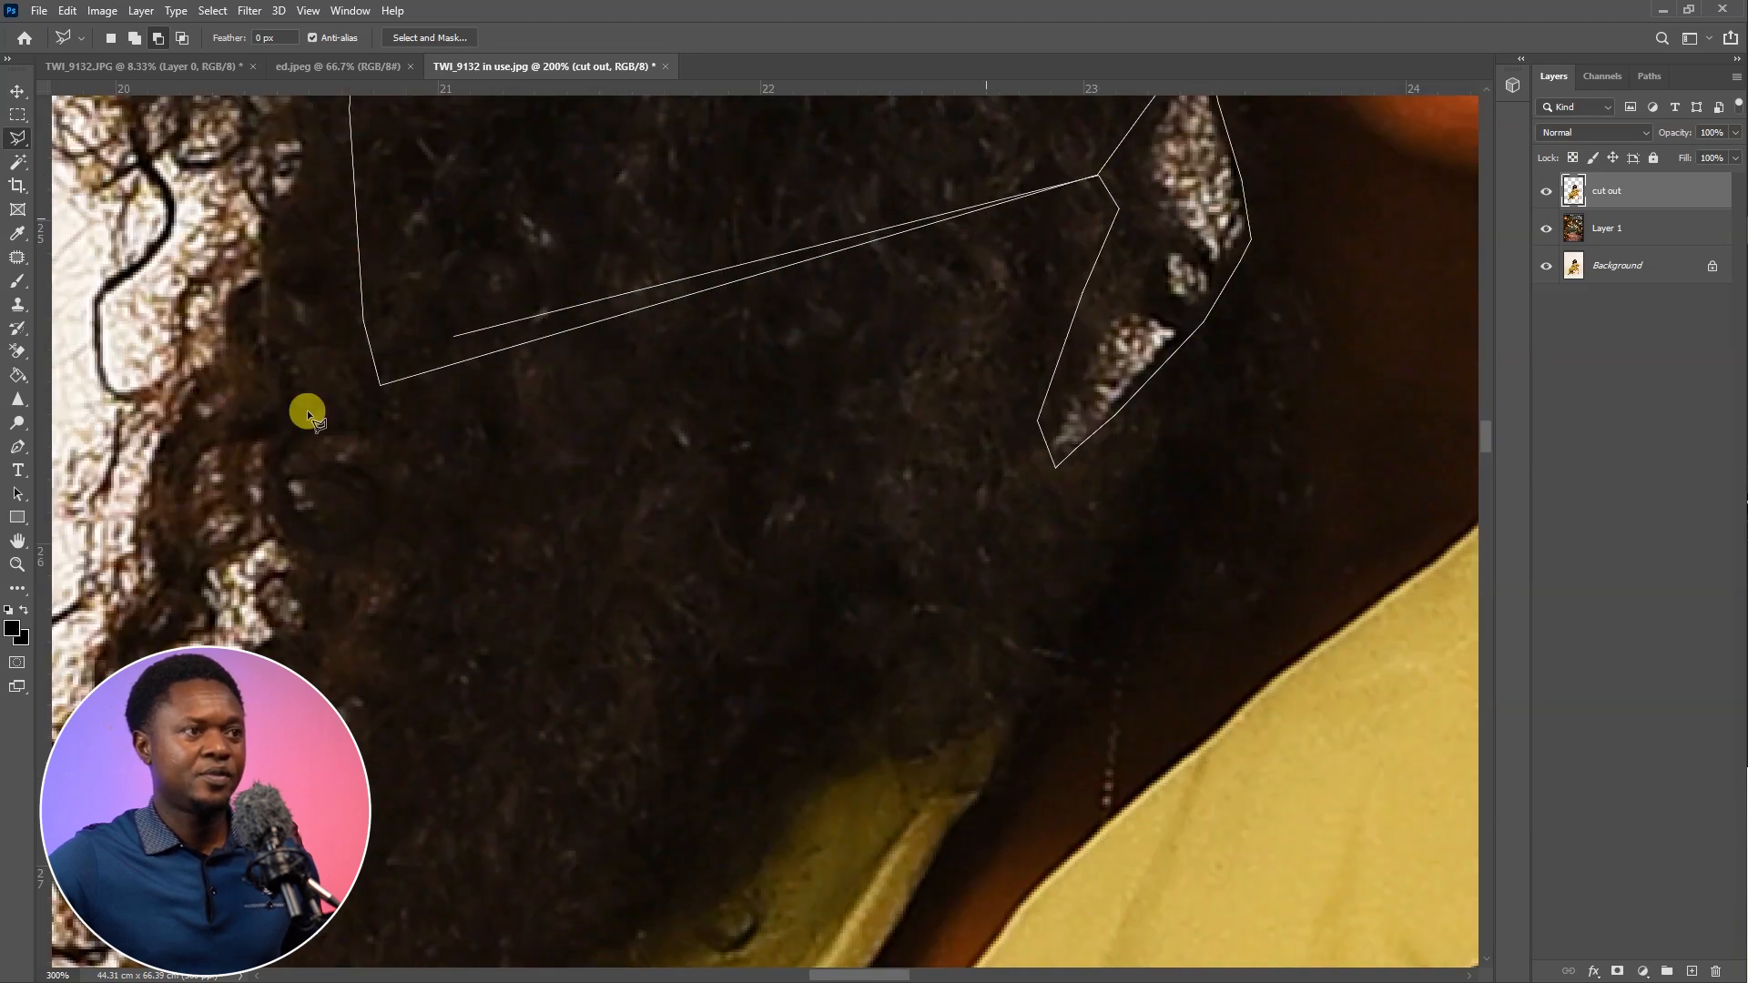
pyautogui.click(381, 384)
# Continue the lasso outline down to the other shoulder and close it around the outside of the white halo
pyautogui.moveTo(443, 431); pyautogui.dragTo(893, 277)
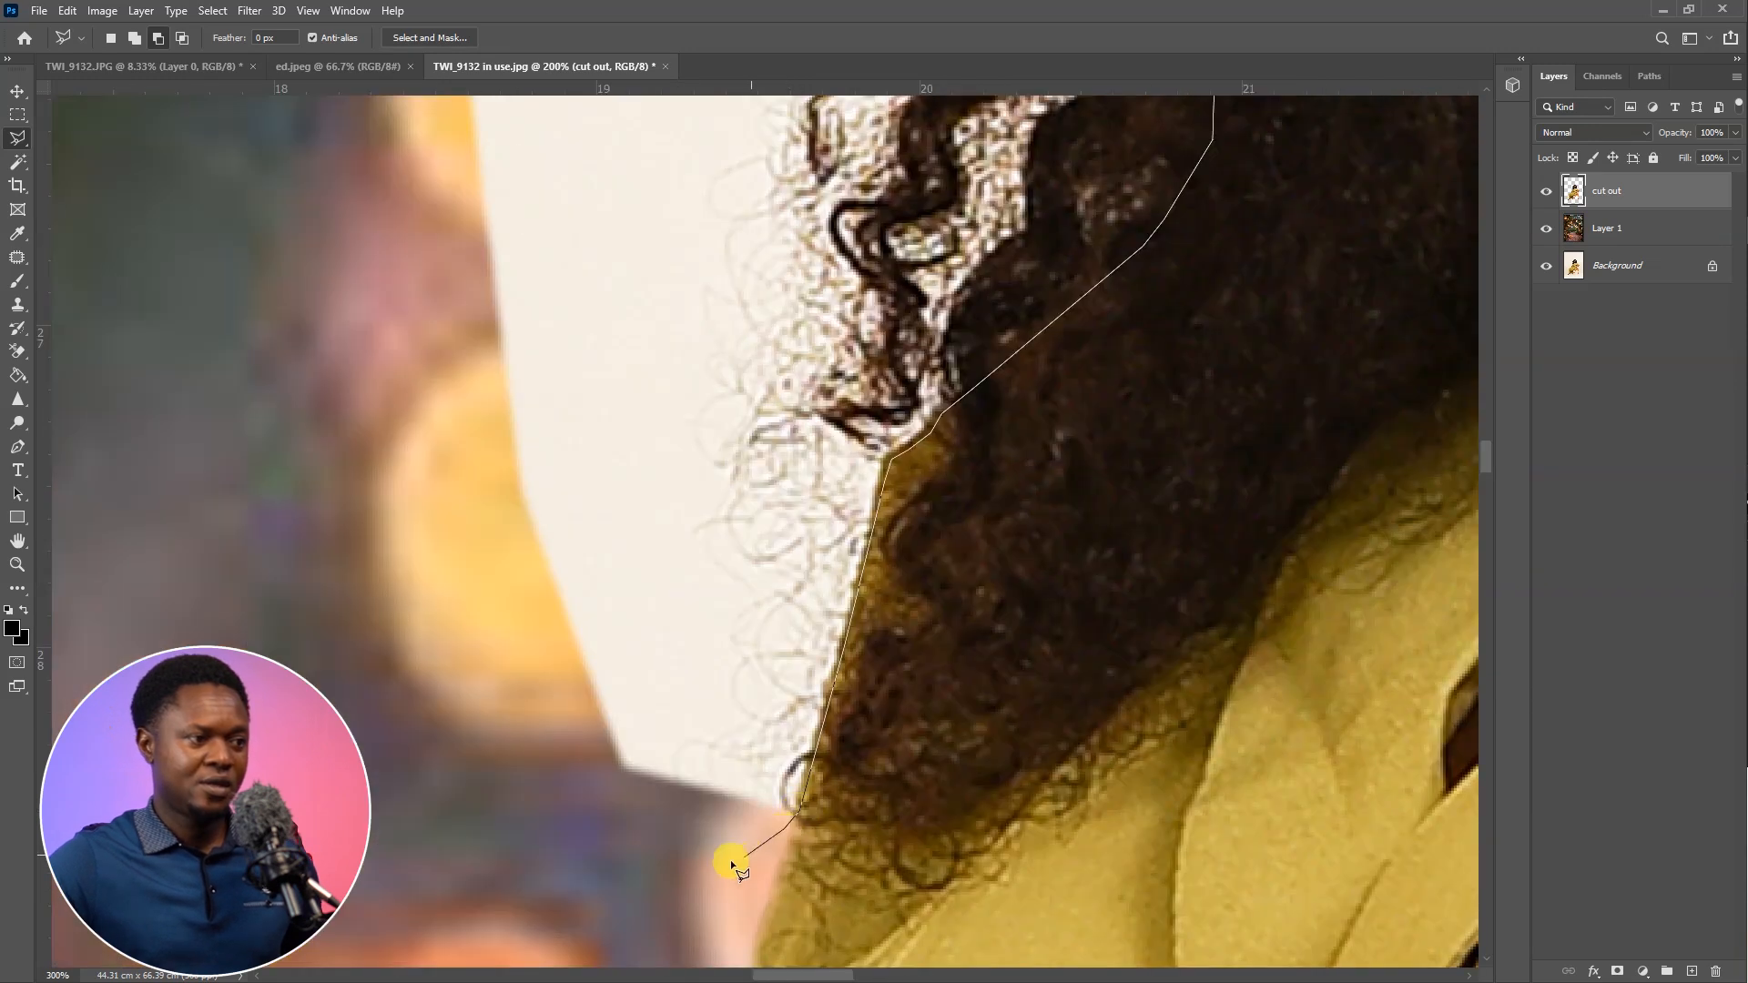
pyautogui.scroll(-3, 588, 775)
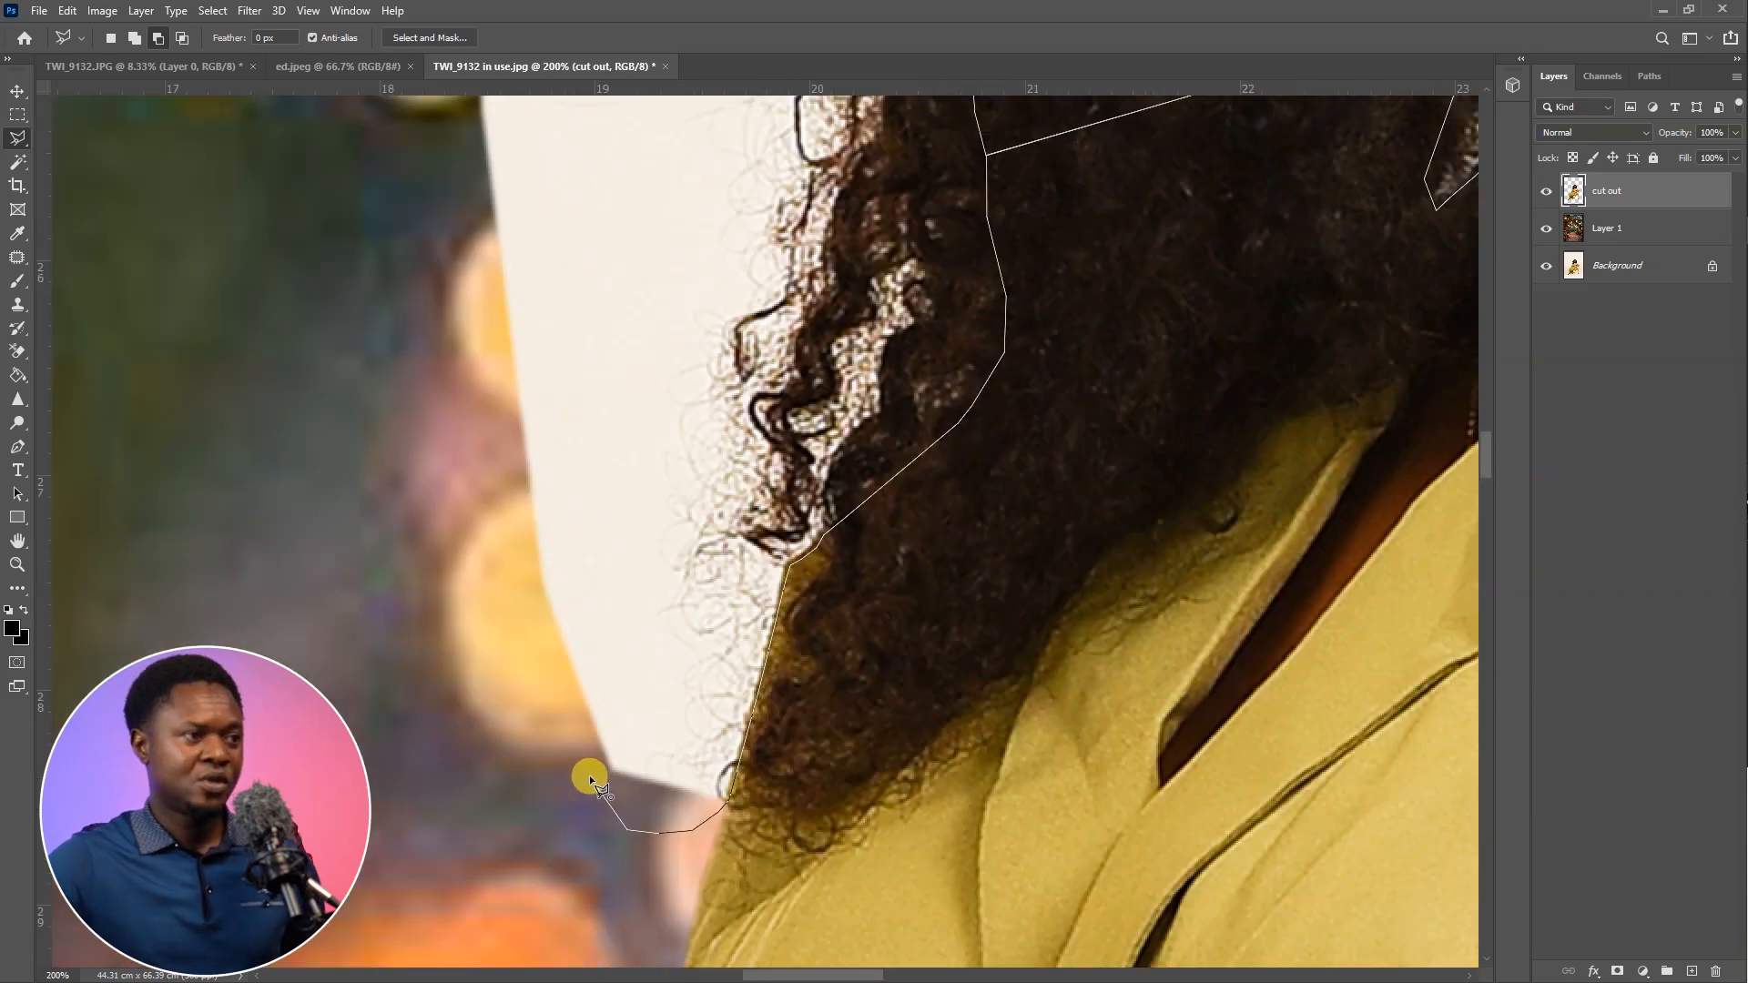
pyautogui.scroll(-2, 530, 754)
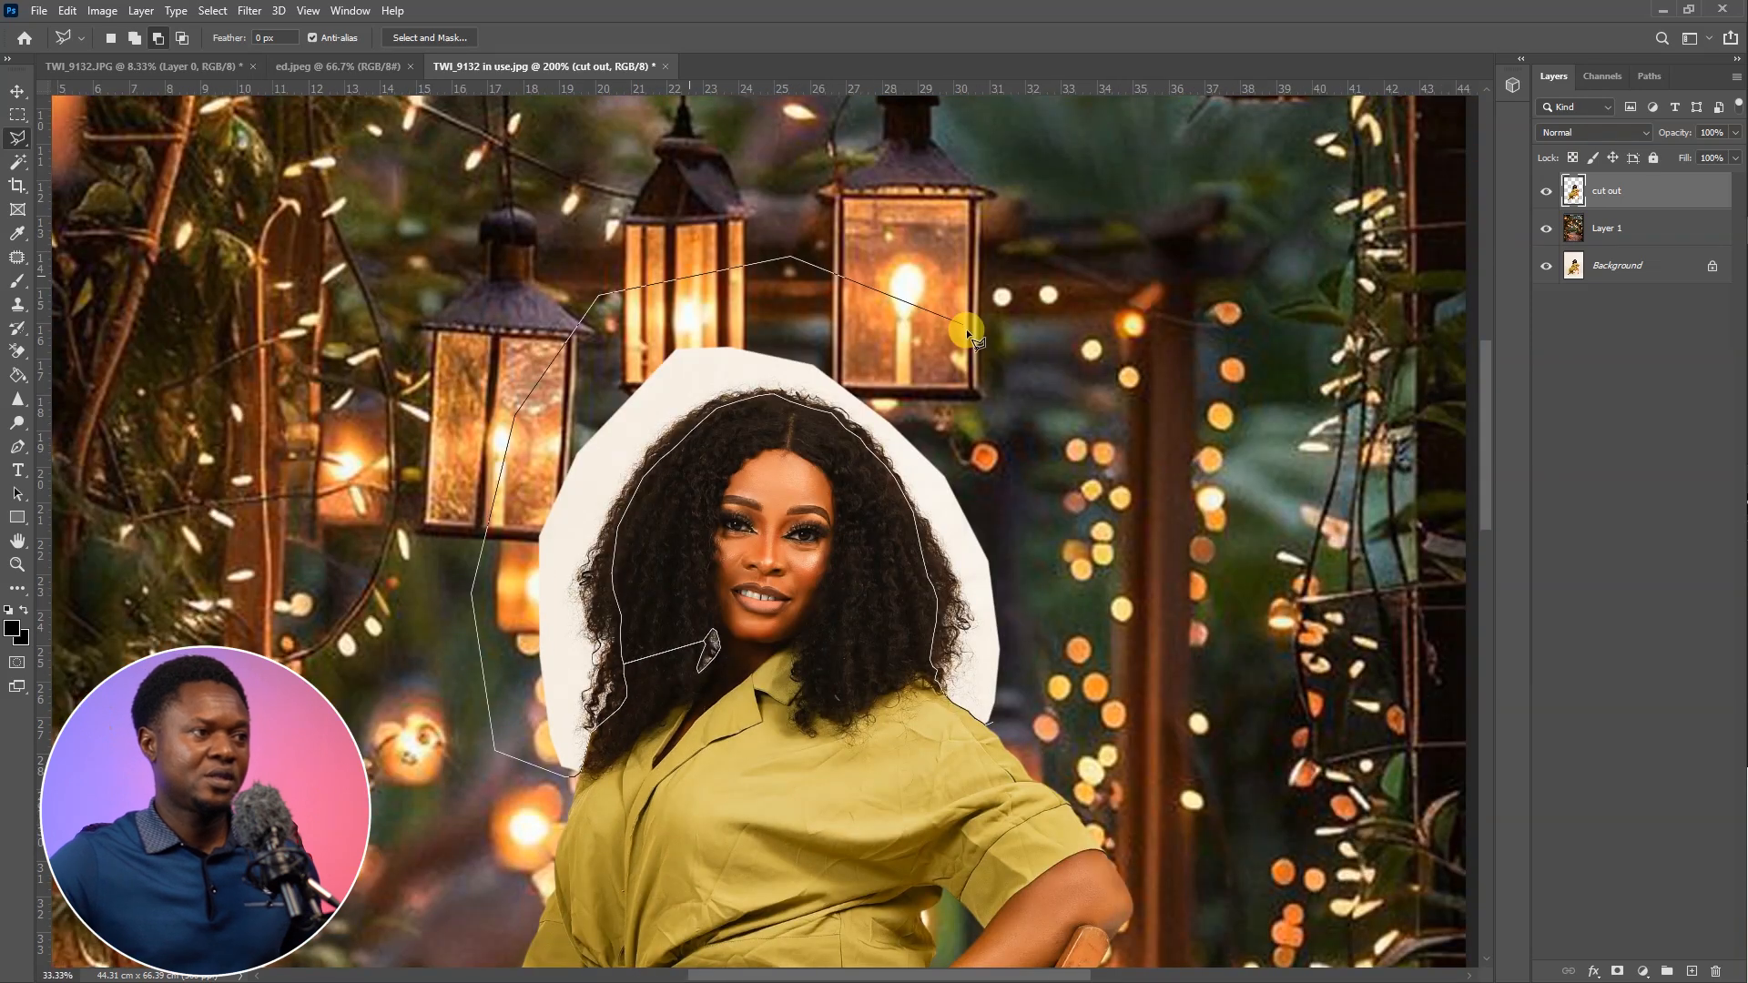
pyautogui.doubleClick(1074, 751)
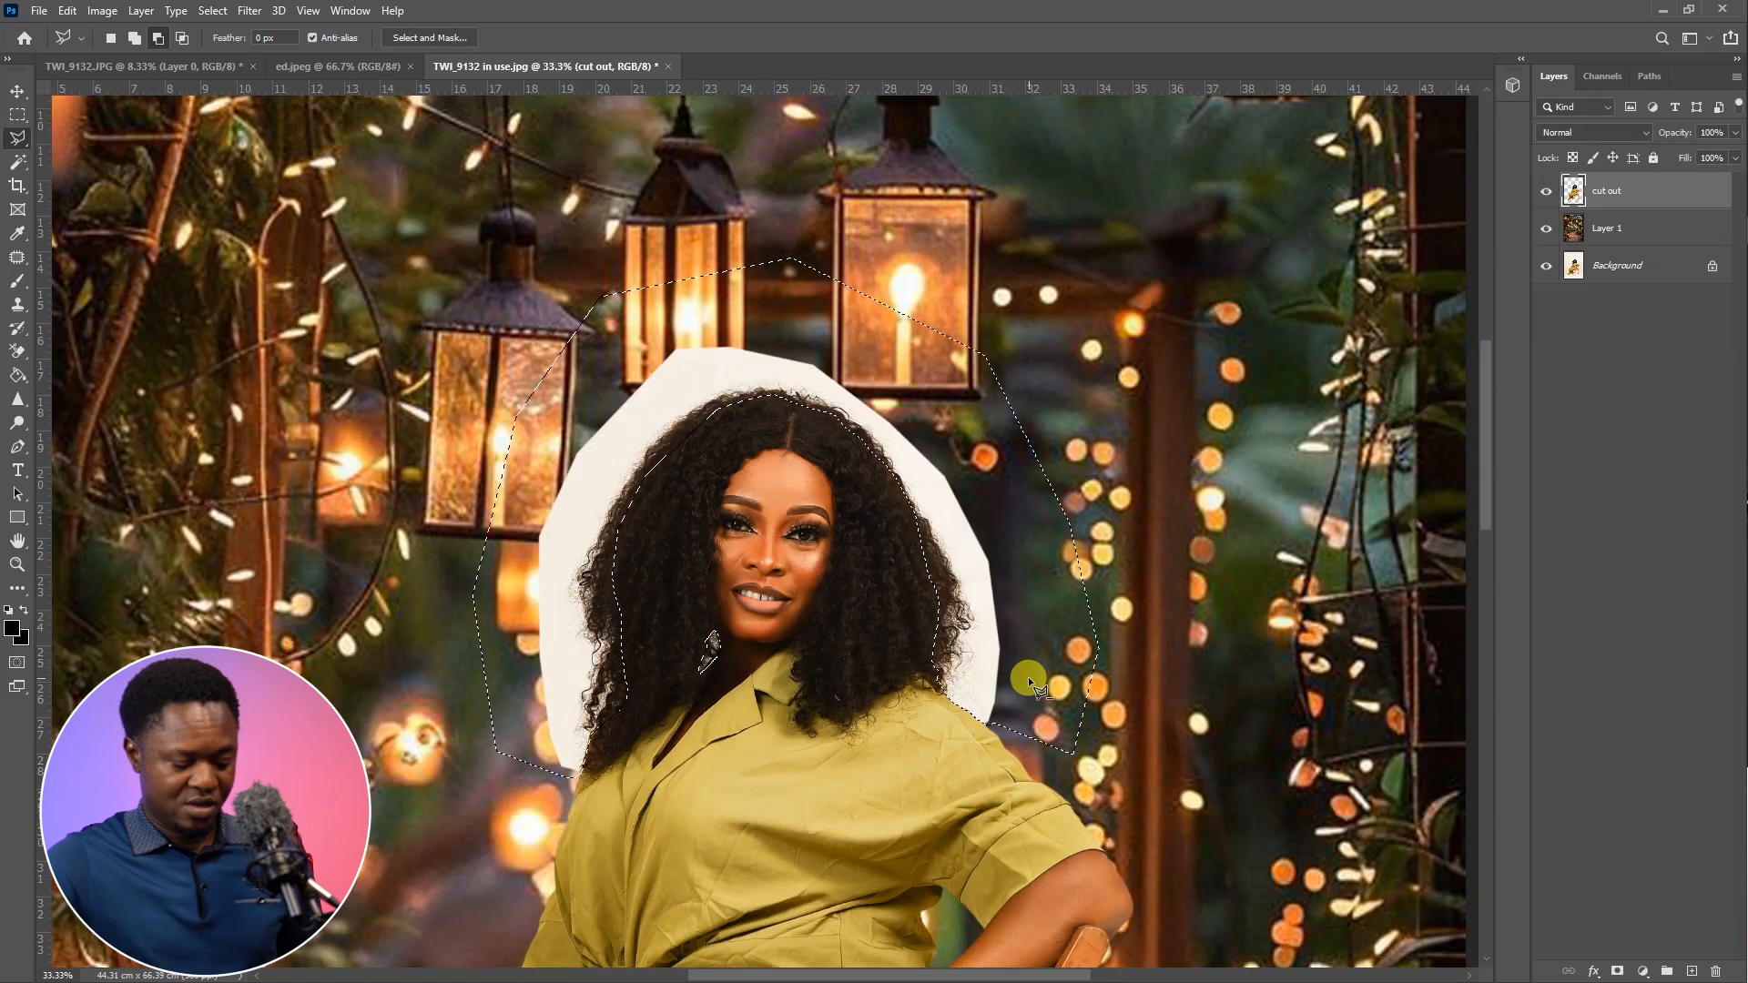
# Feather the selection around the hair by 2 pixels
pyautogui.rightClick(716, 363)
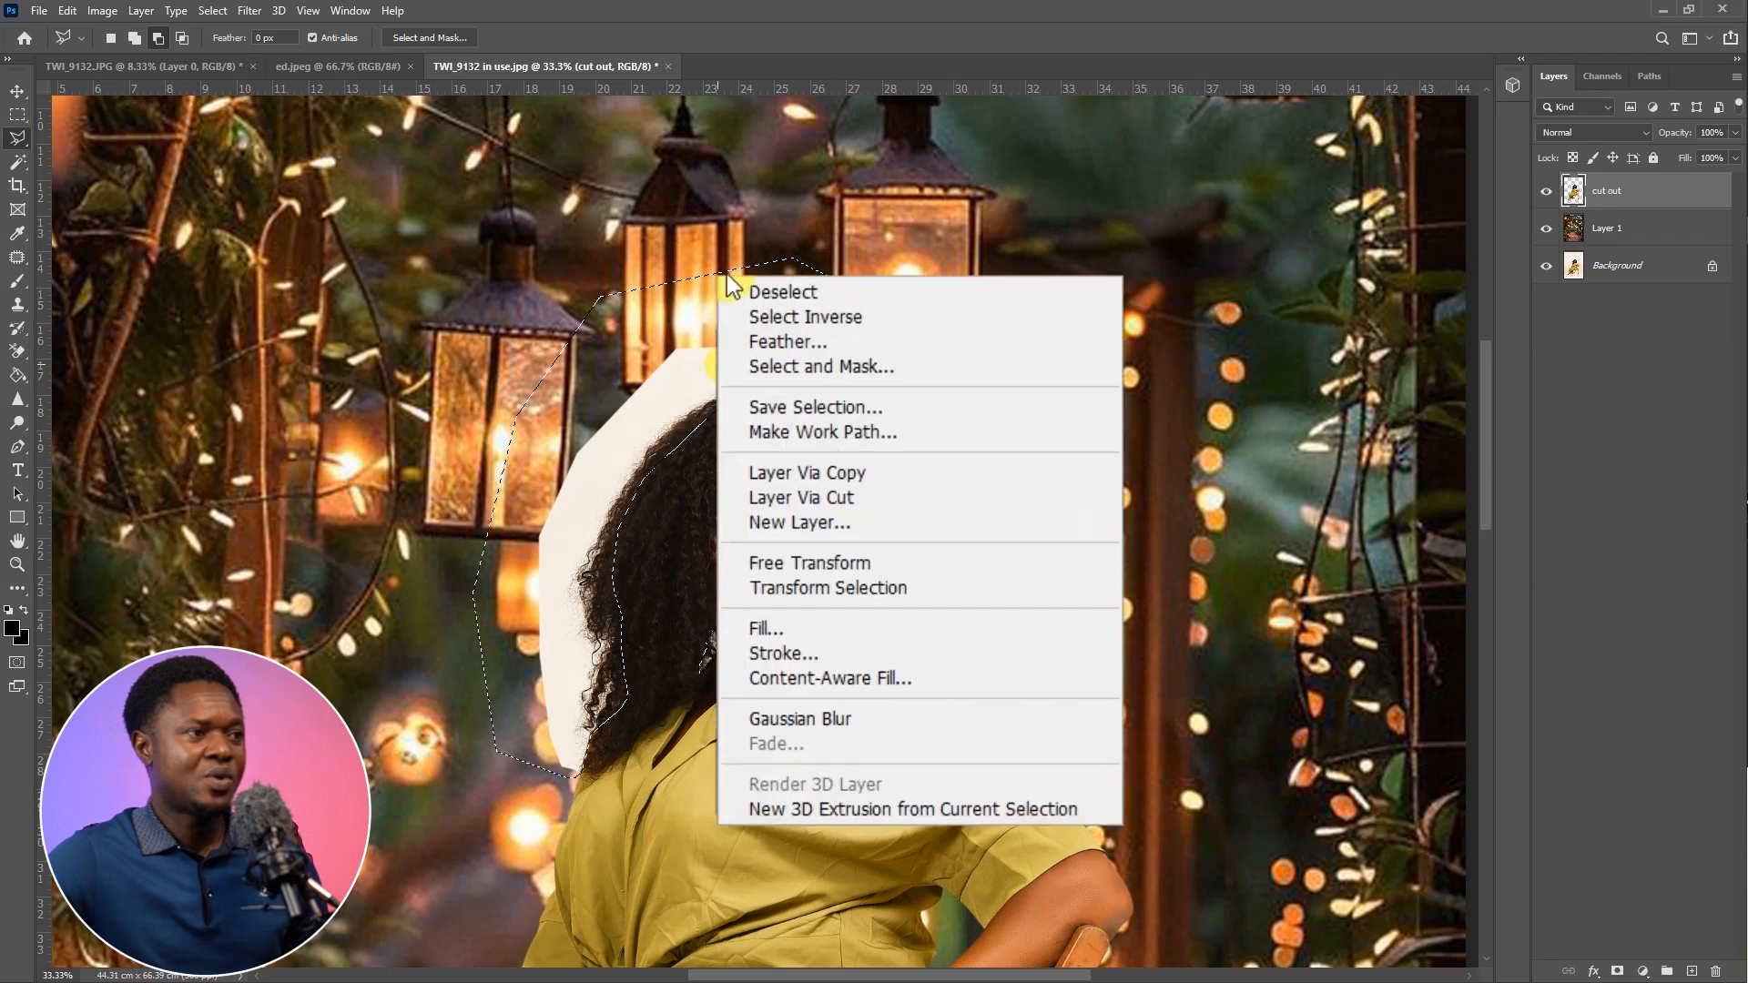
pyautogui.click(817, 297)
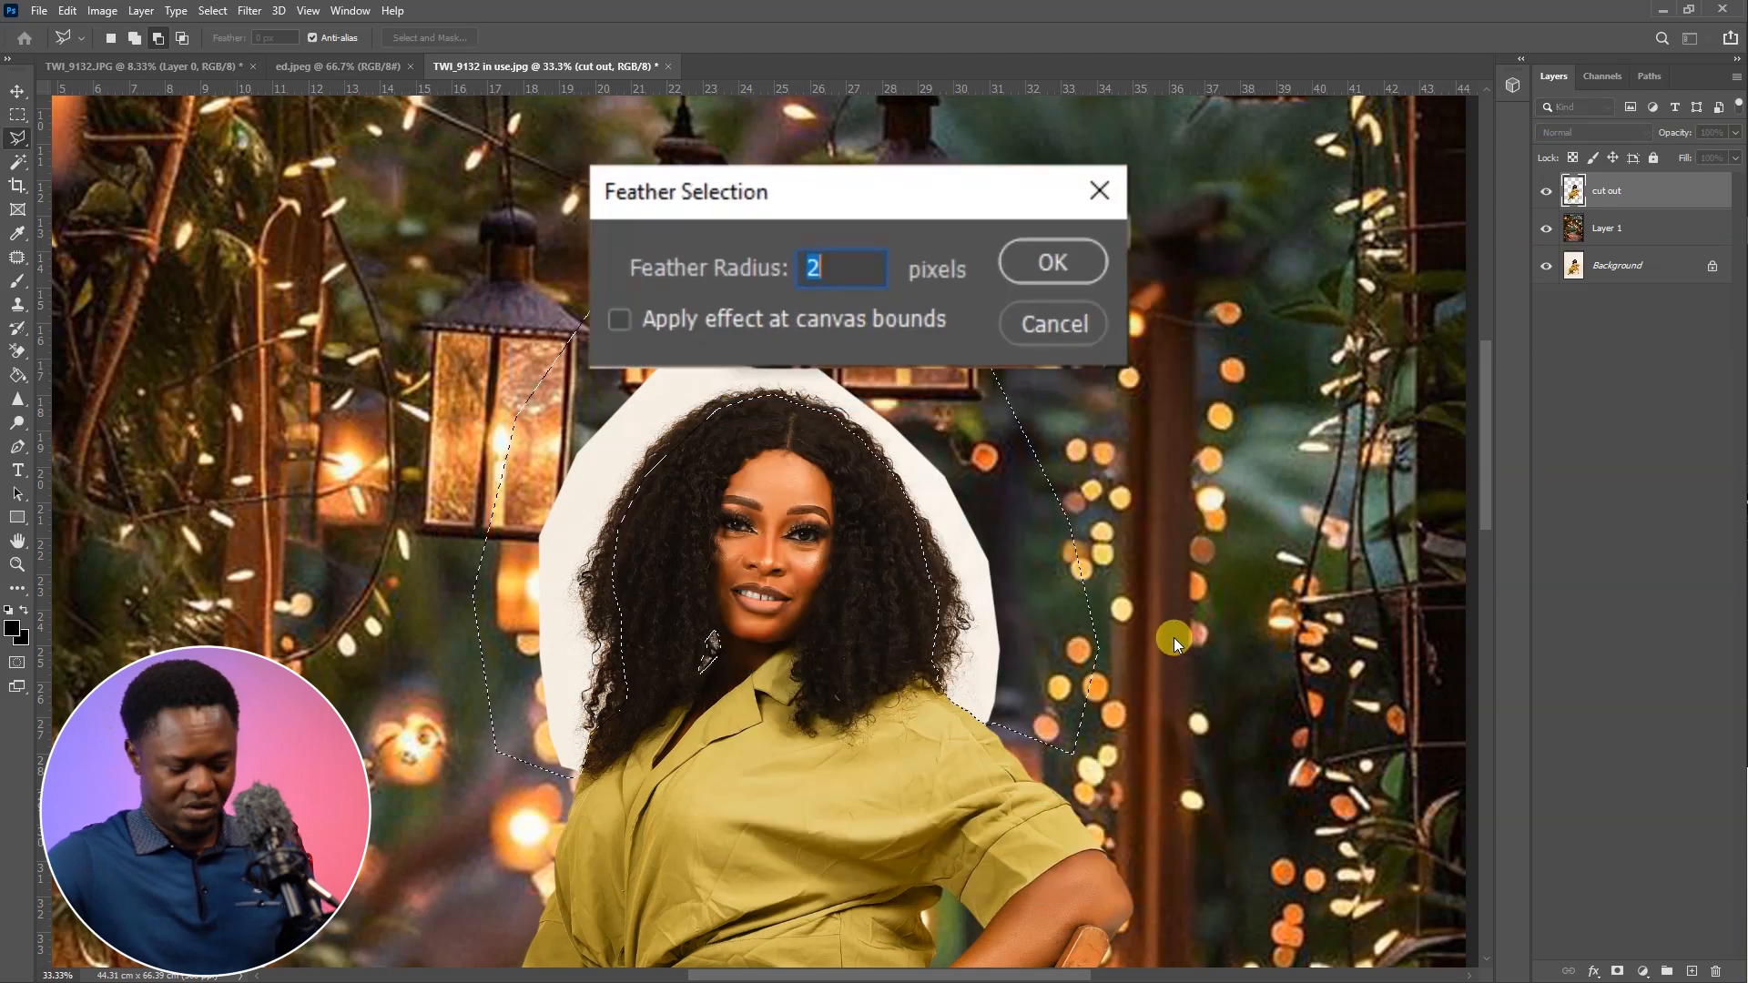
pyautogui.press('Return')
# Activate the Background Eraser Tool and check its brush size and hardness settings
pyautogui.click(17, 351)
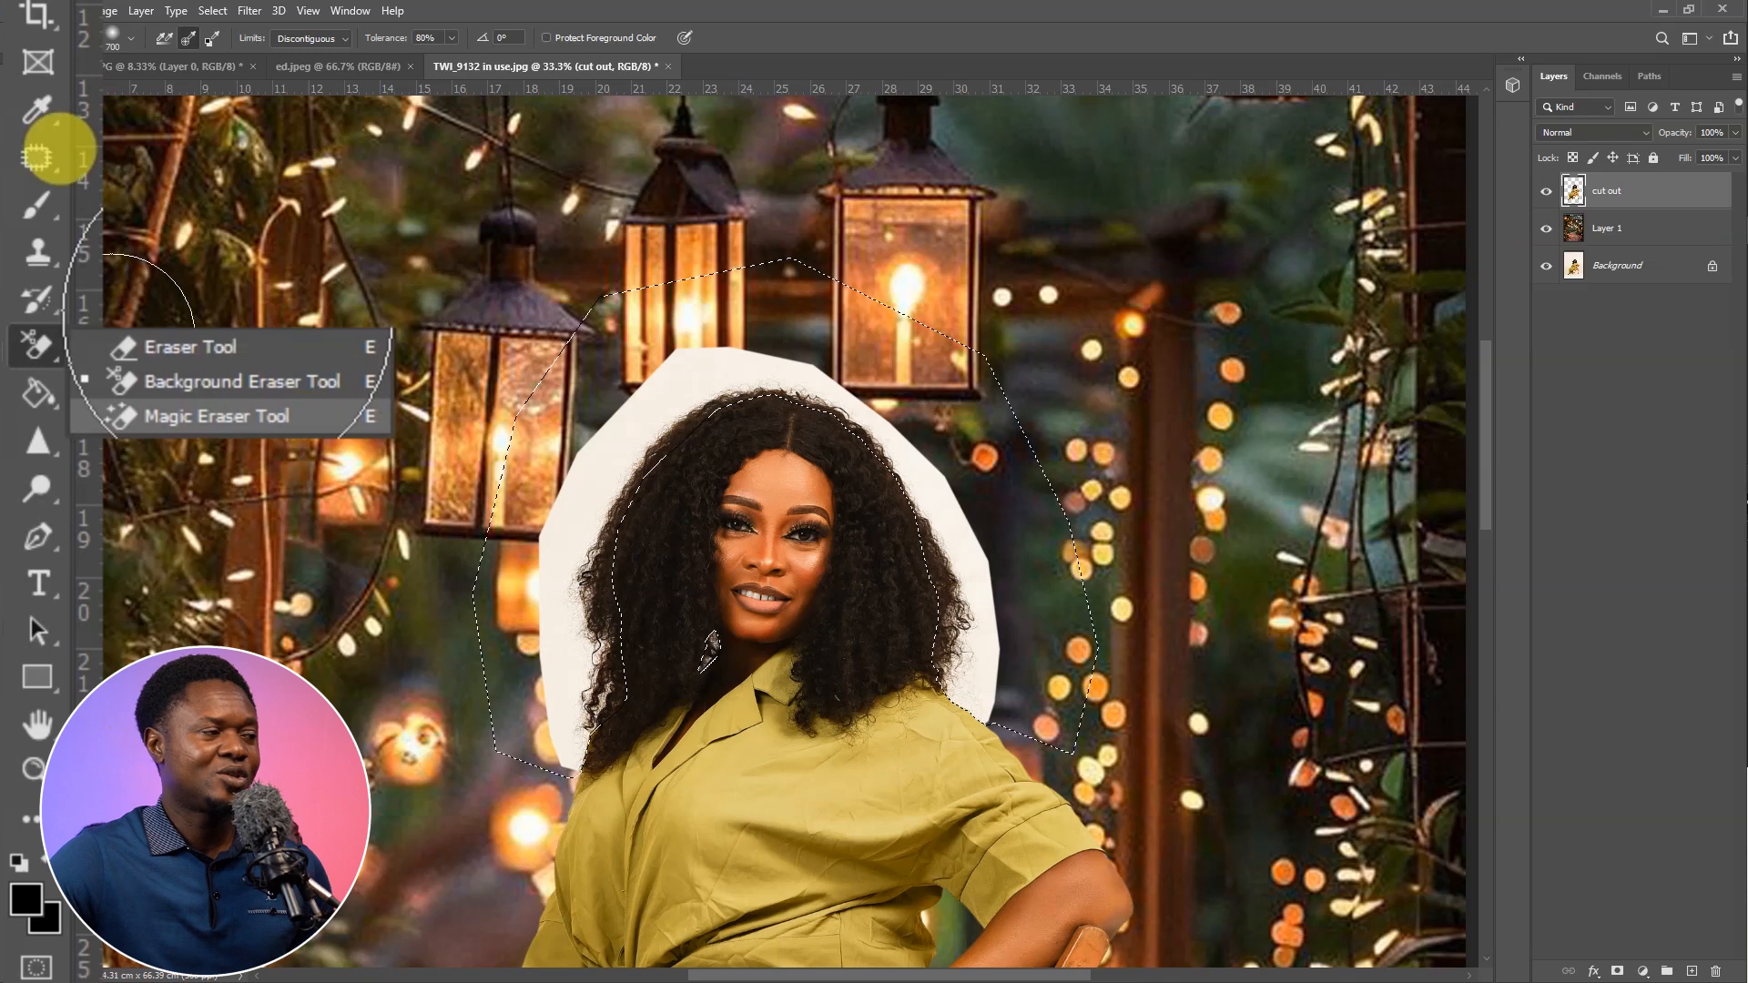
pyautogui.click(204, 379)
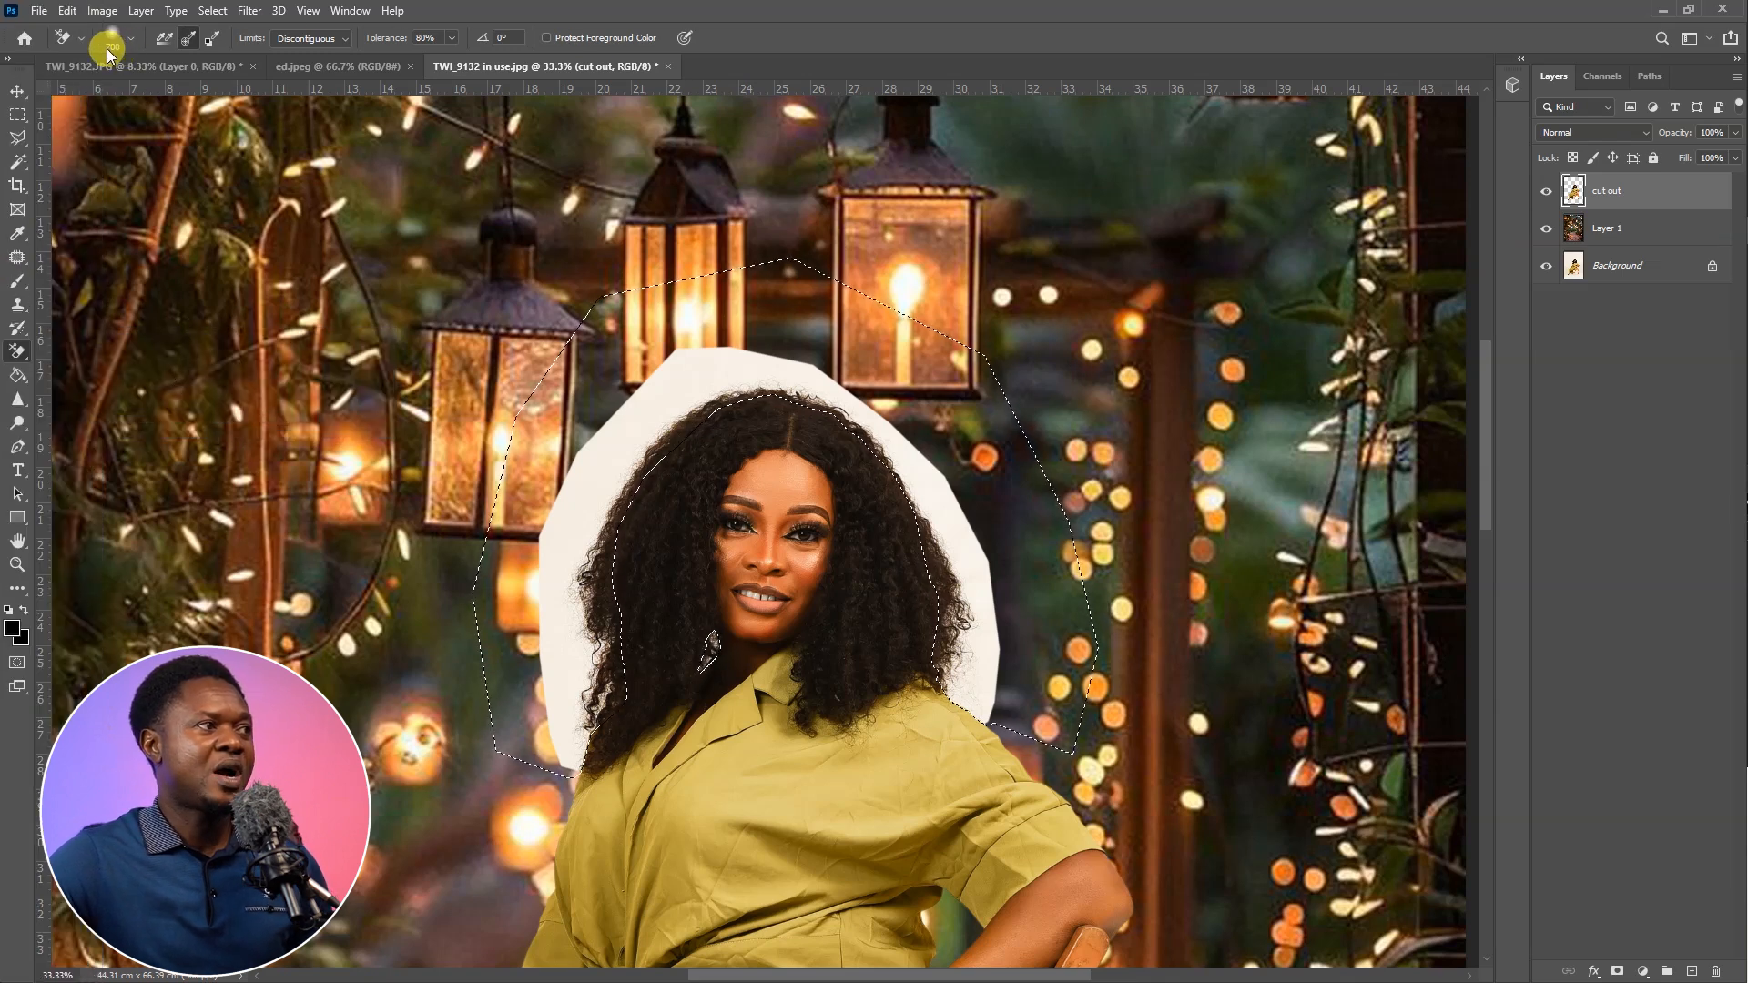
pyautogui.click(129, 34)
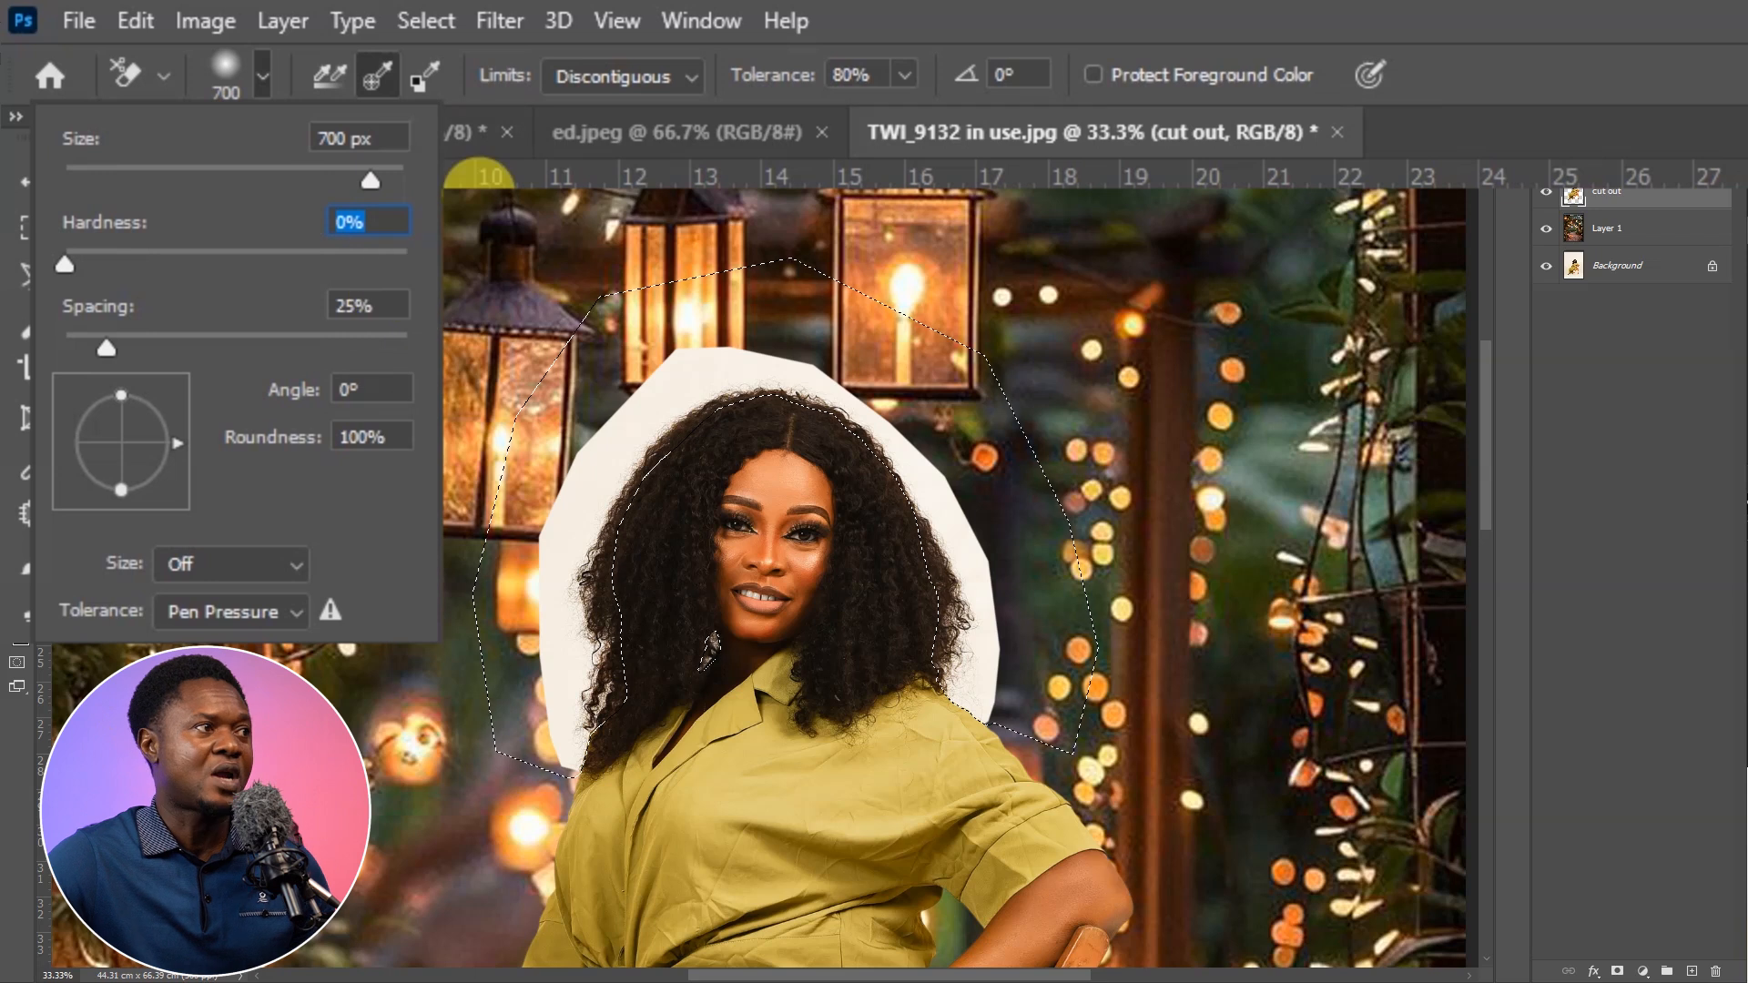
pyautogui.click(255, 73)
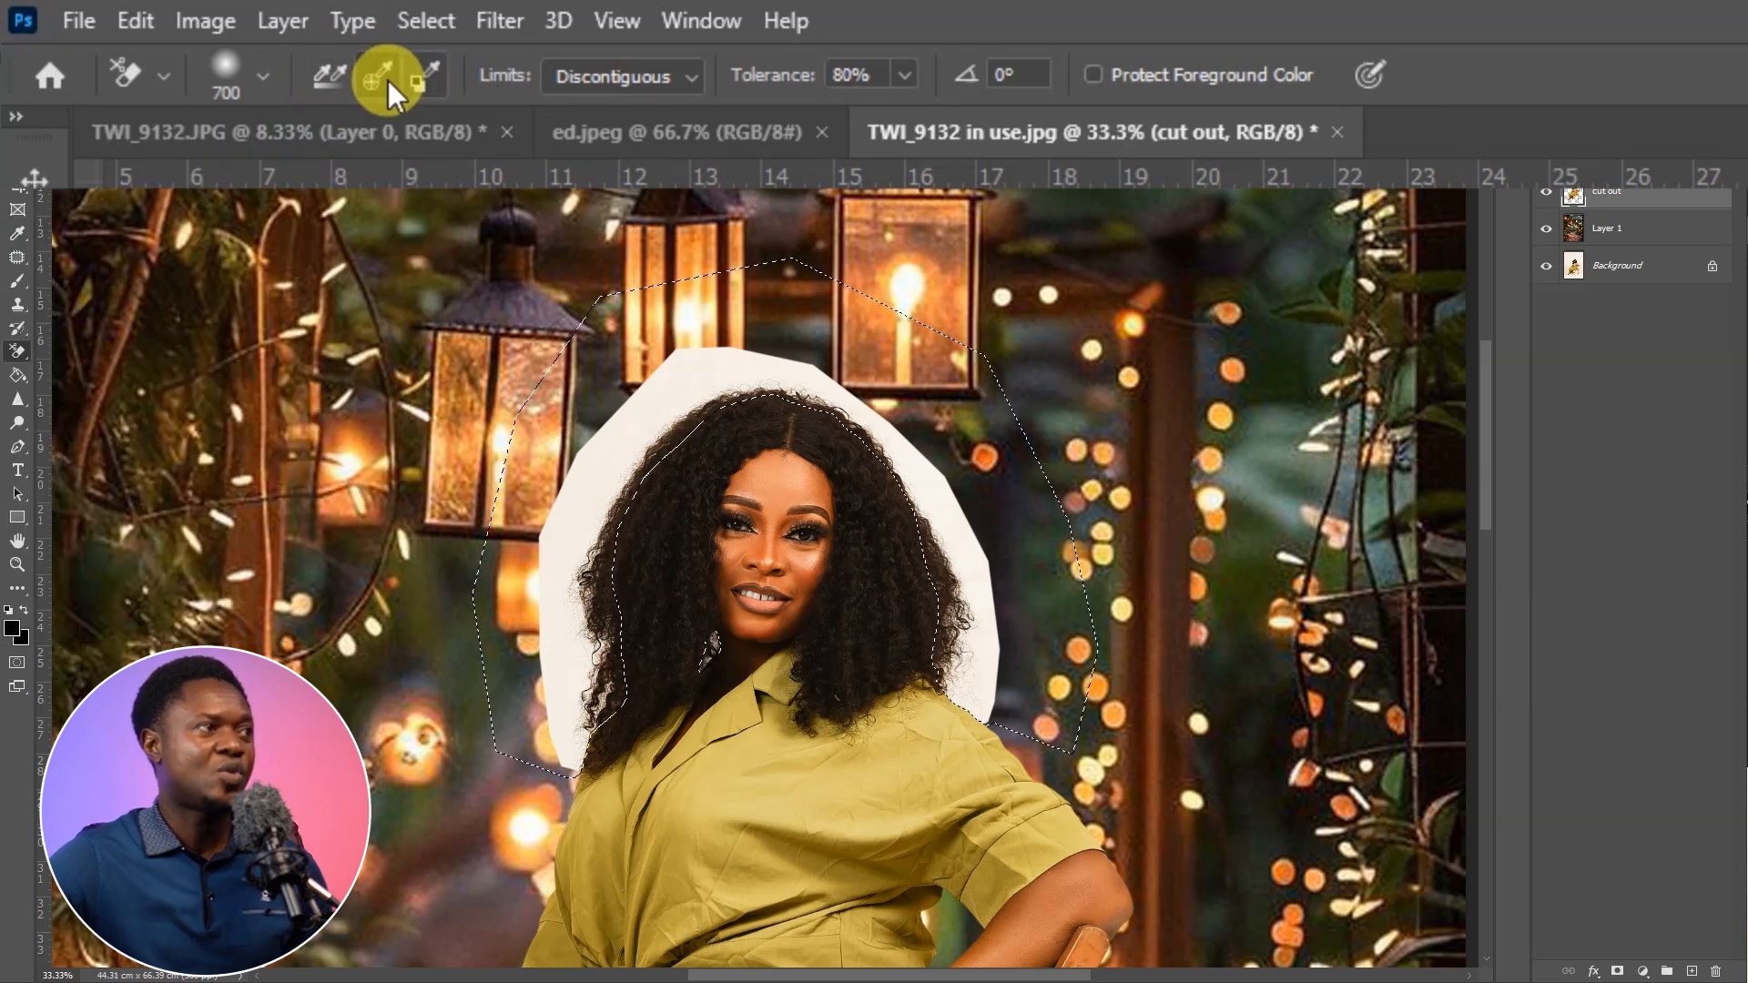
# Set the Background Eraser to sample once and its limits to Discontiguous
pyautogui.click(373, 73)
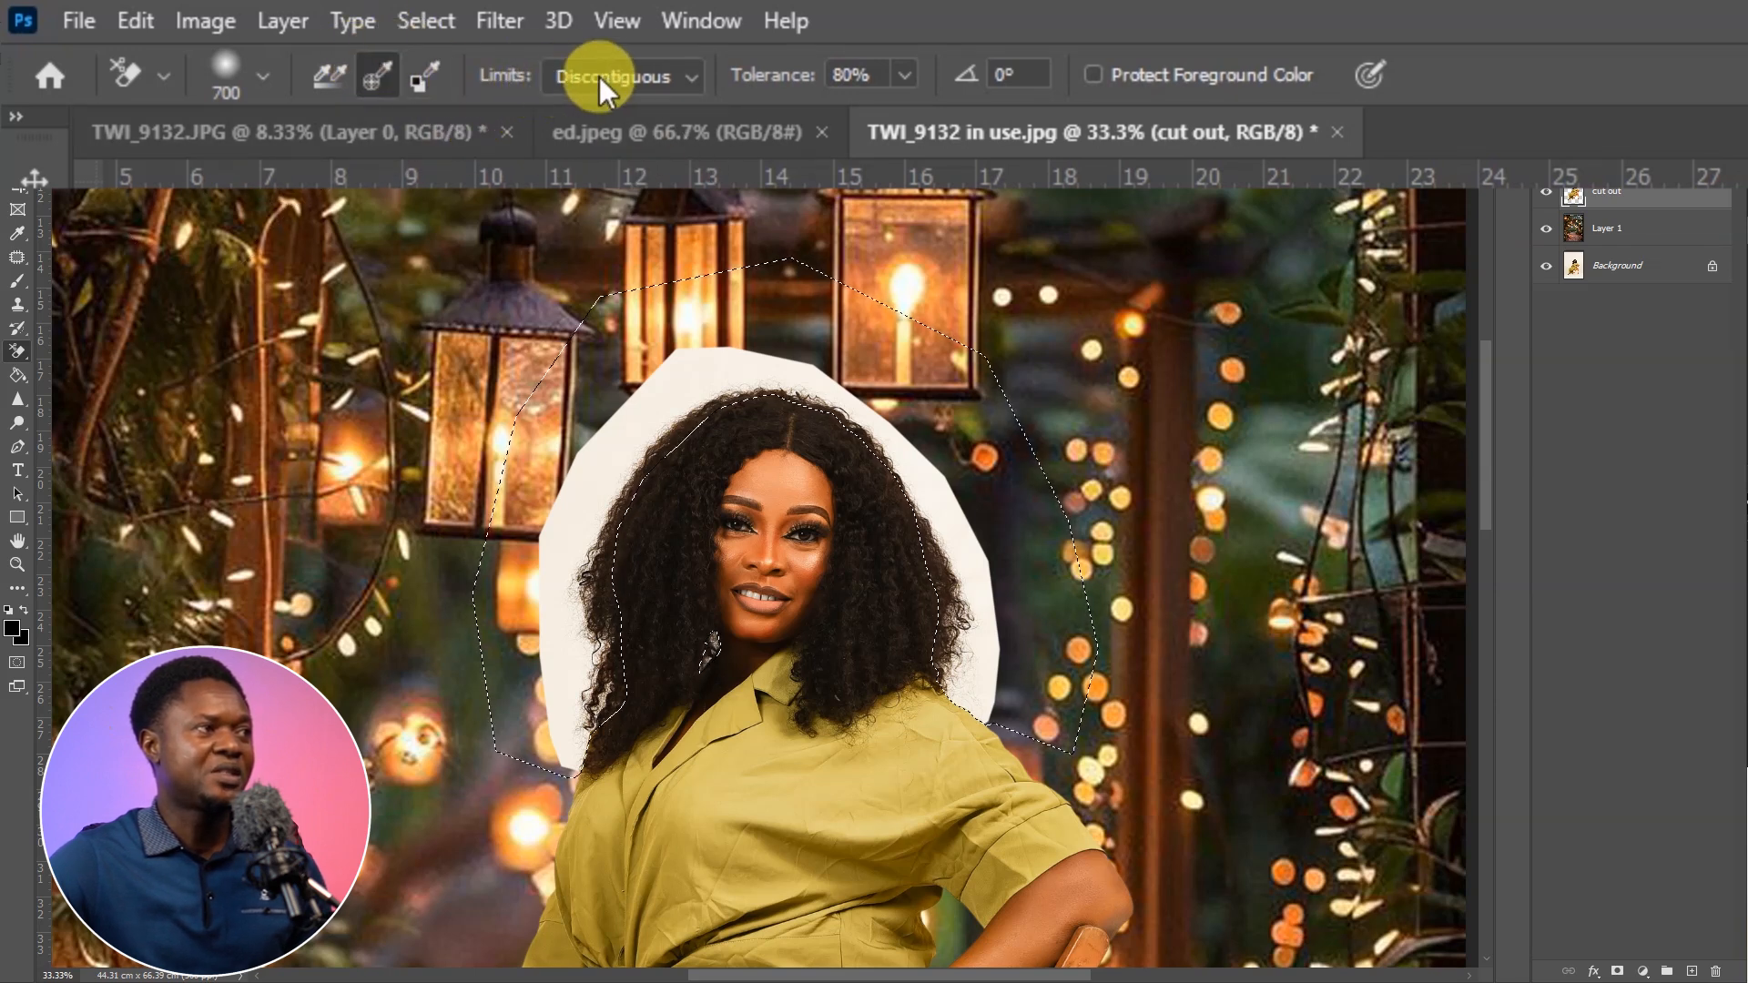
pyautogui.click(690, 80)
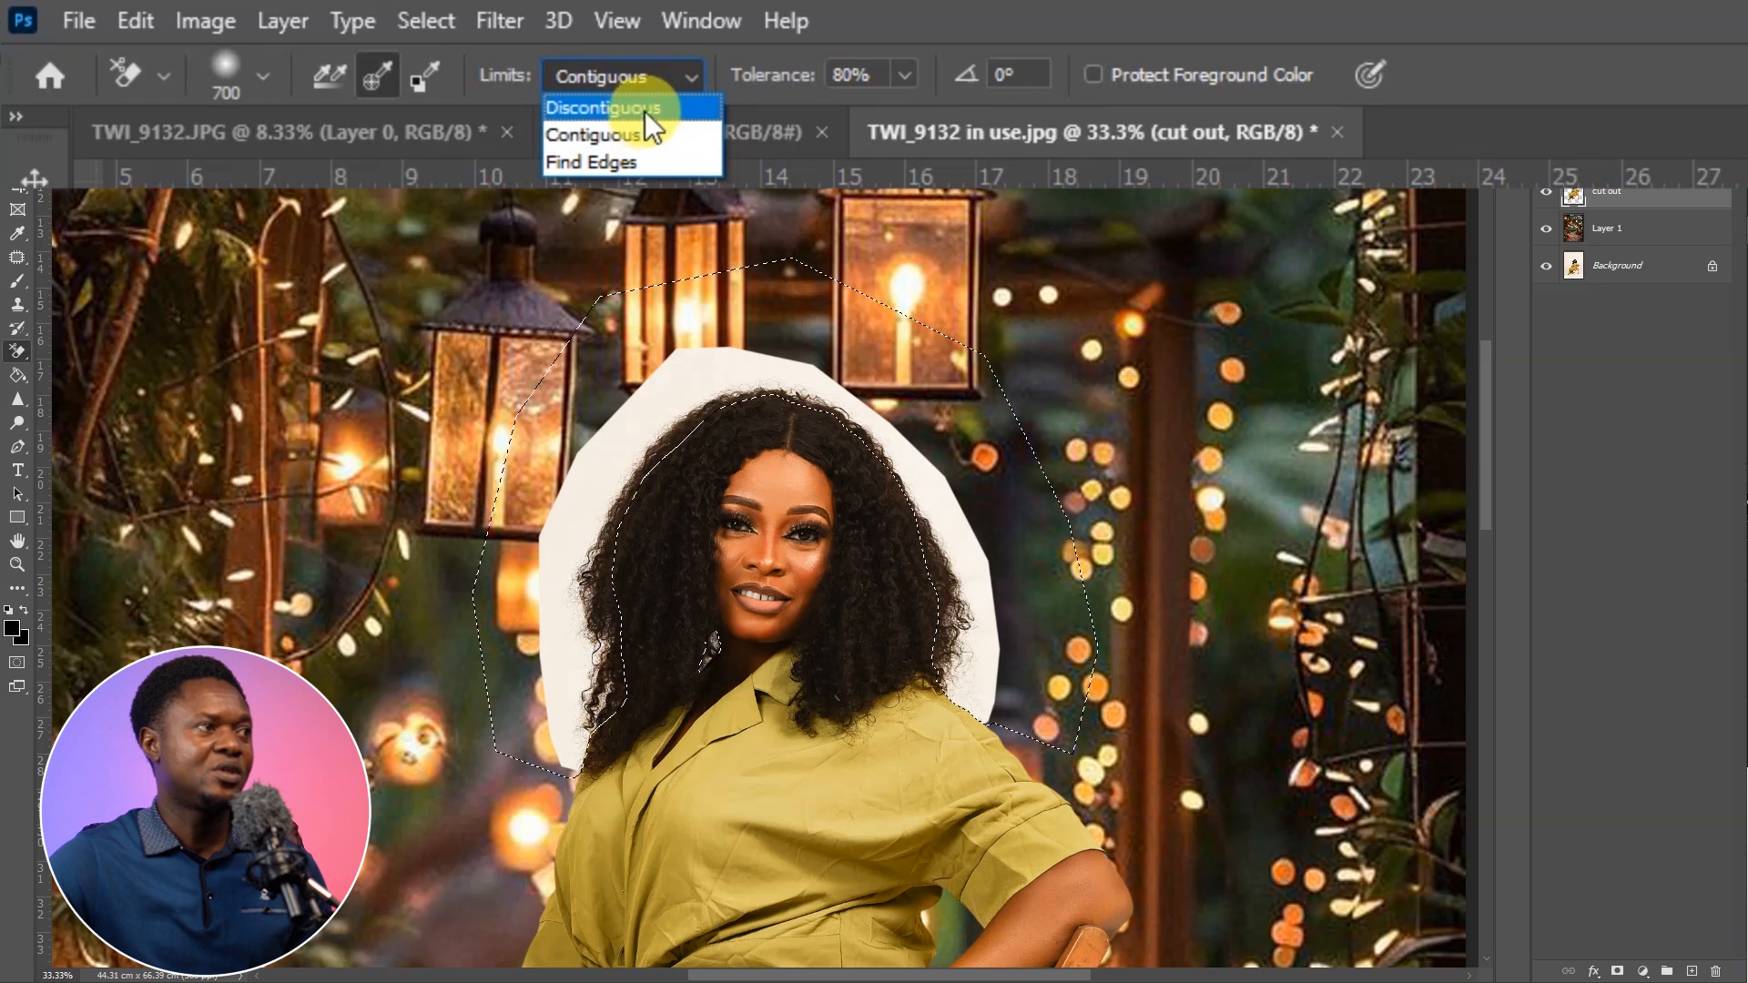
pyautogui.click(648, 107)
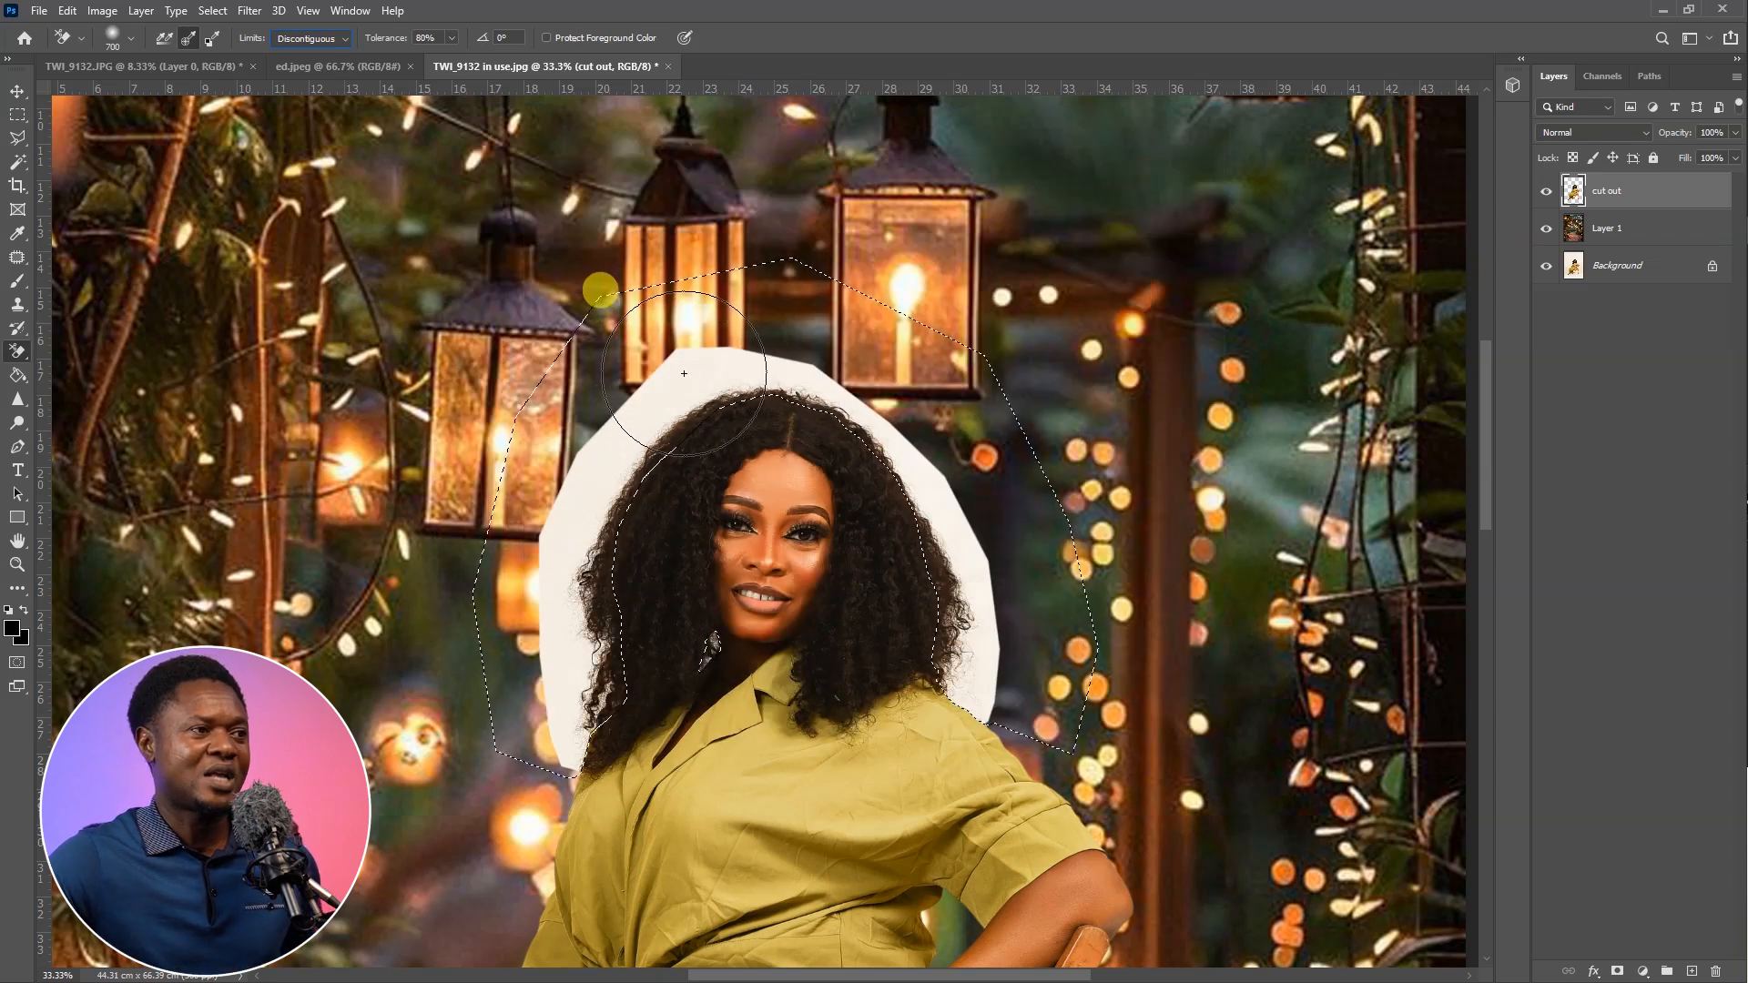
# Erase the white halo around the woman's hair inside the selection, deselect, and inspect the hair edges up close
pyautogui.moveTo(692, 401)
pyautogui.mouseDown()
pyautogui.moveTo(546, 572)
pyautogui.moveTo(560, 716)
pyautogui.moveTo(614, 618)
pyautogui.moveTo(589, 716)
pyautogui.moveTo(559, 746)
pyautogui.moveTo(584, 576)
pyautogui.moveTo(727, 396)
pyautogui.moveTo(903, 484)
pyautogui.moveTo(852, 484)
pyautogui.moveTo(928, 497)
pyautogui.moveTo(960, 731)
pyautogui.moveTo(1006, 603)
pyautogui.moveTo(959, 666)
pyautogui.moveTo(991, 574)
pyautogui.moveTo(888, 418)
pyautogui.moveTo(761, 377)
pyautogui.moveTo(628, 562)
pyautogui.moveTo(633, 622)
pyautogui.moveTo(652, 492)
pyautogui.moveTo(598, 441)
pyautogui.moveTo(538, 660)
pyautogui.moveTo(538, 573)
pyautogui.moveTo(513, 585)
pyautogui.moveTo(560, 584)
pyautogui.moveTo(825, 406)
pyautogui.moveTo(971, 422)
pyautogui.moveTo(994, 674)
pyautogui.moveTo(943, 535)
pyautogui.moveTo(967, 523)
pyautogui.moveTo(553, 425)
pyautogui.moveTo(531, 747)
pyautogui.moveTo(553, 749)
pyautogui.moveTo(657, 466)
pyautogui.moveTo(816, 329)
pyautogui.moveTo(931, 551)
pyautogui.moveTo(893, 463)
pyautogui.moveTo(683, 516)
pyautogui.moveTo(574, 593)
pyautogui.moveTo(884, 627)
pyautogui.moveTo(965, 704)
pyautogui.moveTo(763, 398)
pyautogui.moveTo(633, 514)
pyautogui.mouseUp()
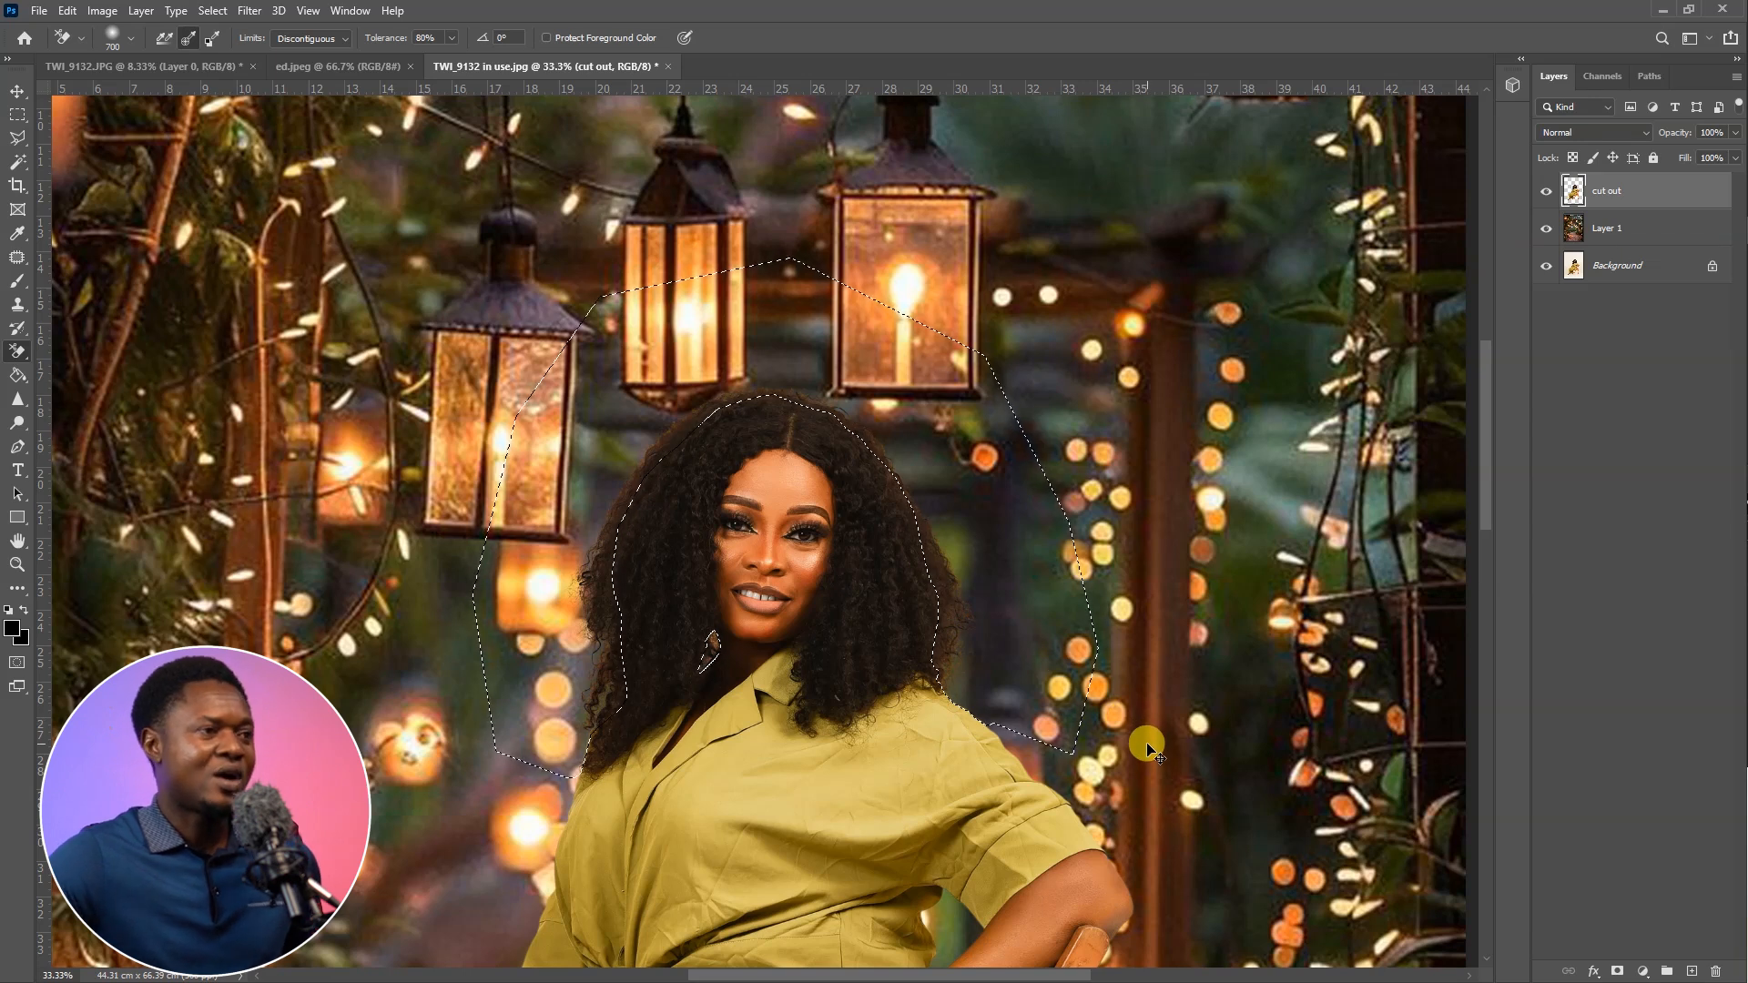
pyautogui.hotkey('ctrl', 'd')
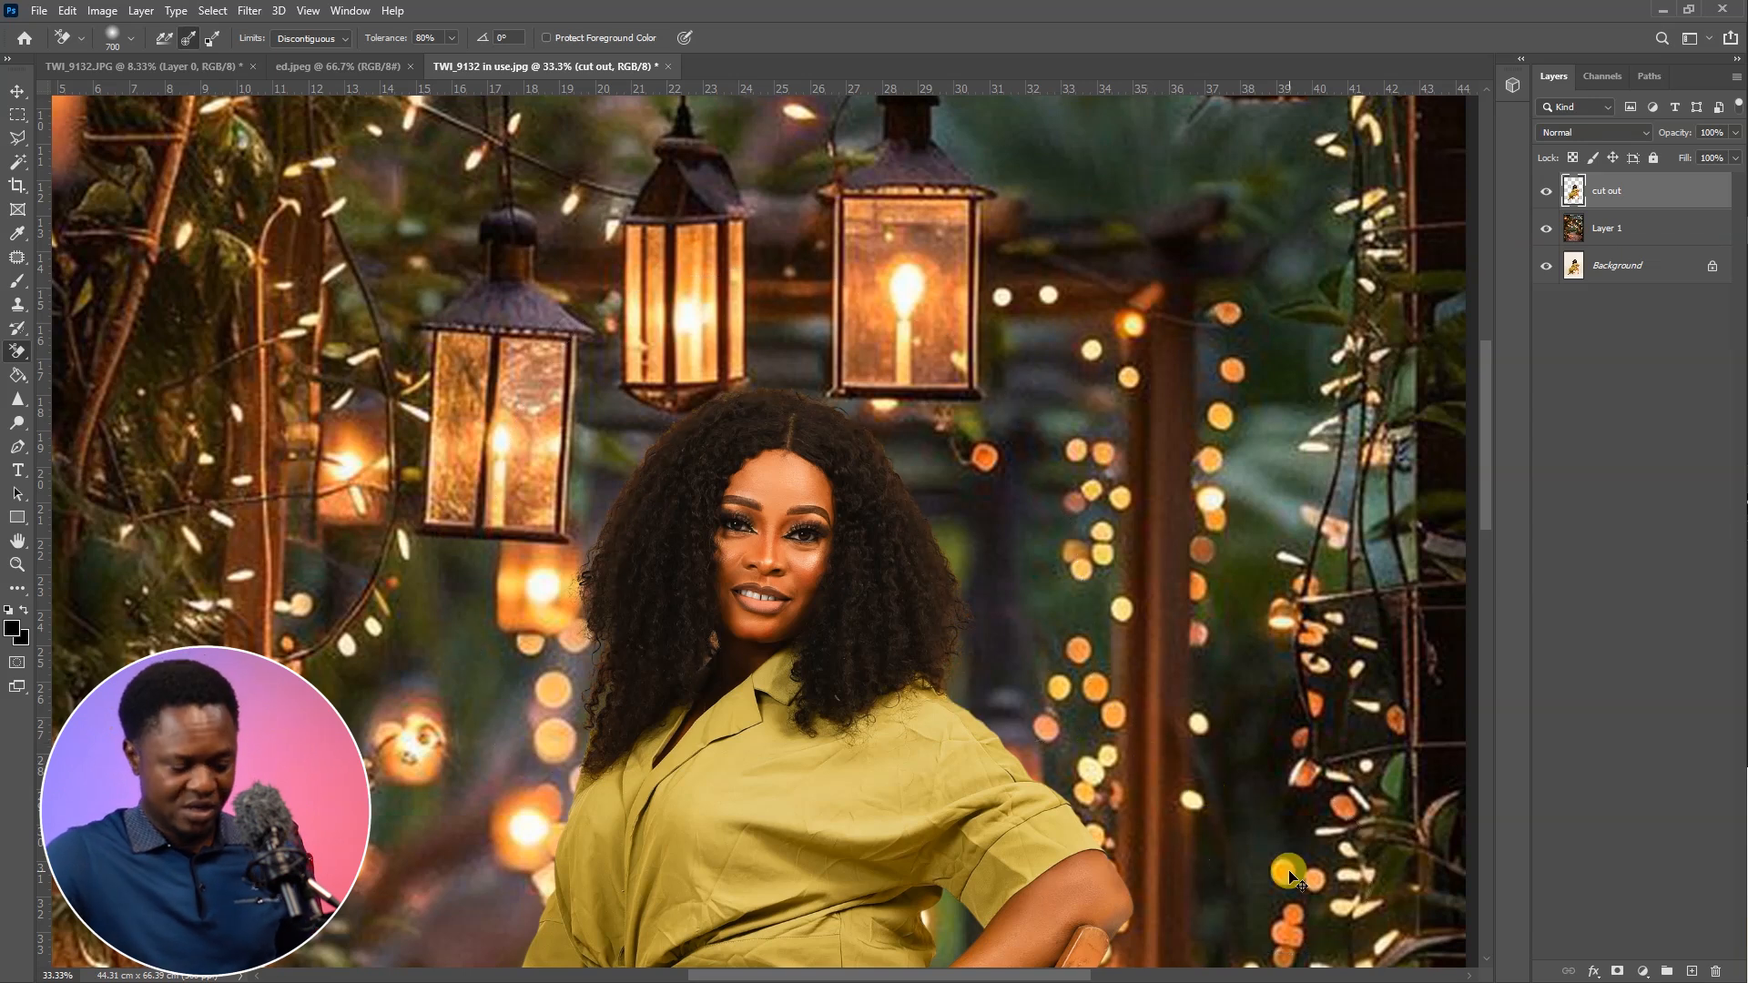
pyautogui.hotkey('ctrl', '+')
pyautogui.hotkey('ctrl', '+')
pyautogui.hotkey('ctrl', '+')
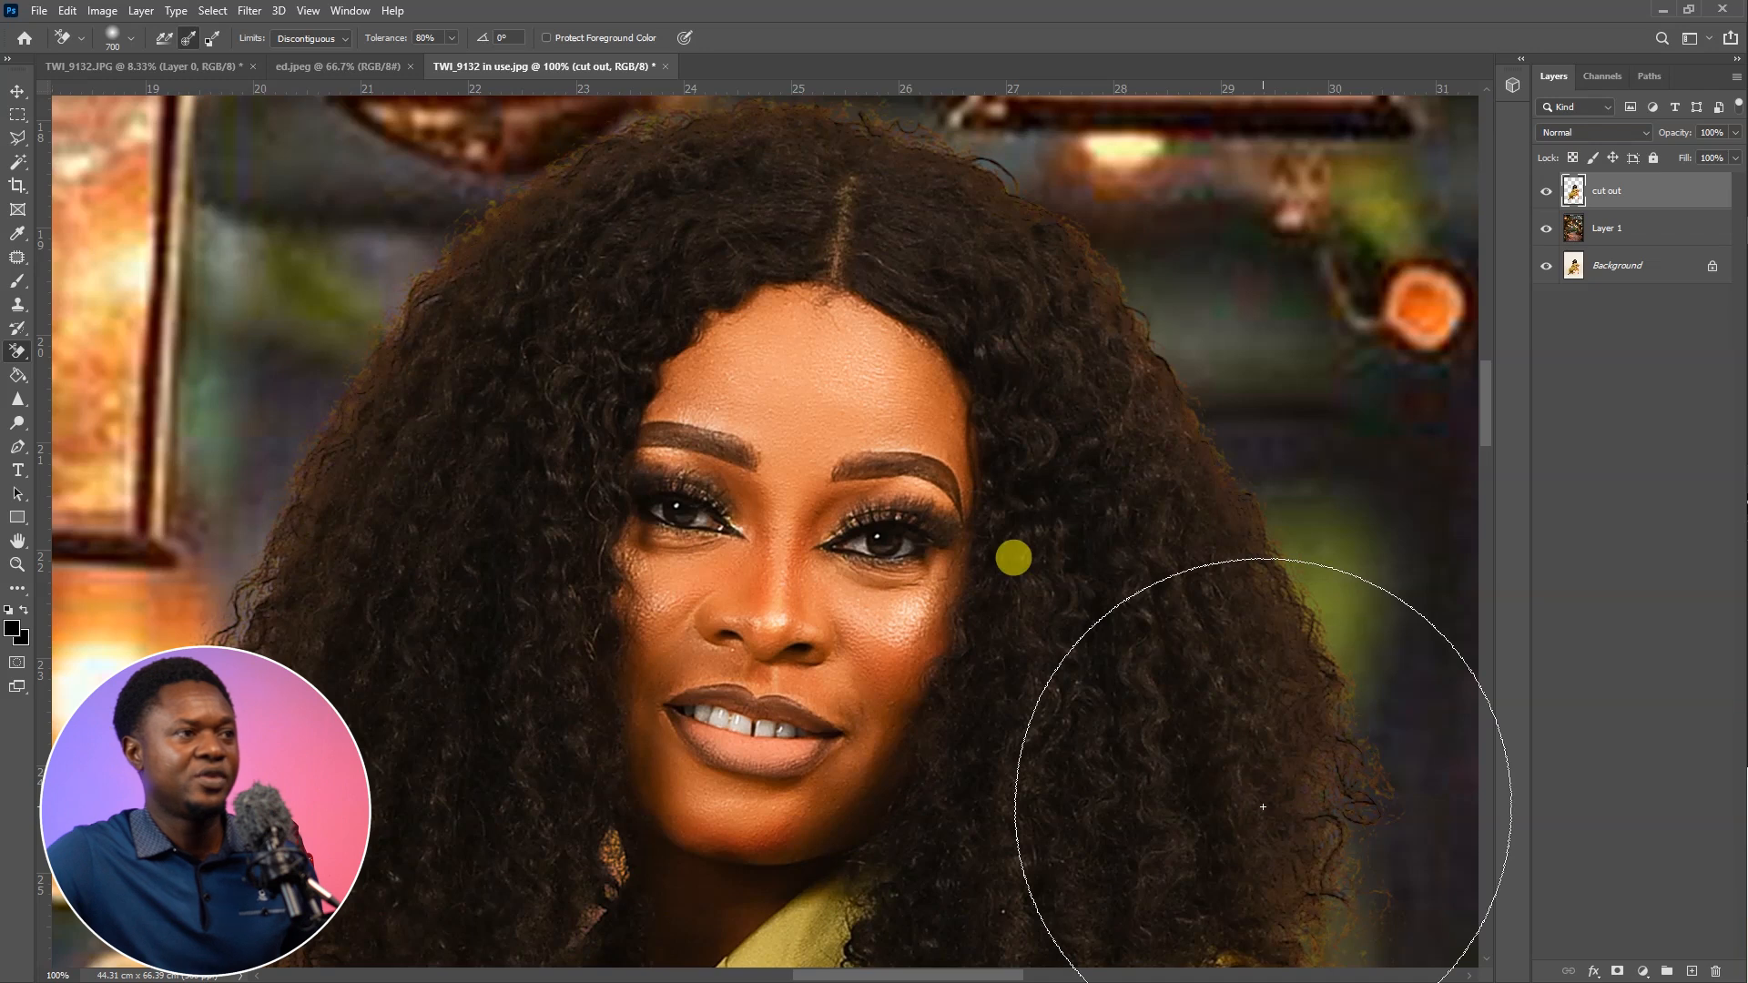
pyautogui.moveTo(1097, 738); pyautogui.dragTo(1052, 535)
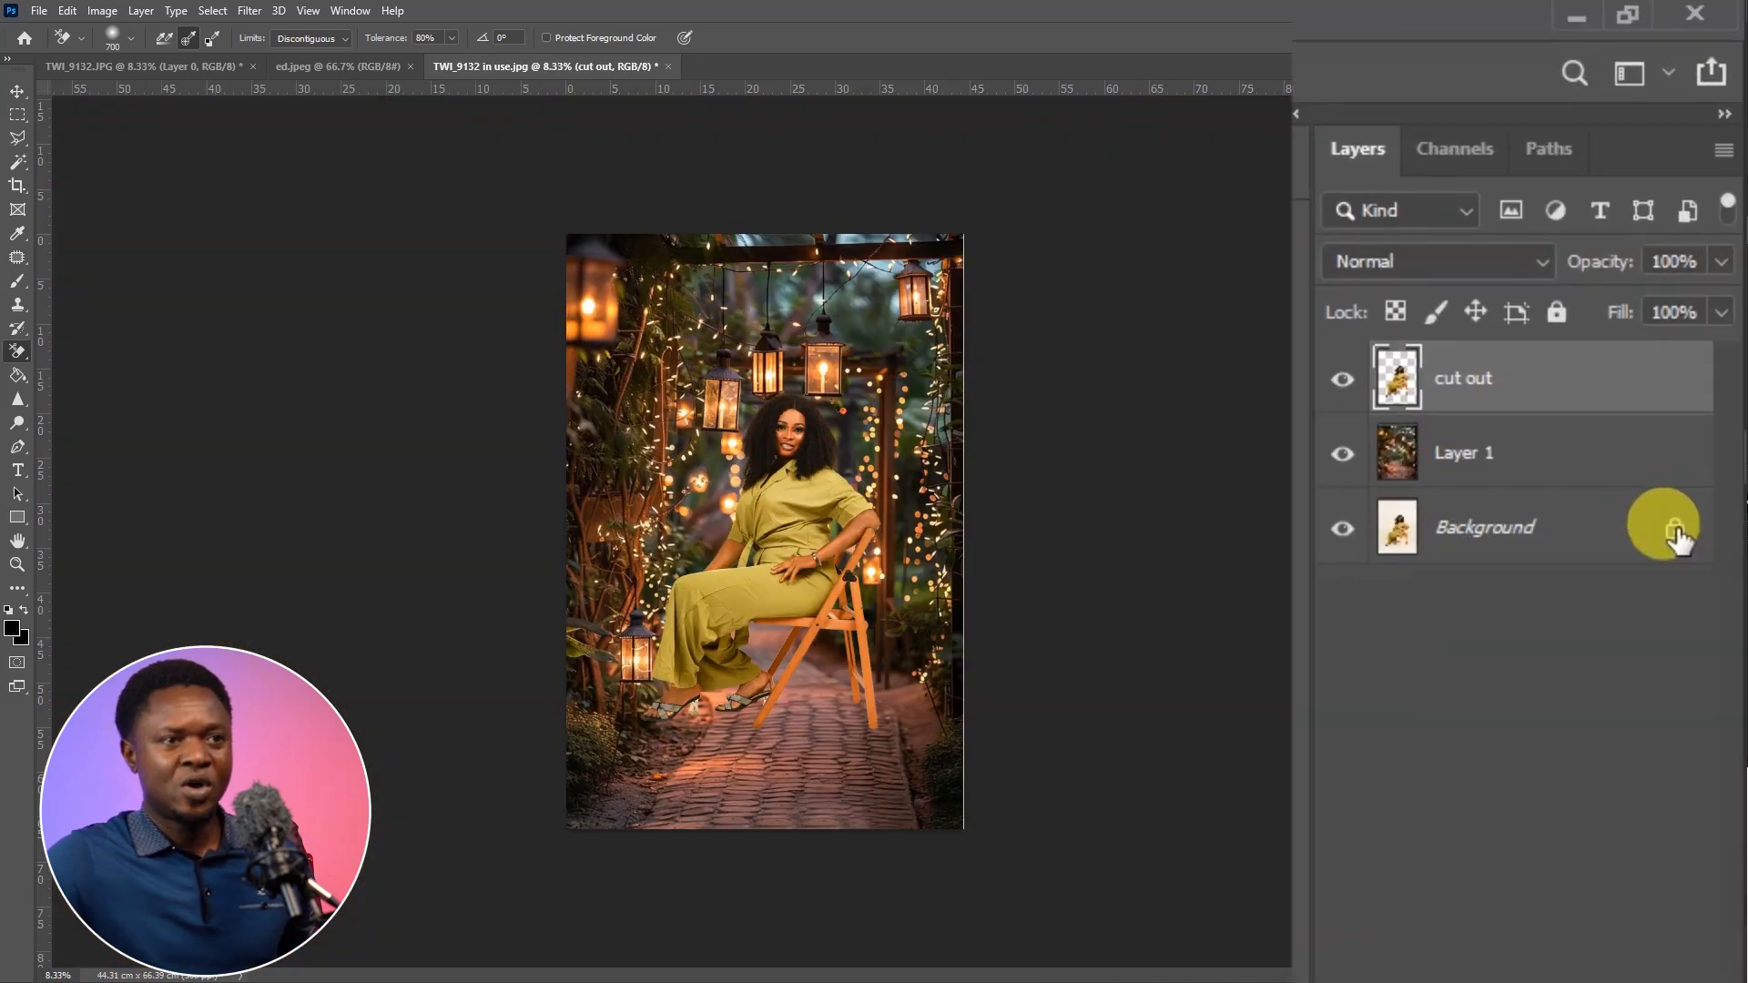
# Unlock the background layer, shift it down together with the cut out layer, and scale both up to about 112%
pyautogui.click(1676, 535)
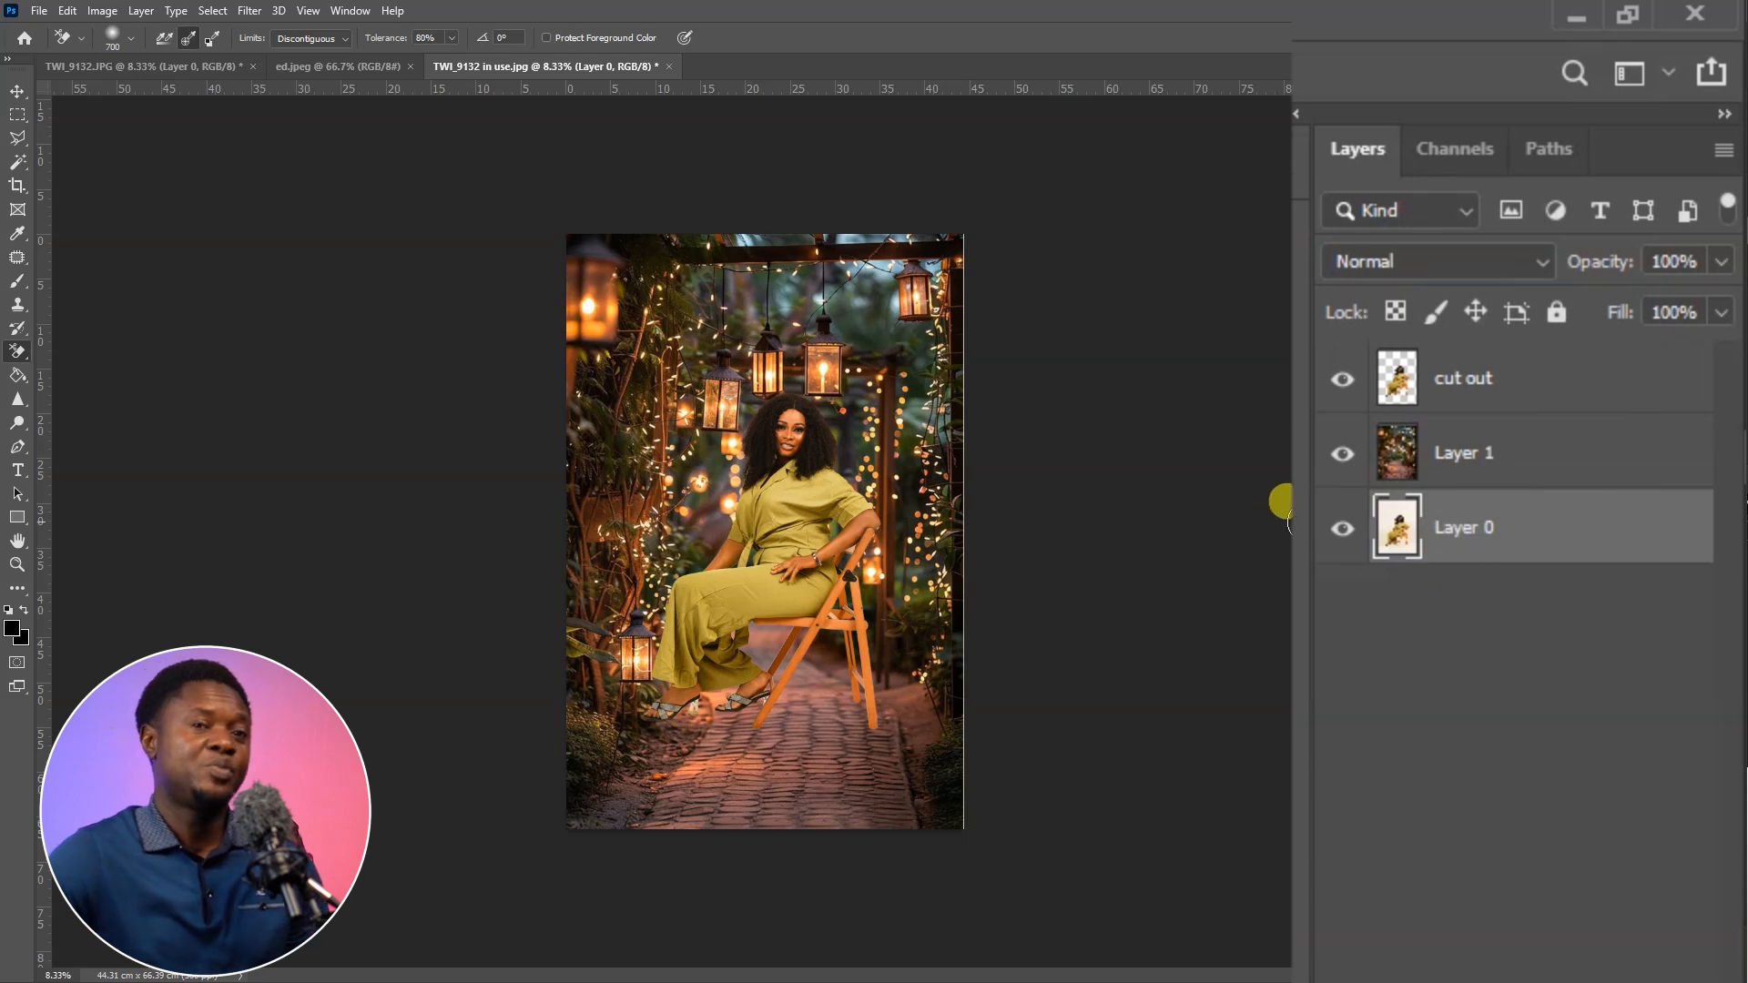
pyautogui.press('v')
pyautogui.click(1541, 382)
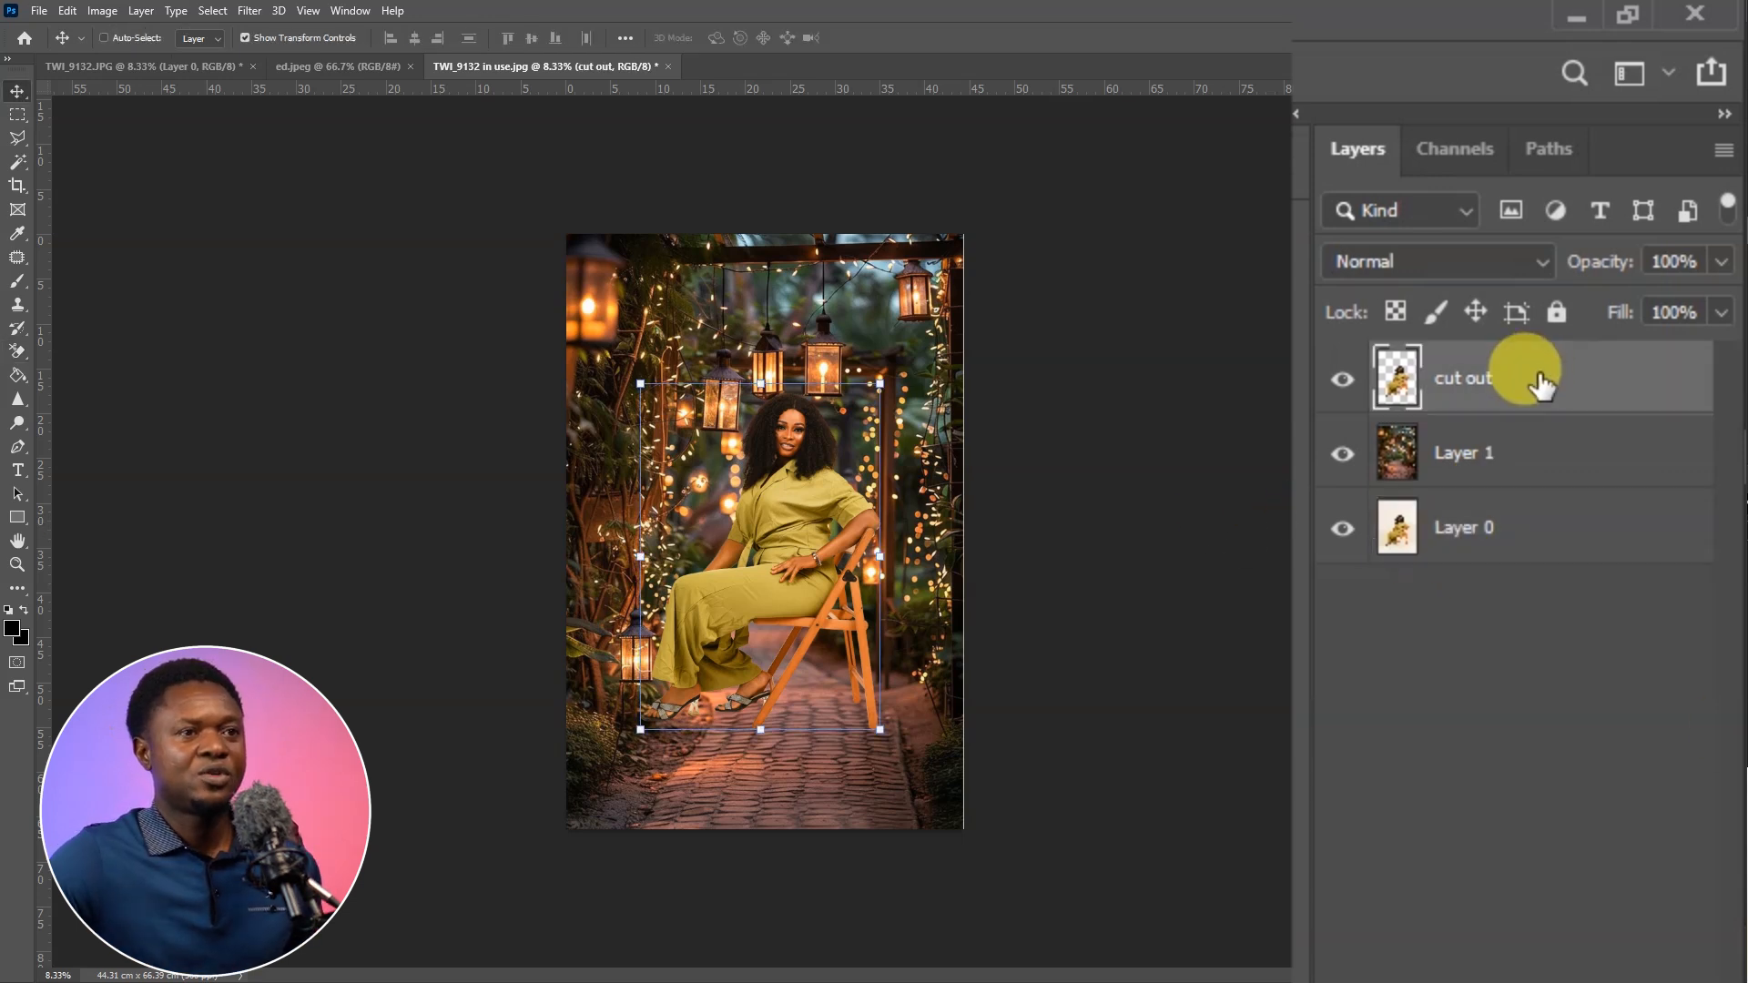
pyautogui.keyDown('ctrl'); pyautogui.click(1548, 543); pyautogui.keyUp('ctrl')
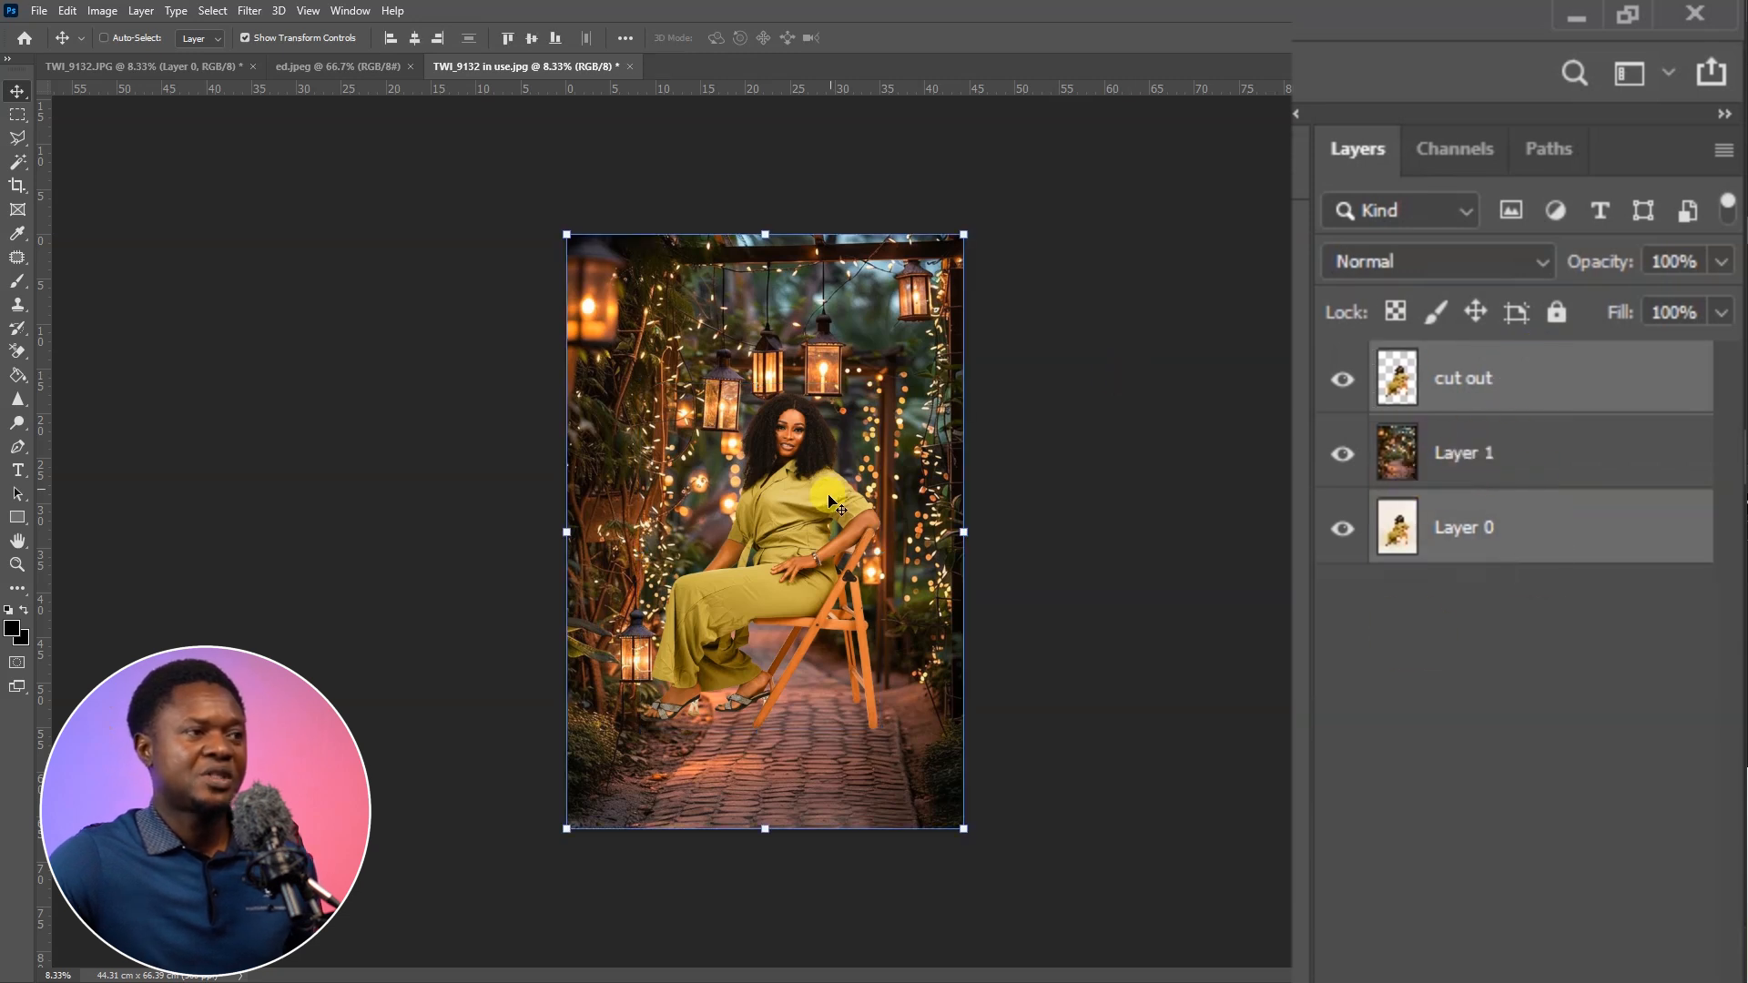
pyautogui.moveTo(819, 513); pyautogui.dragTo(804, 572)
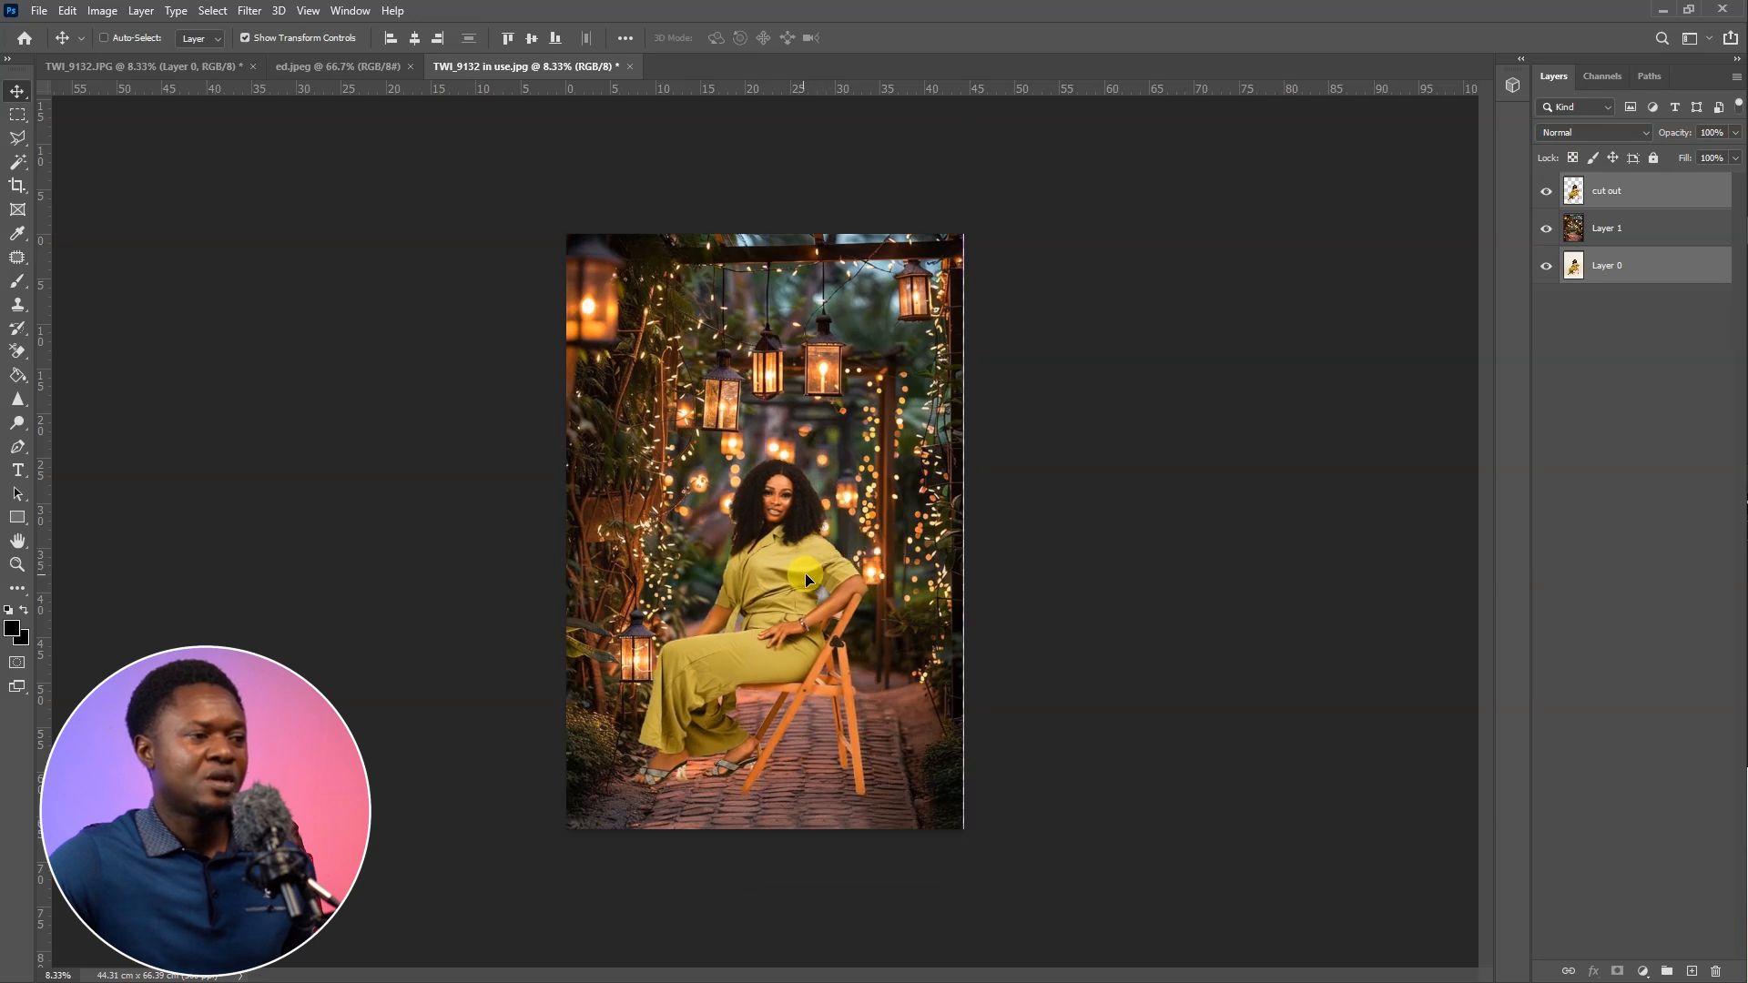
pyautogui.moveTo(949, 298); pyautogui.dragTo(998, 228)
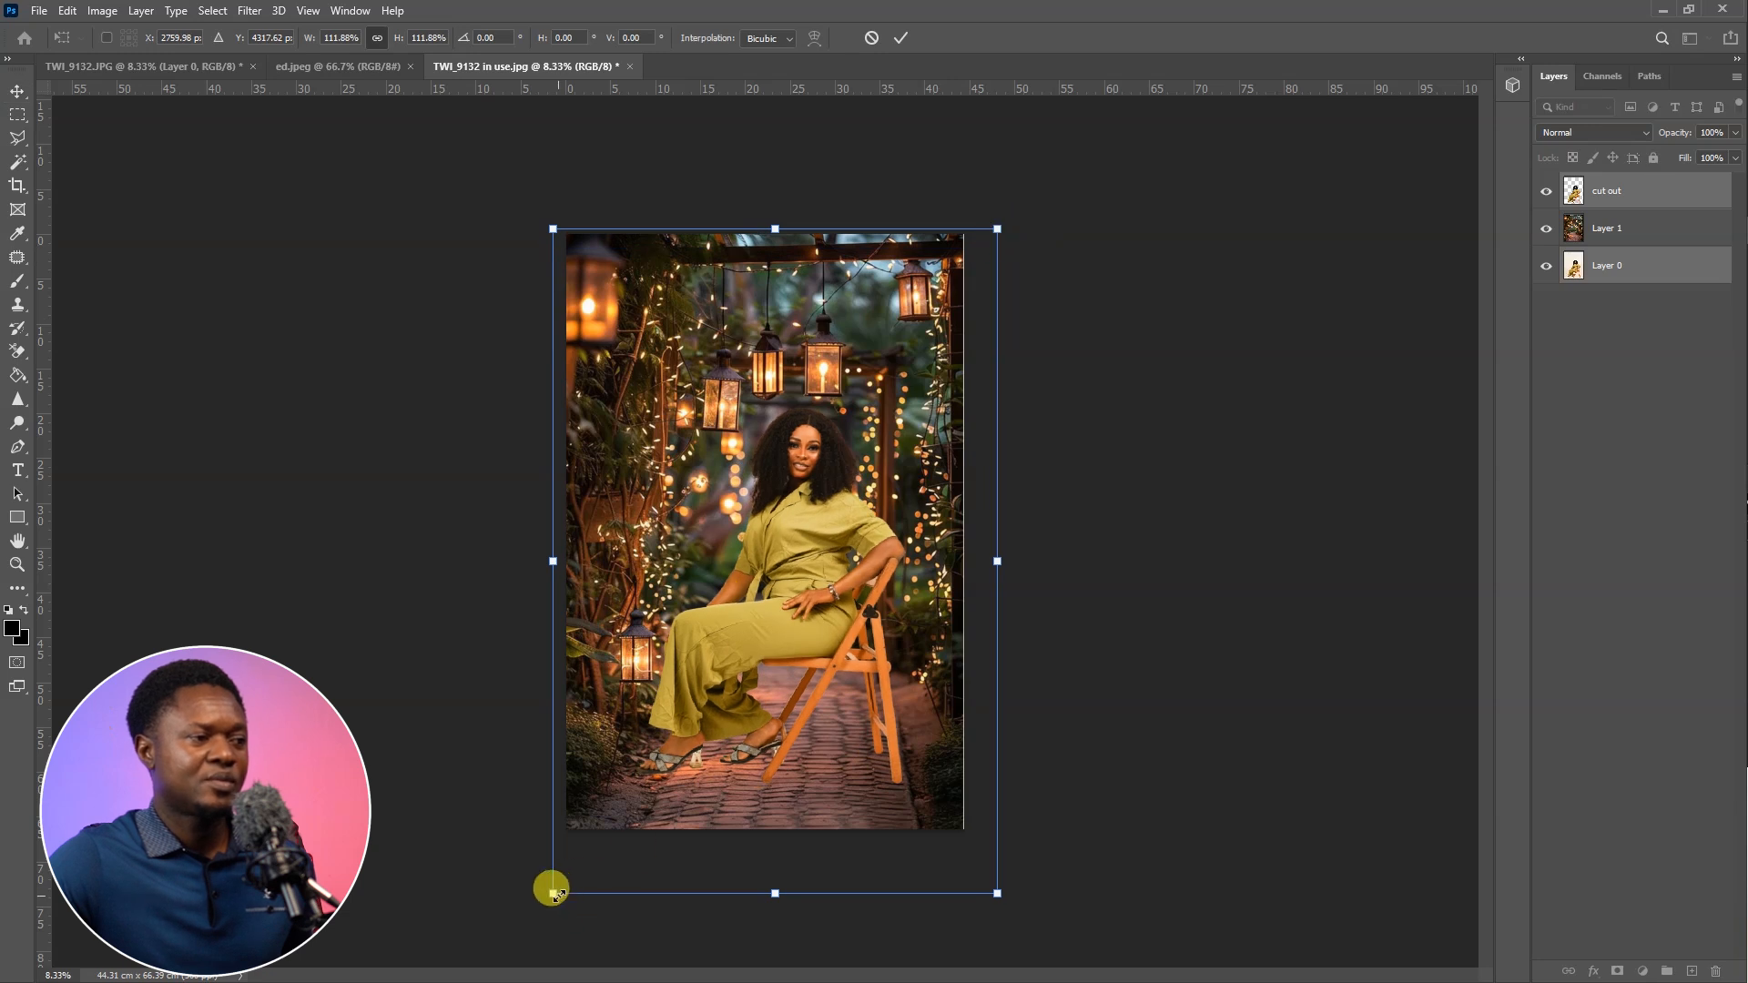
pyautogui.press('Return')
# Enlarge the lantern garden on Layer 1 beyond the canvas edges to about 57 by 101 cm
pyautogui.click(1600, 228)
pyautogui.moveTo(509, 116); pyautogui.dragTo(437, 90)
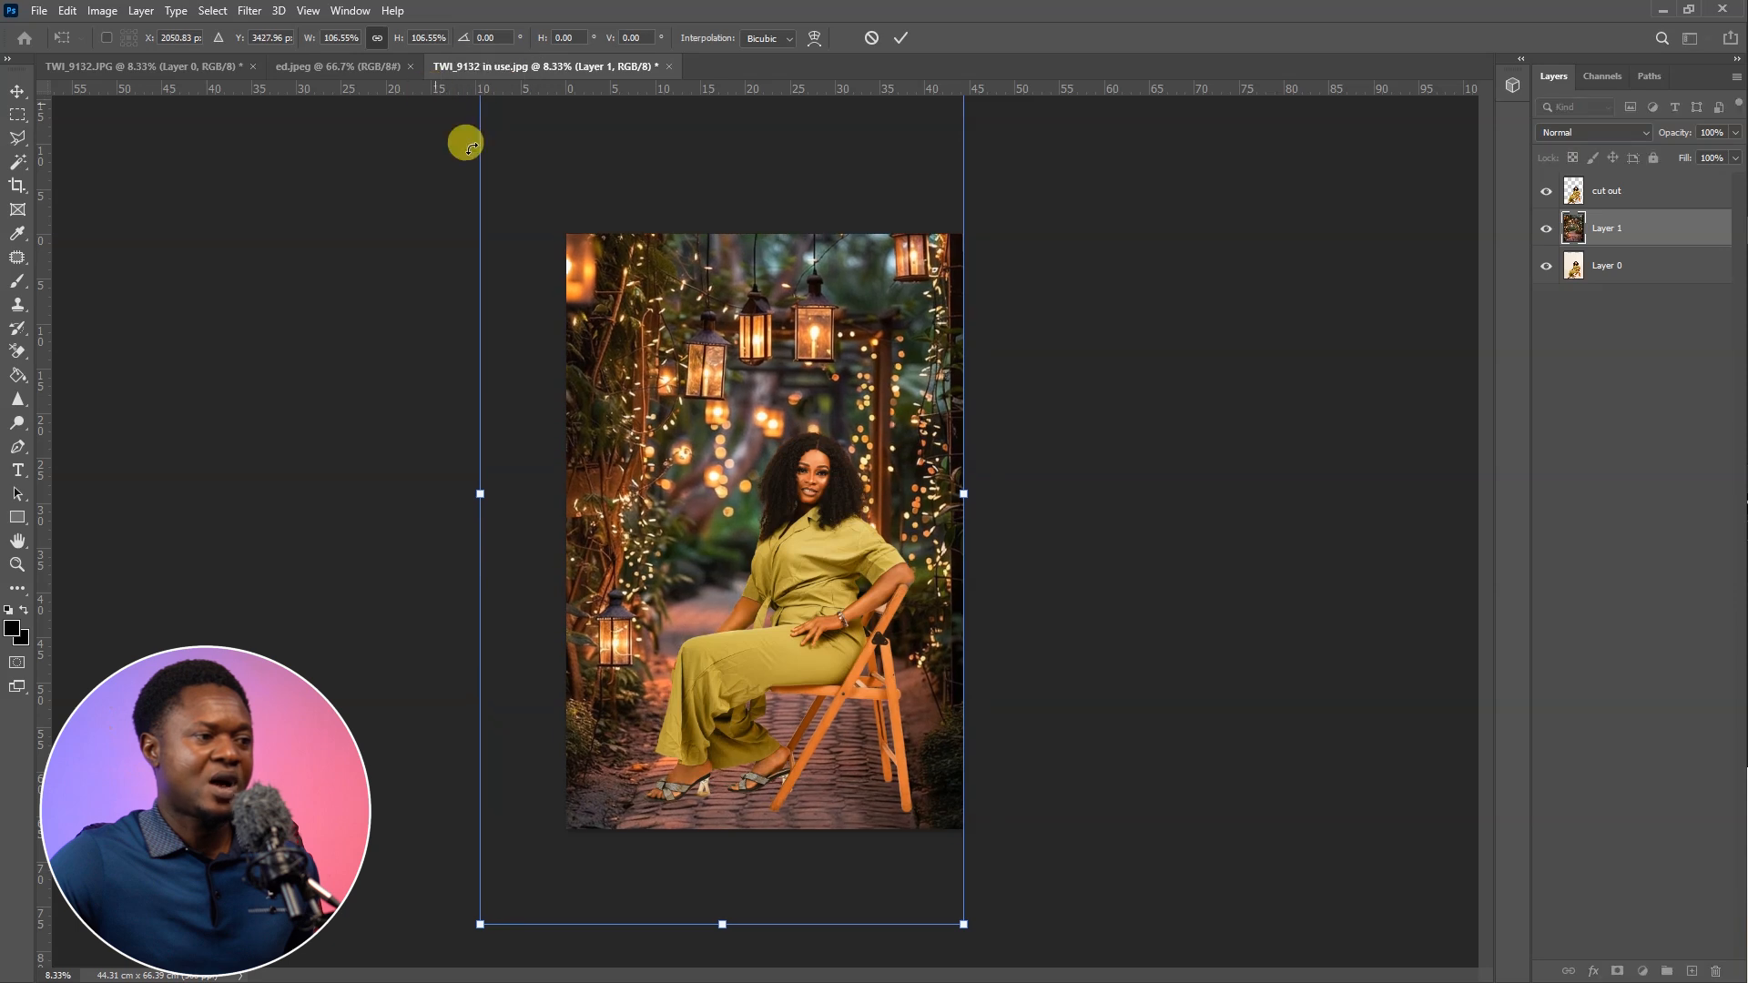
pyautogui.moveTo(961, 918); pyautogui.dragTo(1008, 924)
pyautogui.press('Return')
# Add a Brightness/Contrast adjustment layer with brightness -64 and contrast 27, and place it directly beneath the cut out layer
pyautogui.click(1650, 192)
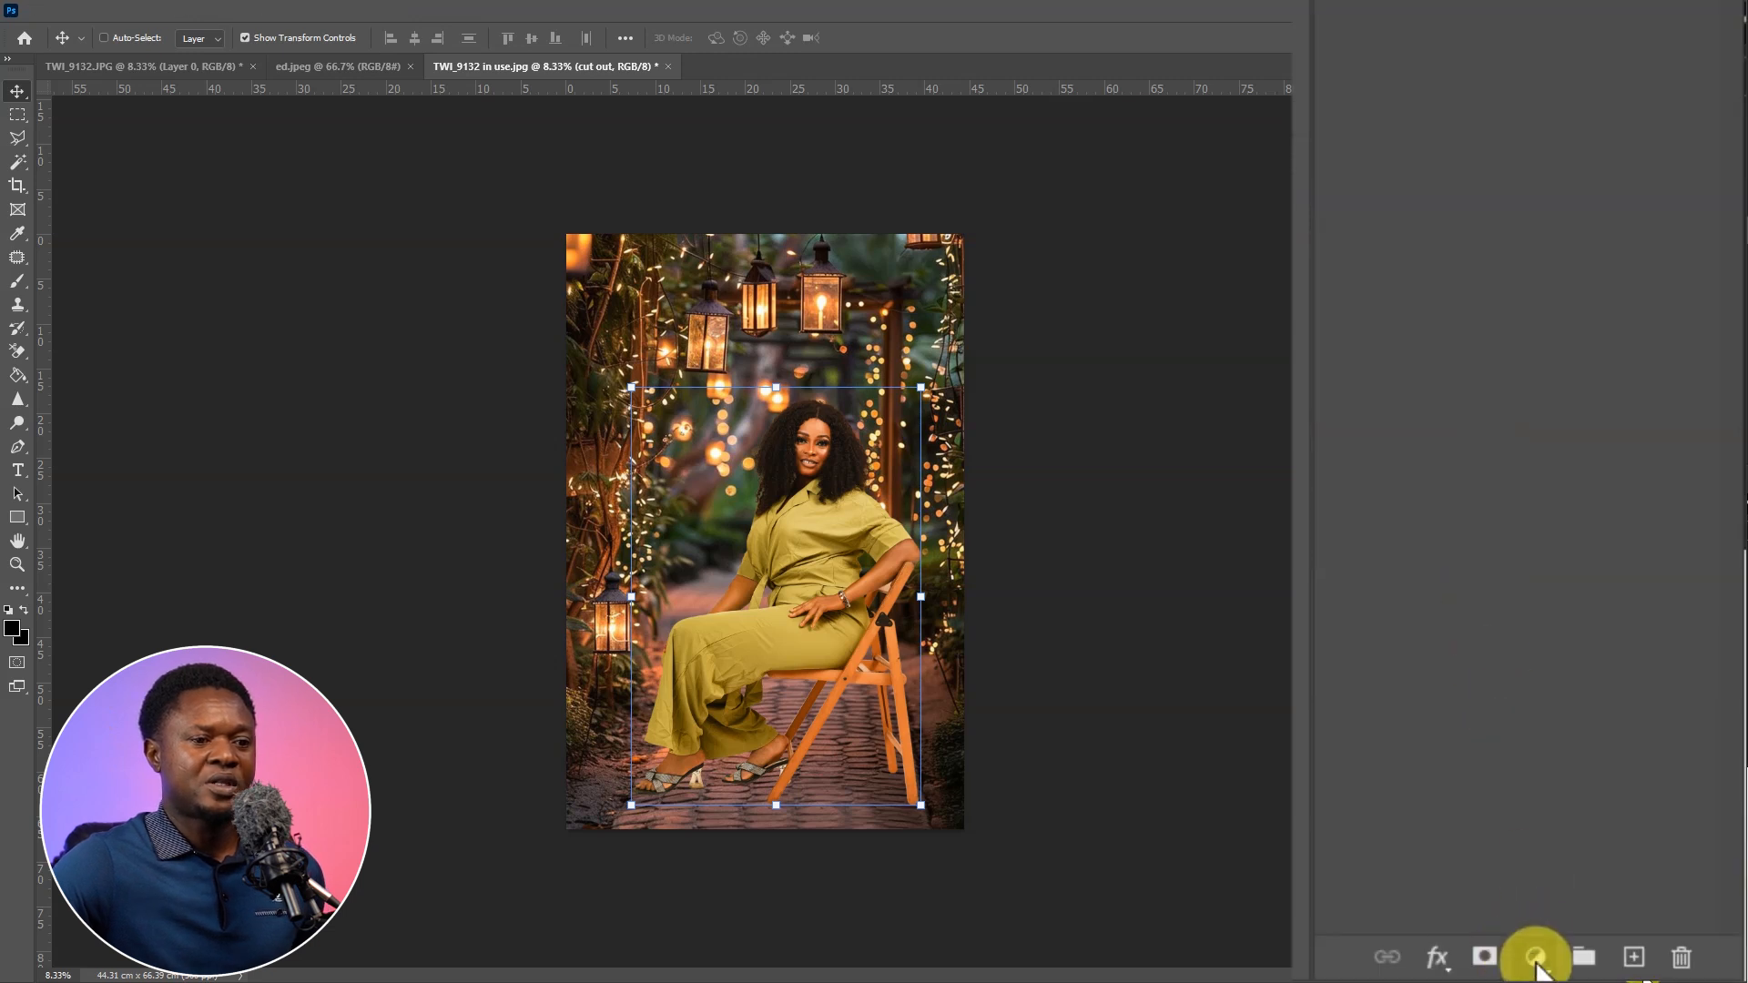
pyautogui.click(1541, 952)
pyautogui.click(1597, 435)
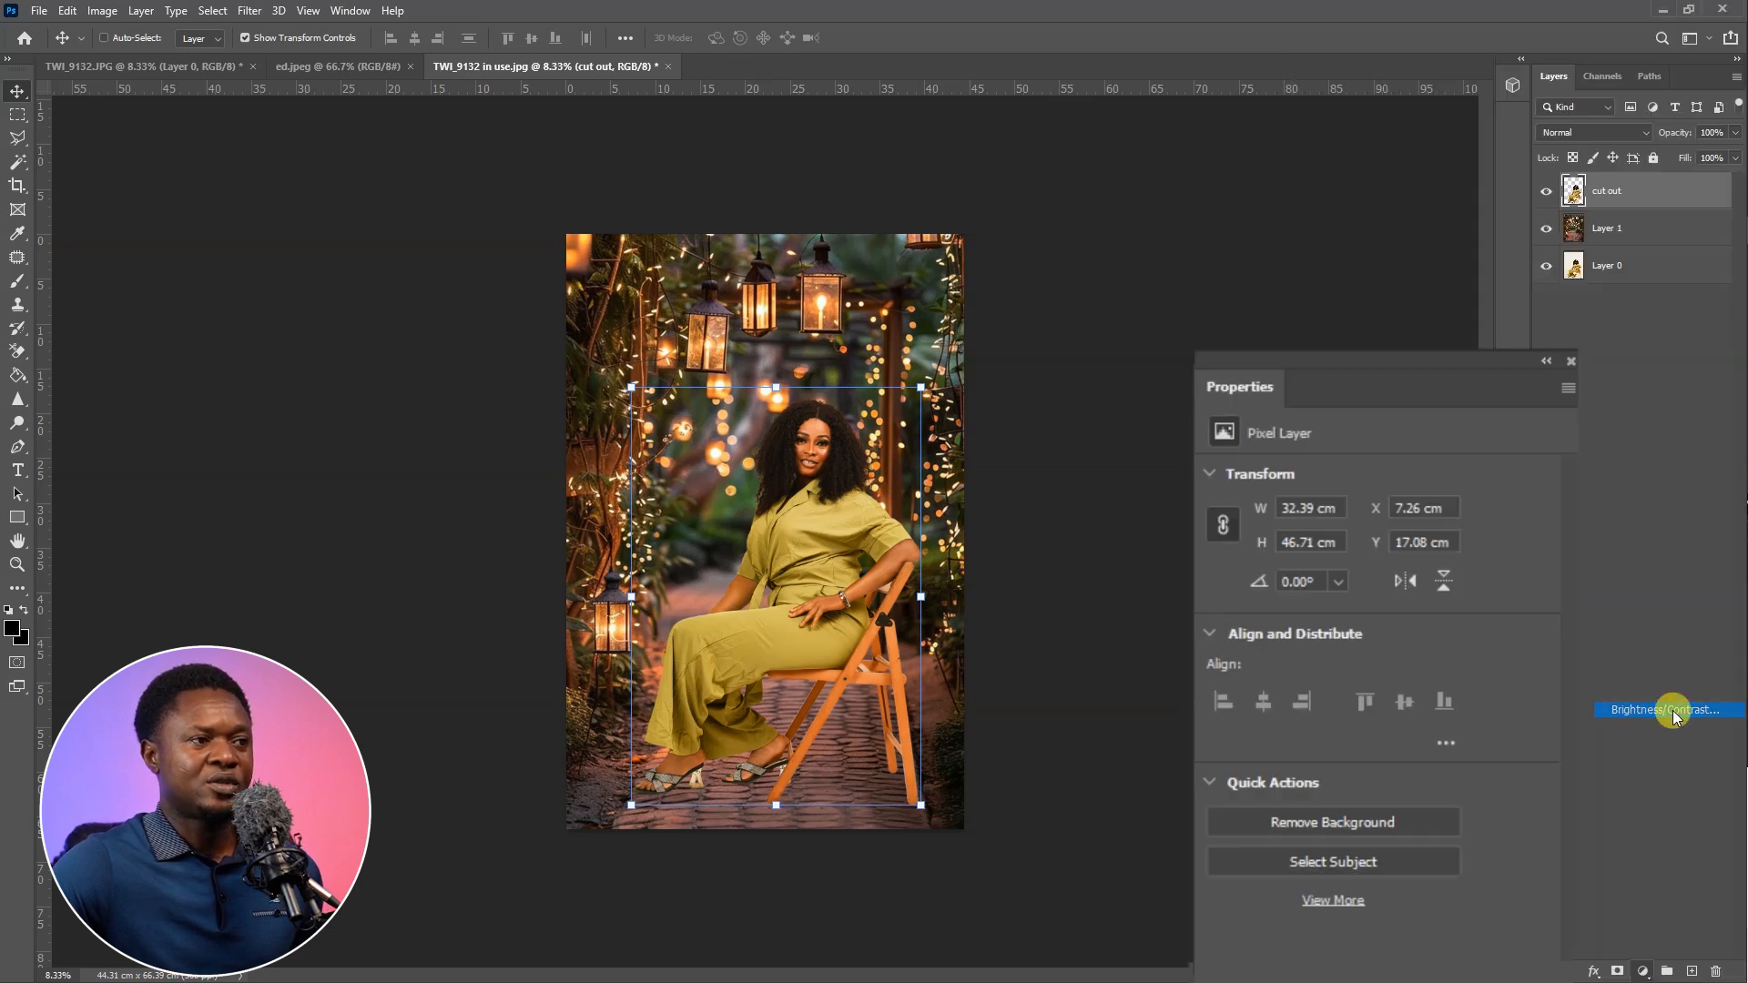
pyautogui.moveTo(1423, 410); pyautogui.dragTo(1356, 414)
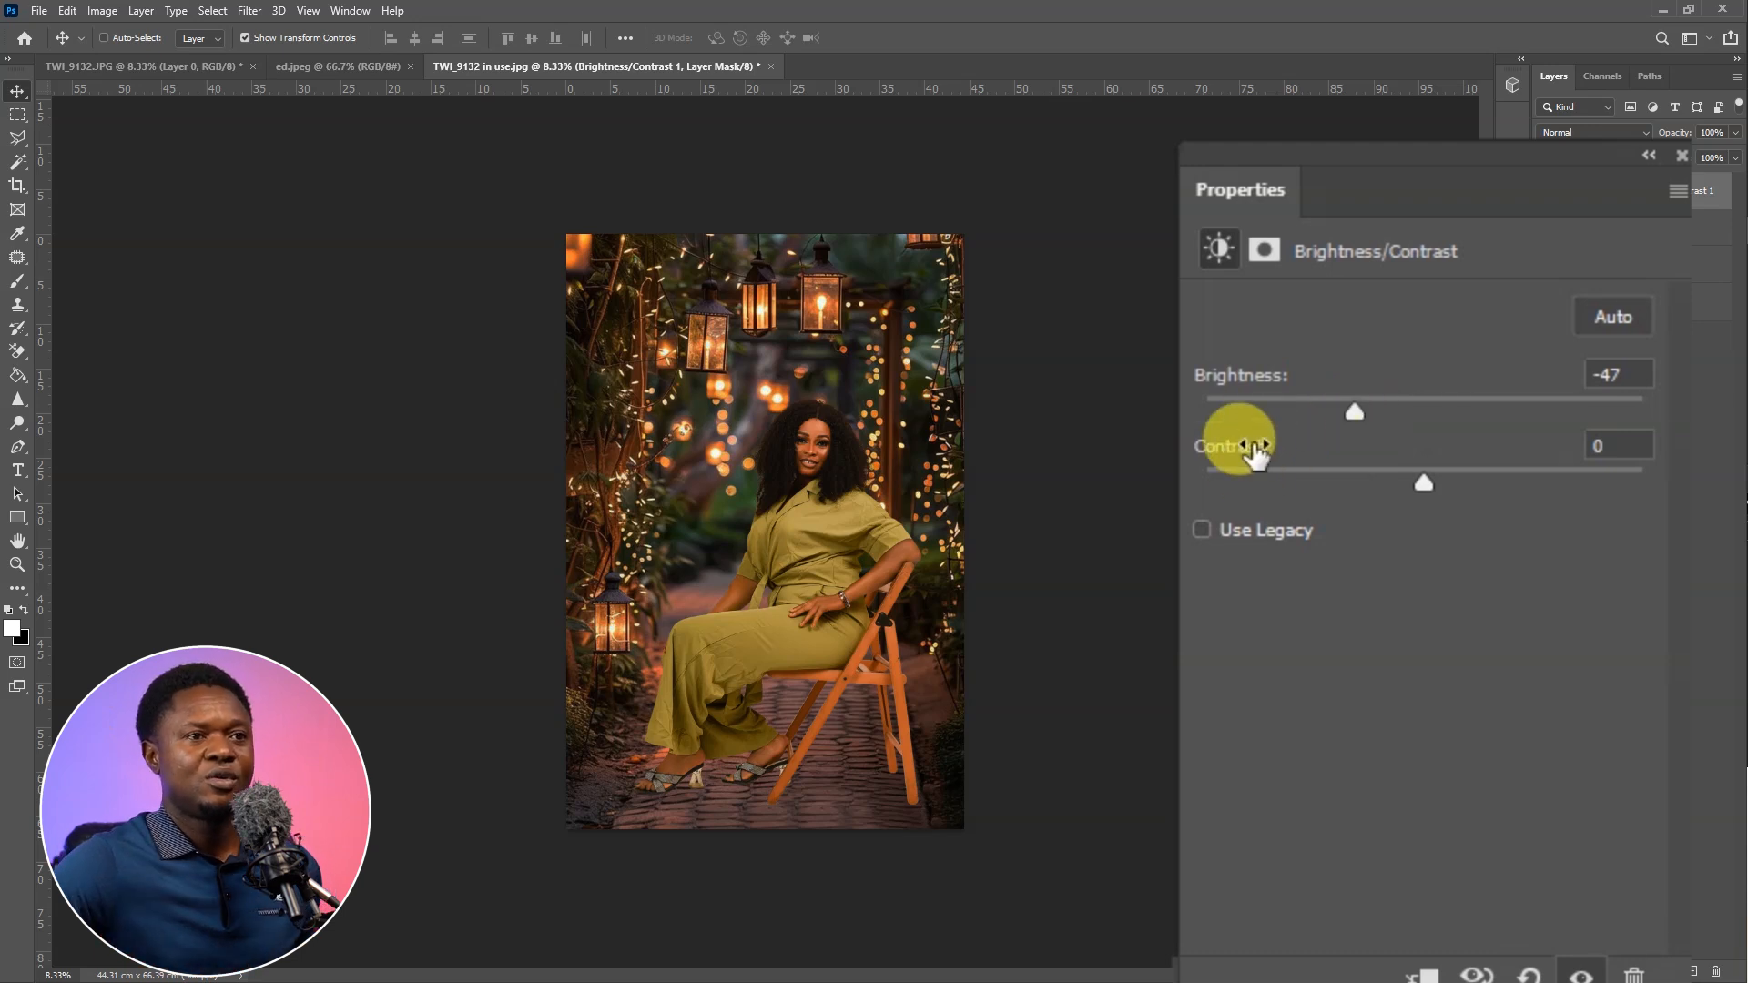
pyautogui.moveTo(1358, 413); pyautogui.dragTo(1331, 413)
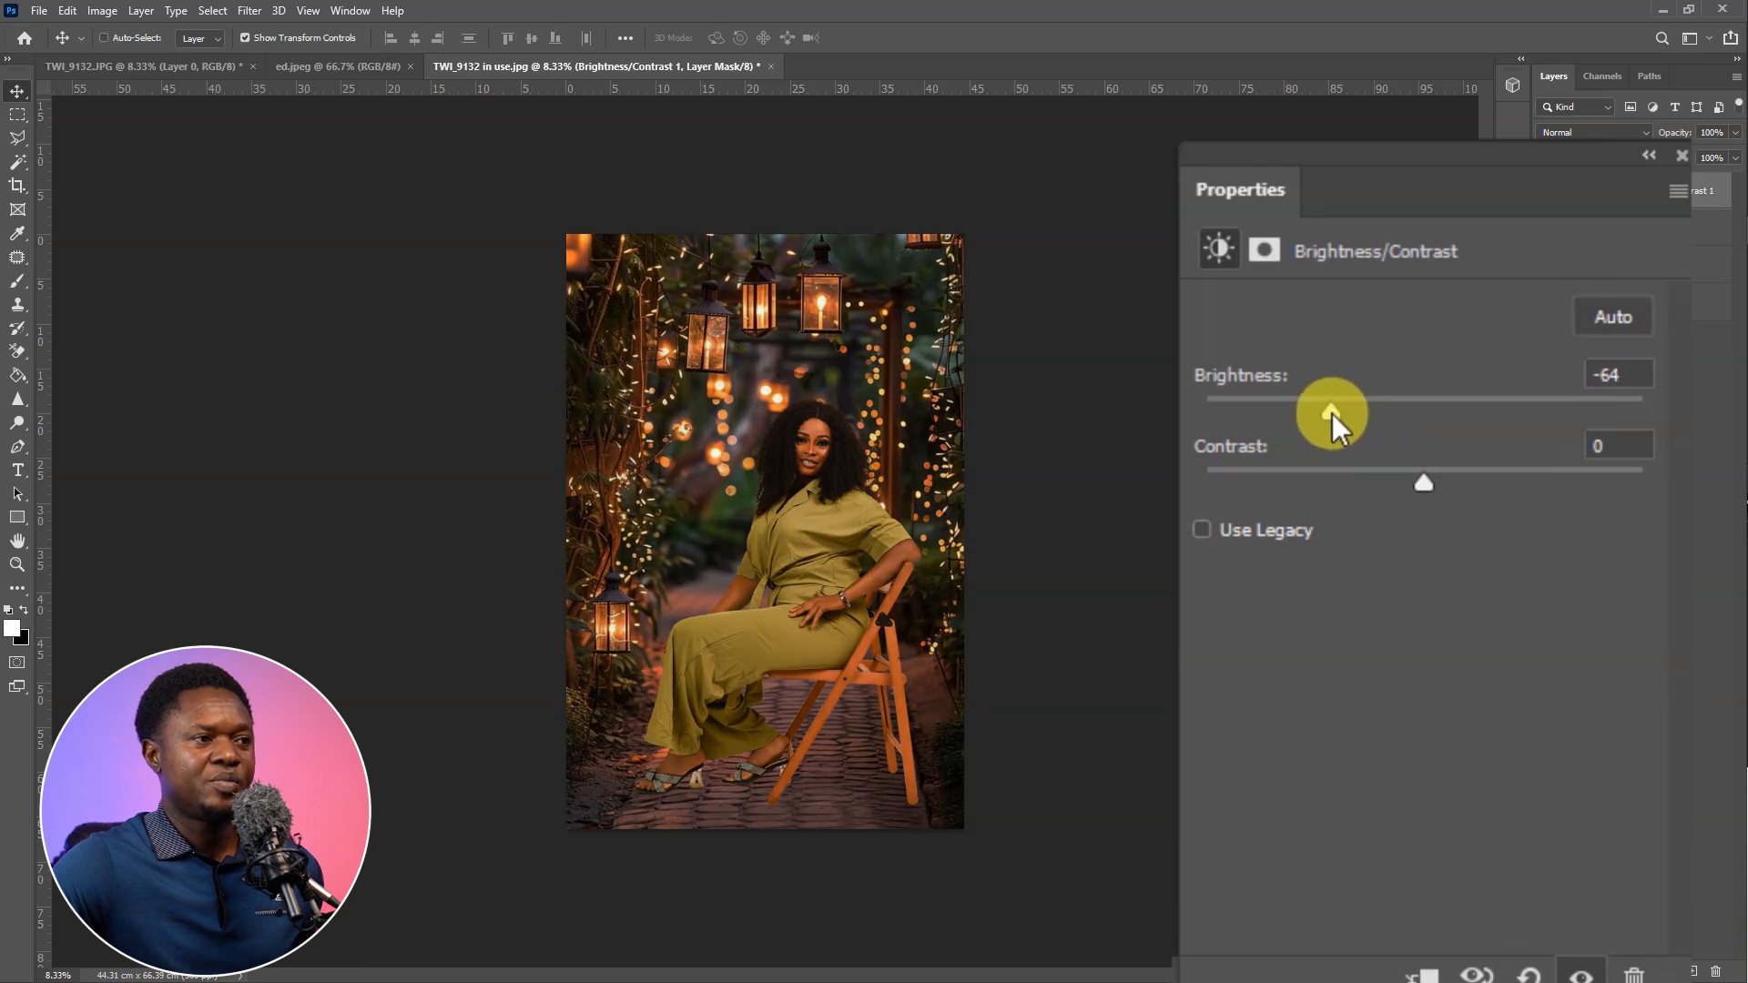
pyautogui.moveTo(1434, 481); pyautogui.dragTo(1483, 491)
pyautogui.moveTo(1541, 373); pyautogui.dragTo(1533, 500)
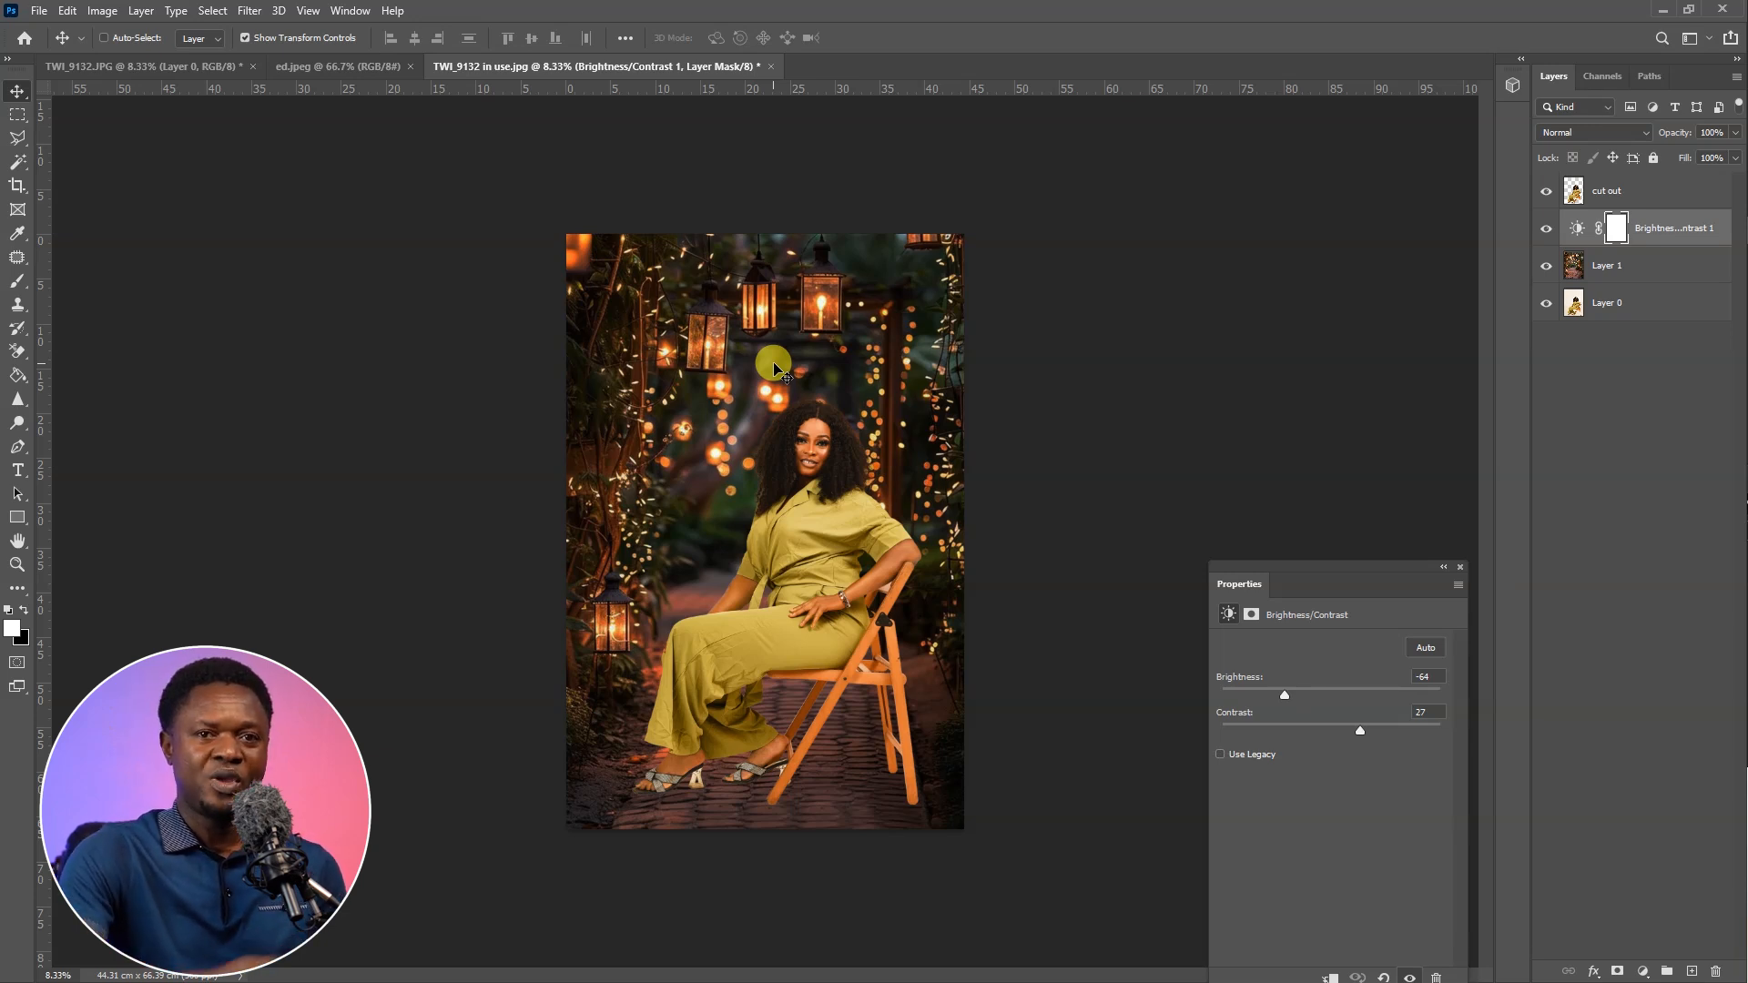
# Target the Brightness/Contrast layer's mask and marquee-select the full-width bottom strip of the picture, from her lower trouser legs down
pyautogui.click(1616, 227)
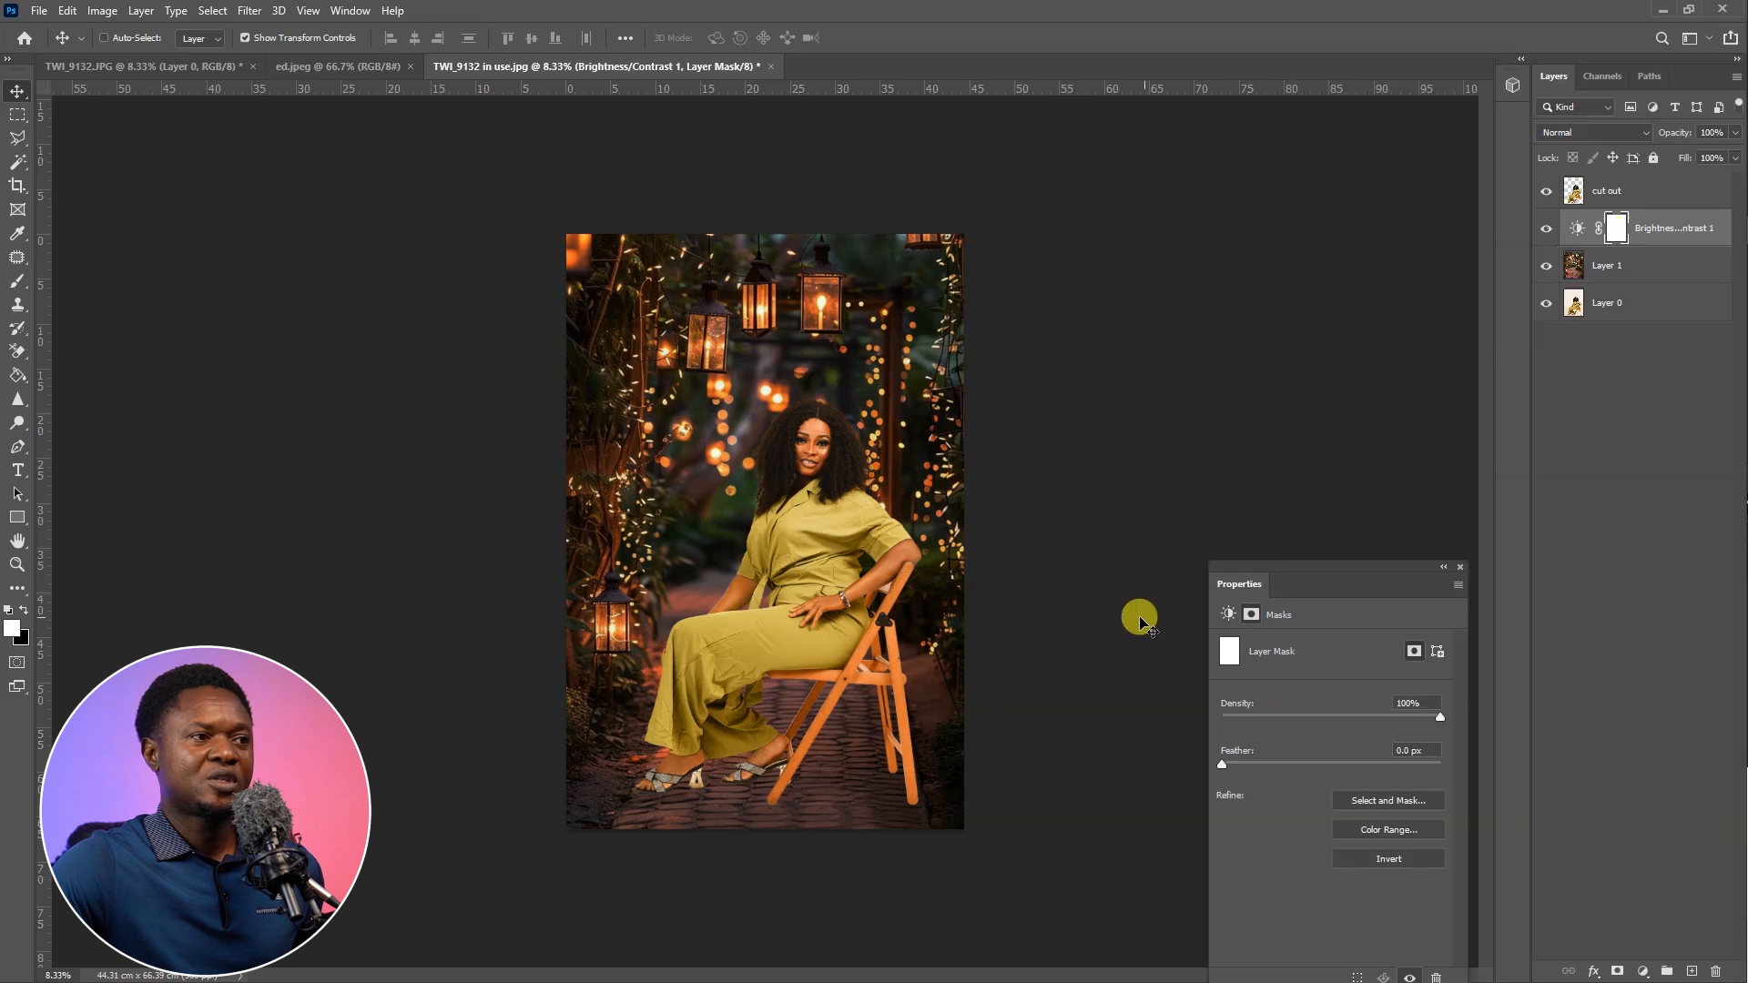
pyautogui.click(17, 116)
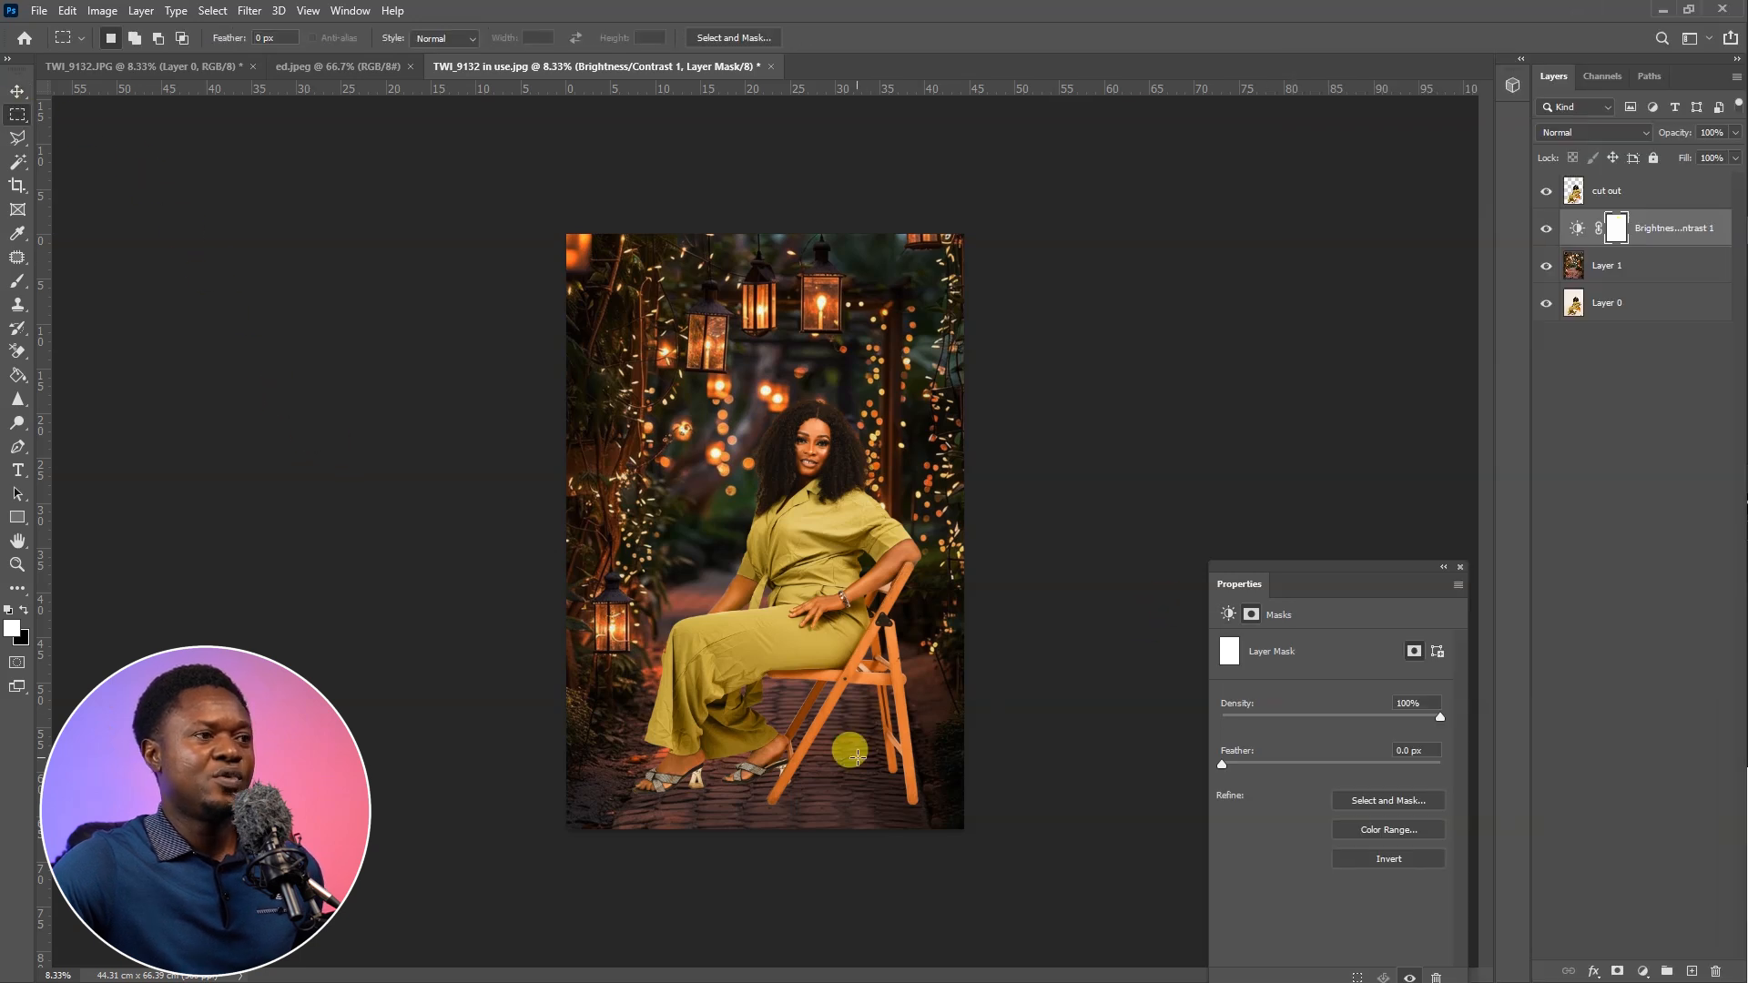
pyautogui.moveTo(631, 767); pyautogui.dragTo(554, 714)
# Feather the bottom strip selection by 200 pixels, clear it from the Brightness/Contrast mask, and deselect
pyautogui.rightClick(724, 742)
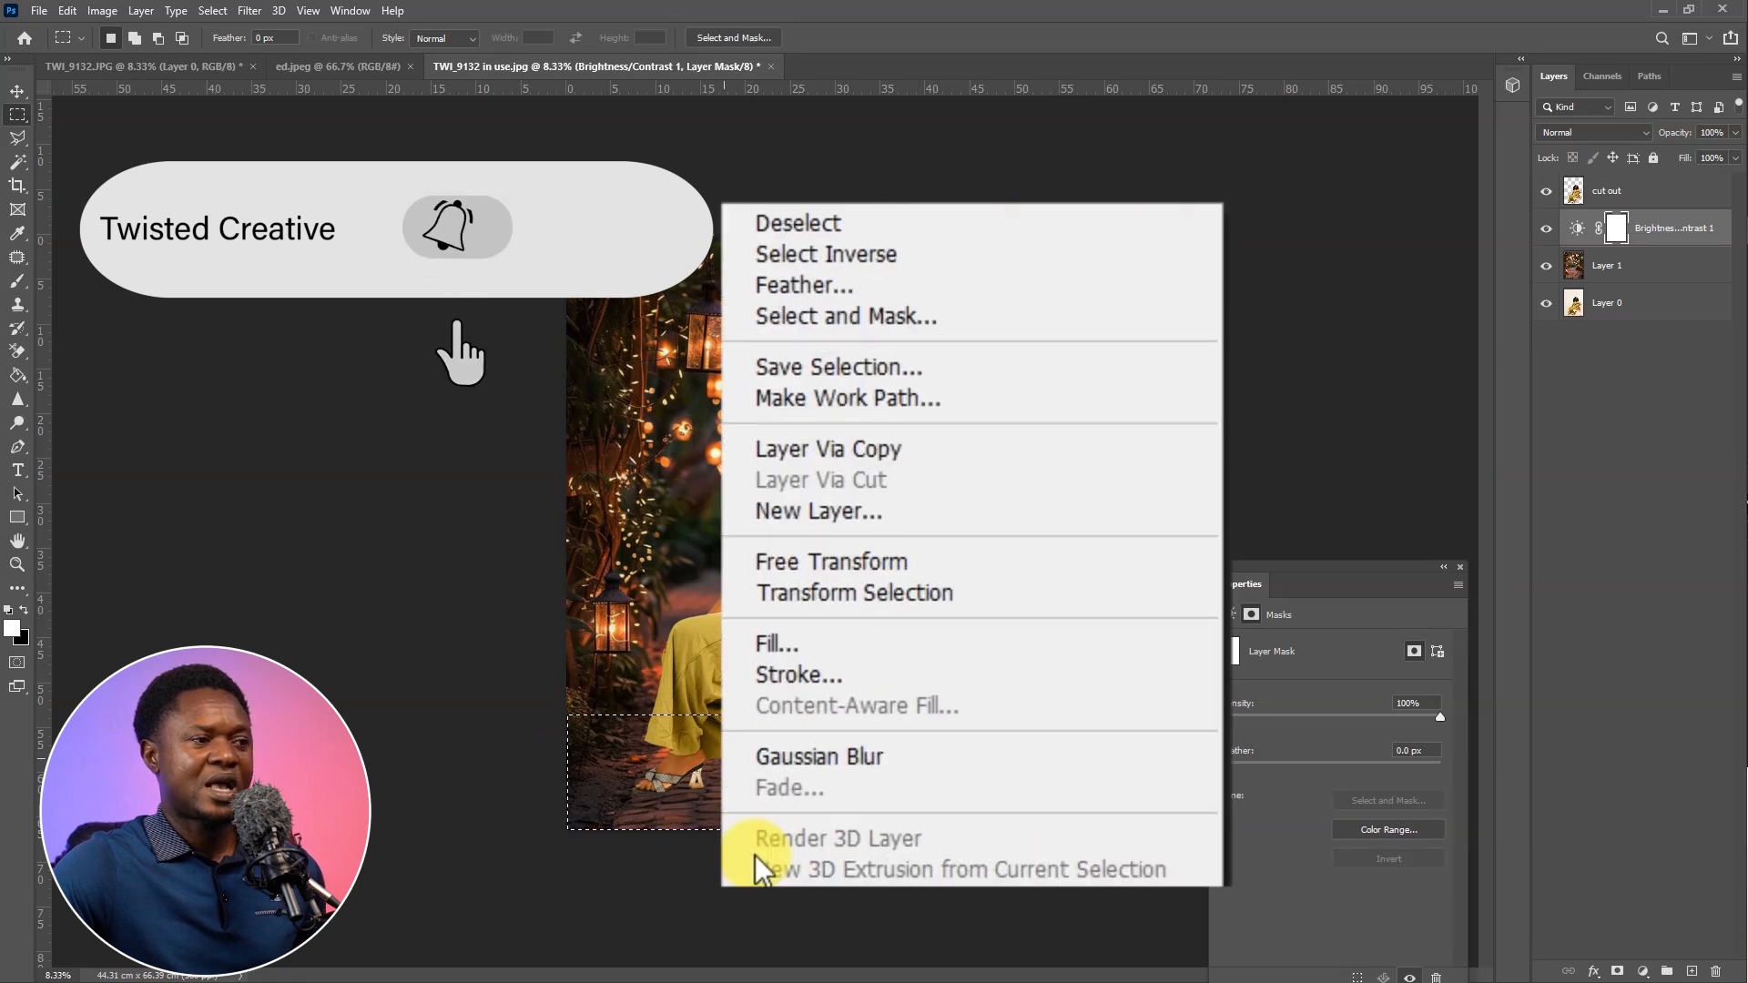
pyautogui.click(801, 285)
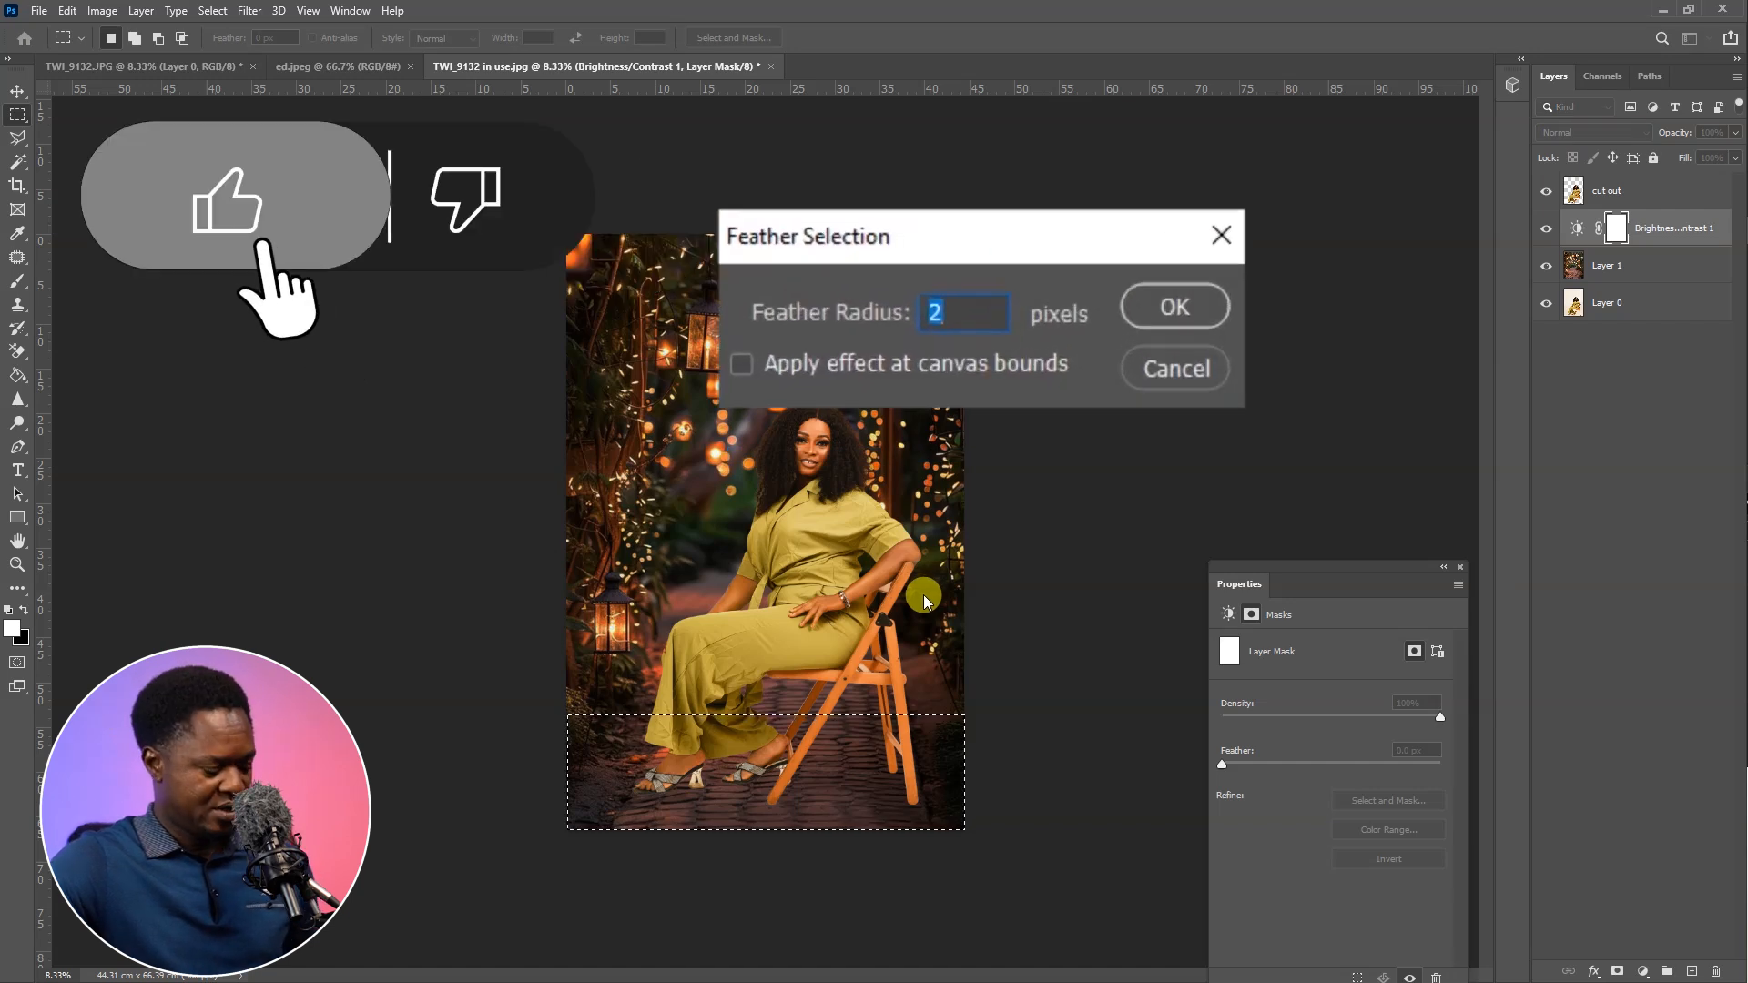
pyautogui.write('200')
pyautogui.press('Return')
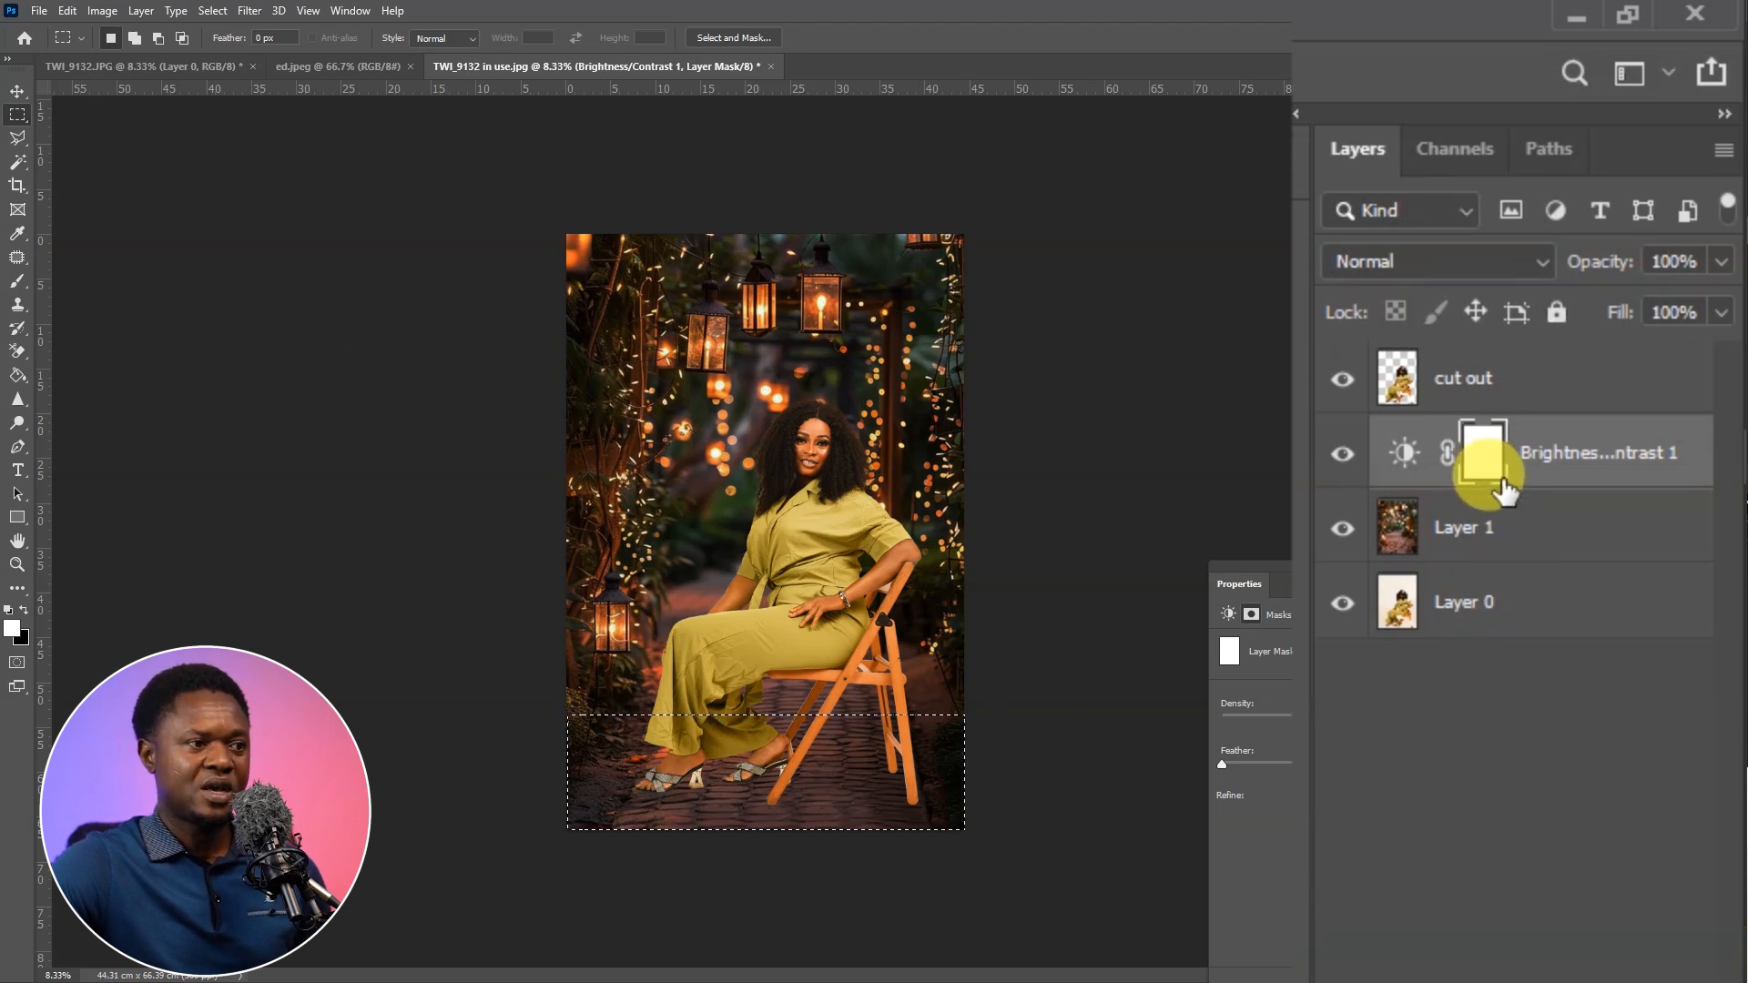
pyautogui.press('Delete')
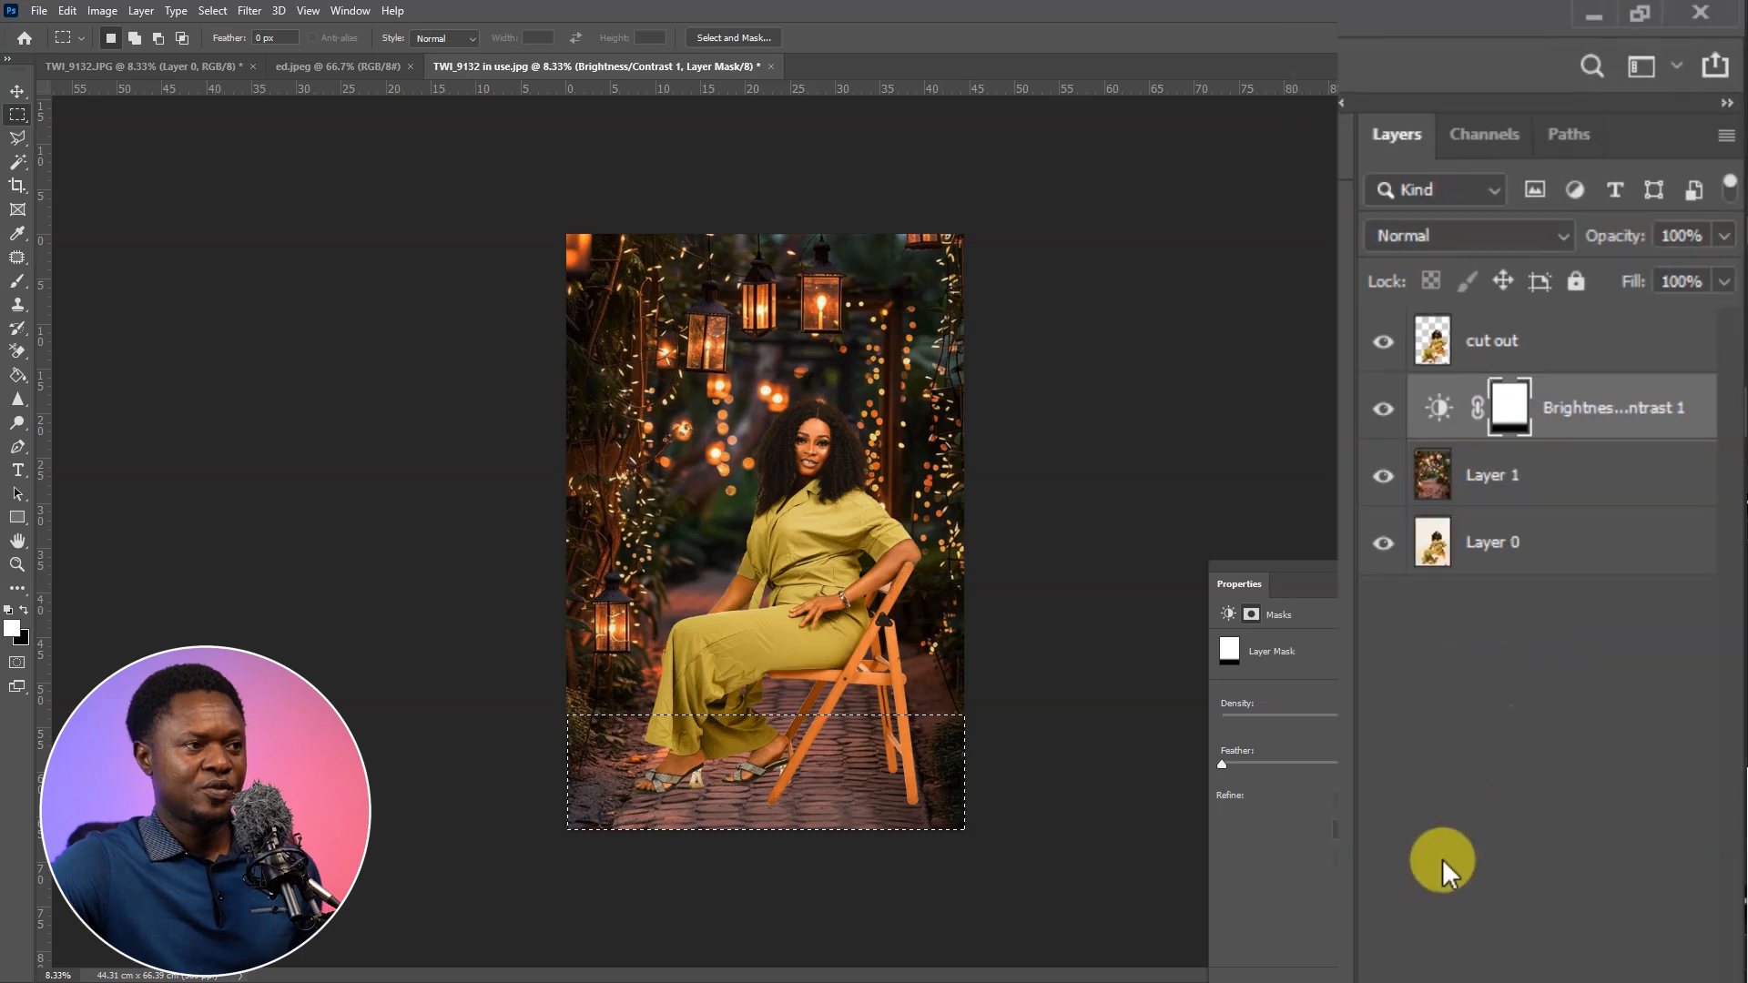
pyautogui.hotkey('ctrl', 'd')
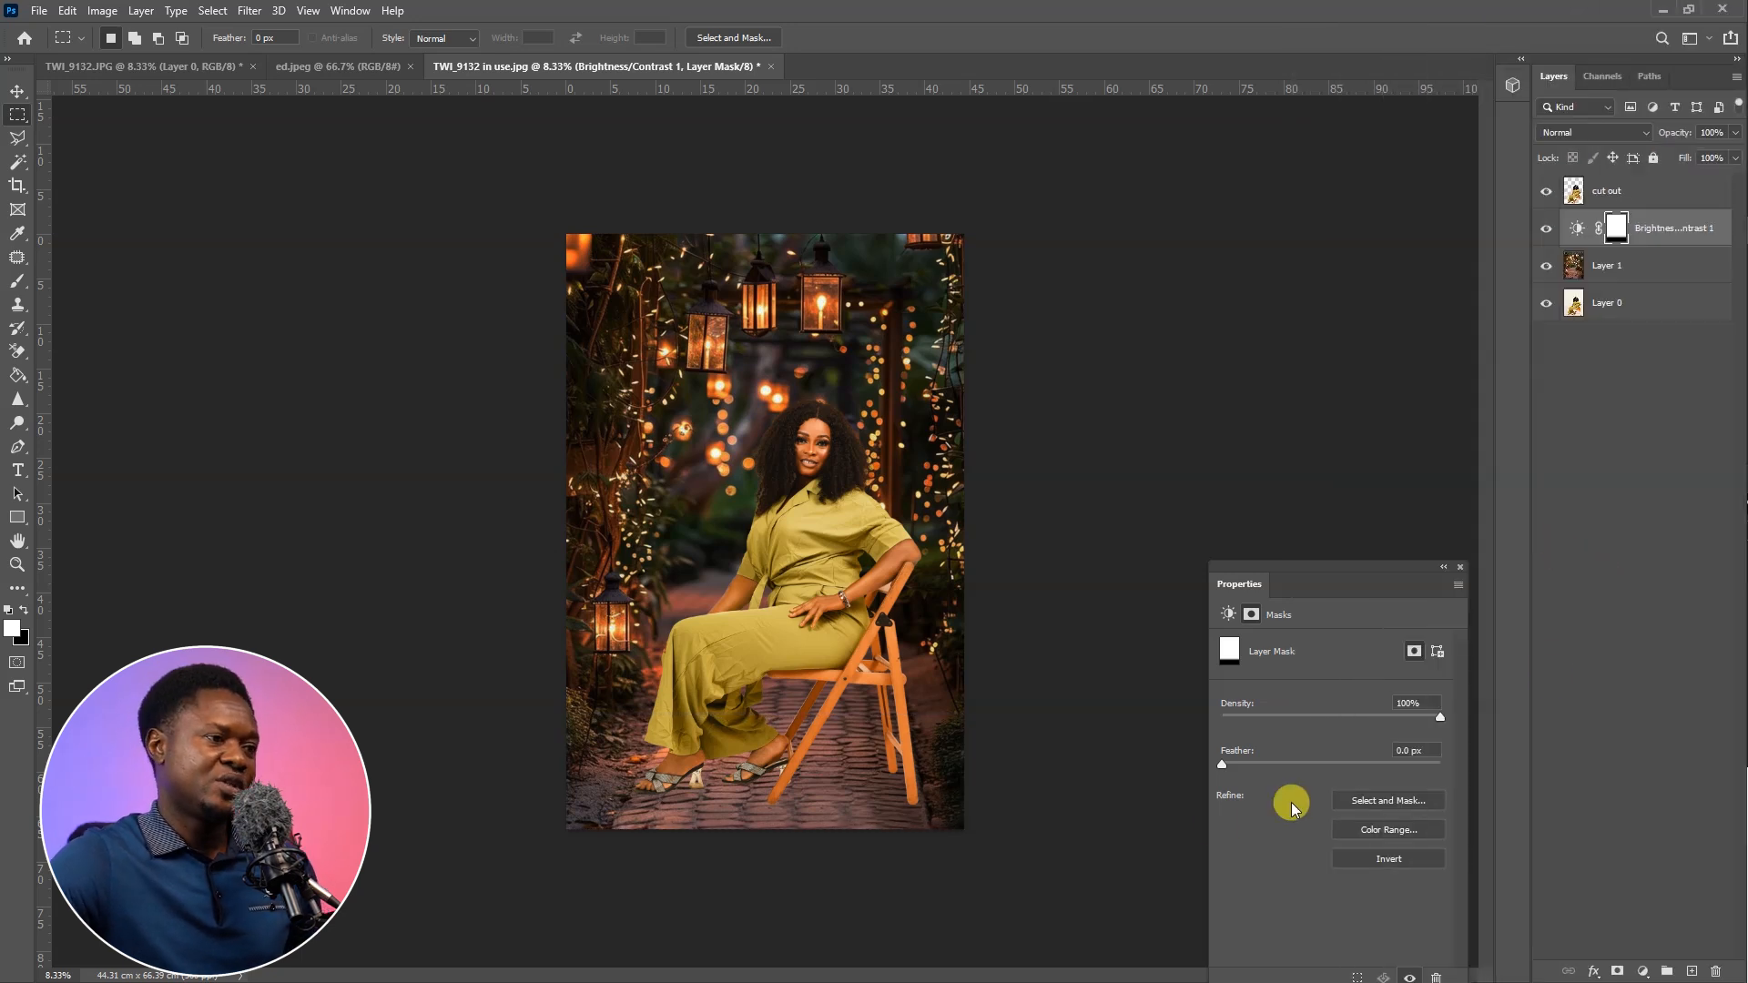
# Examine how the woman, the chair and the paved floor blend with the darkened garden at different magnifications
pyautogui.hotkey('ctrl', '+')
pyautogui.hotkey('ctrl', '+')
pyautogui.moveTo(946, 794); pyautogui.dragTo(892, 730)
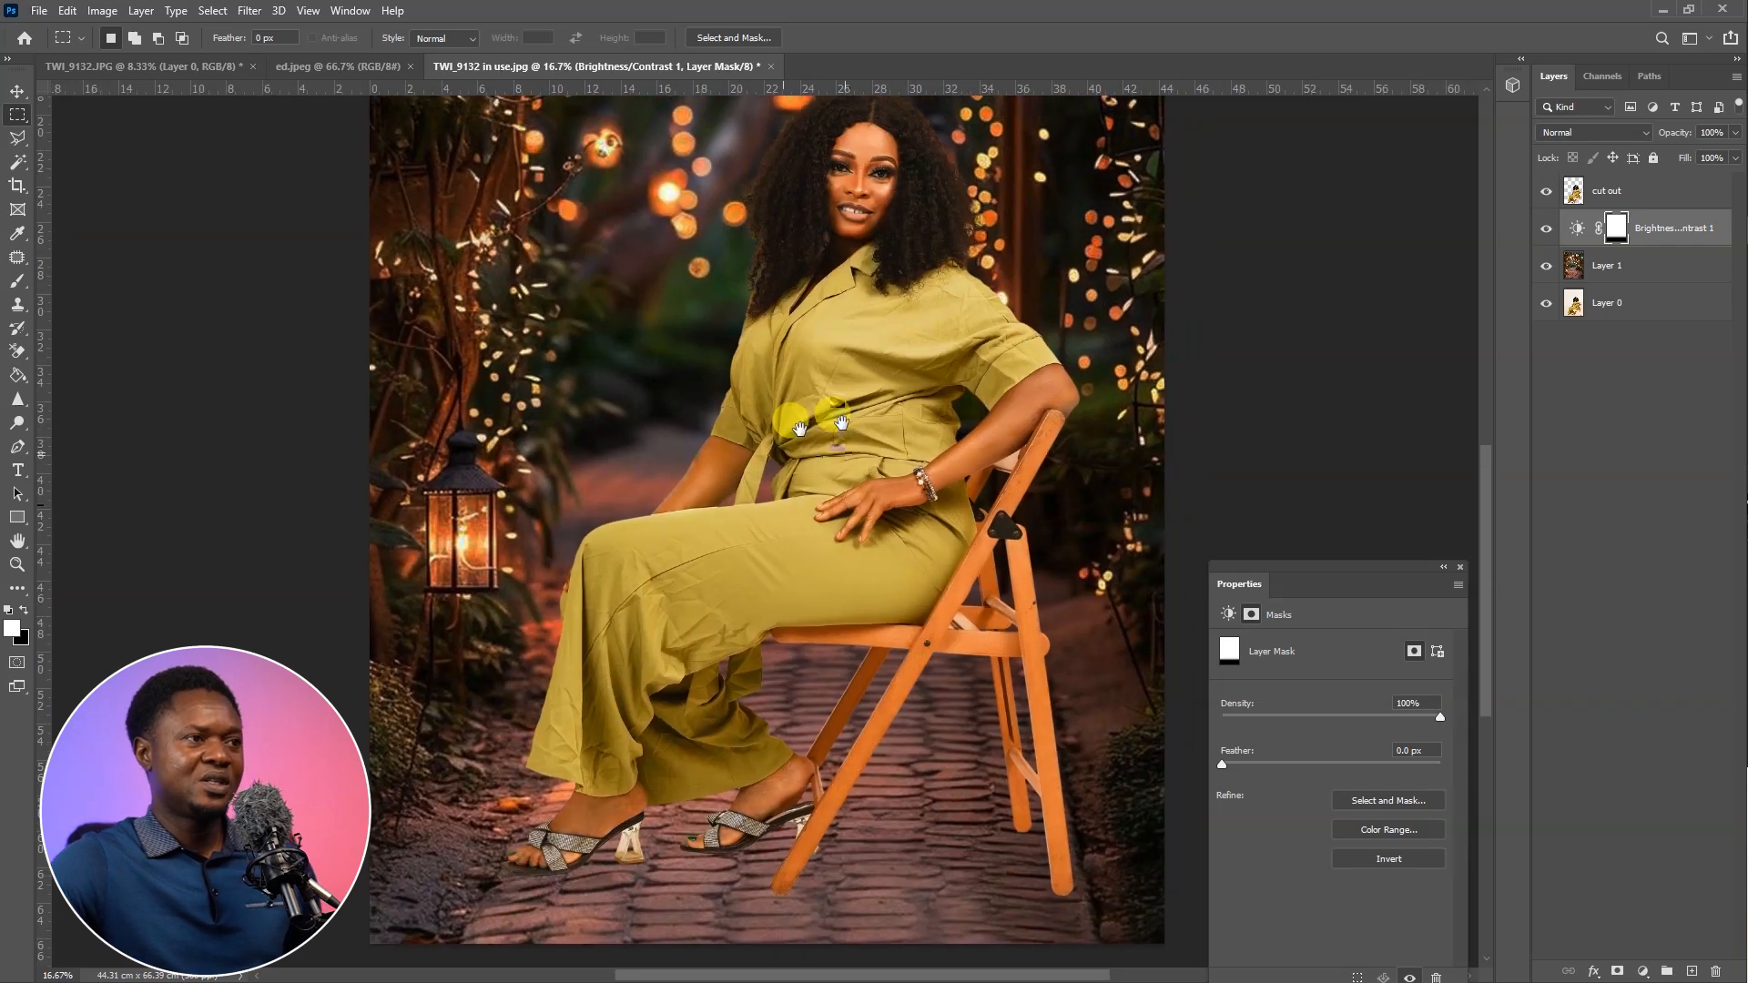
pyautogui.hotkey('ctrl', '-')
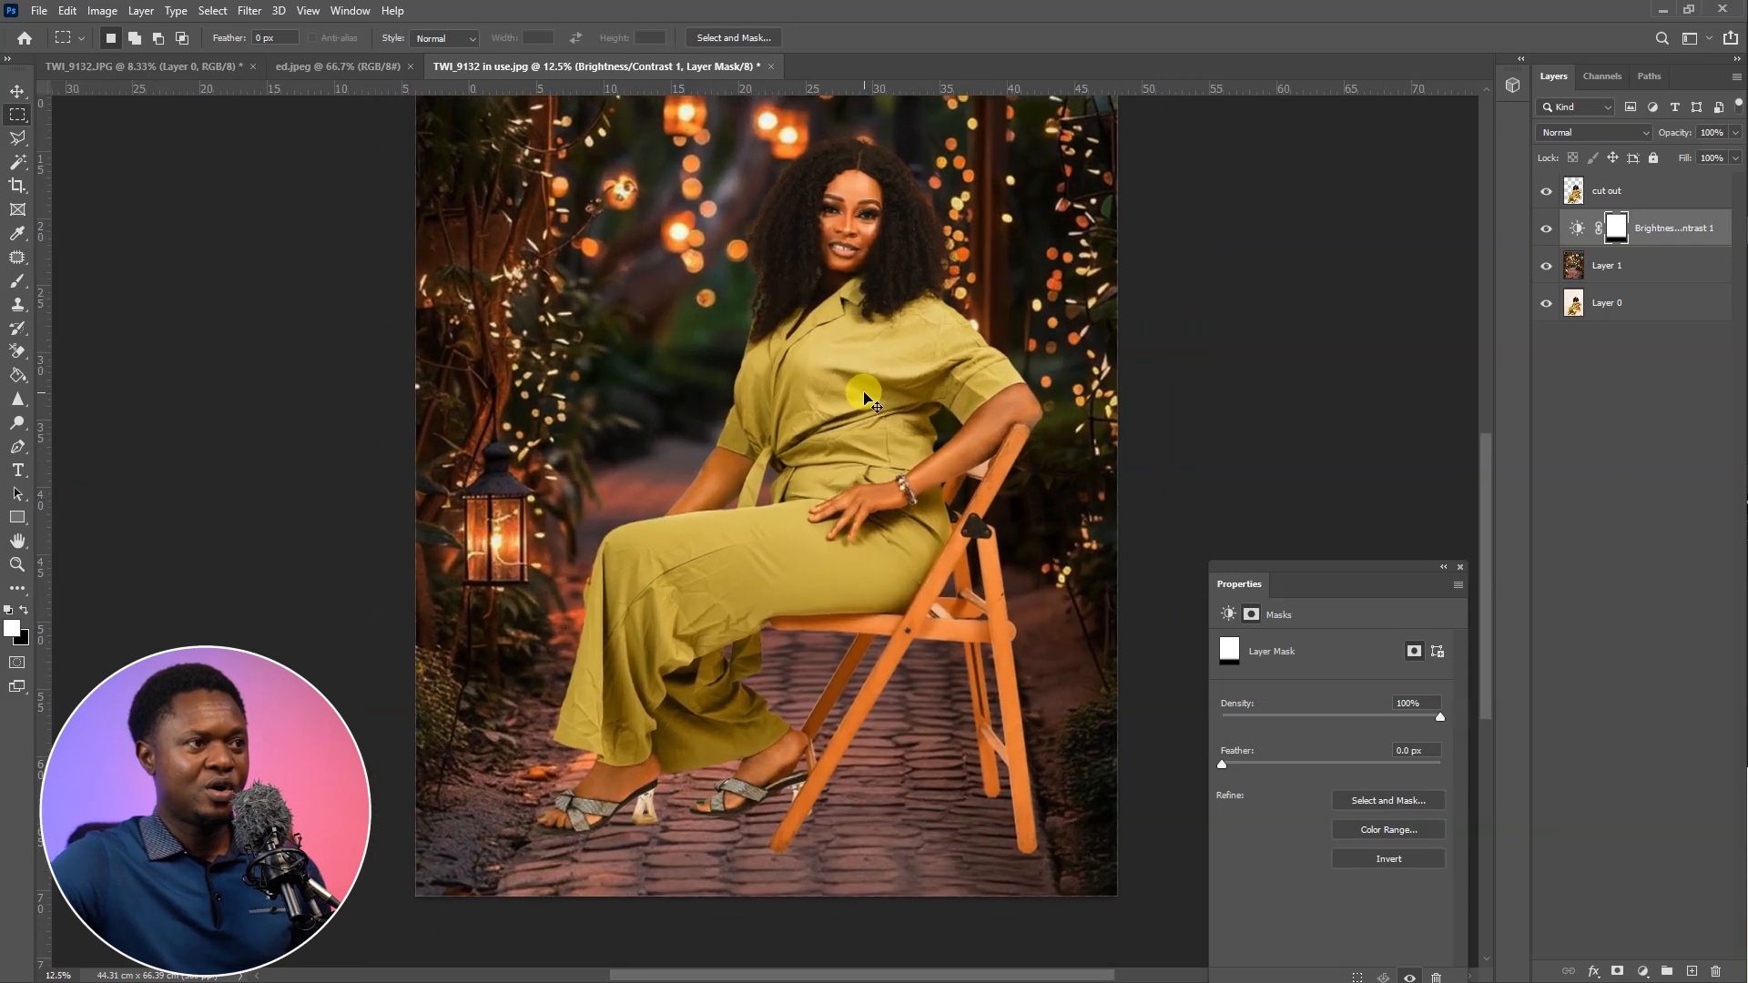
pyautogui.hotkey('ctrl', '+')
pyautogui.hotkey('ctrl', '+')
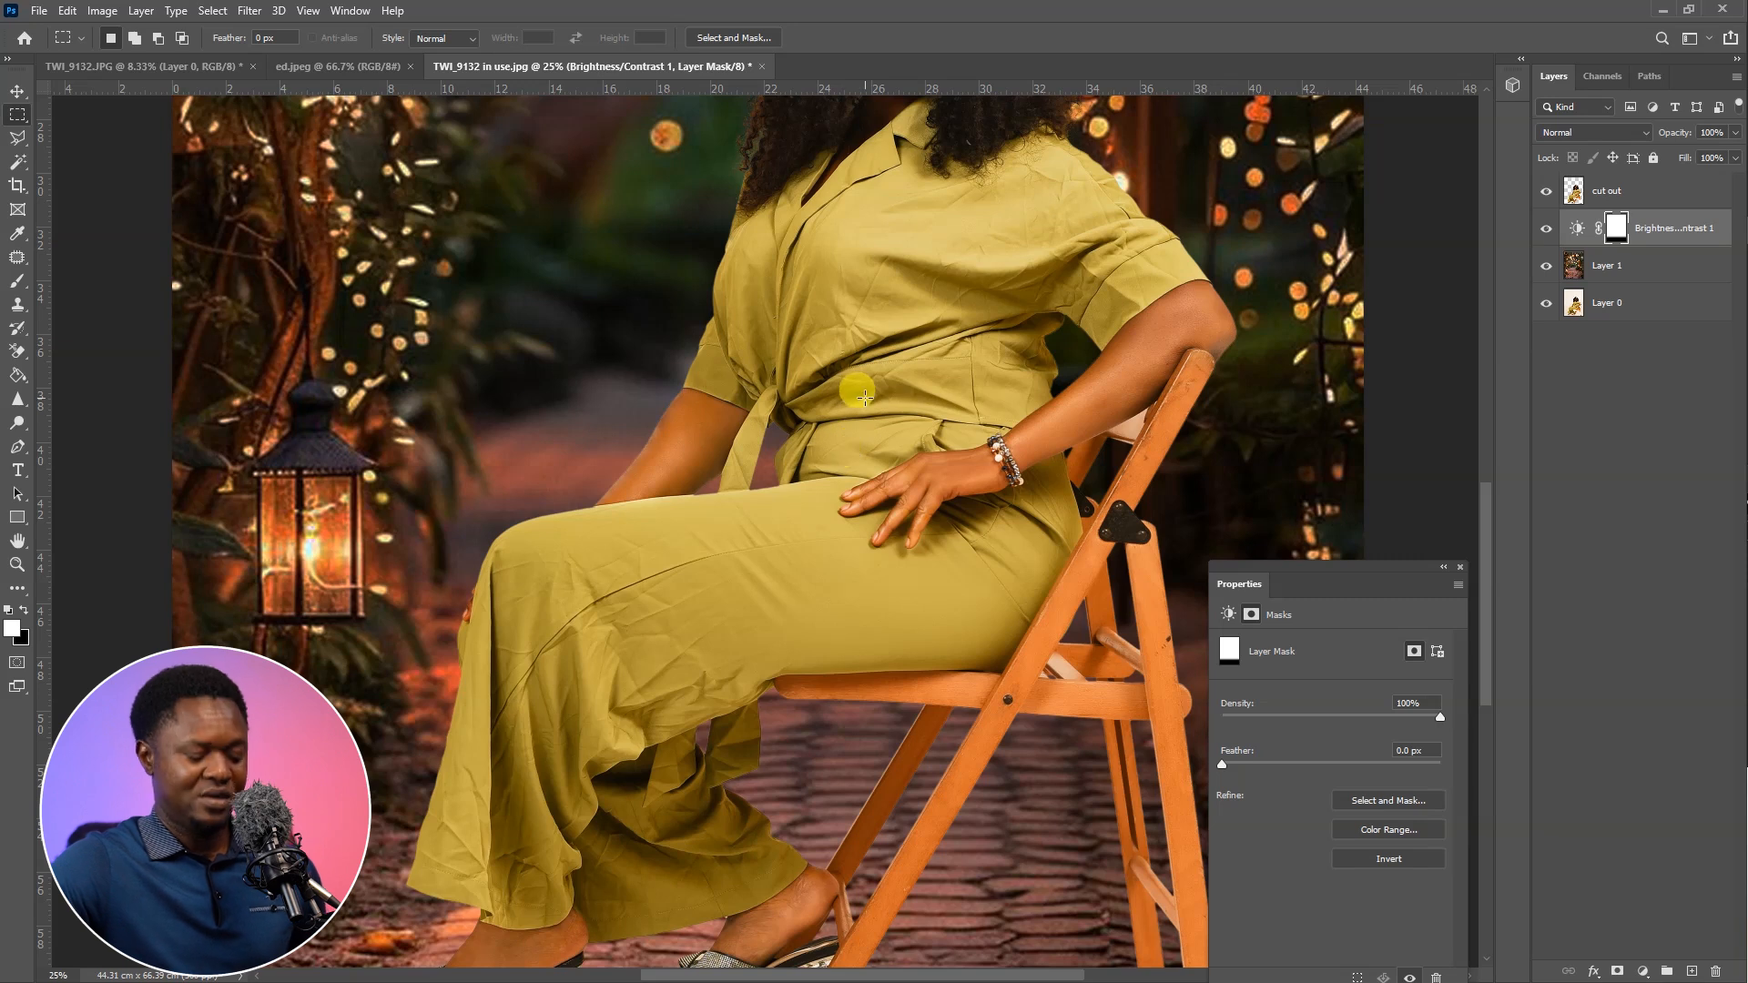
pyautogui.hotkey('ctrl', '-')
pyautogui.hotkey('ctrl', '-')
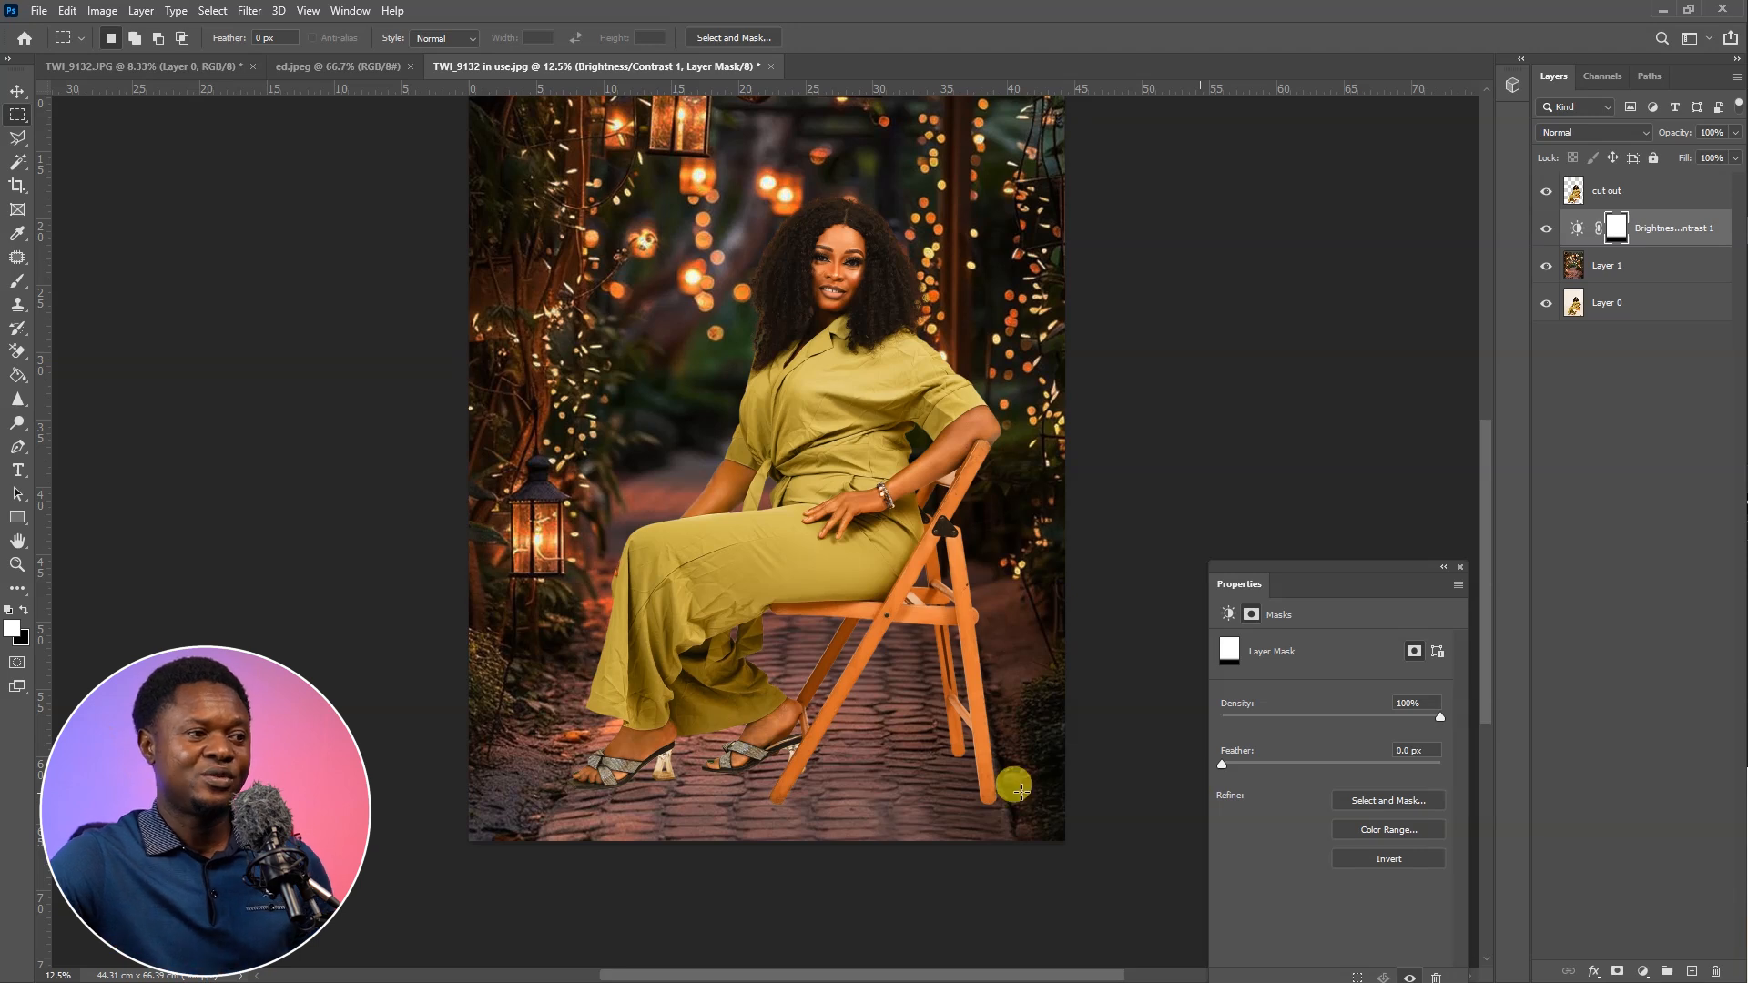
# Ready the Brush with the near-black foreground colour 0f0707 and add an empty layer directly above Layer 1
pyautogui.click(20, 280)
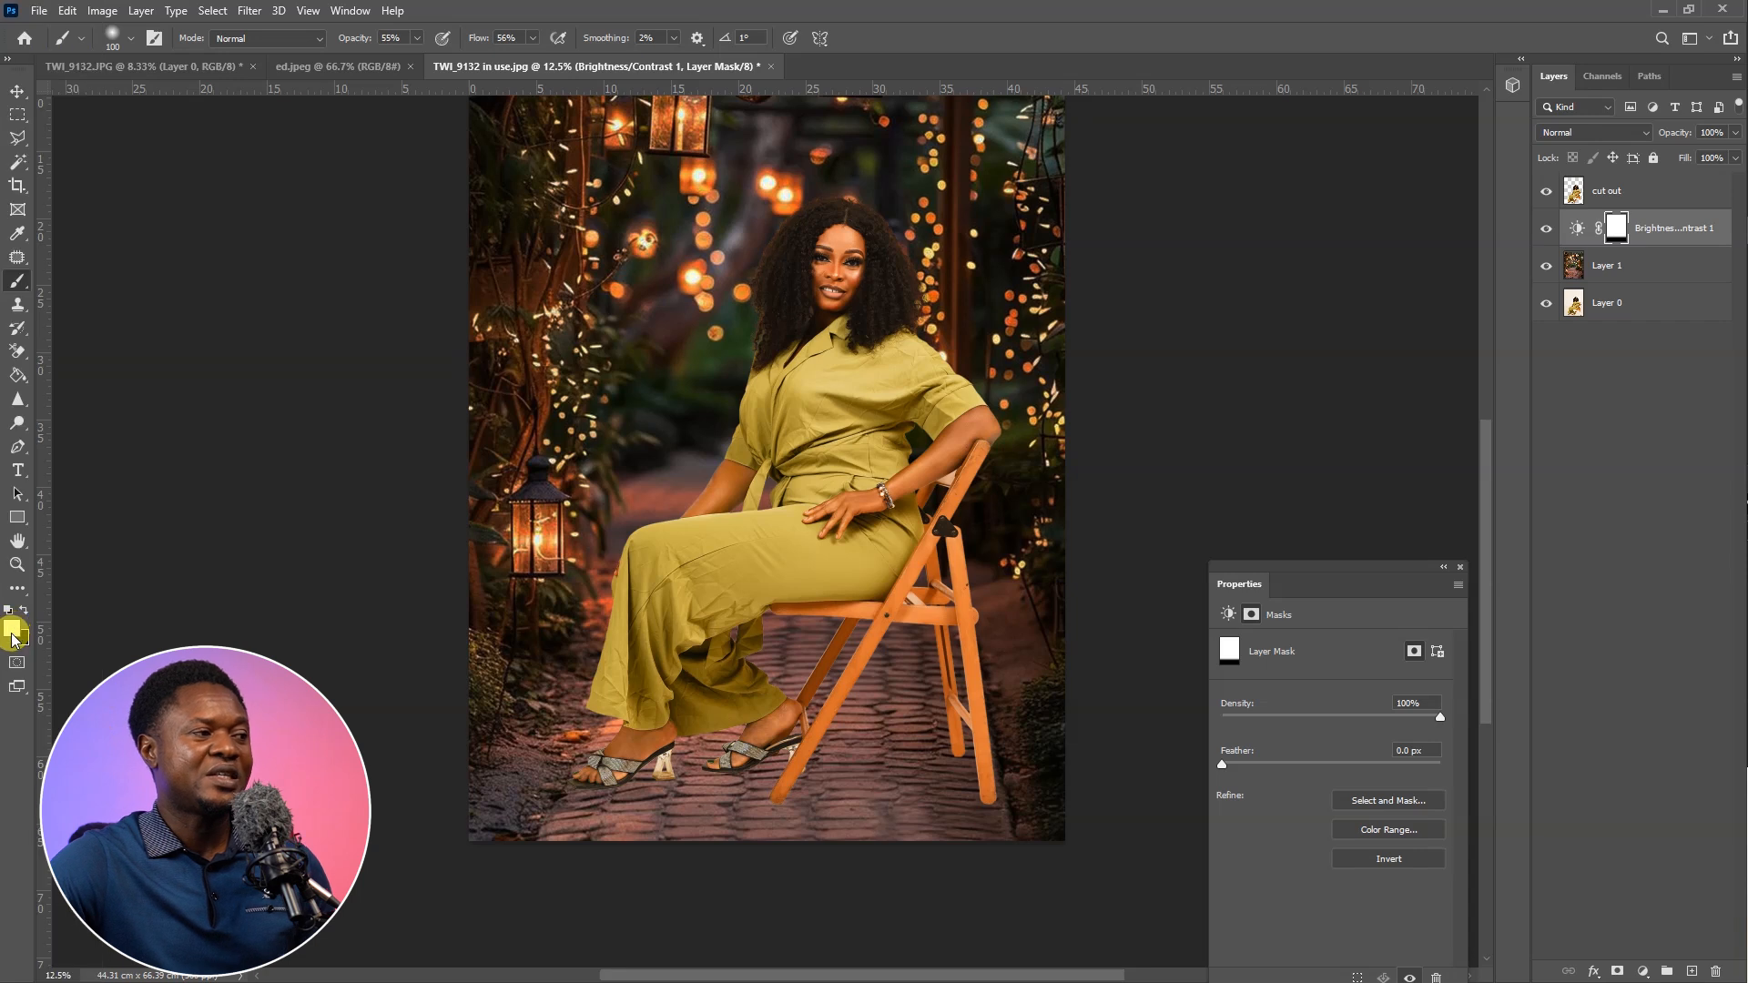
pyautogui.click(12, 628)
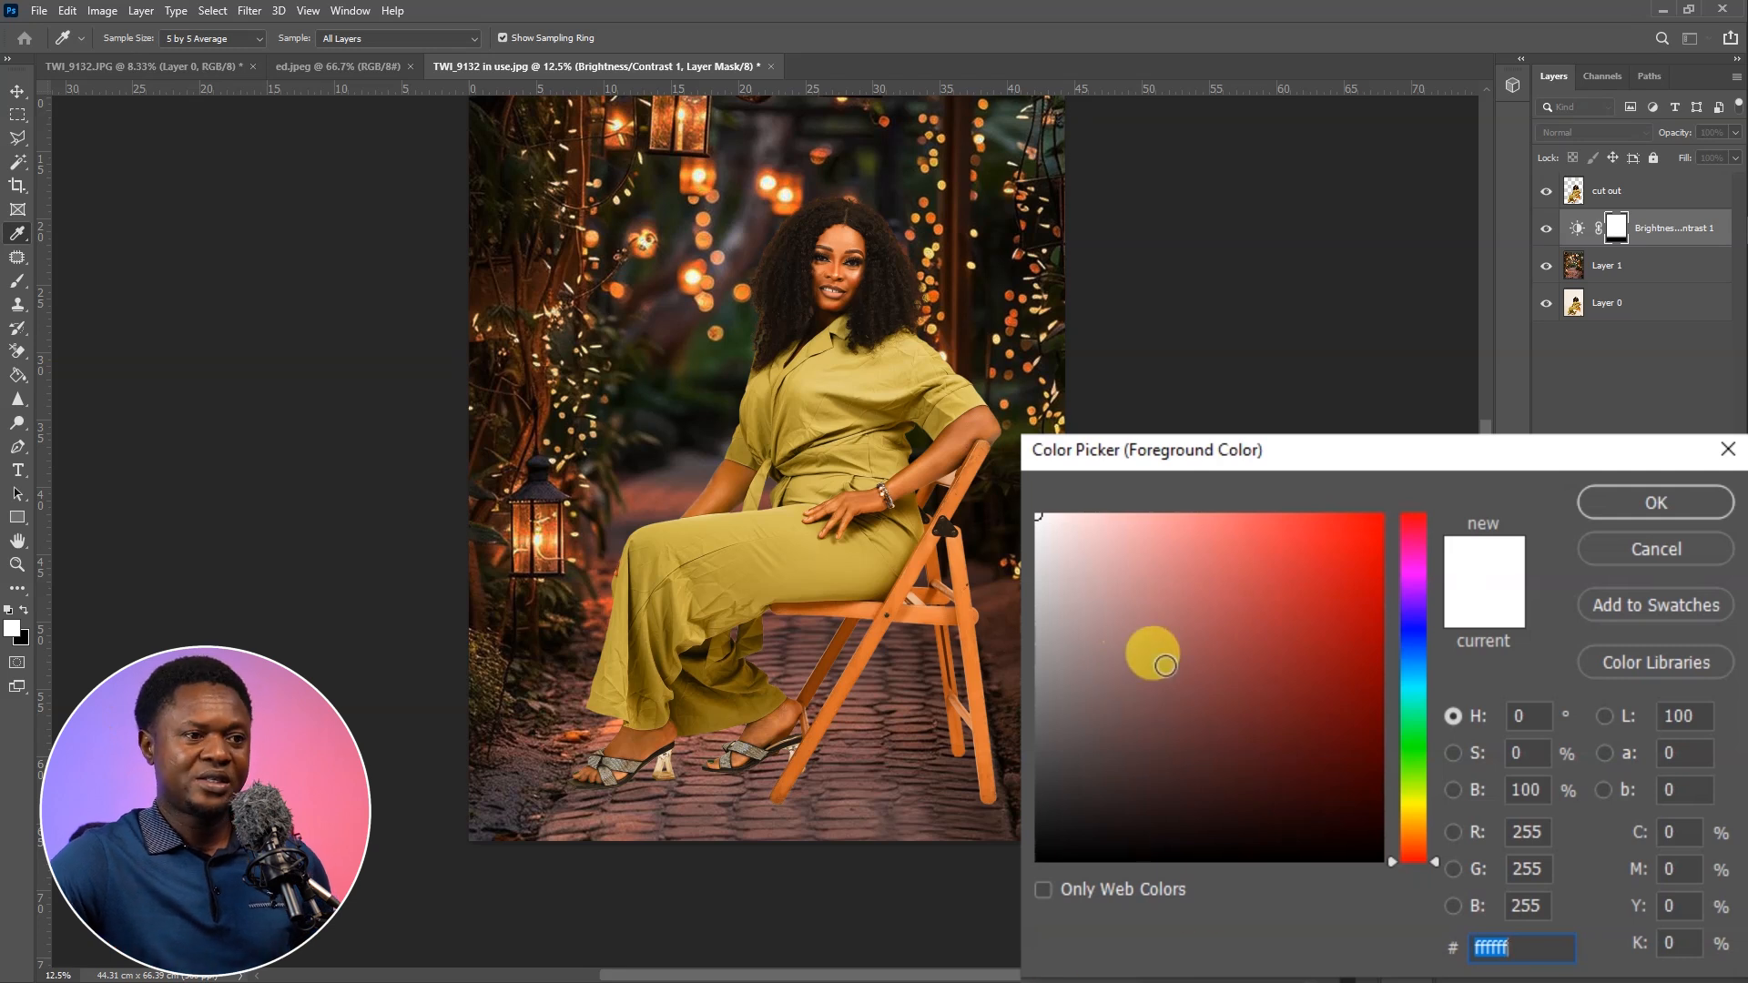
pyautogui.click(938, 723)
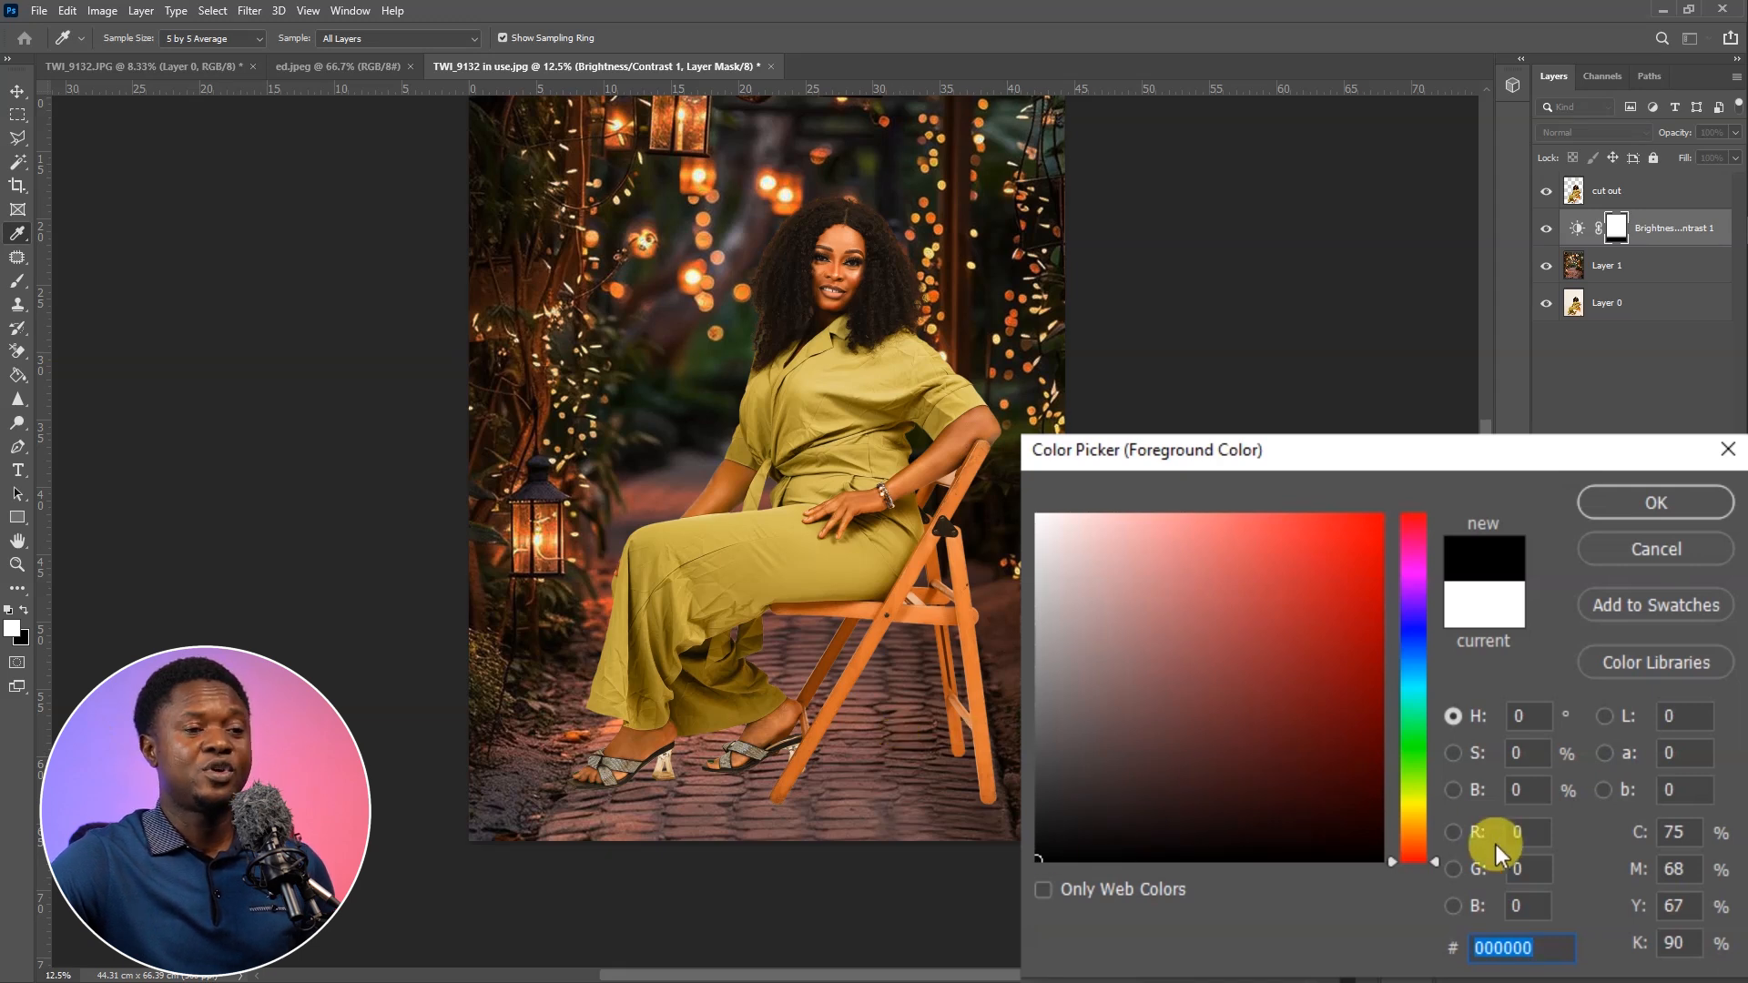
pyautogui.click(1225, 841)
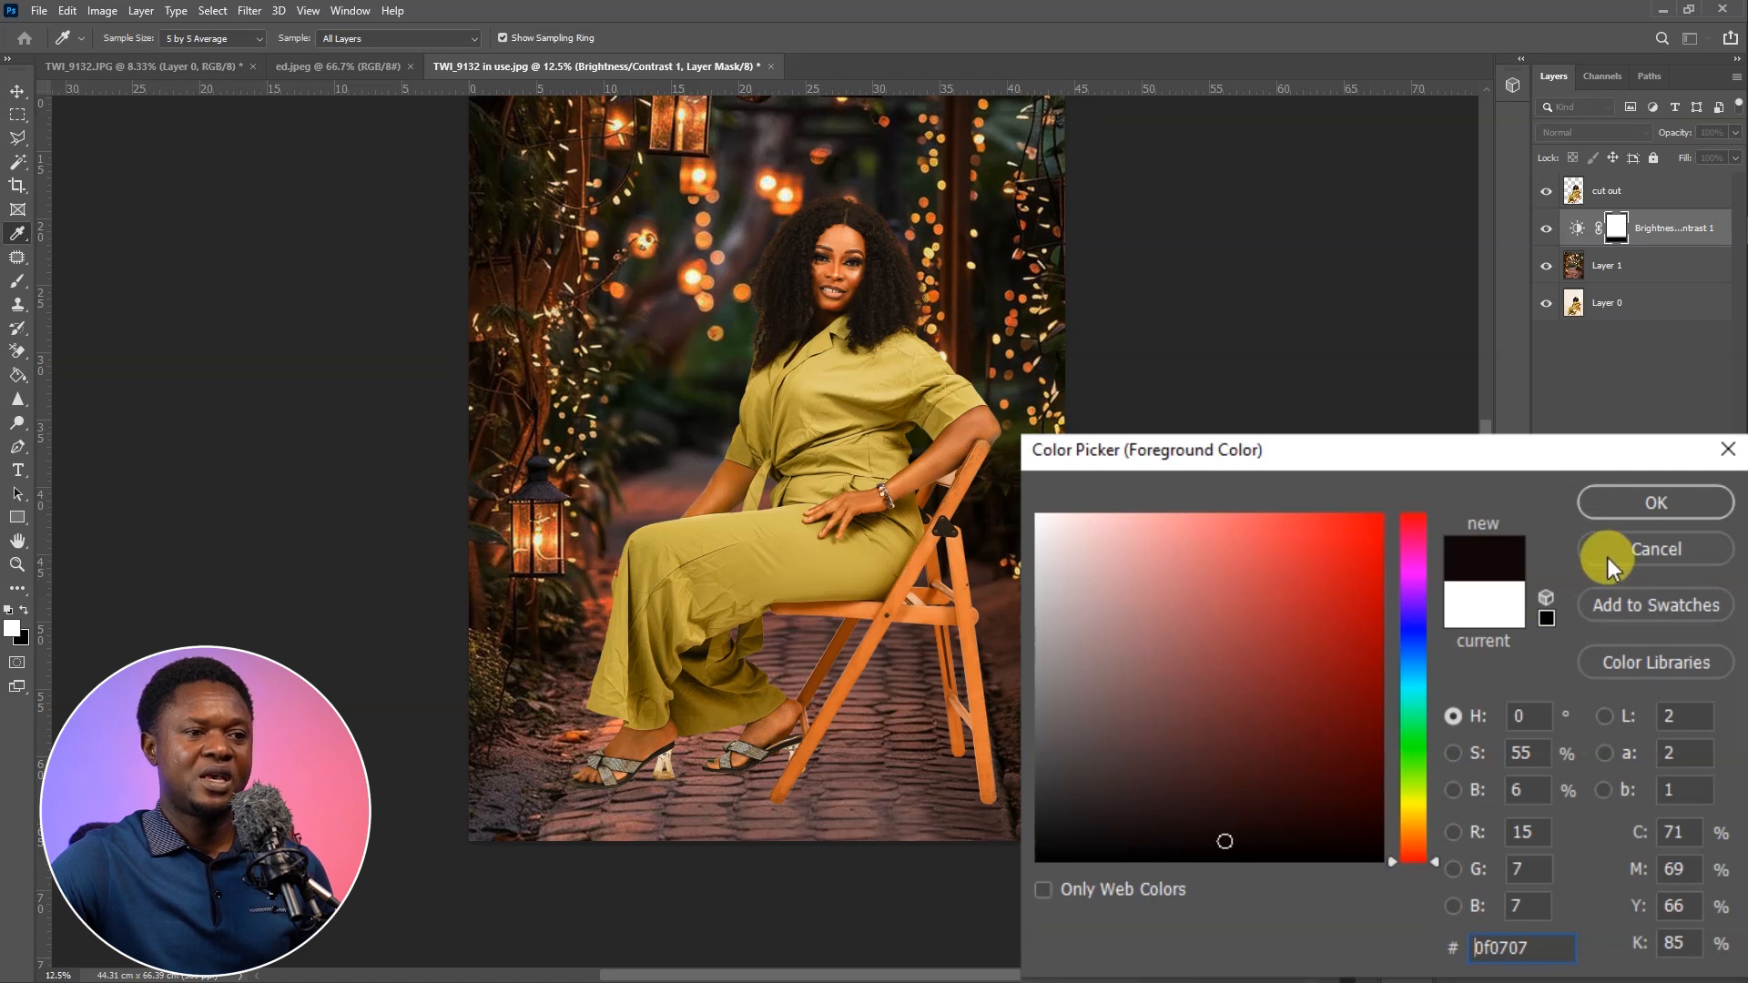
pyautogui.click(1654, 507)
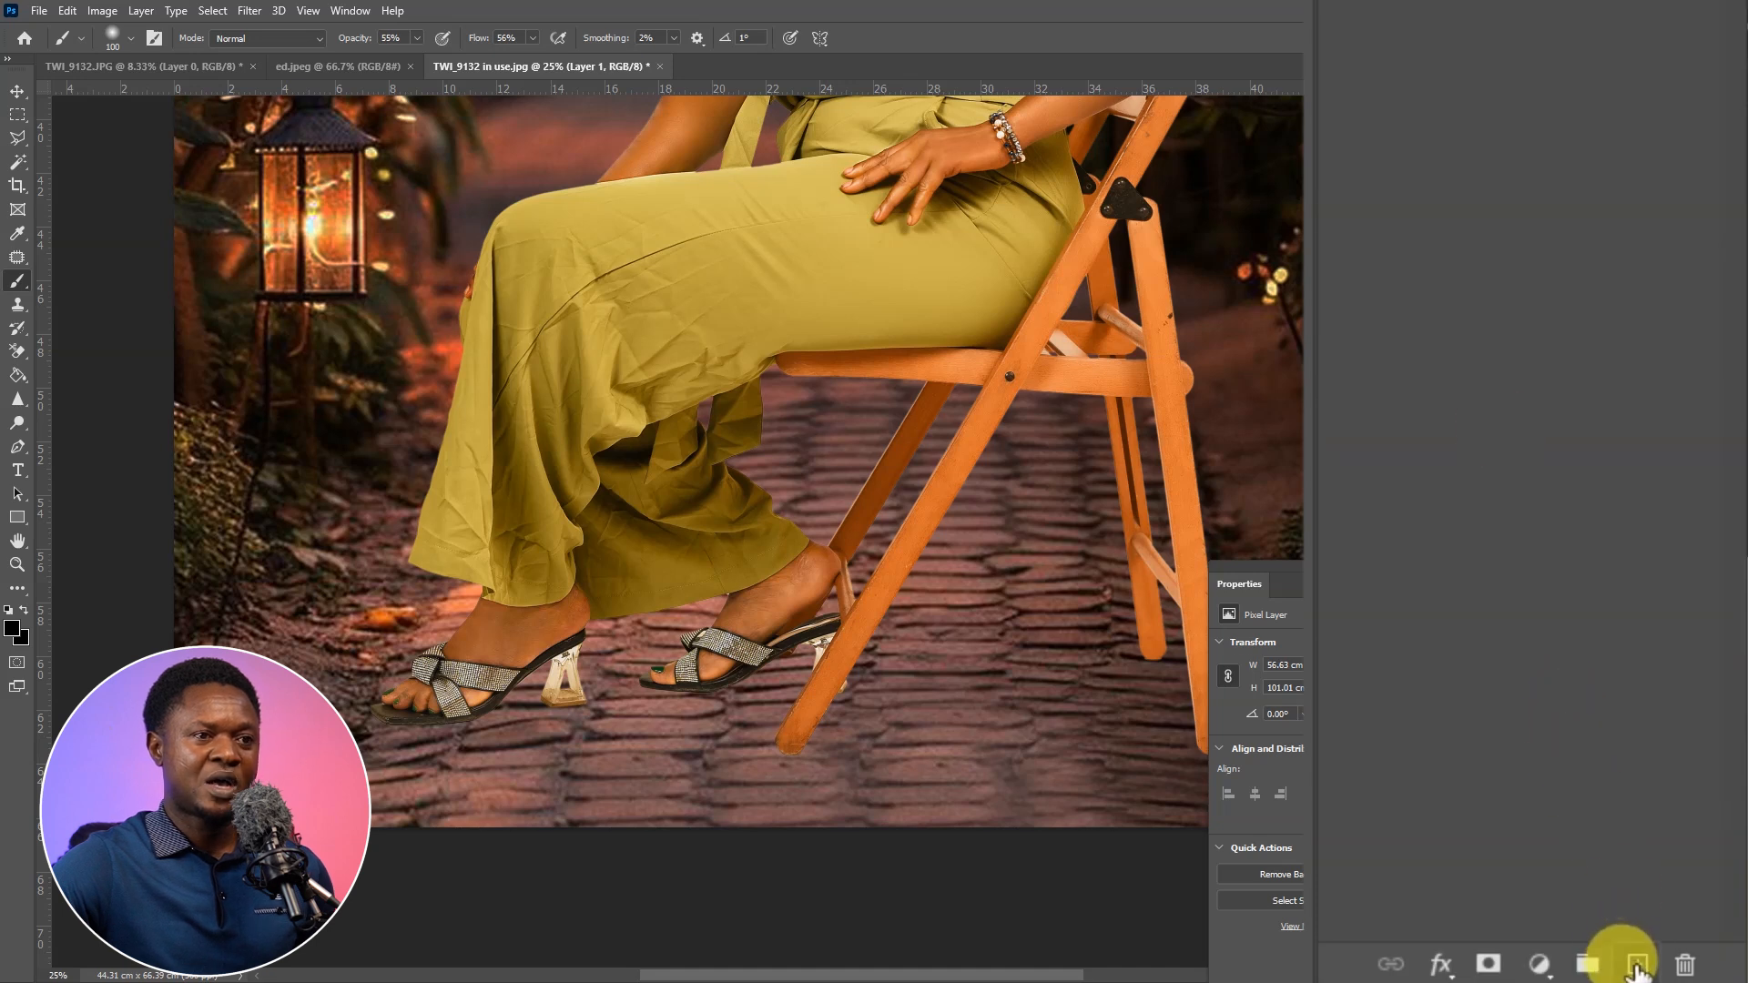
pyautogui.click(1636, 965)
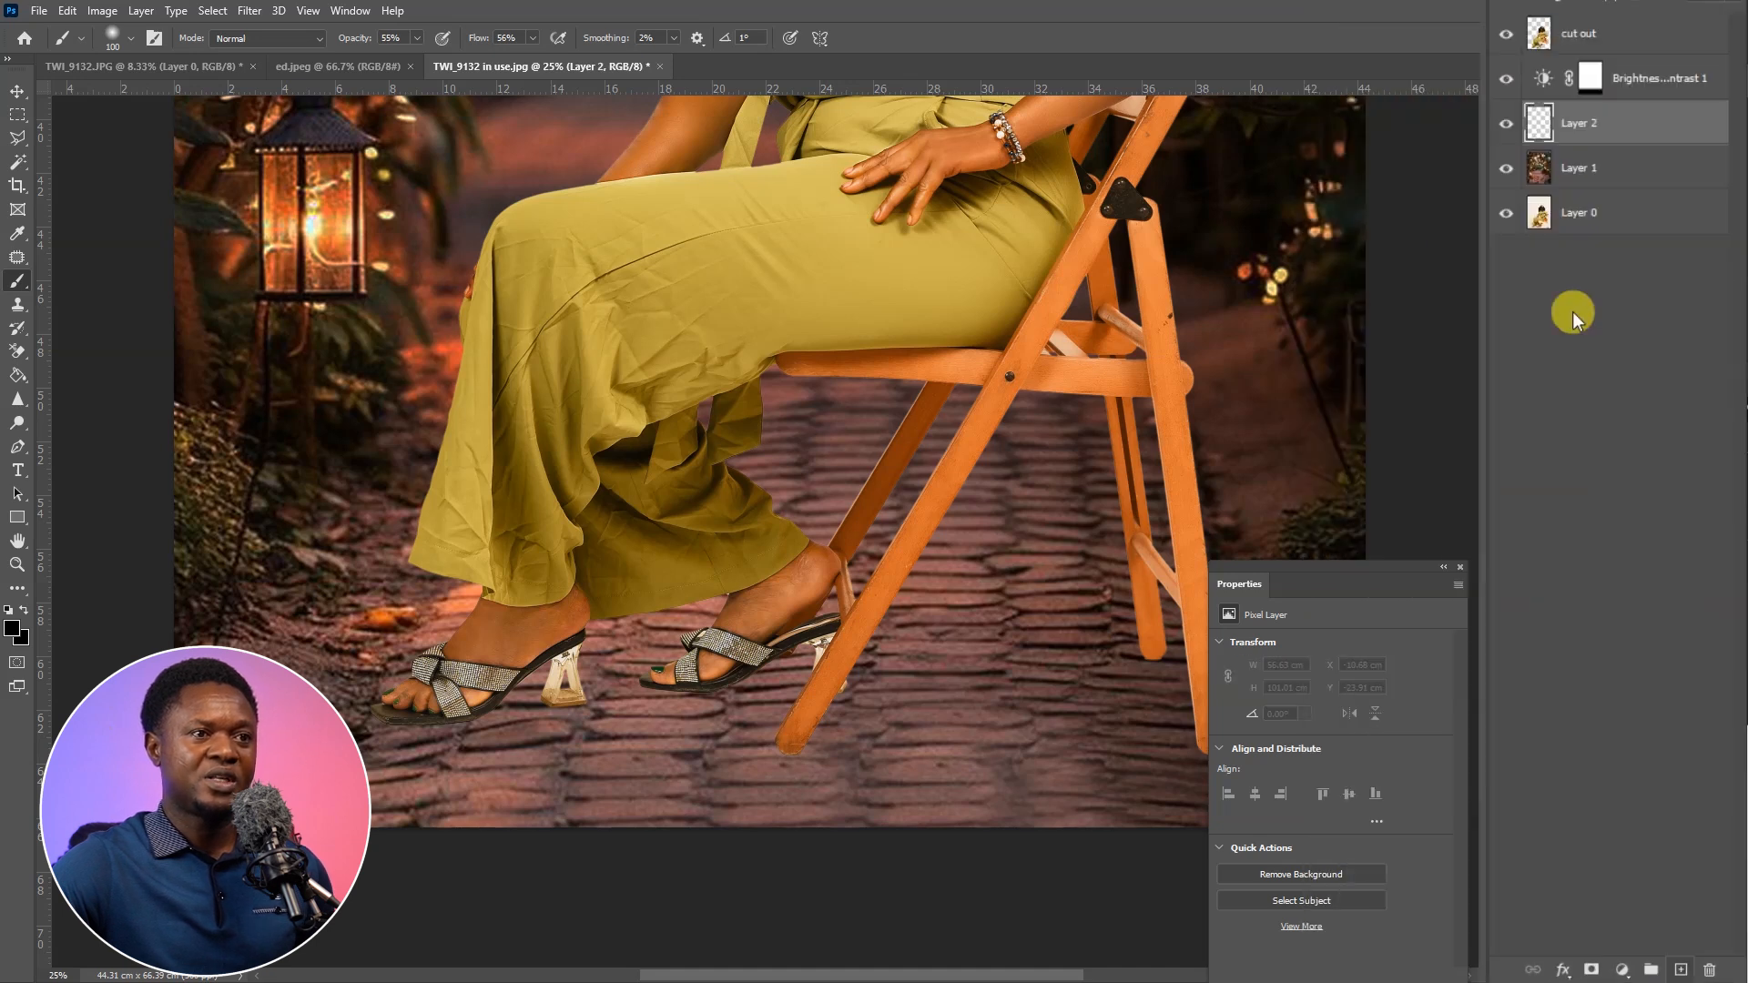
# Outline the ragged tip of the rear right chair leg with a small Polygonal Lasso selection
pyautogui.click(1459, 570)
pyautogui.scroll(3, 1152, 788)
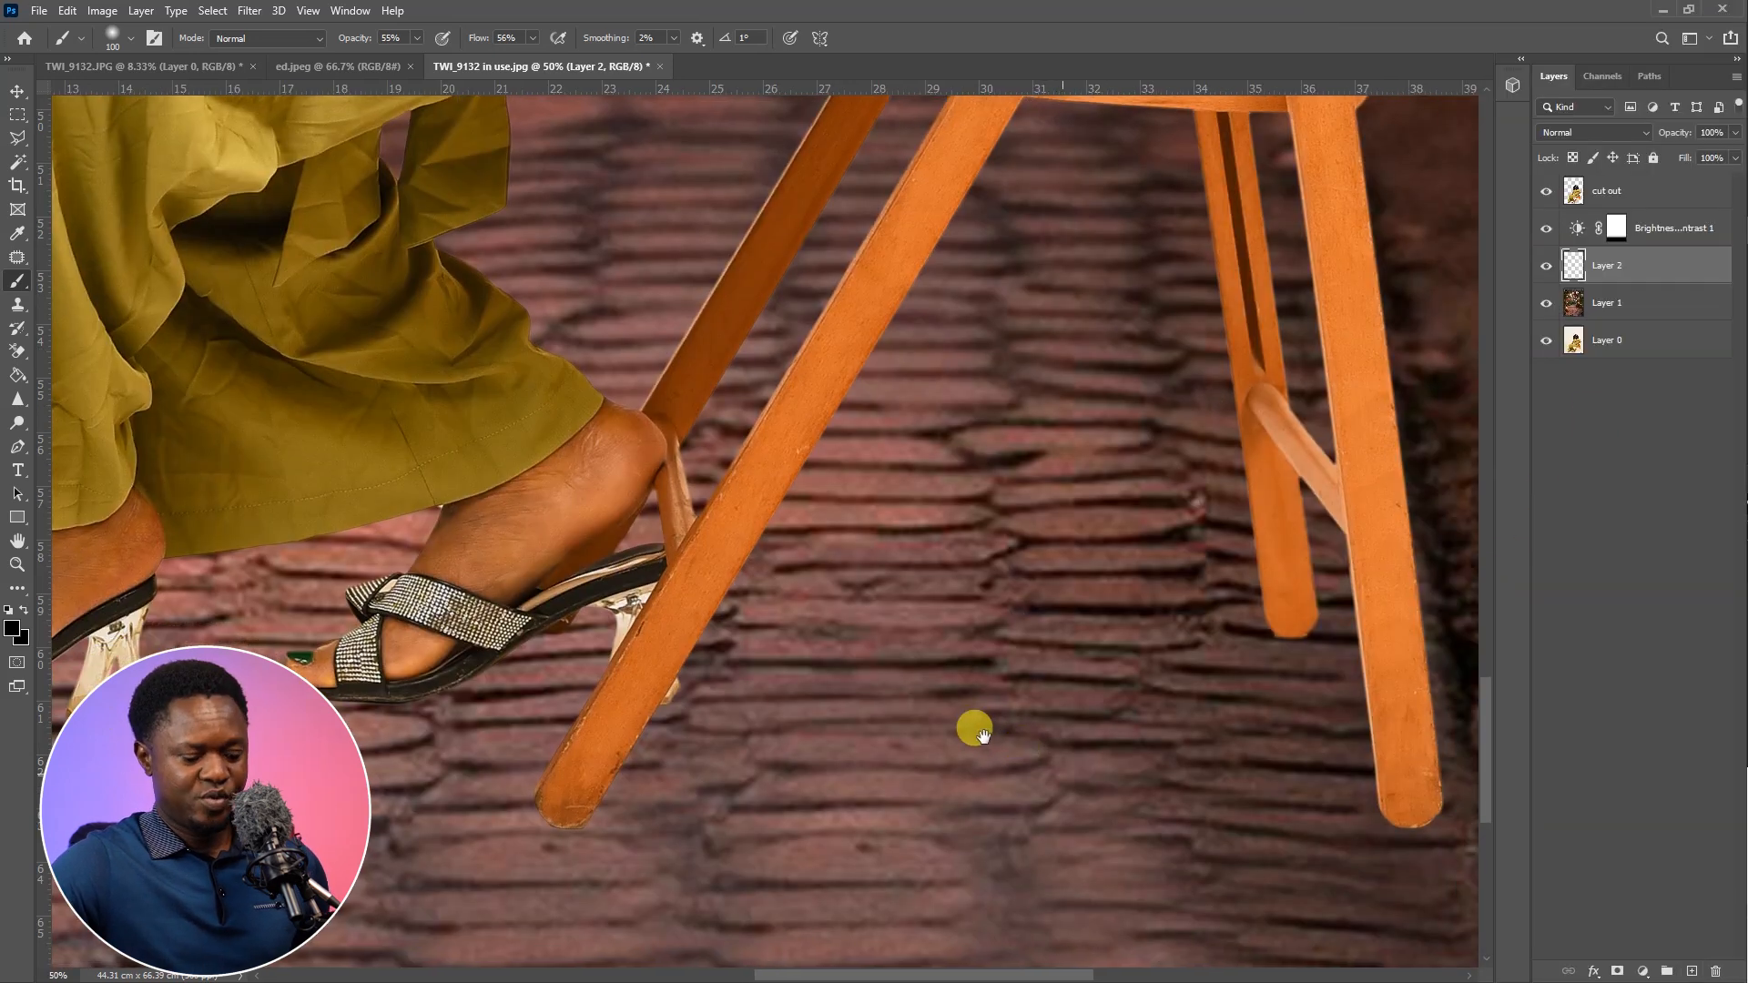
pyautogui.scroll(4, 1254, 621)
pyautogui.press('l')
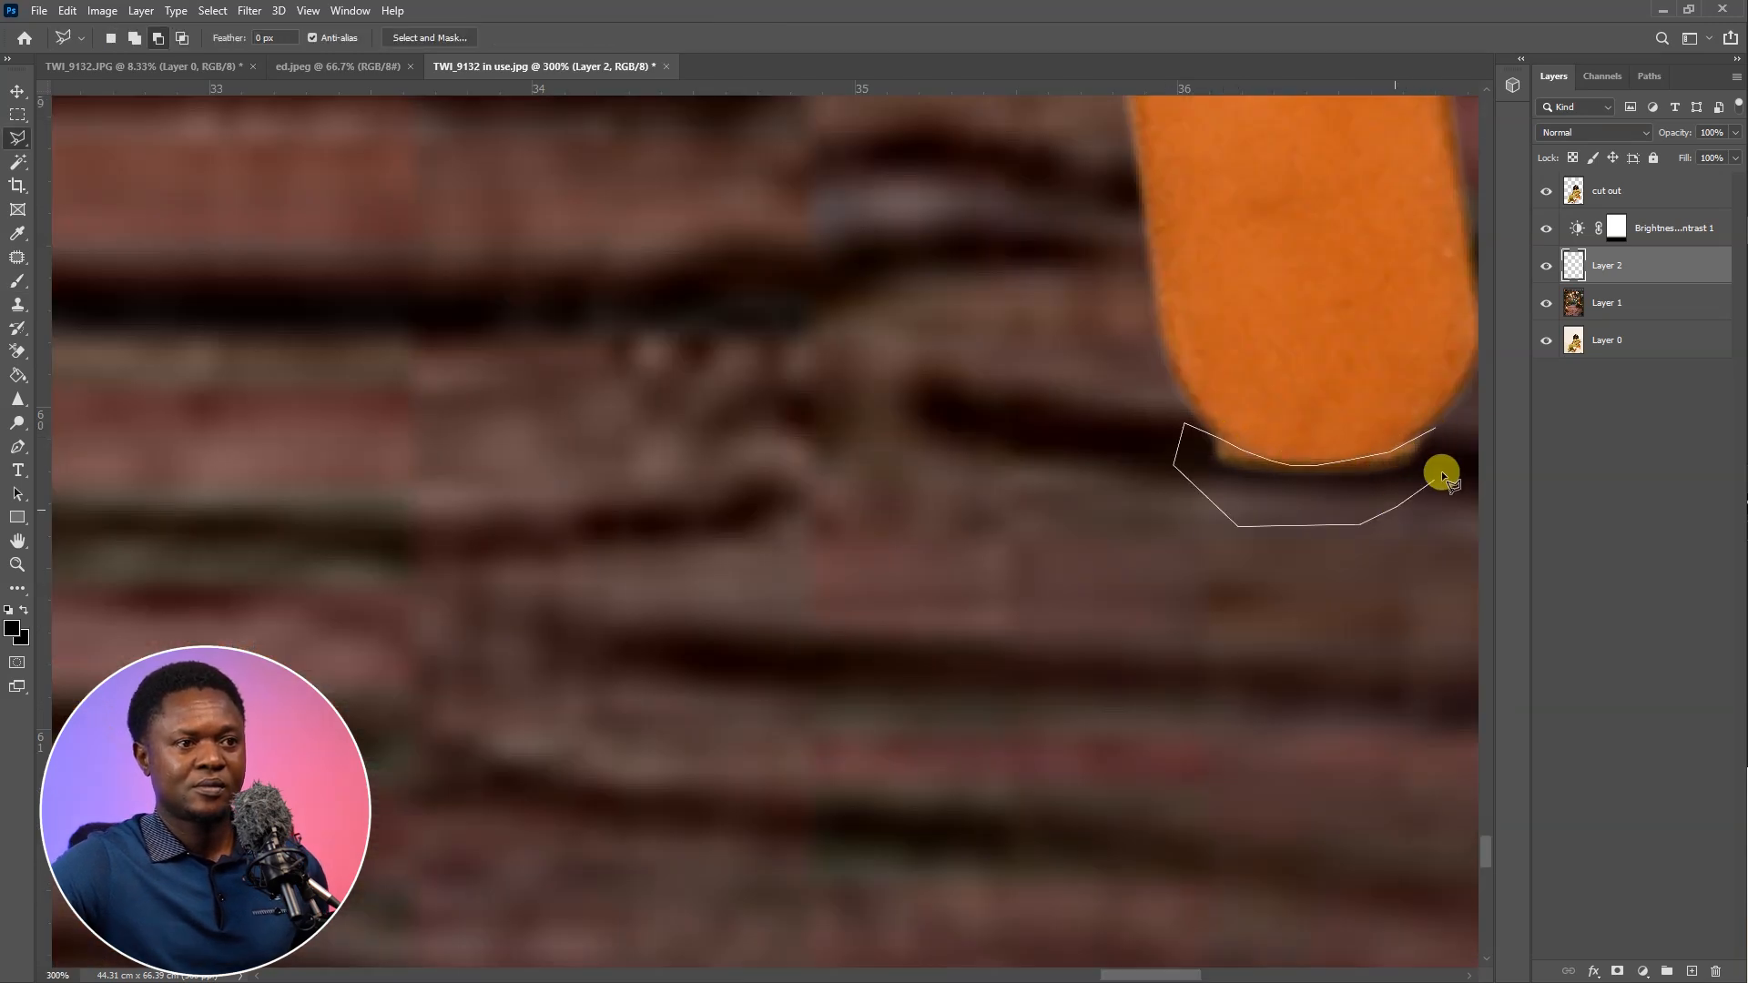
pyautogui.doubleClick(1440, 471)
# Feather the selection by 2 pixels and trim the ragged leg tip from the cut out layer
pyautogui.rightClick(1248, 363)
pyautogui.rightClick(1366, 473)
pyautogui.click(1421, 530)
pyautogui.write('2')
pyautogui.press('Return')
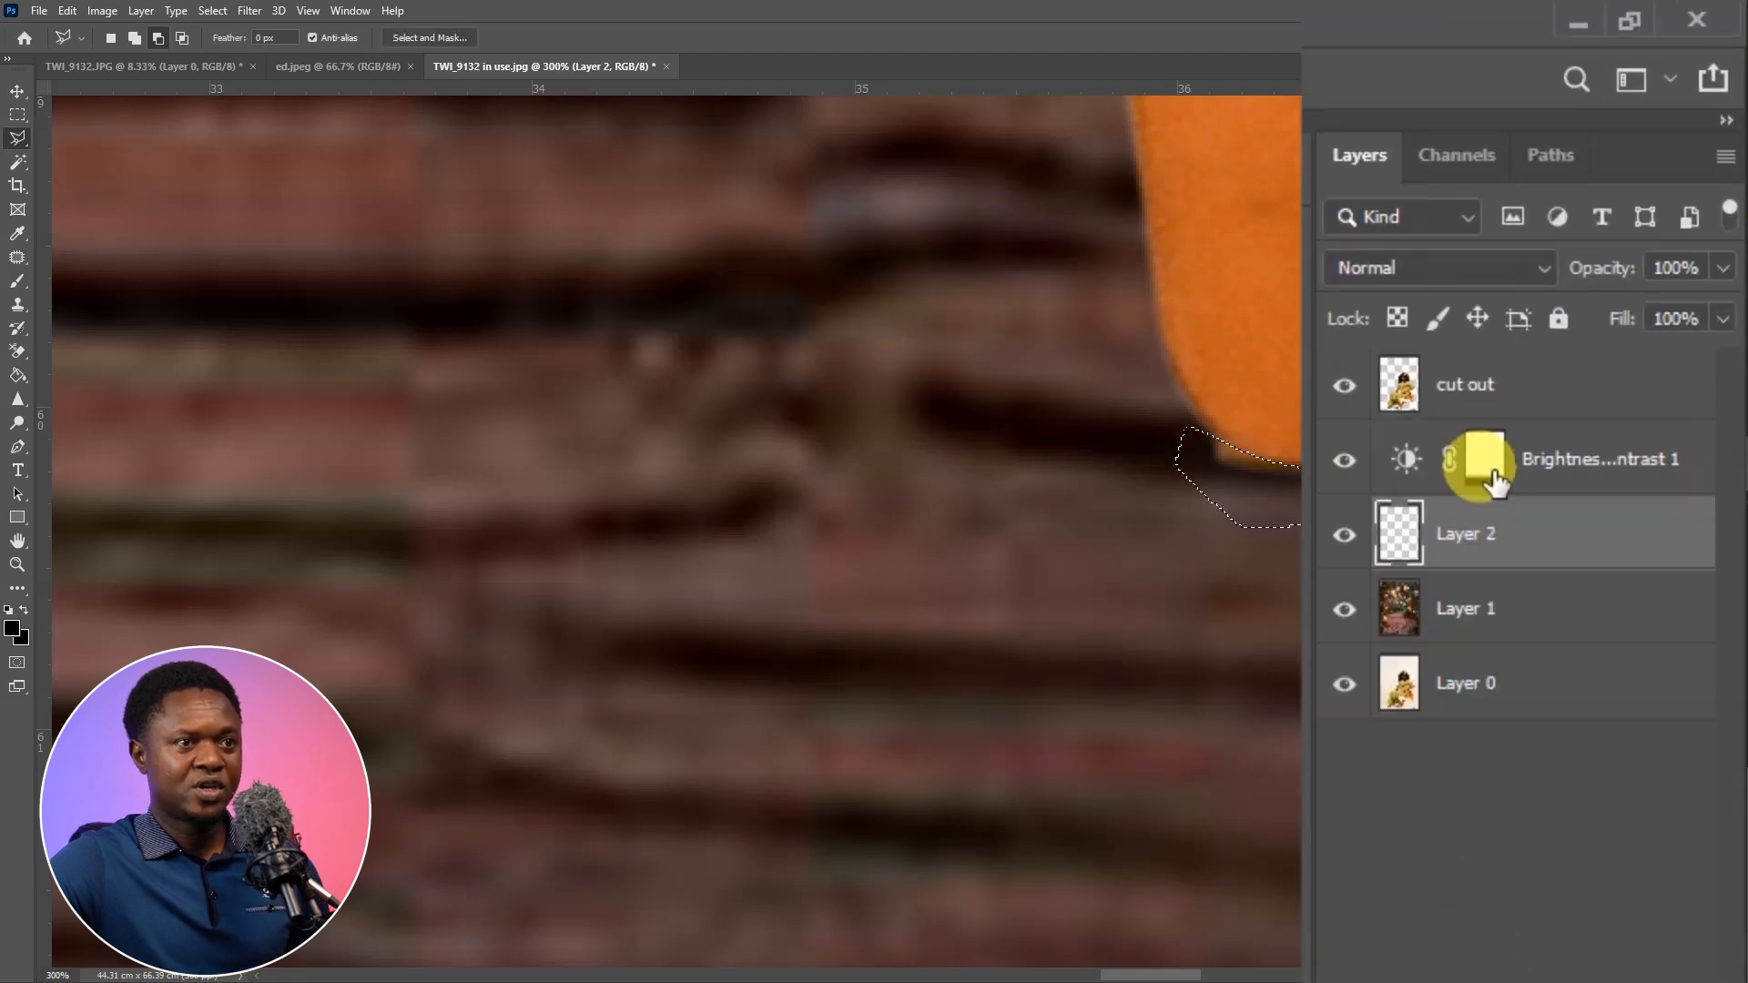
pyautogui.click(1482, 386)
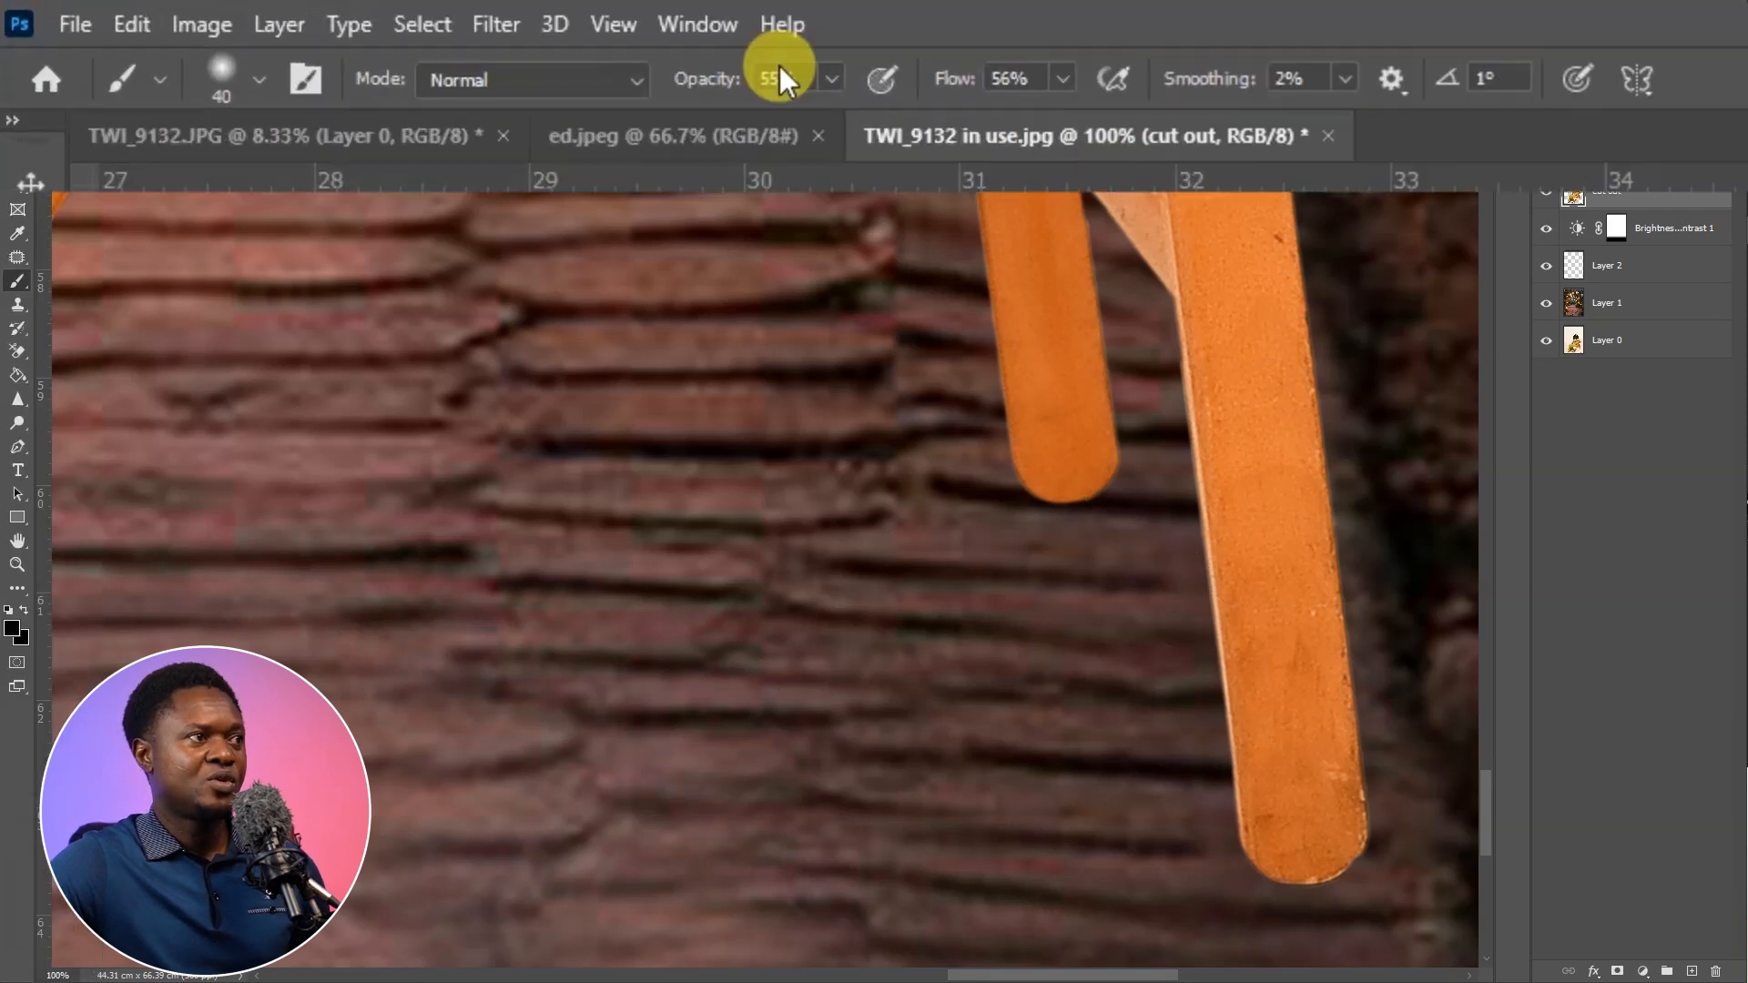
# Set the Brush to 82% opacity and 83% flow, and target Layer 2 for painting
pyautogui.moveTo(834, 80); pyautogui.dragTo(930, 113)
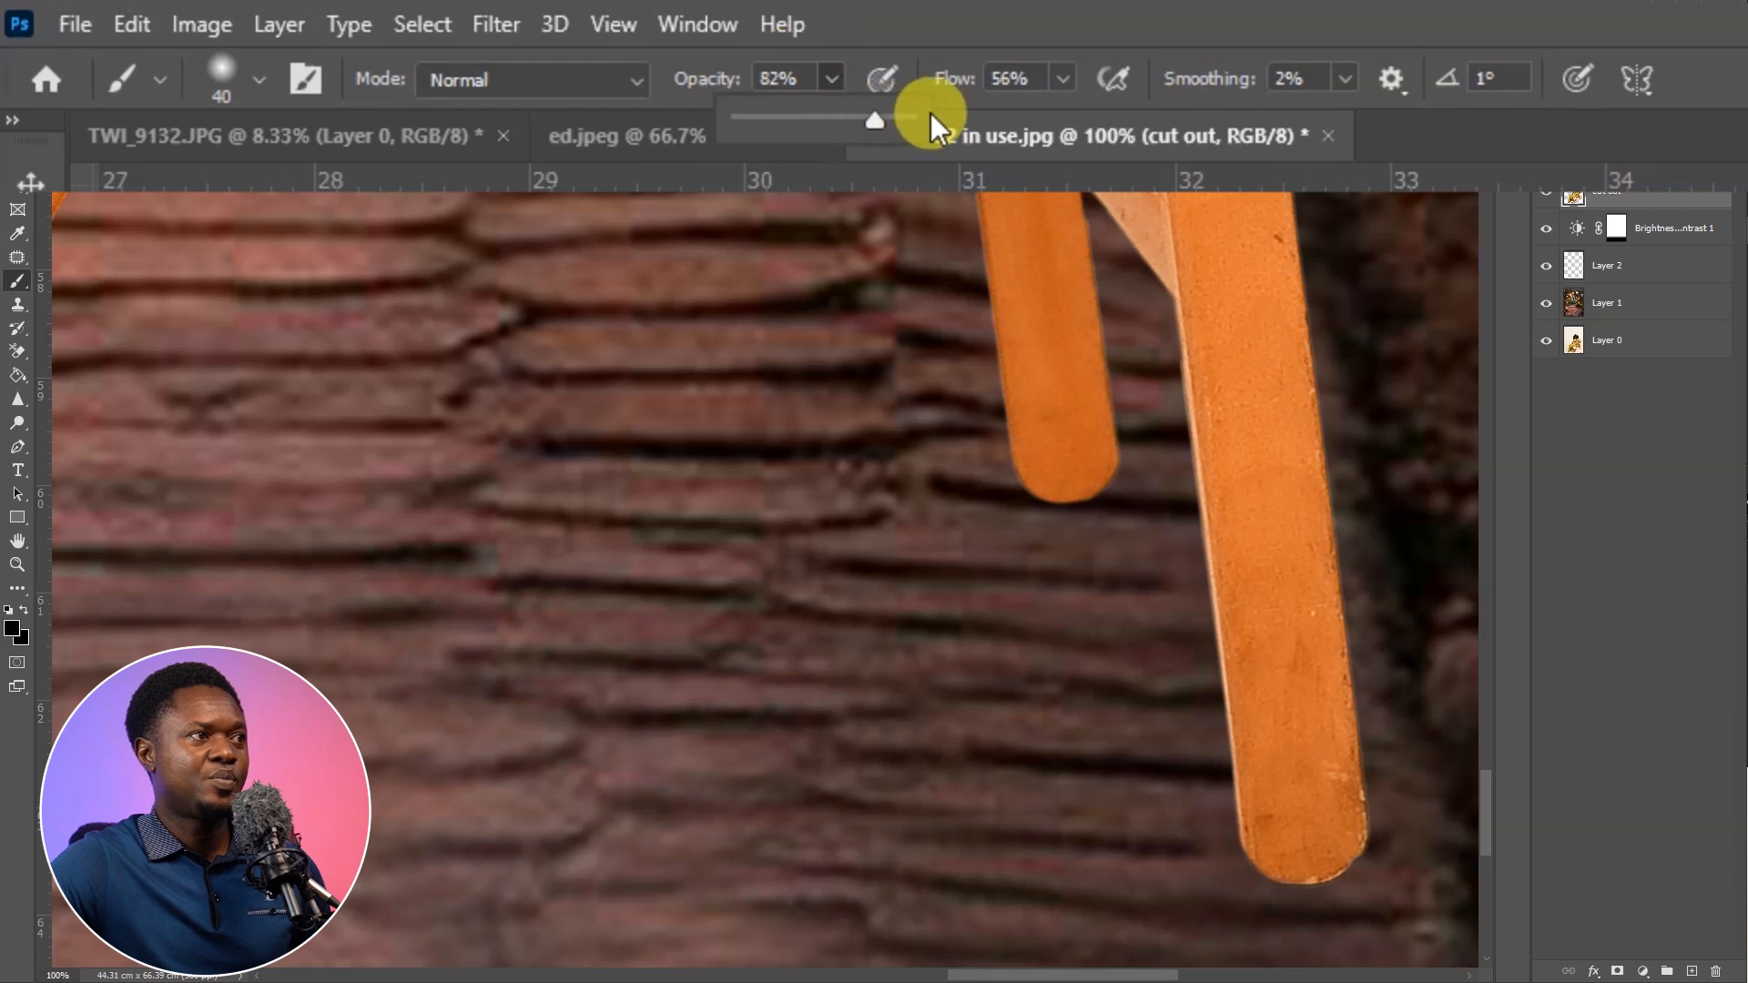
pyautogui.click(1067, 74)
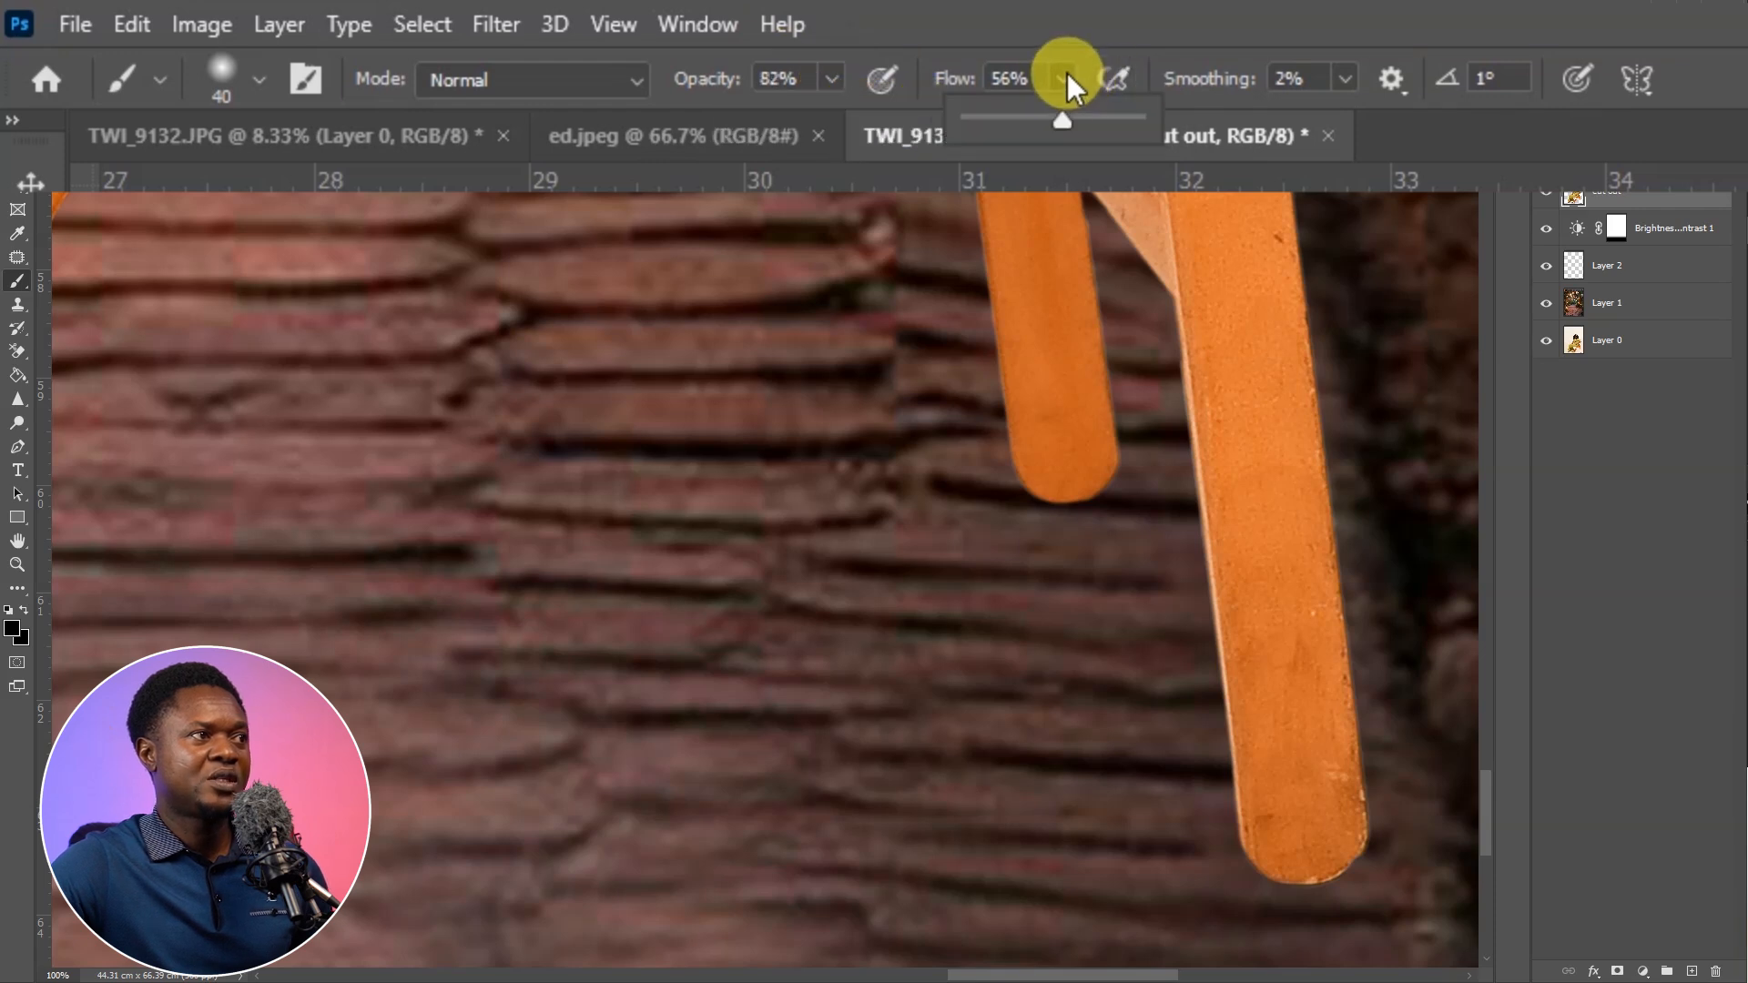
pyautogui.click(1111, 117)
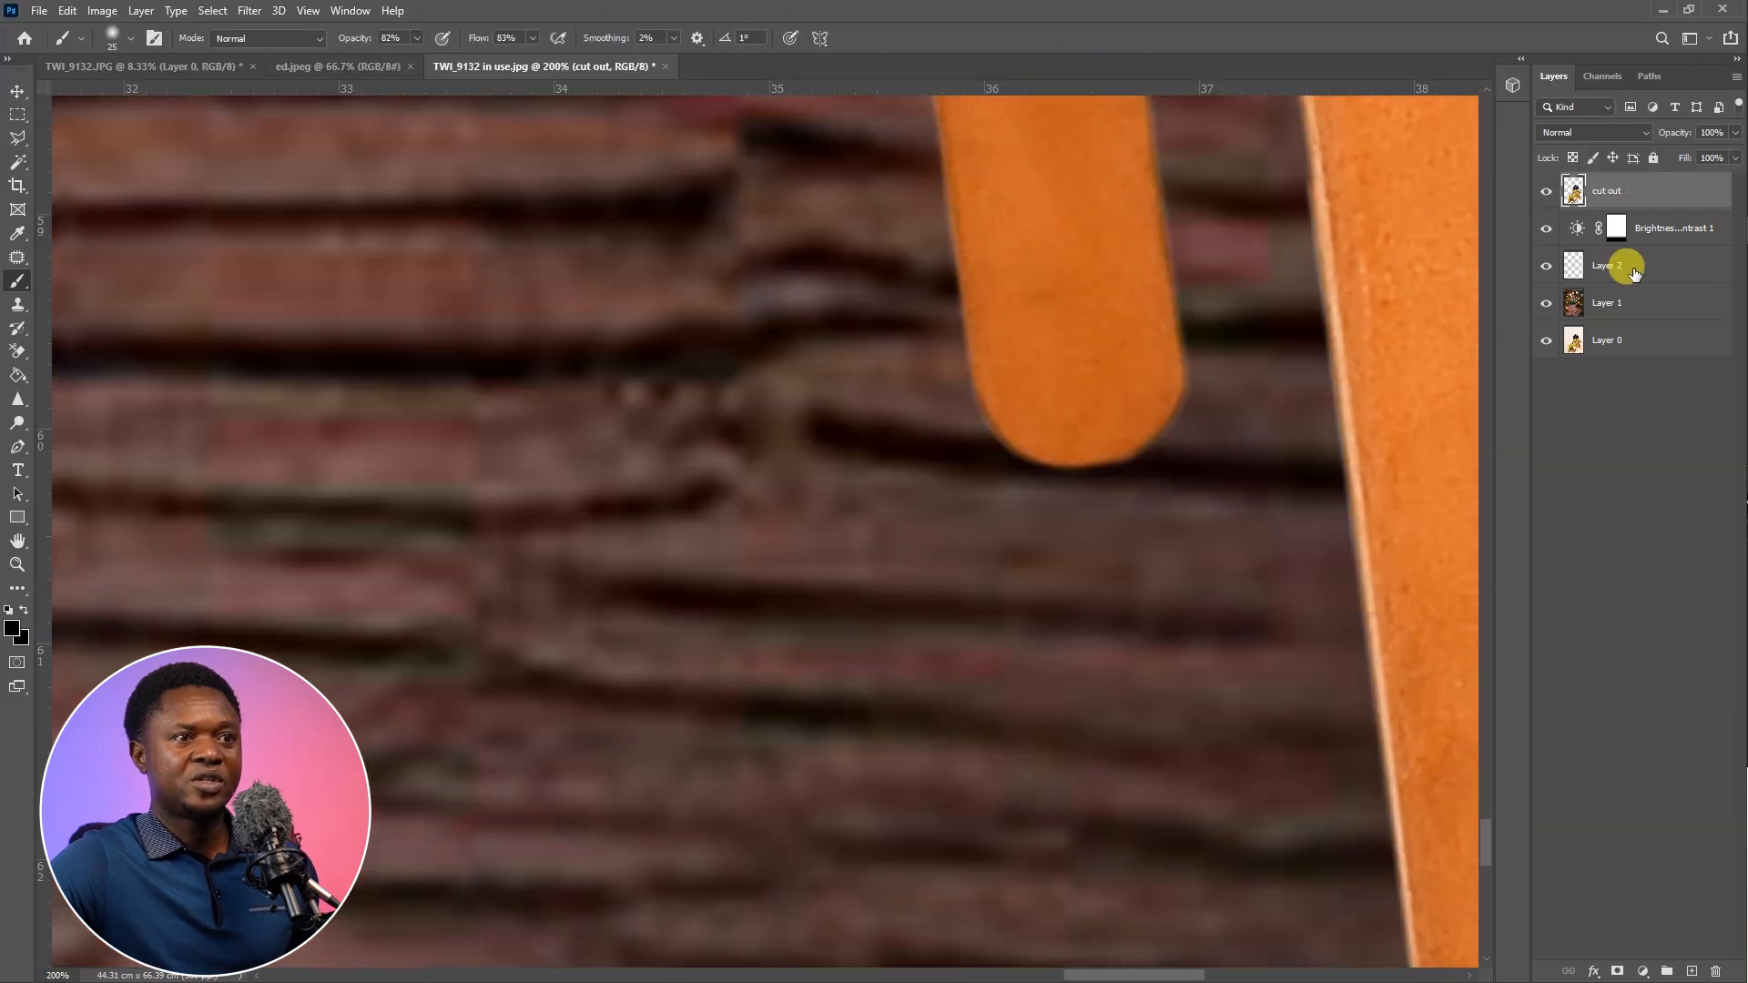
pyautogui.click(1623, 265)
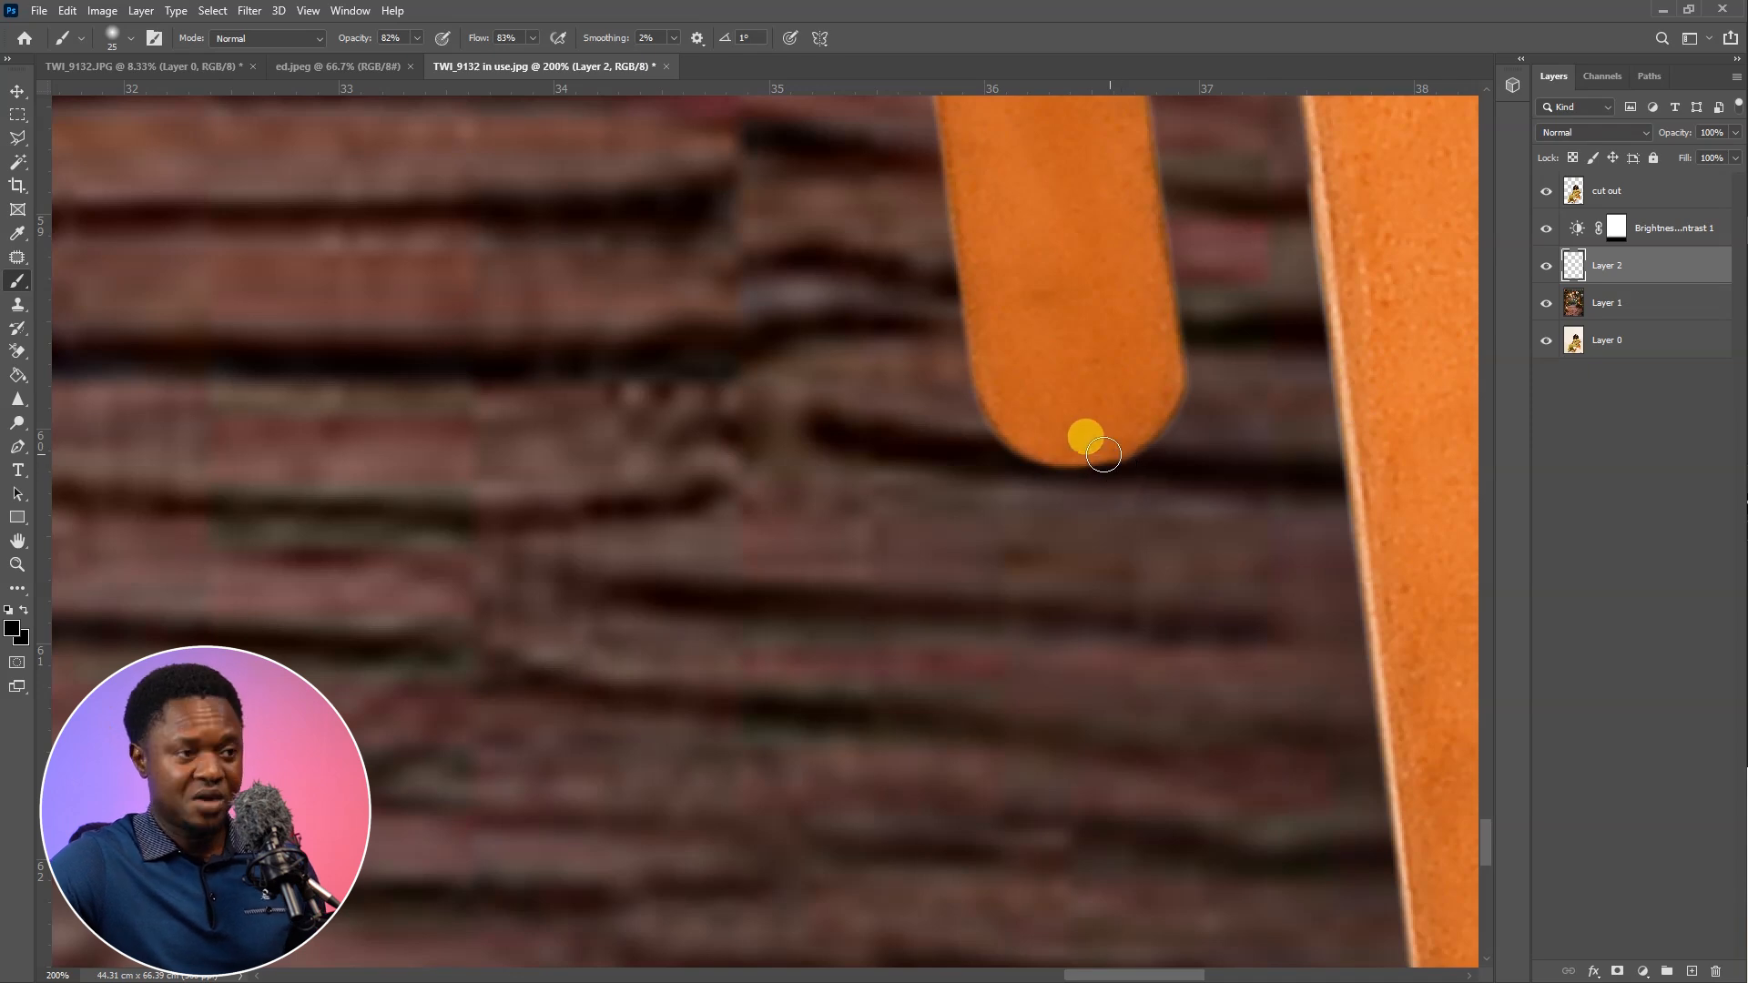
# Paint thin dark contact shadows on Layer 2 directly beneath the tips of the rear right and both front chair legs
pyautogui.moveTo(1031, 452)
pyautogui.mouseDown()
pyautogui.moveTo(1117, 469)
pyautogui.moveTo(1157, 442)
pyautogui.moveTo(1074, 465)
pyautogui.moveTo(1025, 455)
pyautogui.moveTo(1157, 435)
pyautogui.mouseUp()
pyautogui.hotkey('ctrl', '-')
pyautogui.hotkey('ctrl', '-')
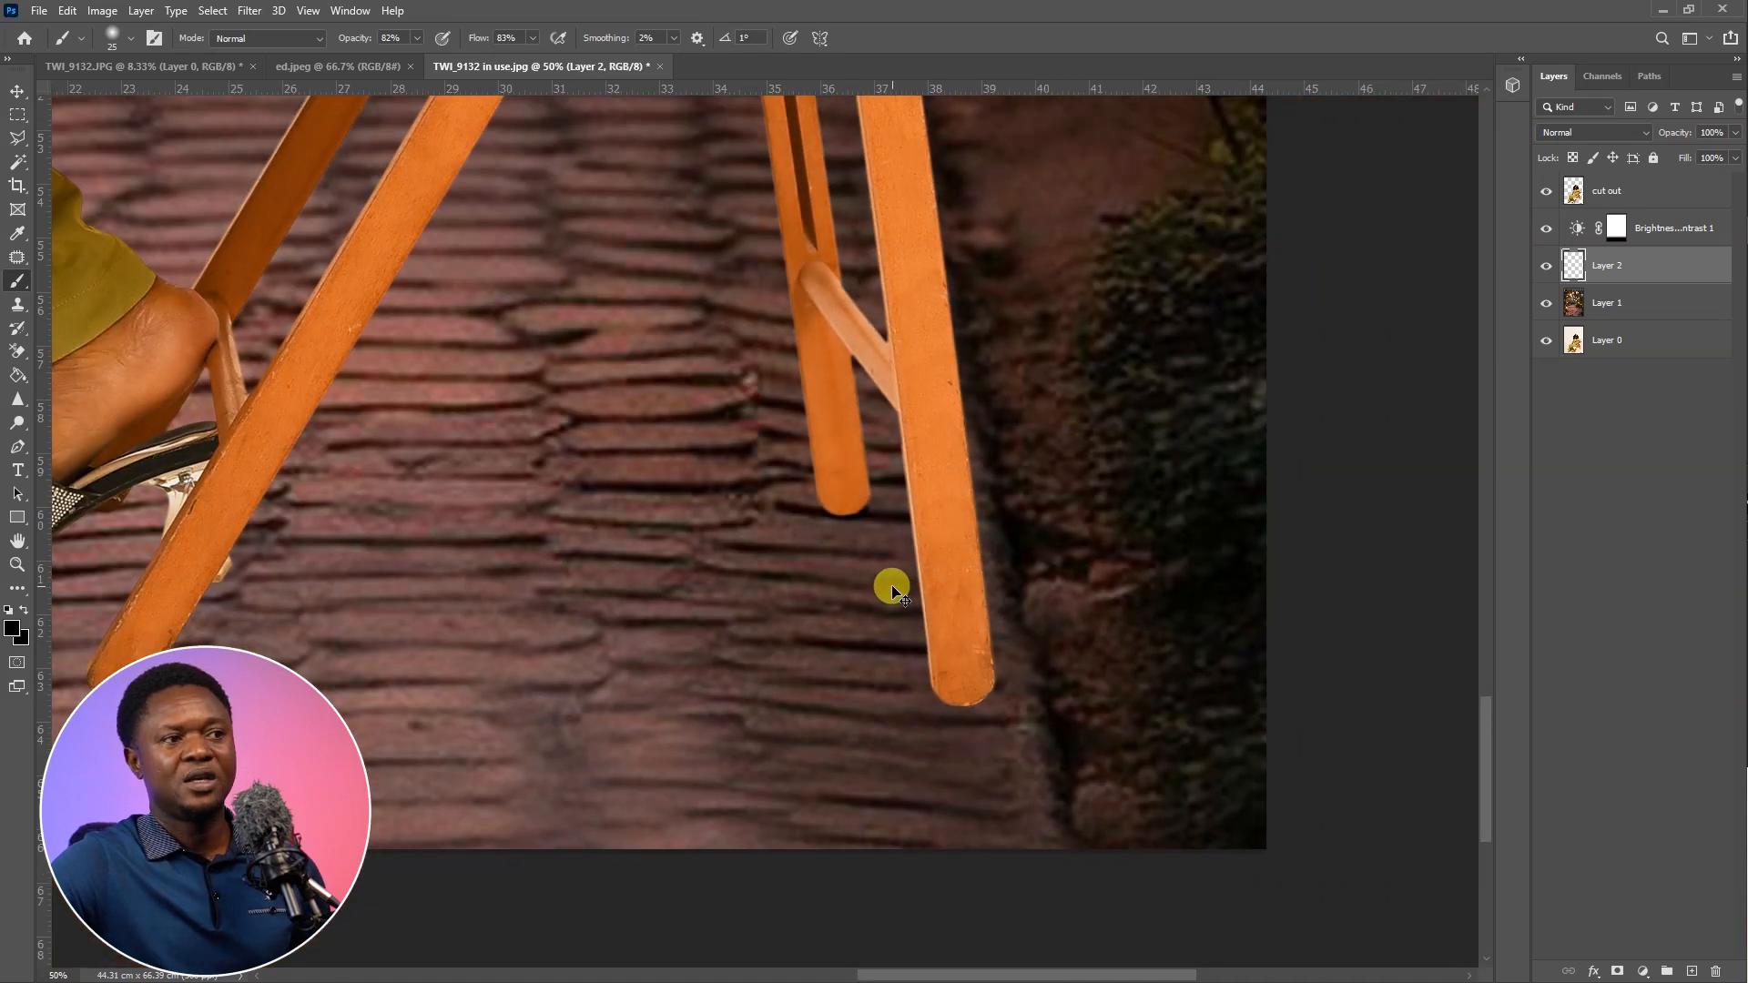
pyautogui.scroll(4, 892, 586)
pyautogui.moveTo(857, 651)
pyautogui.mouseDown()
pyautogui.moveTo(831, 648)
pyautogui.moveTo(948, 659)
pyautogui.moveTo(1010, 628)
pyautogui.moveTo(971, 654)
pyautogui.moveTo(858, 659)
pyautogui.mouseUp()
pyautogui.moveTo(767, 629); pyautogui.dragTo(1314, 589)
pyautogui.moveTo(239, 669); pyautogui.dragTo(1358, 614)
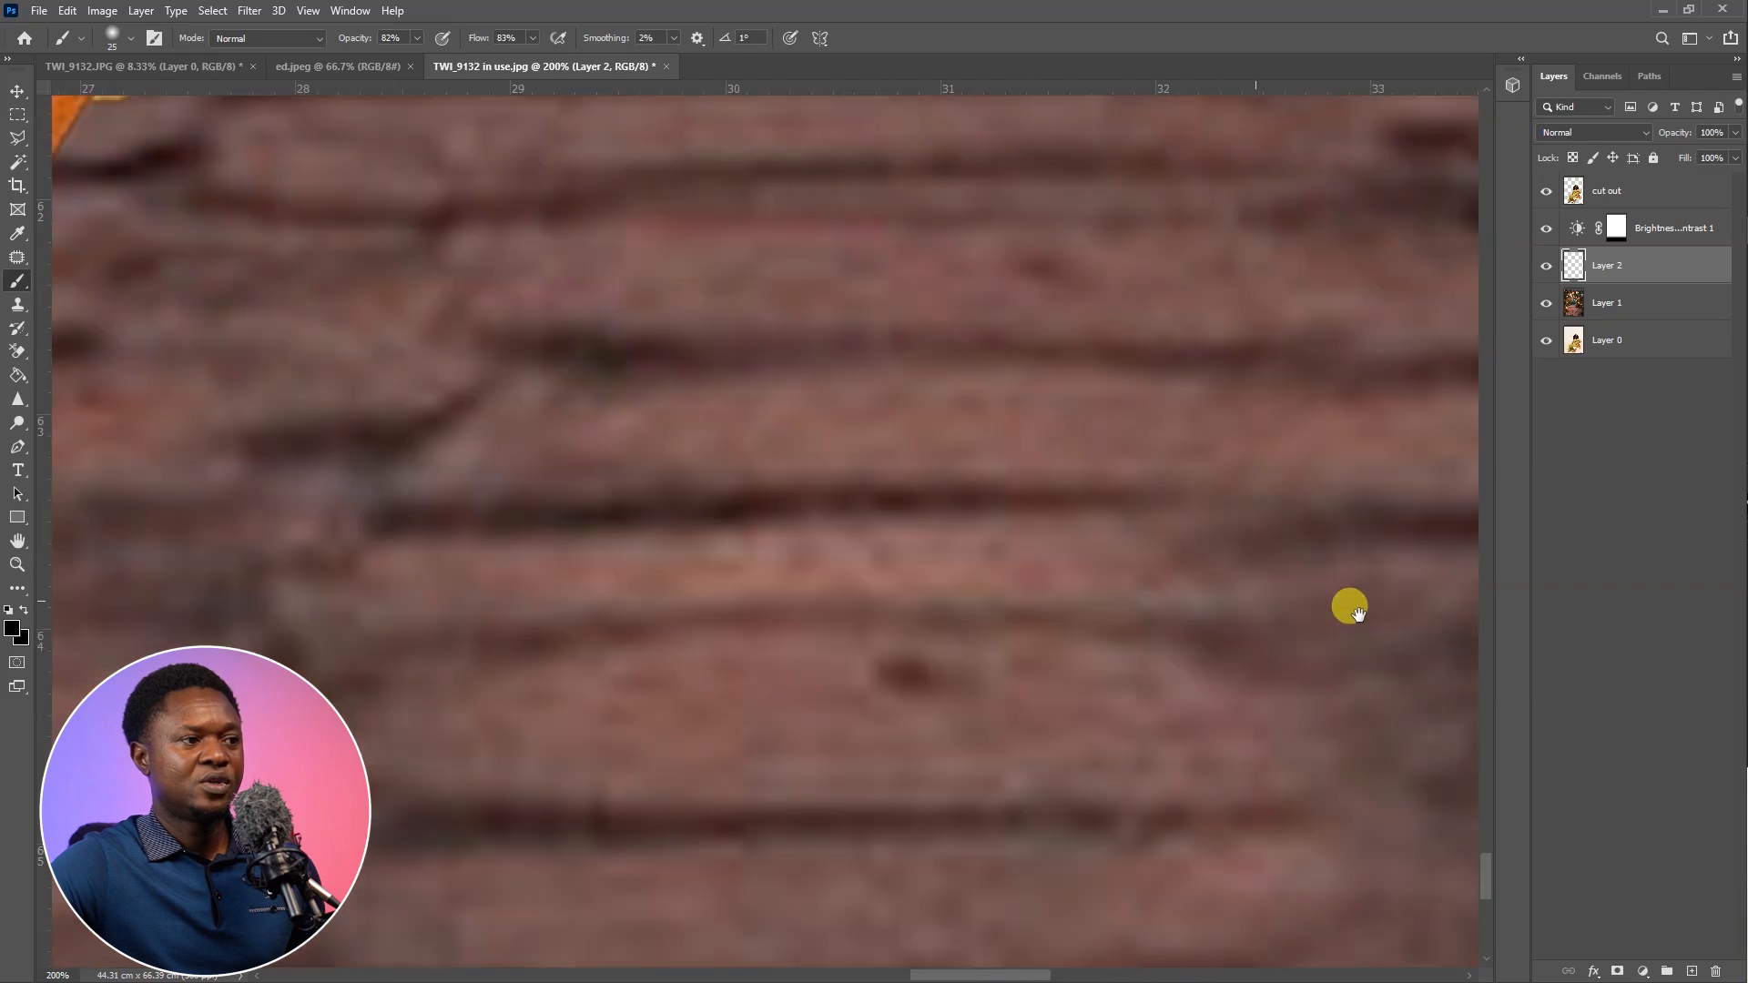
pyautogui.moveTo(246, 537)
pyautogui.mouseDown()
pyautogui.moveTo(1133, 563)
pyautogui.moveTo(1153, 646)
pyautogui.moveTo(1118, 656)
pyautogui.moveTo(1264, 643)
pyautogui.moveTo(1215, 660)
pyautogui.moveTo(1187, 647)
pyautogui.moveTo(1234, 657)
pyautogui.moveTo(1178, 668)
pyautogui.moveTo(1127, 638)
pyautogui.moveTo(1267, 661)
pyautogui.mouseUp()
pyautogui.press('l')
pyautogui.hotkey('ctrl', '-')
pyautogui.hotkey('ctrl', '-')
# Paint a small contact shadow beneath the far chair leg tip that shows behind the sandal nearest the chair
pyautogui.moveTo(828, 414); pyautogui.dragTo(1059, 605)
pyautogui.moveTo(1145, 571); pyautogui.dragTo(1017, 533)
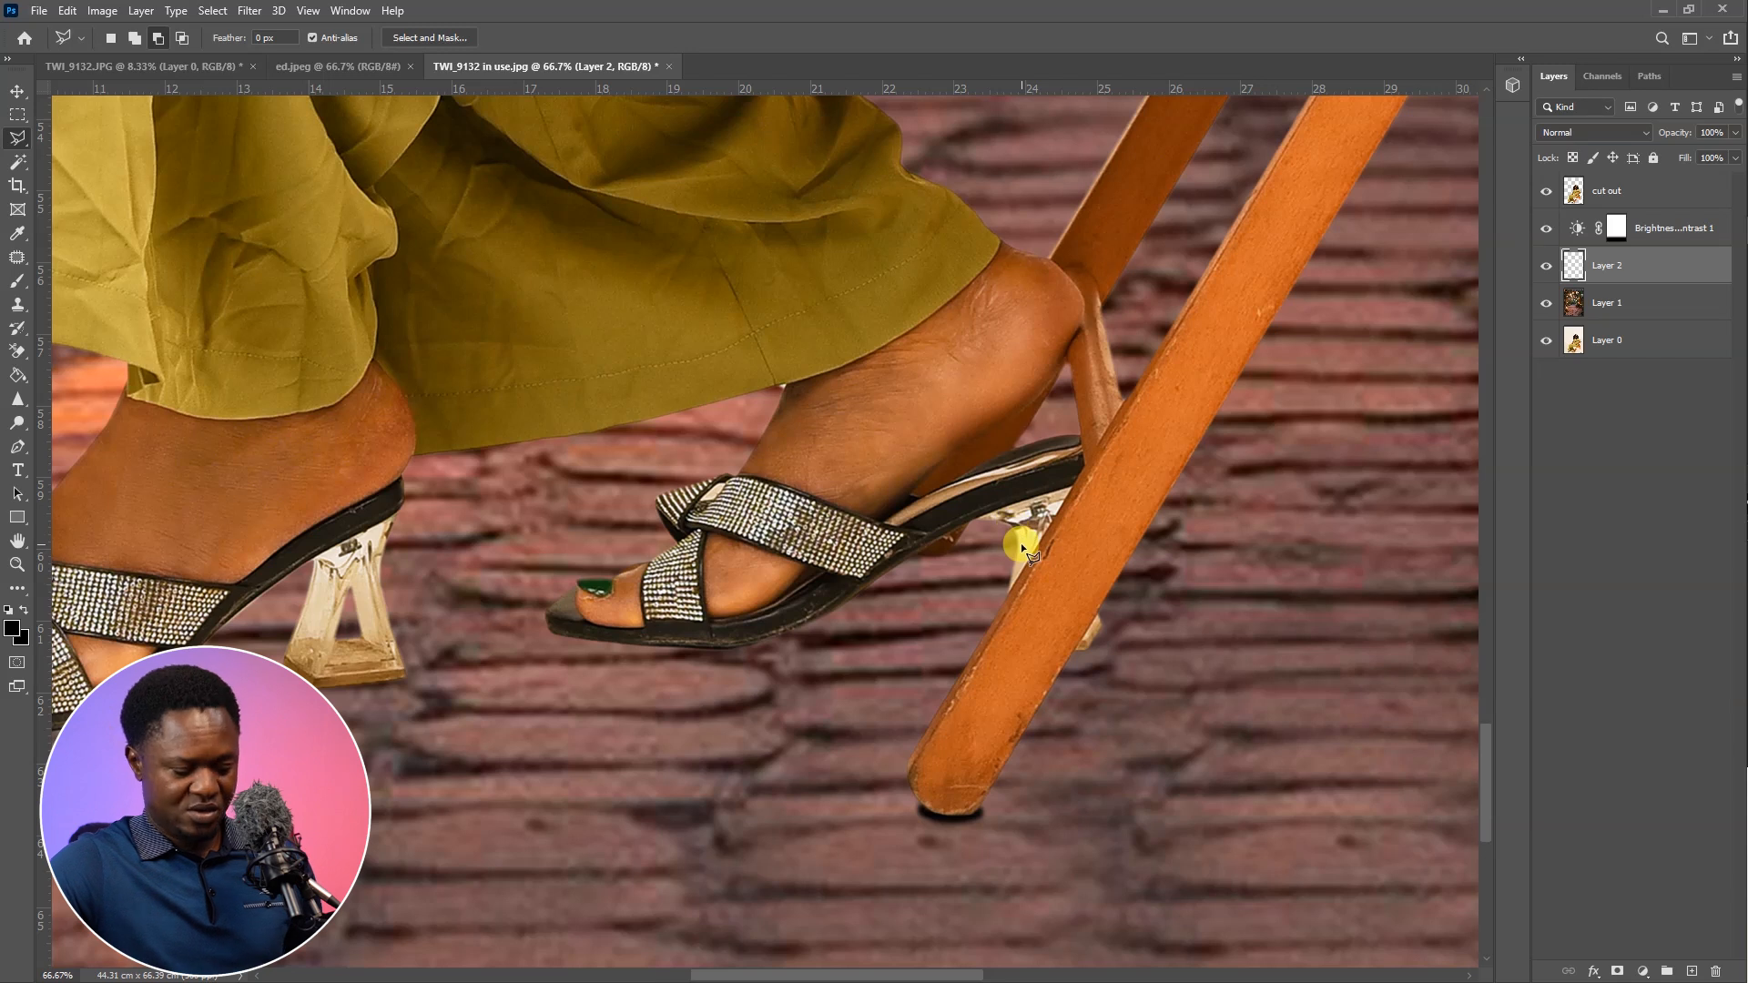
pyautogui.hotkey('ctrl', '+')
pyautogui.hotkey('ctrl', '+')
pyautogui.moveTo(1132, 625); pyautogui.dragTo(813, 569)
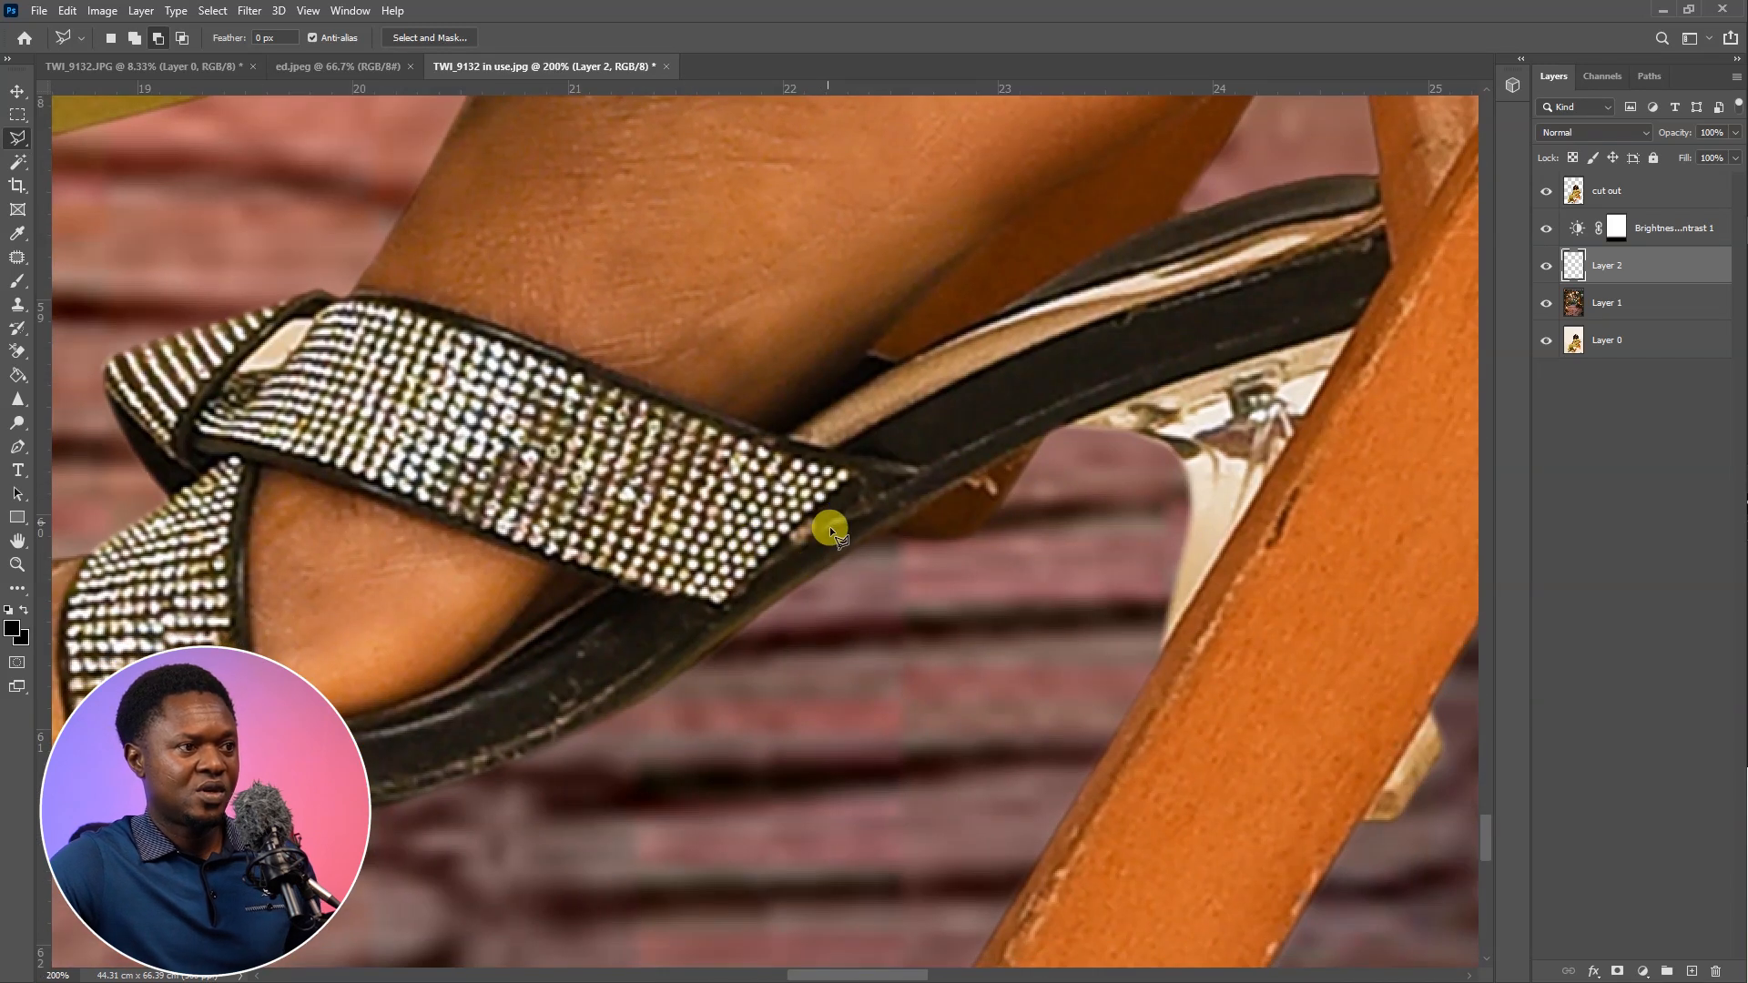
pyautogui.click(17, 288)
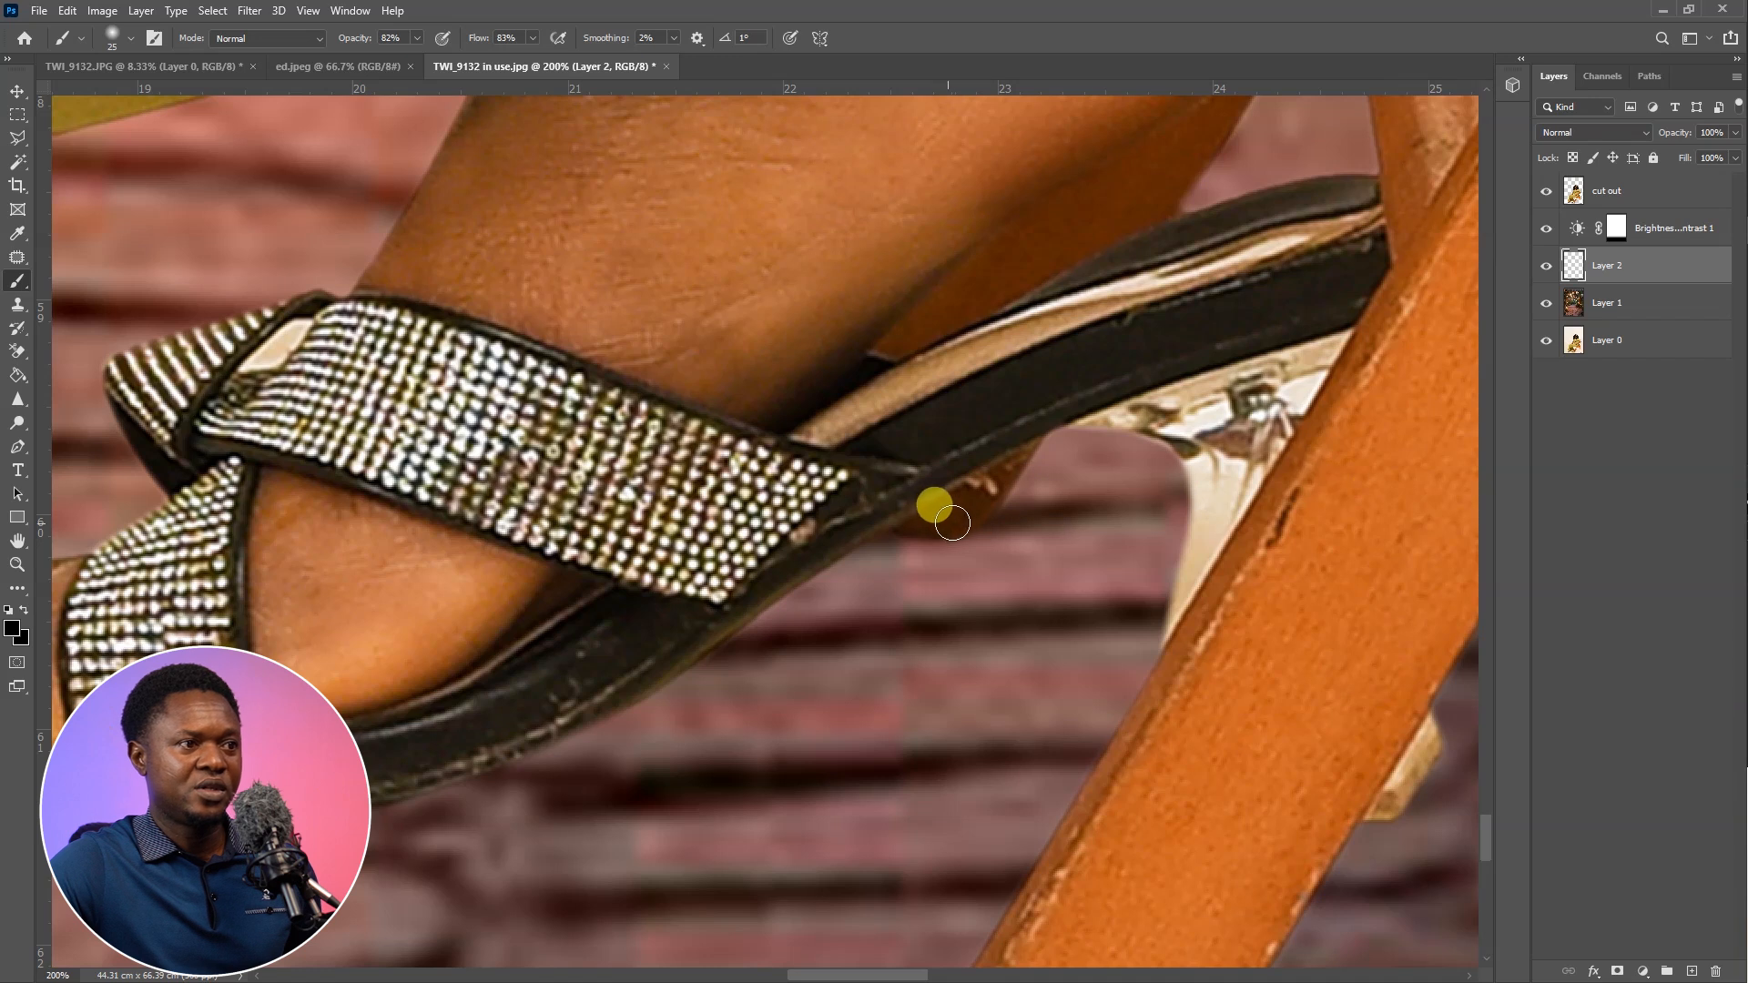
pyautogui.moveTo(968, 527); pyautogui.dragTo(850, 526)
# Paint contact shadows along the sole and under the heel of the sandal nearest the chair
pyautogui.moveTo(951, 592); pyautogui.dragTo(1313, 501)
pyautogui.moveTo(954, 625); pyautogui.dragTo(1186, 603)
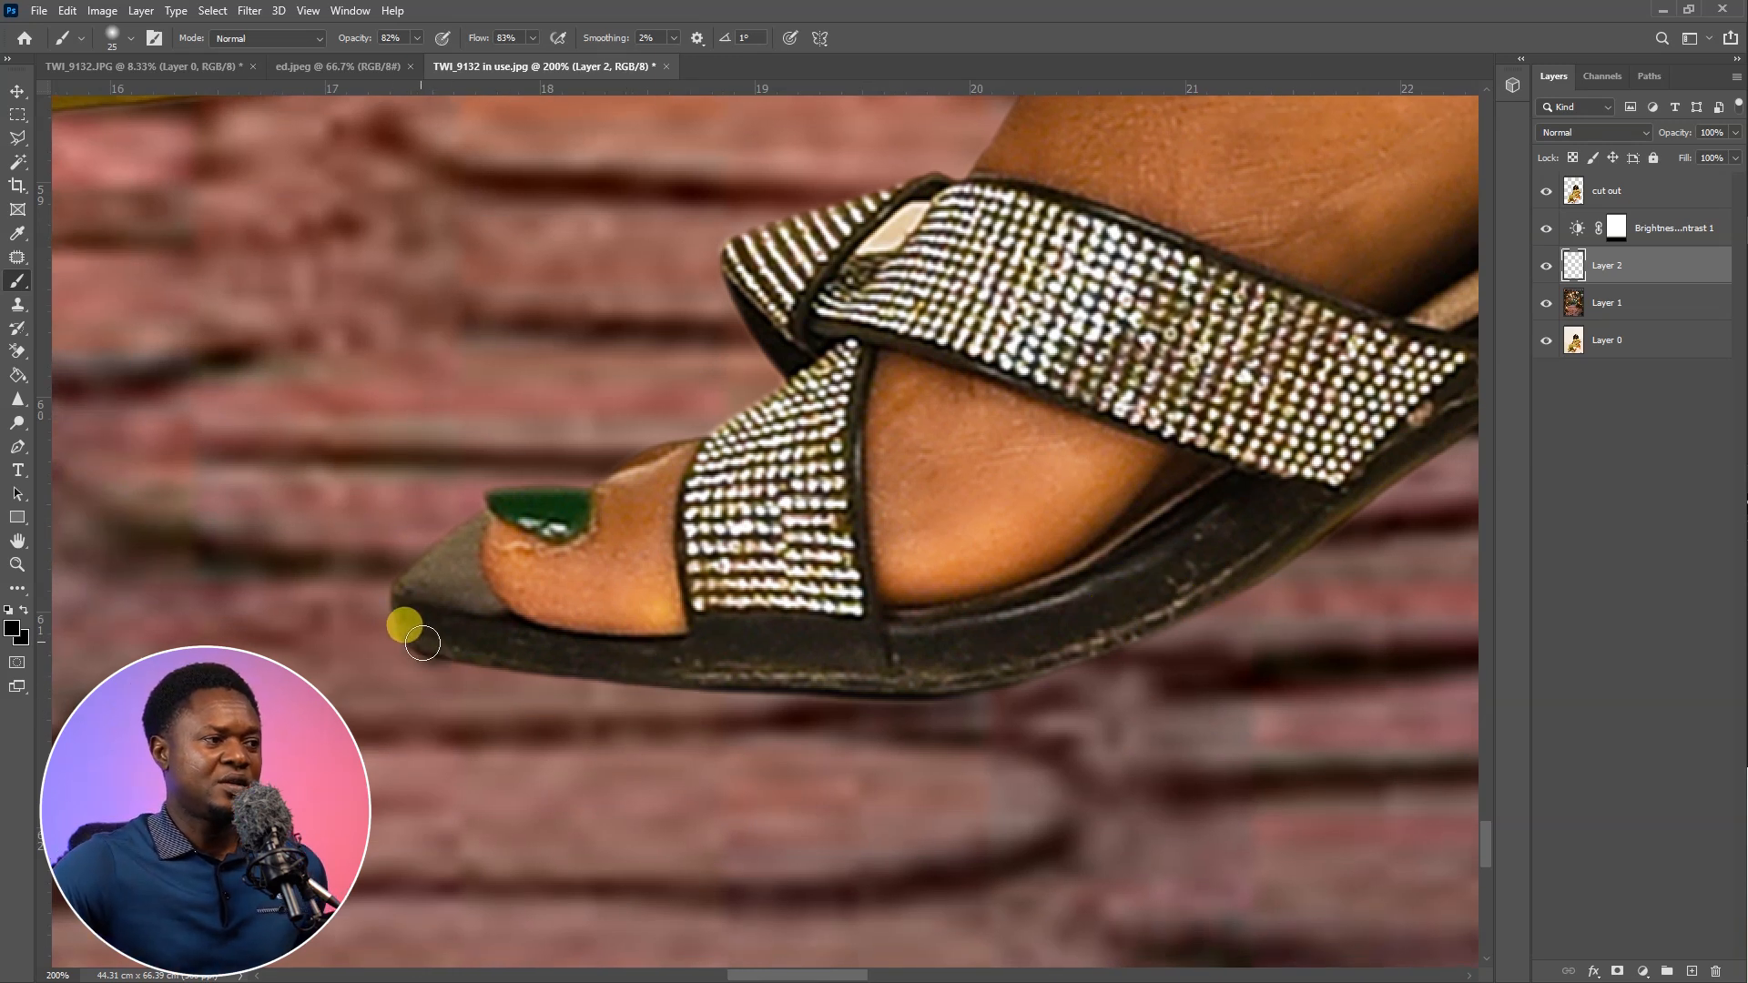
pyautogui.moveTo(432, 689)
pyautogui.mouseDown()
pyautogui.moveTo(814, 673)
pyautogui.moveTo(836, 696)
pyautogui.moveTo(756, 706)
pyautogui.moveTo(463, 673)
pyautogui.moveTo(839, 703)
pyautogui.moveTo(859, 695)
pyautogui.moveTo(715, 694)
pyautogui.moveTo(934, 687)
pyautogui.moveTo(1030, 654)
pyautogui.moveTo(832, 698)
pyautogui.moveTo(1054, 642)
pyautogui.moveTo(916, 699)
pyautogui.moveTo(871, 700)
pyautogui.moveTo(997, 690)
pyautogui.moveTo(1095, 627)
pyautogui.moveTo(1065, 659)
pyautogui.moveTo(809, 687)
pyautogui.moveTo(923, 686)
pyautogui.moveTo(1087, 637)
pyautogui.mouseUp()
pyautogui.moveTo(1211, 628); pyautogui.dragTo(335, 617)
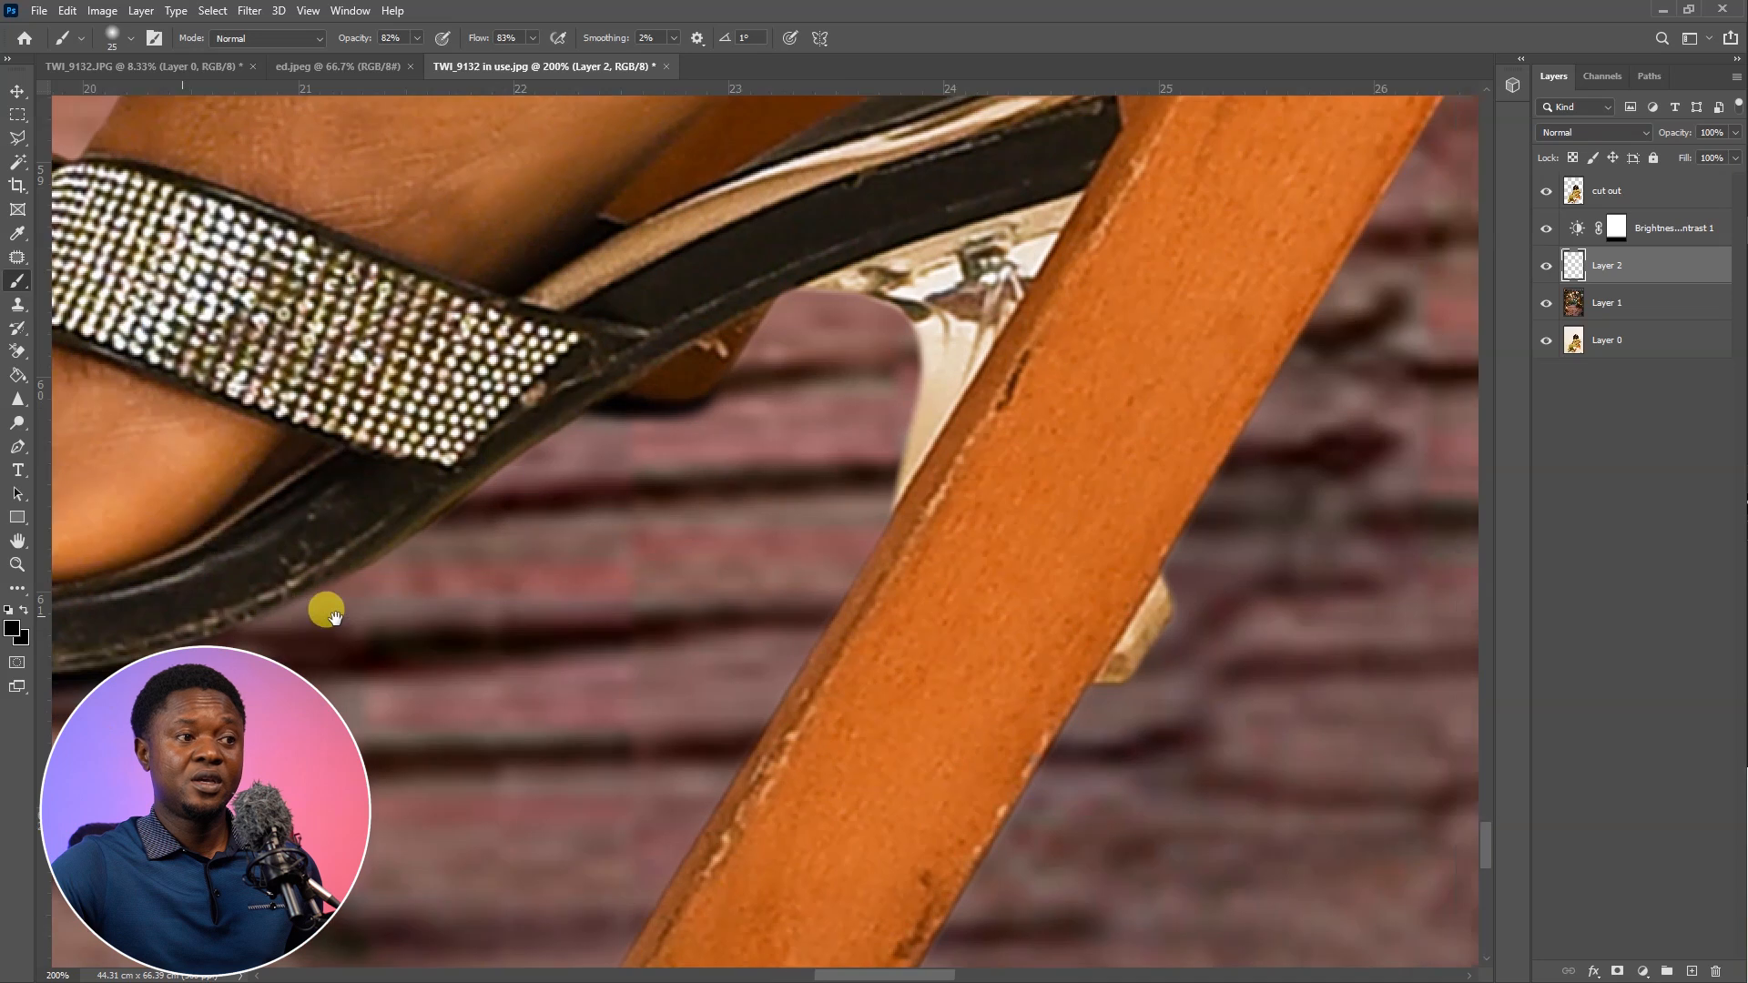
pyautogui.moveTo(1083, 684)
pyautogui.mouseDown()
pyautogui.moveTo(1041, 684)
pyautogui.moveTo(1126, 679)
pyautogui.moveTo(1160, 608)
pyautogui.moveTo(1123, 667)
pyautogui.mouseUp()
pyautogui.moveTo(1012, 618); pyautogui.dragTo(1015, 599)
# Paint contact shadows along the sole and under the transparent heel of the sandal farther from the chair
pyautogui.hotkey('ctrl', '-')
pyautogui.moveTo(582, 596); pyautogui.dragTo(744, 575)
pyautogui.moveTo(910, 573); pyautogui.dragTo(849, 583)
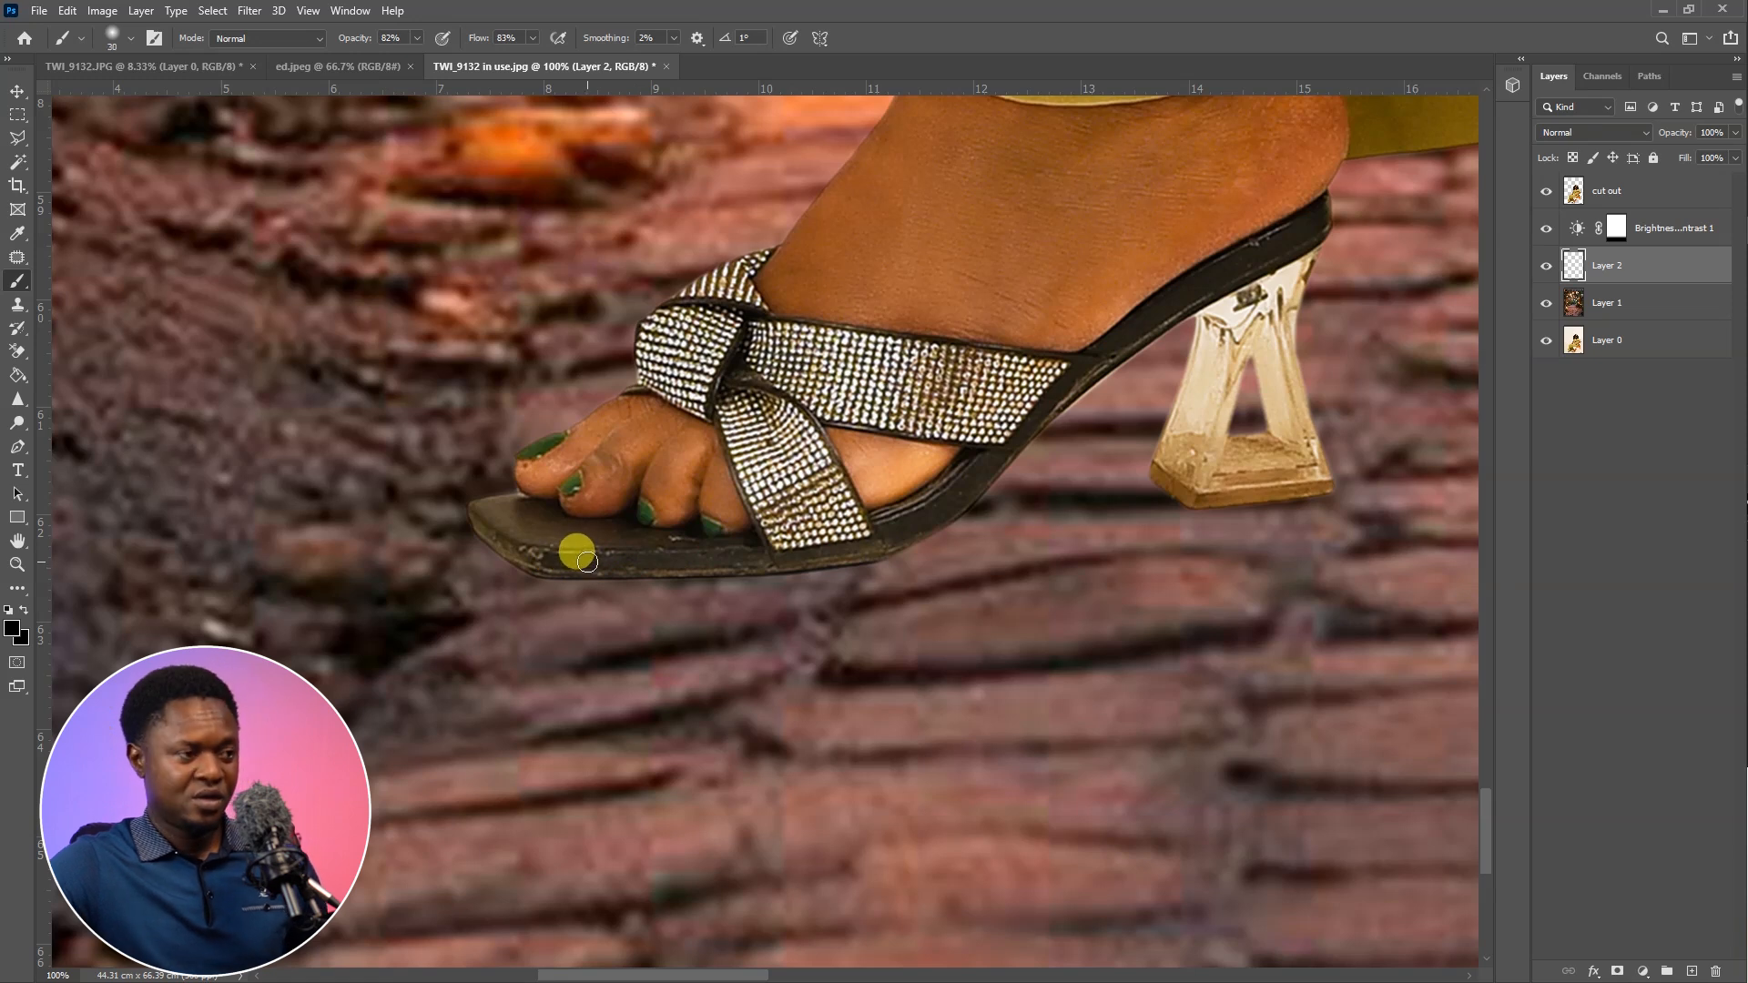
pyautogui.scroll(5, 590, 563)
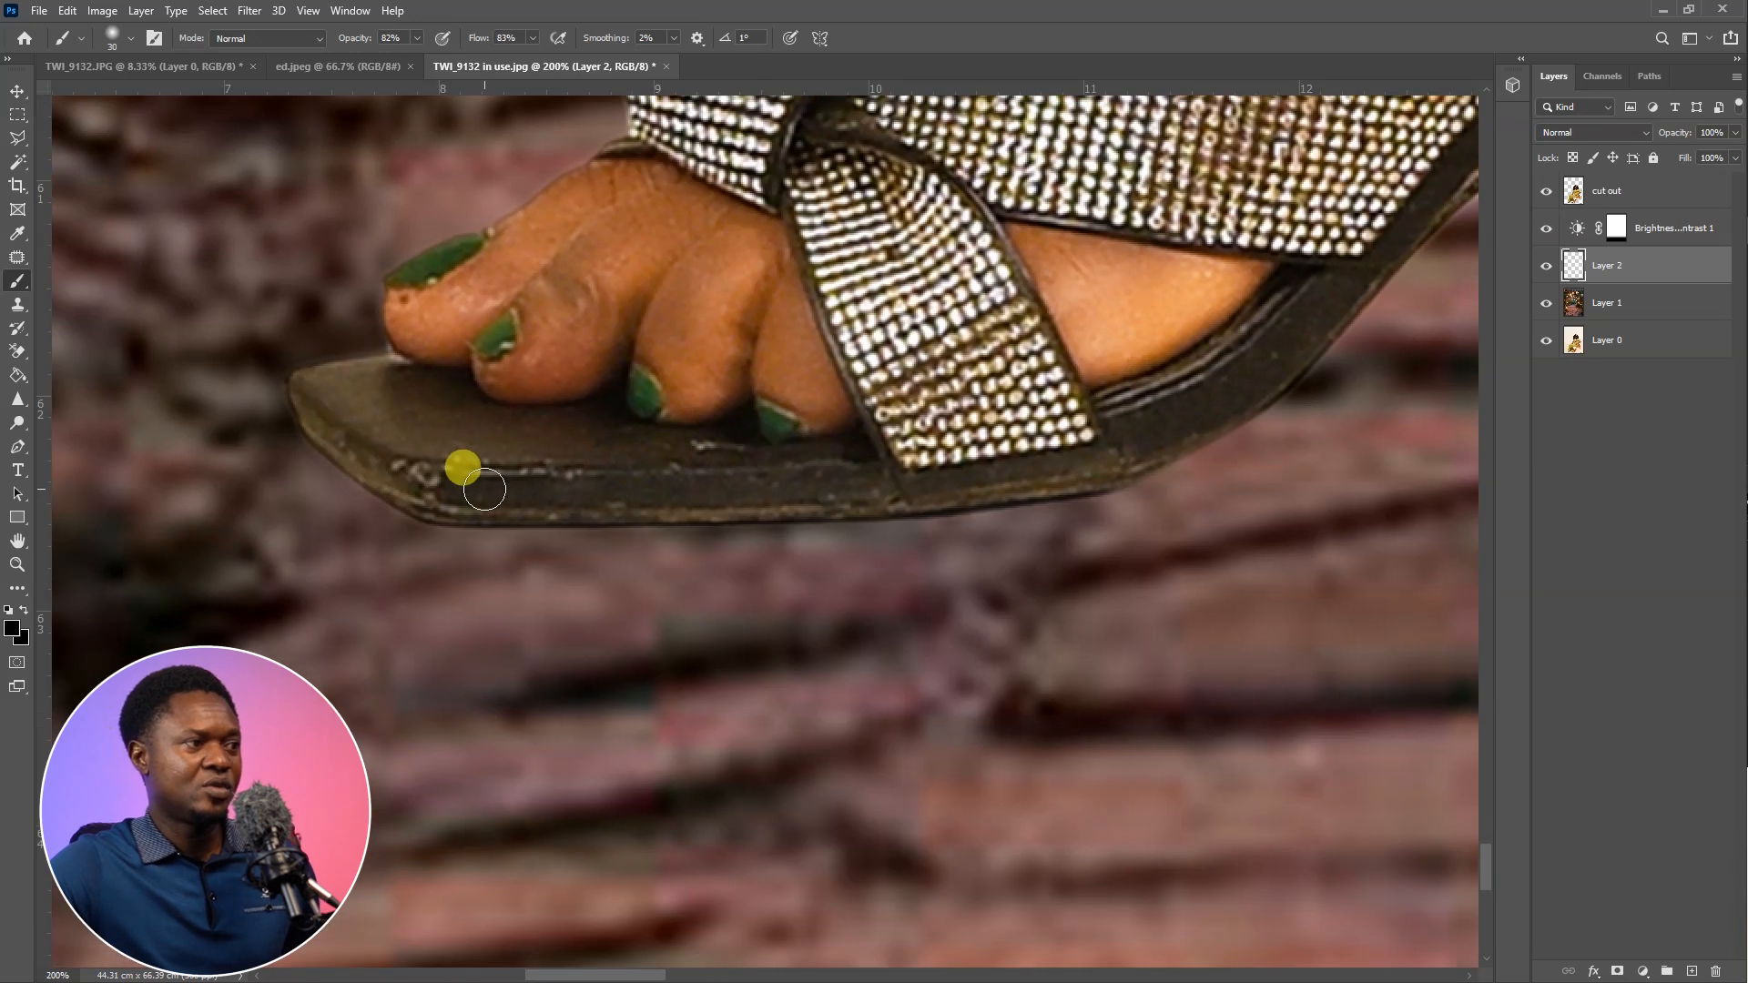
pyautogui.moveTo(492, 474)
pyautogui.mouseDown()
pyautogui.moveTo(398, 468)
pyautogui.moveTo(468, 553)
pyautogui.moveTo(412, 494)
pyautogui.moveTo(502, 547)
pyautogui.moveTo(475, 547)
pyautogui.moveTo(606, 555)
pyautogui.moveTo(815, 529)
pyautogui.moveTo(919, 494)
pyautogui.moveTo(669, 539)
pyautogui.moveTo(484, 528)
pyautogui.moveTo(651, 541)
pyautogui.moveTo(855, 514)
pyautogui.moveTo(535, 551)
pyautogui.moveTo(413, 522)
pyautogui.moveTo(394, 496)
pyautogui.moveTo(472, 543)
pyautogui.moveTo(341, 451)
pyautogui.moveTo(444, 547)
pyautogui.moveTo(386, 484)
pyautogui.moveTo(473, 562)
pyautogui.moveTo(561, 569)
pyautogui.moveTo(867, 522)
pyautogui.moveTo(845, 513)
pyautogui.moveTo(796, 536)
pyautogui.moveTo(1025, 513)
pyautogui.moveTo(1053, 503)
pyautogui.moveTo(778, 517)
pyautogui.moveTo(795, 538)
pyautogui.moveTo(870, 525)
pyautogui.moveTo(1139, 456)
pyautogui.moveTo(967, 489)
pyautogui.moveTo(1019, 487)
pyautogui.moveTo(767, 496)
pyautogui.moveTo(1081, 472)
pyautogui.moveTo(722, 507)
pyautogui.moveTo(890, 585)
pyautogui.mouseUp()
pyautogui.hscroll(10, 889, 585)
pyautogui.moveTo(265, 538)
pyautogui.mouseDown()
pyautogui.moveTo(317, 577)
pyautogui.moveTo(245, 526)
pyautogui.moveTo(335, 583)
pyautogui.moveTo(594, 540)
pyautogui.moveTo(319, 577)
pyautogui.moveTo(599, 542)
pyautogui.moveTo(328, 588)
pyautogui.moveTo(380, 578)
pyautogui.moveTo(294, 574)
pyautogui.moveTo(233, 543)
pyautogui.moveTo(233, 515)
pyautogui.moveTo(279, 556)
pyautogui.moveTo(346, 569)
pyautogui.moveTo(612, 564)
pyautogui.moveTo(560, 560)
pyautogui.mouseUp()
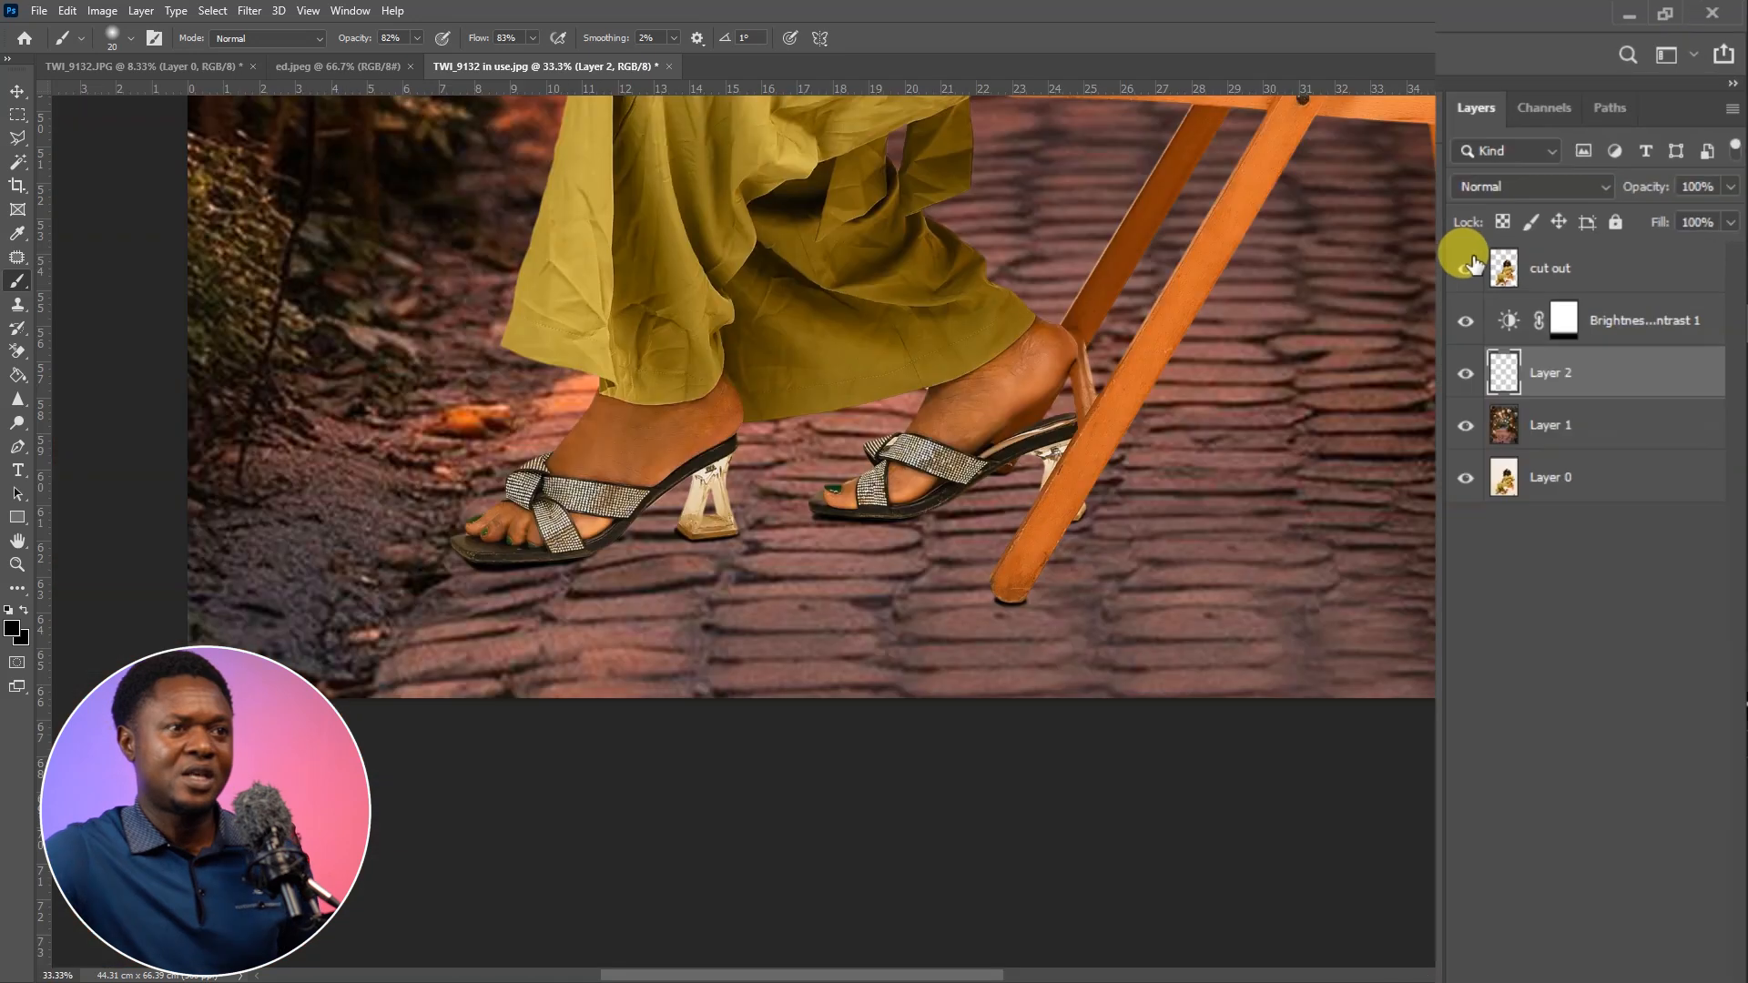
# Hide the cut out layer to examine the contact shadows on the paved floor, and show it again
pyautogui.click(1468, 266)
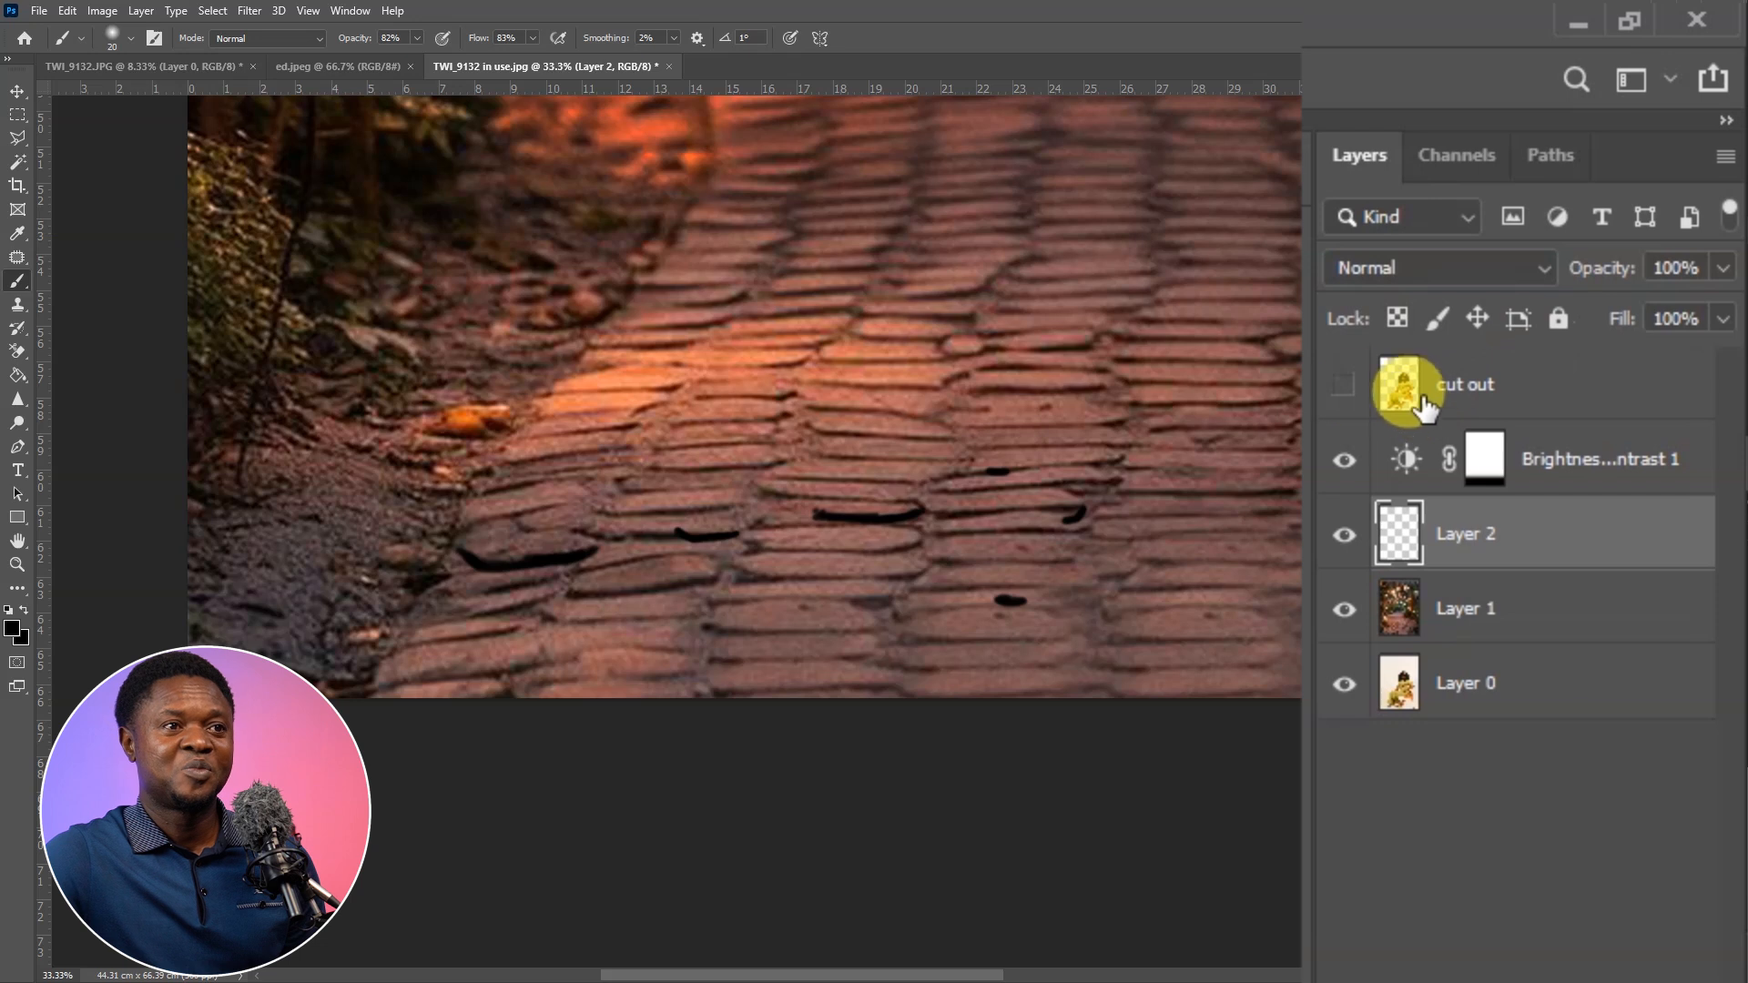
pyautogui.click(1344, 385)
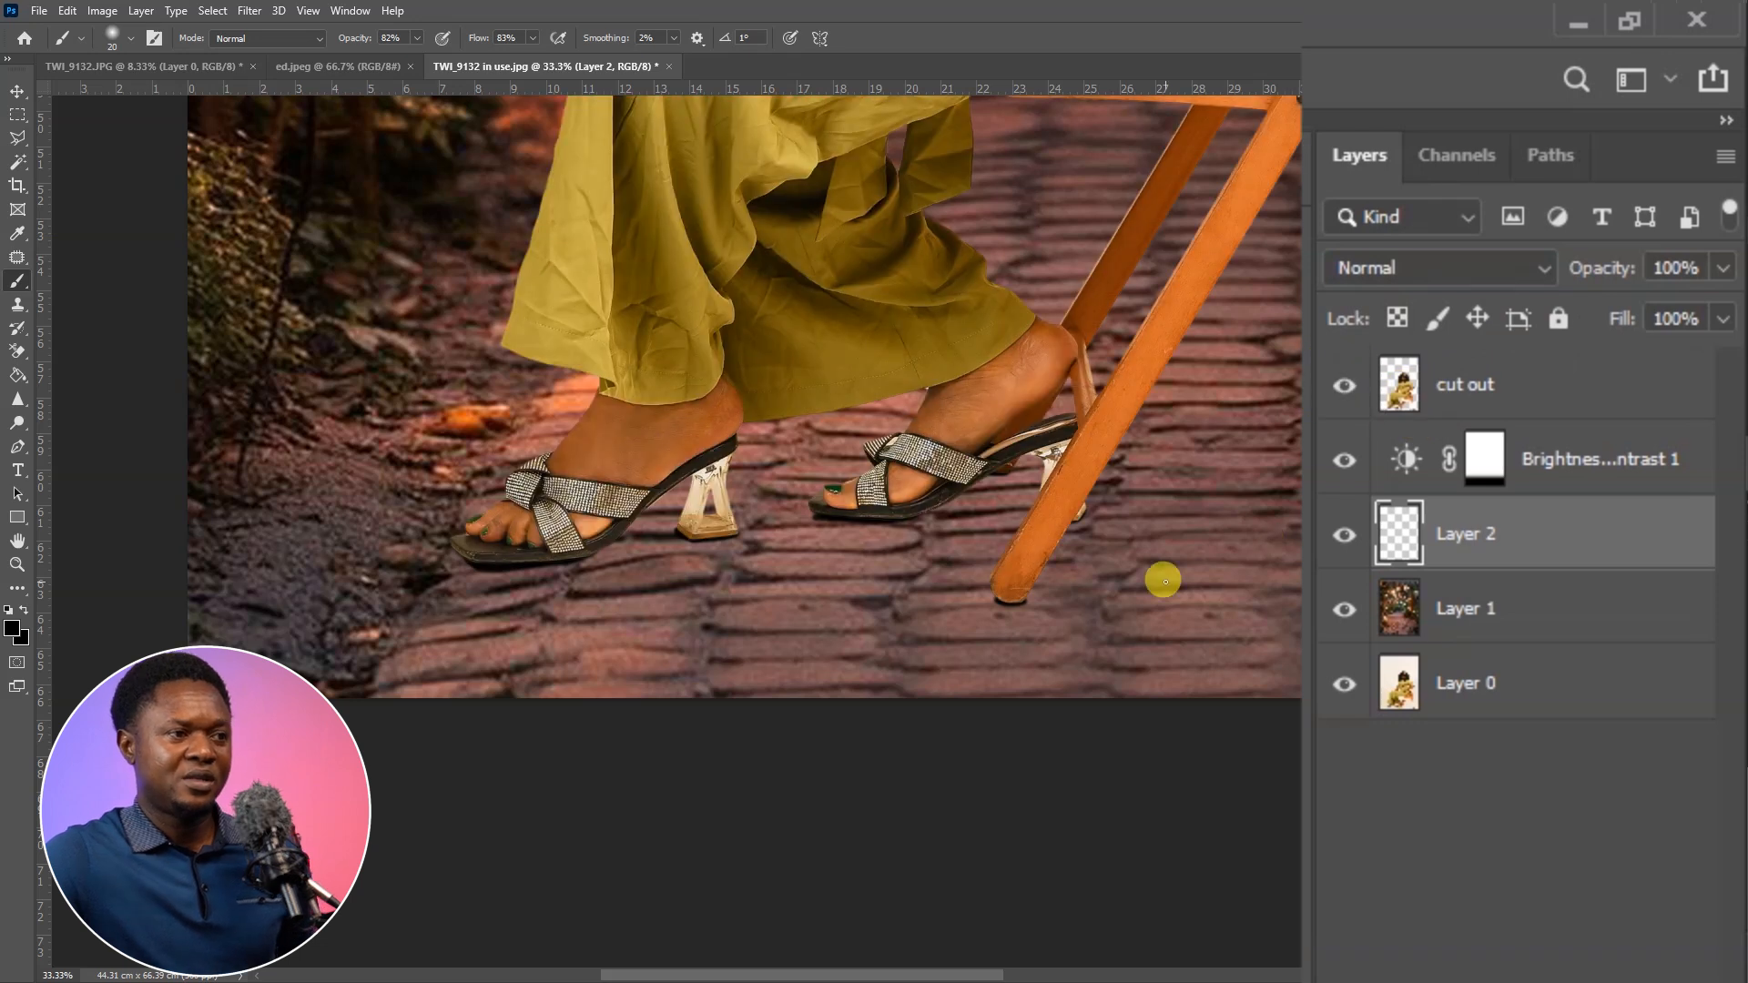
pyautogui.hotkey('ctrl', '-')
# Rename Layer 2 as base shadow
pyautogui.doubleClick(1466, 534)
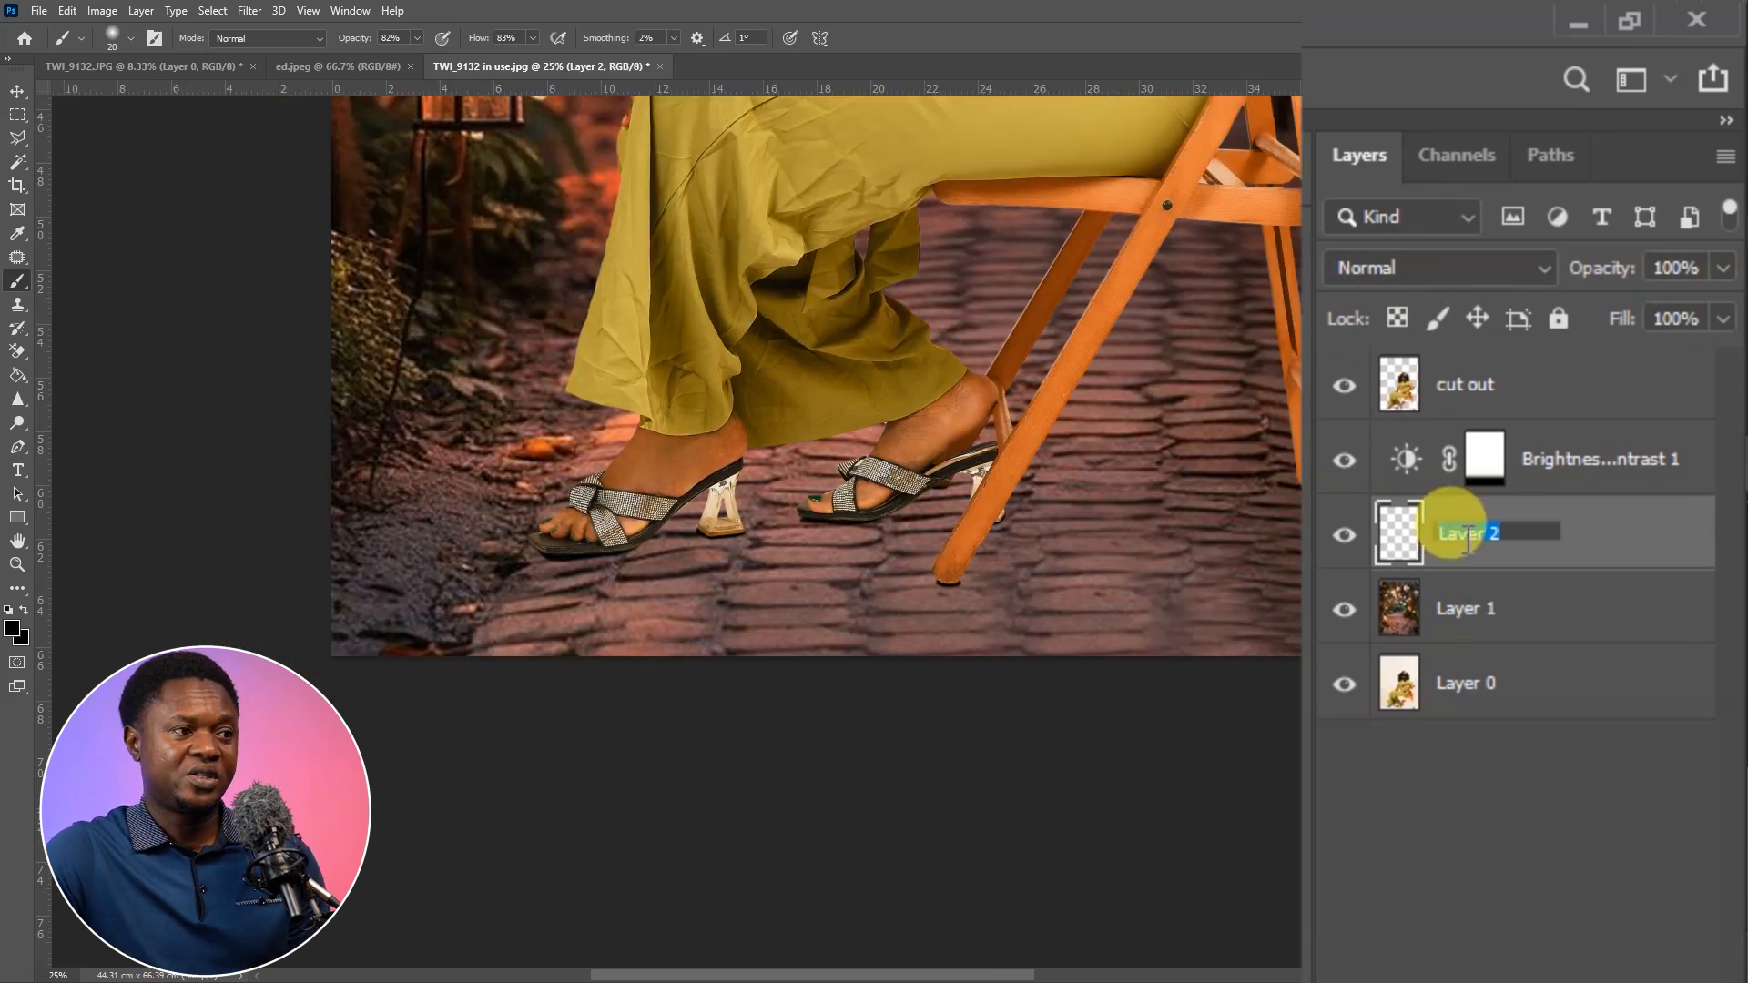
pyautogui.write('base')
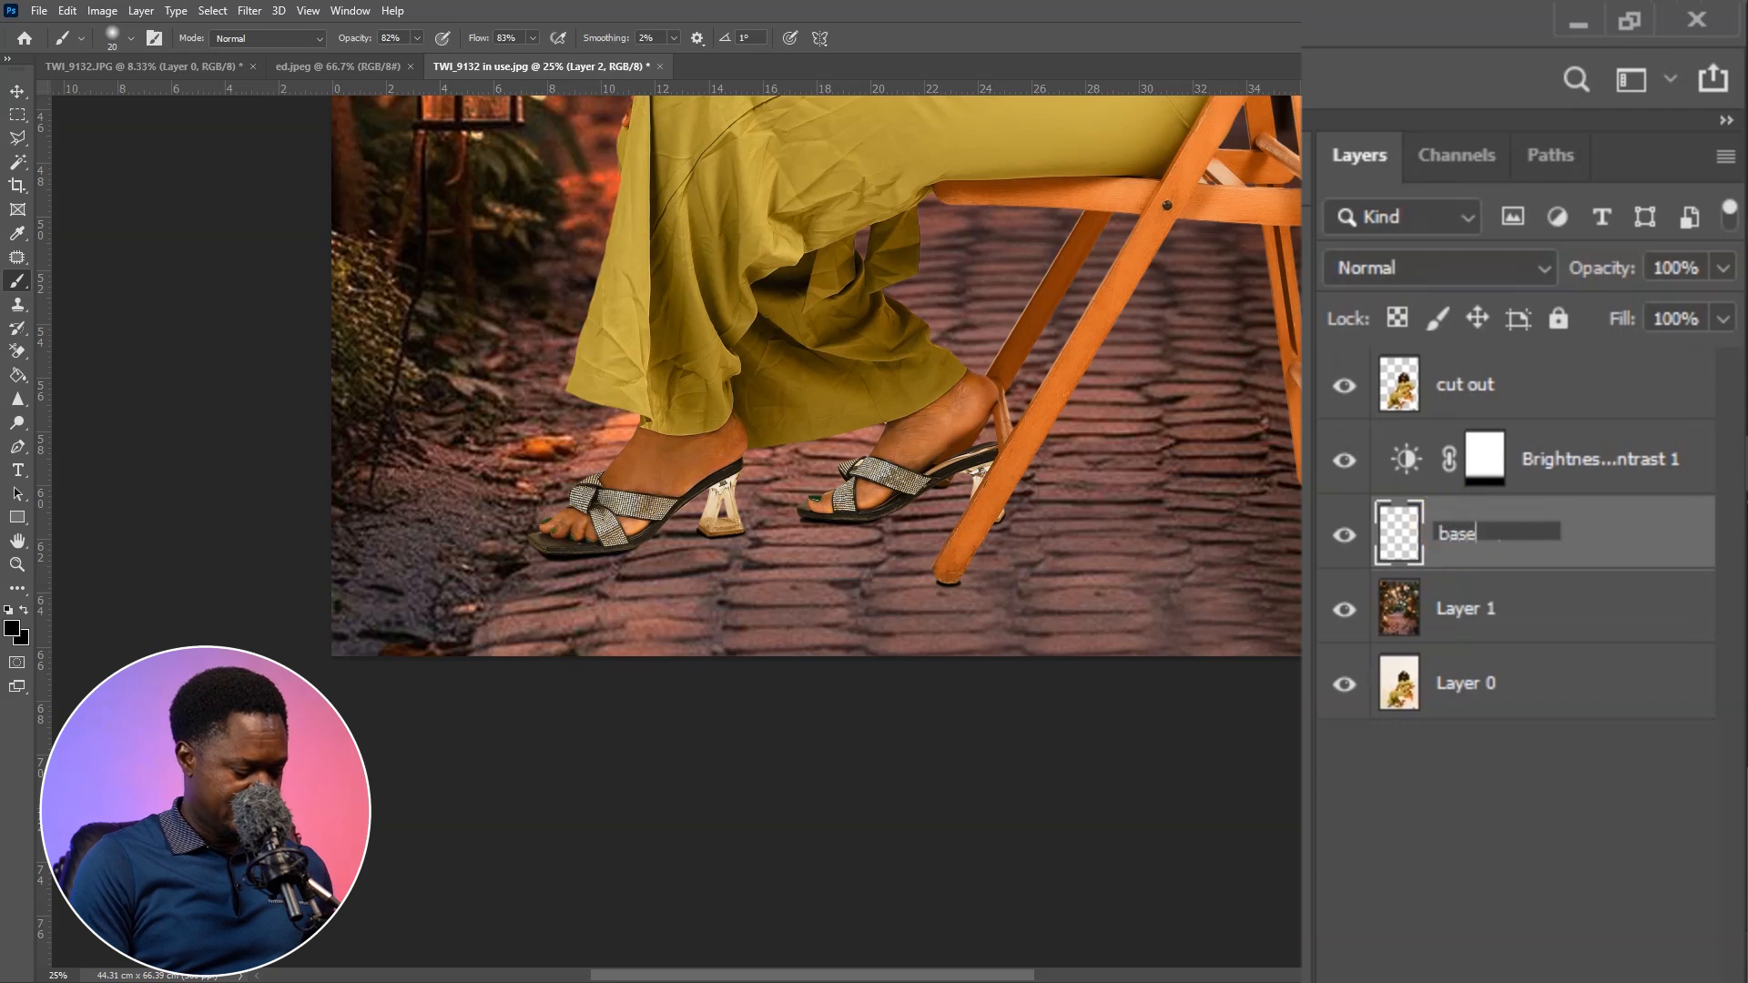
pyautogui.click(1456, 531)
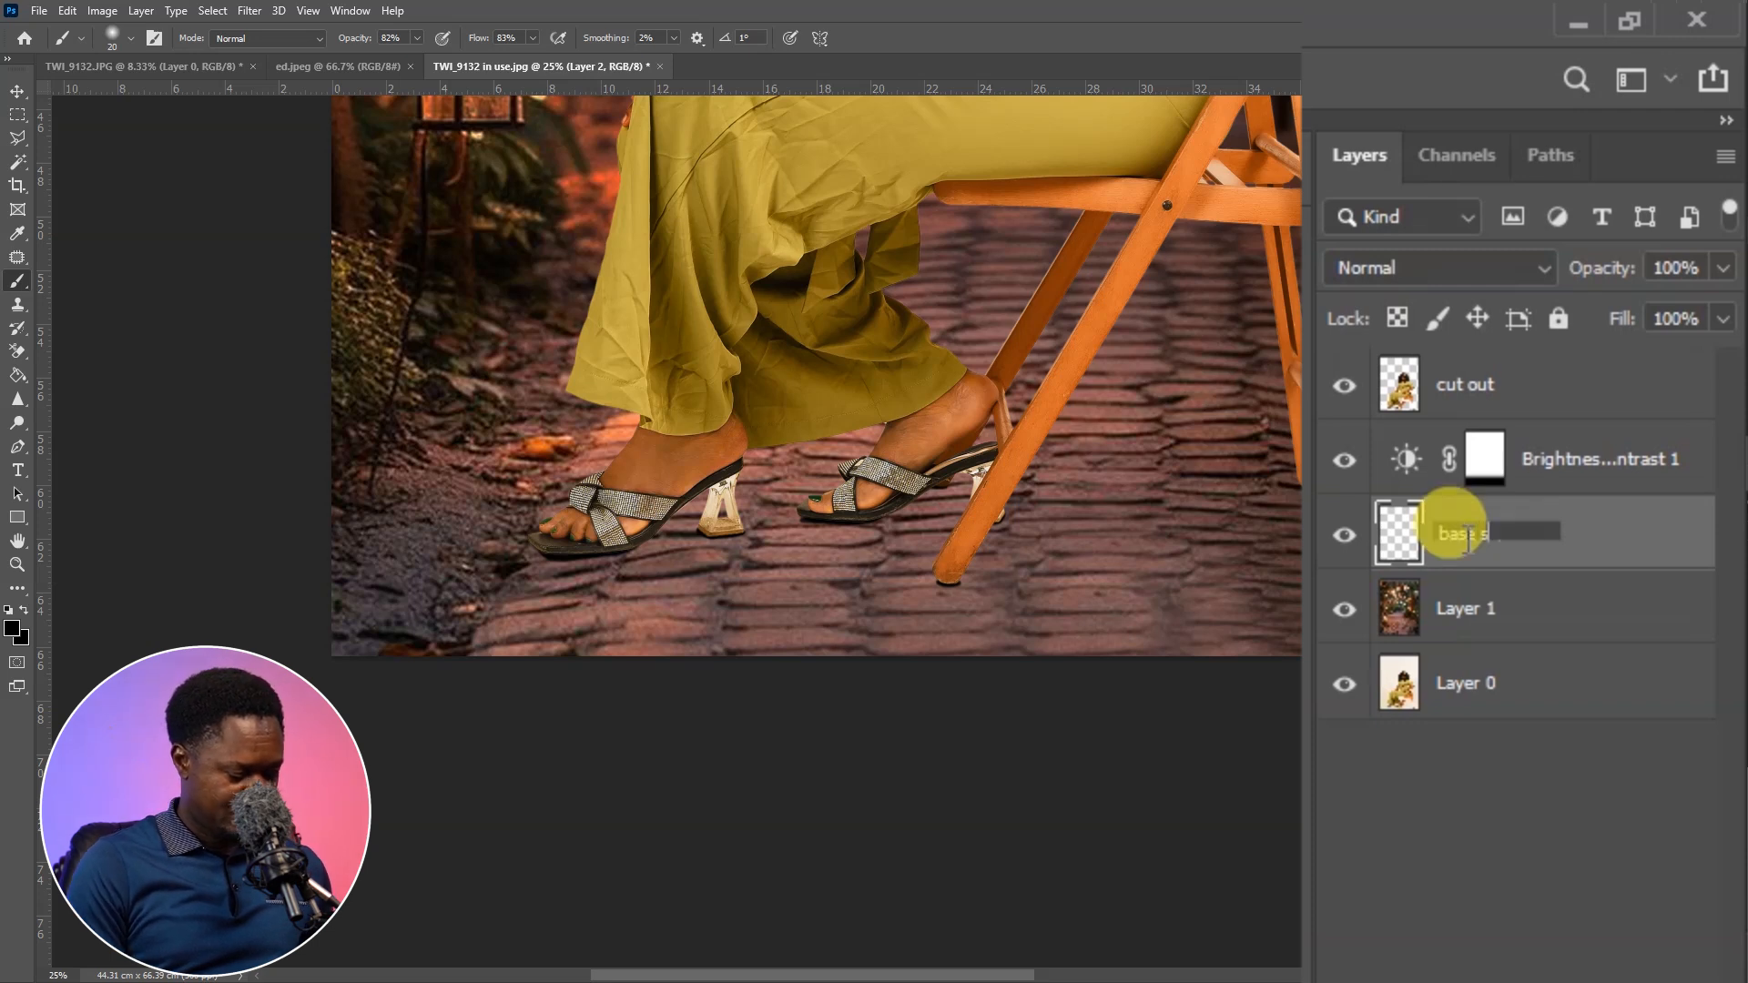
pyautogui.write('shadow')
pyautogui.press('Return')
# Add an empty layer above base shadow and paint a shadow with a 45-pixel brush under the arch of the sandal farther from the chair
pyautogui.hotkey('ctrl', '+')
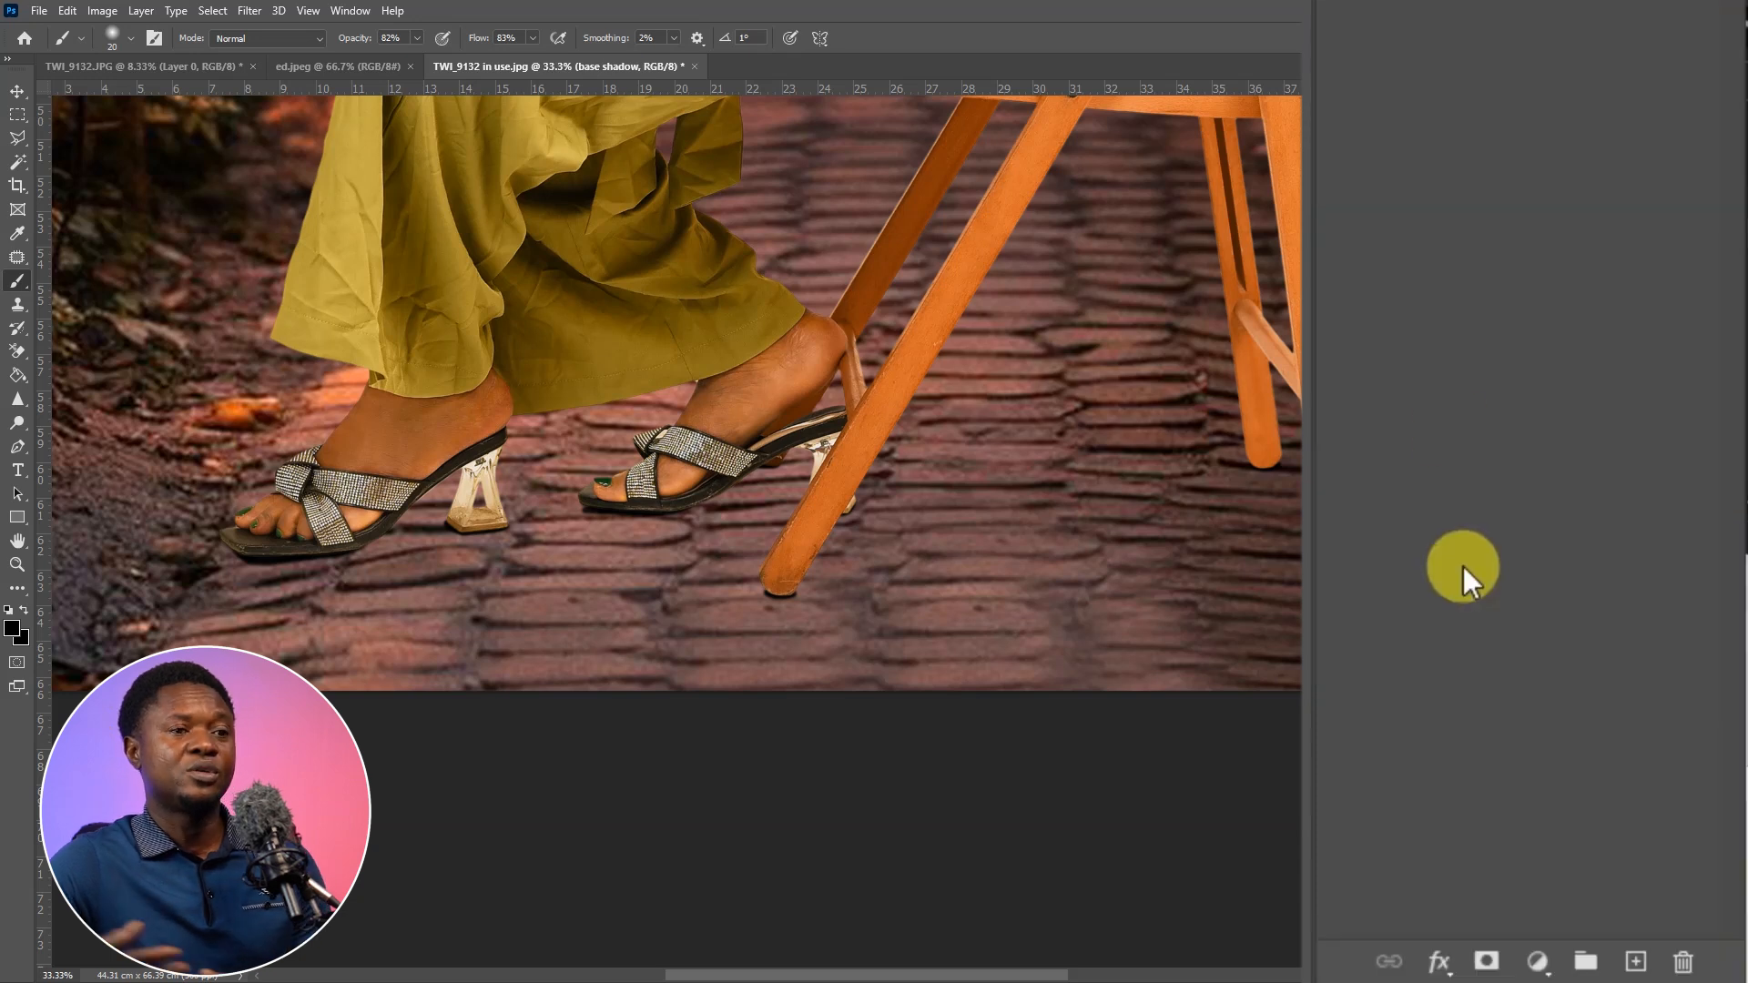
pyautogui.click(1636, 963)
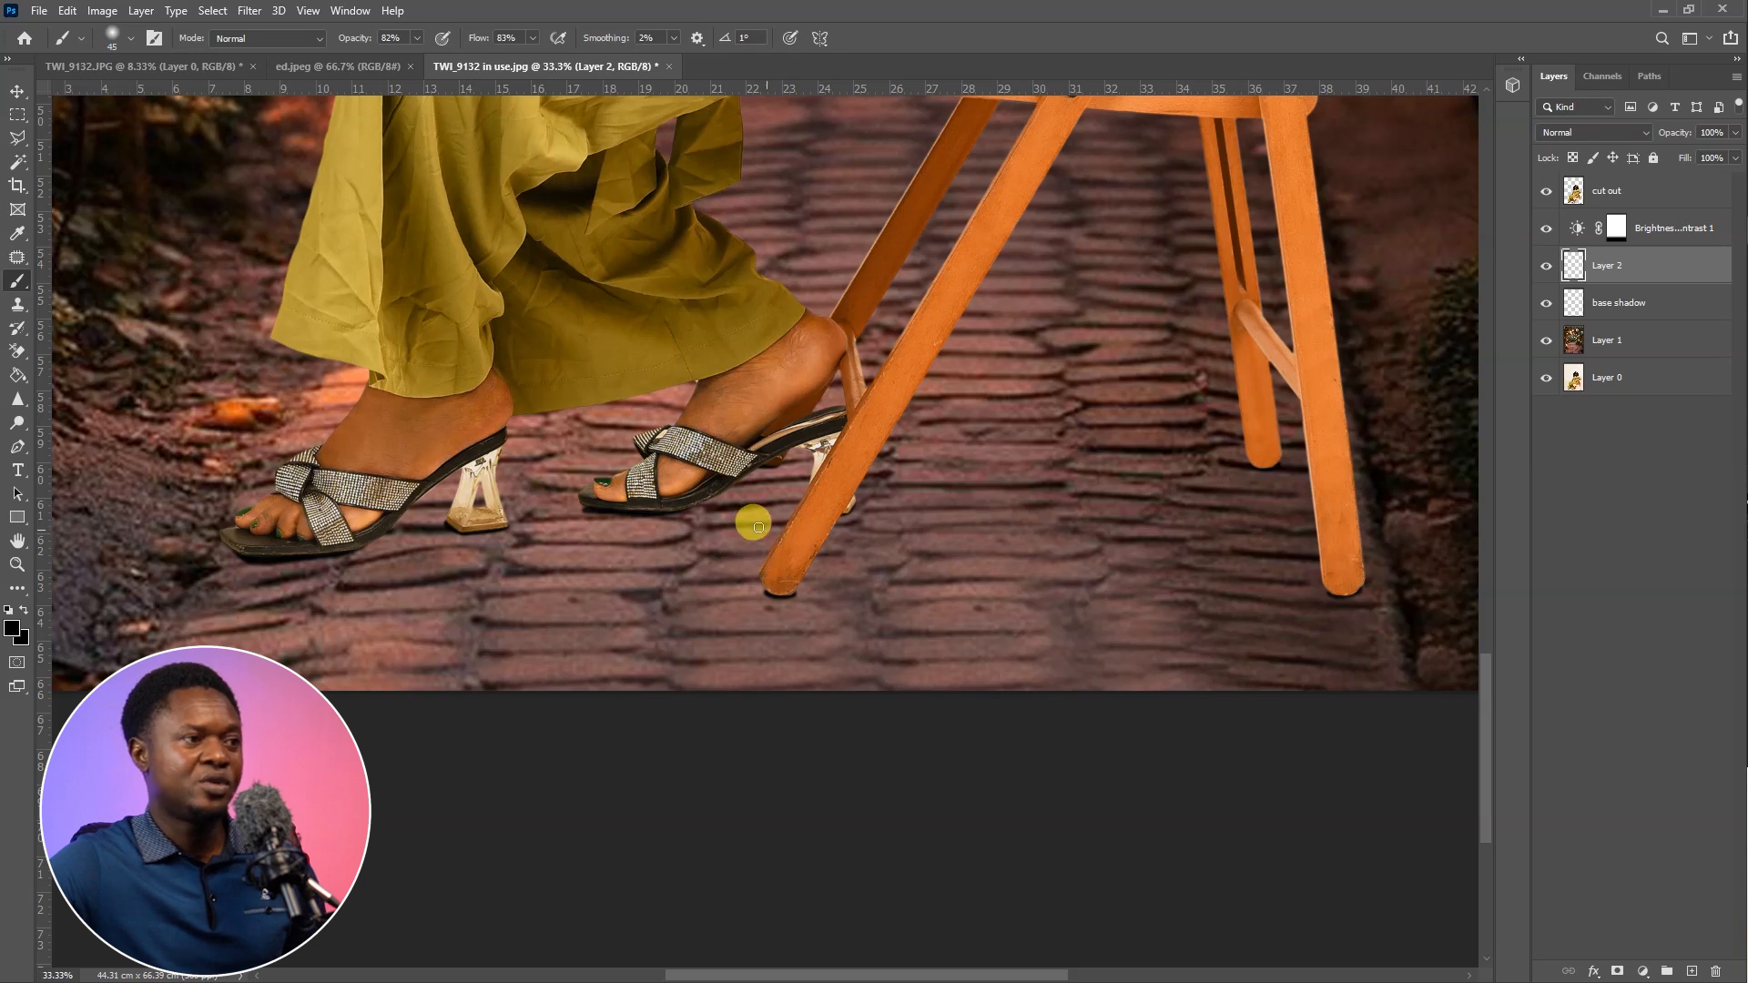
pyautogui.press(']')
pyautogui.press(']')
pyautogui.hotkey('ctrl', 'z')
pyautogui.hotkey('ctrl', '+')
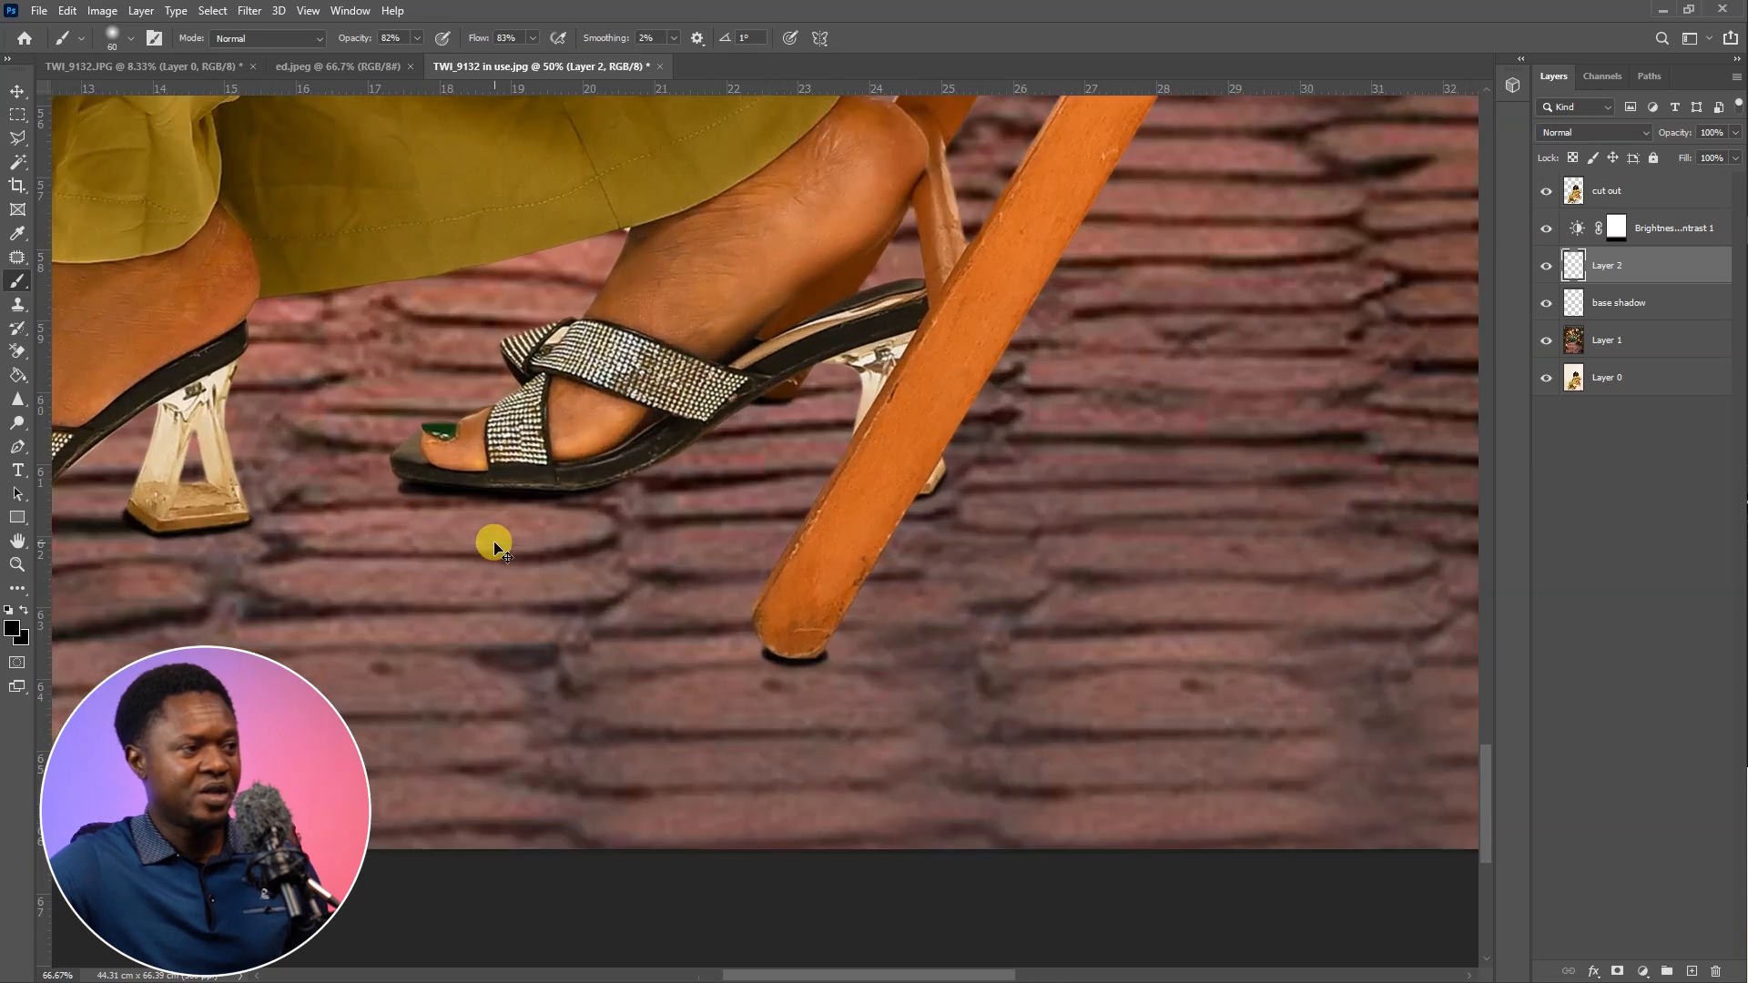
pyautogui.hotkey('ctrl', '+')
pyautogui.press('[')
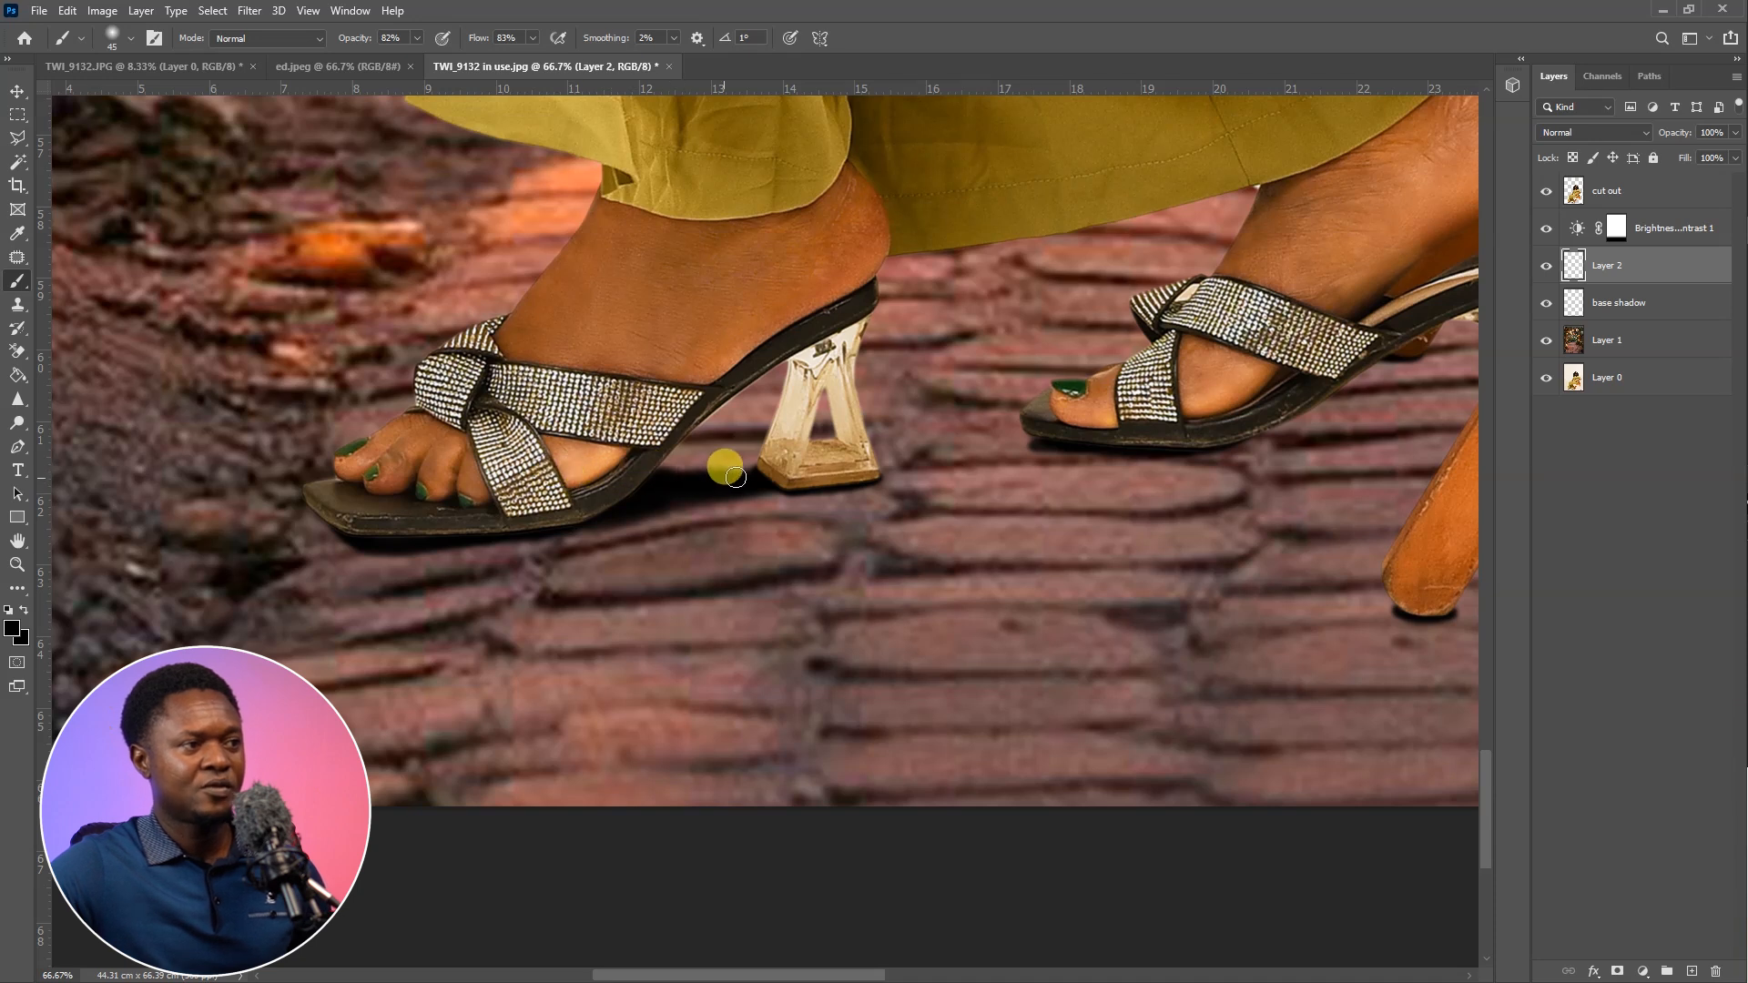
# Paint a shadow beneath the arch of the sandal nearest the chair, extending from its sole to its heel
pyautogui.hscroll(5, 870, 472)
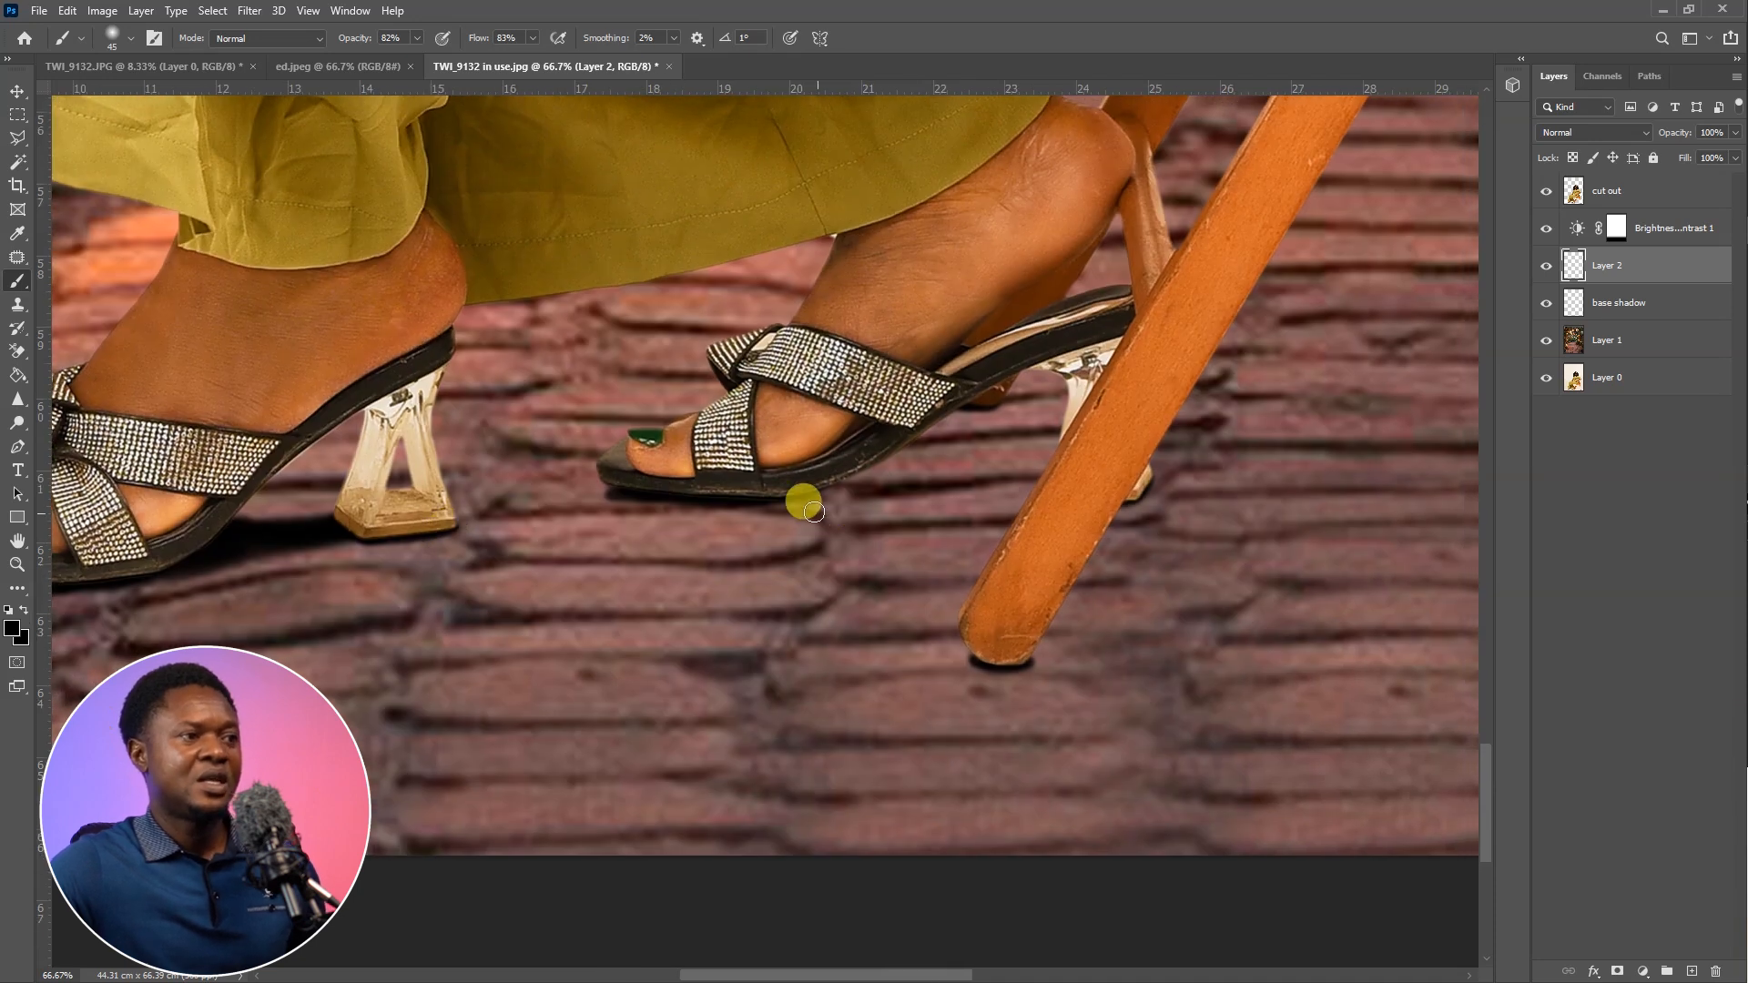
pyautogui.moveTo(810, 495); pyautogui.dragTo(687, 514)
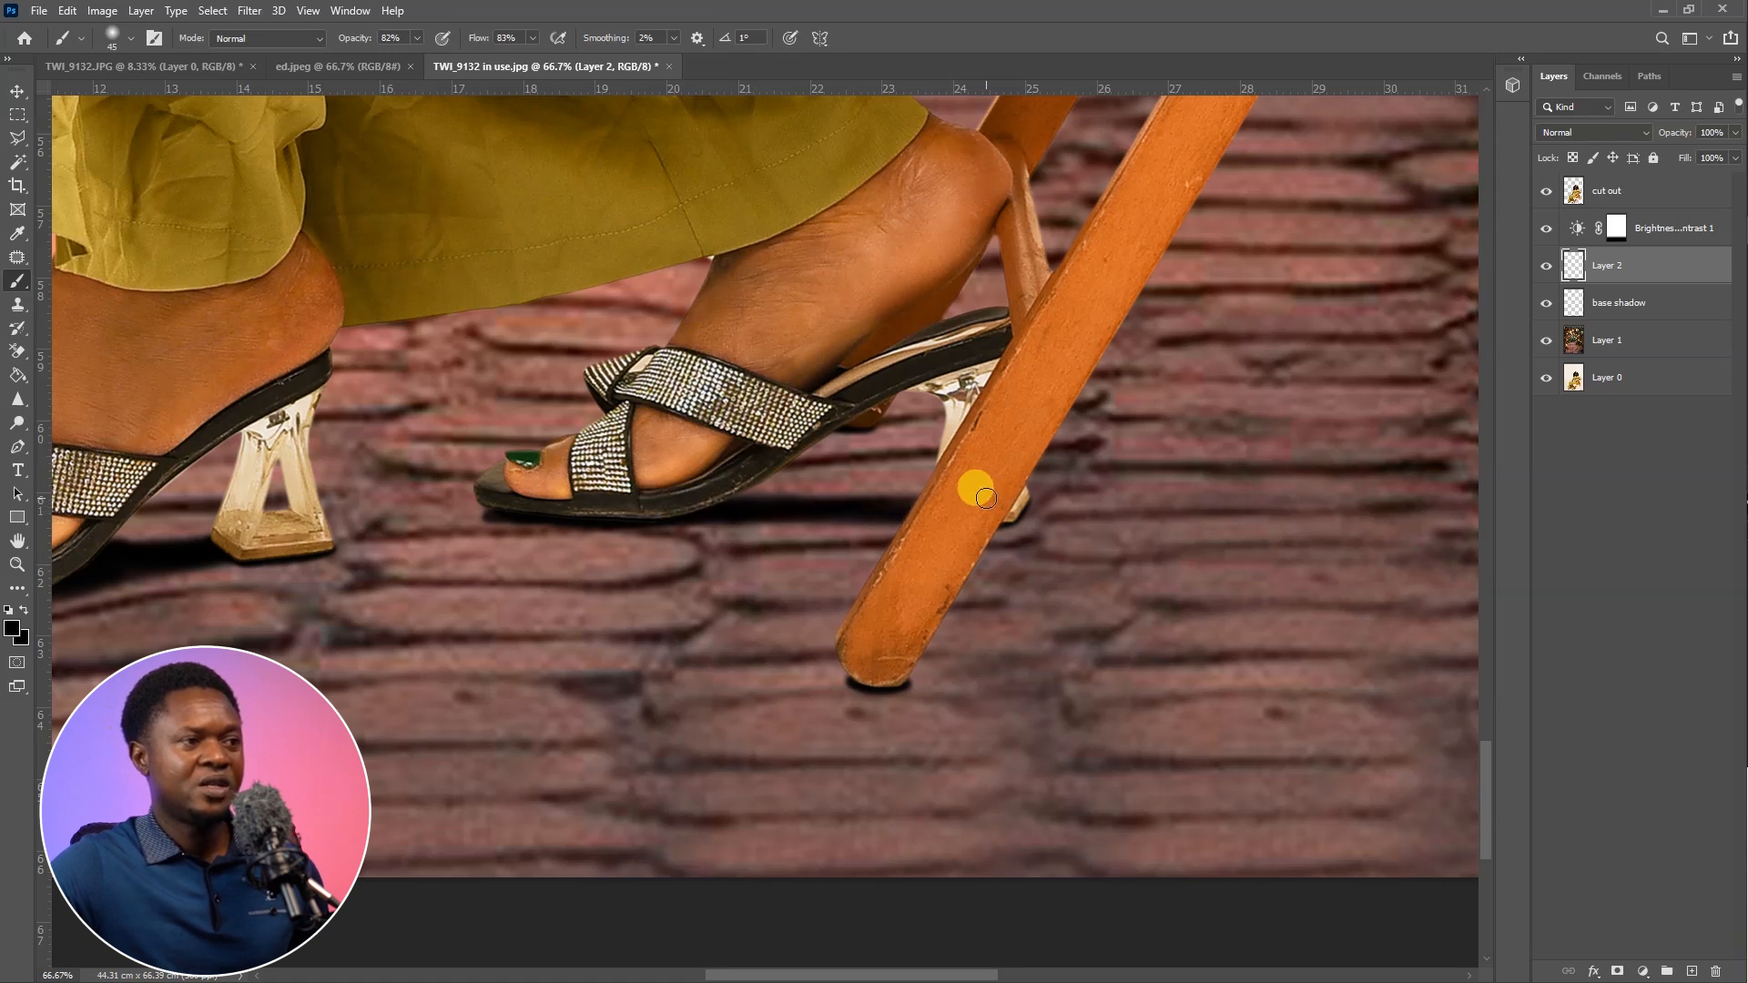
pyautogui.moveTo(726, 484)
pyautogui.mouseDown()
pyautogui.moveTo(904, 504)
pyautogui.moveTo(698, 485)
pyautogui.moveTo(1004, 502)
pyautogui.moveTo(965, 507)
pyautogui.moveTo(944, 542)
pyautogui.mouseUp()
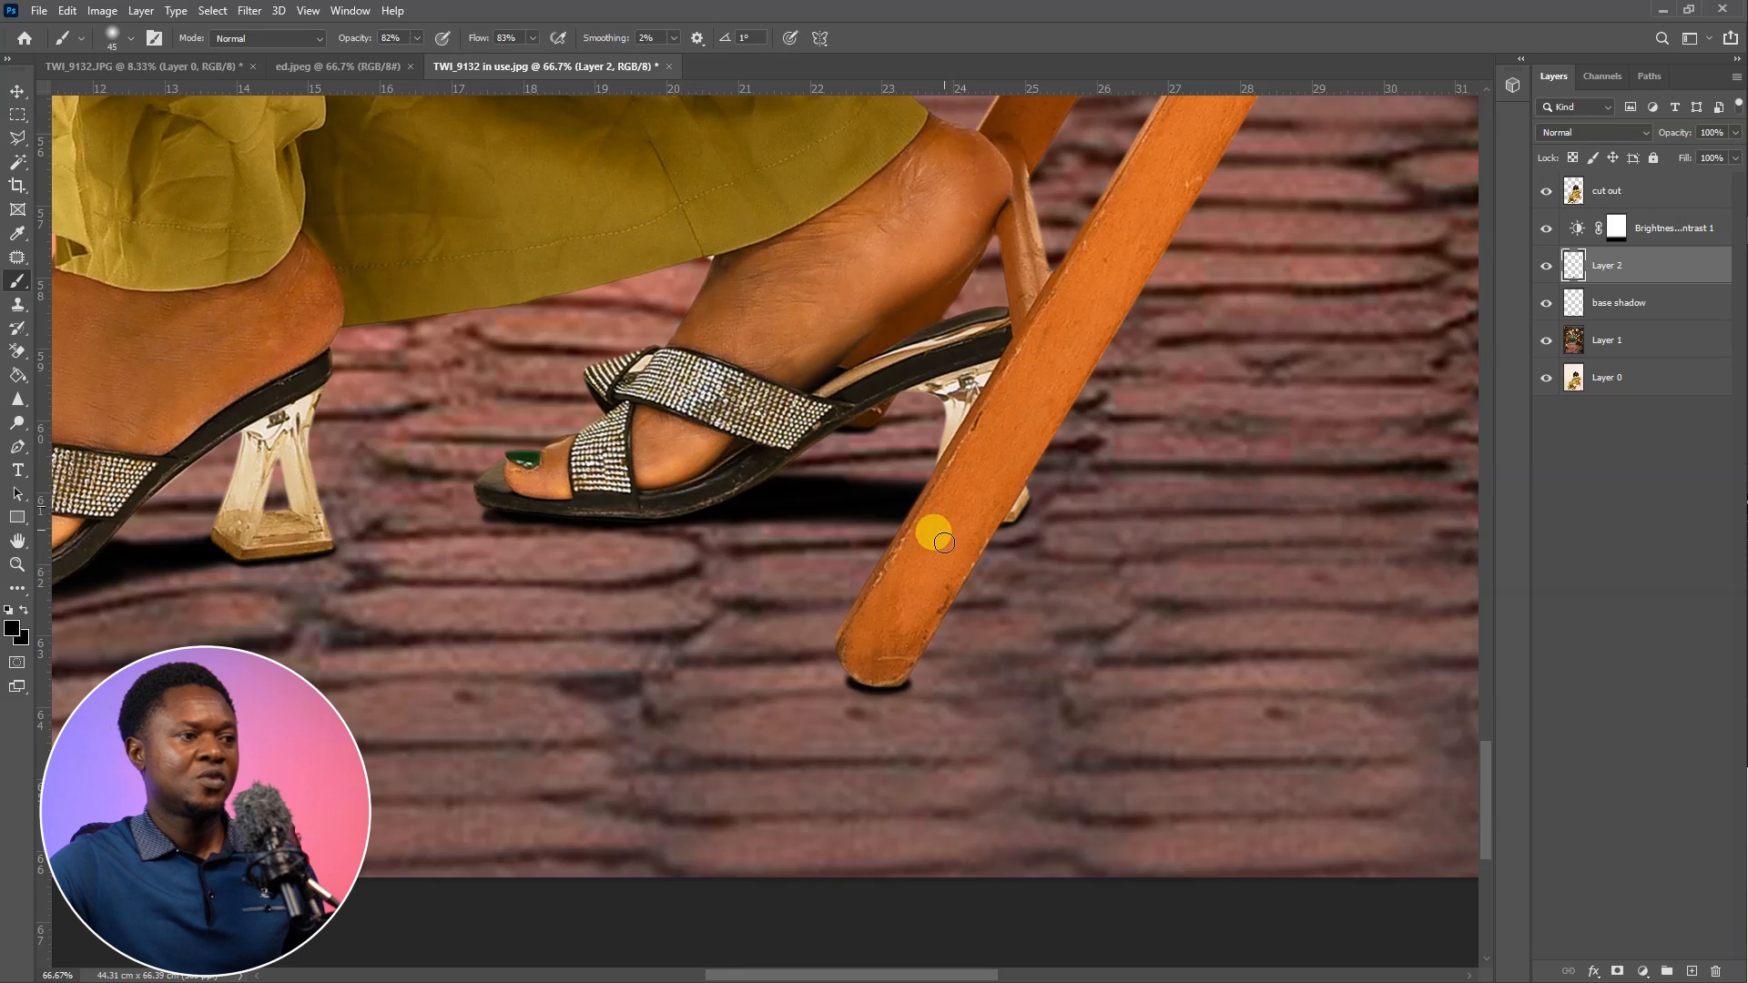
# Paint long horizontal shadow streaks with a 125-pixel brush across the paving between the right and left chair legs
pyautogui.hotkey('ctrl', '-')
pyautogui.hotkey('ctrl', '-')
pyautogui.hotkey('ctrl', '-')
pyautogui.hotkey('ctrl', '-')
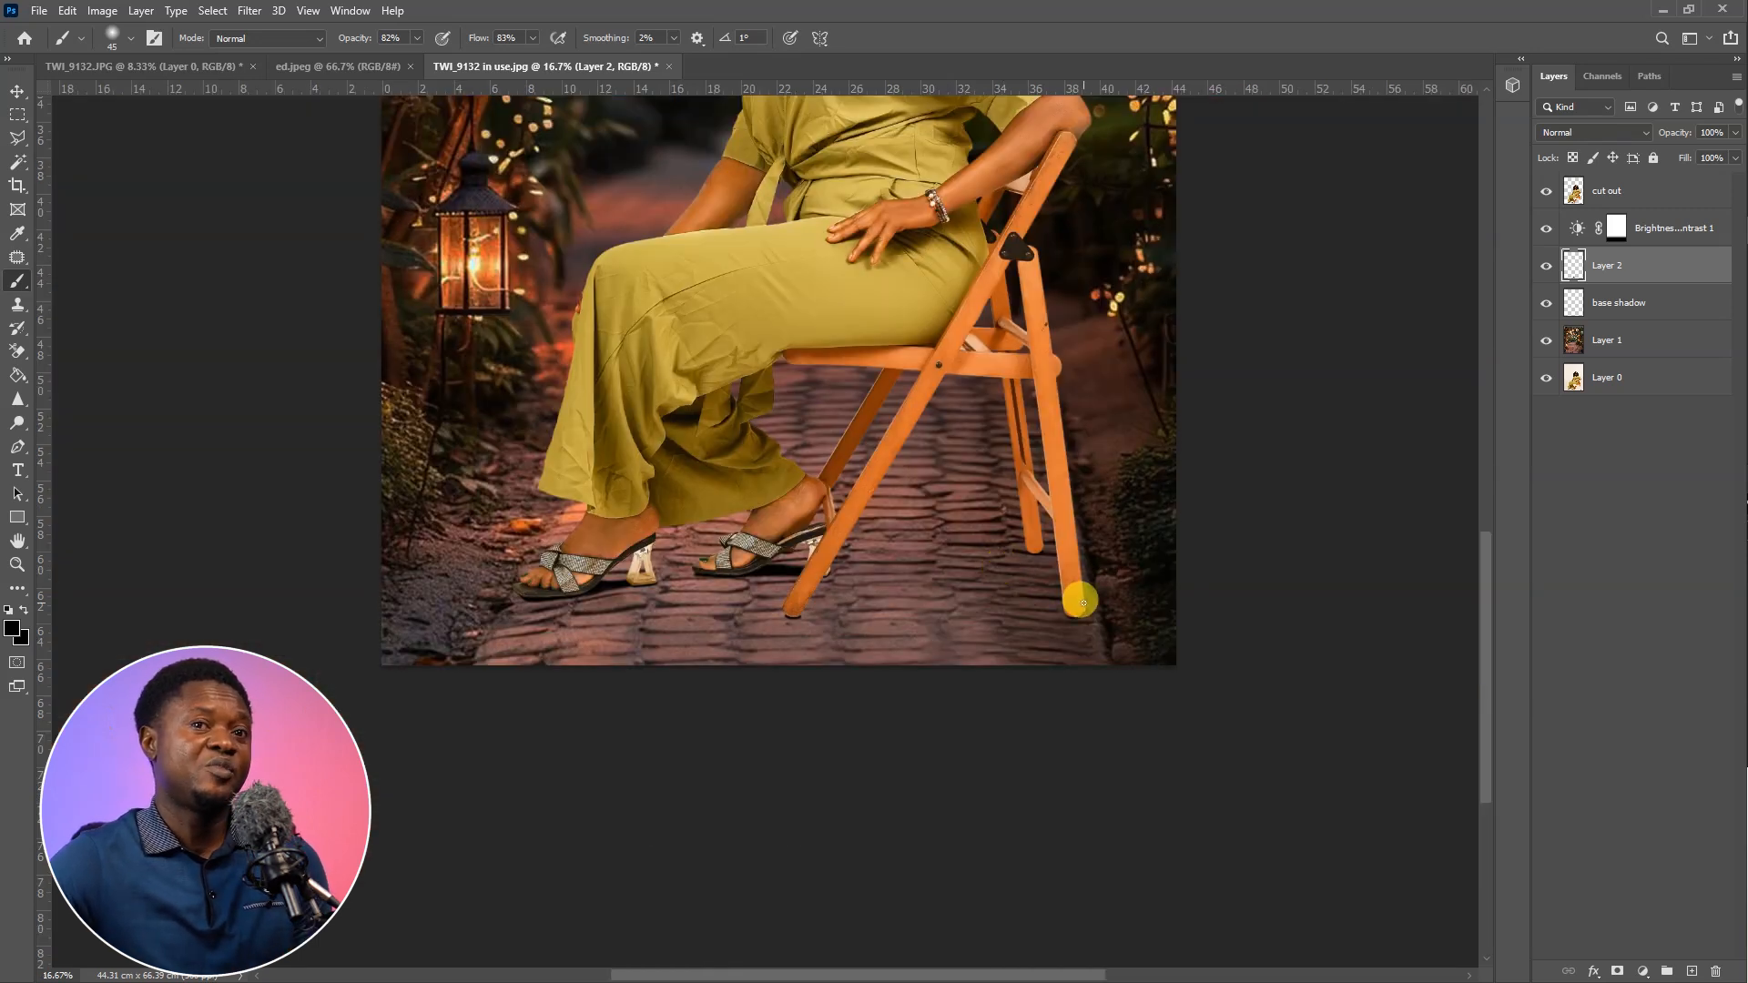
pyautogui.press(']')
pyautogui.press(']')
pyautogui.press(']')
pyautogui.press(']')
pyautogui.press(']')
pyautogui.press(']')
pyautogui.press(']')
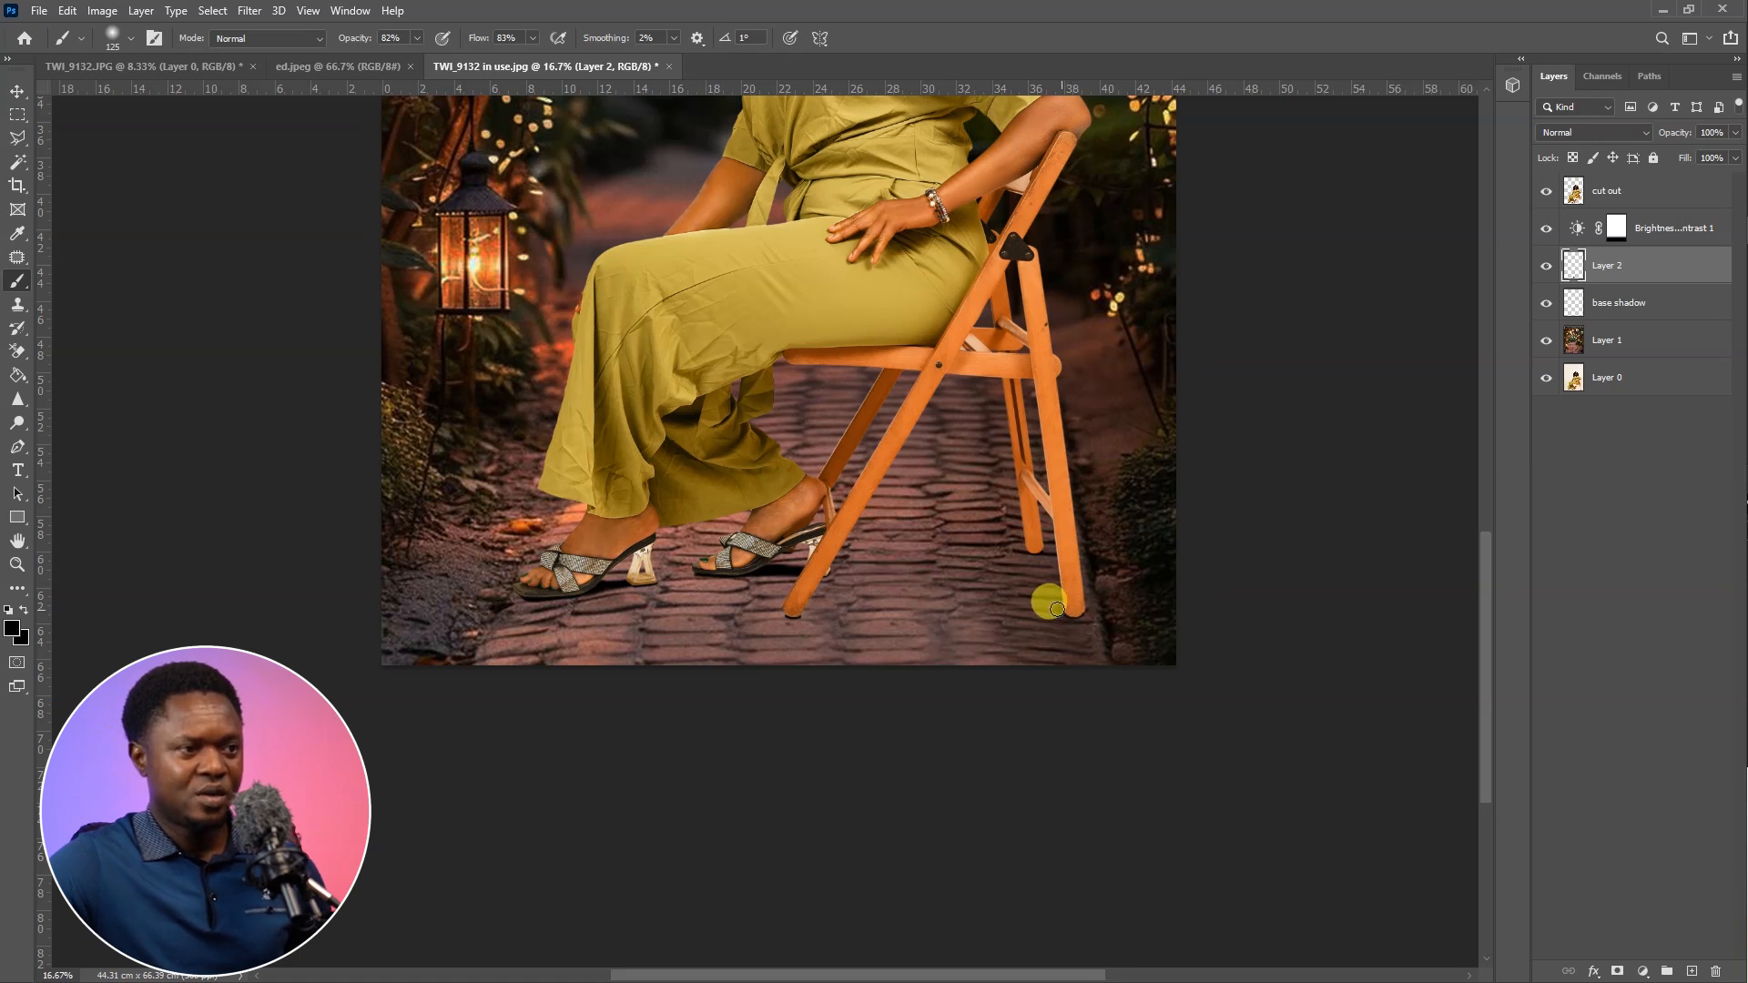
pyautogui.moveTo(1037, 606); pyautogui.dragTo(1026, 555)
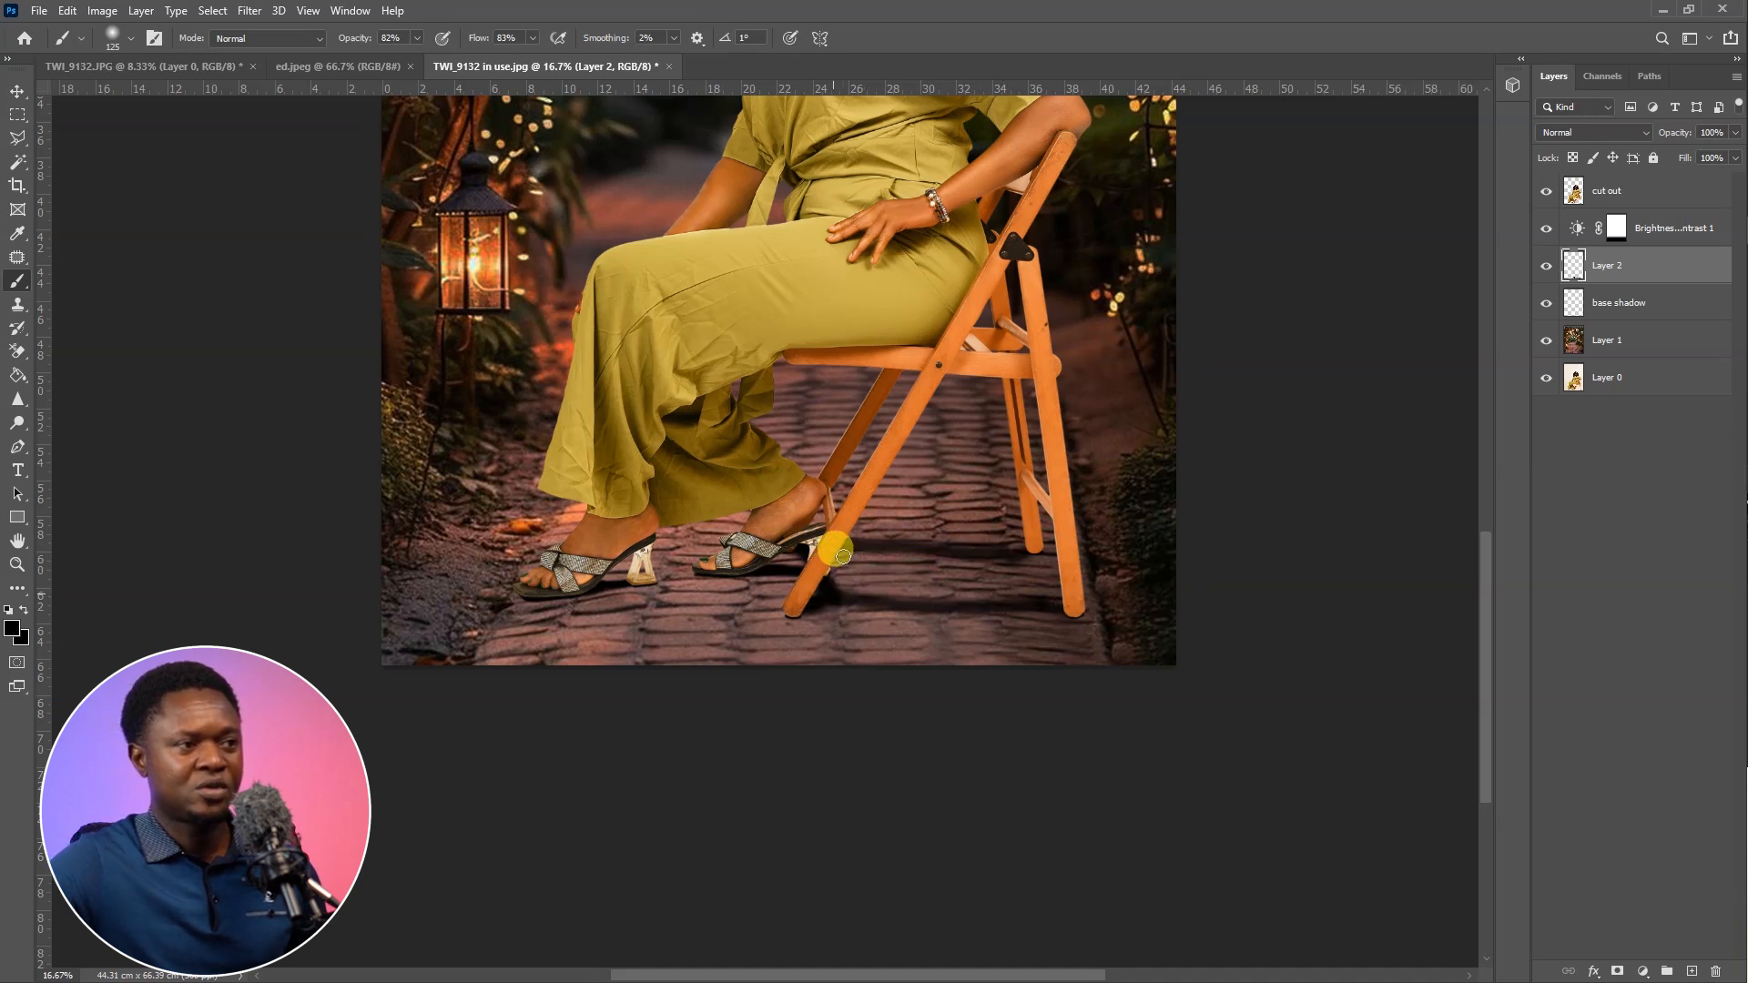
# Fill the floor between the chair legs with dark shadow using a 250-pixel brush, and reduce the brush to 100 pixels
pyautogui.press(']')
pyautogui.press(']')
pyautogui.press(']')
pyautogui.press(']')
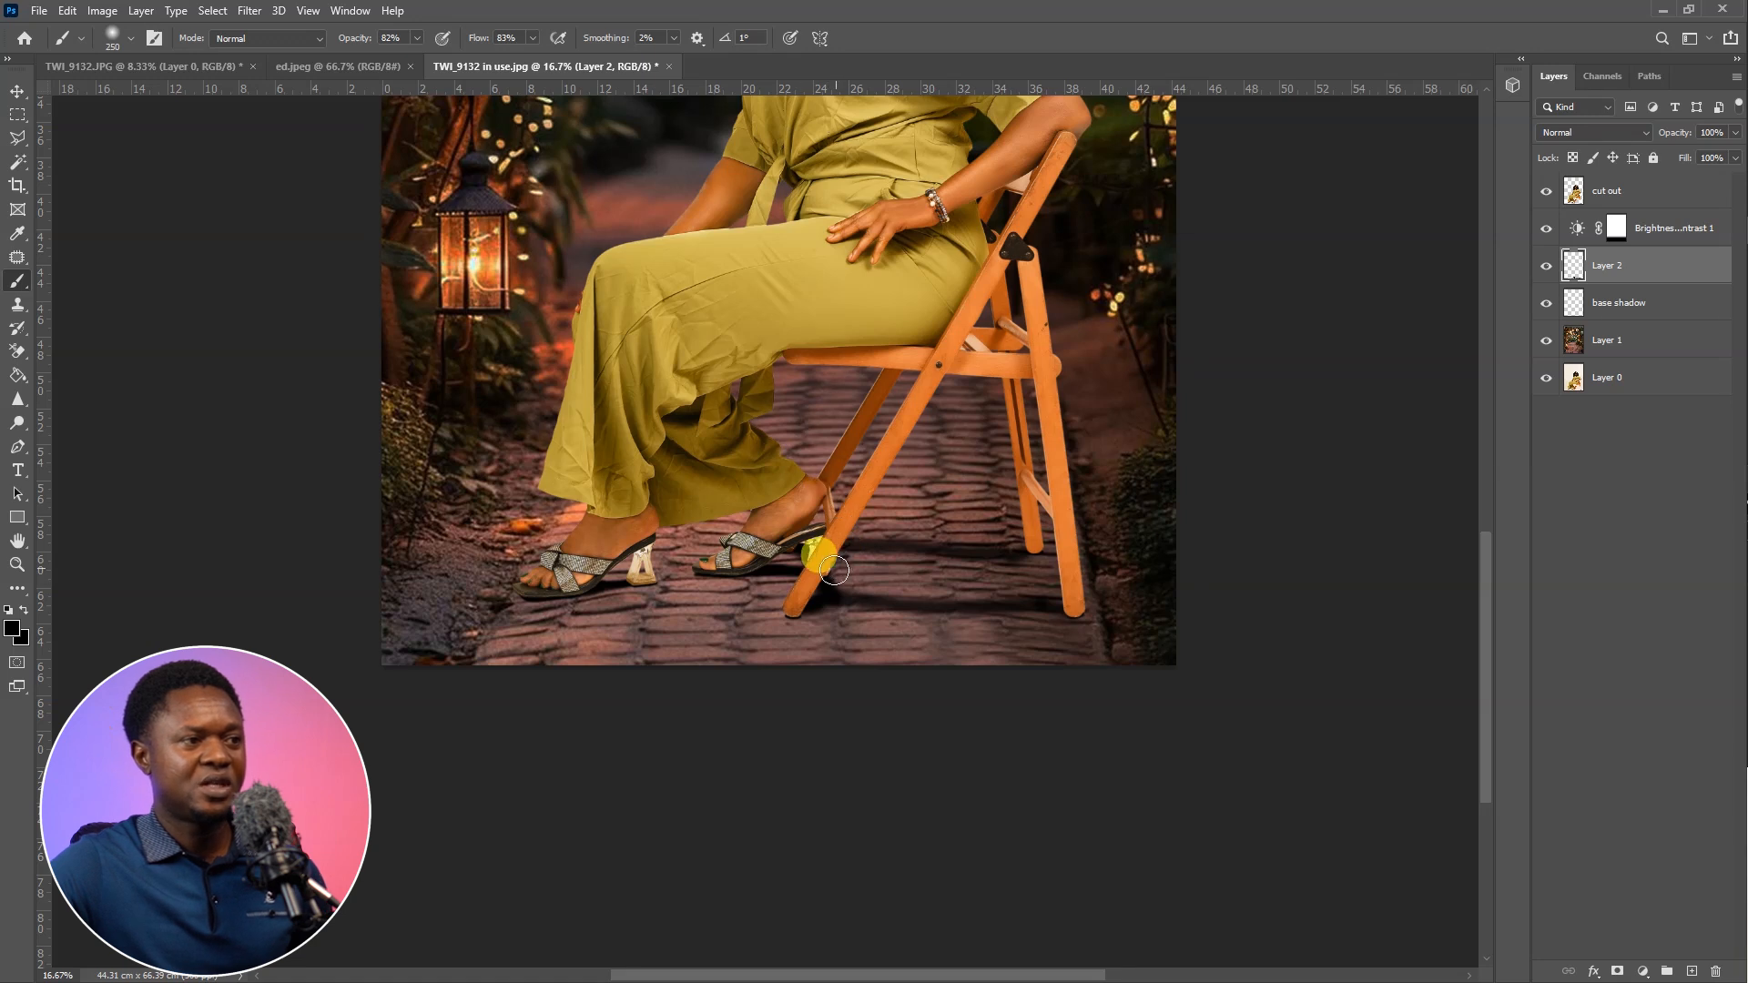
pyautogui.moveTo(887, 569)
pyautogui.mouseDown()
pyautogui.moveTo(1001, 597)
pyautogui.moveTo(985, 572)
pyautogui.moveTo(842, 573)
pyautogui.moveTo(911, 598)
pyautogui.moveTo(968, 591)
pyautogui.mouseUp()
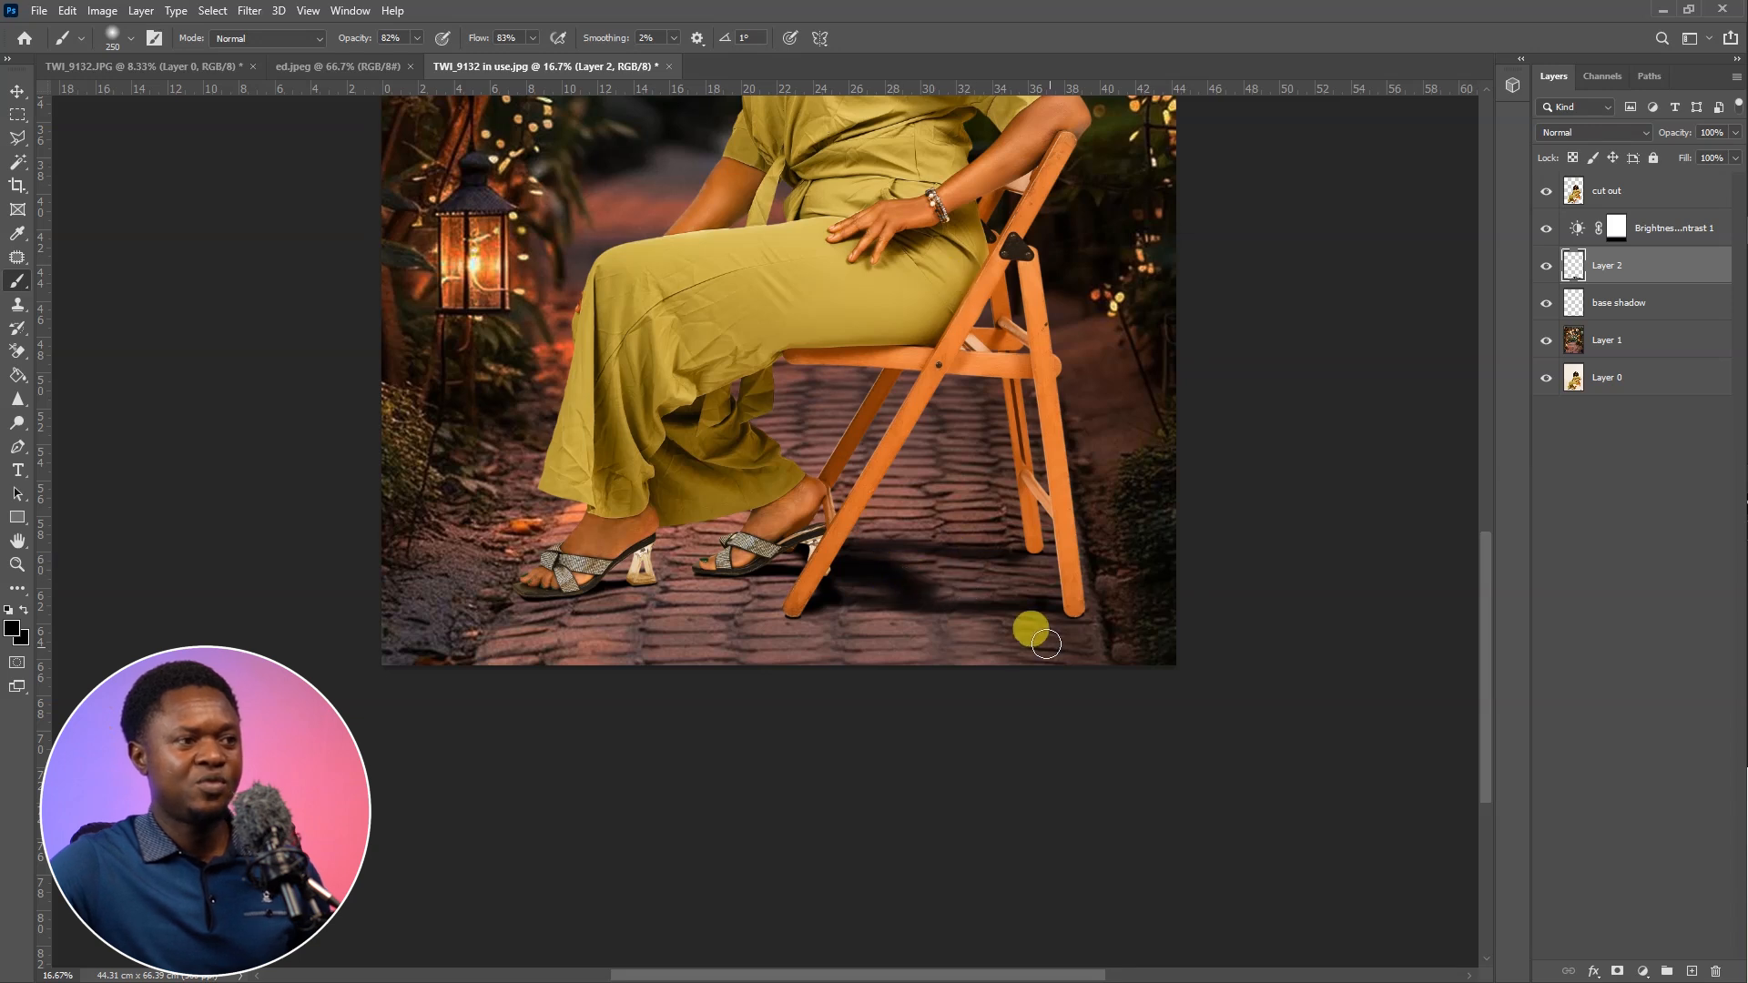
pyautogui.moveTo(965, 553)
pyautogui.mouseDown()
pyautogui.moveTo(995, 596)
pyautogui.moveTo(927, 598)
pyautogui.moveTo(982, 594)
pyautogui.moveTo(913, 572)
pyautogui.moveTo(989, 589)
pyautogui.moveTo(818, 559)
pyautogui.moveTo(1039, 564)
pyautogui.moveTo(1004, 545)
pyautogui.moveTo(1045, 587)
pyautogui.mouseUp()
pyautogui.press('[')
pyautogui.press('[')
pyautogui.press('[')
pyautogui.press('[')
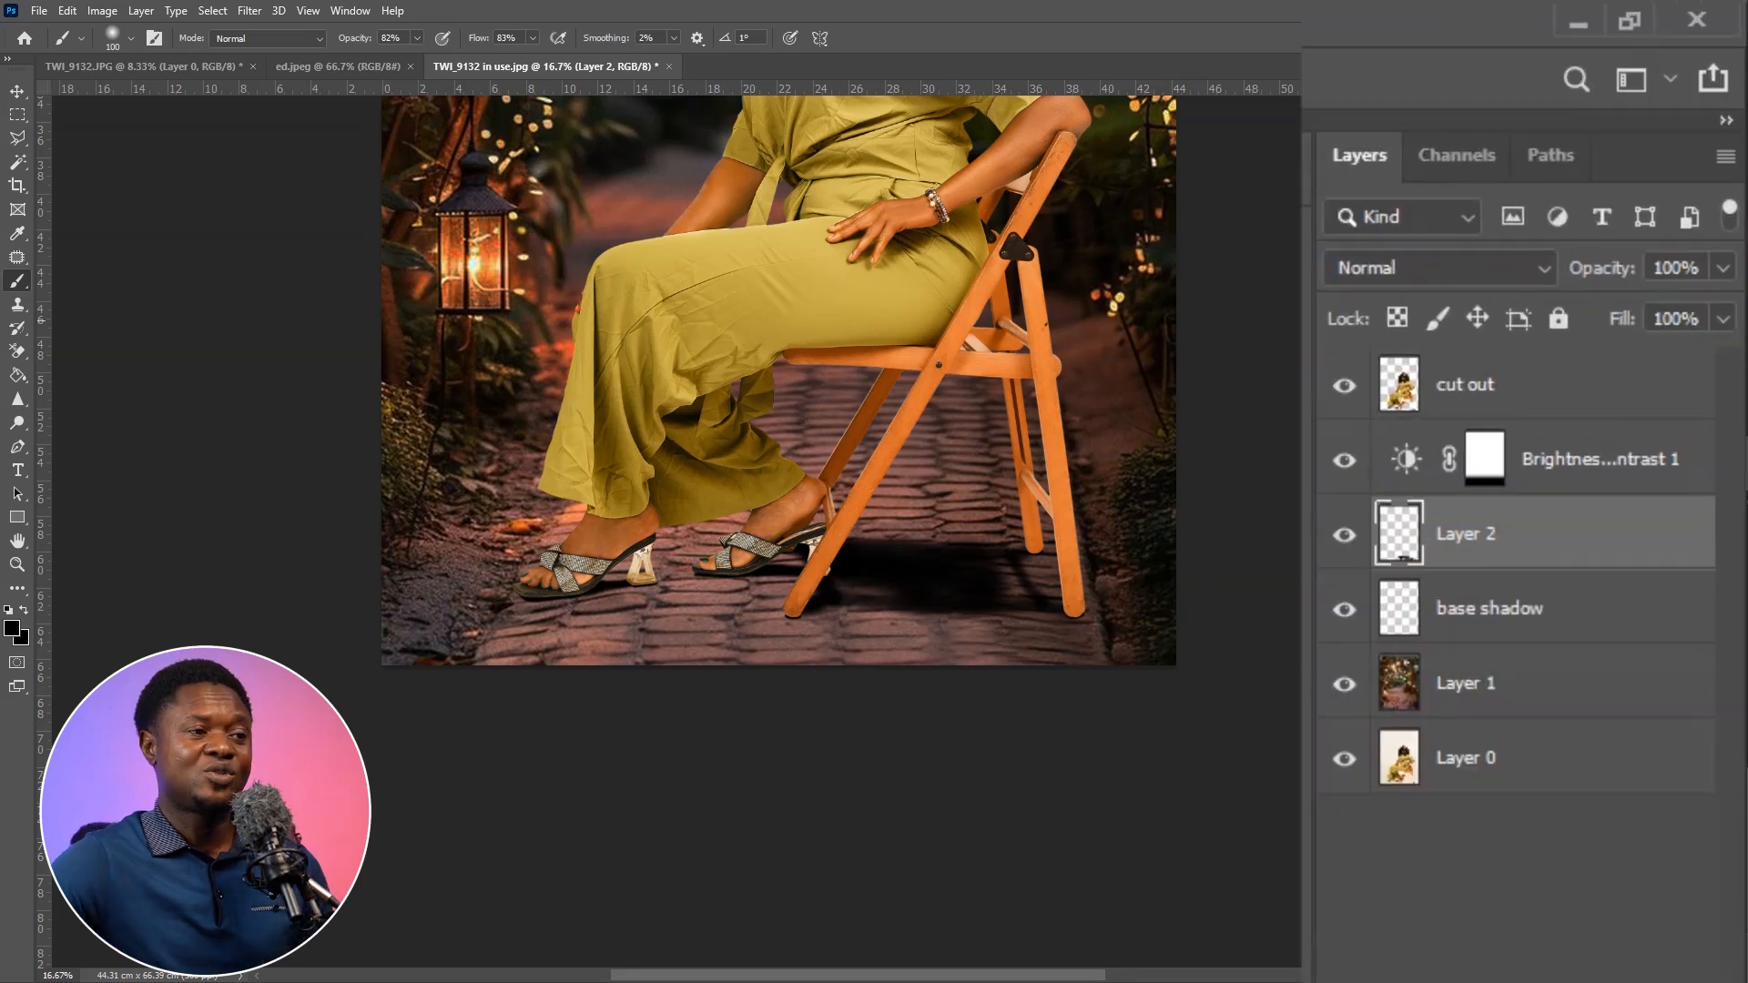
# Reduce the fill of Layer 2 to 53% and rename the layer "main shadow"
pyautogui.moveTo(1618, 323); pyautogui.dragTo(1535, 341)
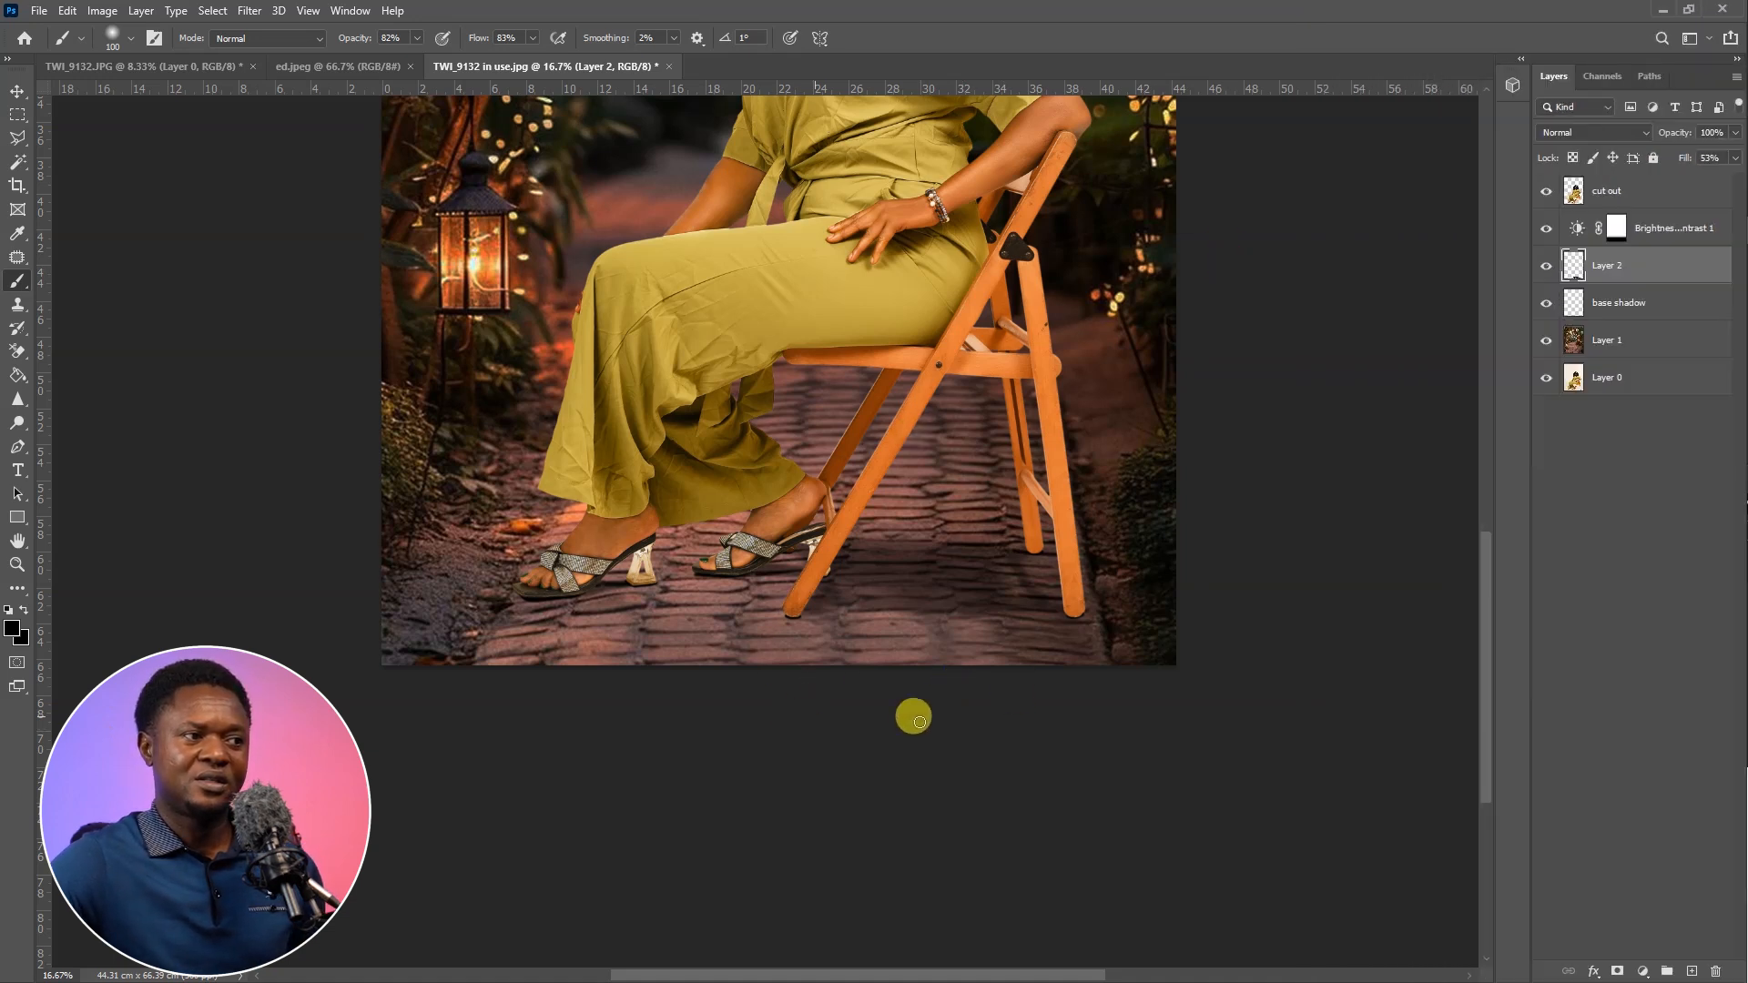
pyautogui.hotkey('ctrl', '-')
pyautogui.hotkey('ctrl', '-')
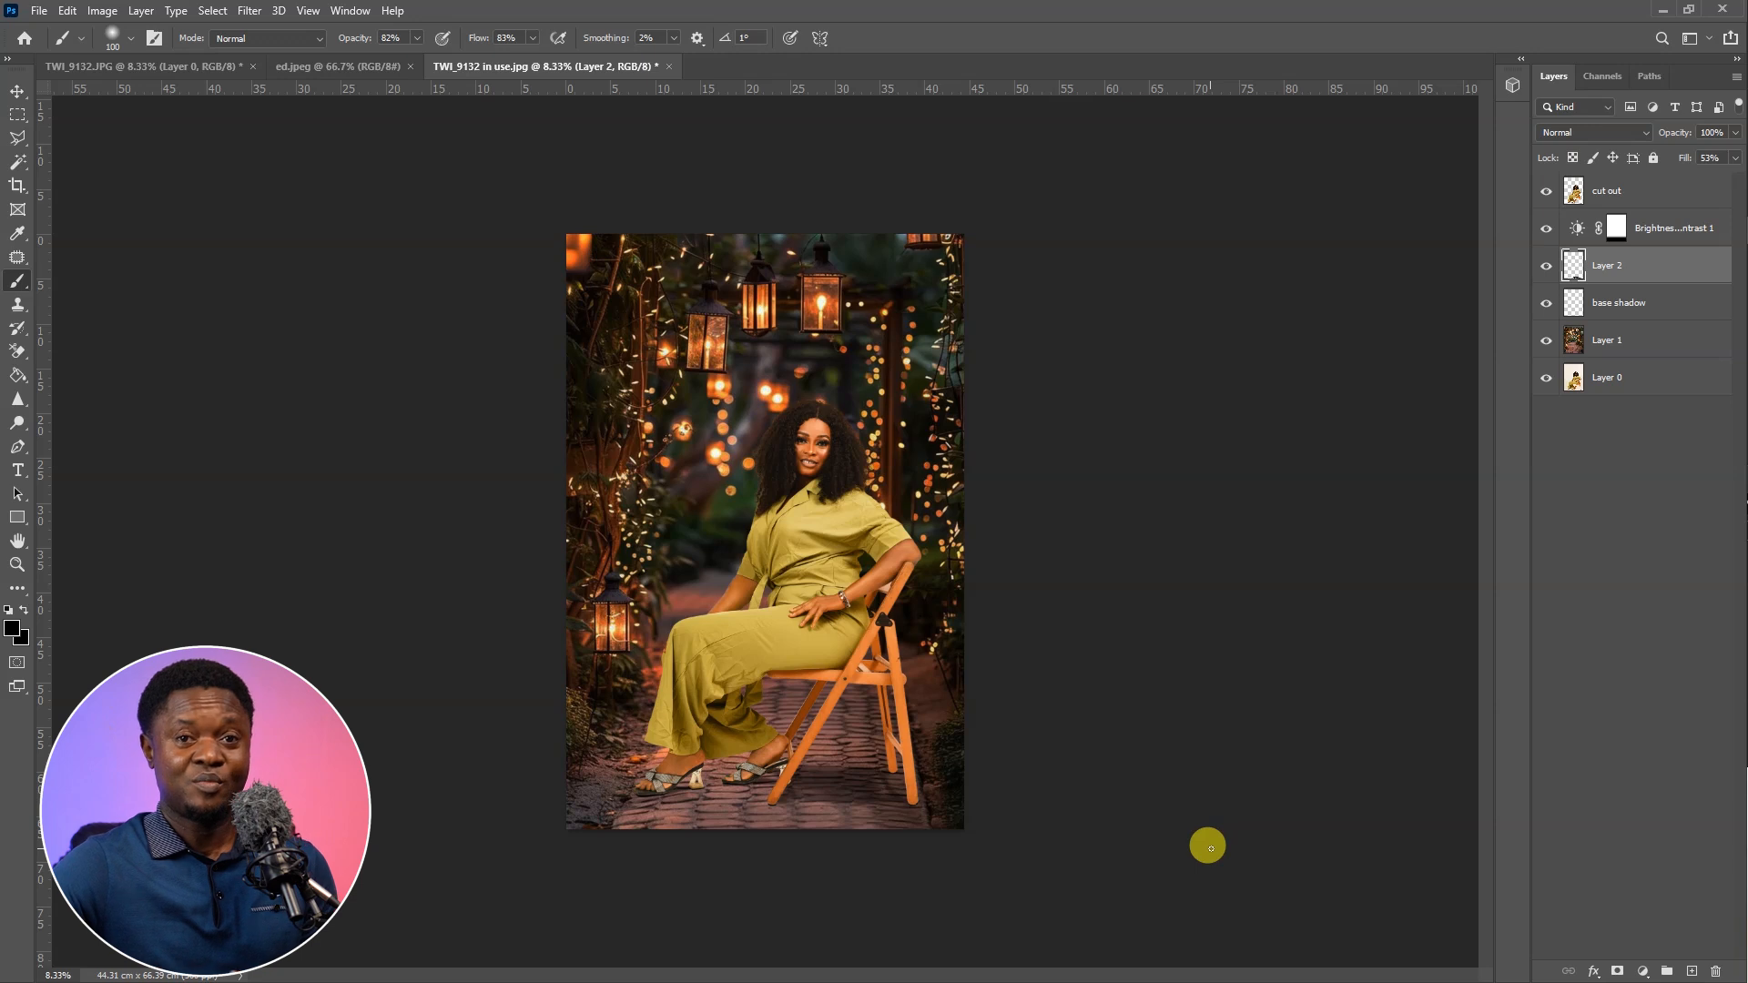
pyautogui.hotkey('ctrl', '0')
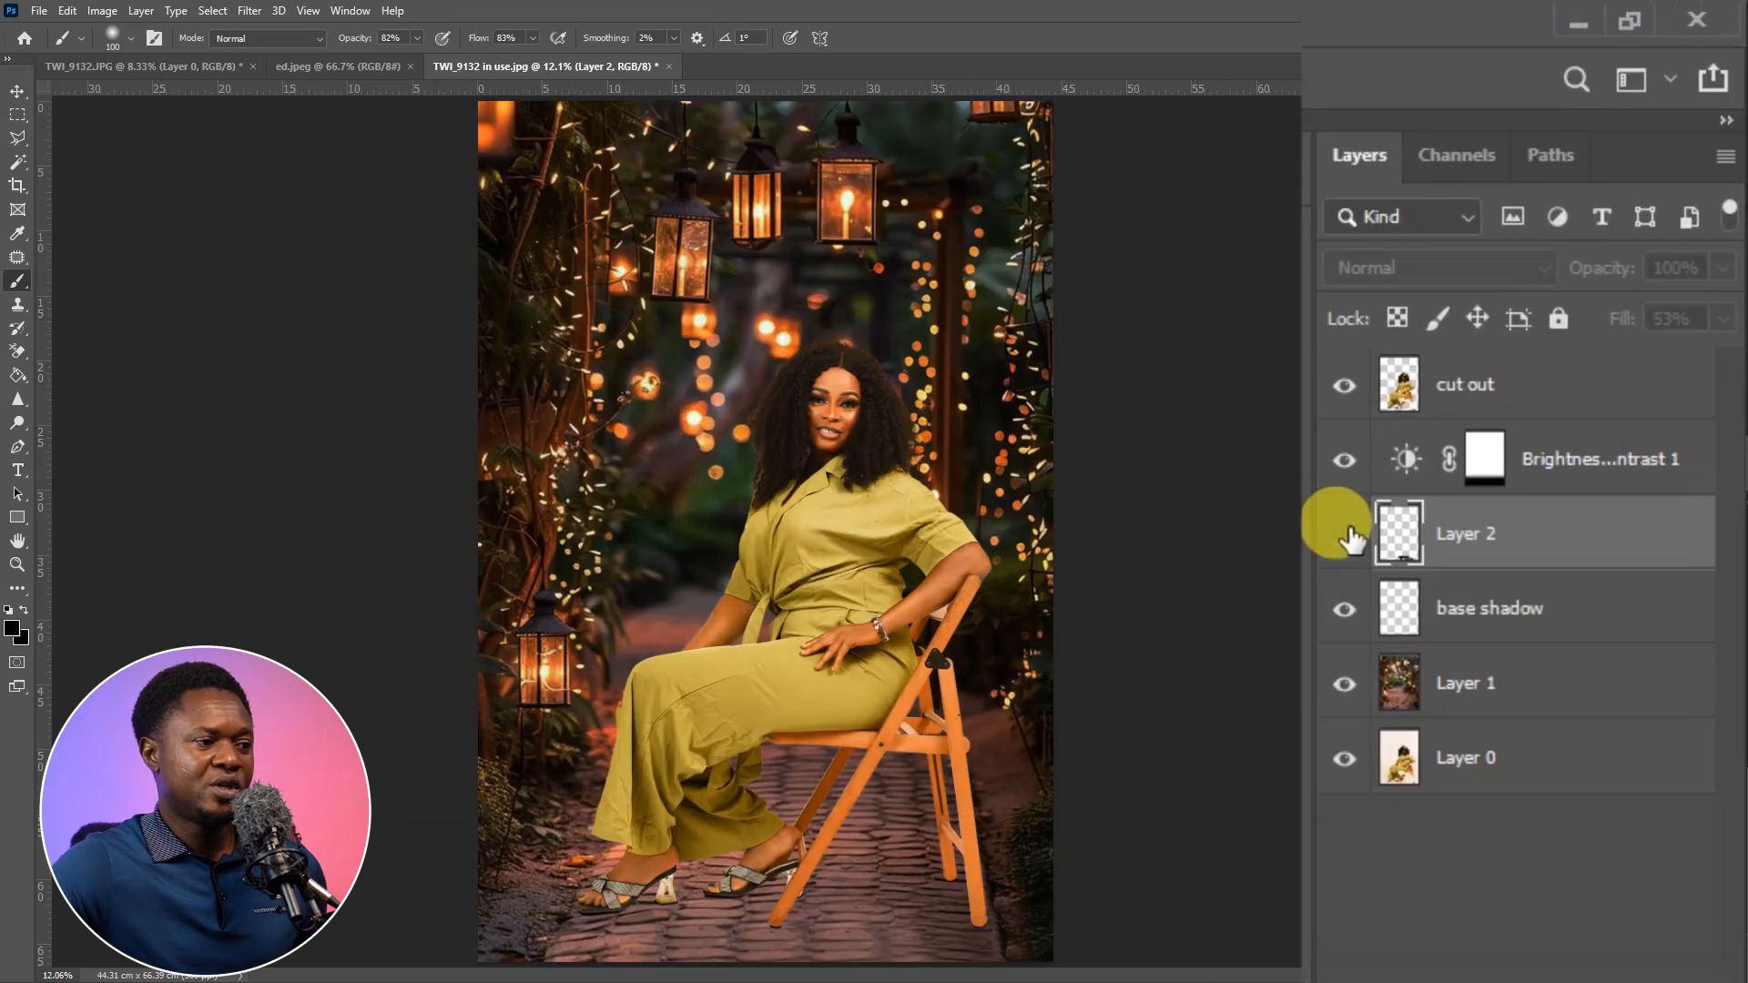
pyautogui.doubleClick(1489, 539)
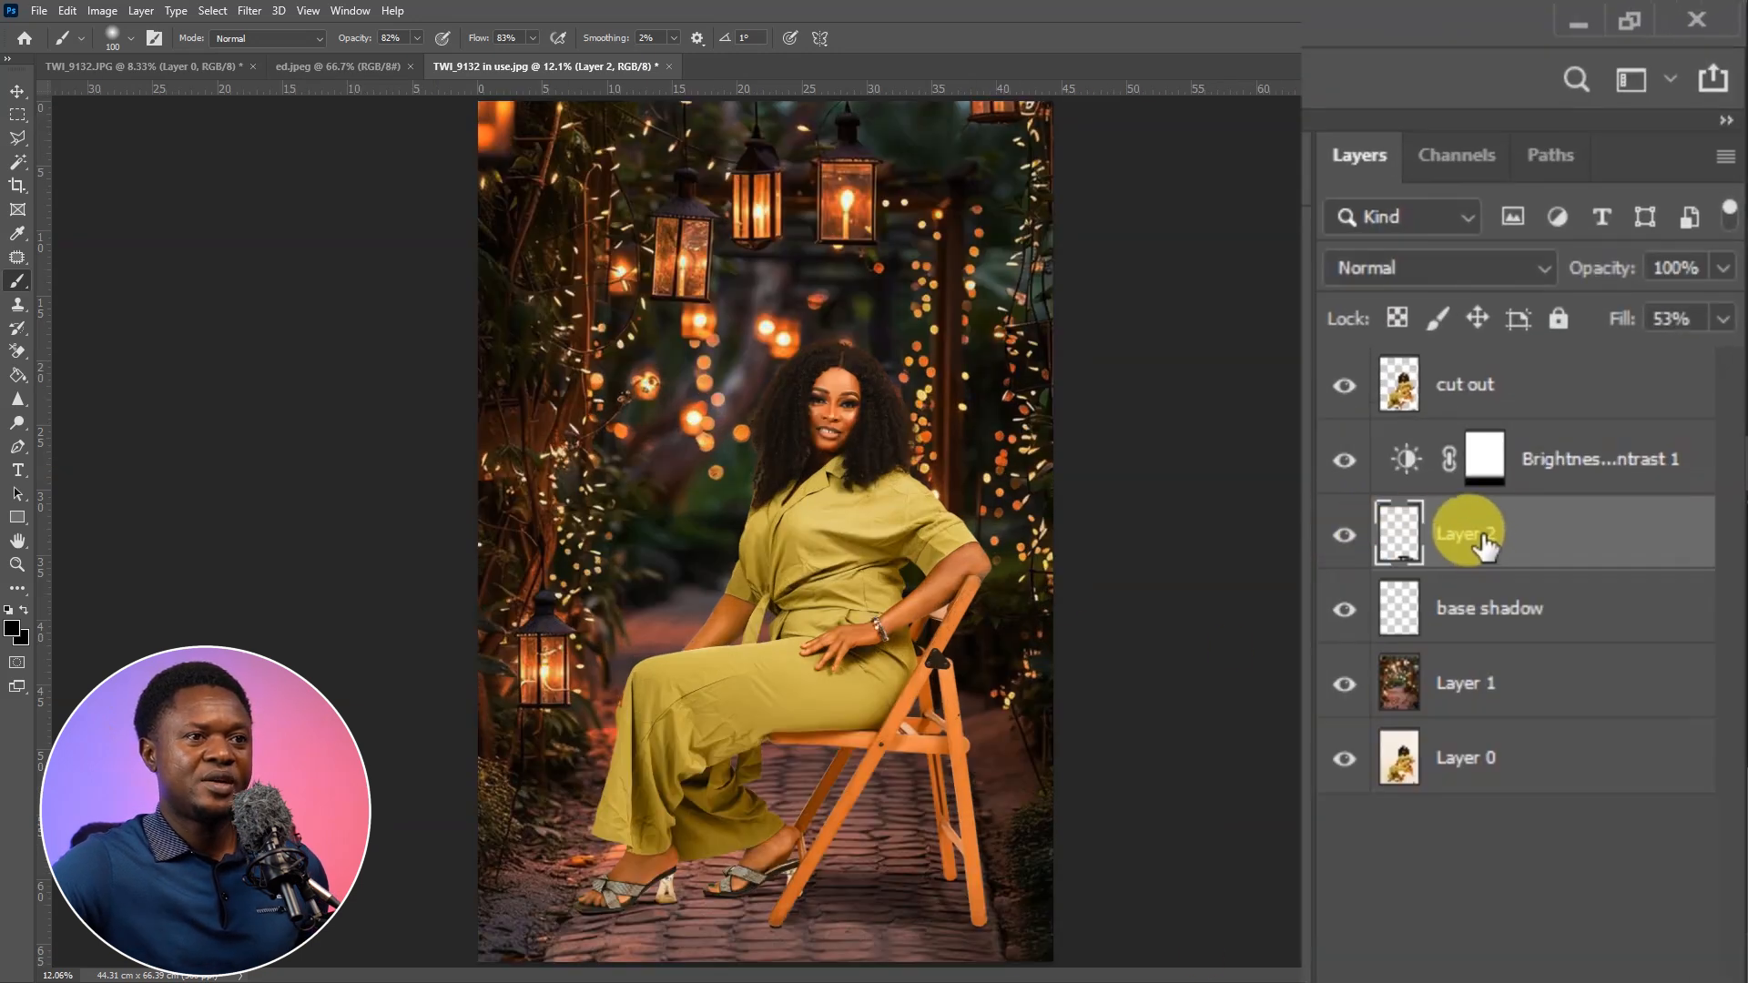
pyautogui.write('main shadow')
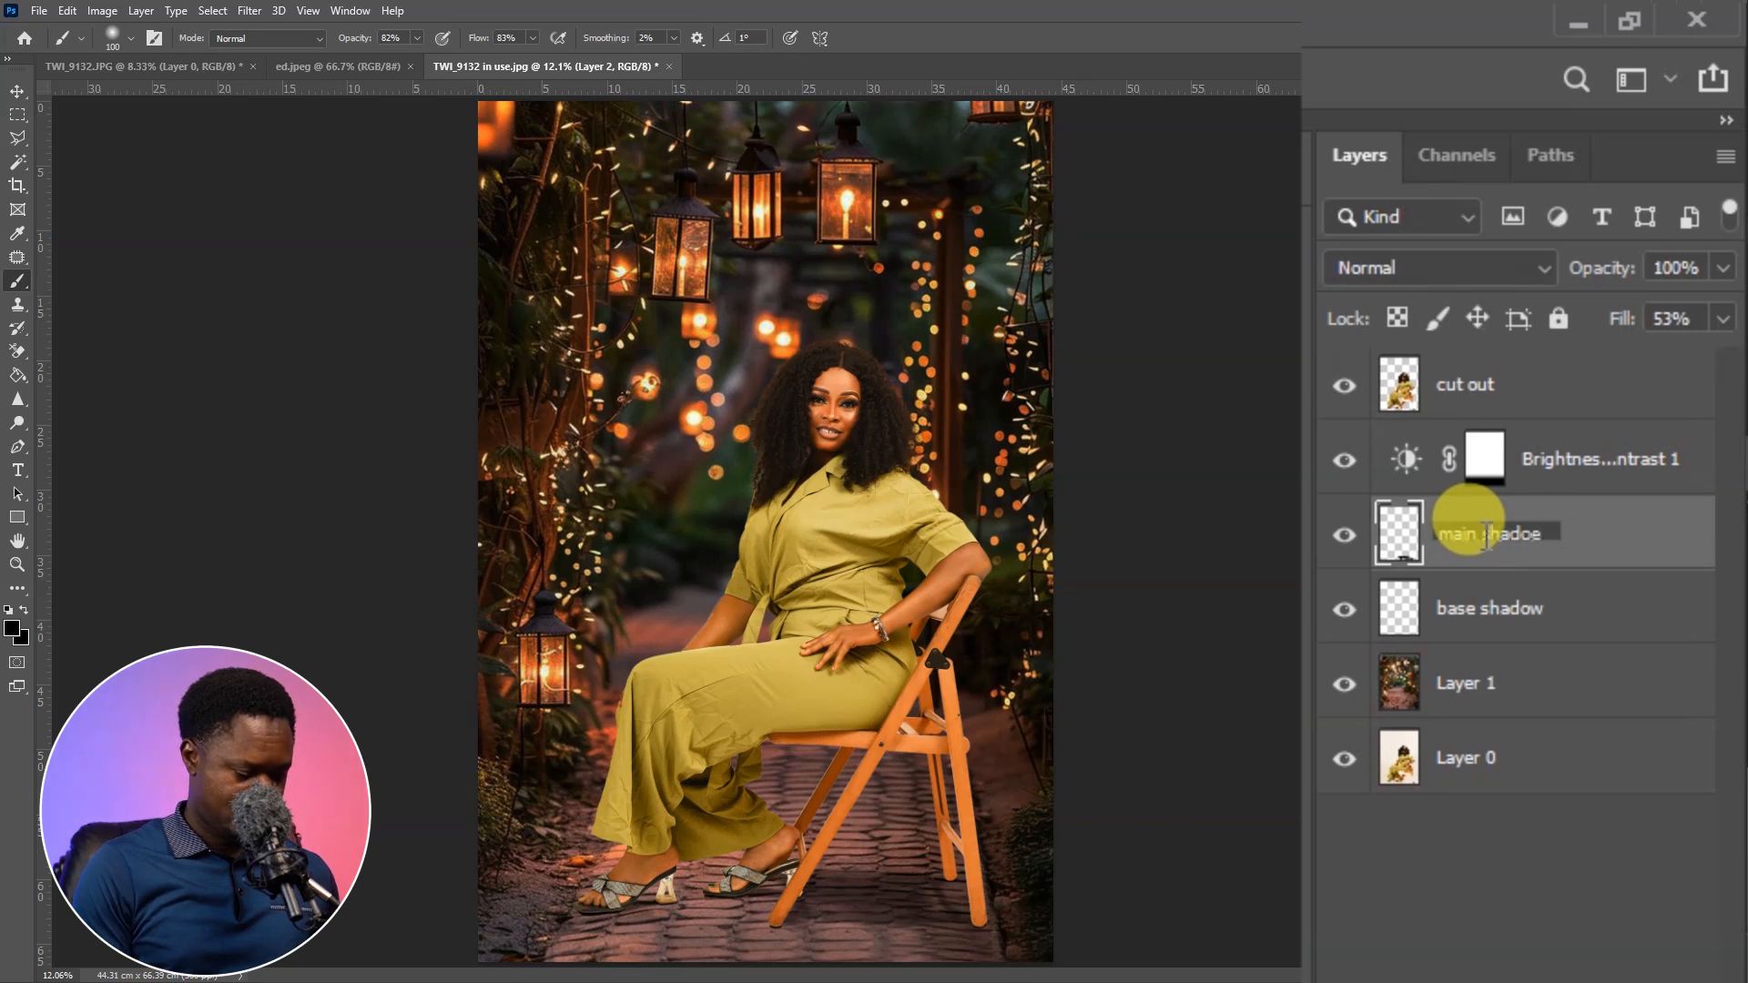
pyautogui.press('Return')
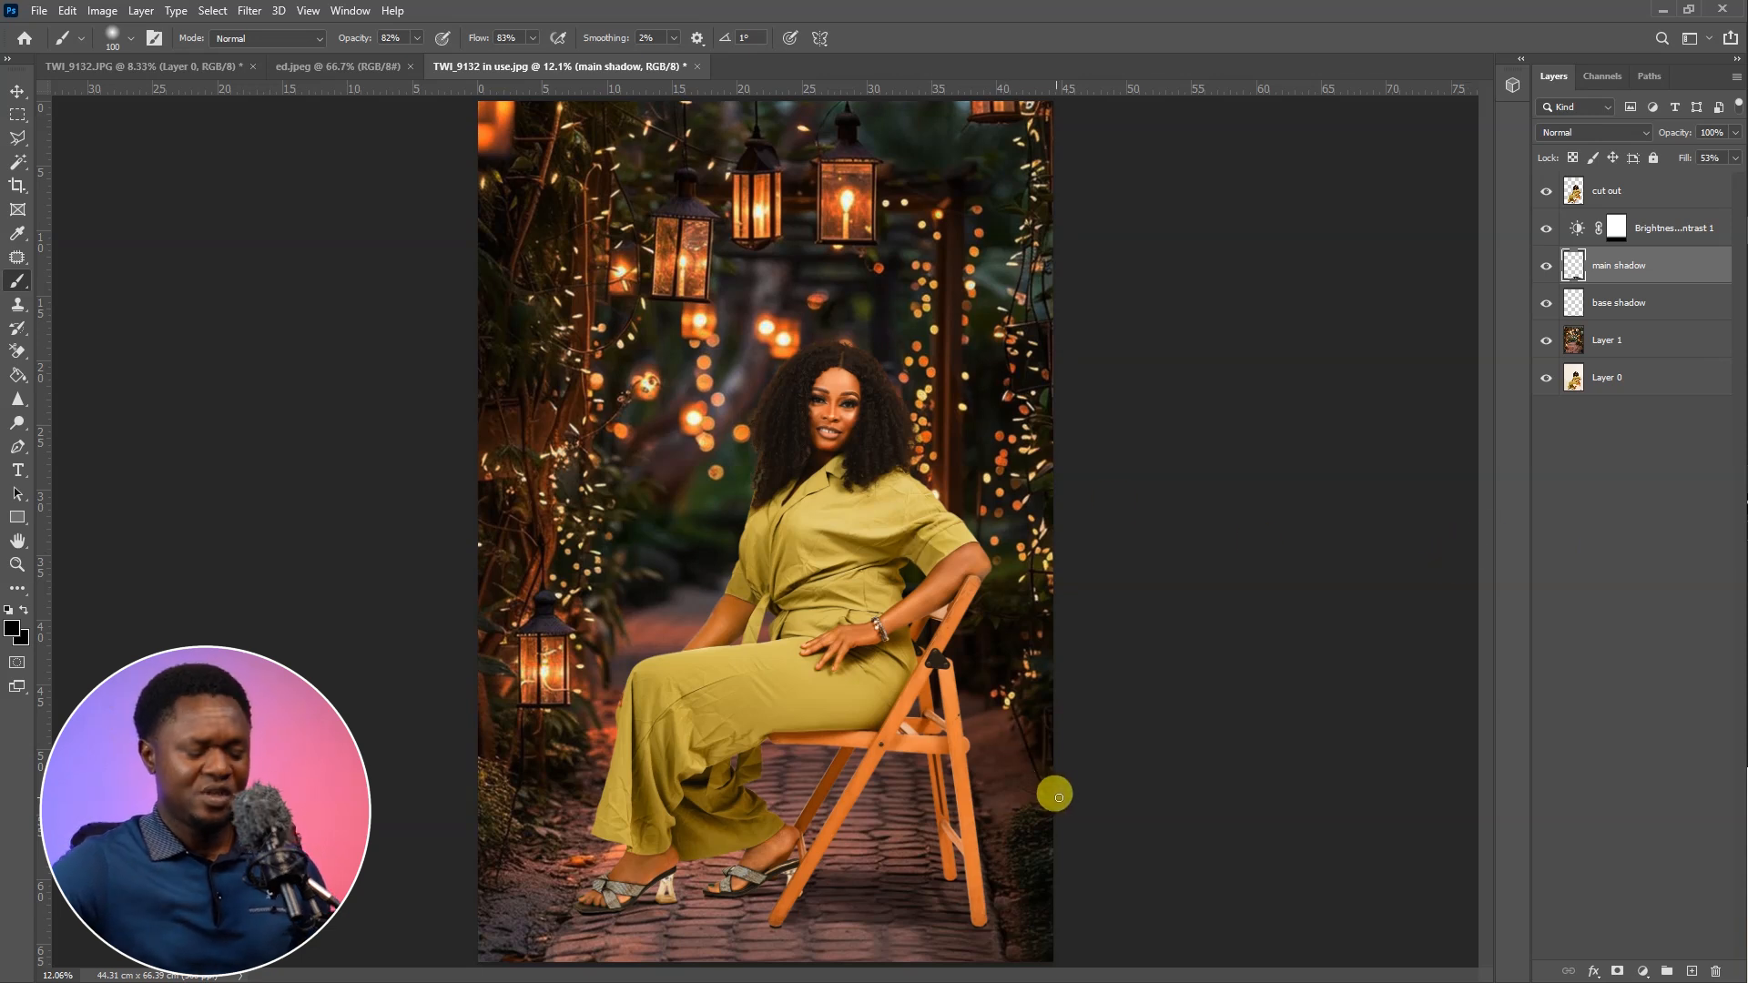
# Add an orange (f98a14) Solid Color fill layer above cut out and set its blend mode to Vivid Light
pyautogui.hotkey('ctrl', '+')
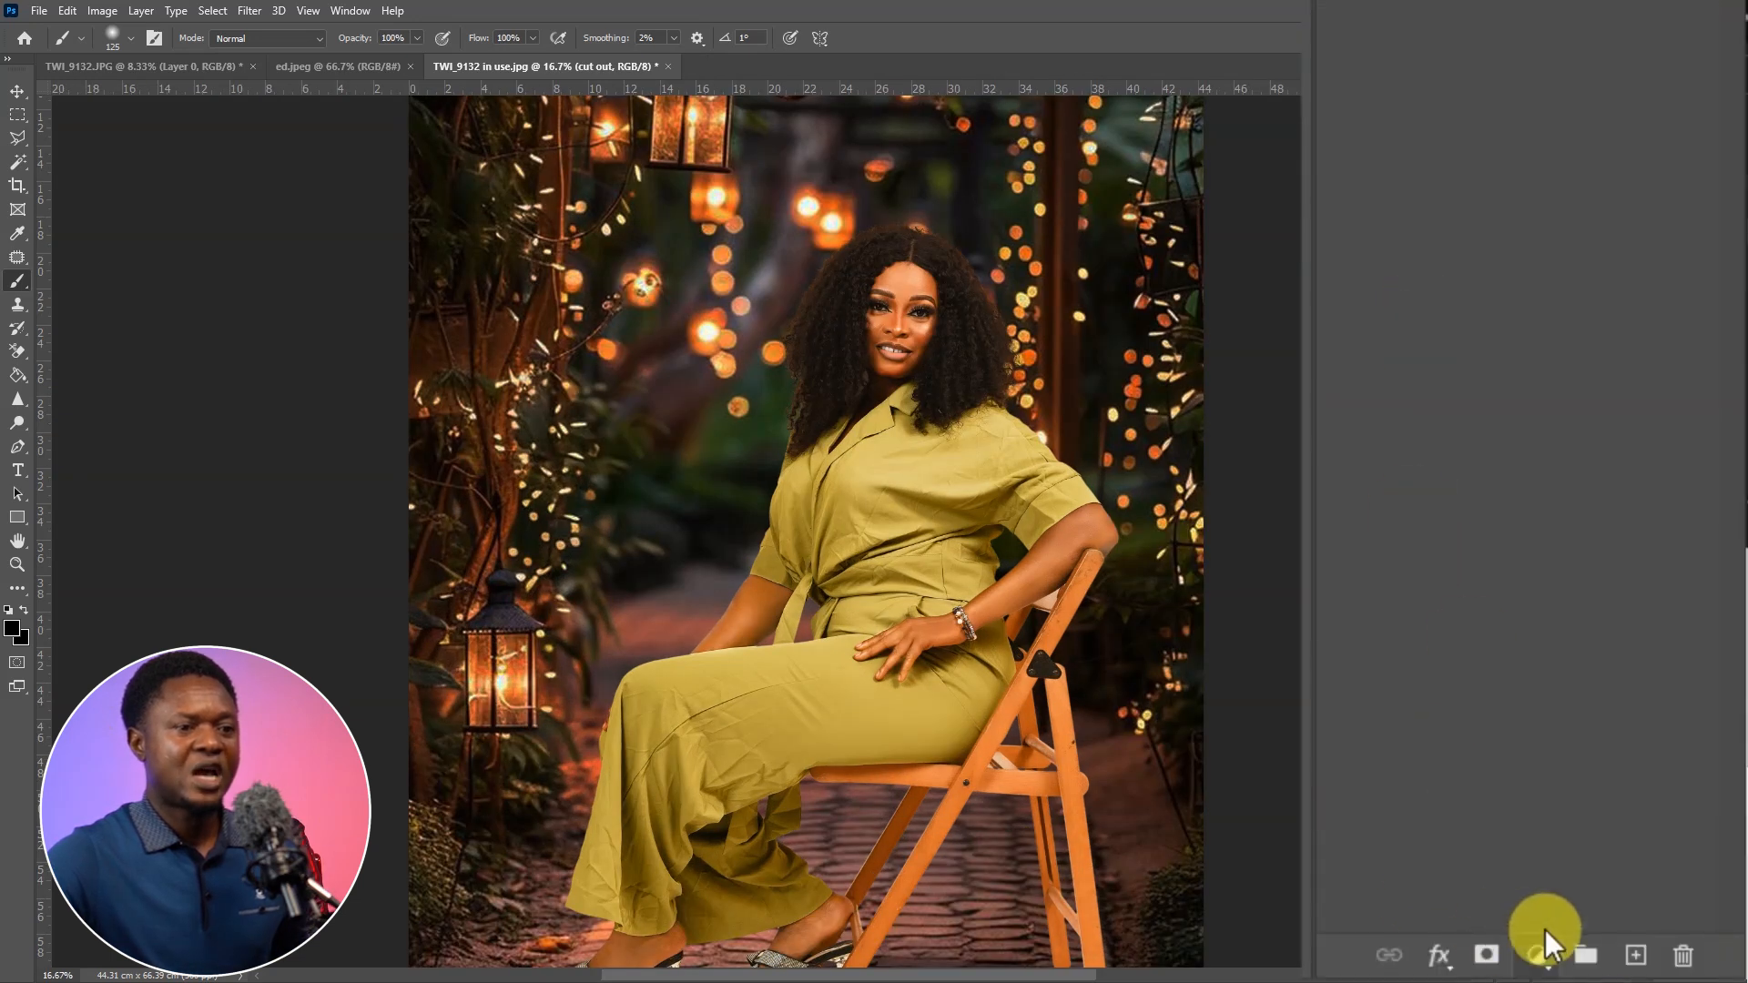
pyautogui.click(1537, 956)
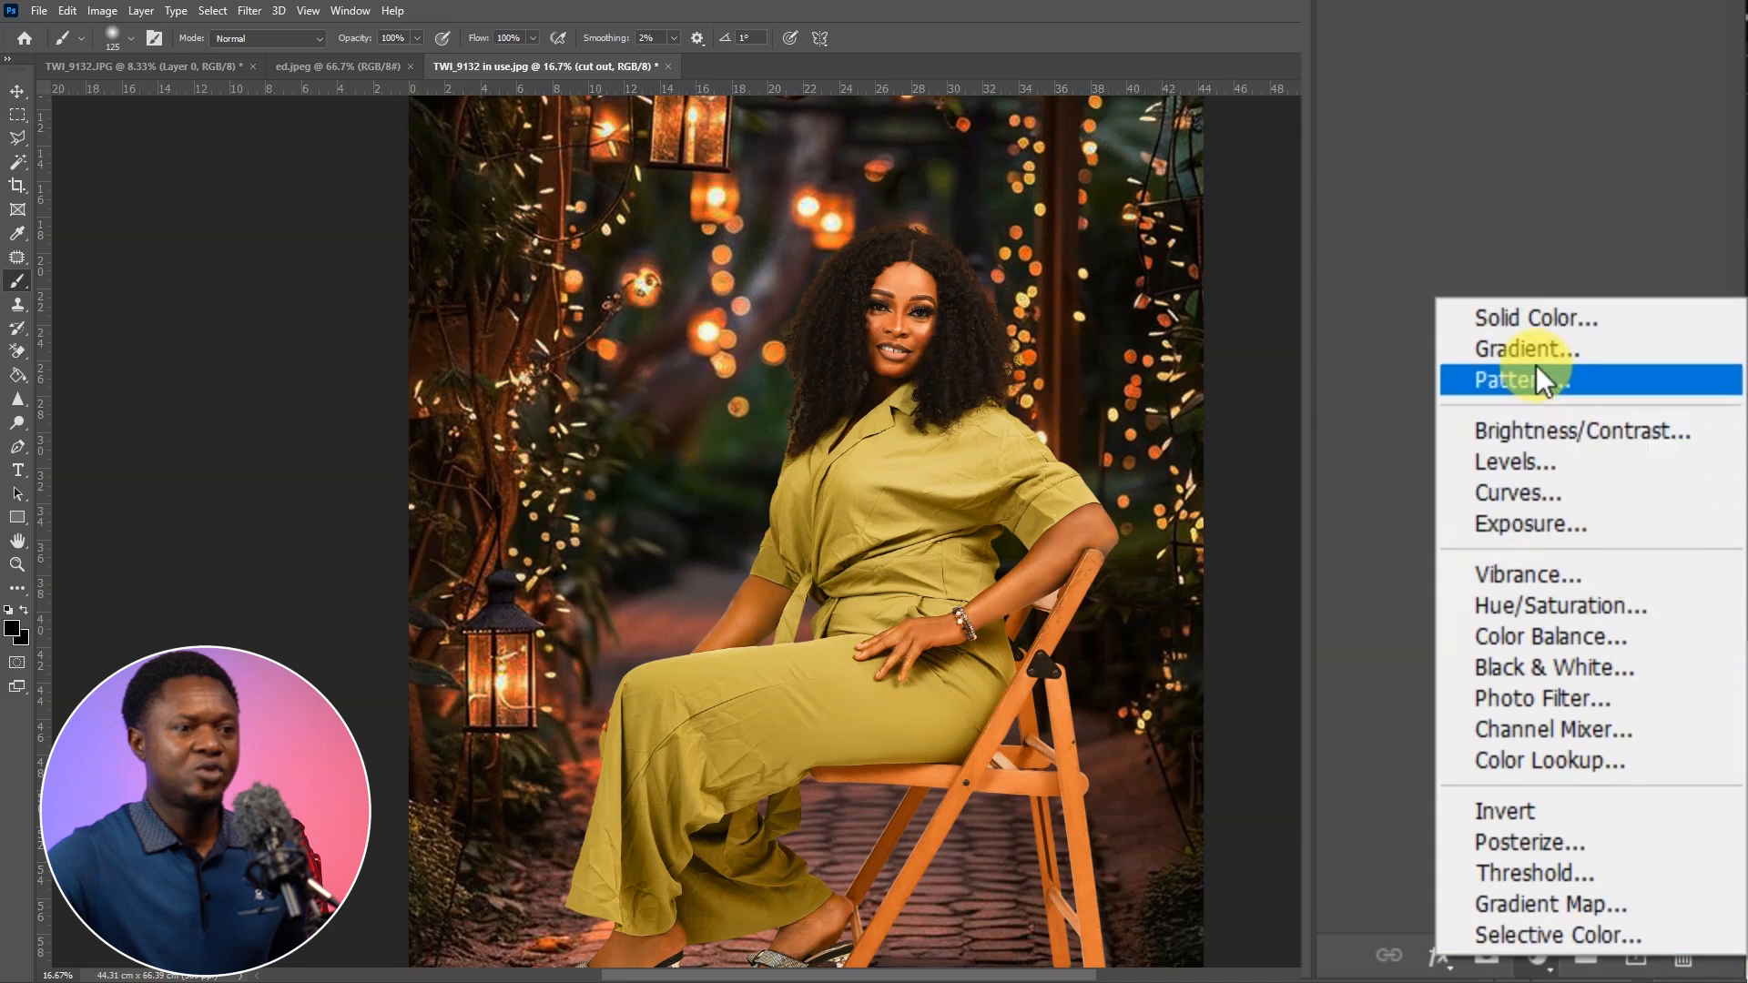
pyautogui.click(1533, 315)
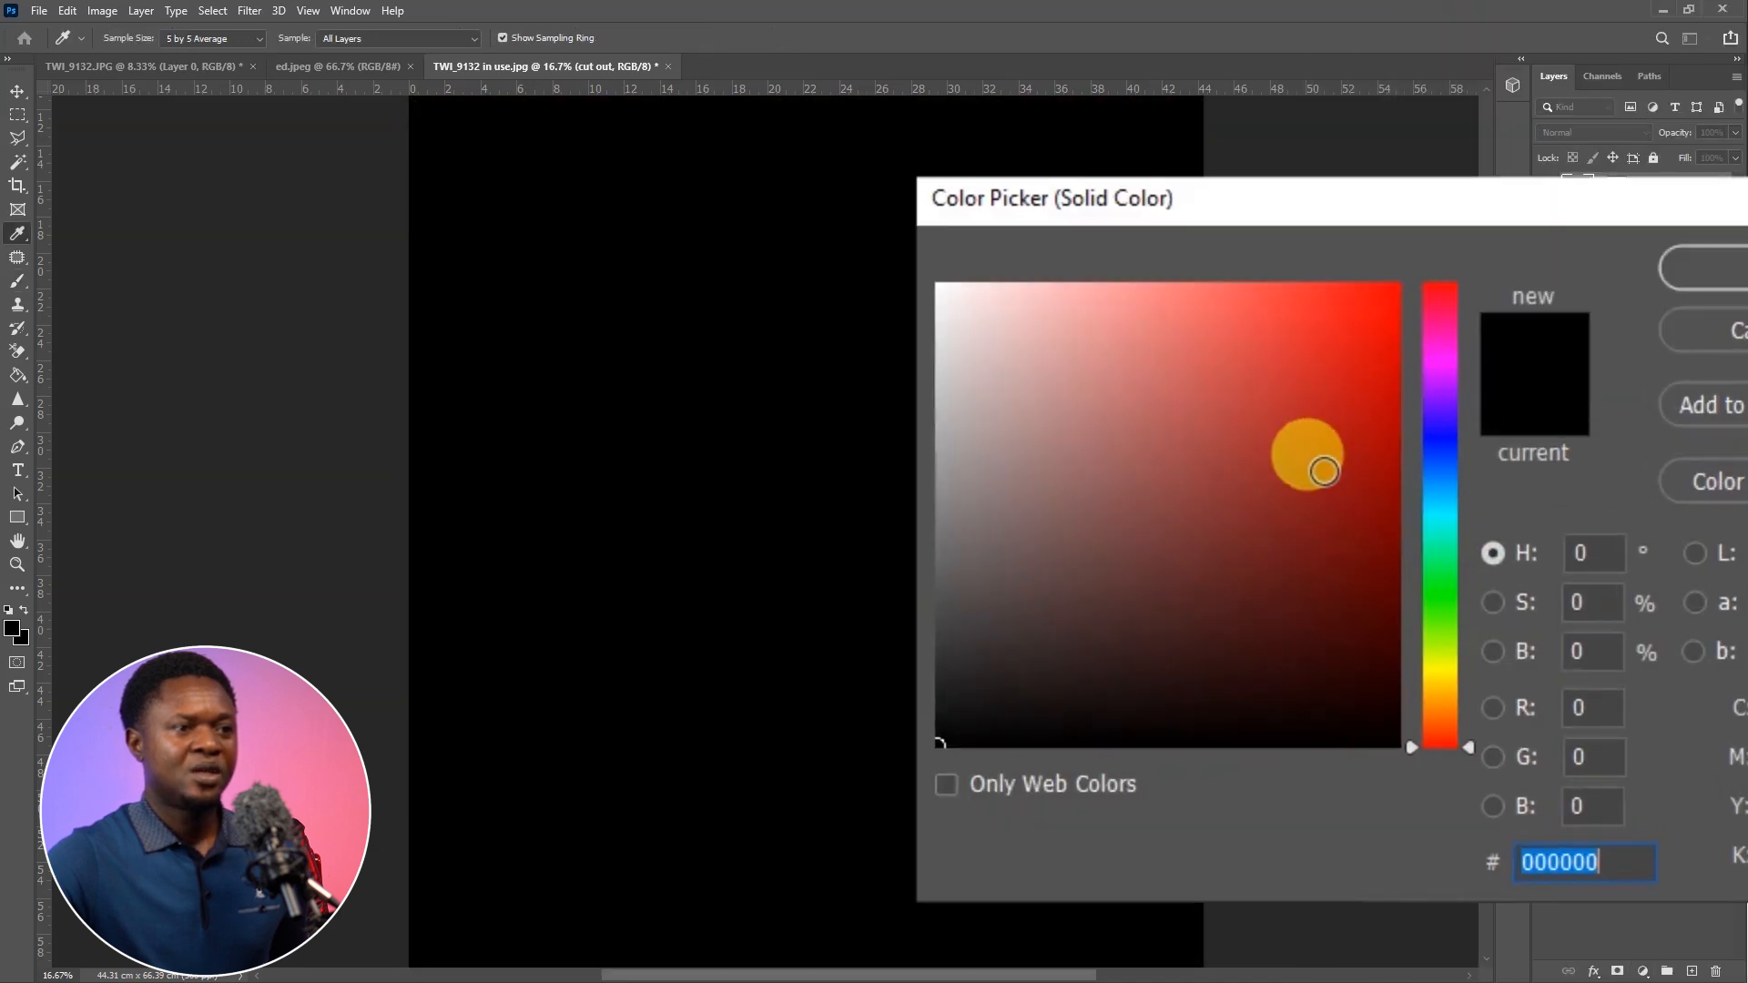
pyautogui.moveTo(1472, 741); pyautogui.dragTo(1469, 707)
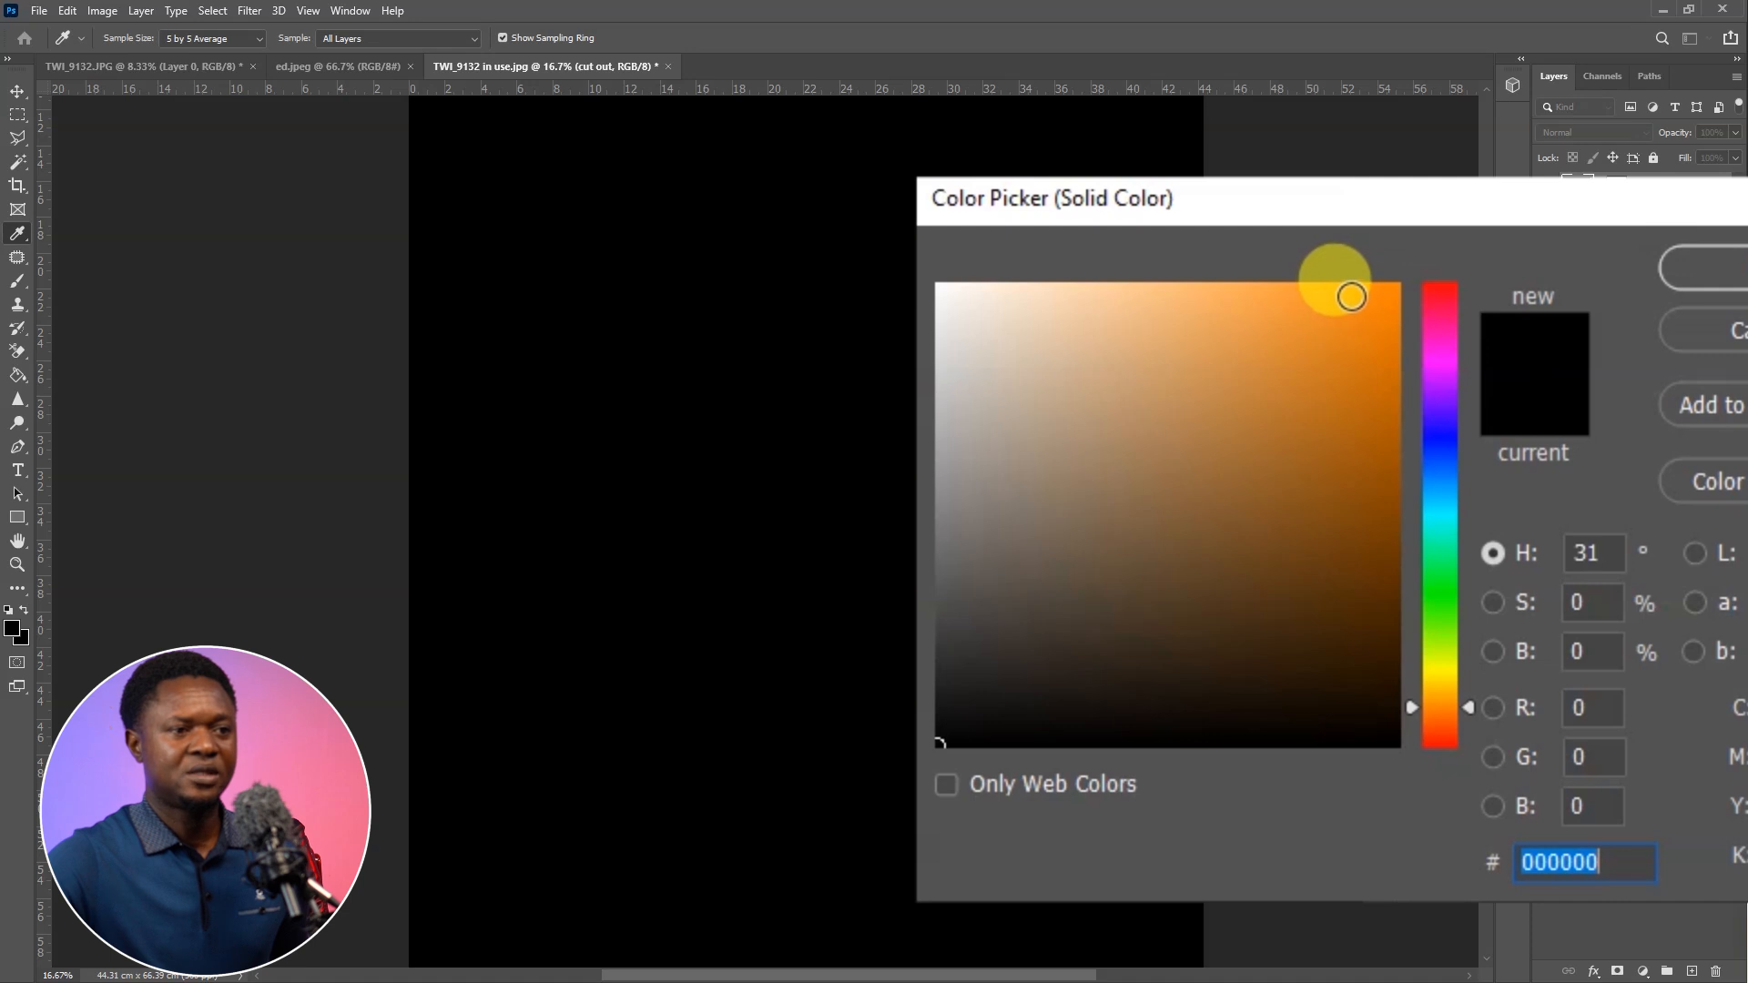
pyautogui.click(1360, 295)
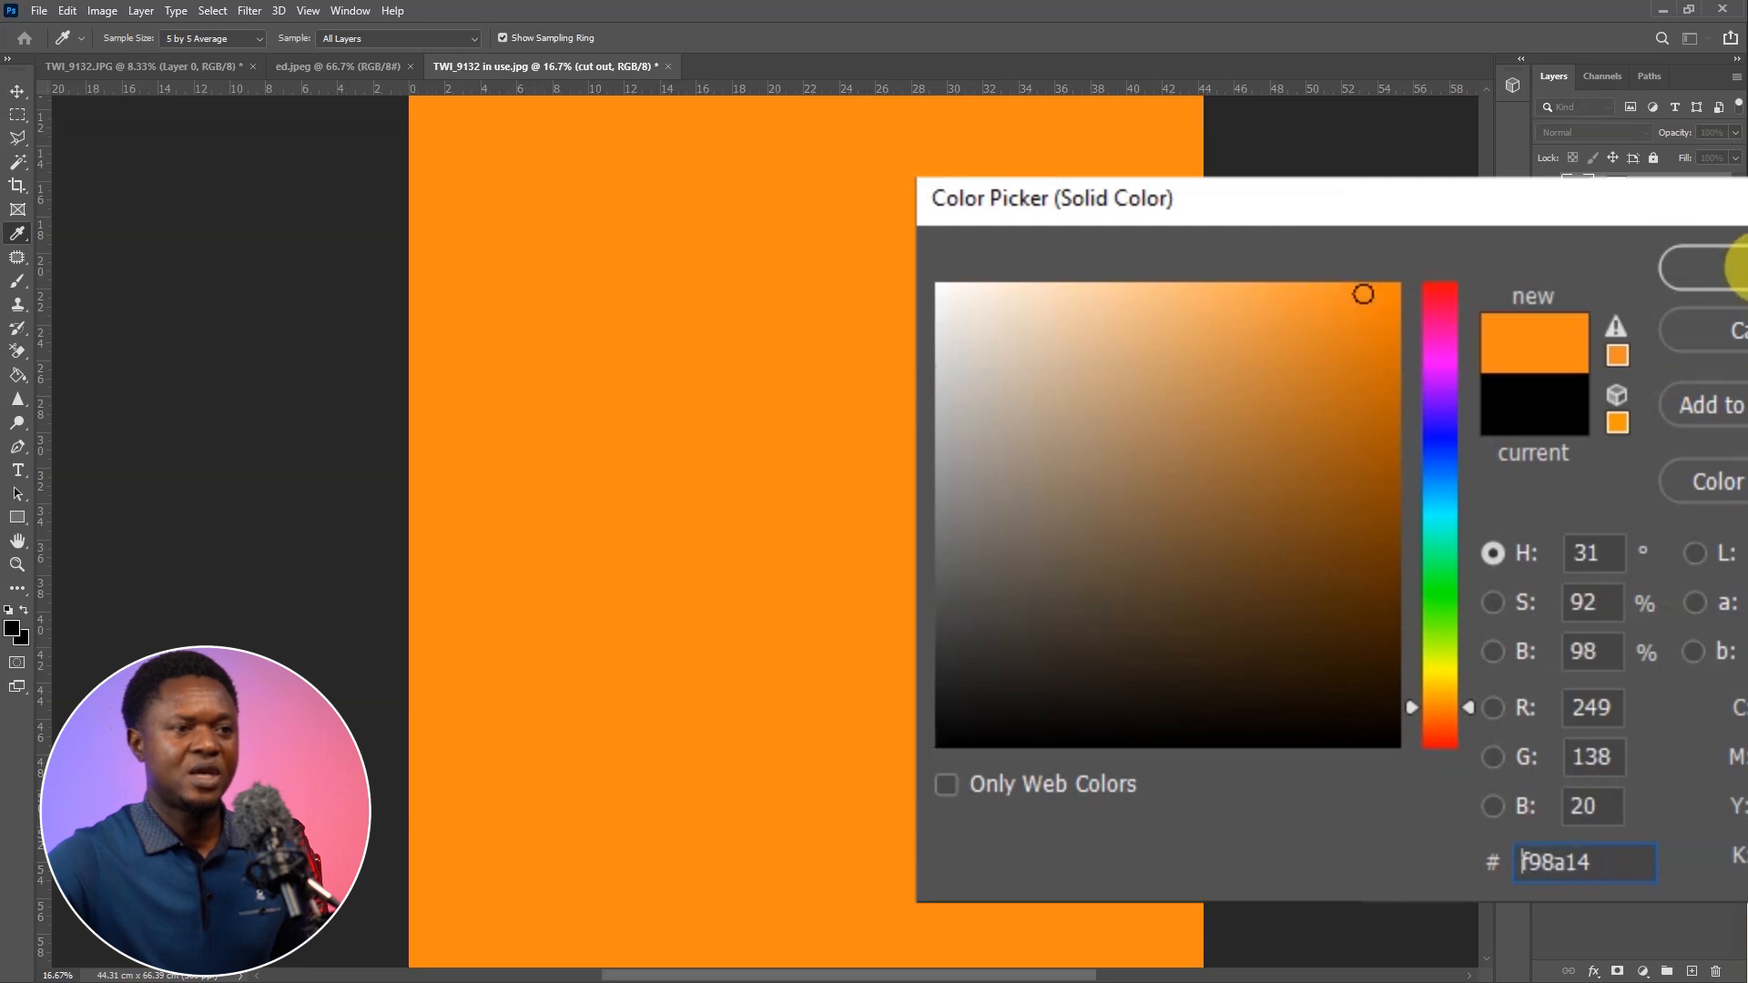
pyautogui.click(1735, 267)
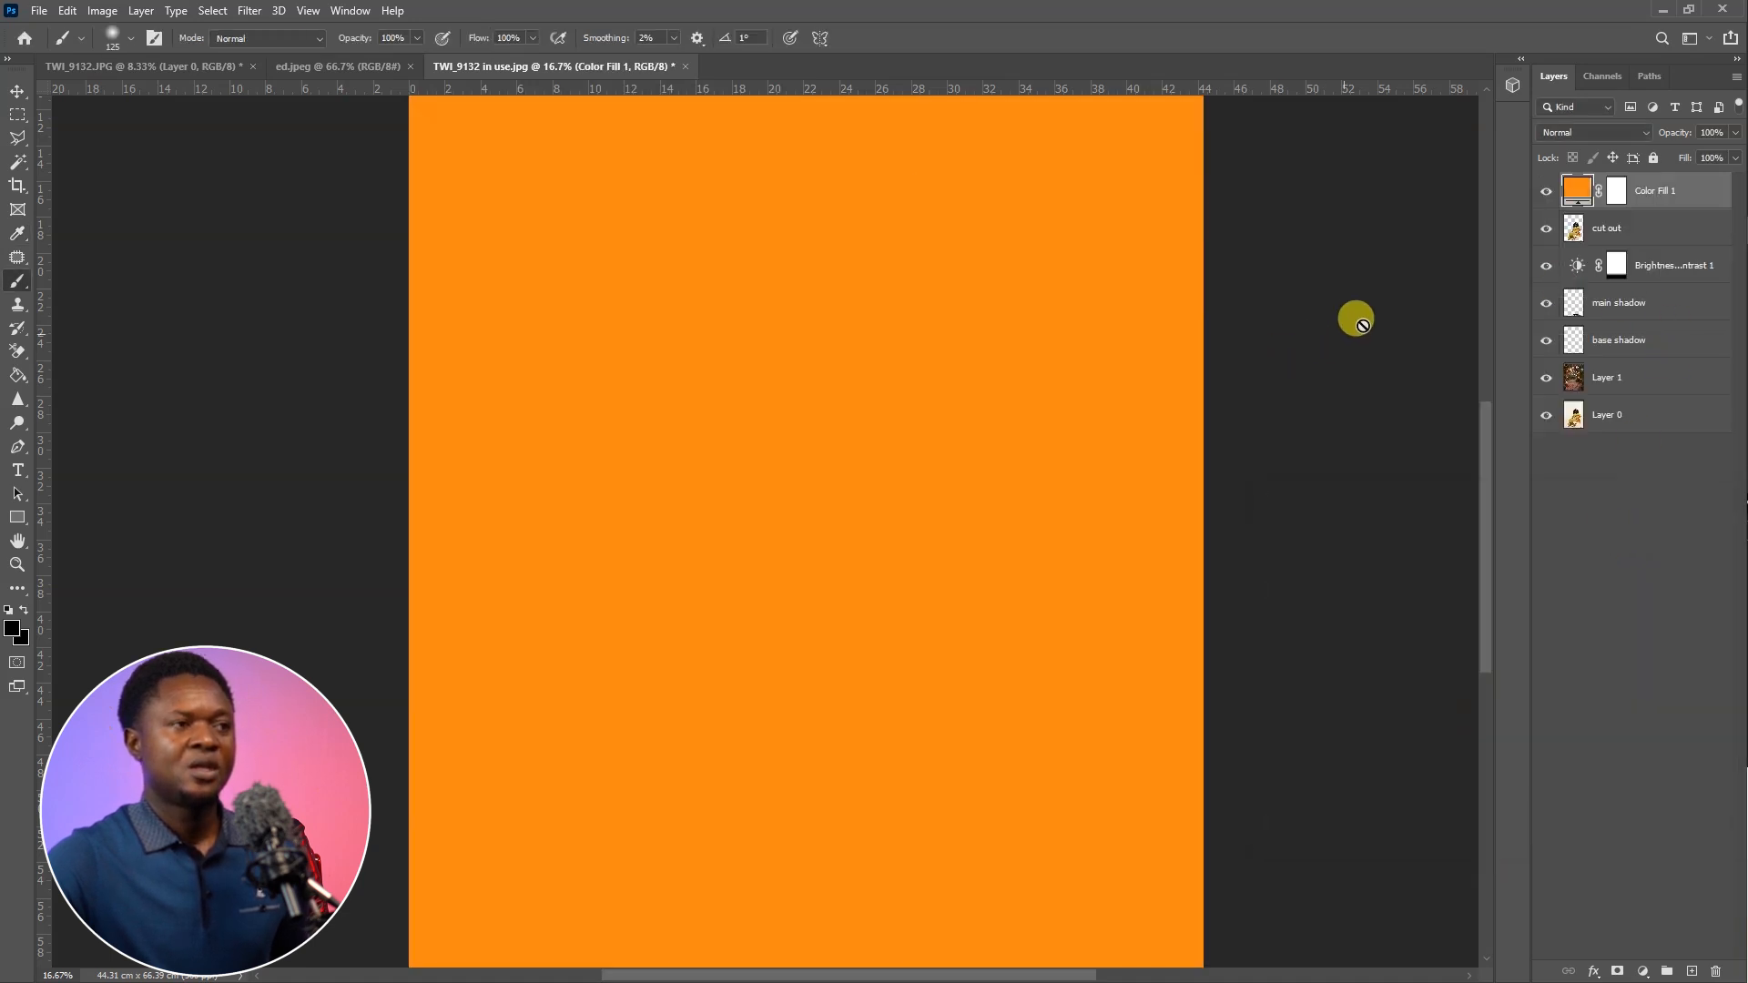
pyautogui.click(1434, 263)
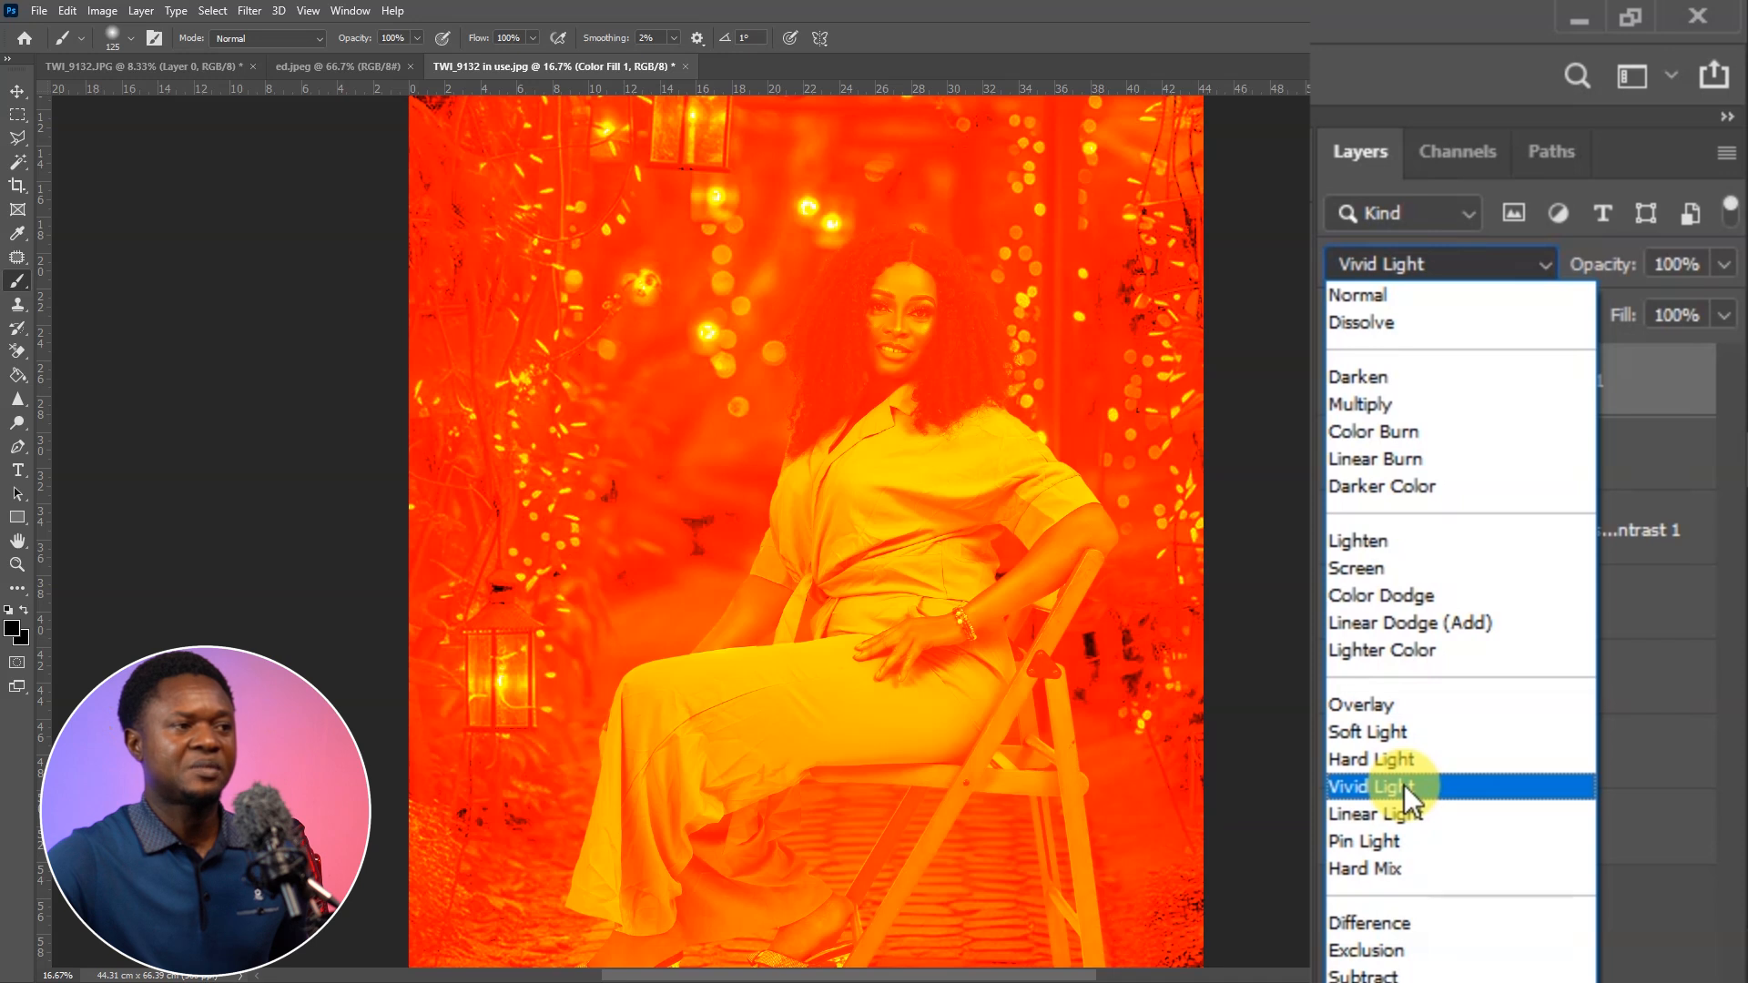
pyautogui.click(1404, 785)
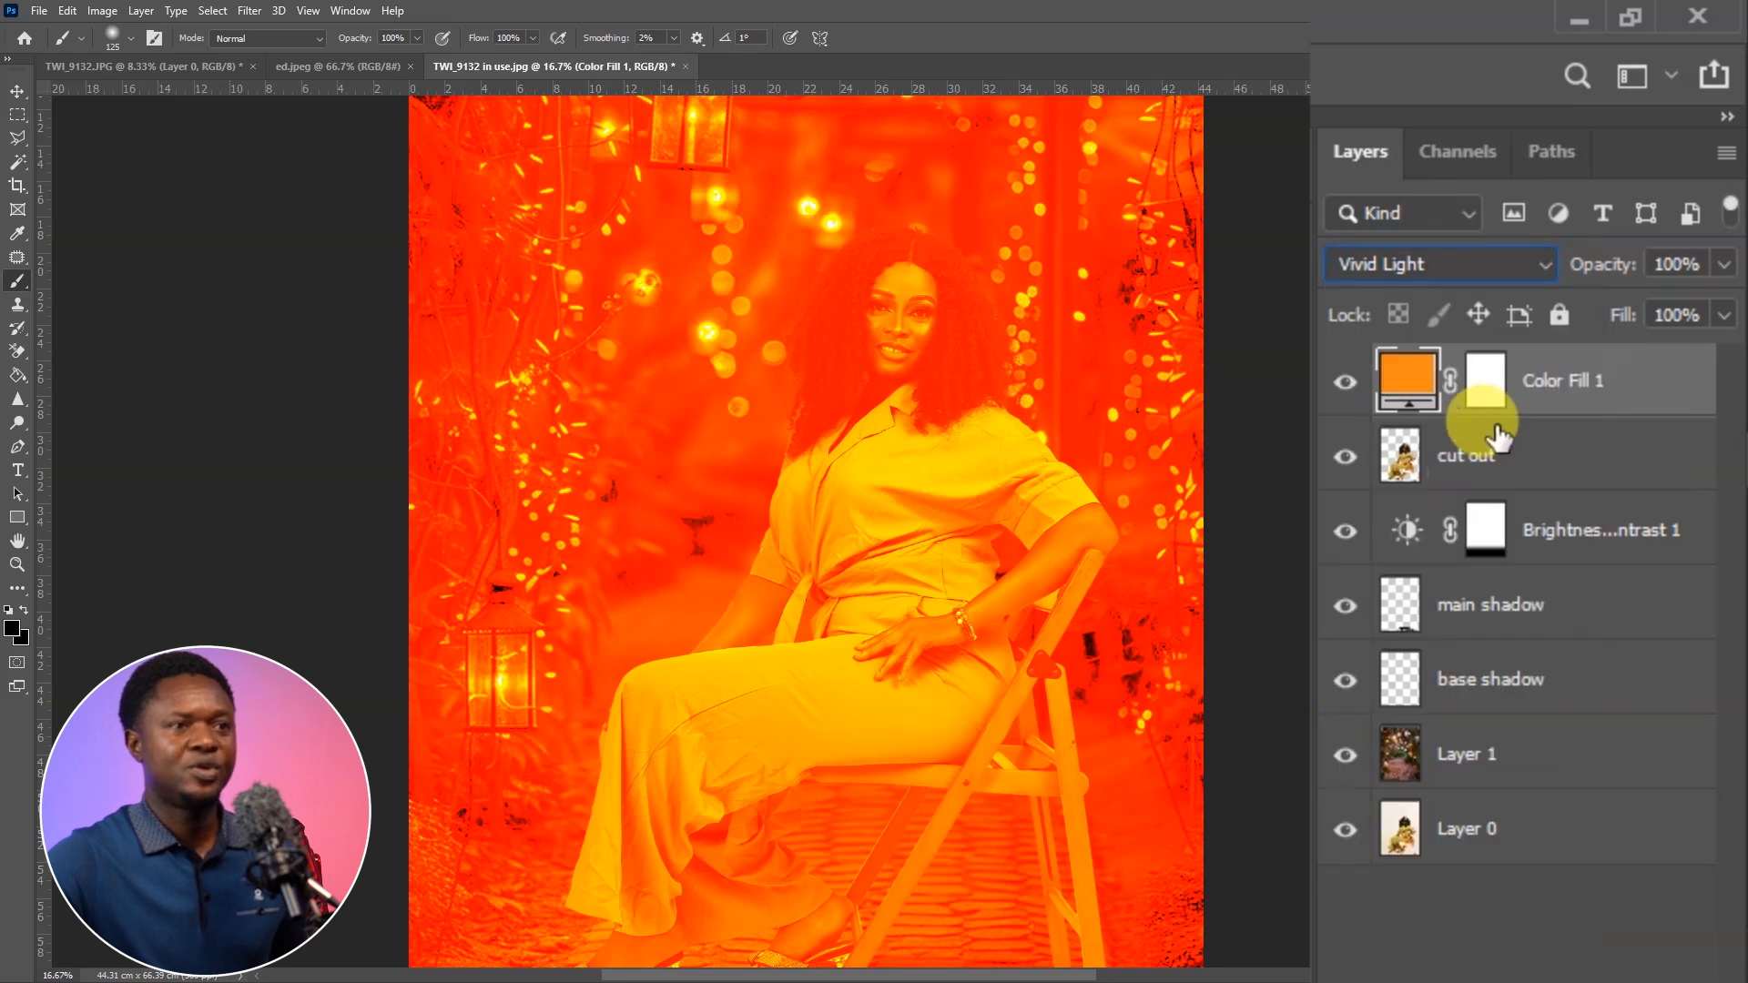
# Invert the orange fill layer's mask to black and clip the layer to cut out
pyautogui.click(1483, 400)
pyautogui.moveTo(1483, 401); pyautogui.dragTo(1490, 400)
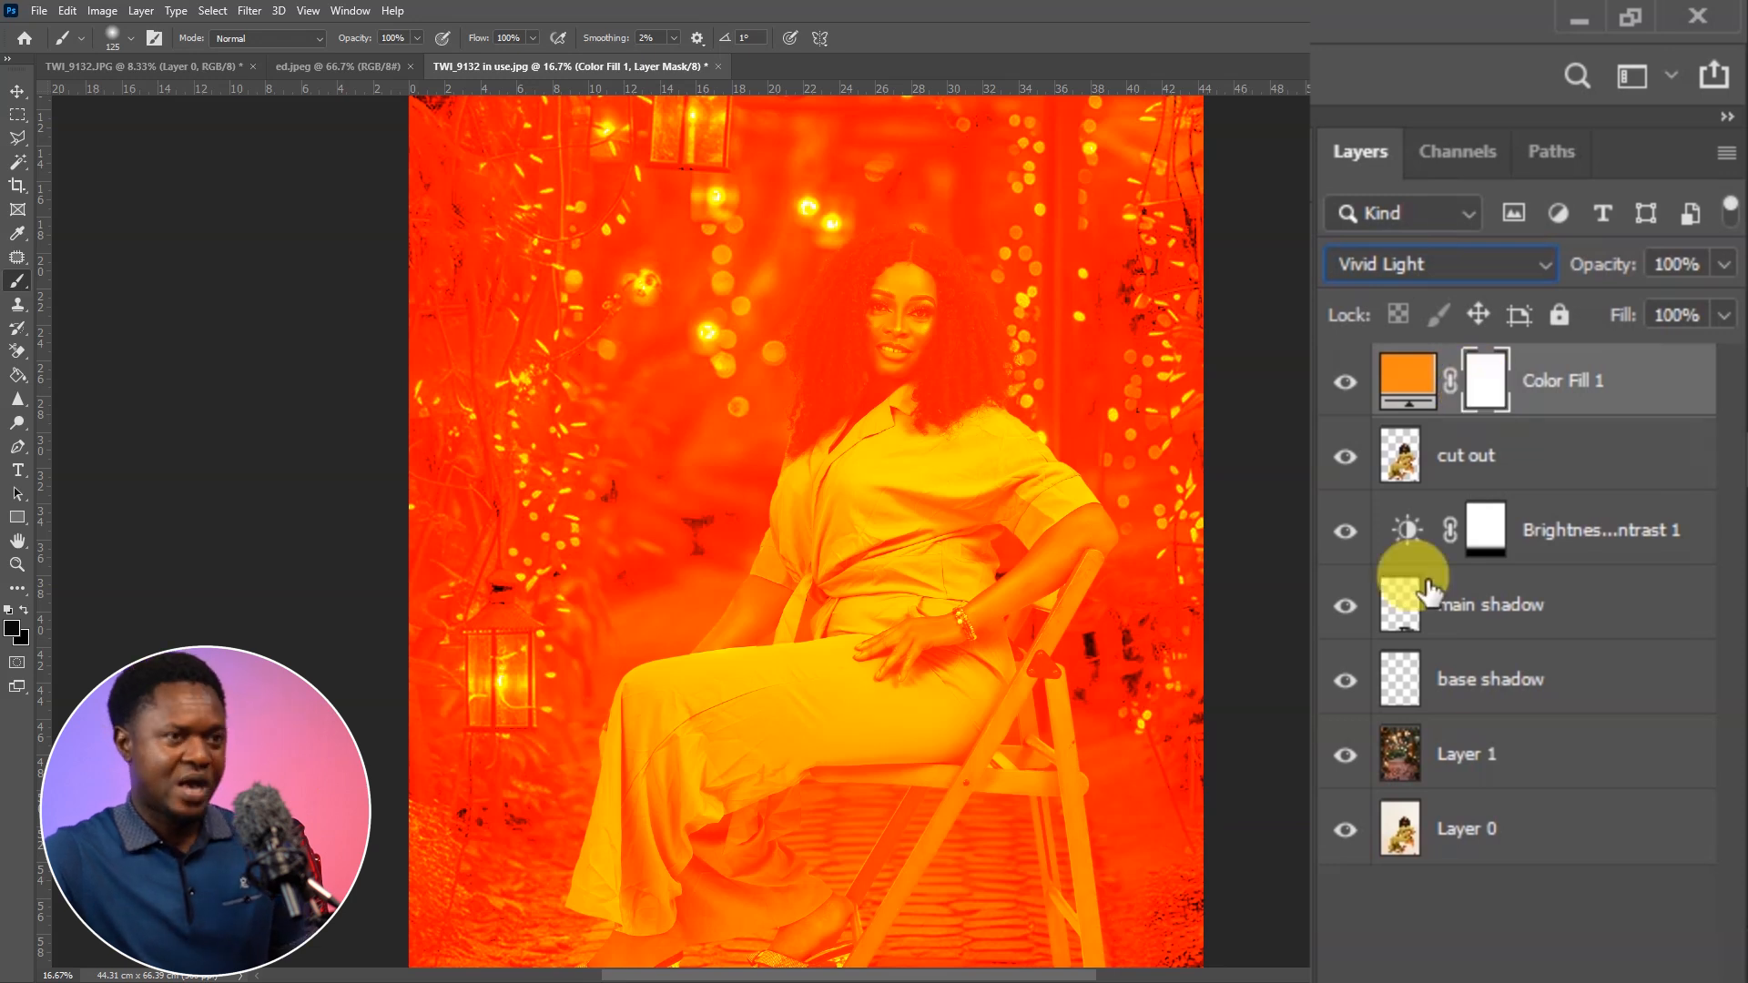
pyautogui.hotkey('ctrl', 'i')
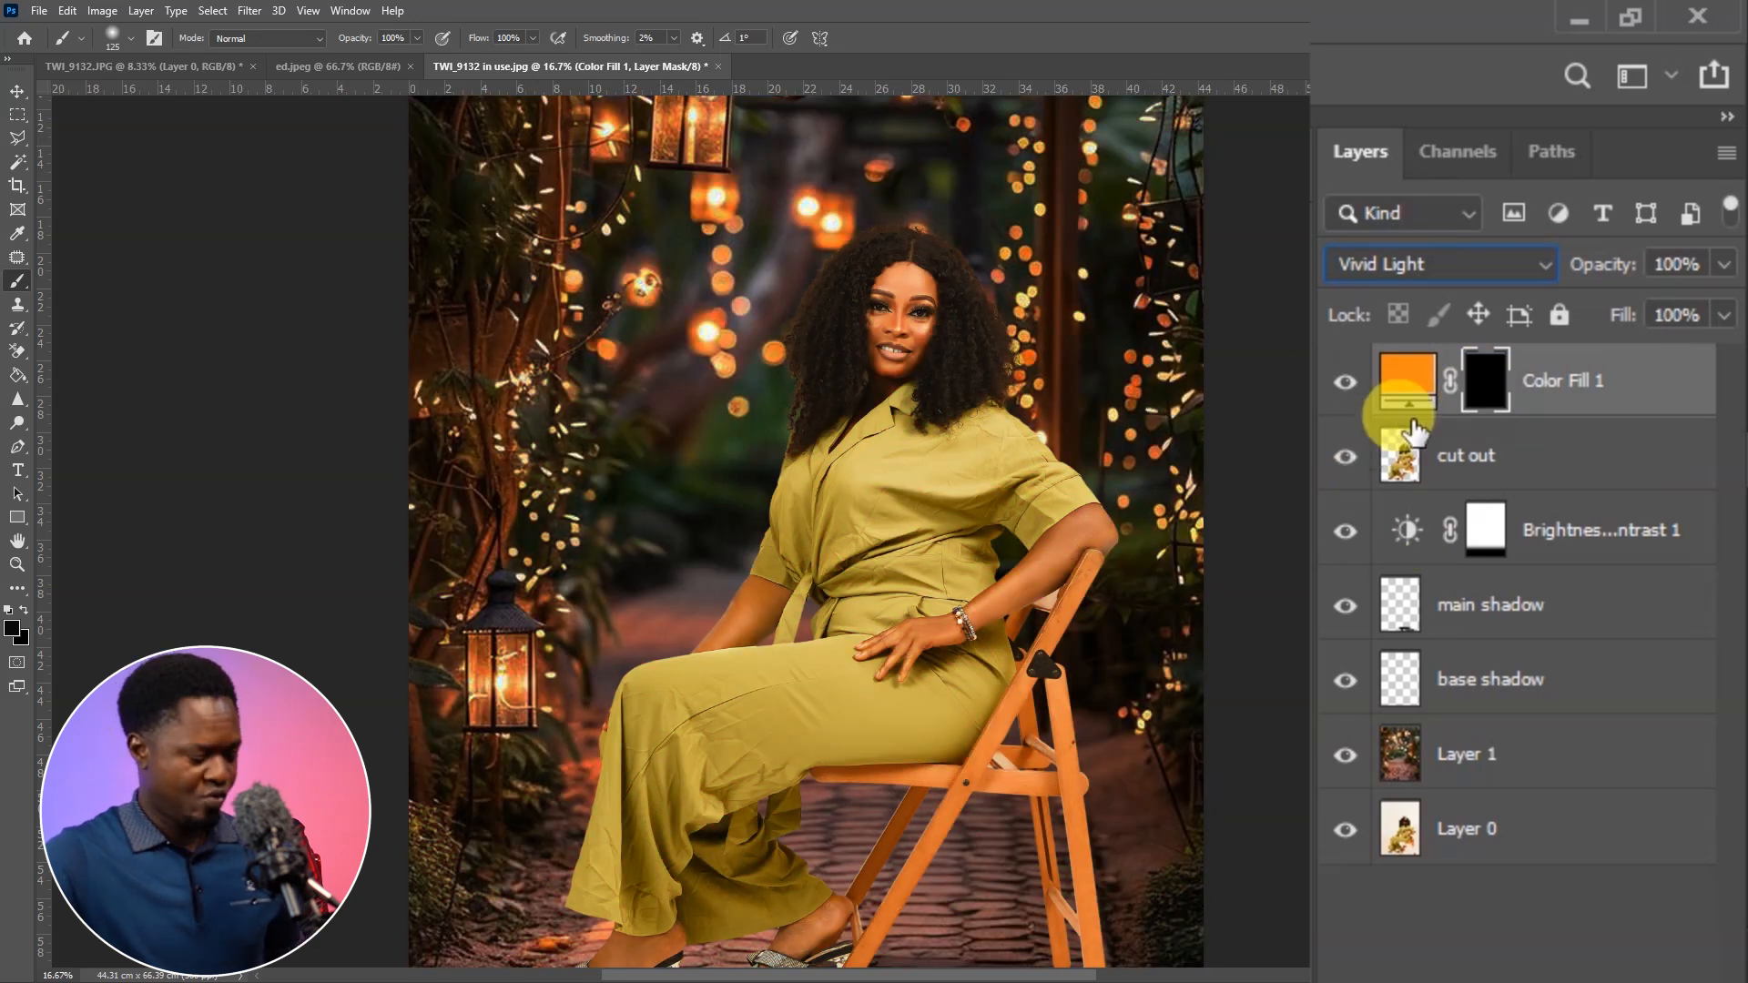
pyautogui.moveTo(1409, 445)
pyautogui.mouseDown()
pyautogui.moveTo(1391, 406)
pyautogui.moveTo(1416, 414)
pyautogui.moveTo(1394, 391)
pyautogui.moveTo(1416, 412)
pyautogui.mouseUp()
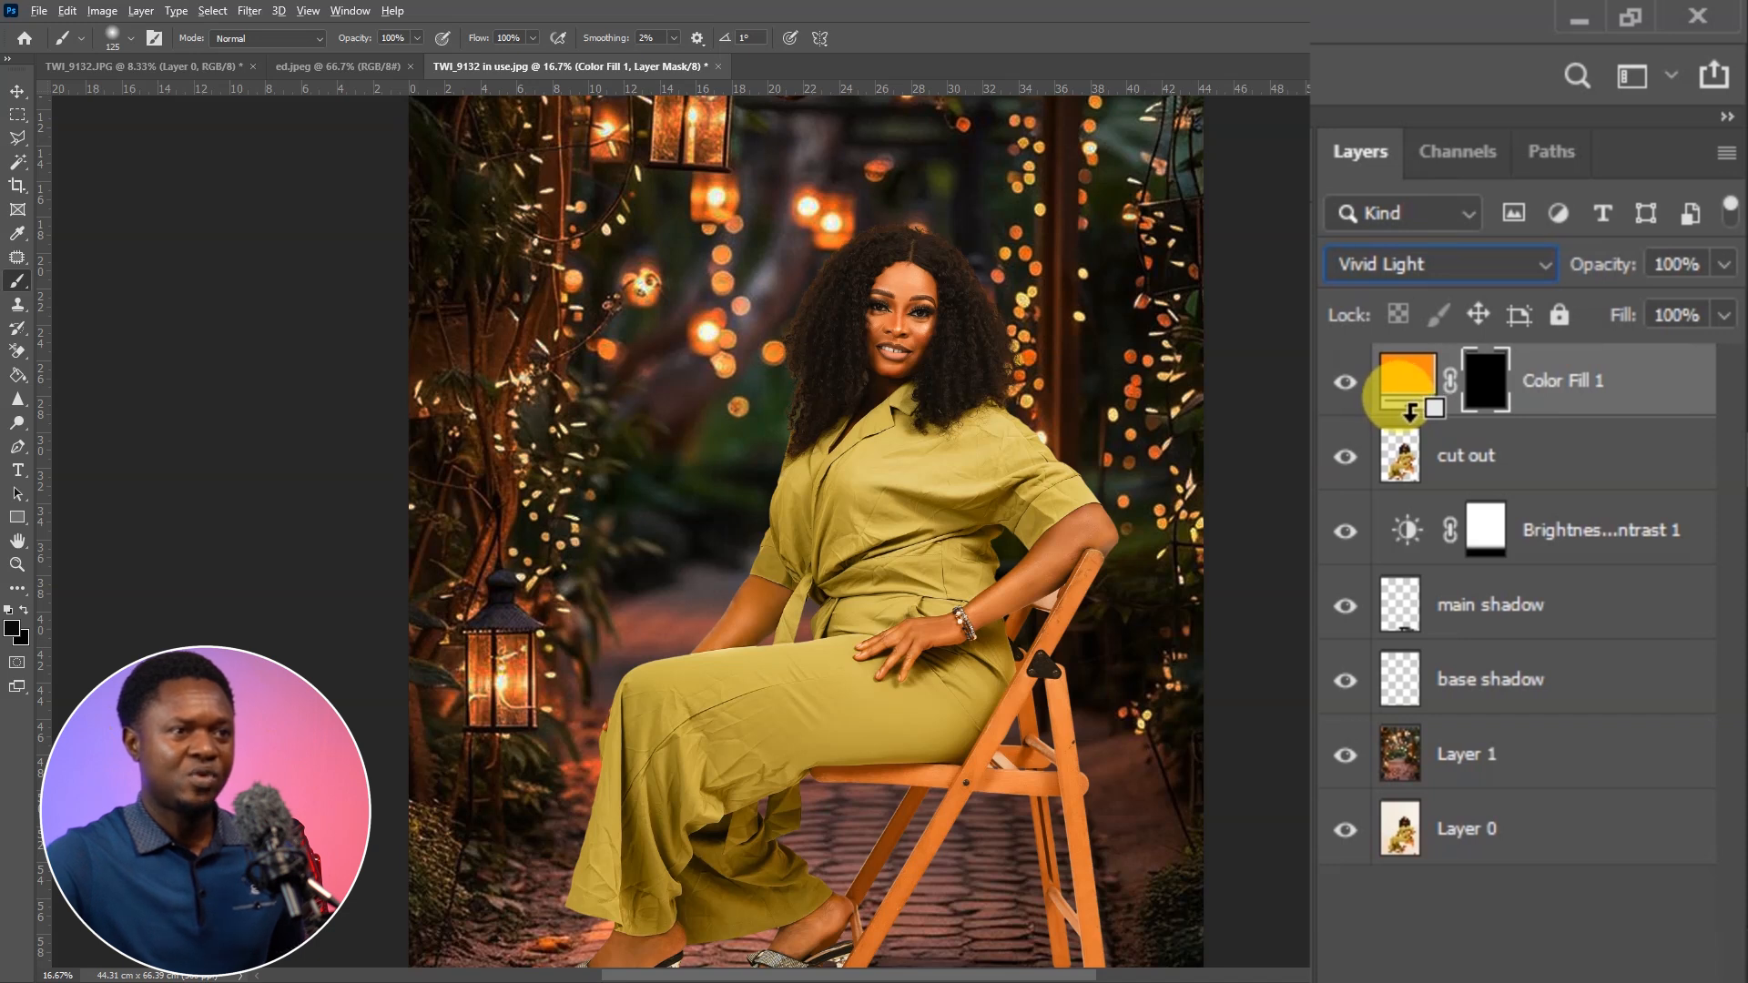
pyautogui.keyDown('alt'); pyautogui.click(1409, 412); pyautogui.keyUp('alt')
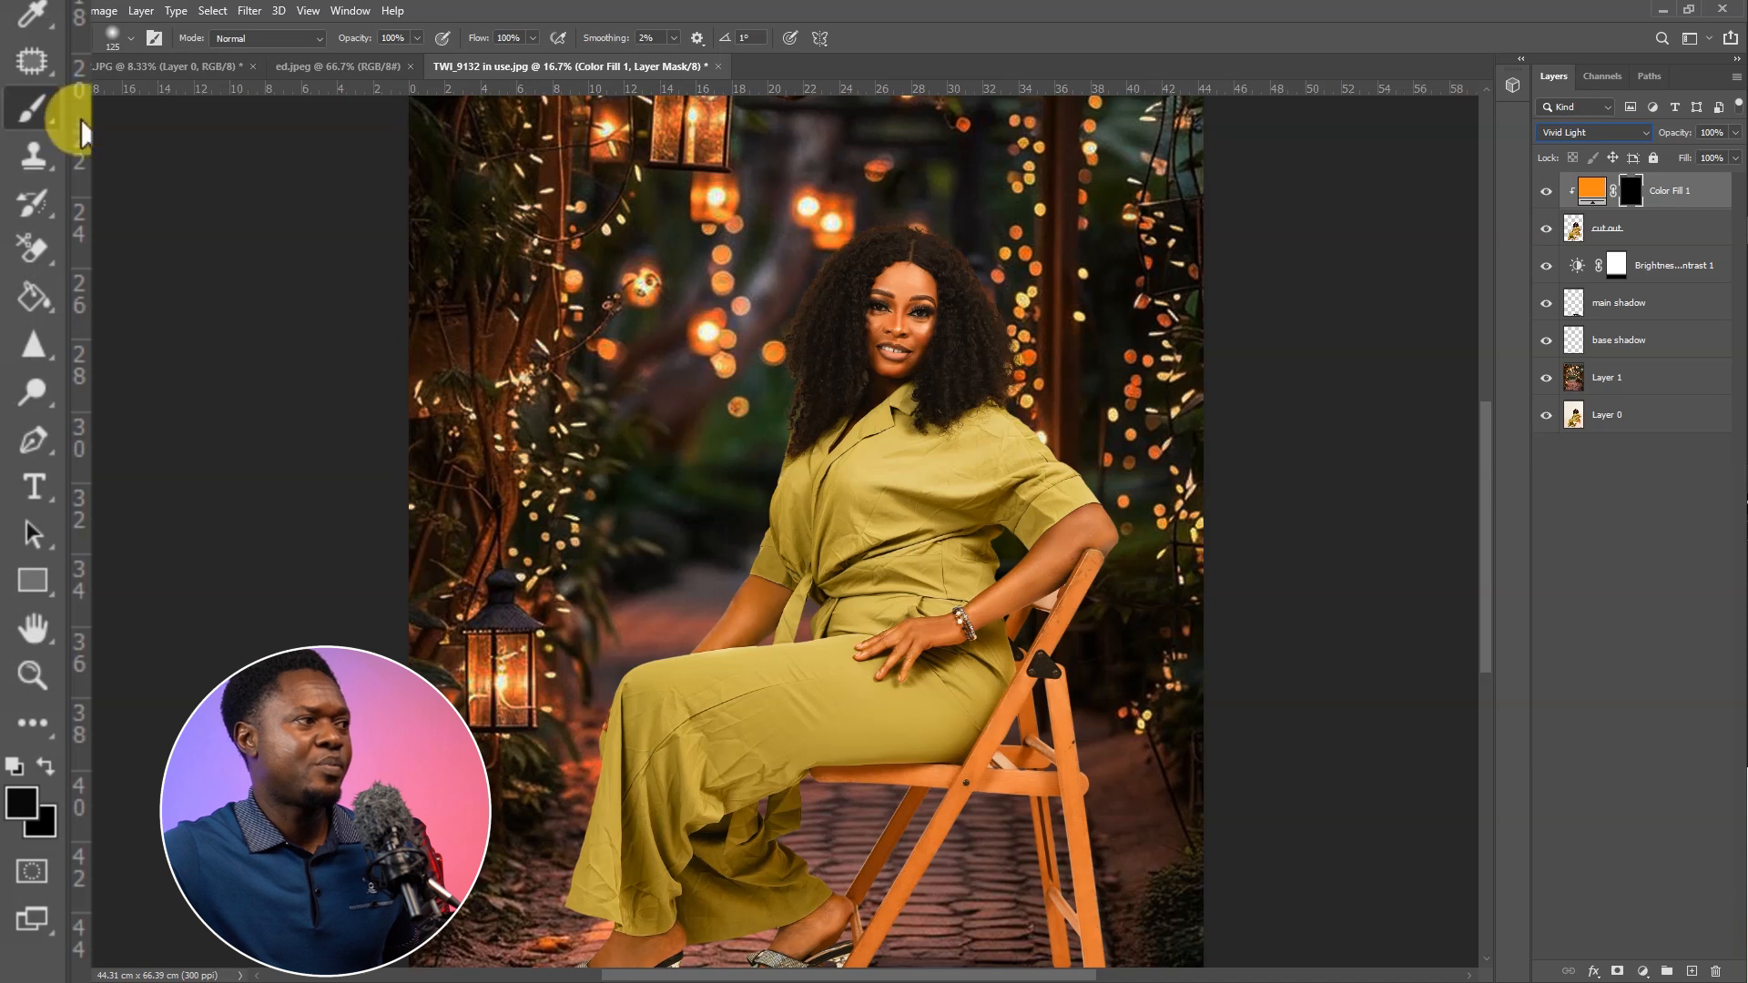
# Set the foreground colour to white (ffffff) and keep black (000000) as the background colour
pyautogui.click(19, 808)
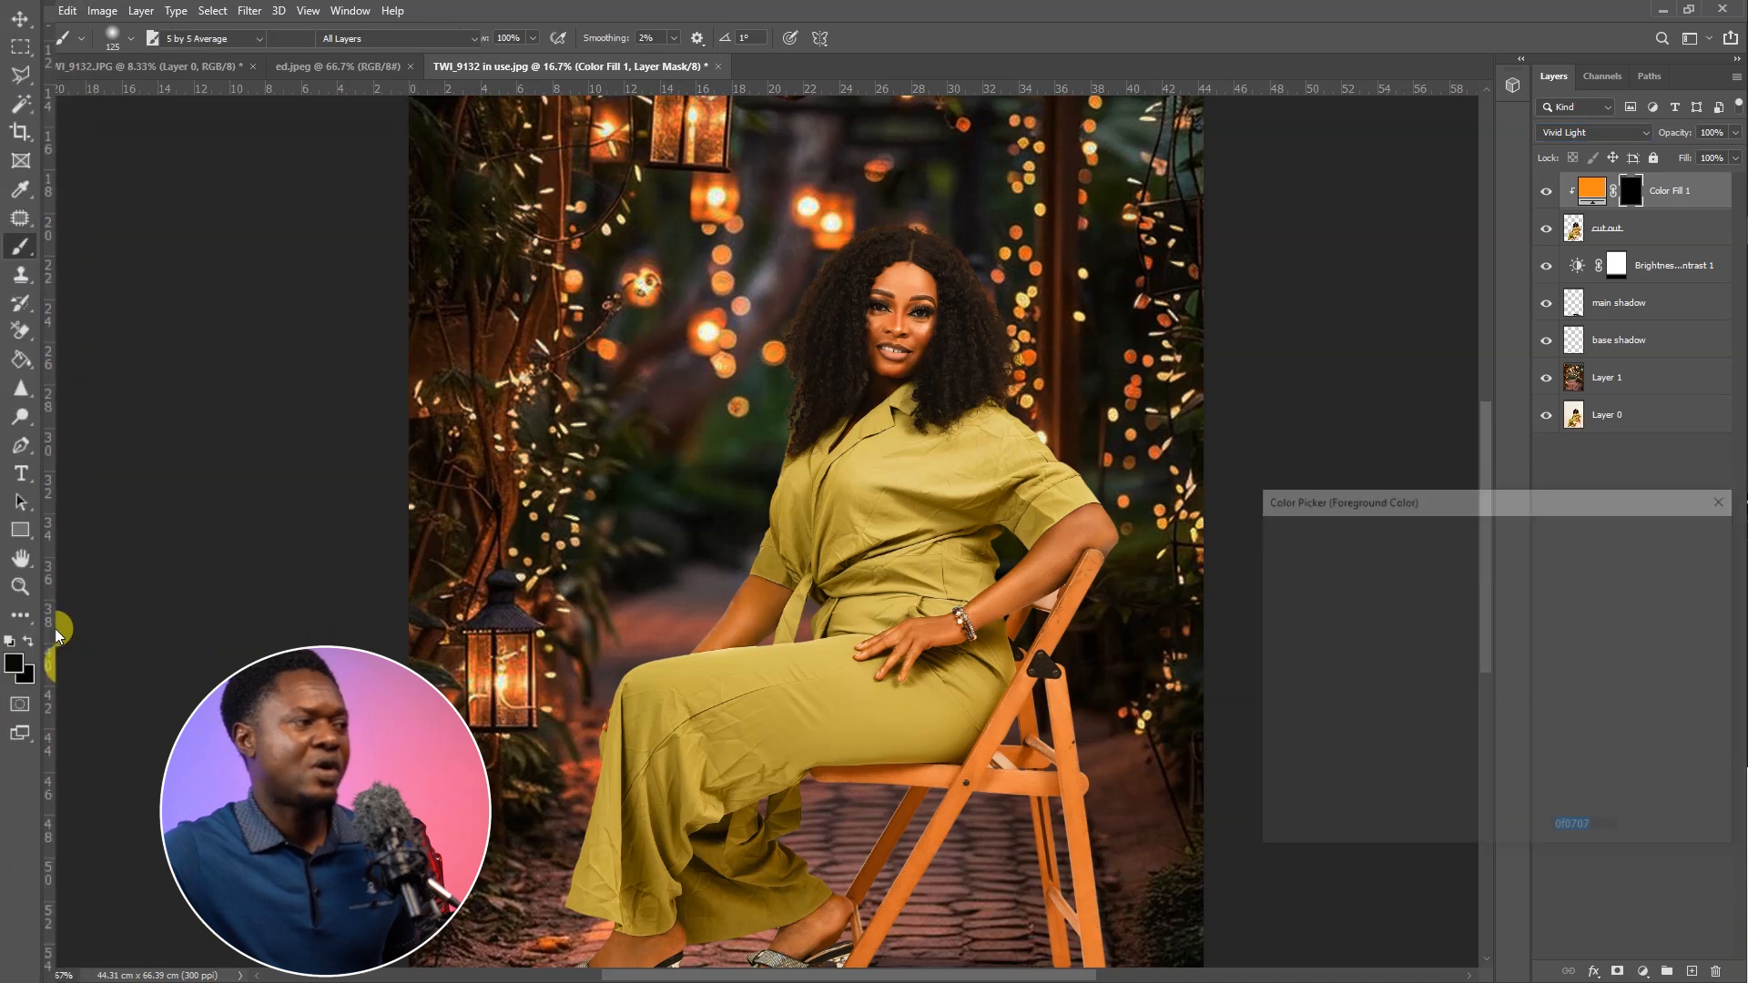
pyautogui.click(1032, 516)
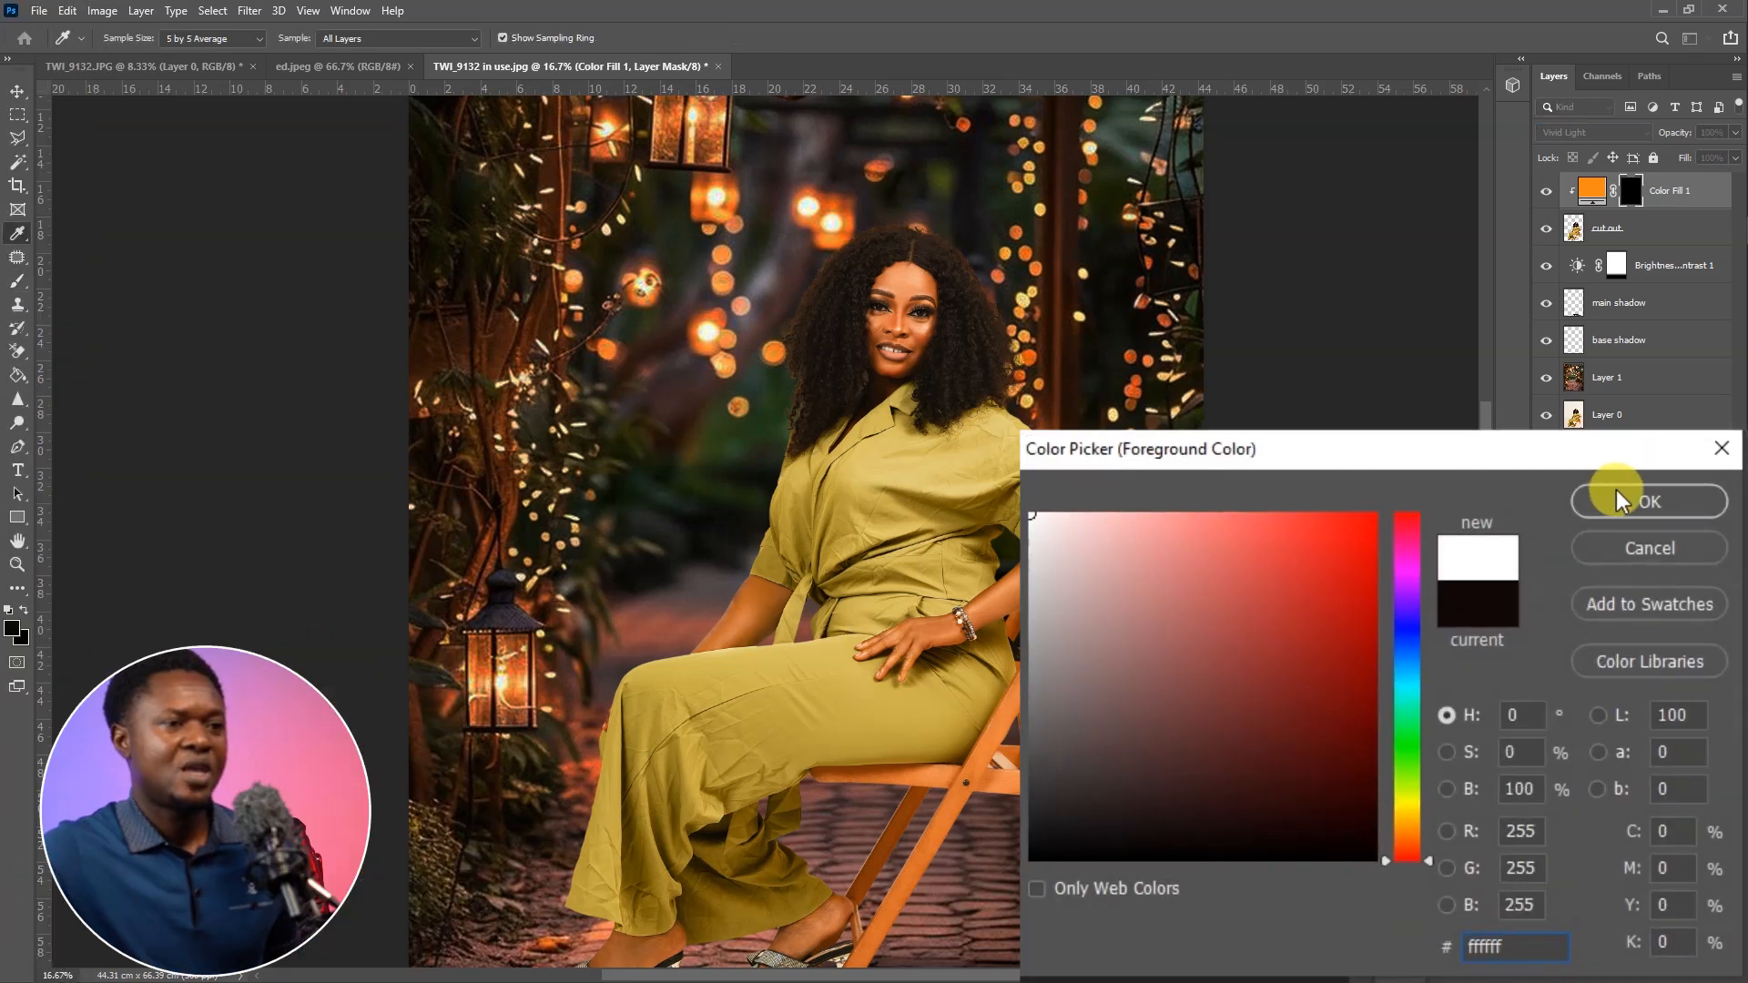
pyautogui.click(1618, 499)
pyautogui.click(46, 824)
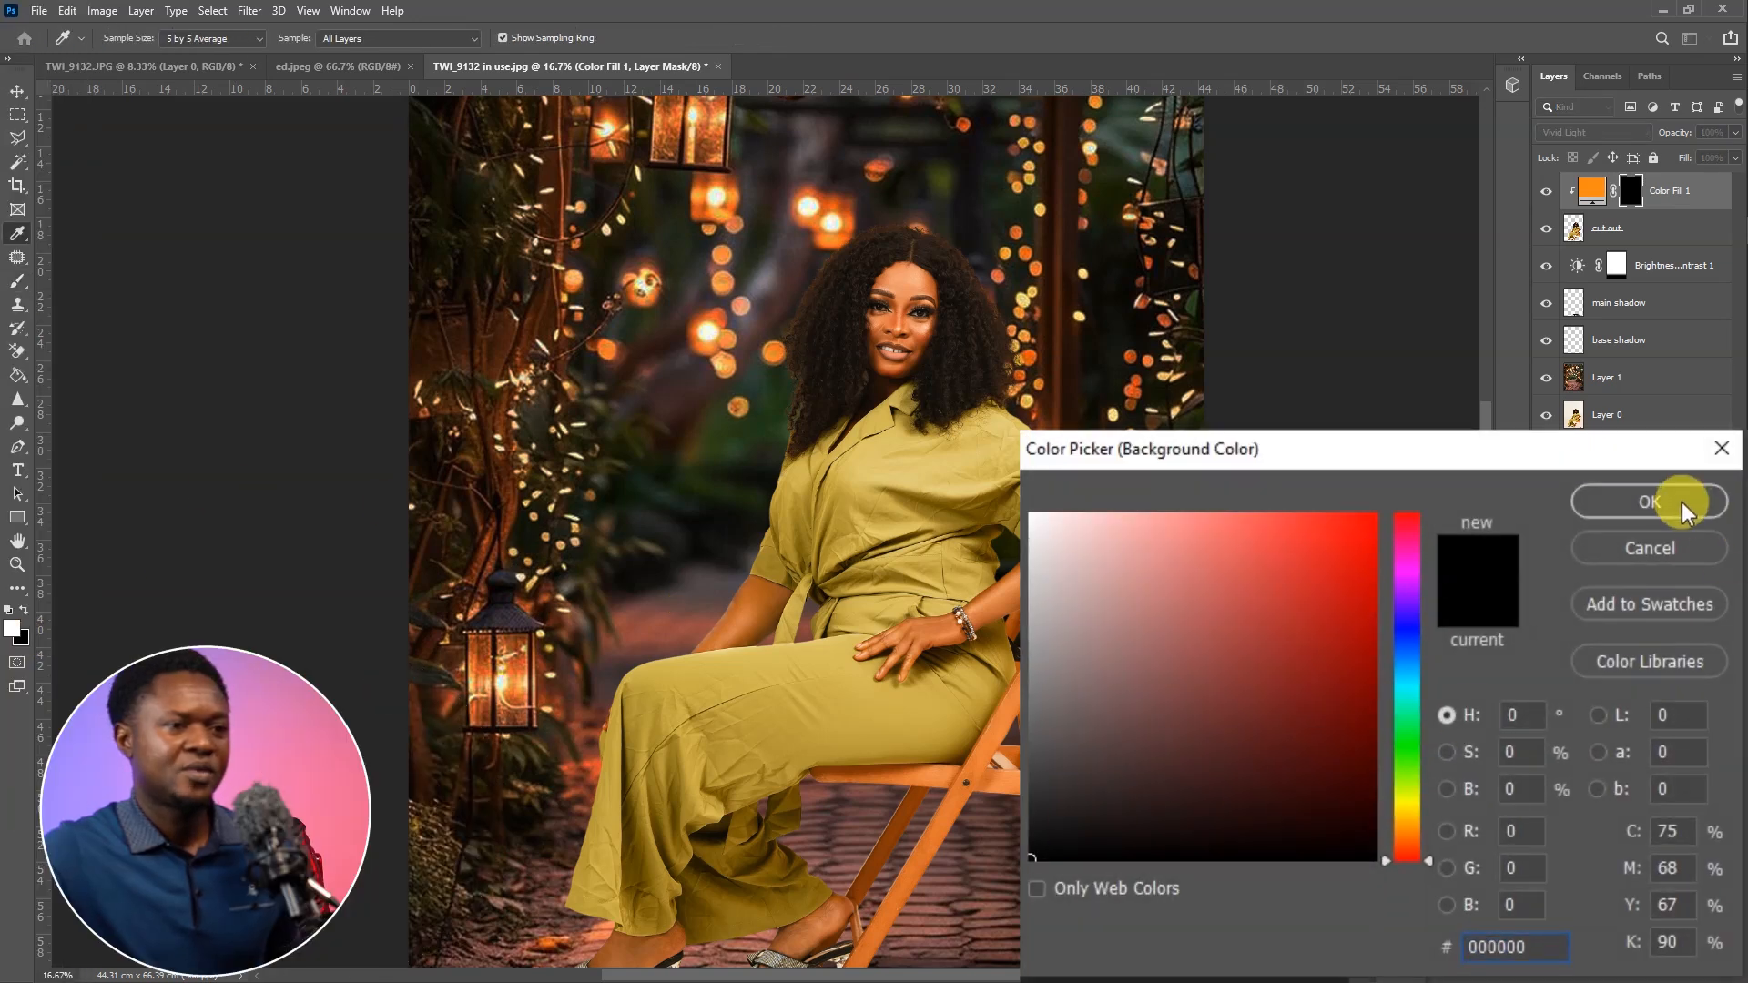
pyautogui.click(1681, 500)
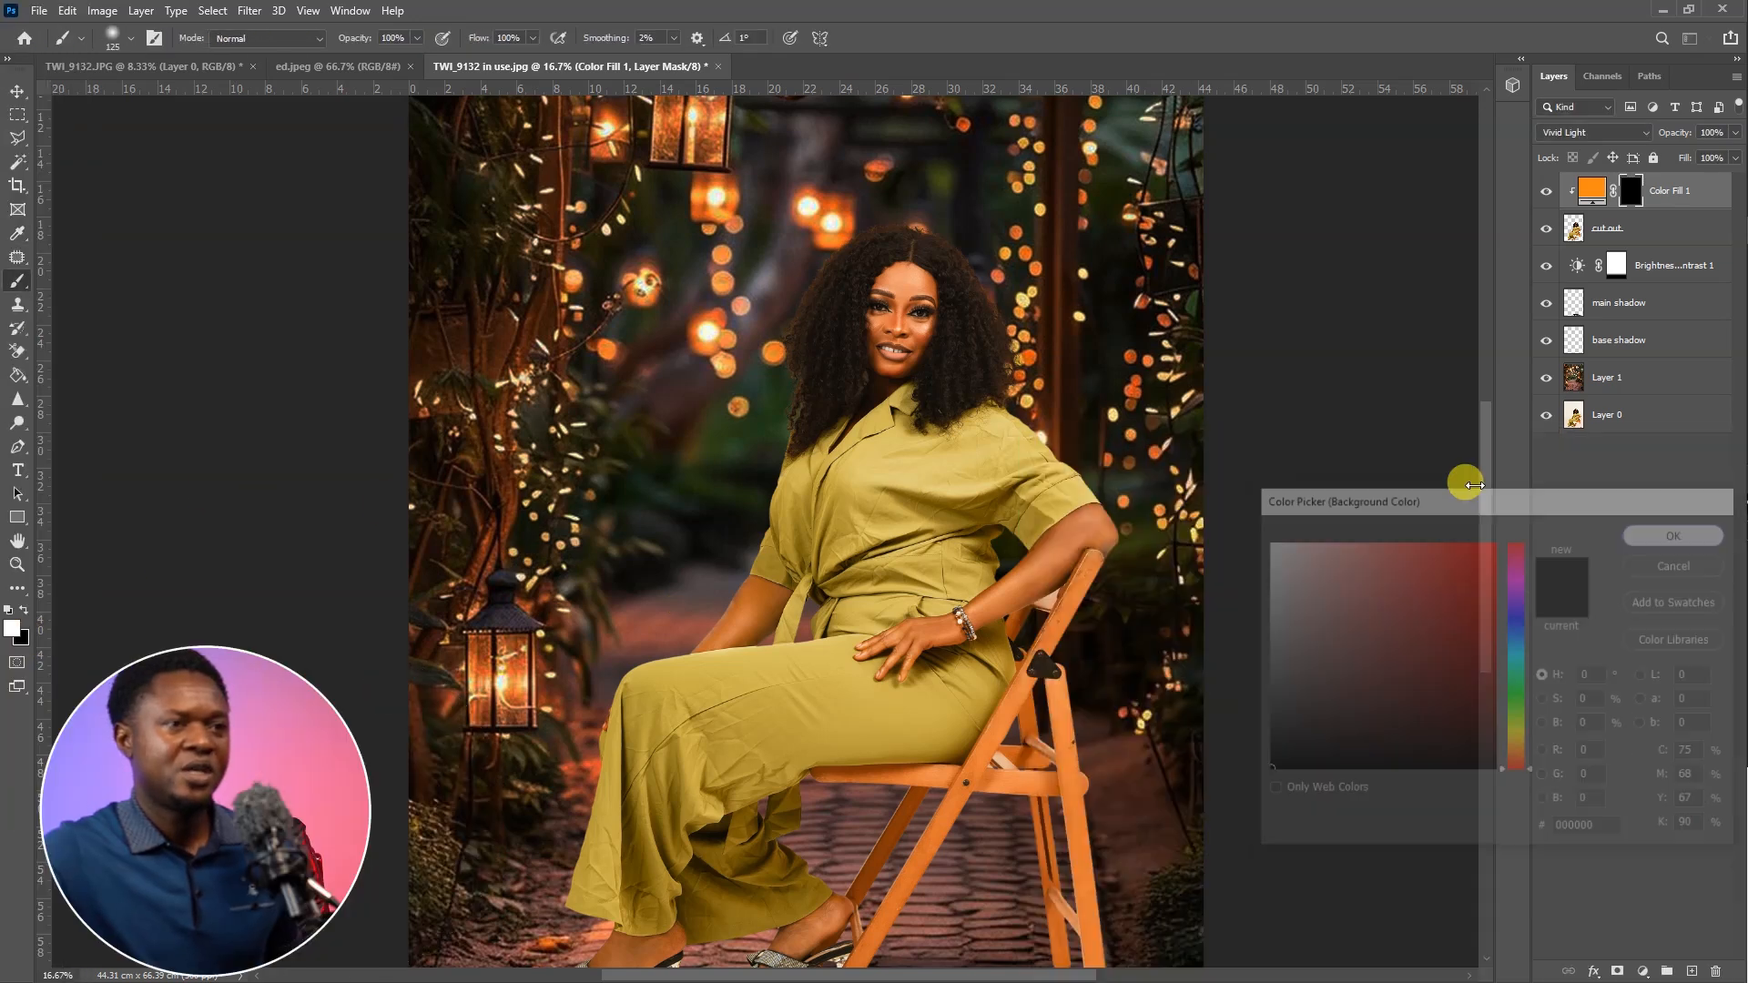
# Lower the Brush tool's opacity to 14% and its flow to 14%
pyautogui.press('b')
pyautogui.scroll(2, 931, 365)
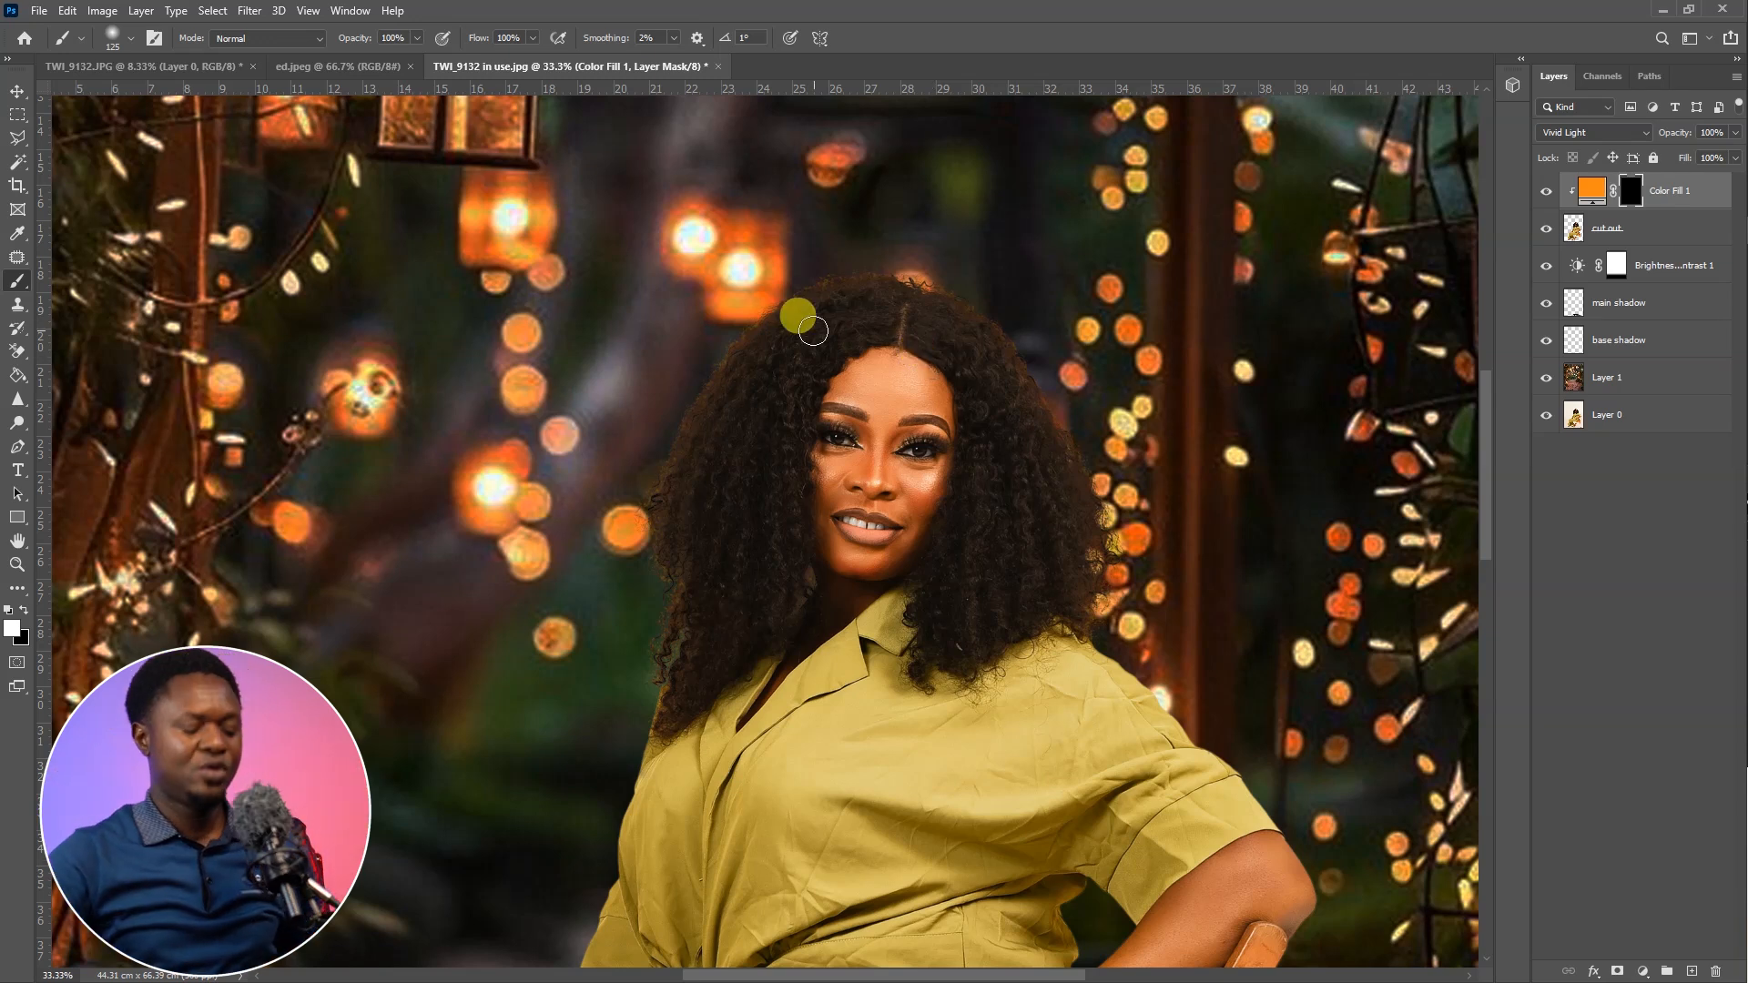
pyautogui.scroll(-2, 811, 328)
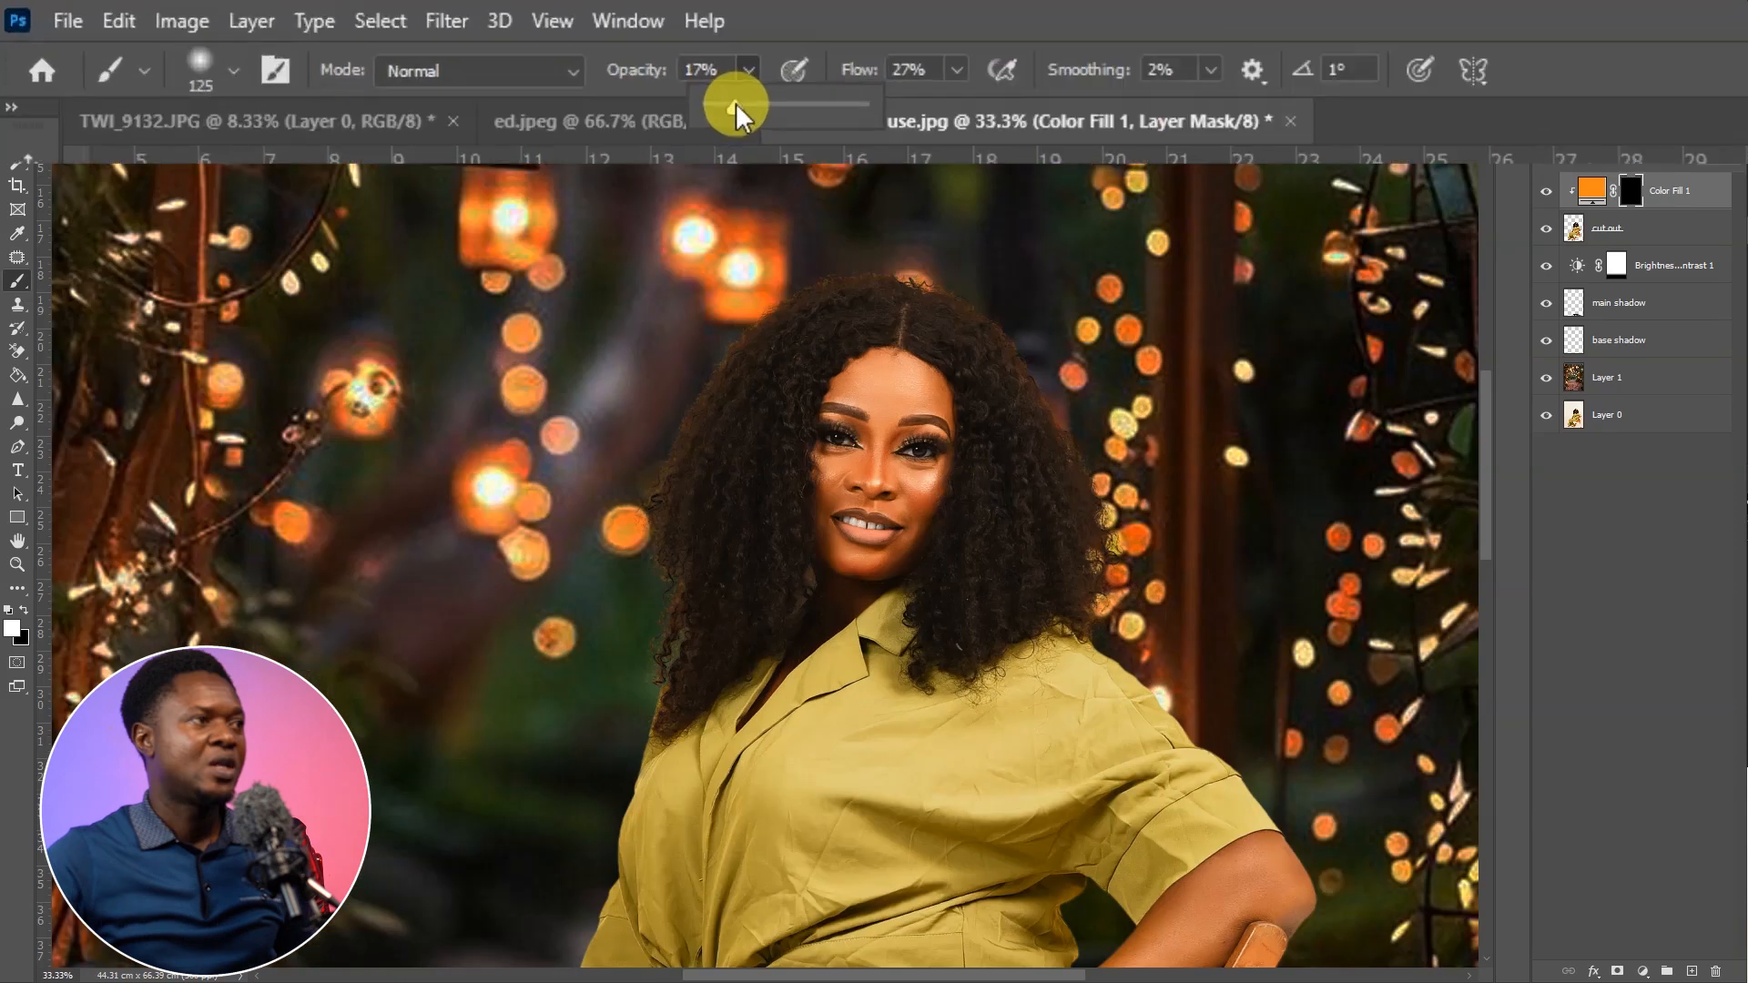
pyautogui.moveTo(363, 51); pyautogui.dragTo(403, 59)
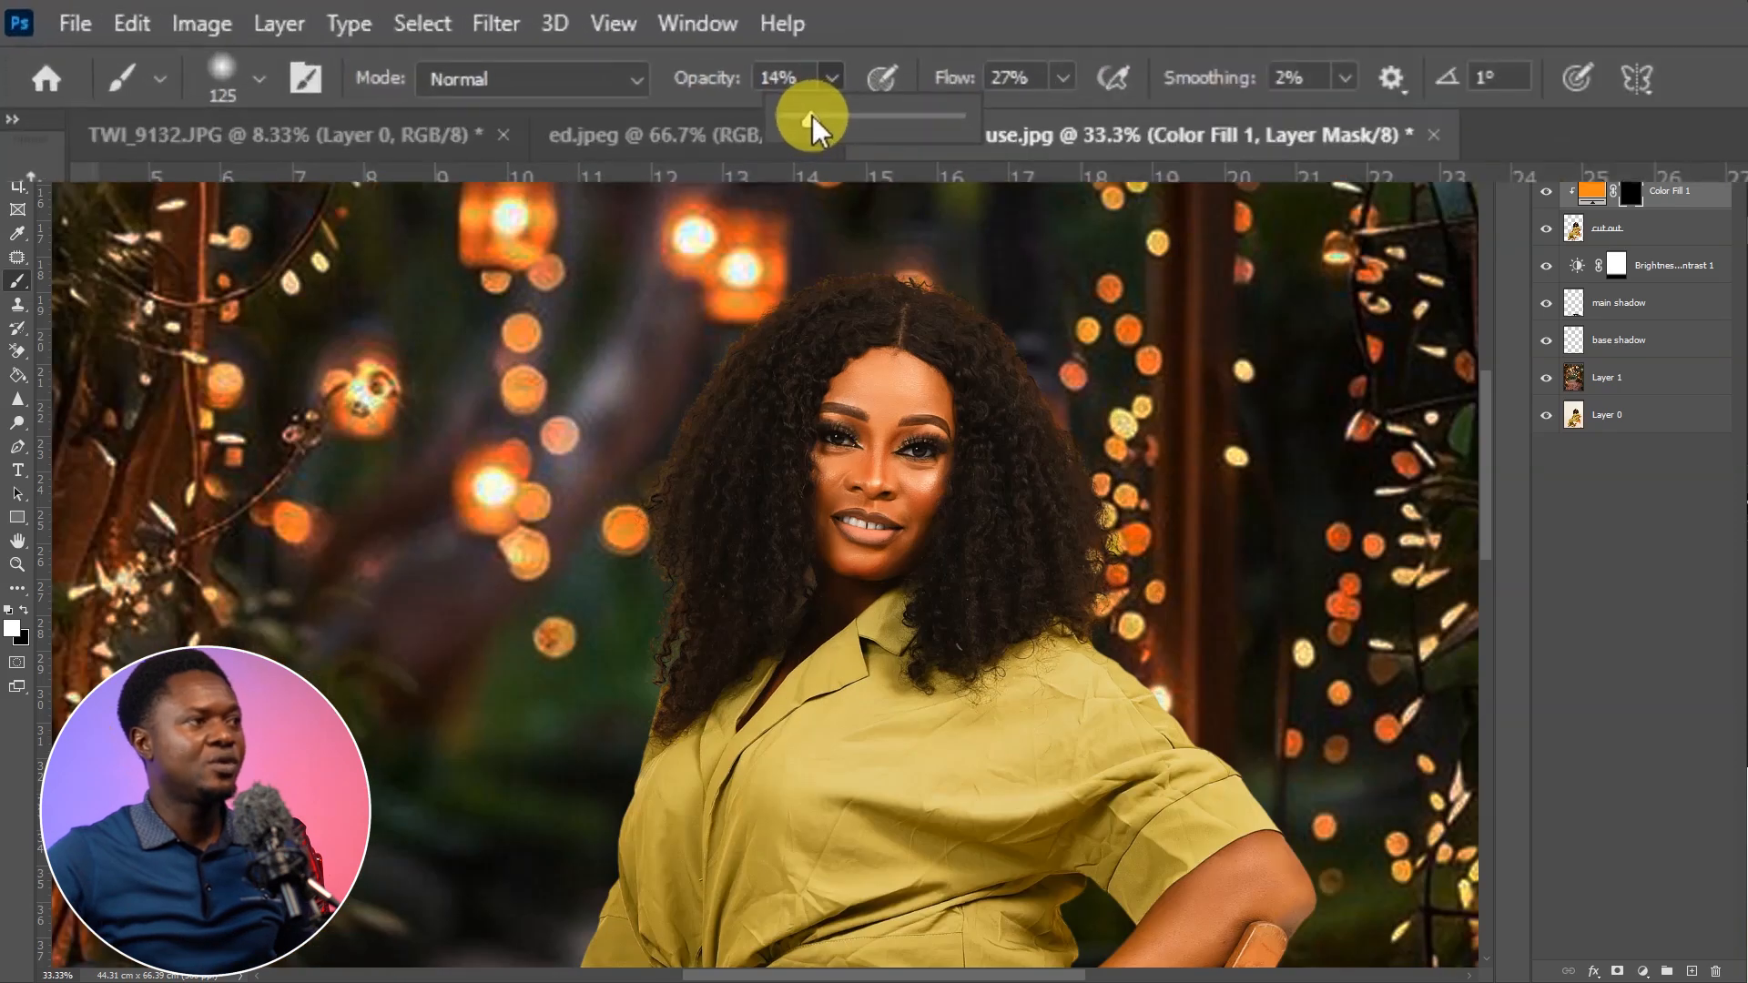
pyautogui.click(1069, 75)
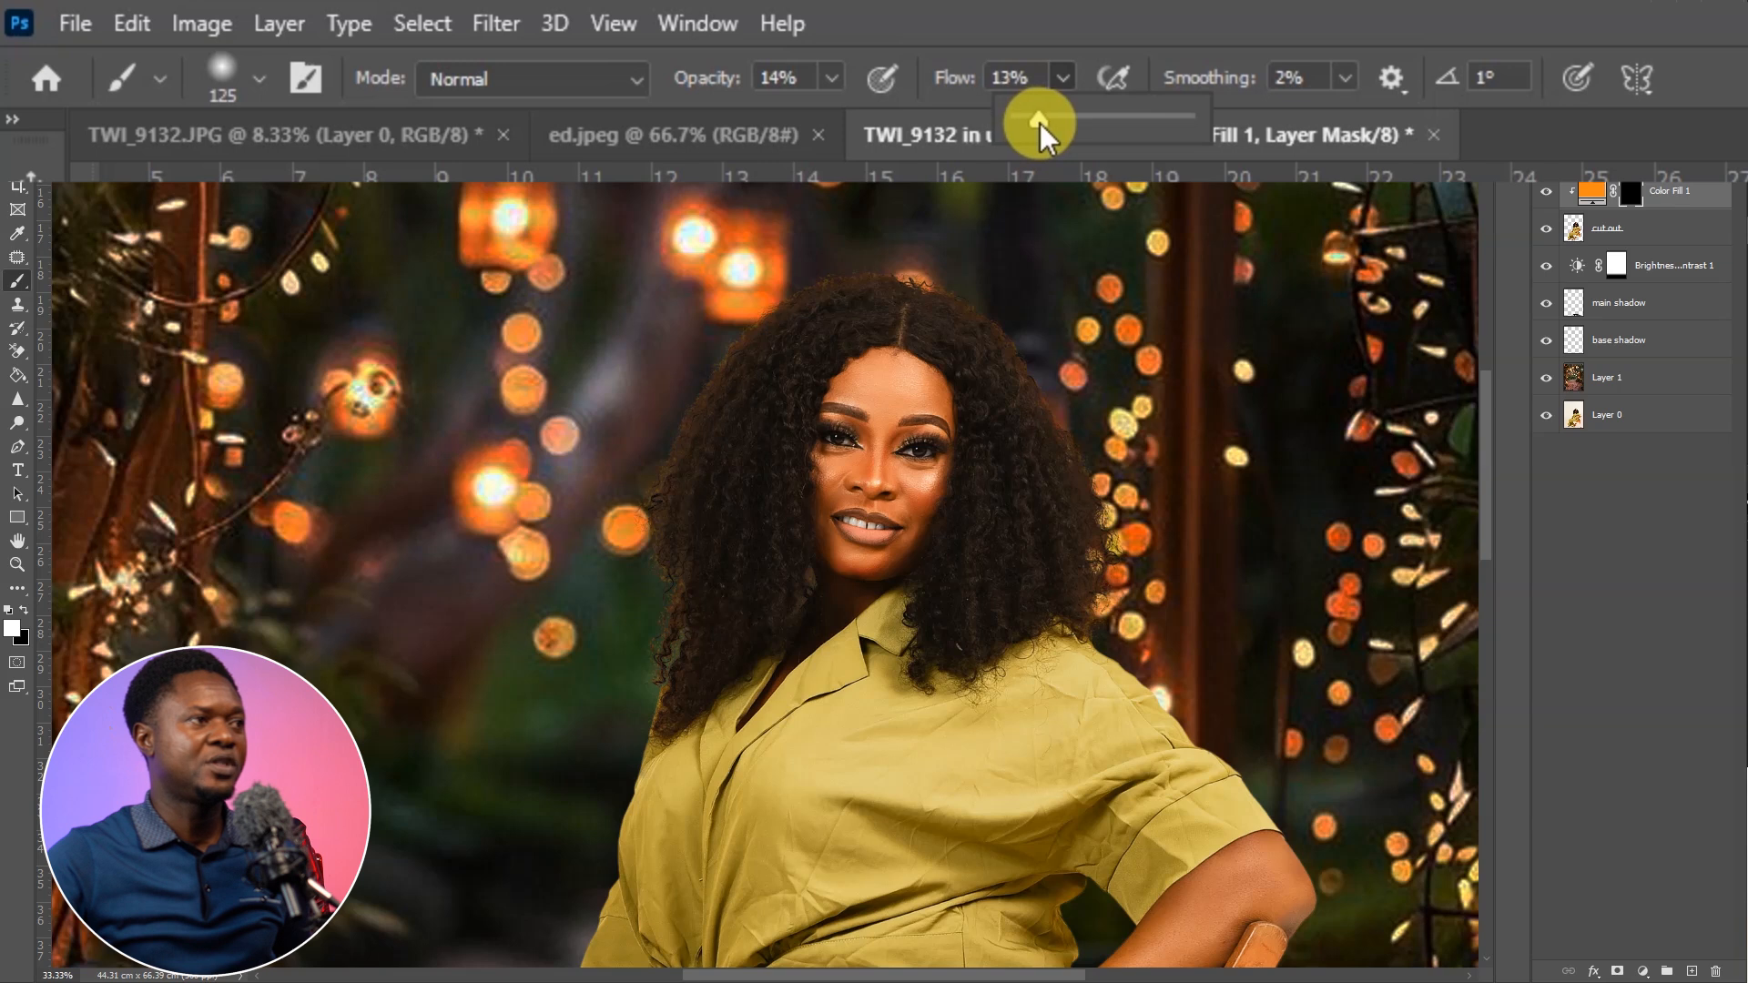
# Paint a soft orange rim light into the mask around the hair's crown and outer edges, enlarging the brush to 200 pixels
pyautogui.click(843, 283)
pyautogui.moveTo(860, 292)
pyautogui.mouseDown()
pyautogui.moveTo(765, 324)
pyautogui.moveTo(807, 307)
pyautogui.moveTo(732, 393)
pyautogui.moveTo(736, 365)
pyautogui.moveTo(667, 504)
pyautogui.moveTo(671, 559)
pyautogui.moveTo(688, 509)
pyautogui.moveTo(674, 494)
pyautogui.moveTo(670, 581)
pyautogui.moveTo(675, 506)
pyautogui.moveTo(663, 521)
pyautogui.moveTo(623, 527)
pyautogui.mouseUp()
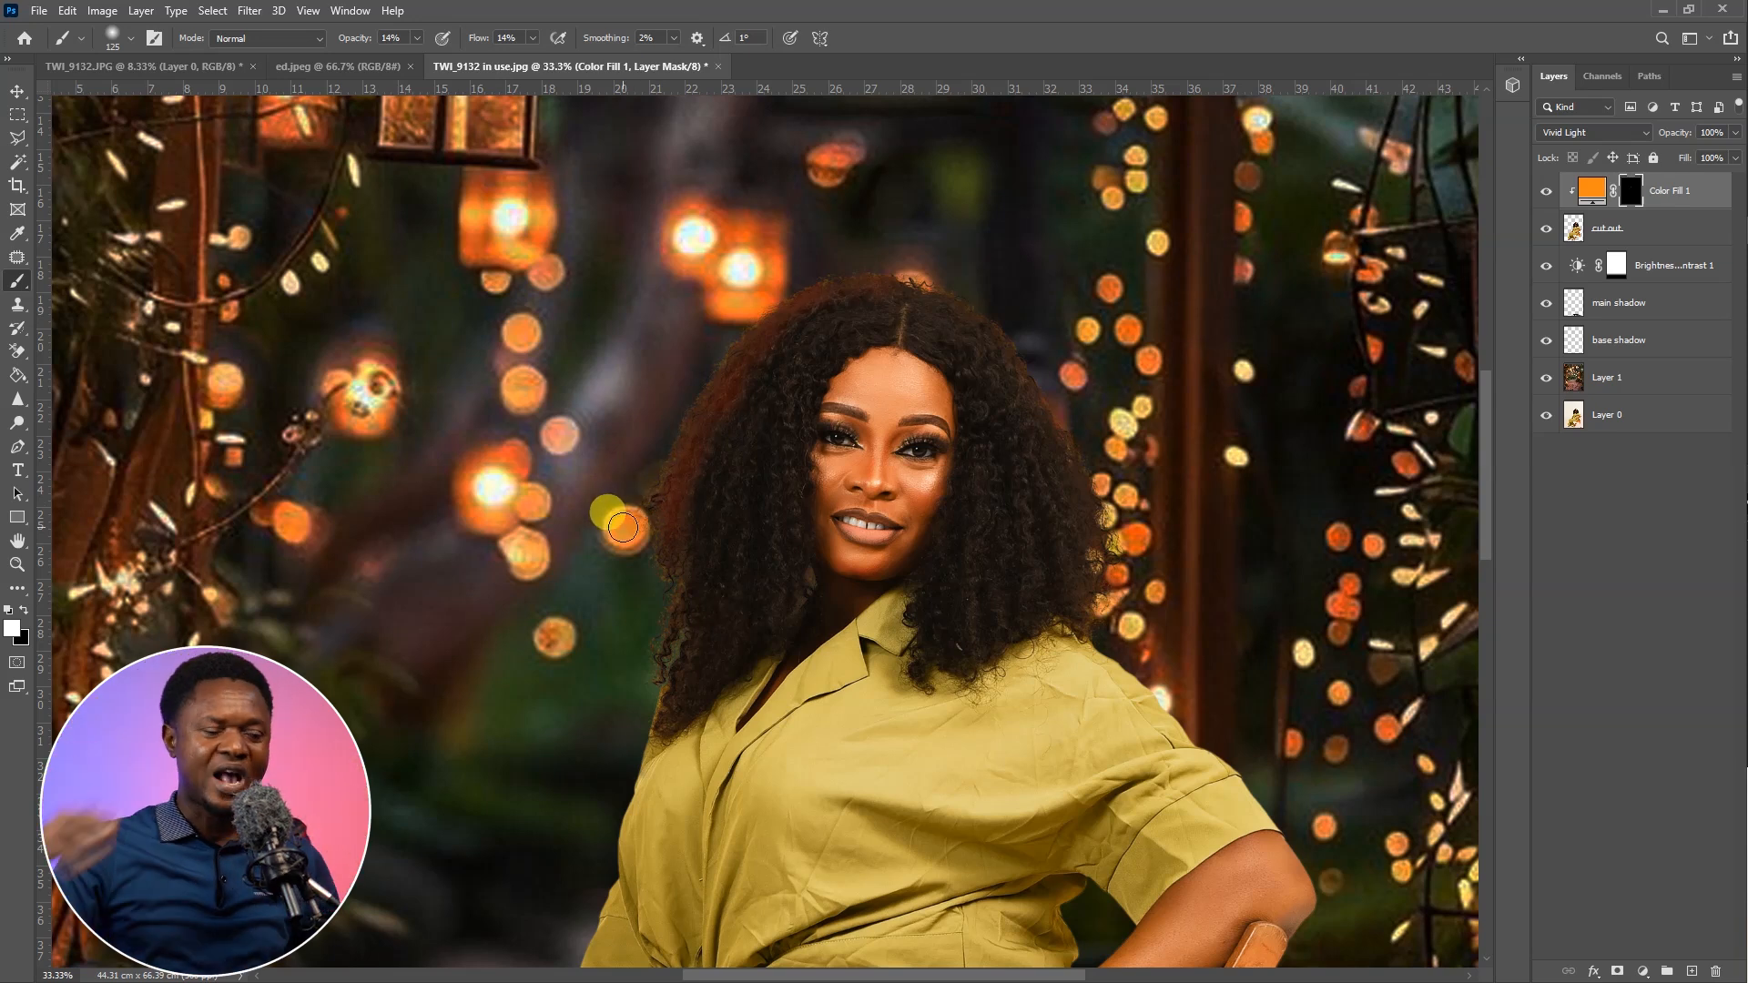
pyautogui.moveTo(623, 527)
pyautogui.mouseDown()
pyautogui.moveTo(672, 489)
pyautogui.moveTo(642, 527)
pyautogui.moveTo(651, 515)
pyautogui.moveTo(676, 613)
pyautogui.moveTo(692, 554)
pyautogui.moveTo(669, 617)
pyautogui.moveTo(685, 631)
pyautogui.moveTo(651, 691)
pyautogui.moveTo(710, 590)
pyautogui.moveTo(683, 710)
pyautogui.moveTo(720, 585)
pyautogui.moveTo(696, 667)
pyautogui.moveTo(664, 585)
pyautogui.moveTo(702, 543)
pyautogui.moveTo(721, 552)
pyautogui.moveTo(714, 485)
pyautogui.moveTo(684, 552)
pyautogui.moveTo(703, 448)
pyautogui.moveTo(697, 511)
pyautogui.moveTo(735, 413)
pyautogui.moveTo(841, 295)
pyautogui.moveTo(762, 348)
pyautogui.moveTo(895, 281)
pyautogui.moveTo(756, 345)
pyautogui.moveTo(723, 416)
pyautogui.moveTo(783, 359)
pyautogui.moveTo(691, 457)
pyautogui.moveTo(704, 441)
pyautogui.moveTo(659, 559)
pyautogui.moveTo(722, 442)
pyautogui.moveTo(681, 608)
pyautogui.moveTo(695, 595)
pyautogui.moveTo(683, 715)
pyautogui.moveTo(690, 678)
pyautogui.moveTo(764, 600)
pyautogui.moveTo(715, 662)
pyautogui.moveTo(803, 312)
pyautogui.moveTo(888, 291)
pyautogui.moveTo(809, 322)
pyautogui.moveTo(942, 335)
pyautogui.moveTo(917, 303)
pyautogui.moveTo(943, 307)
pyautogui.moveTo(919, 292)
pyautogui.moveTo(957, 298)
pyautogui.moveTo(910, 294)
pyautogui.moveTo(1002, 341)
pyautogui.moveTo(1099, 550)
pyautogui.moveTo(1092, 624)
pyautogui.moveTo(1099, 556)
pyautogui.moveTo(981, 316)
pyautogui.moveTo(1036, 422)
pyautogui.moveTo(1081, 617)
pyautogui.moveTo(1020, 400)
pyautogui.moveTo(954, 313)
pyautogui.moveTo(847, 297)
pyautogui.moveTo(761, 351)
pyautogui.moveTo(671, 510)
pyautogui.moveTo(654, 675)
pyautogui.mouseUp()
pyautogui.press(']')
pyautogui.press(']')
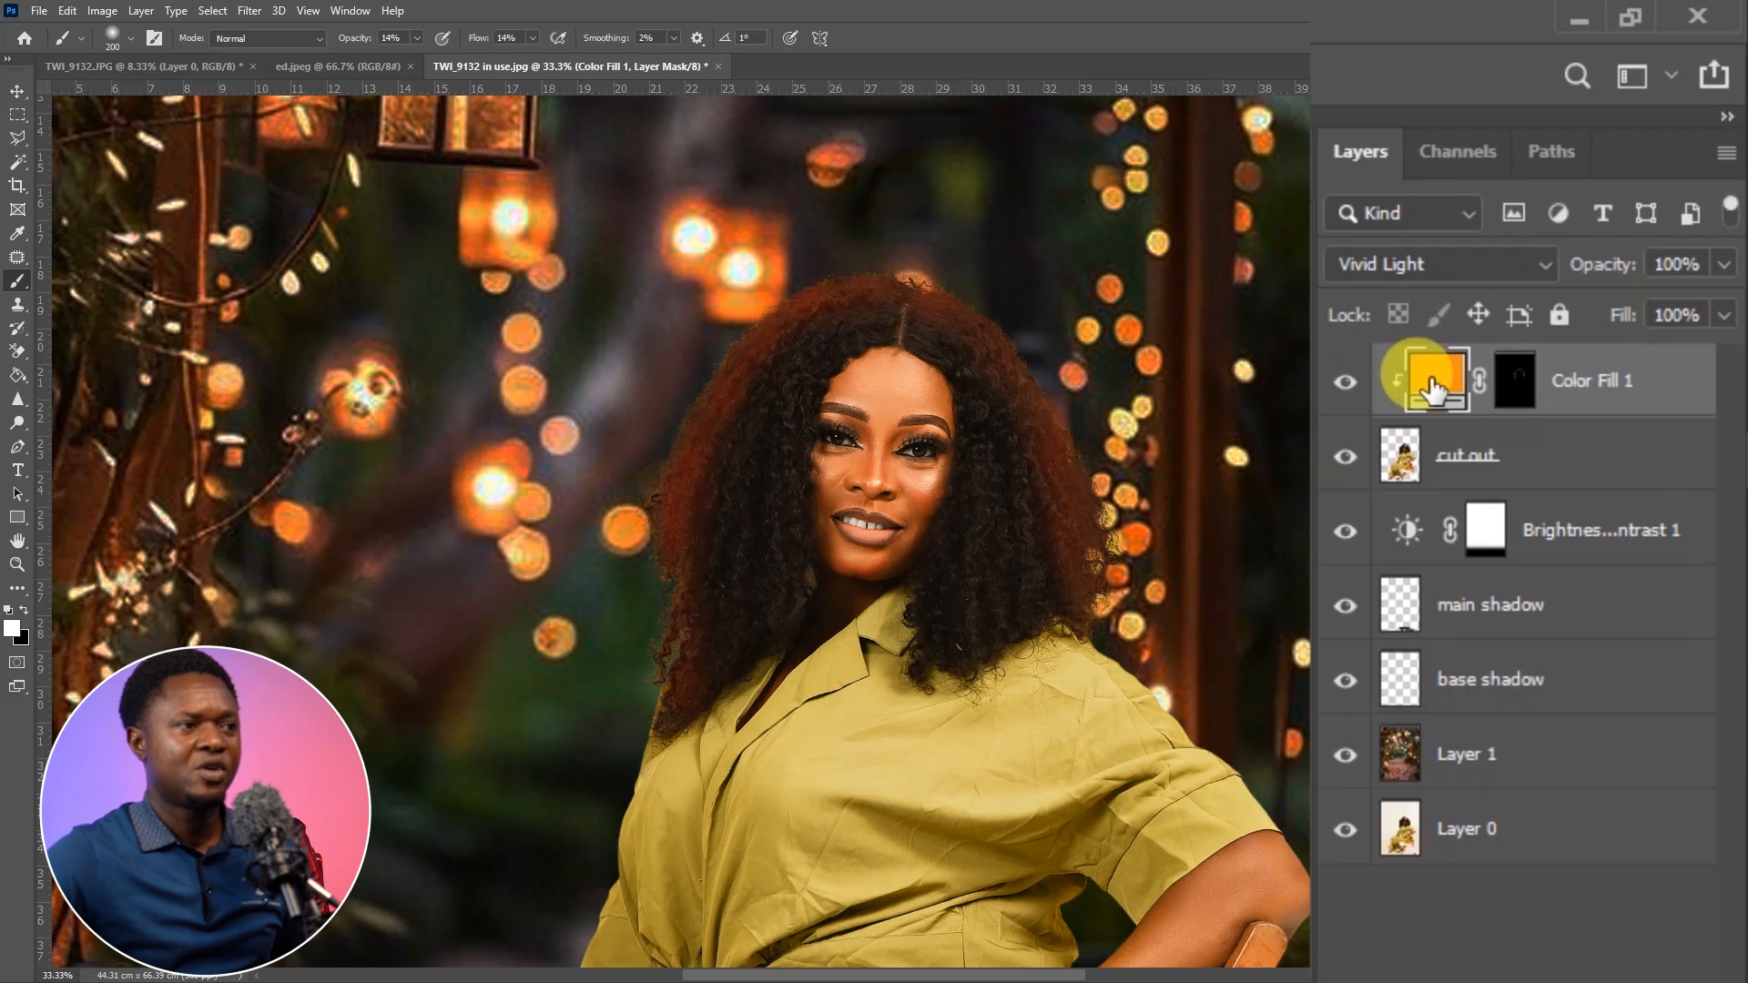
# Change the fill layer's colour to e99756 by sampling the glowing lantern light behind the woman's head
pyautogui.doubleClick(1434, 387)
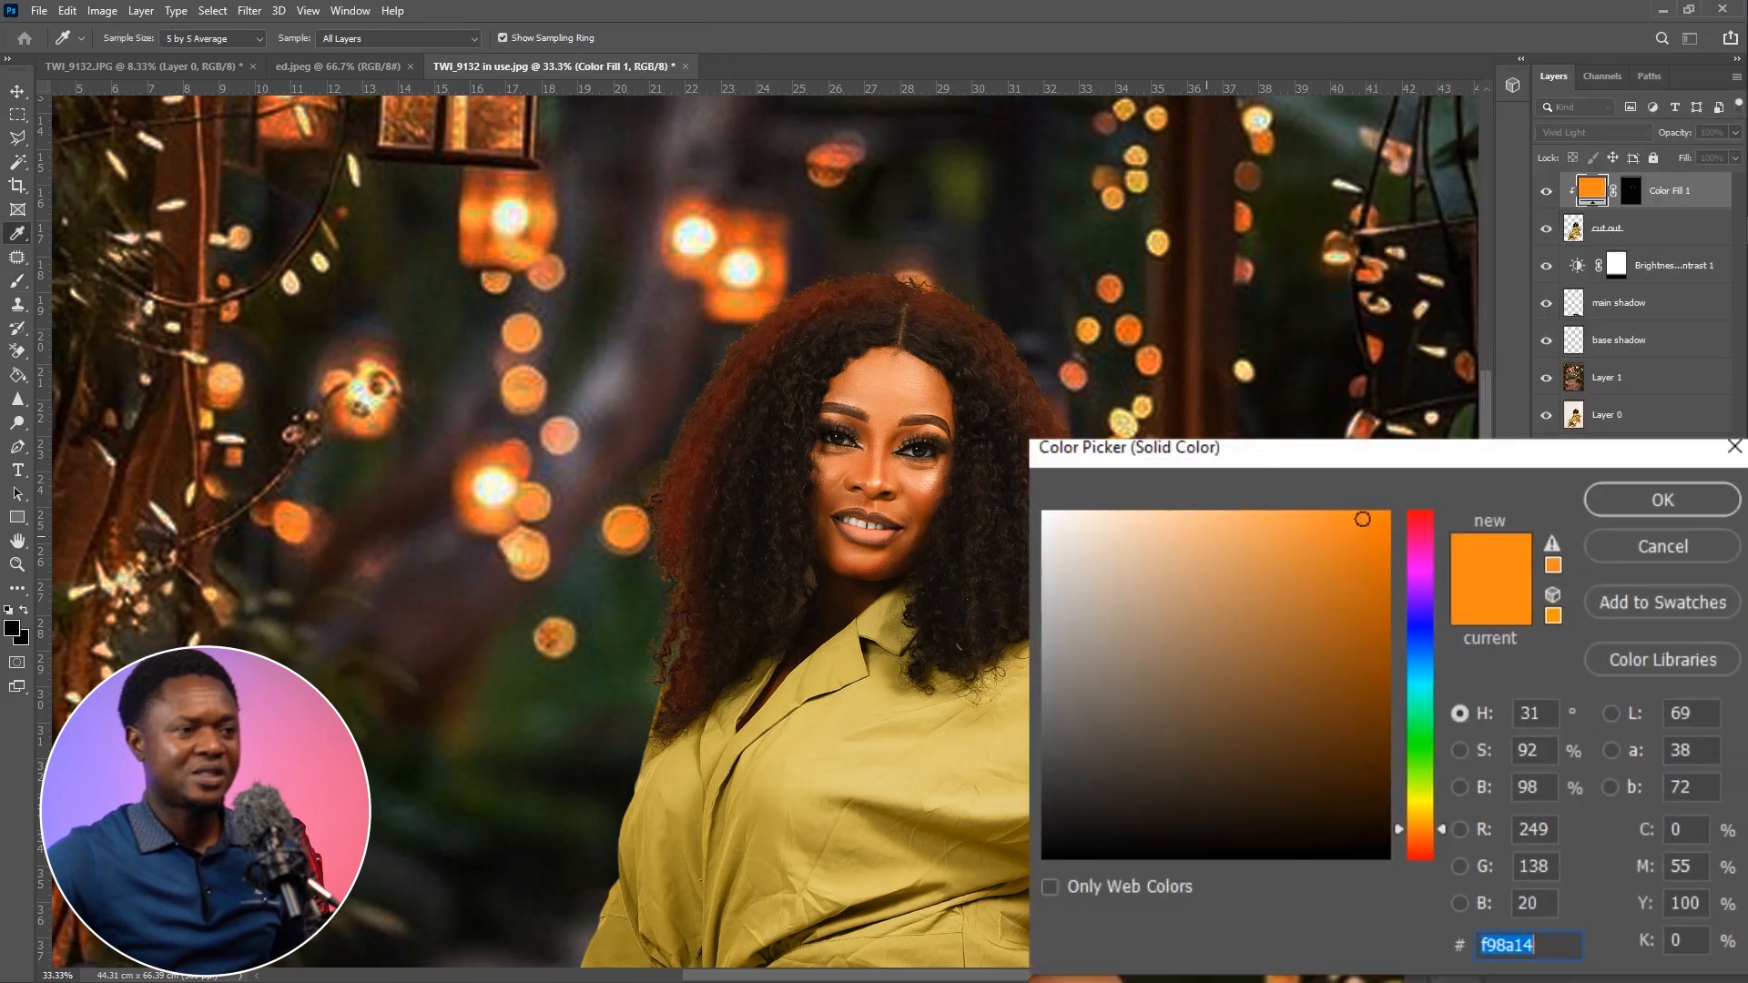
pyautogui.click(749, 227)
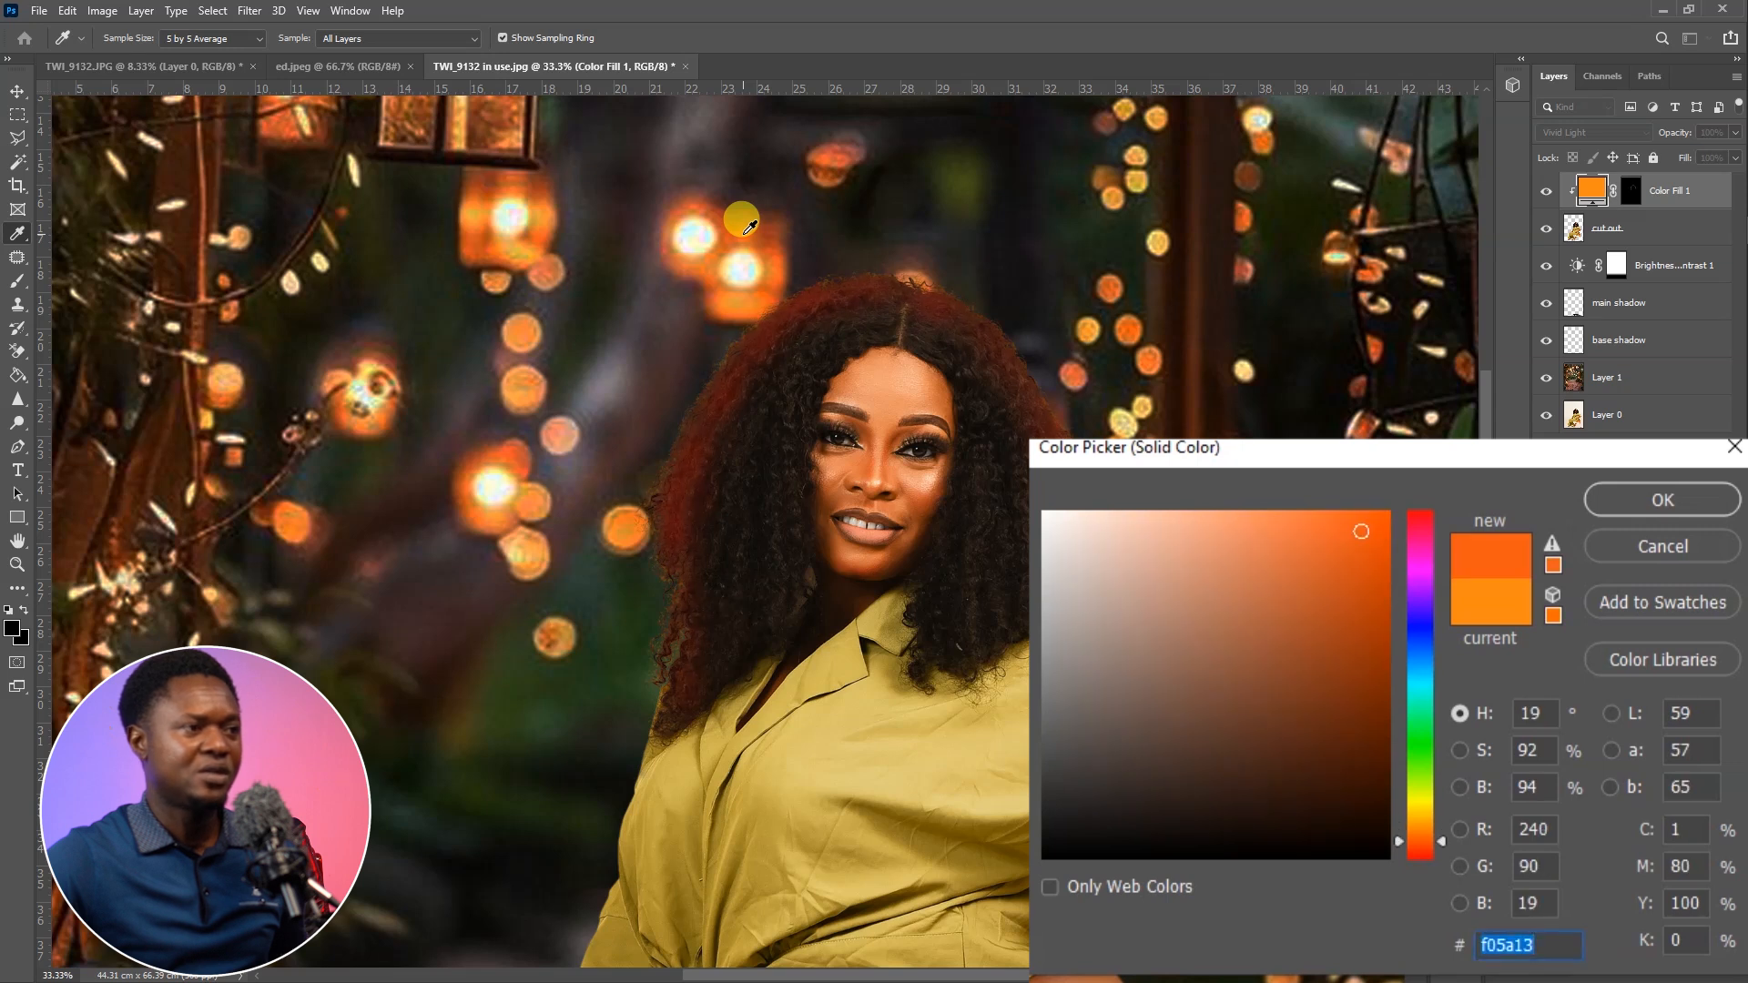
pyautogui.click(698, 251)
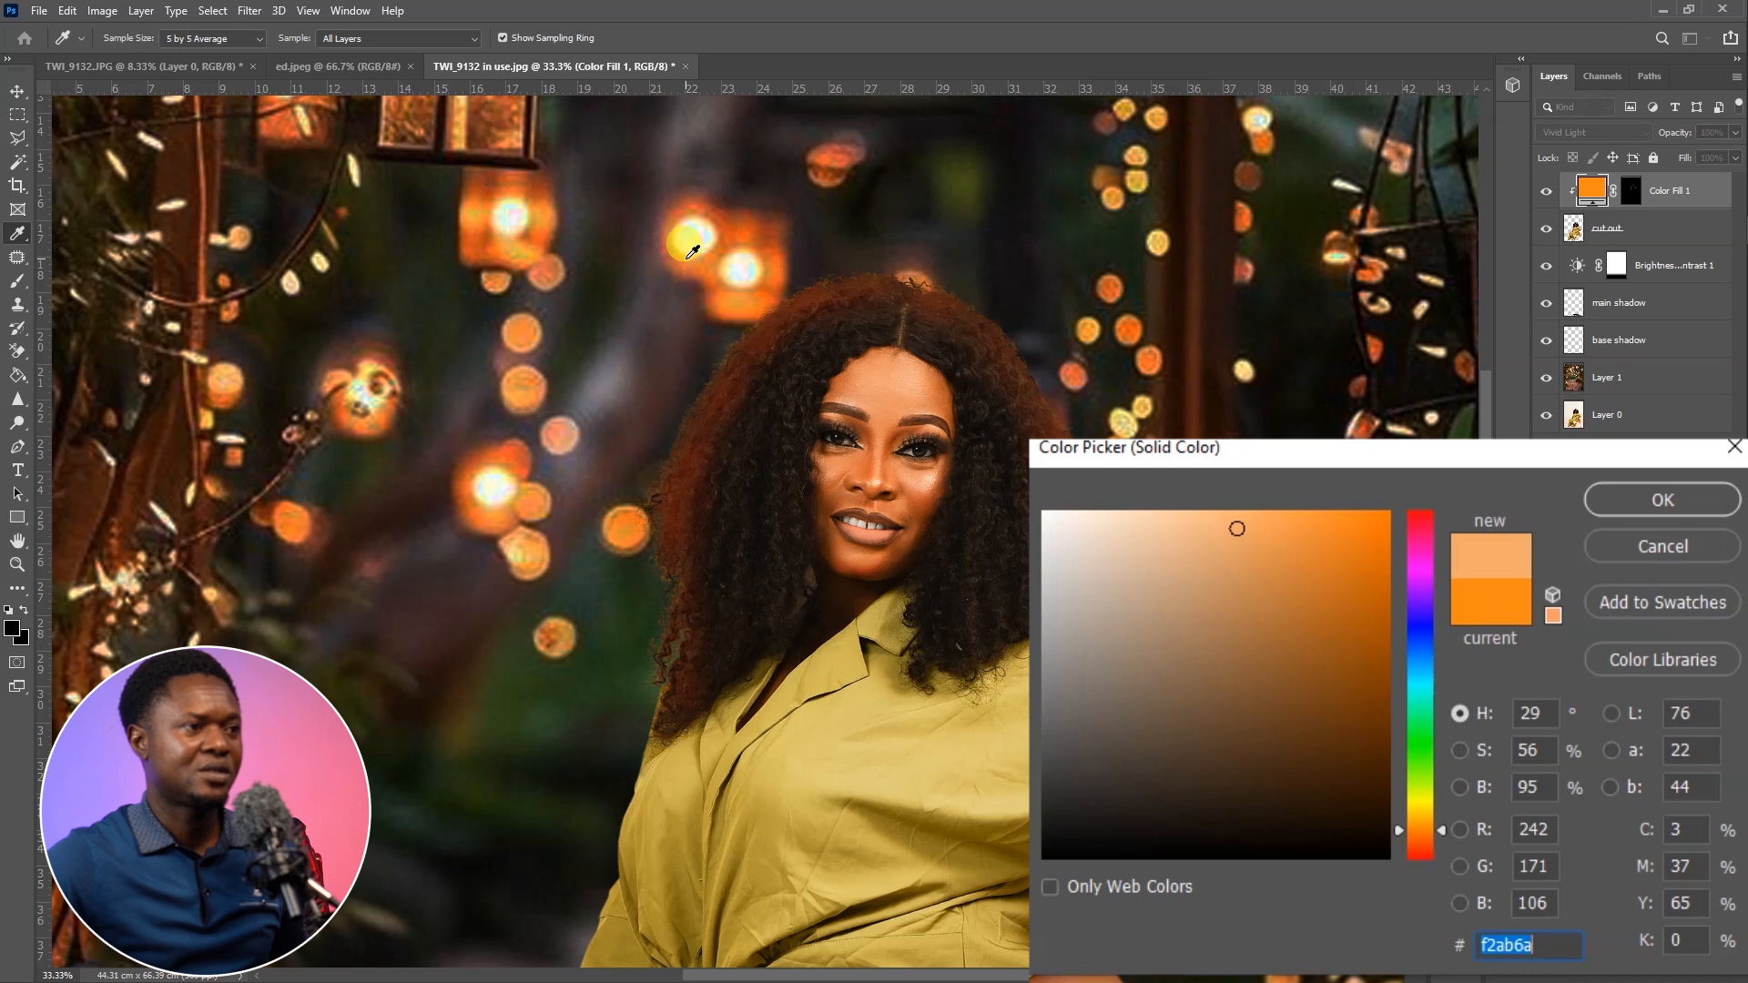
pyautogui.click(692, 252)
pyautogui.click(695, 252)
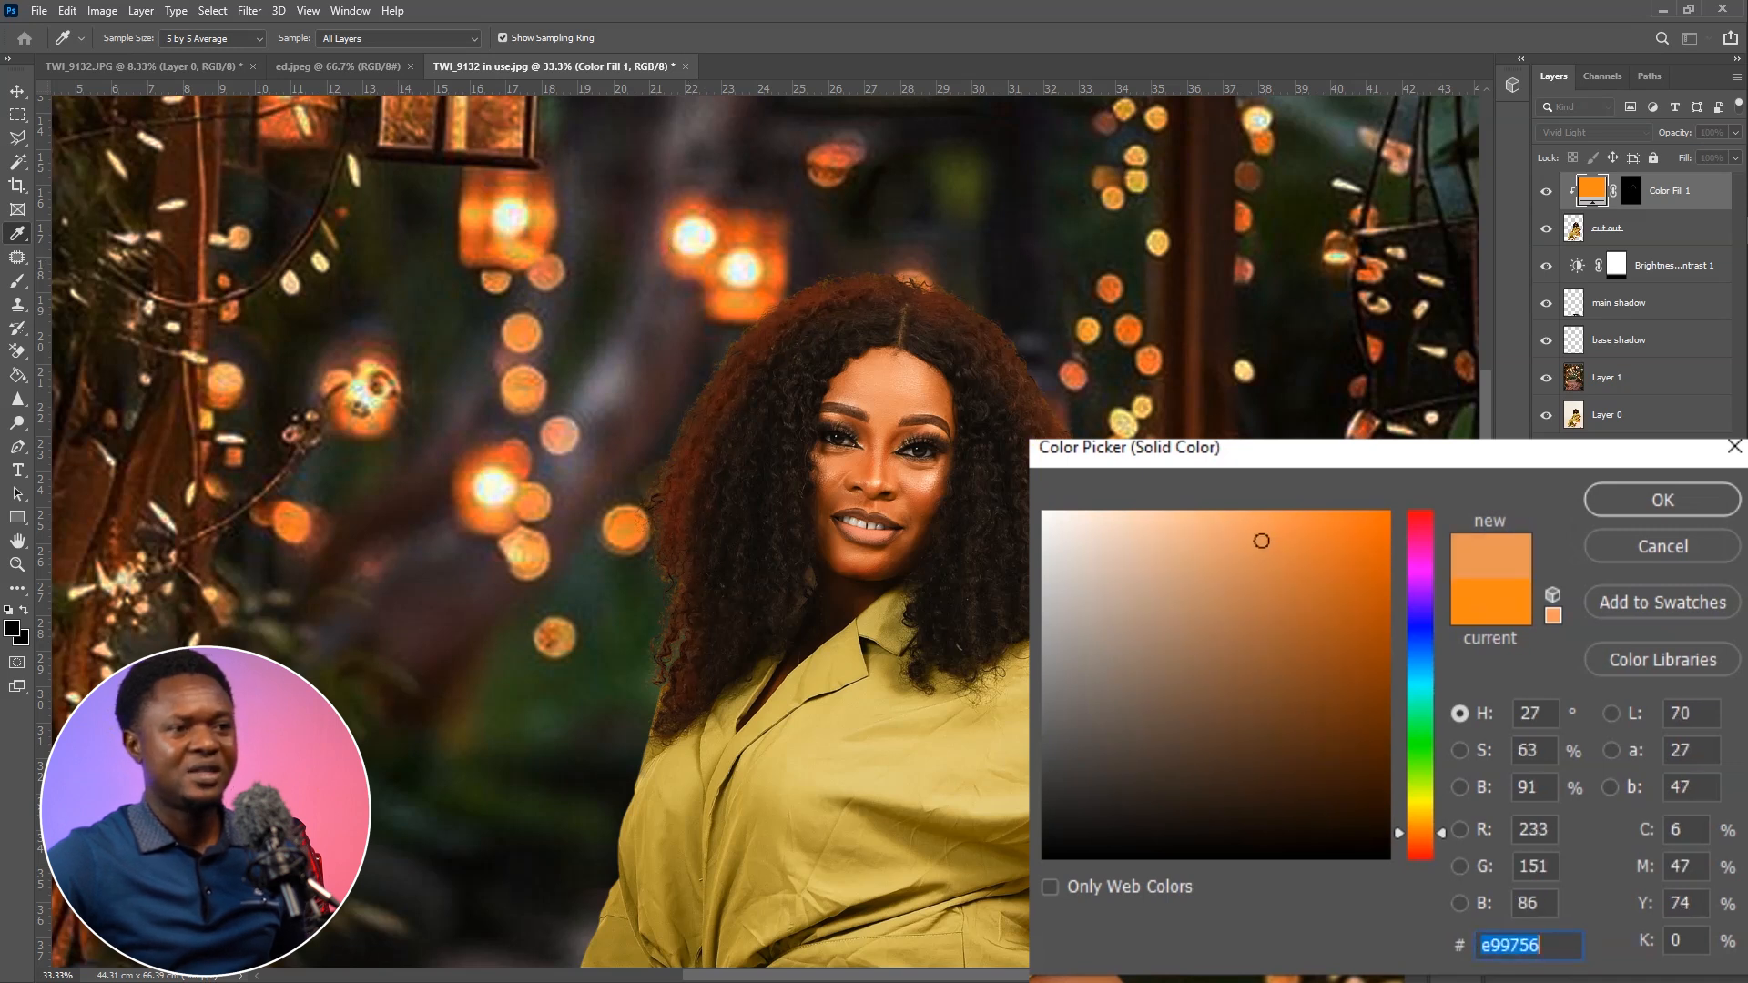
pyautogui.click(1650, 504)
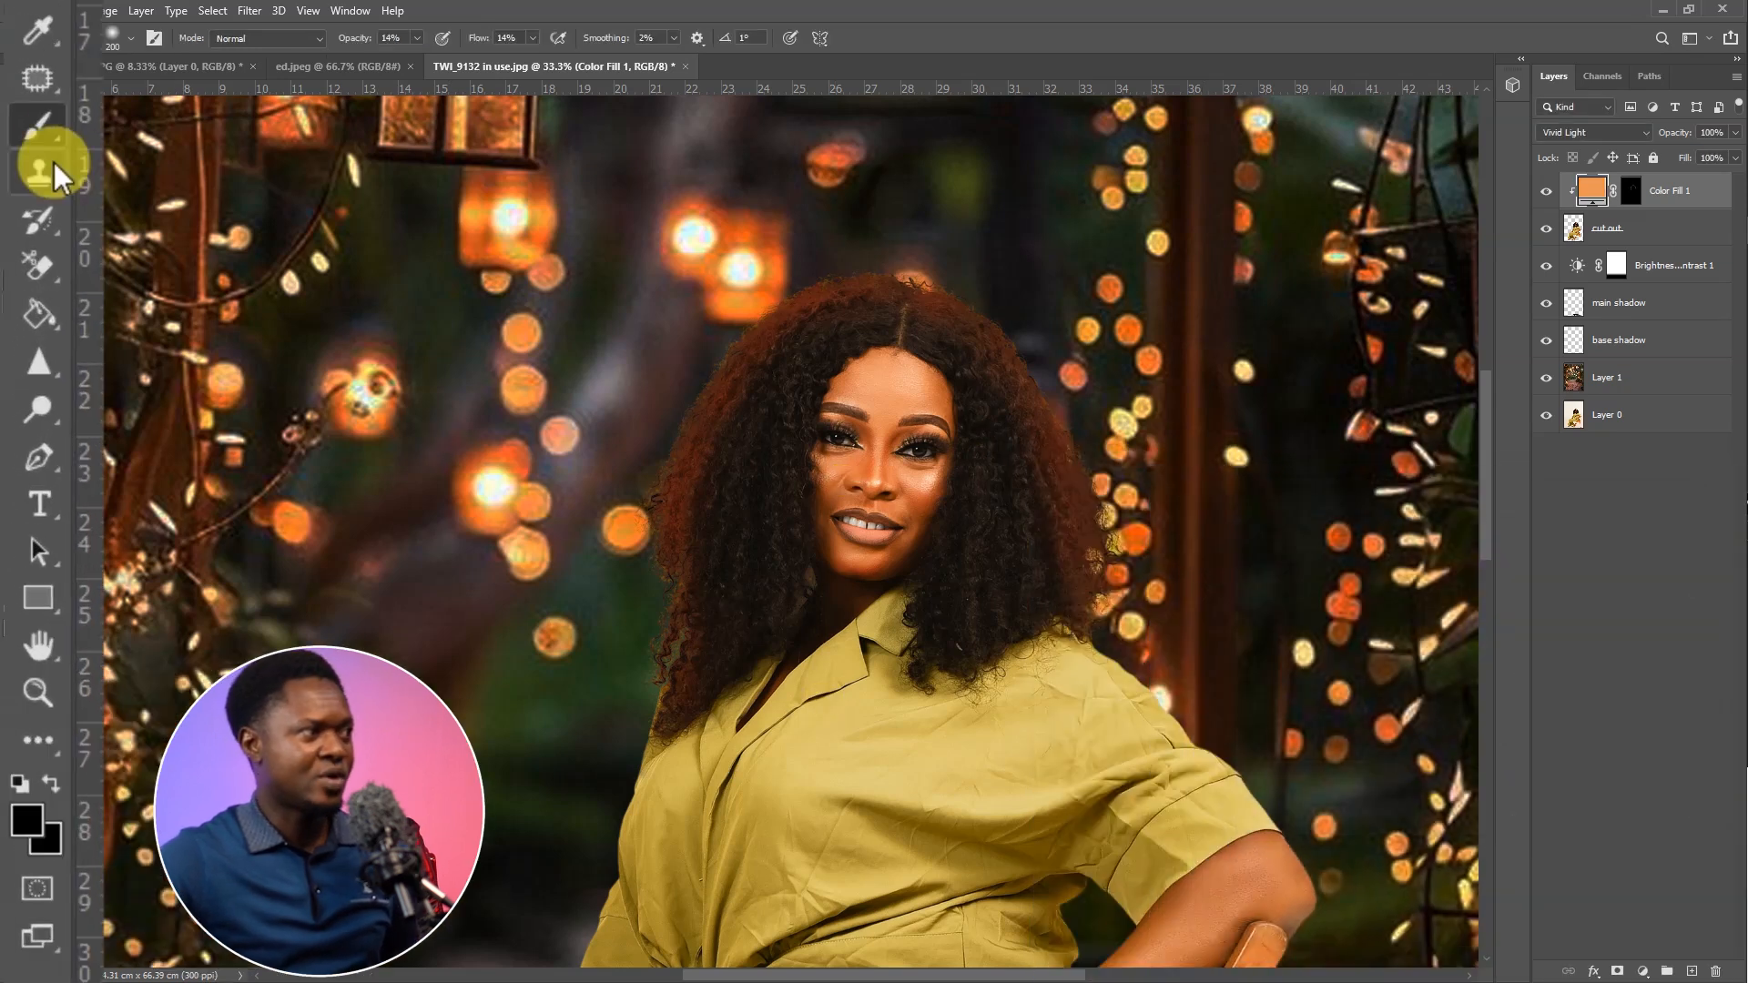
# Set the foreground colour back to white for painting on the fill layer's mask
pyautogui.click(30, 823)
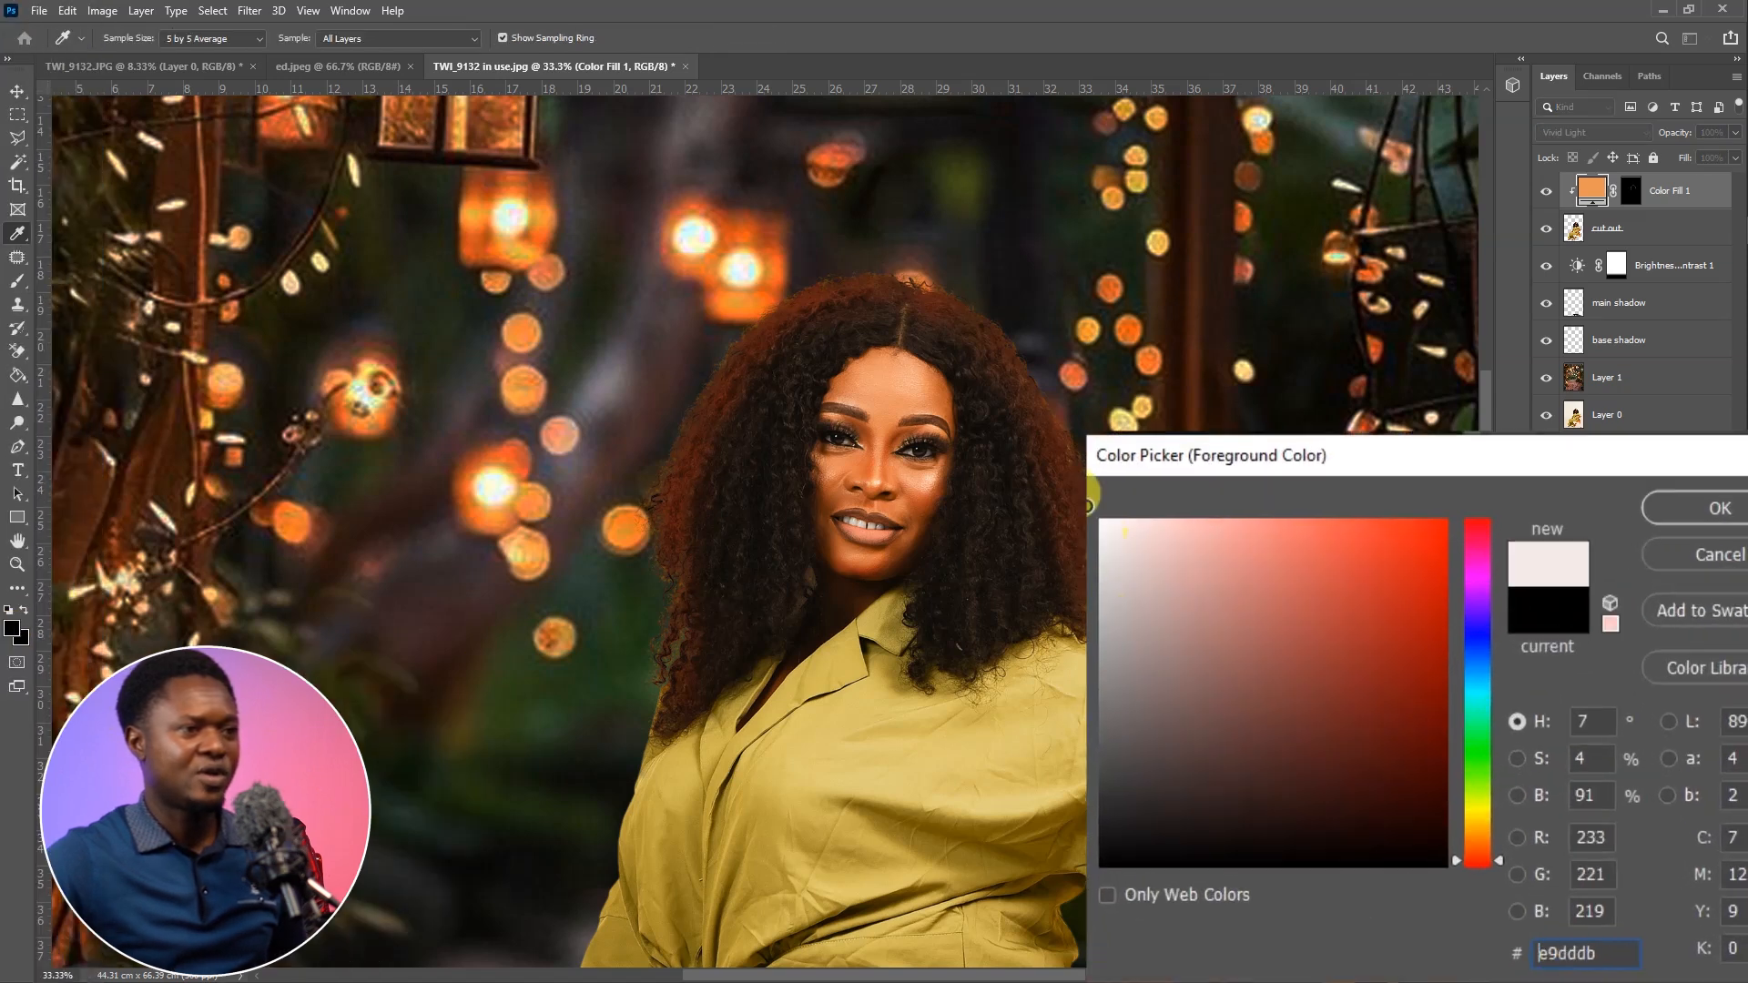
pyautogui.click(1684, 508)
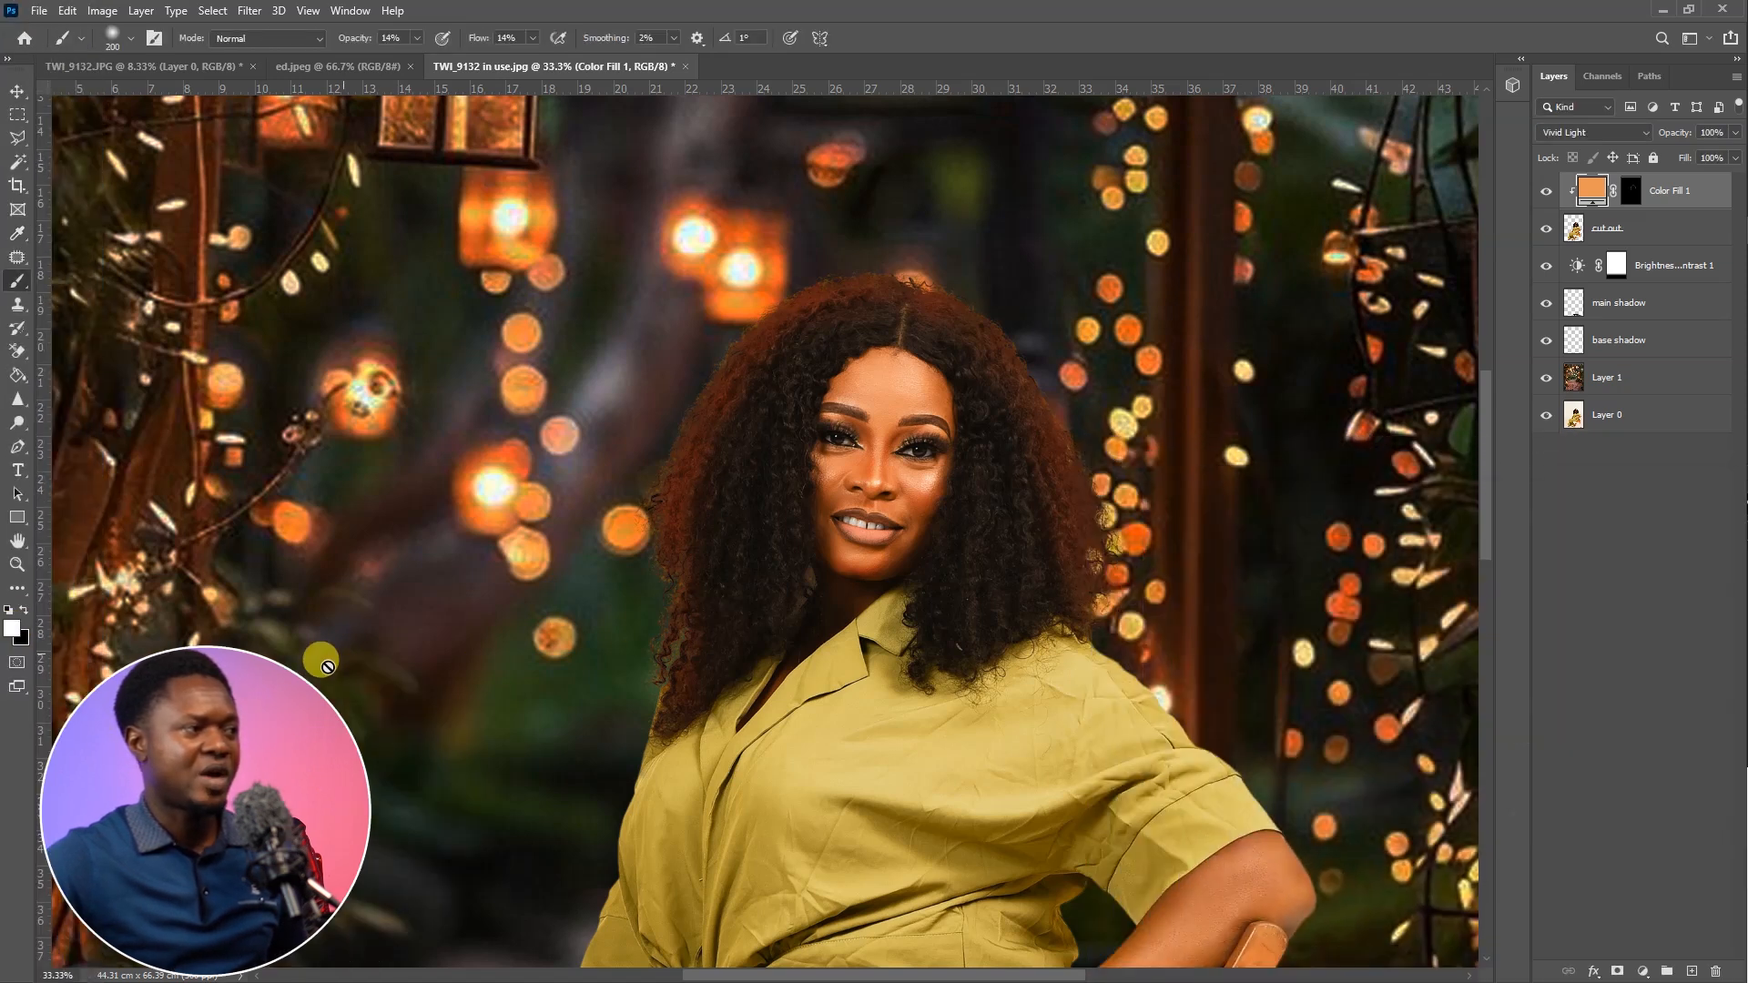
# Paint a soft orange glow into the Color Fill 1 mask along the blouse's lantern-facing edge with a 175-pixel brush
pyautogui.moveTo(454, 764); pyautogui.dragTo(498, 471)
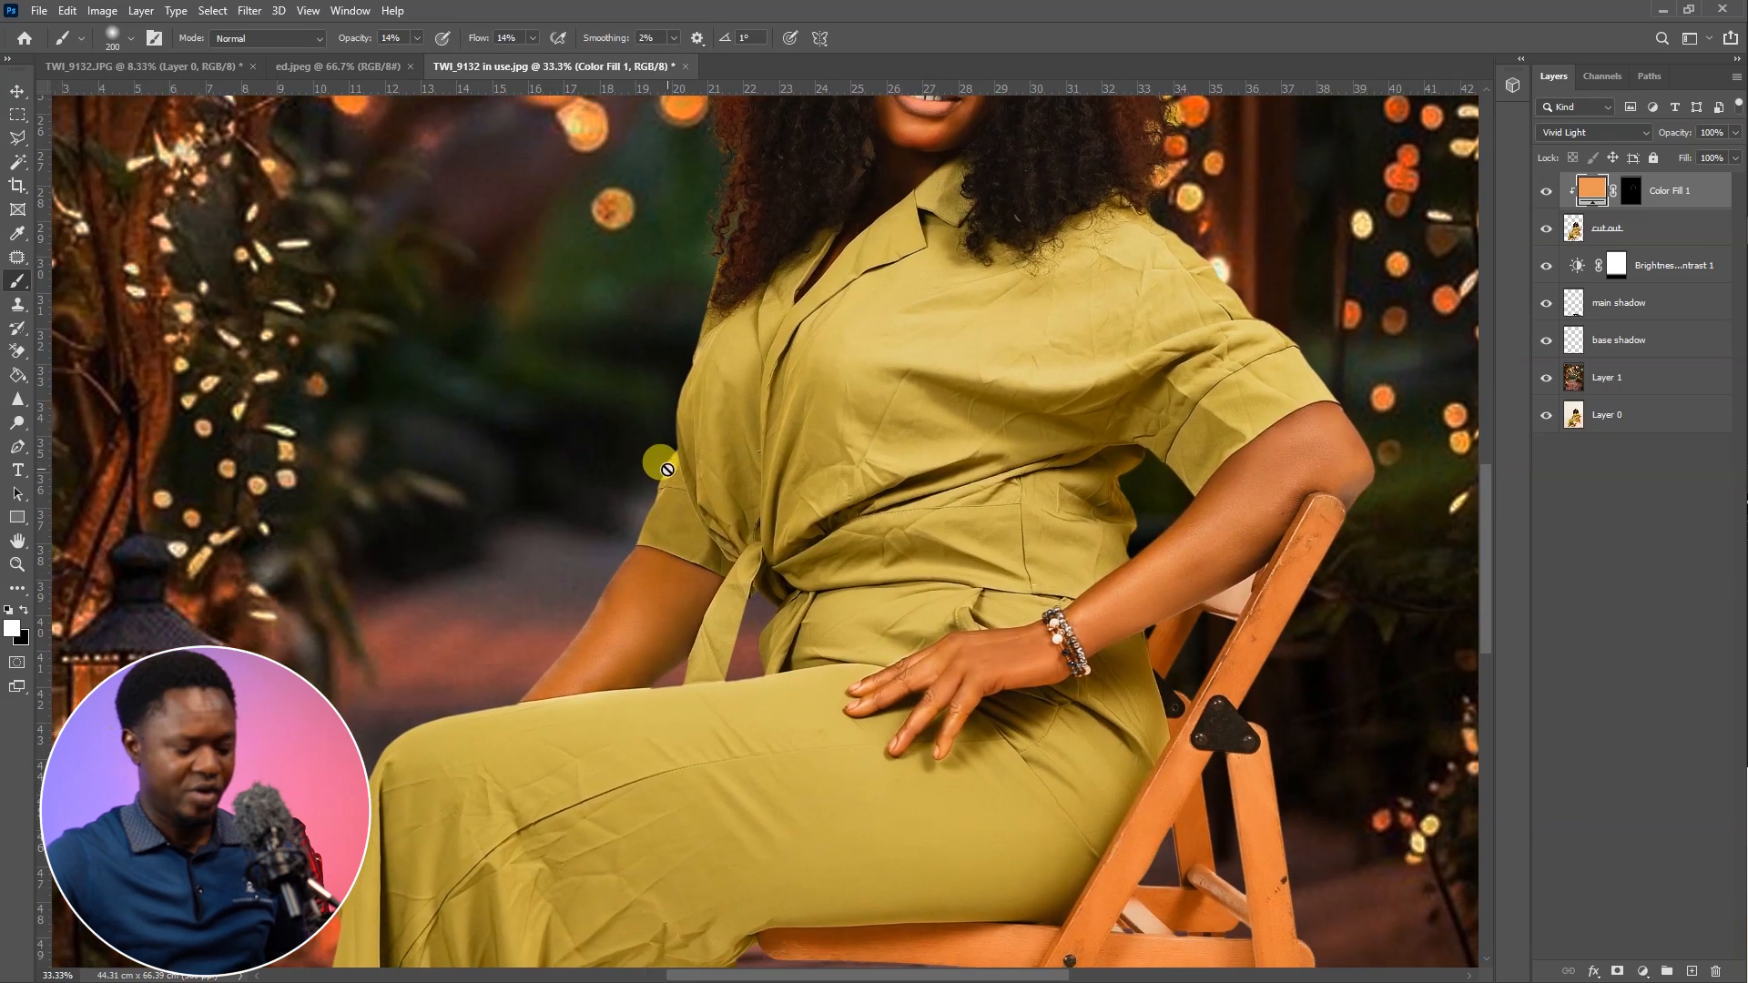
pyautogui.hotkey('ctrl', '+')
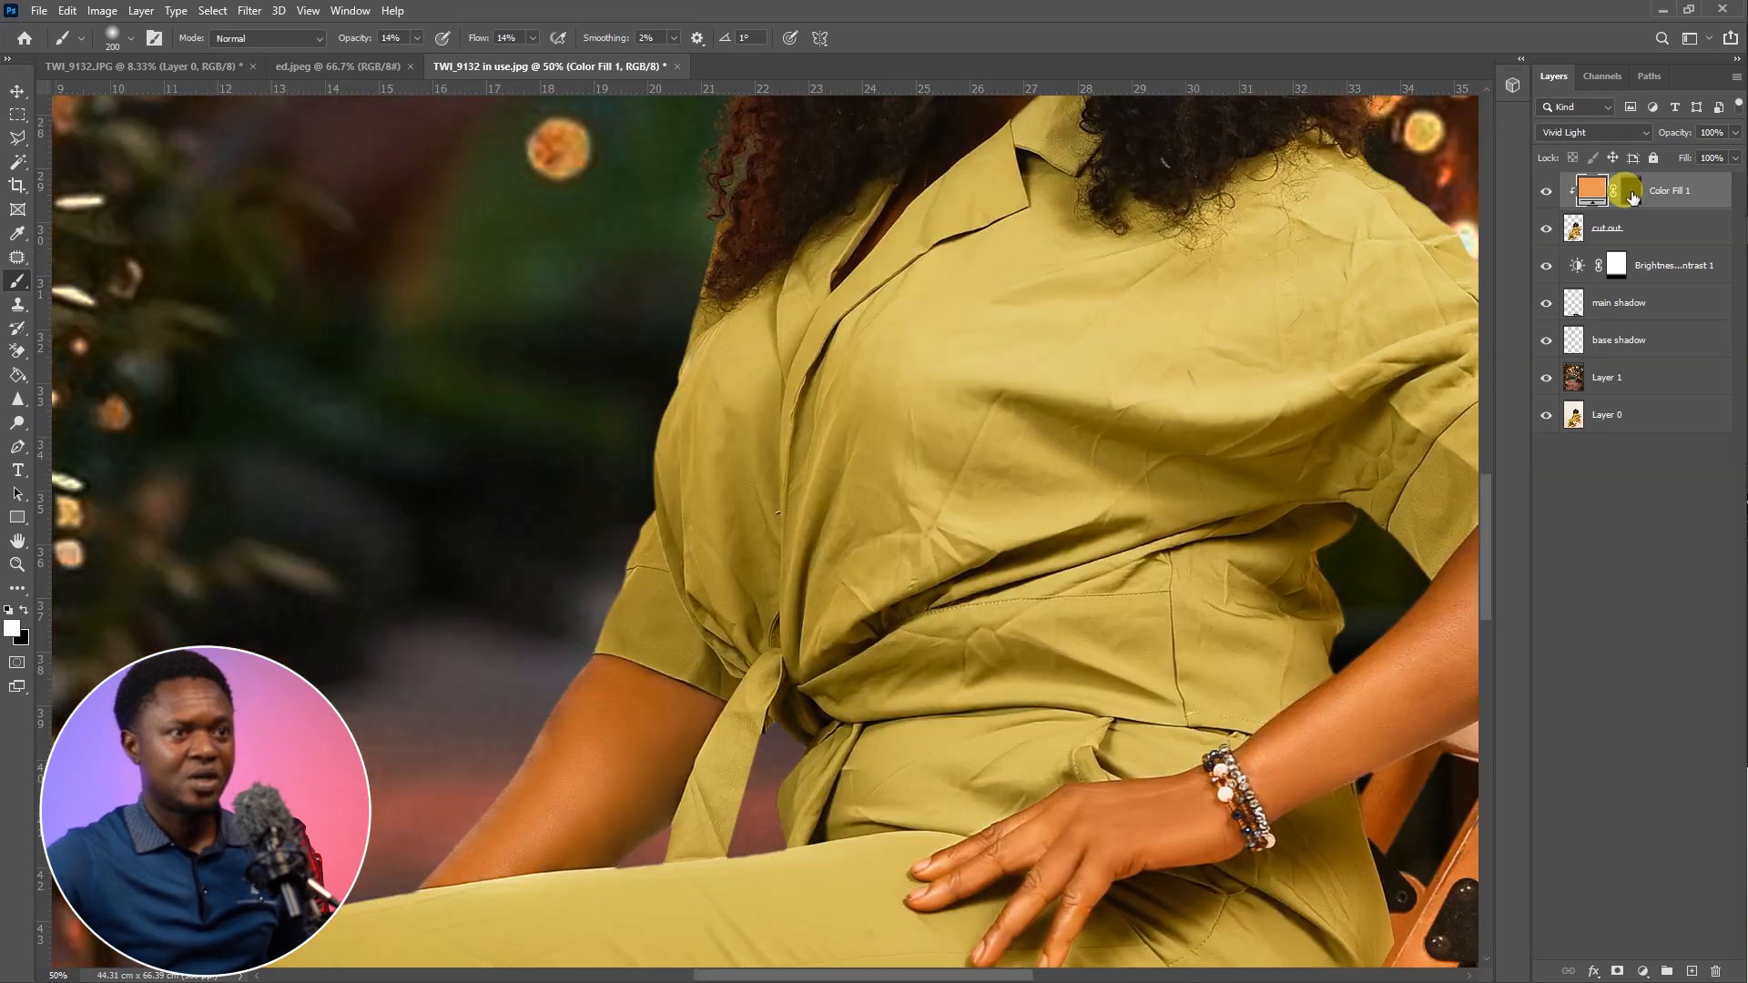
pyautogui.click(1631, 190)
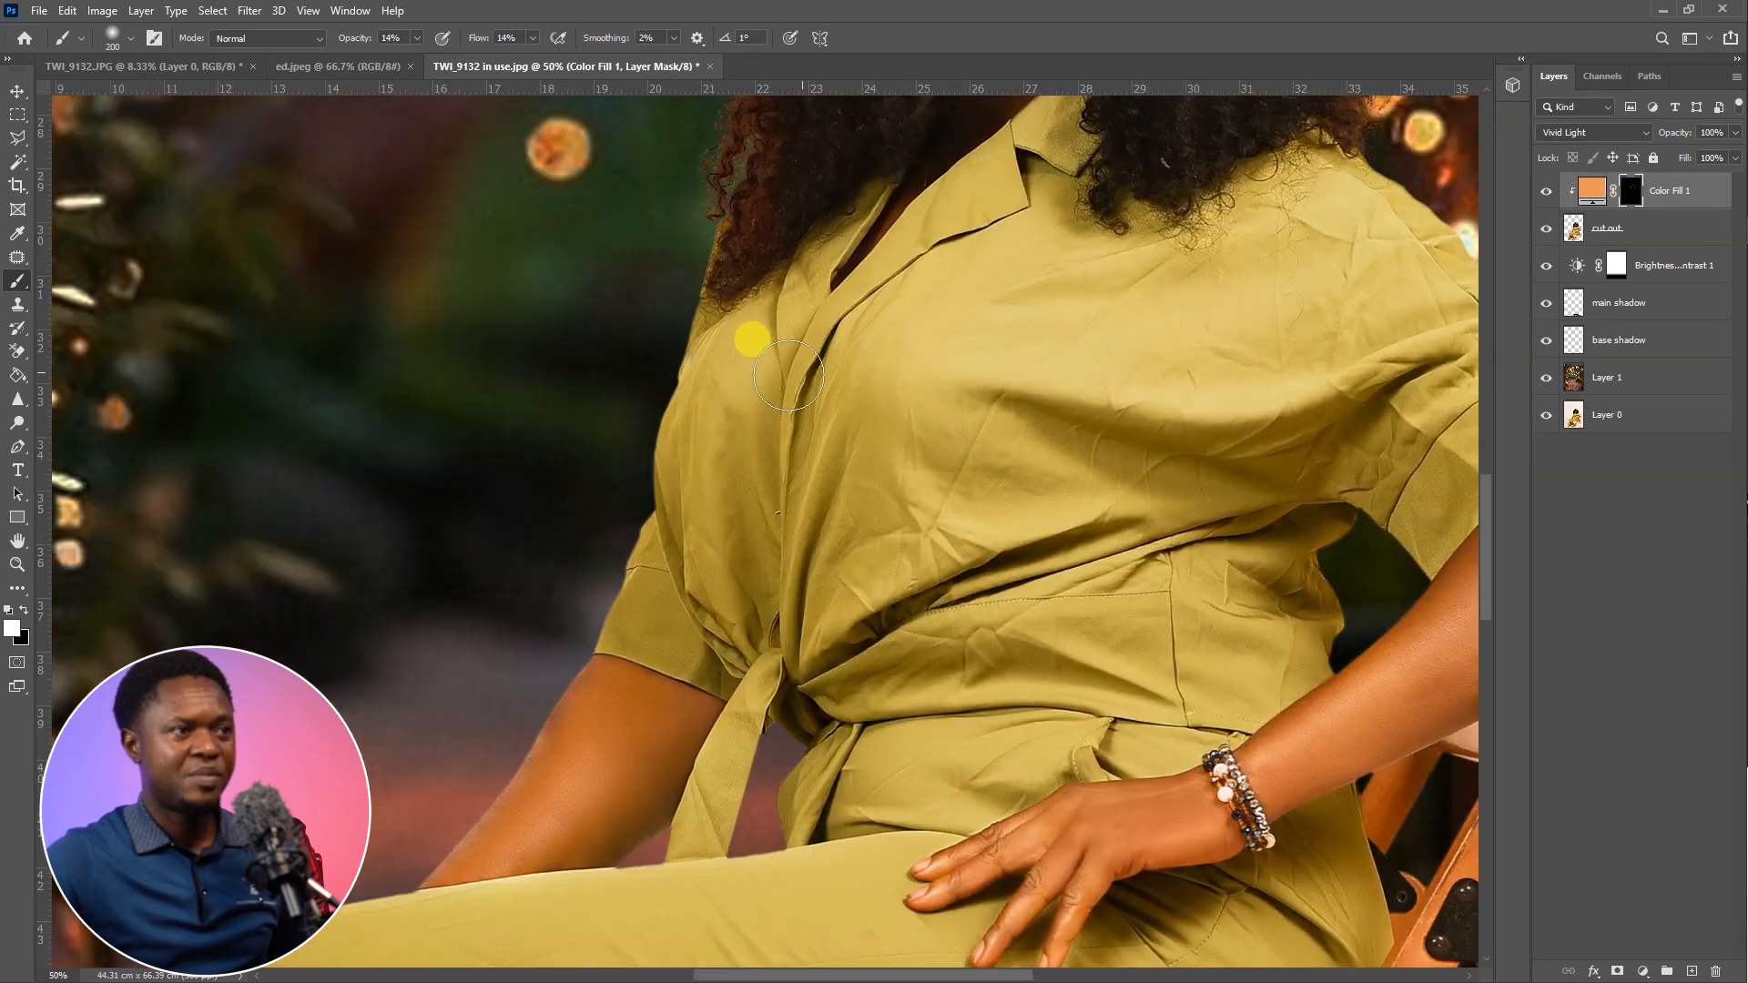
pyautogui.press('[')
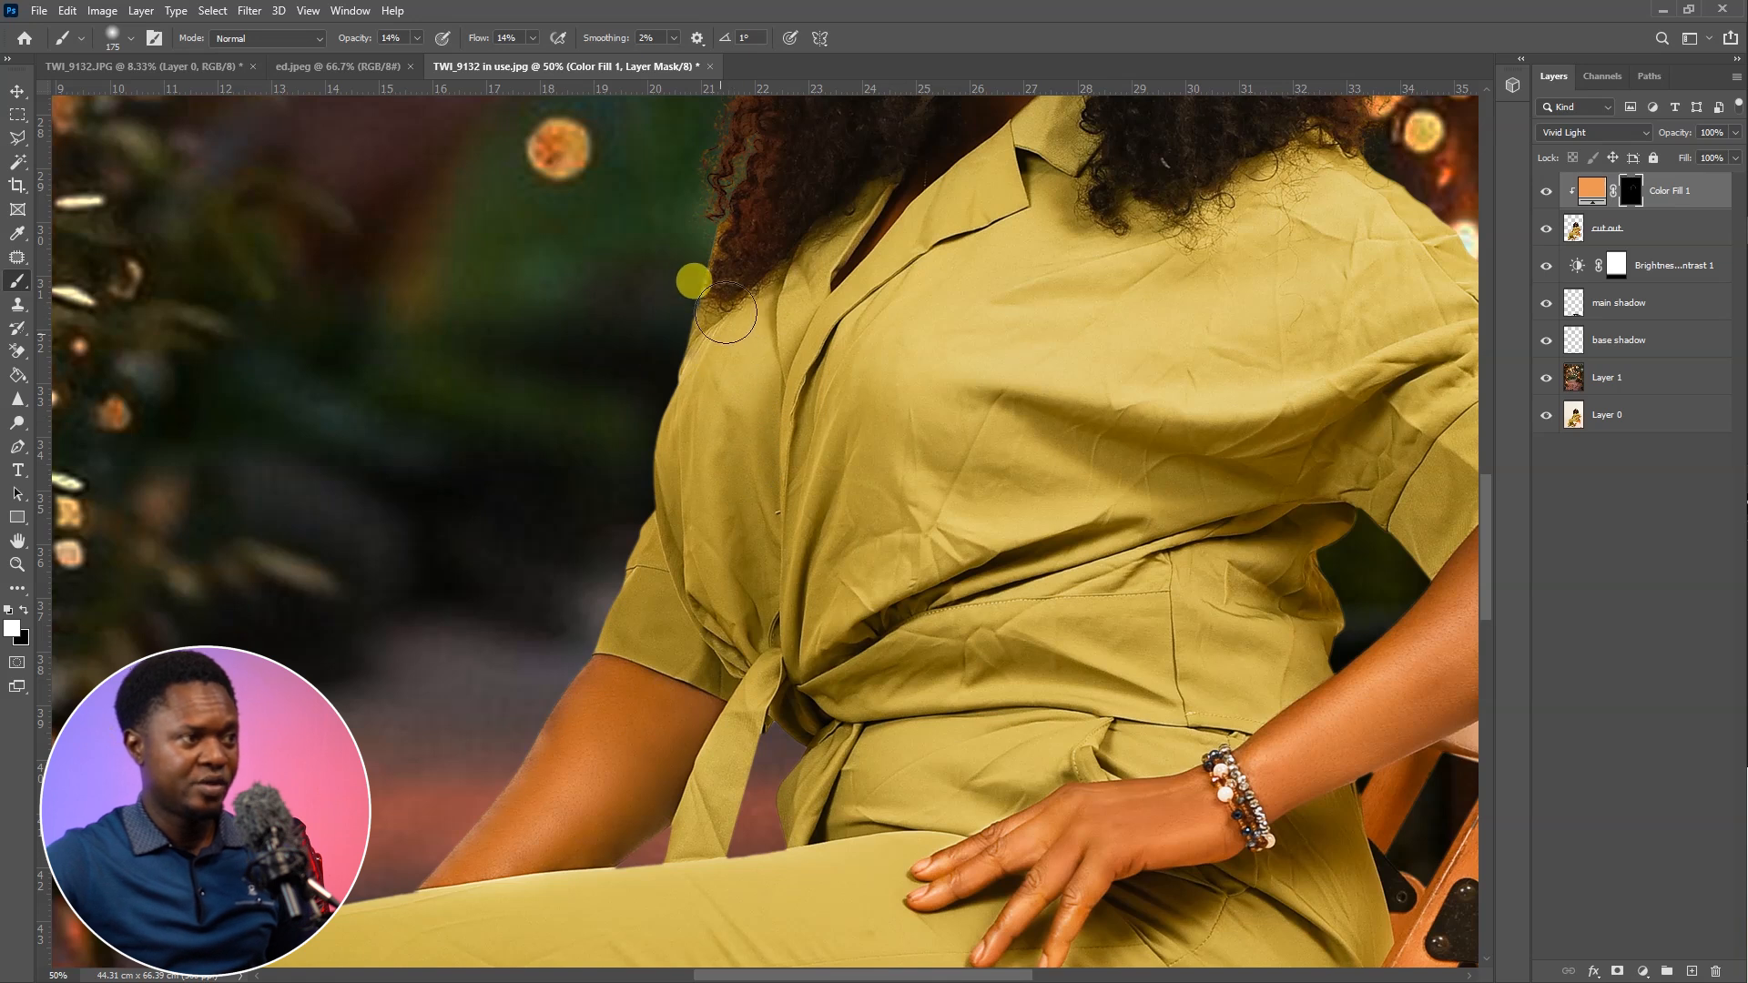
pyautogui.moveTo(723, 307)
pyautogui.mouseDown()
pyautogui.moveTo(692, 368)
pyautogui.moveTo(680, 482)
pyautogui.moveTo(726, 607)
pyautogui.moveTo(637, 451)
pyautogui.moveTo(705, 606)
pyautogui.mouseUp()
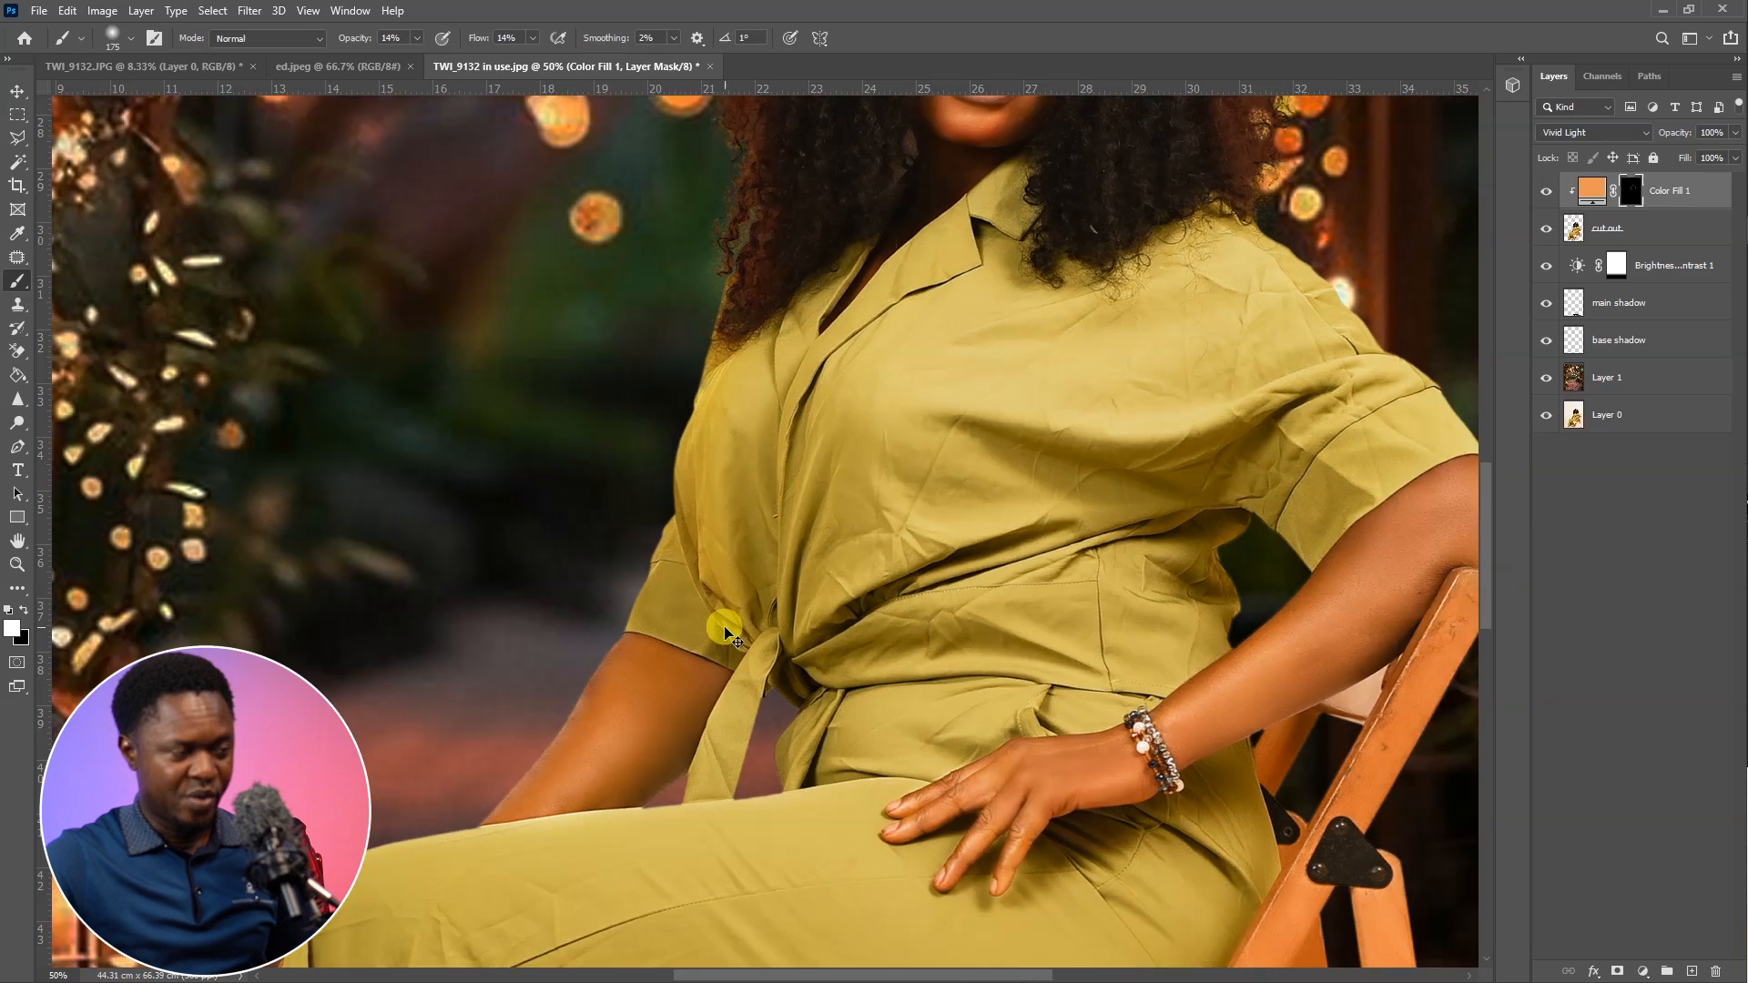
pyautogui.hotkey('ctrl', '-')
pyautogui.hotkey('ctrl', '-')
pyautogui.hotkey('ctrl', '-')
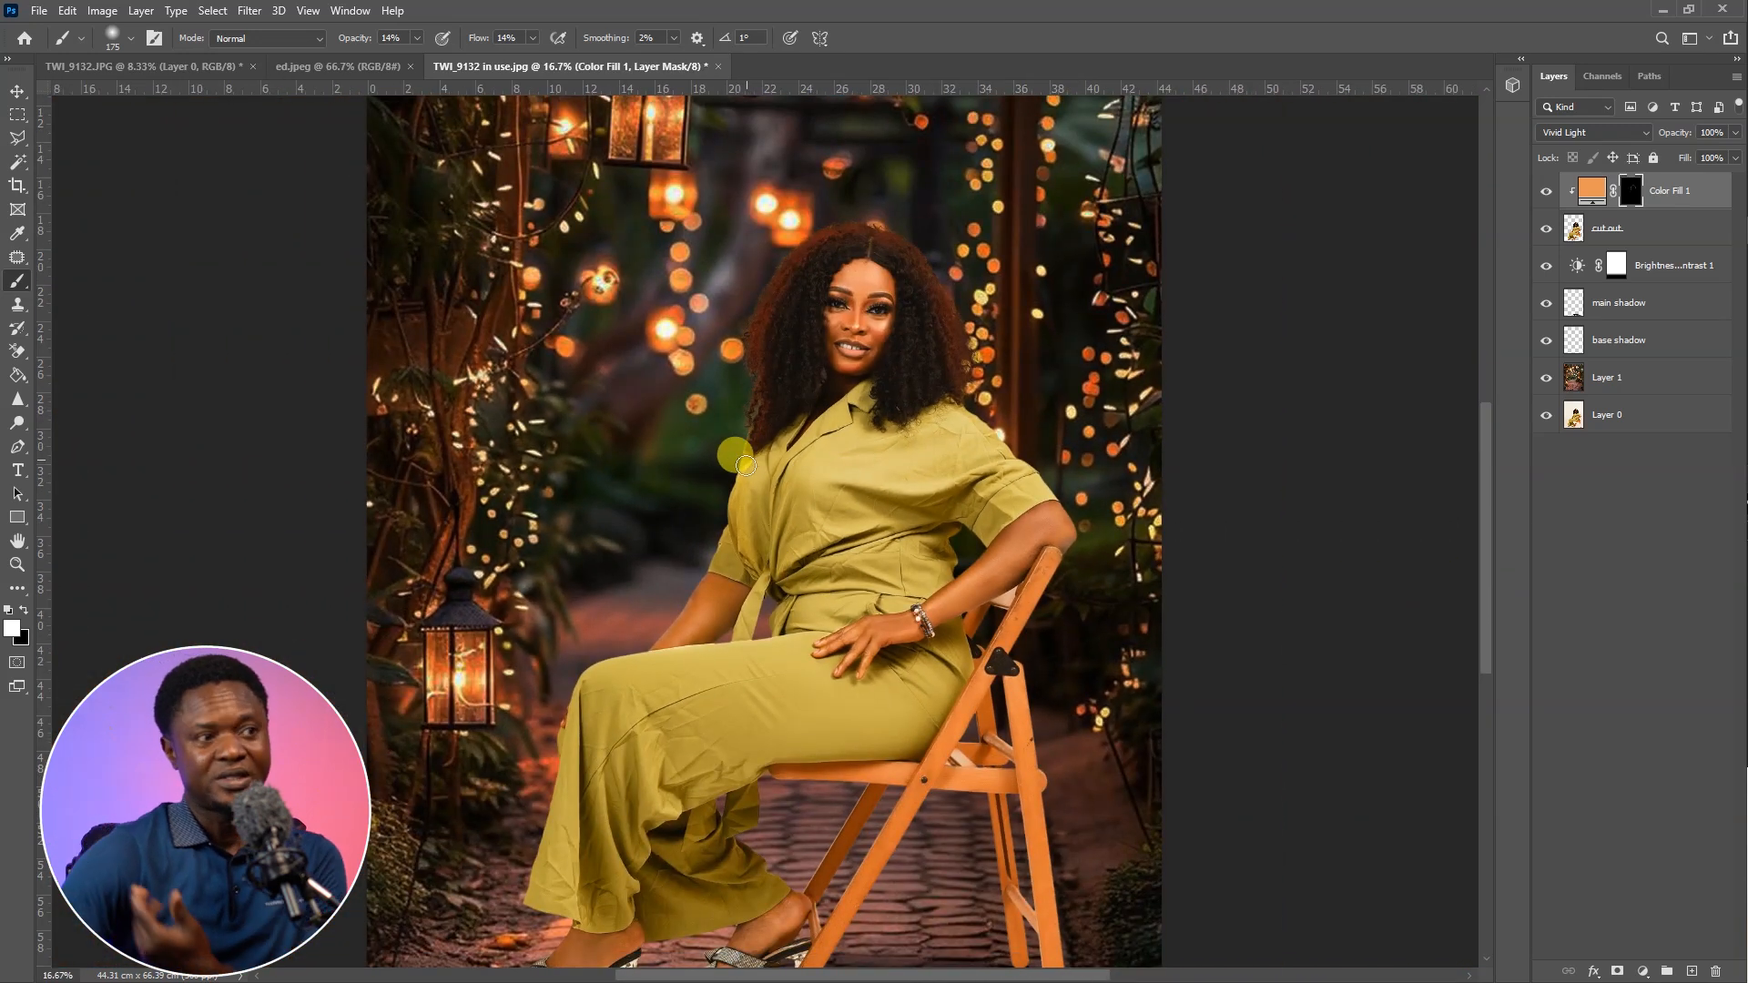
# Build up the orange glow on the blouse's outer edge, beneath the hair, and down the front opening to the waist knot
pyautogui.hotkey('ctrl', '+')
pyautogui.hotkey('ctrl', '+')
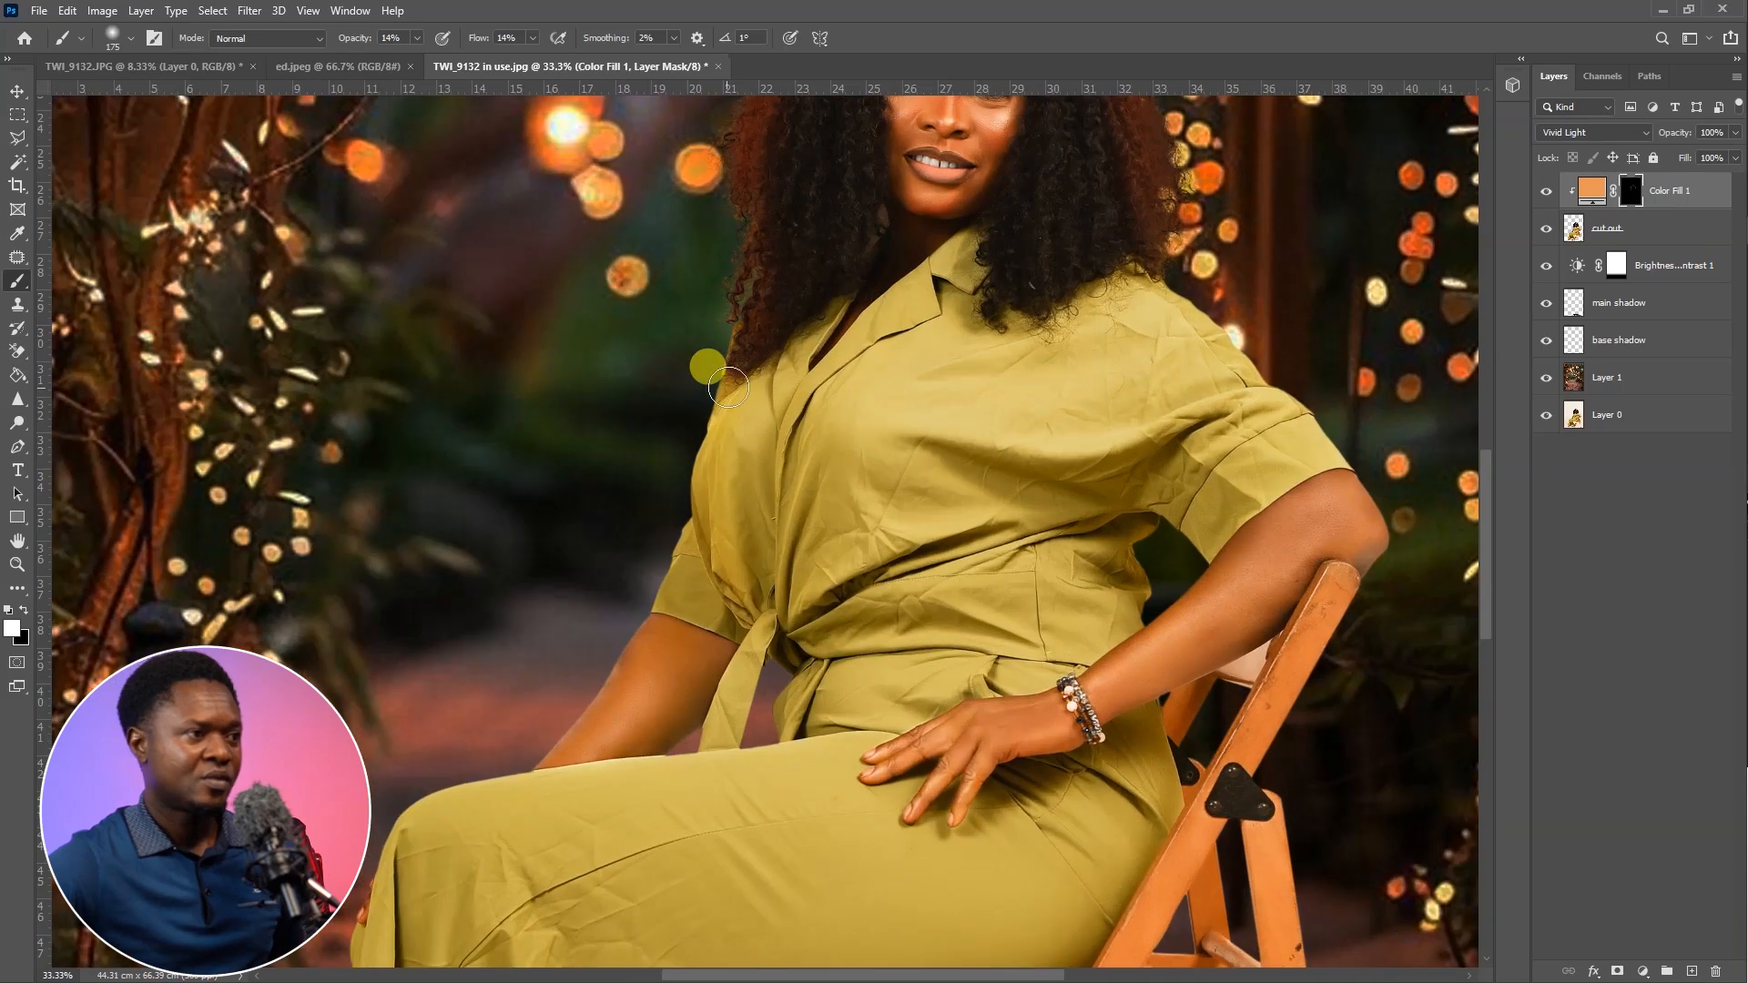
pyautogui.moveTo(733, 403)
pyautogui.mouseDown()
pyautogui.moveTo(699, 493)
pyautogui.moveTo(700, 565)
pyautogui.moveTo(668, 590)
pyautogui.moveTo(698, 530)
pyautogui.moveTo(673, 552)
pyautogui.moveTo(669, 591)
pyautogui.moveTo(679, 529)
pyautogui.moveTo(698, 590)
pyautogui.moveTo(661, 595)
pyautogui.moveTo(695, 576)
pyautogui.moveTo(694, 457)
pyautogui.moveTo(715, 460)
pyautogui.moveTo(703, 499)
pyautogui.moveTo(723, 370)
pyautogui.moveTo(710, 444)
pyautogui.mouseUp()
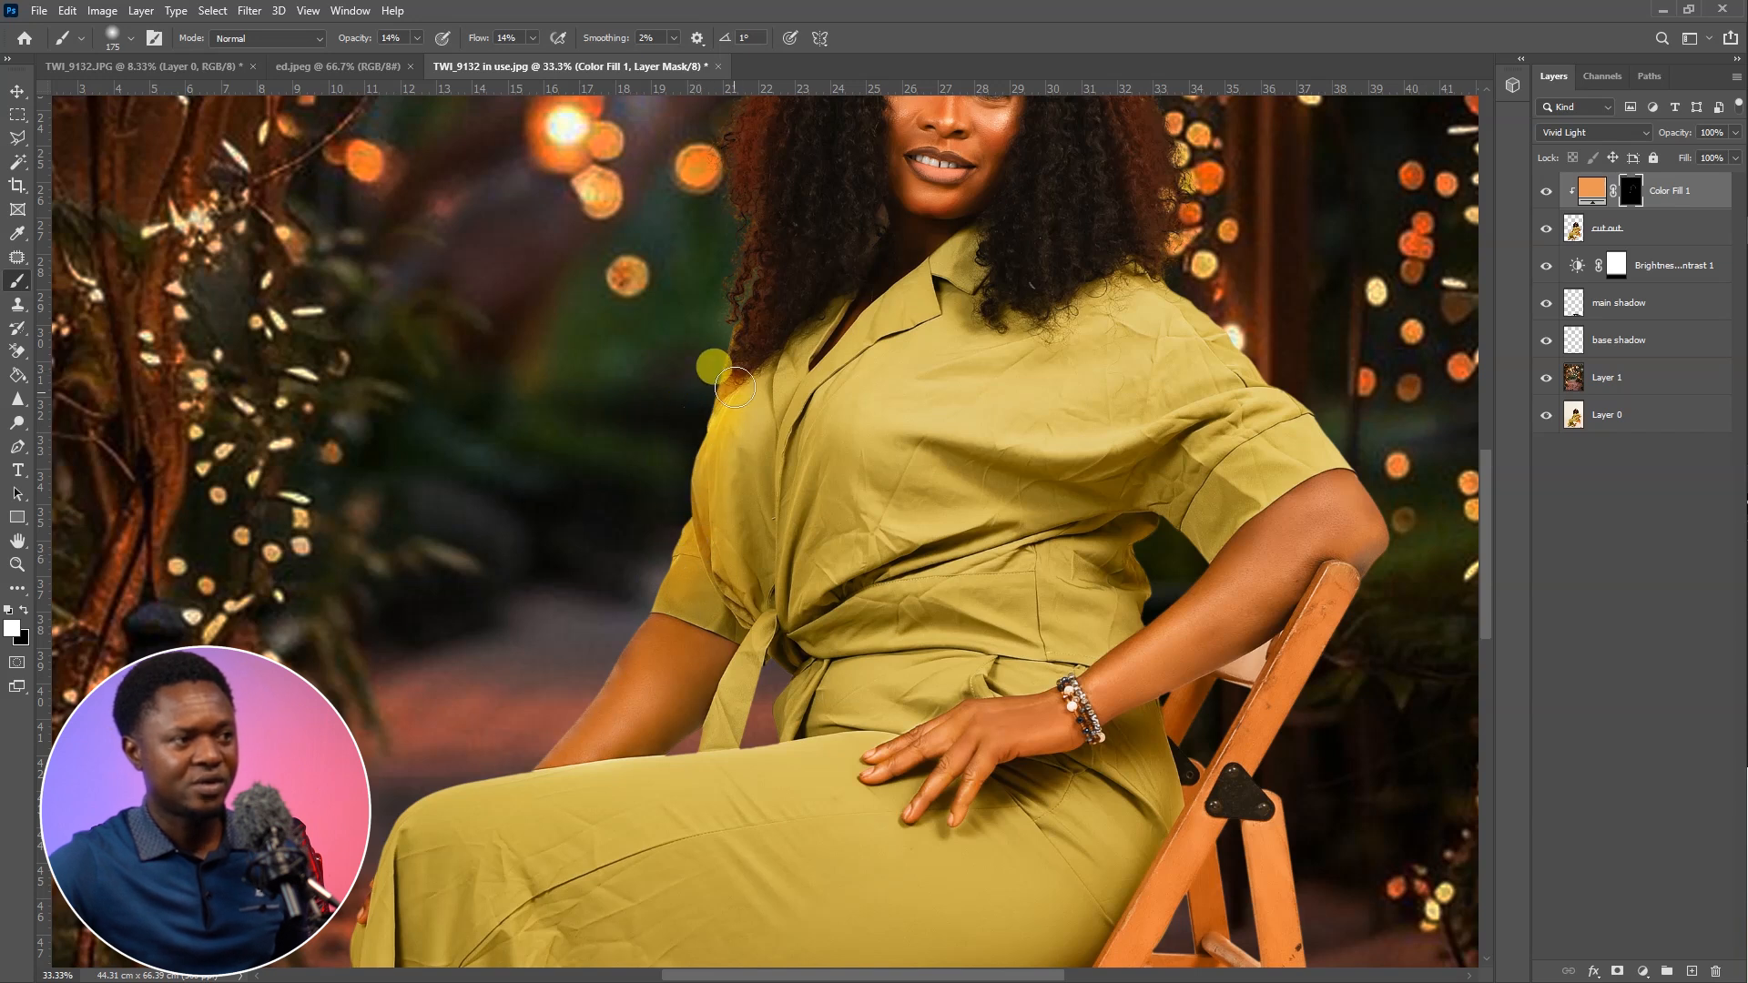
pyautogui.moveTo(722, 524); pyautogui.dragTo(713, 558)
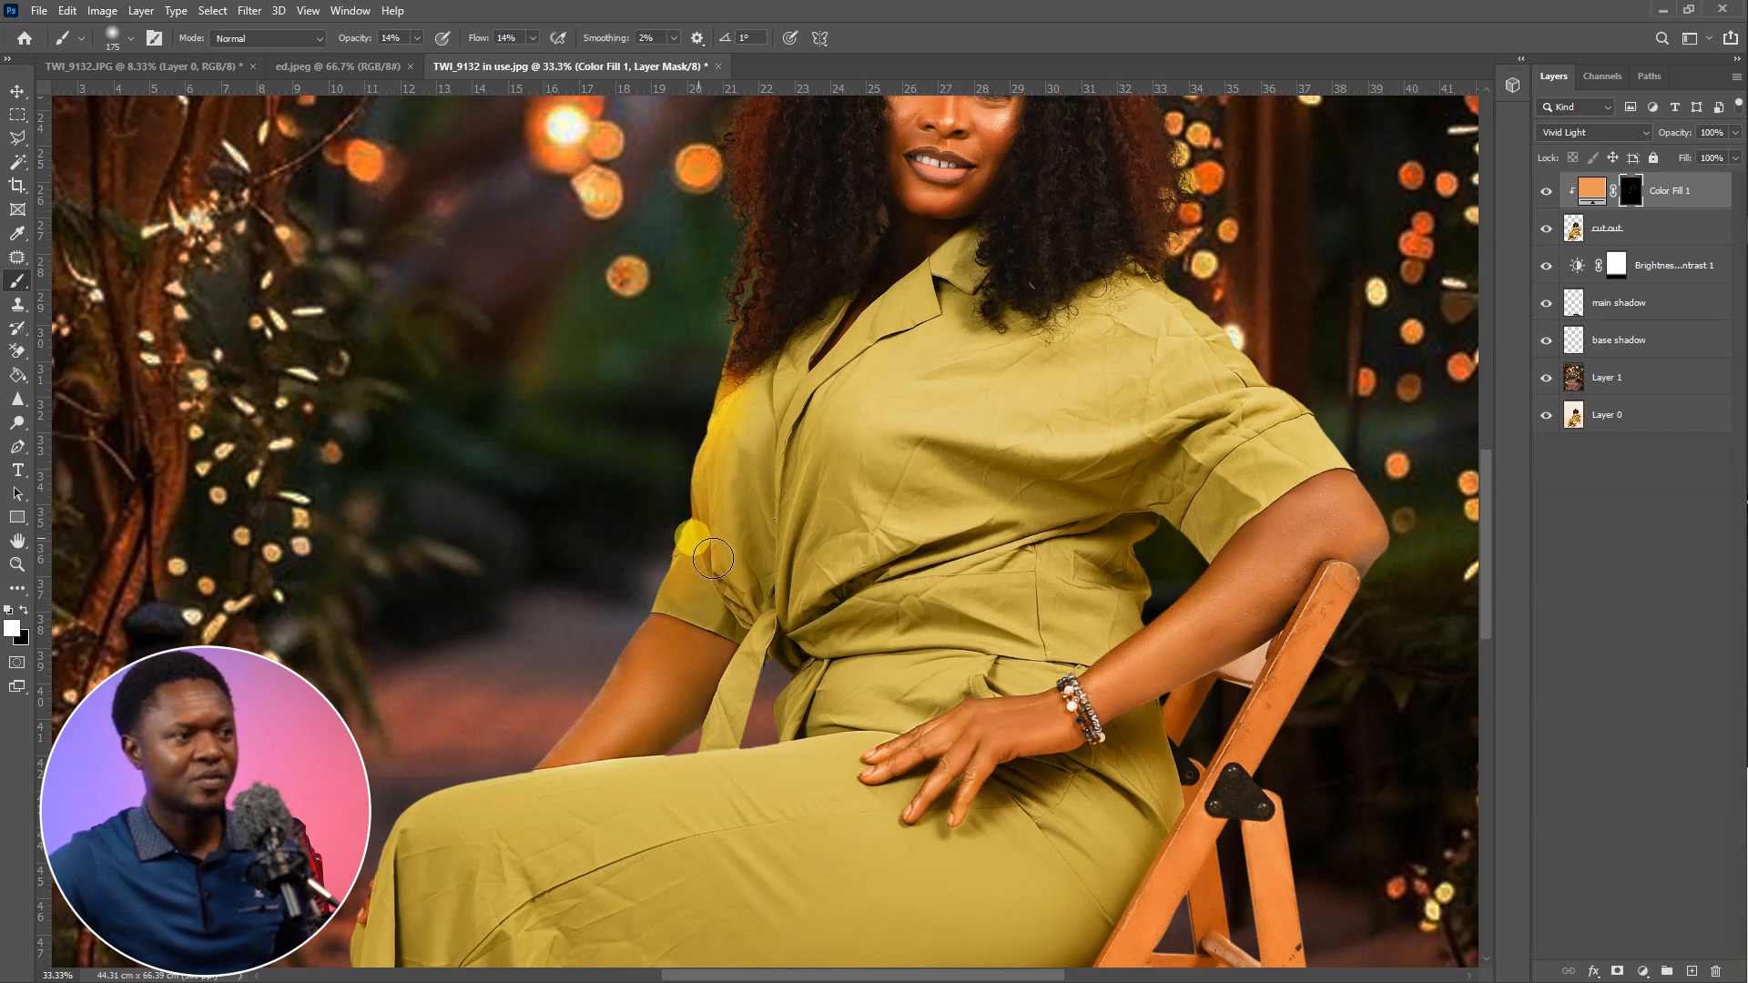
pyautogui.moveTo(730, 618)
pyautogui.mouseDown()
pyautogui.moveTo(728, 497)
pyautogui.moveTo(733, 549)
pyautogui.mouseUp()
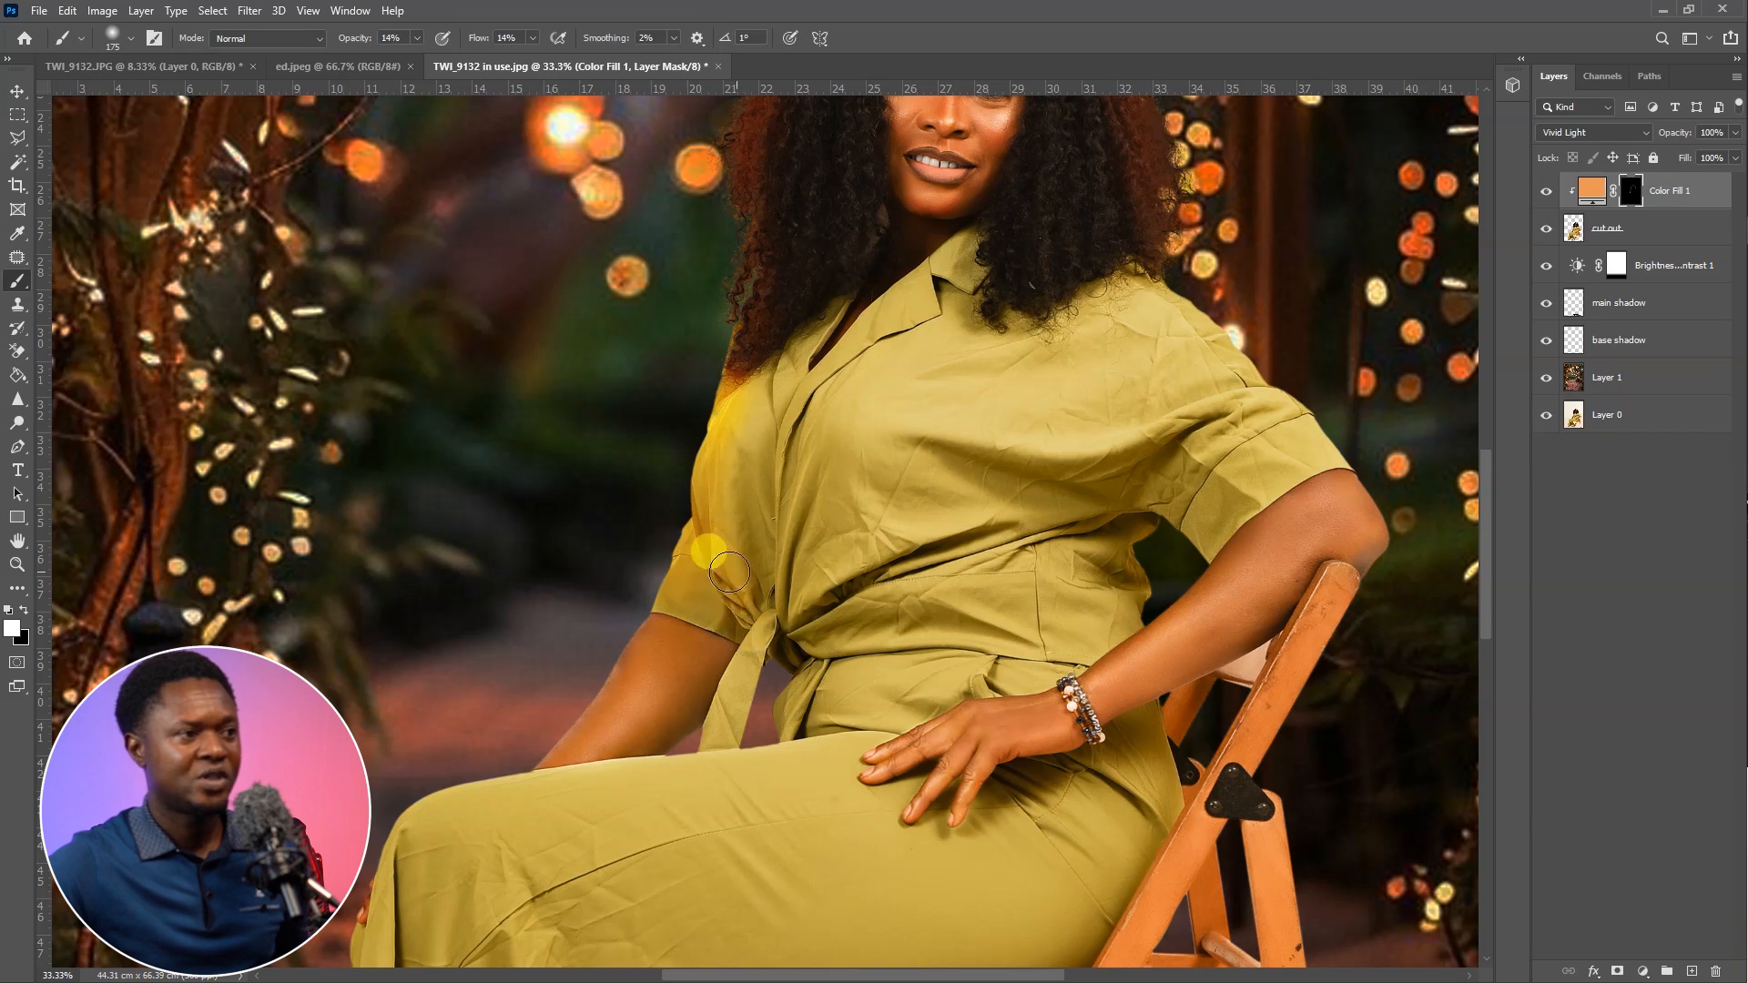
pyautogui.moveTo(797, 420)
pyautogui.mouseDown()
pyautogui.moveTo(776, 511)
pyautogui.moveTo(803, 491)
pyautogui.moveTo(772, 523)
pyautogui.moveTo(801, 445)
pyautogui.moveTo(782, 603)
pyautogui.moveTo(782, 498)
pyautogui.moveTo(767, 549)
pyautogui.moveTo(839, 376)
pyautogui.moveTo(796, 418)
pyautogui.moveTo(849, 341)
pyautogui.moveTo(805, 414)
pyautogui.moveTo(822, 387)
pyautogui.moveTo(775, 414)
pyautogui.moveTo(781, 427)
pyautogui.moveTo(806, 407)
pyautogui.moveTo(772, 470)
pyautogui.moveTo(786, 452)
pyautogui.moveTo(792, 658)
pyautogui.moveTo(750, 651)
pyautogui.moveTo(712, 741)
pyautogui.moveTo(766, 616)
pyautogui.mouseUp()
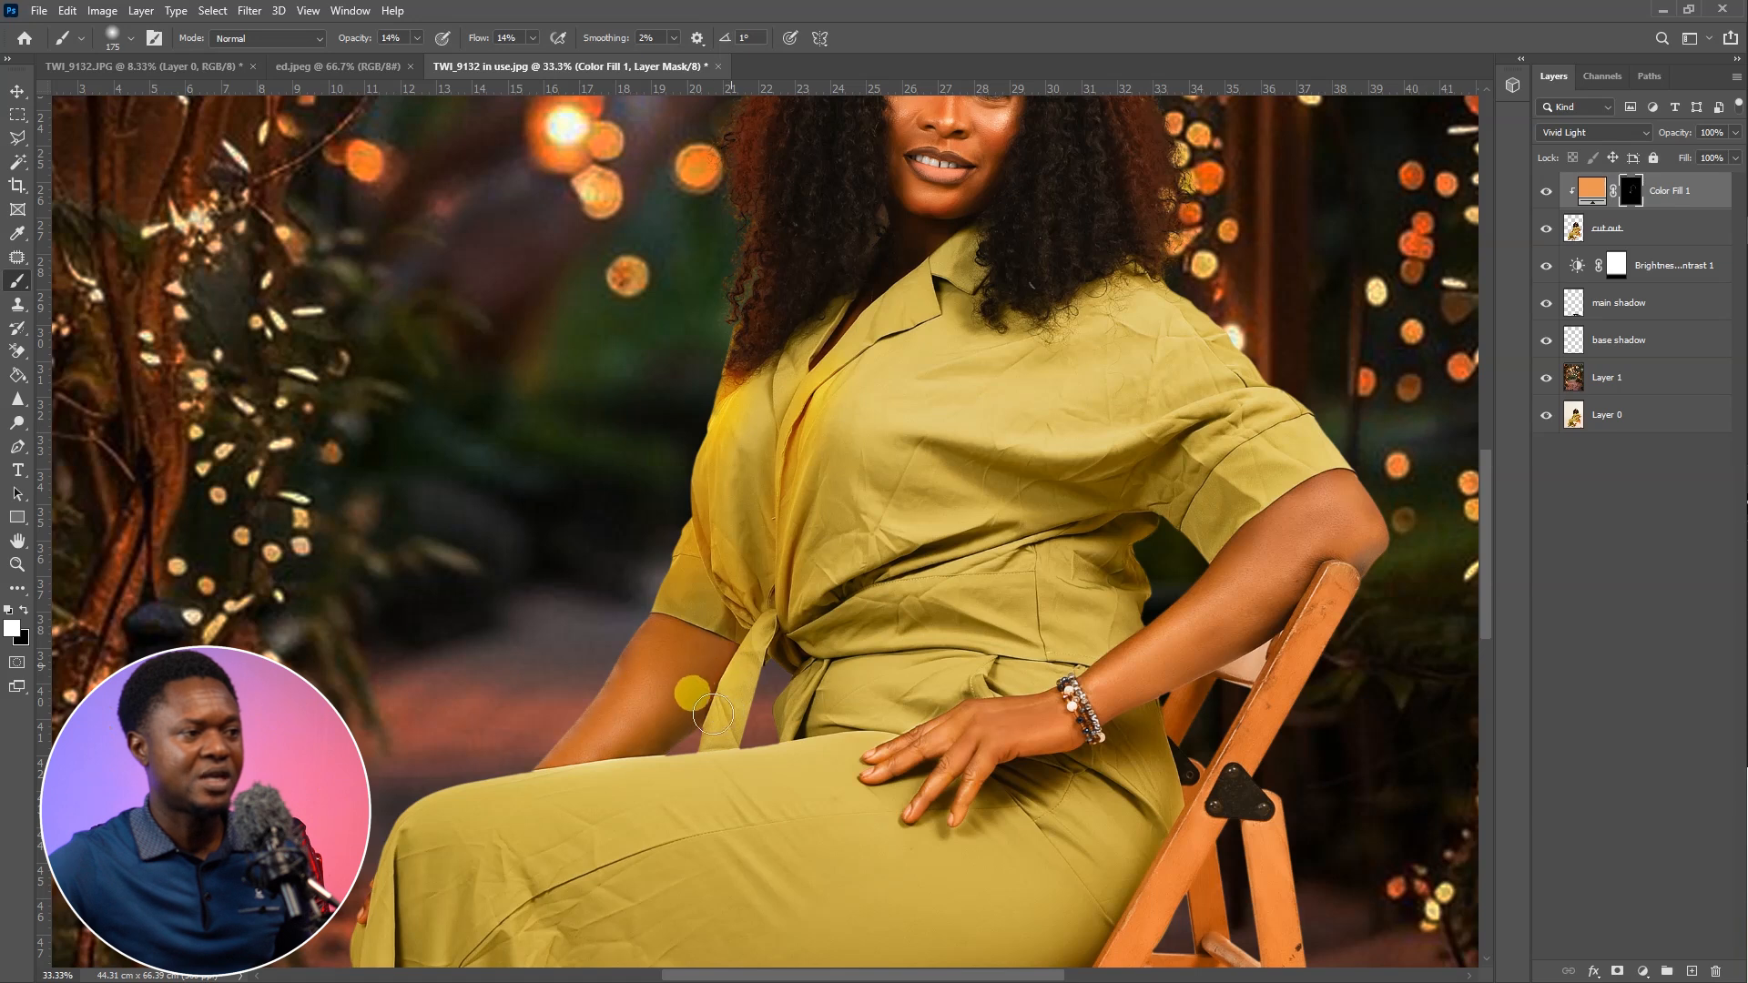
# Paint a thin orange rim light into the mask along the outer edge of the resting forearm, reducing the brush to 60 pixels
pyautogui.moveTo(725, 724)
pyautogui.mouseDown()
pyautogui.moveTo(730, 703)
pyautogui.moveTo(837, 643)
pyautogui.mouseUp()
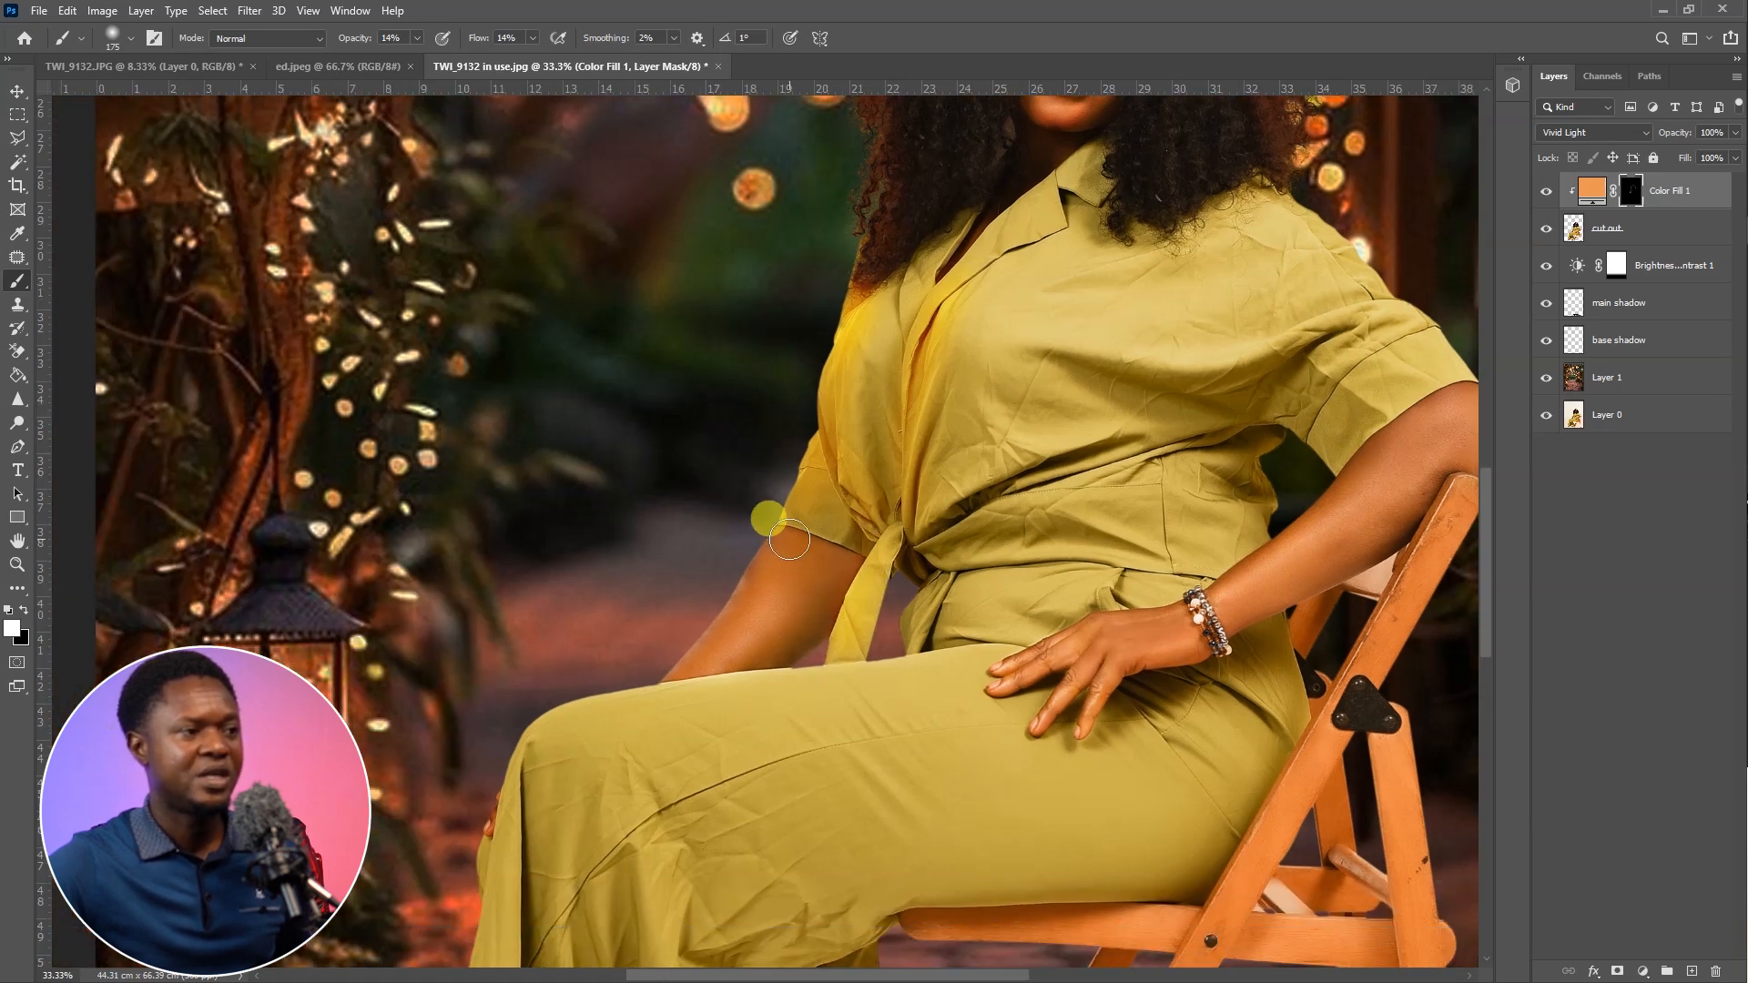
pyautogui.moveTo(714, 605)
pyautogui.mouseDown()
pyautogui.moveTo(683, 647)
pyautogui.moveTo(742, 561)
pyautogui.moveTo(655, 675)
pyautogui.moveTo(749, 567)
pyautogui.moveTo(666, 666)
pyautogui.moveTo(722, 613)
pyautogui.moveTo(654, 675)
pyautogui.moveTo(767, 534)
pyautogui.moveTo(690, 613)
pyautogui.mouseUp()
pyautogui.hotkey('ctrl', '+')
pyautogui.hotkey('ctrl', '+')
pyautogui.moveTo(689, 712)
pyautogui.mouseDown()
pyautogui.moveTo(796, 607)
pyautogui.moveTo(865, 438)
pyautogui.mouseUp()
pyautogui.press('[')
pyautogui.press('[')
pyautogui.press('[')
pyautogui.press('[')
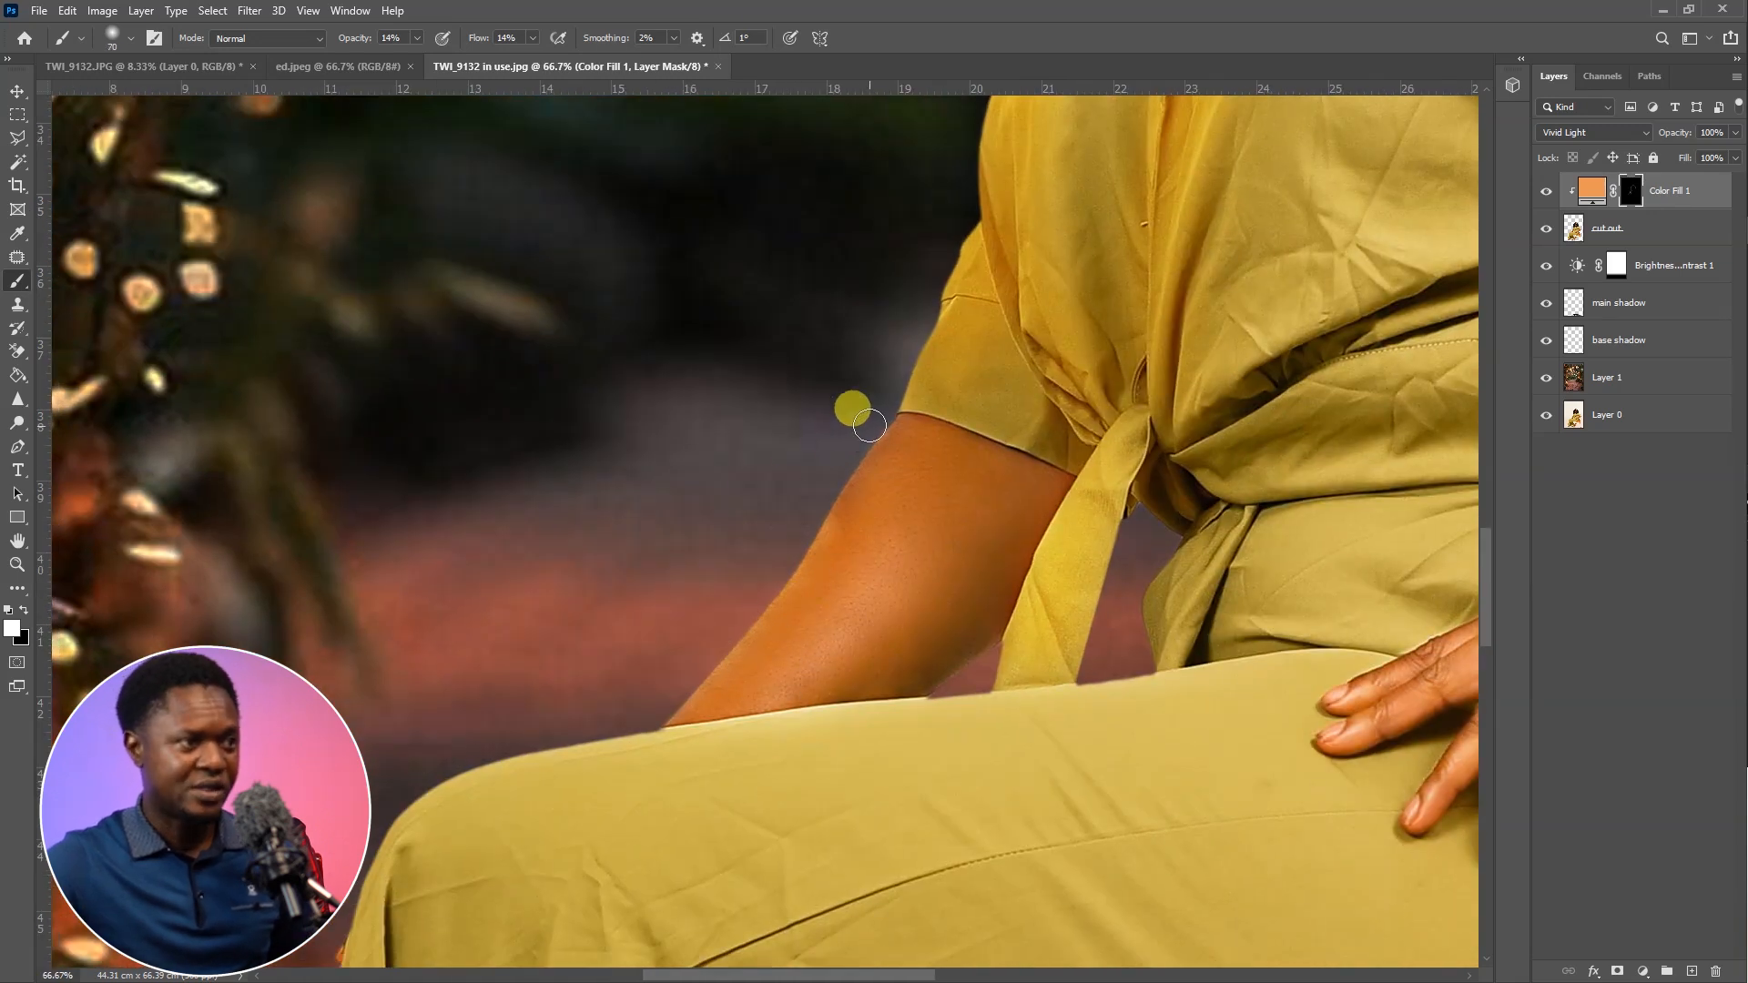
pyautogui.moveTo(855, 478); pyautogui.dragTo(791, 574)
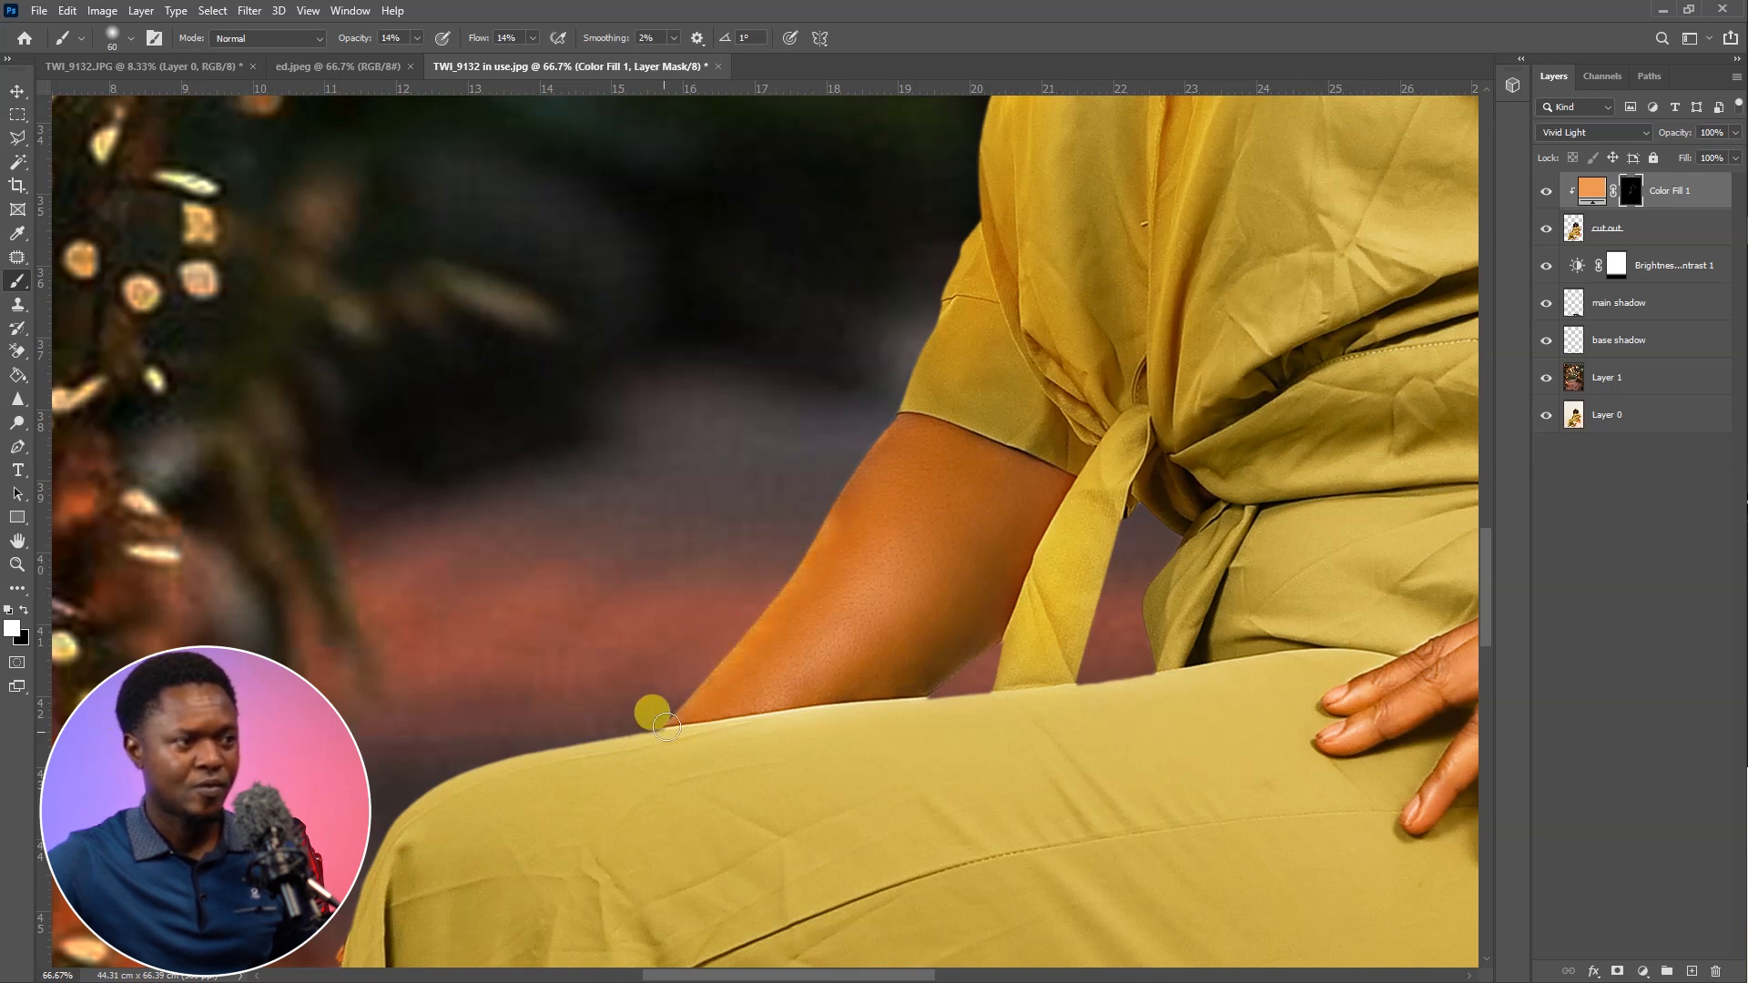
pyautogui.moveTo(896, 427)
pyautogui.mouseDown()
pyautogui.moveTo(715, 677)
pyautogui.moveTo(806, 518)
pyautogui.moveTo(825, 548)
pyautogui.moveTo(835, 490)
pyautogui.moveTo(777, 573)
pyautogui.mouseUp()
pyautogui.hotkey('ctrl', '-')
pyautogui.hotkey('ctrl', '-')
# Raise the Brush tool's opacity to 26% and its flow to 28% for the trouser leg nearest the lantern
pyautogui.moveTo(823, 632)
pyautogui.mouseDown()
pyautogui.moveTo(982, 486)
pyautogui.moveTo(943, 510)
pyautogui.moveTo(984, 429)
pyautogui.moveTo(907, 444)
pyautogui.moveTo(920, 382)
pyautogui.mouseUp()
pyautogui.moveTo(775, 407)
pyautogui.mouseDown()
pyautogui.moveTo(780, 370)
pyautogui.moveTo(784, 427)
pyautogui.mouseUp()
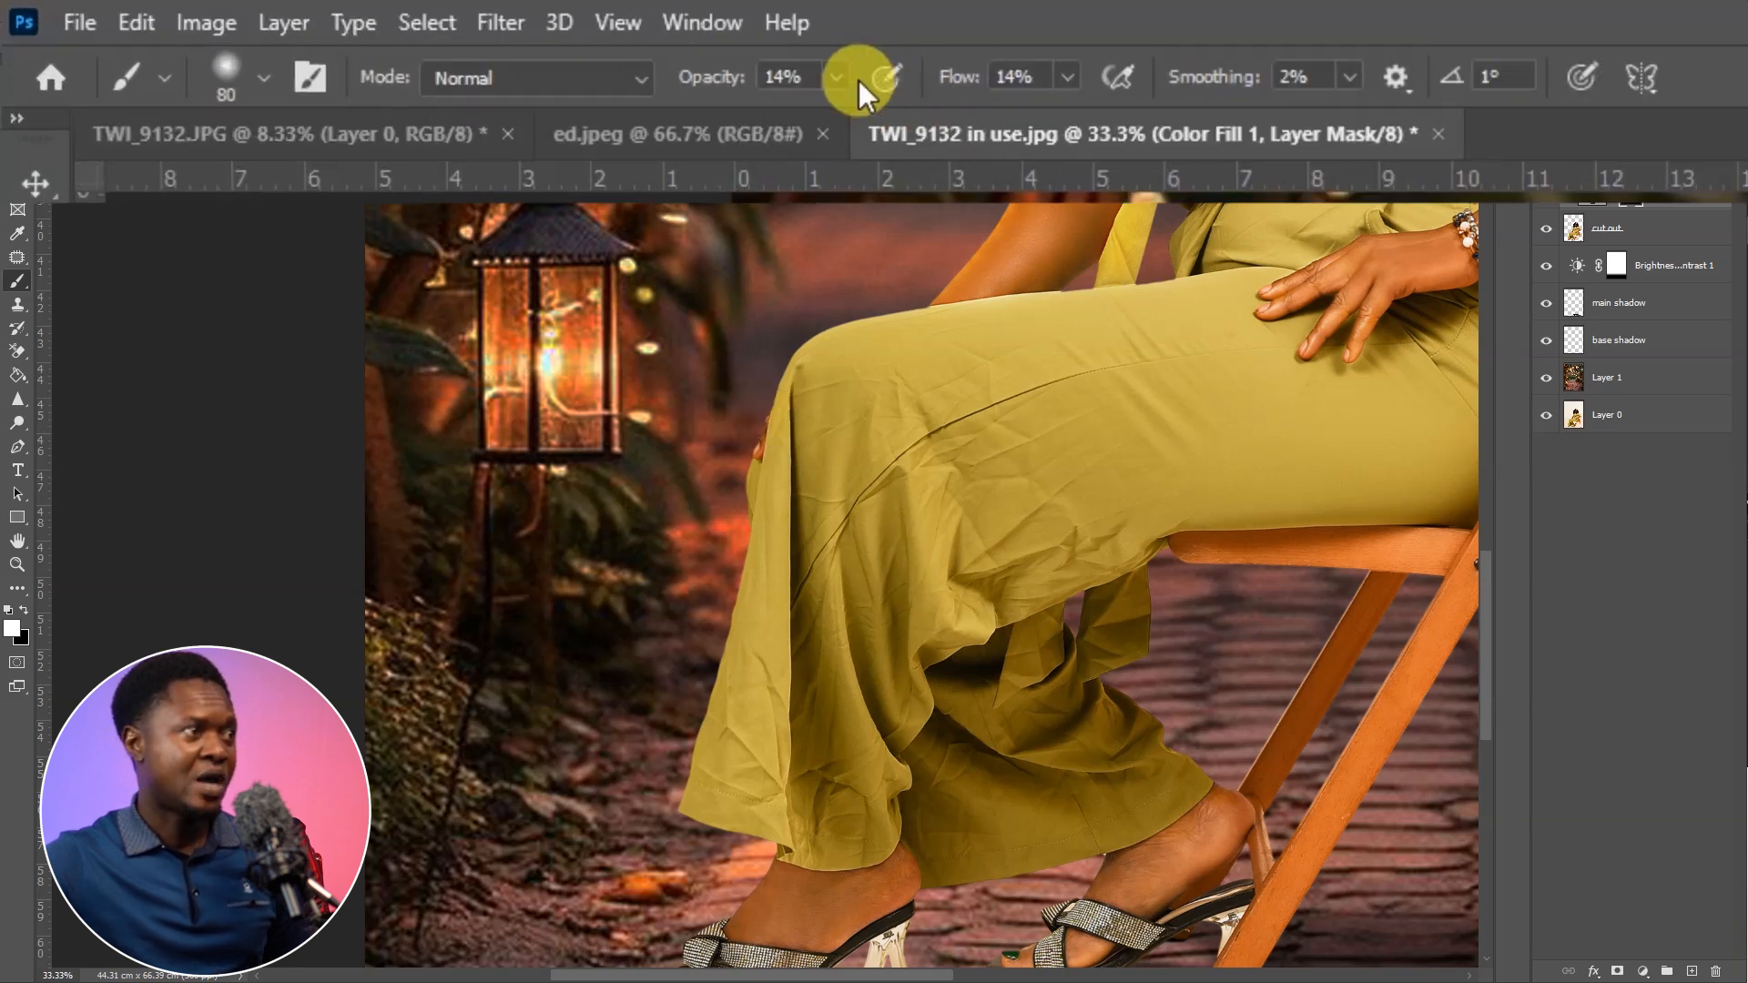
pyautogui.click(842, 79)
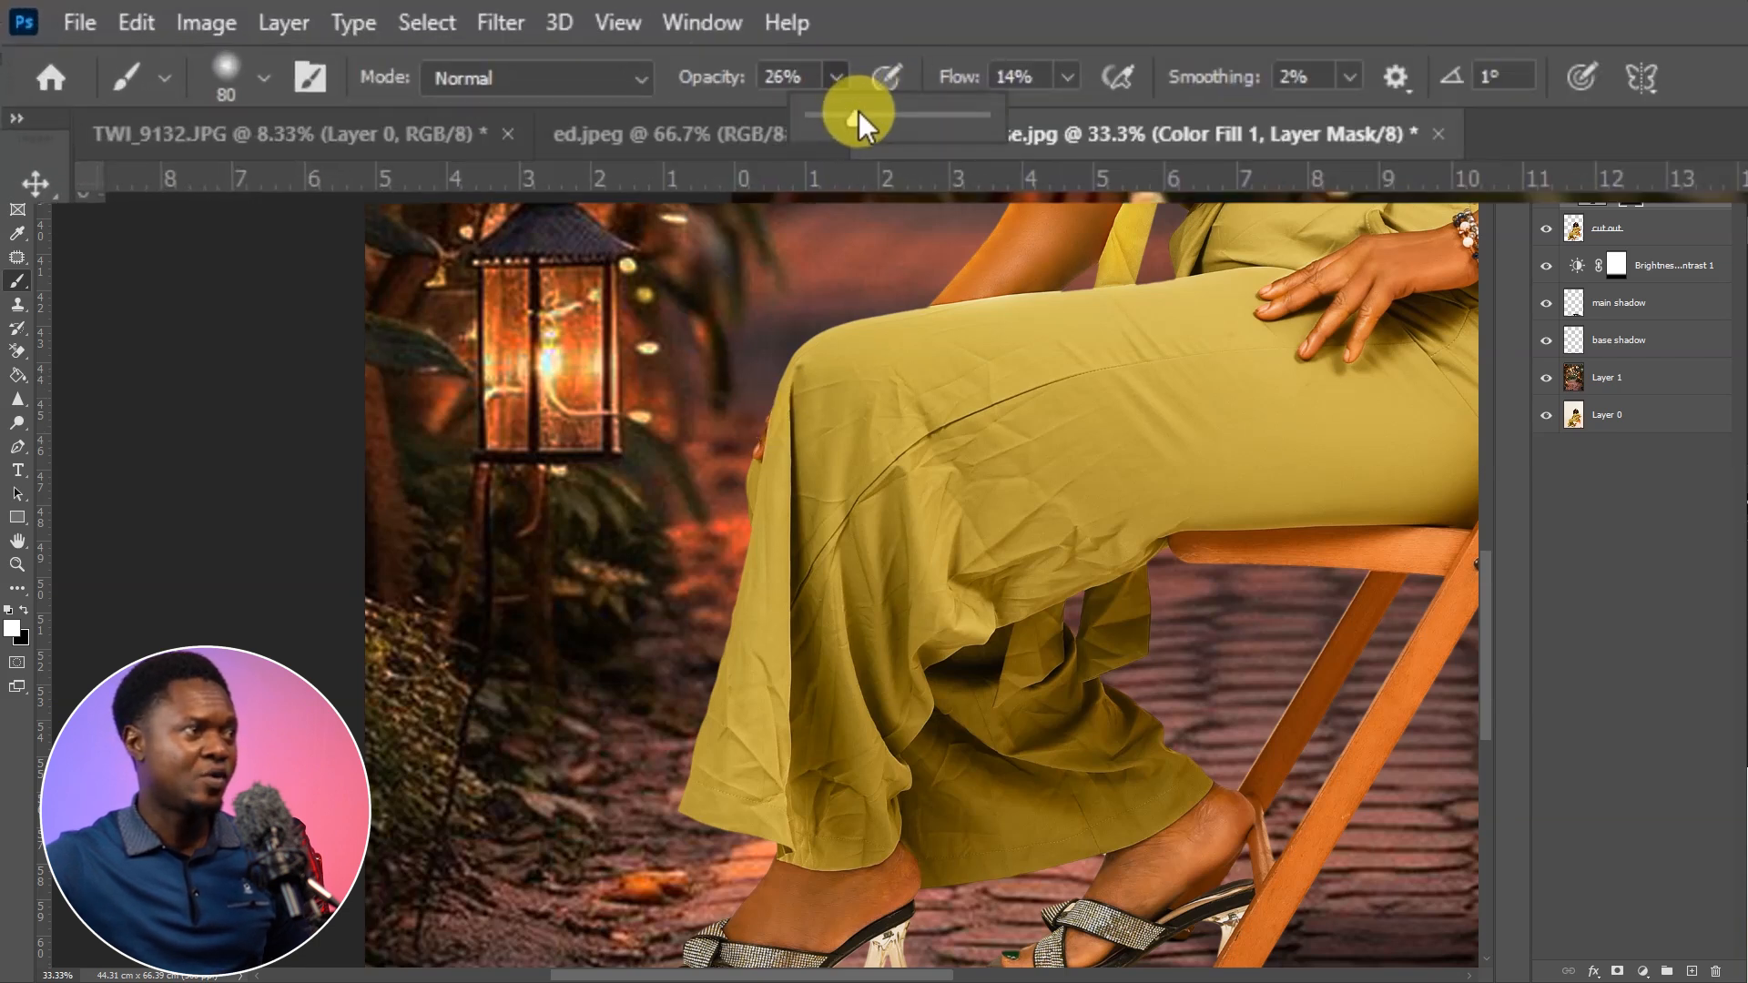
pyautogui.click(1077, 78)
pyautogui.moveTo(1078, 107); pyautogui.dragTo(1094, 113)
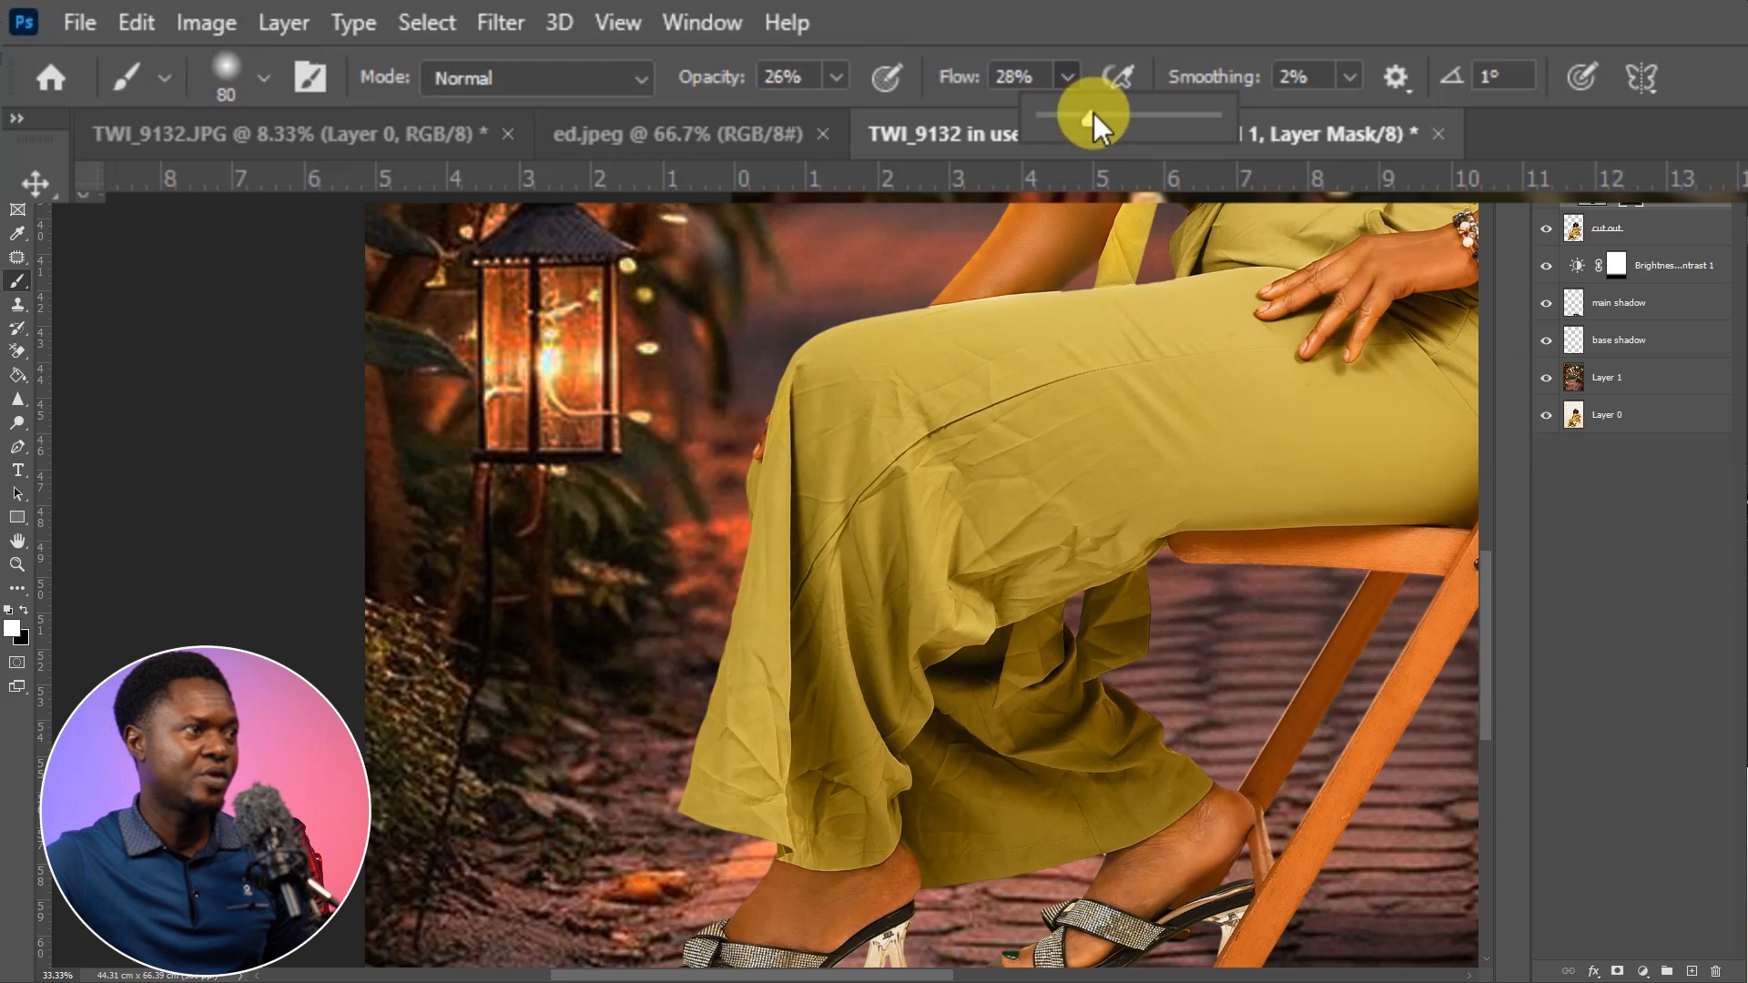
pyautogui.click(730, 98)
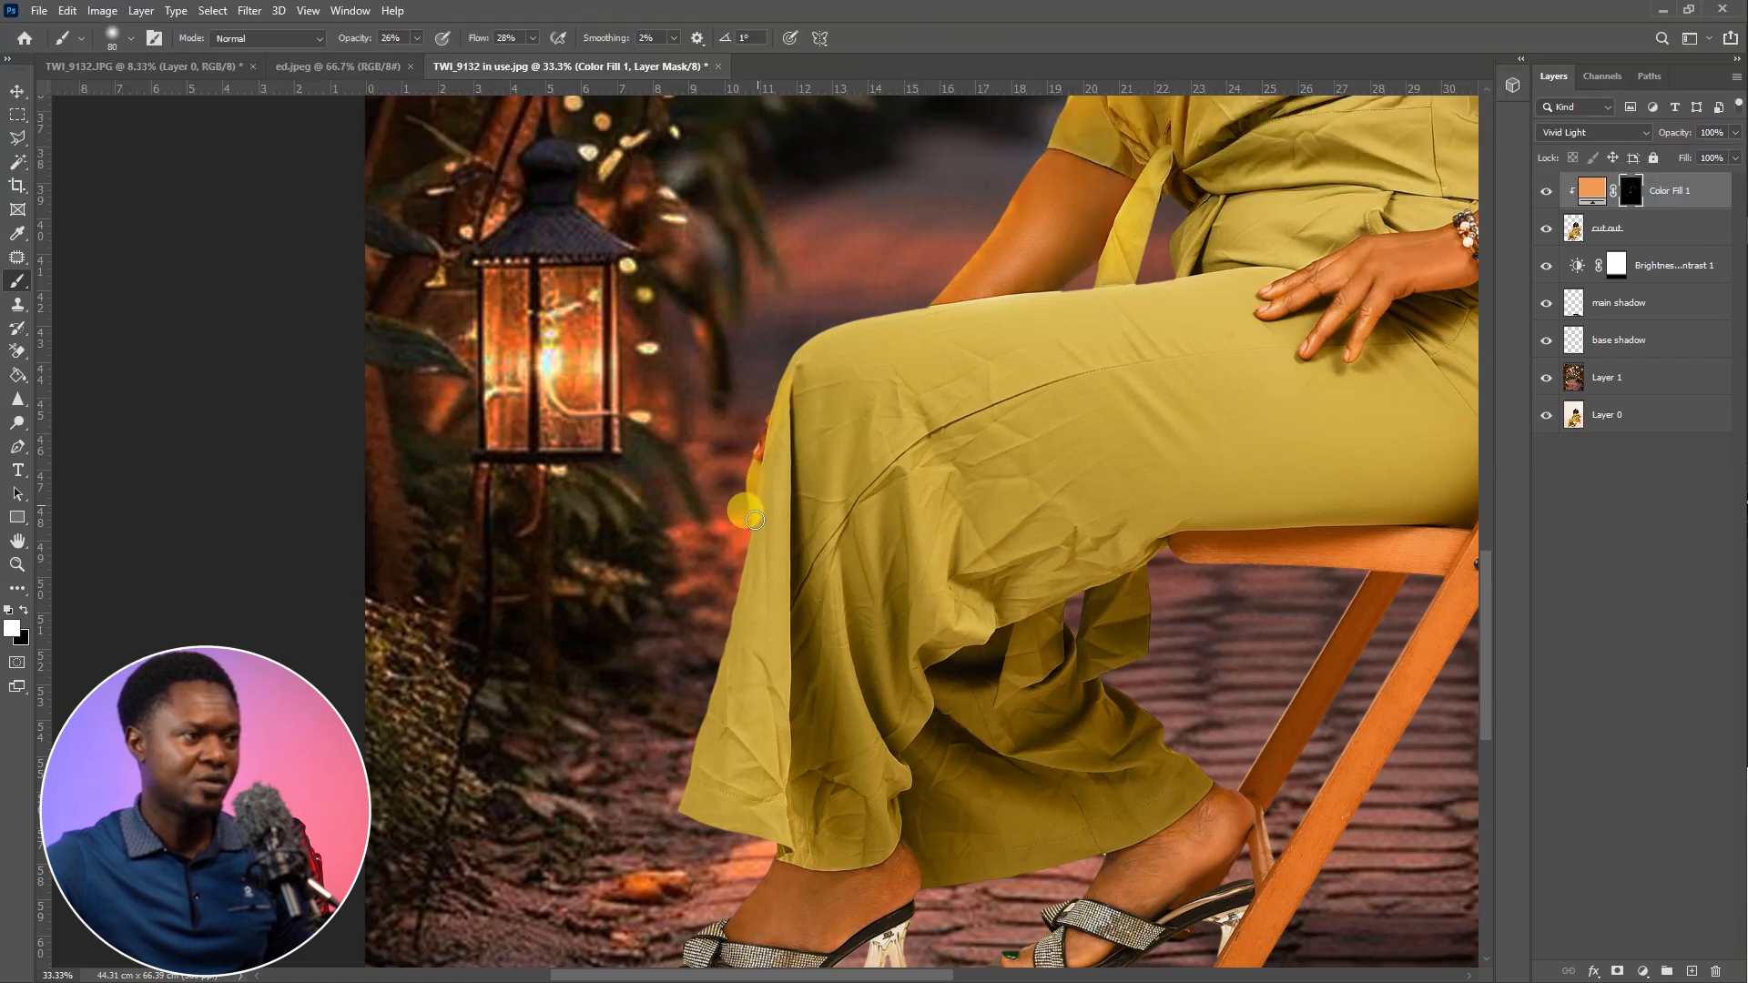
# Paint stronger orange light down the front trouser leg from knee to hem, enlarging the brush to 200 pixels
pyautogui.scroll(1, 738, 605)
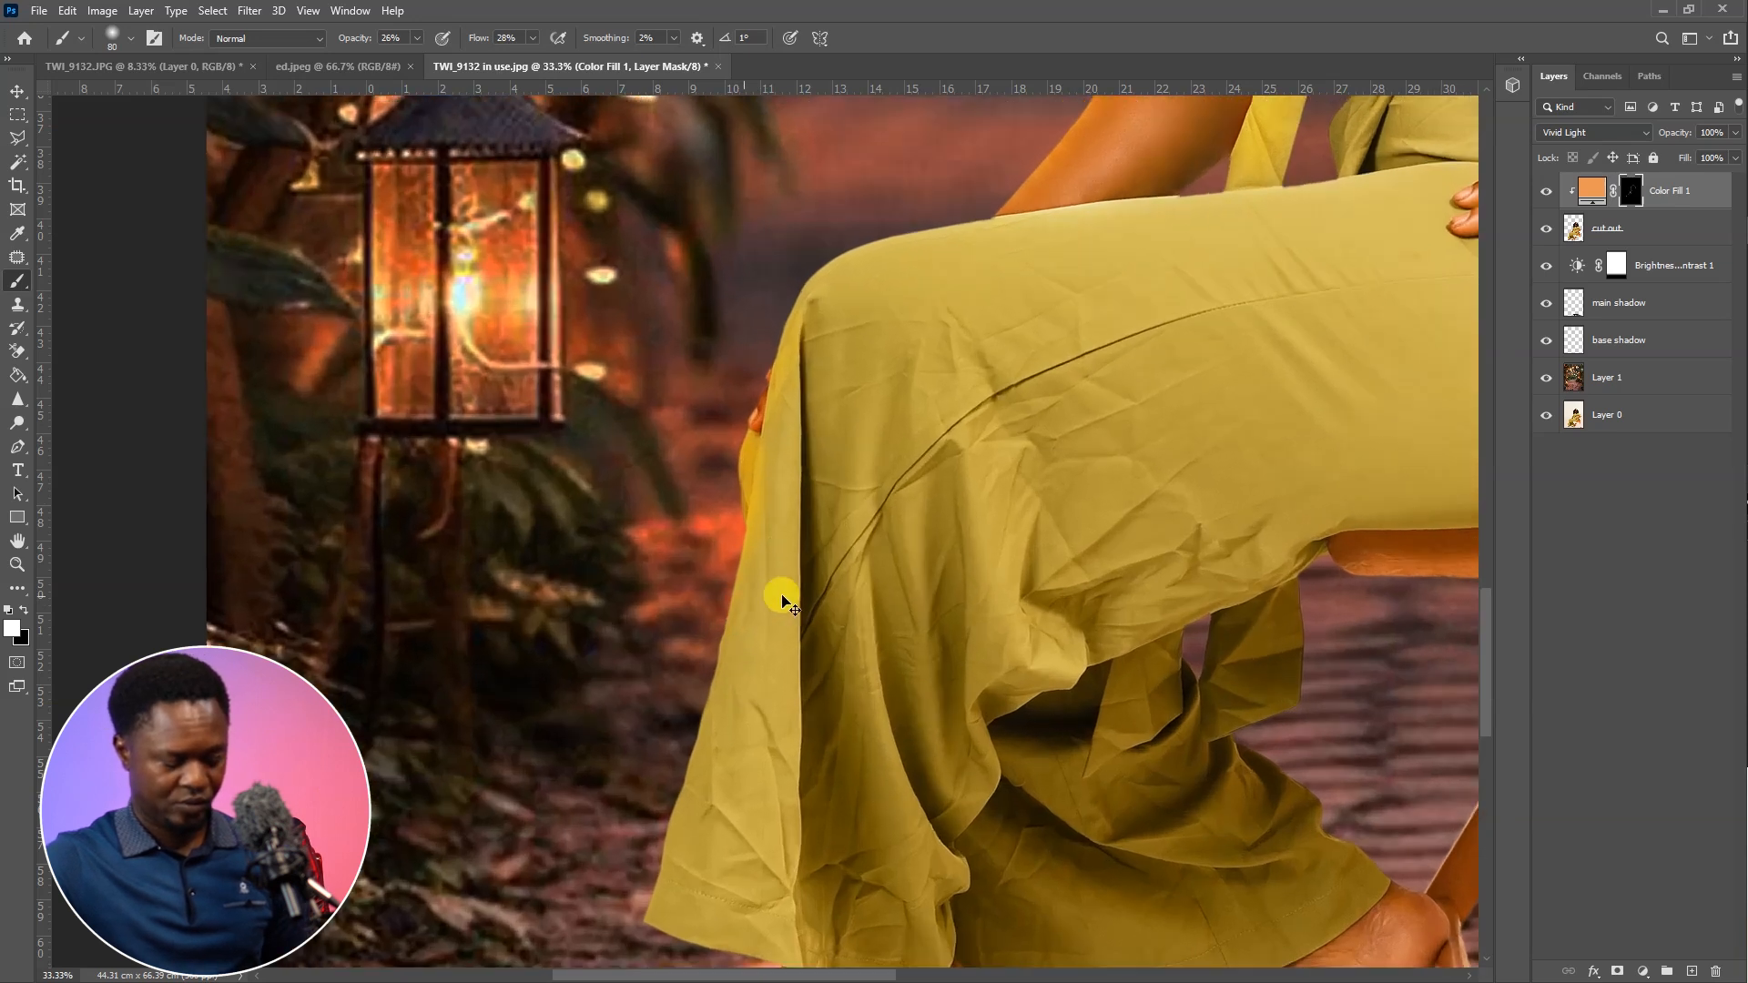
pyautogui.scroll(-2, 800, 573)
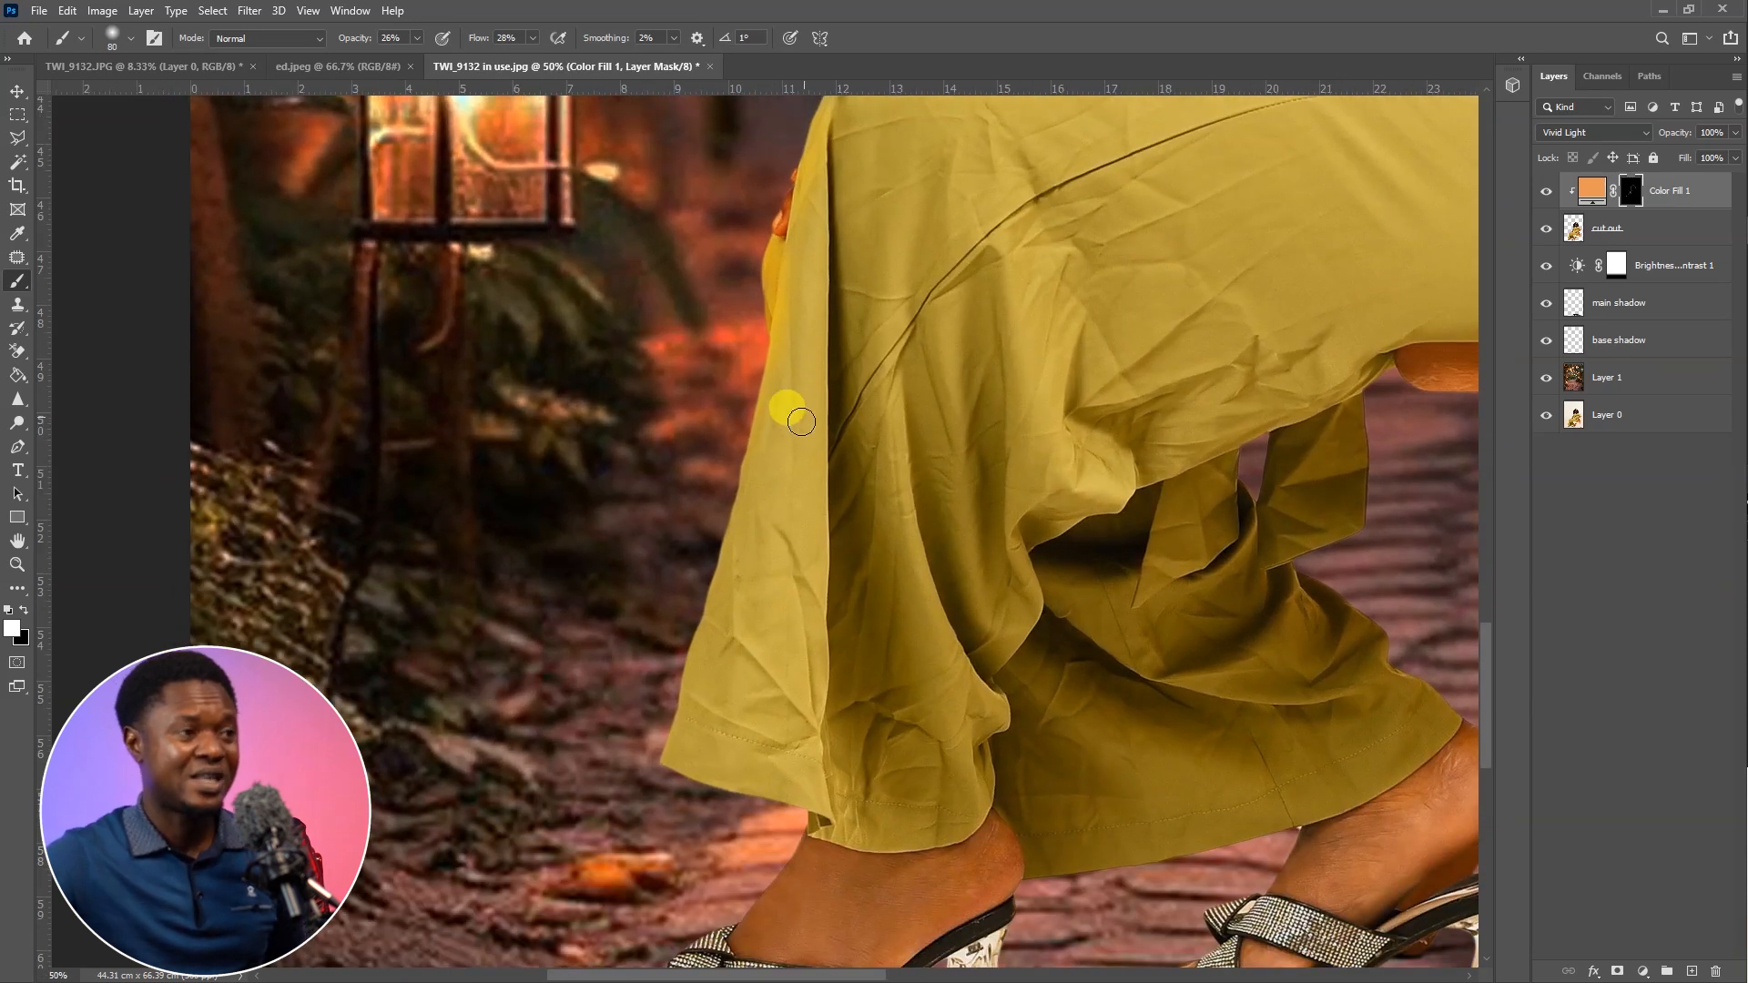
pyautogui.moveTo(757, 446)
pyautogui.mouseDown()
pyautogui.moveTo(743, 520)
pyautogui.moveTo(773, 416)
pyautogui.moveTo(709, 603)
pyautogui.moveTo(764, 449)
pyautogui.moveTo(752, 527)
pyautogui.moveTo(744, 548)
pyautogui.moveTo(736, 503)
pyautogui.moveTo(701, 634)
pyautogui.moveTo(718, 635)
pyautogui.moveTo(674, 777)
pyautogui.moveTo(697, 720)
pyautogui.moveTo(684, 767)
pyautogui.moveTo(658, 793)
pyautogui.moveTo(698, 621)
pyautogui.moveTo(701, 703)
pyautogui.mouseUp()
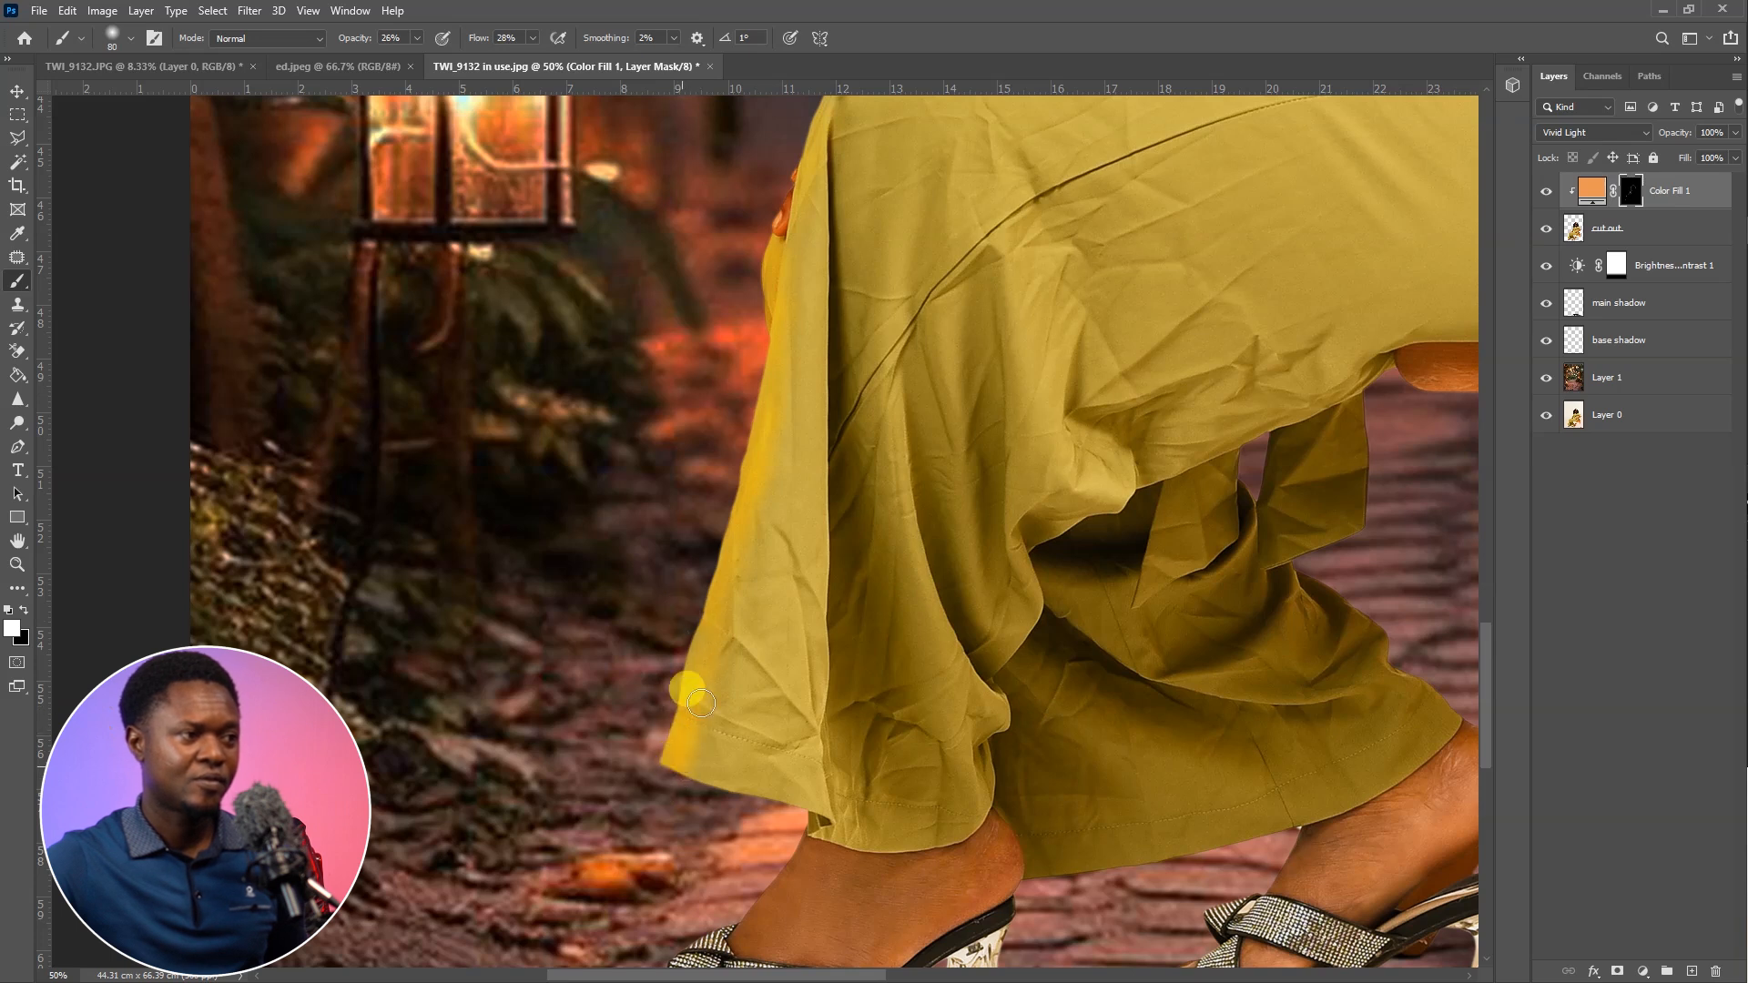
pyautogui.press(']')
pyautogui.press(']')
pyautogui.press(']')
pyautogui.press(']')
pyautogui.press(']')
pyautogui.press(']')
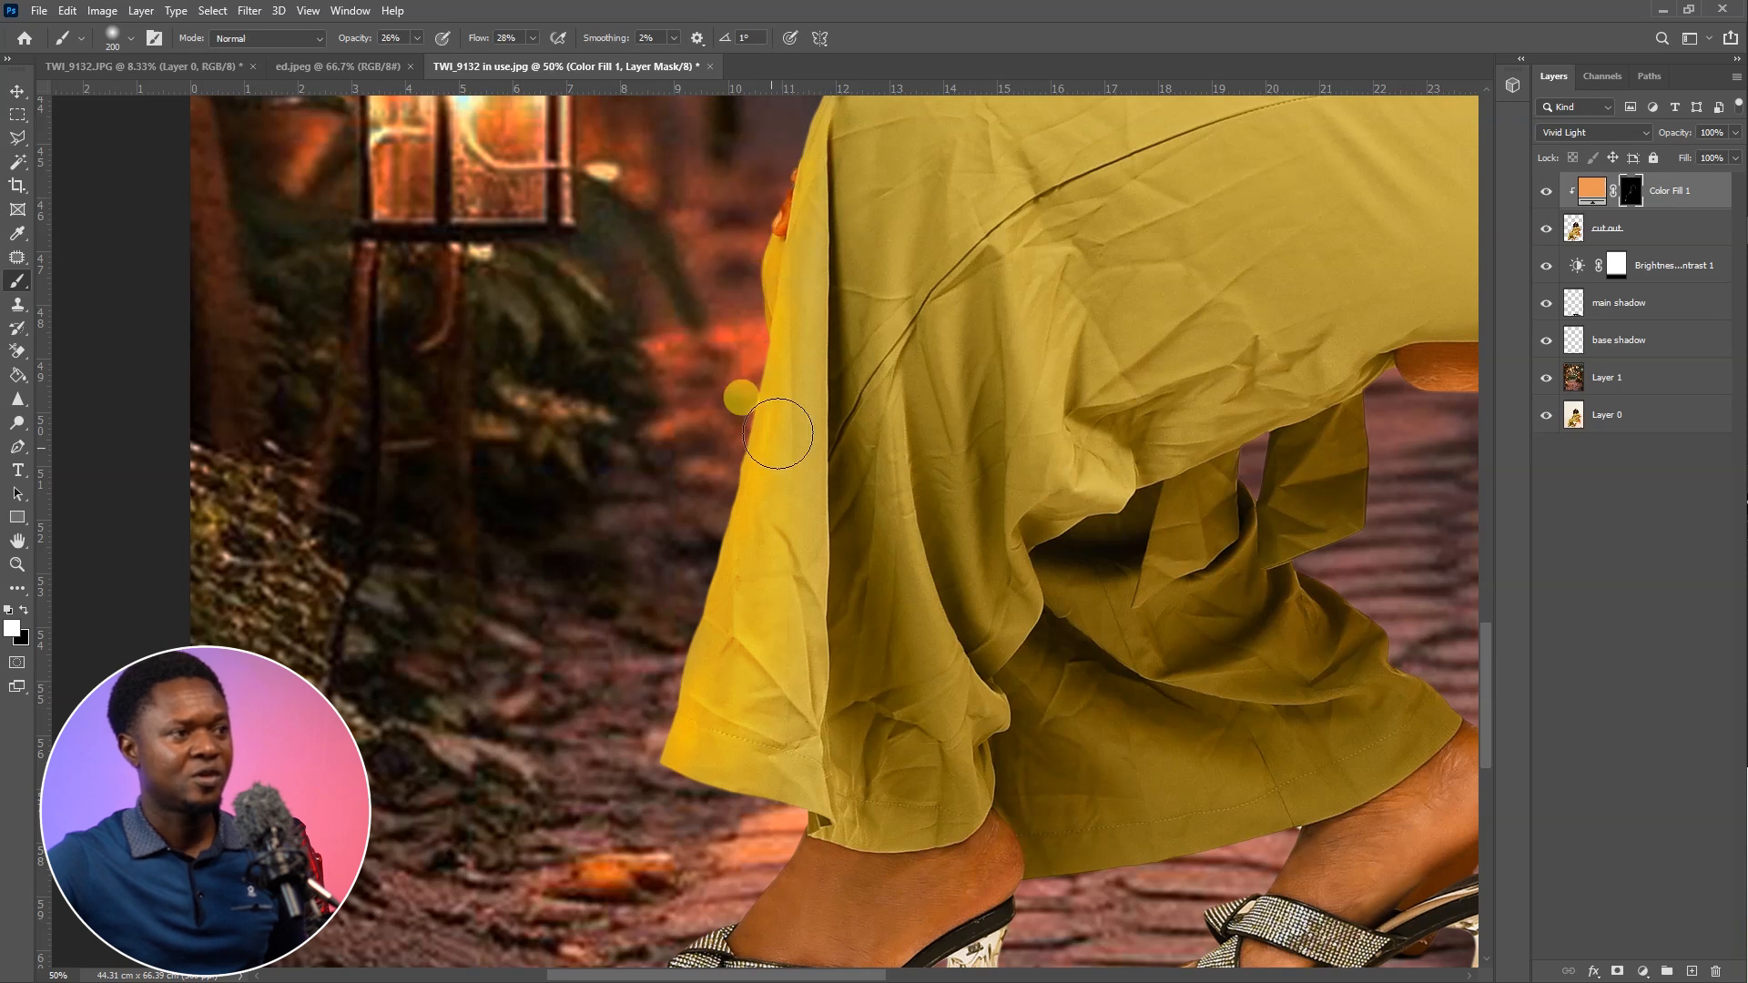
# Paint orange light onto the toes and sandal straps of the feet
pyautogui.moveTo(784, 765); pyautogui.dragTo(753, 430)
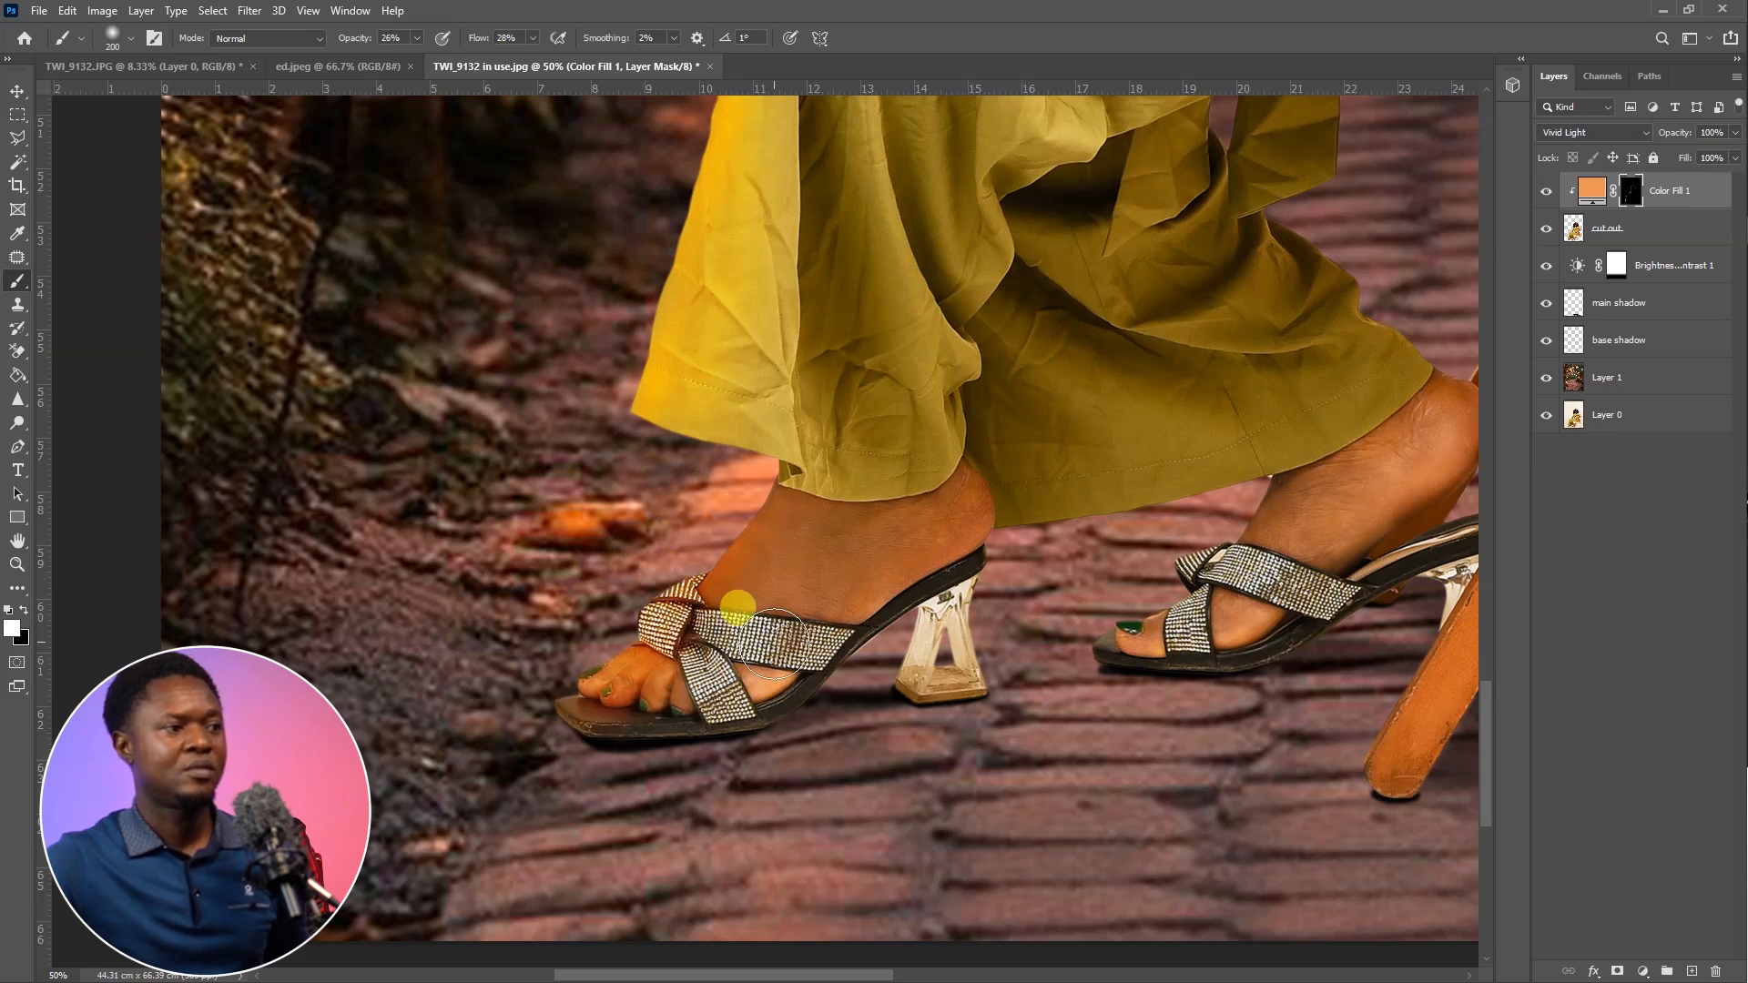
pyautogui.moveTo(772, 641); pyautogui.dragTo(555, 522)
pyautogui.moveTo(881, 514); pyautogui.dragTo(844, 548)
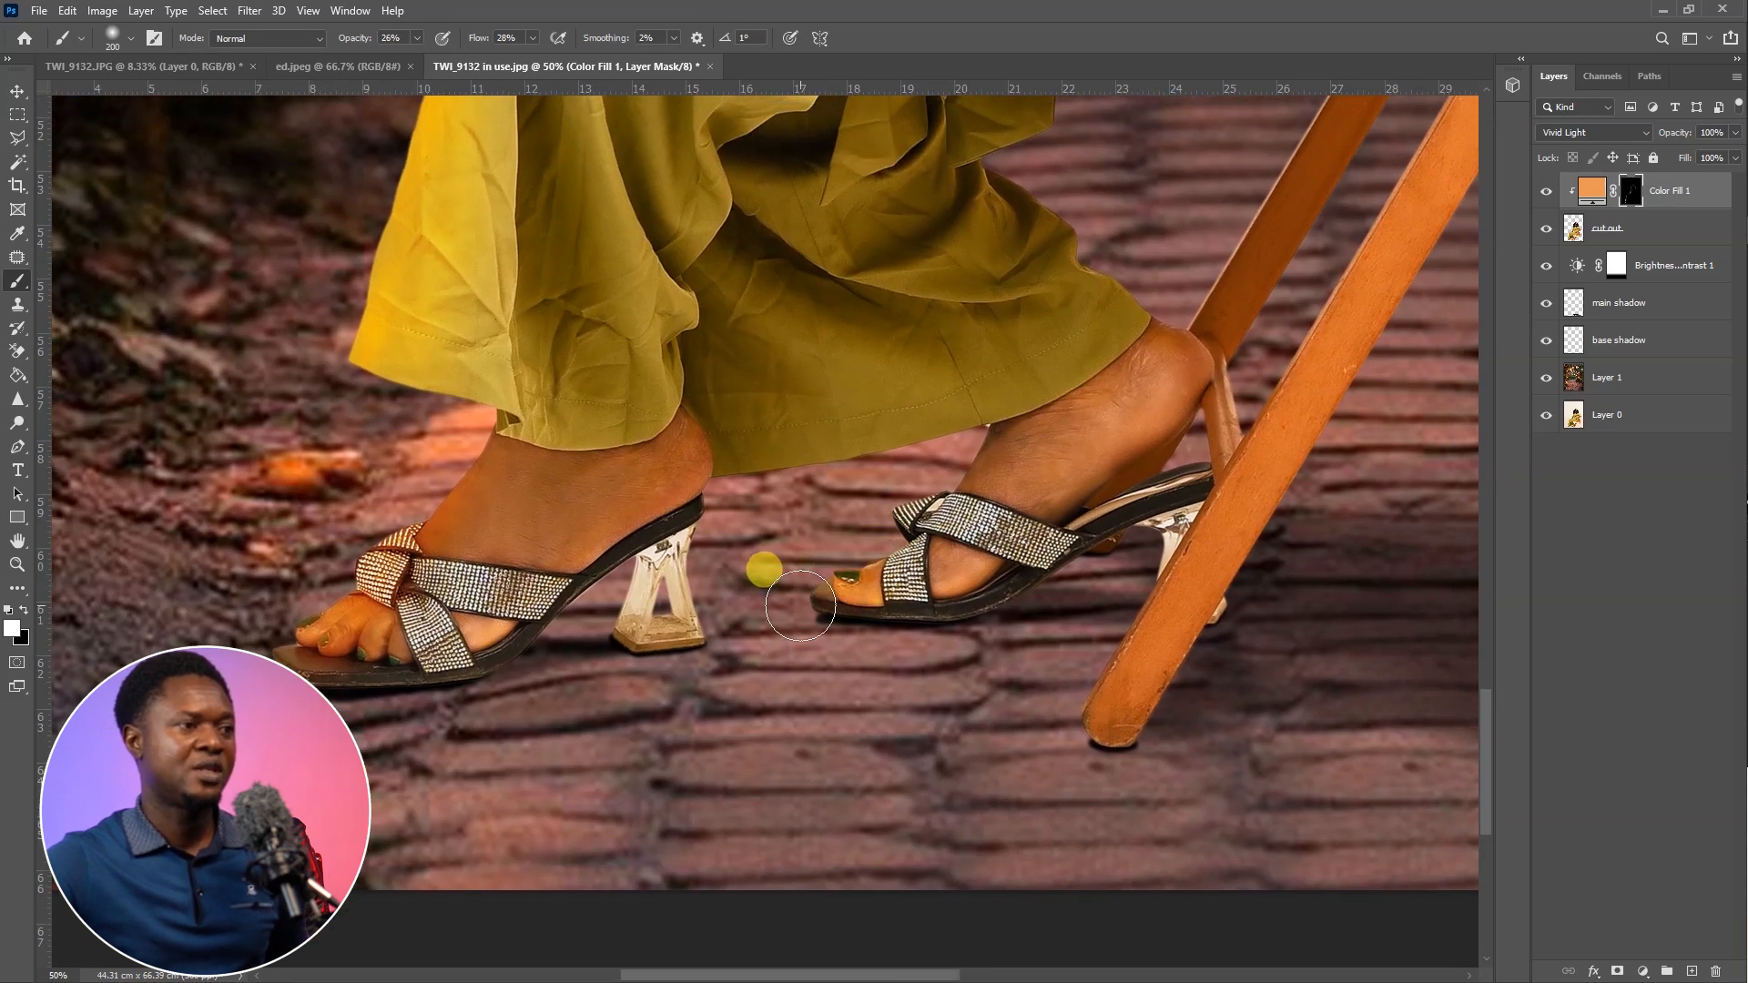
# Strengthen the orange light on the waist tie and blouse folds, and extend it onto the fabric below the knot
pyautogui.moveTo(863, 442); pyautogui.dragTo(802, 856)
pyautogui.moveTo(821, 523); pyautogui.dragTo(745, 757)
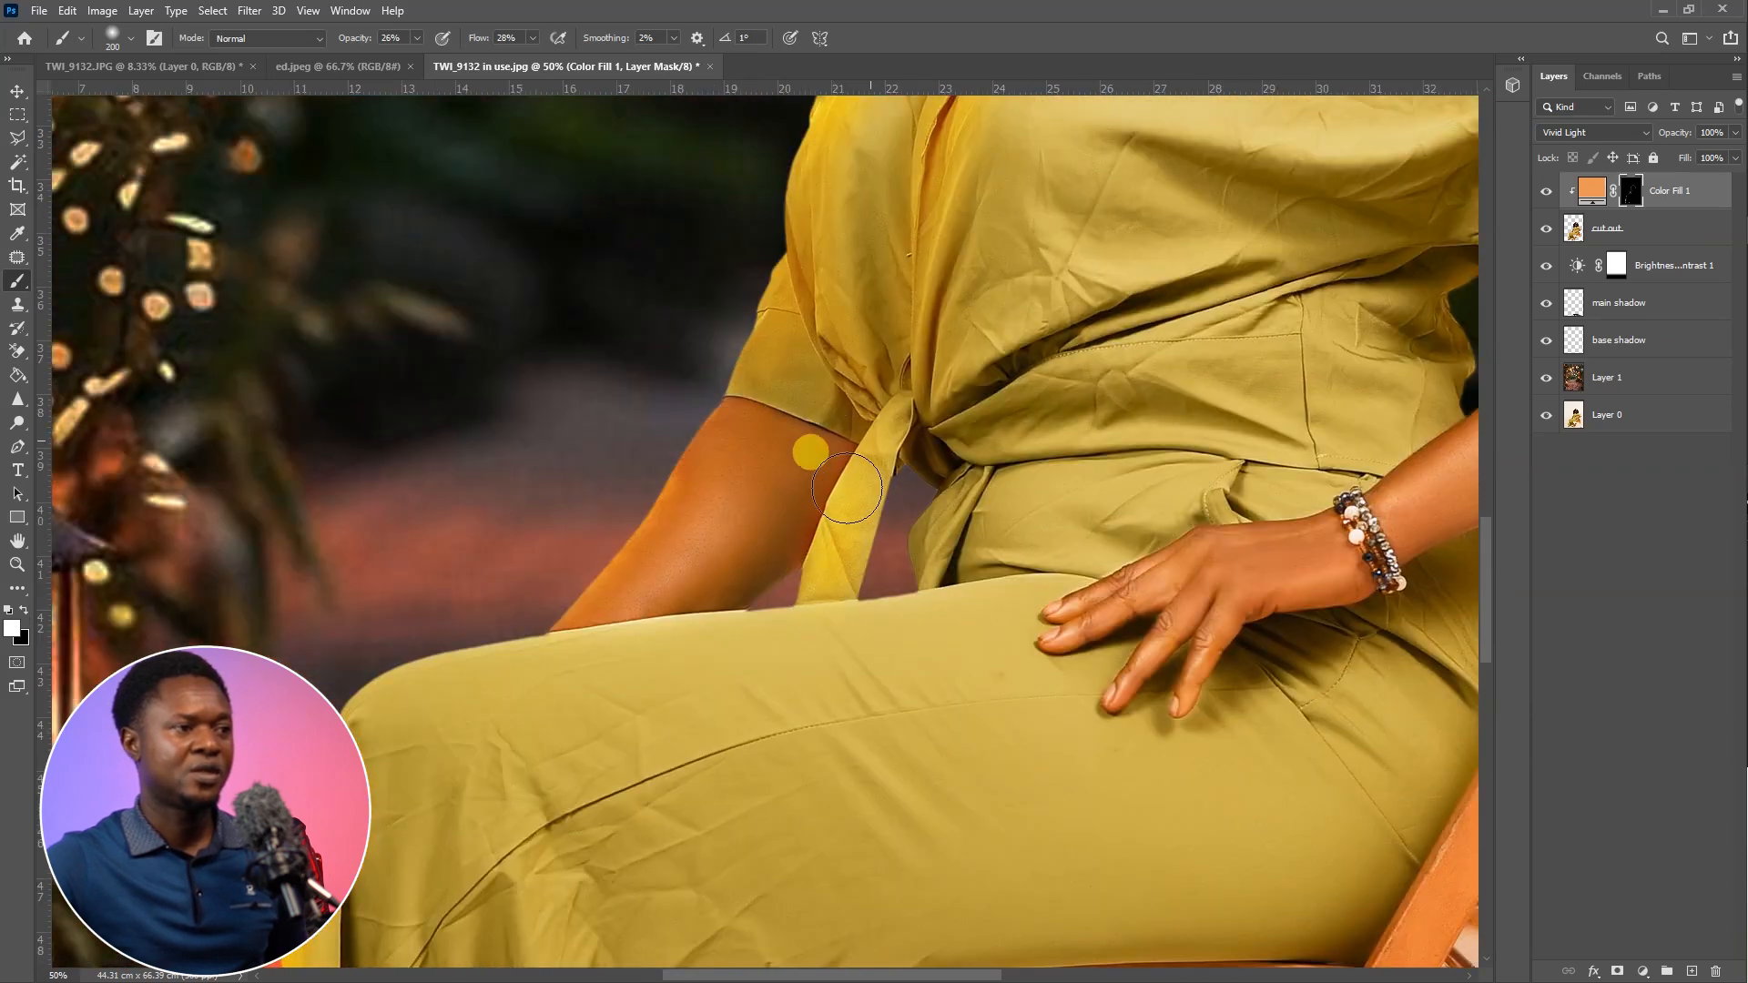
pyautogui.moveTo(891, 446); pyautogui.dragTo(775, 585)
pyautogui.moveTo(893, 476)
pyautogui.mouseDown()
pyautogui.moveTo(846, 563)
pyautogui.moveTo(870, 525)
pyautogui.mouseUp()
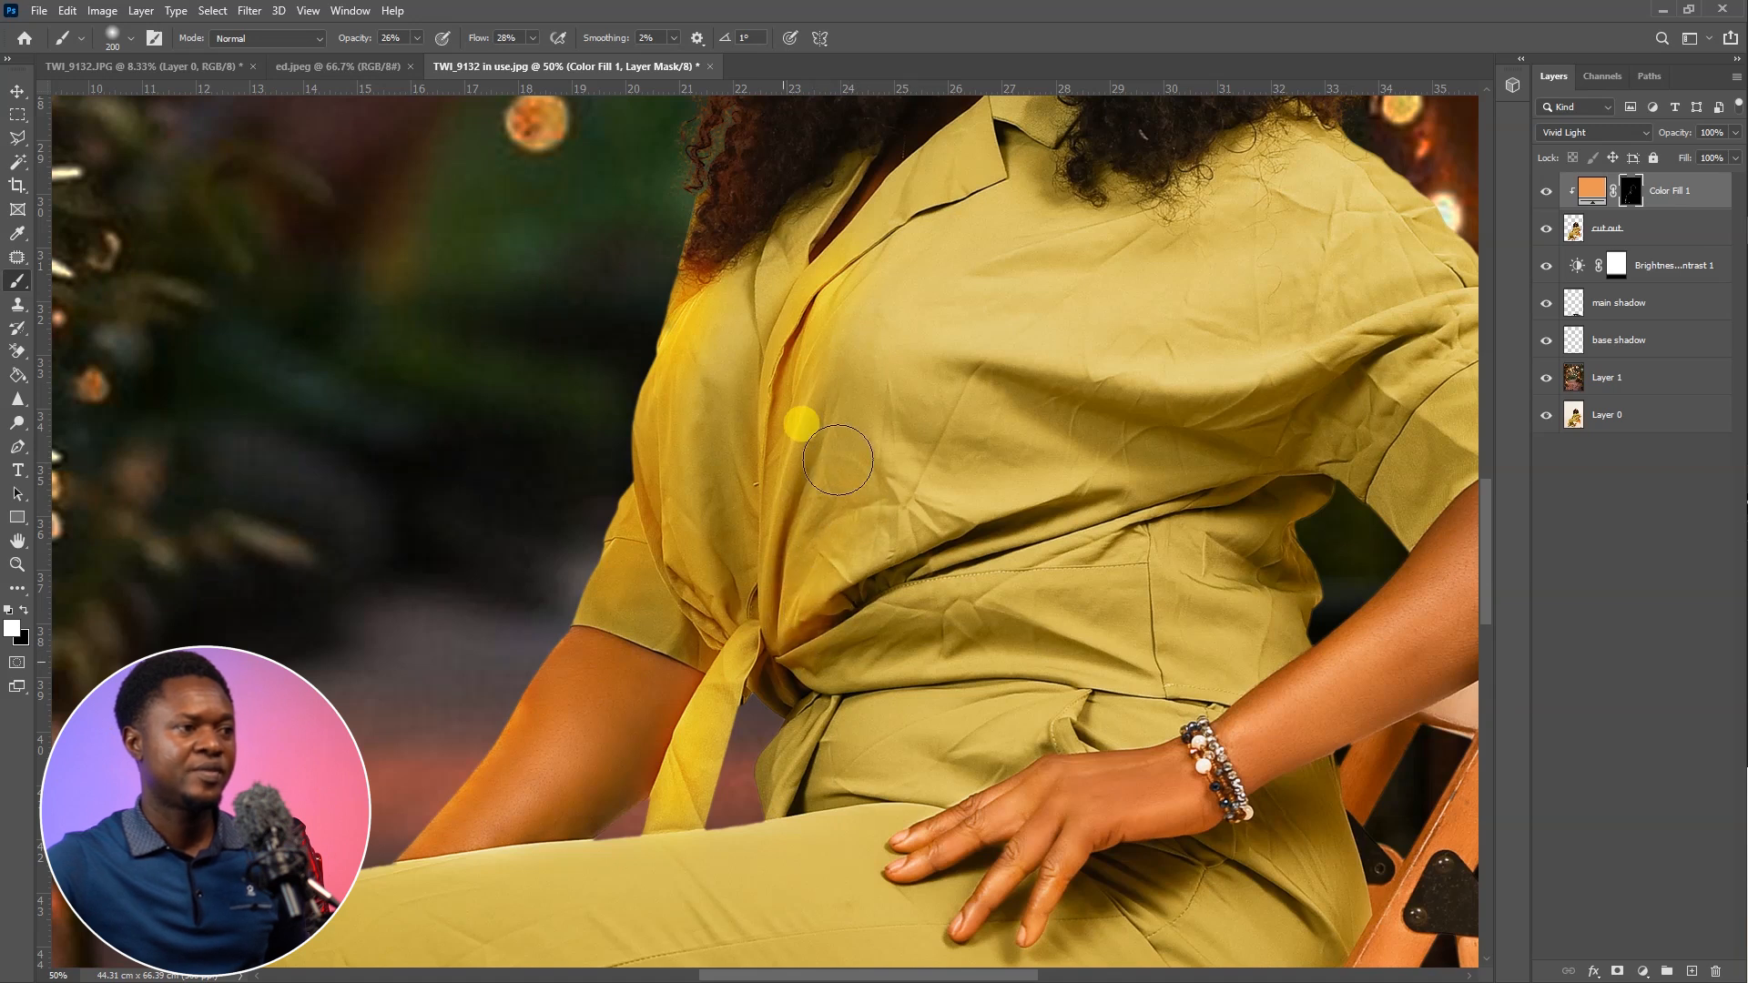
pyautogui.moveTo(779, 603); pyautogui.dragTo(790, 371)
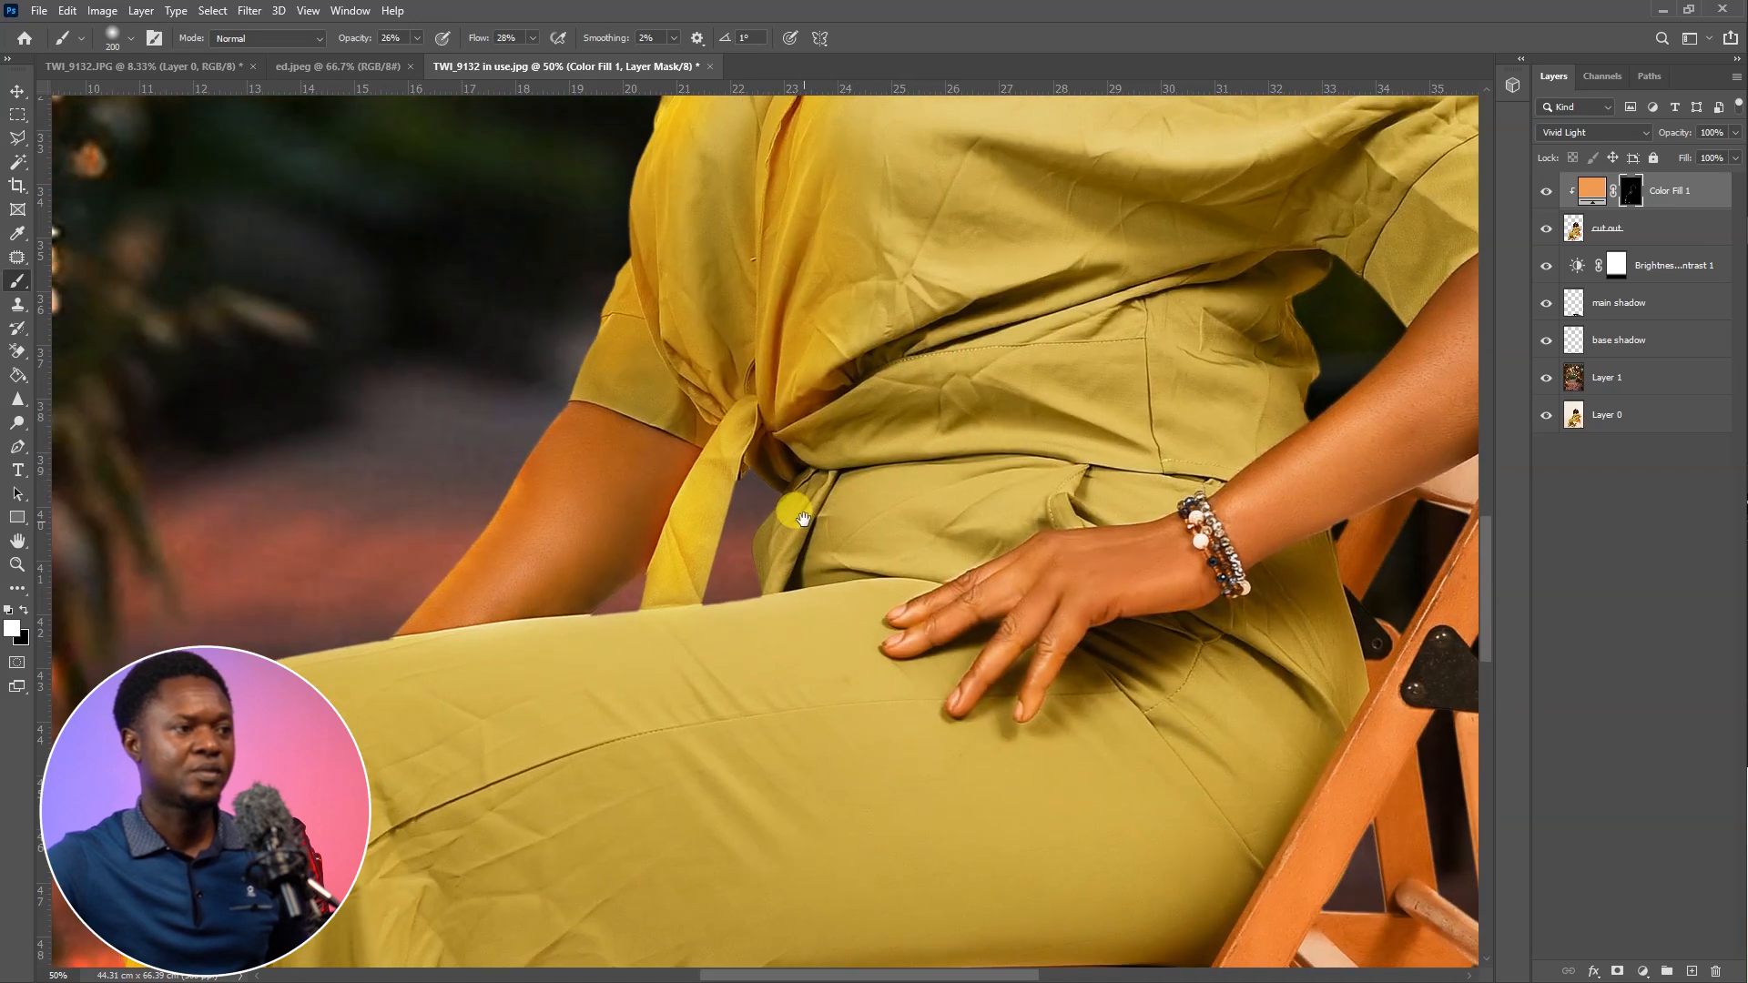
pyautogui.moveTo(808, 519); pyautogui.dragTo(787, 503)
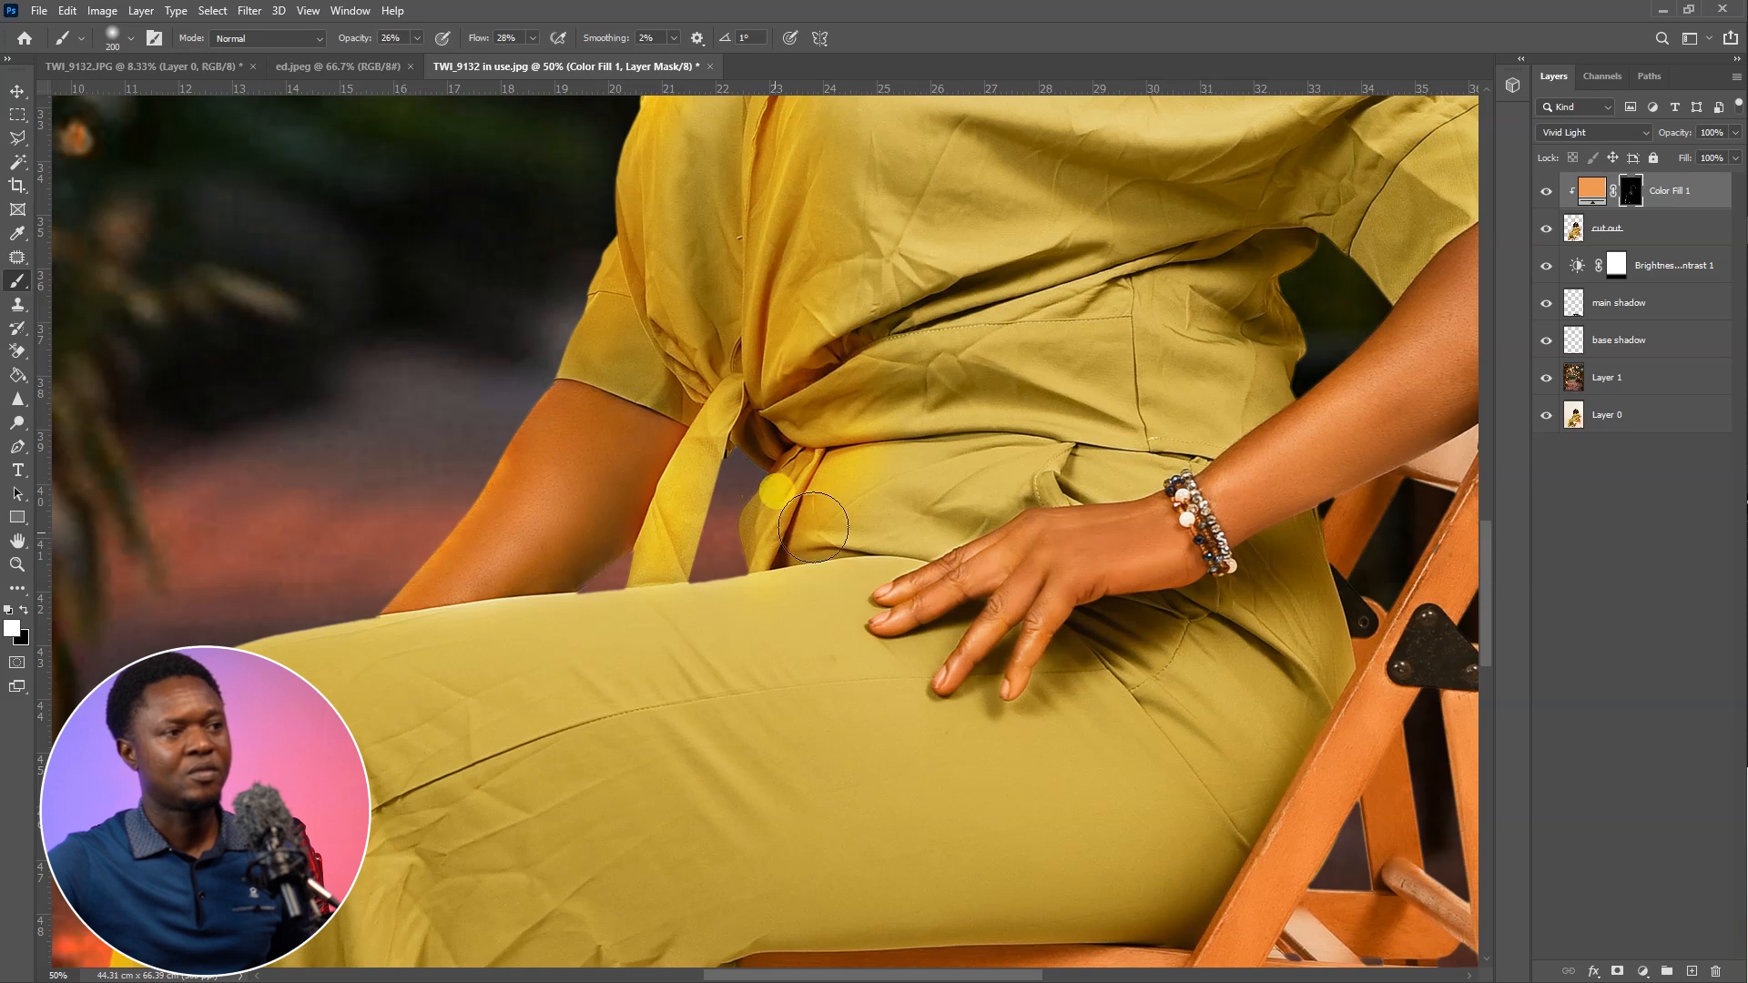
# Paint orange light over the collar lapel and down the blouse front with a 150-pixel brush
pyautogui.moveTo(899, 510); pyautogui.dragTo(892, 788)
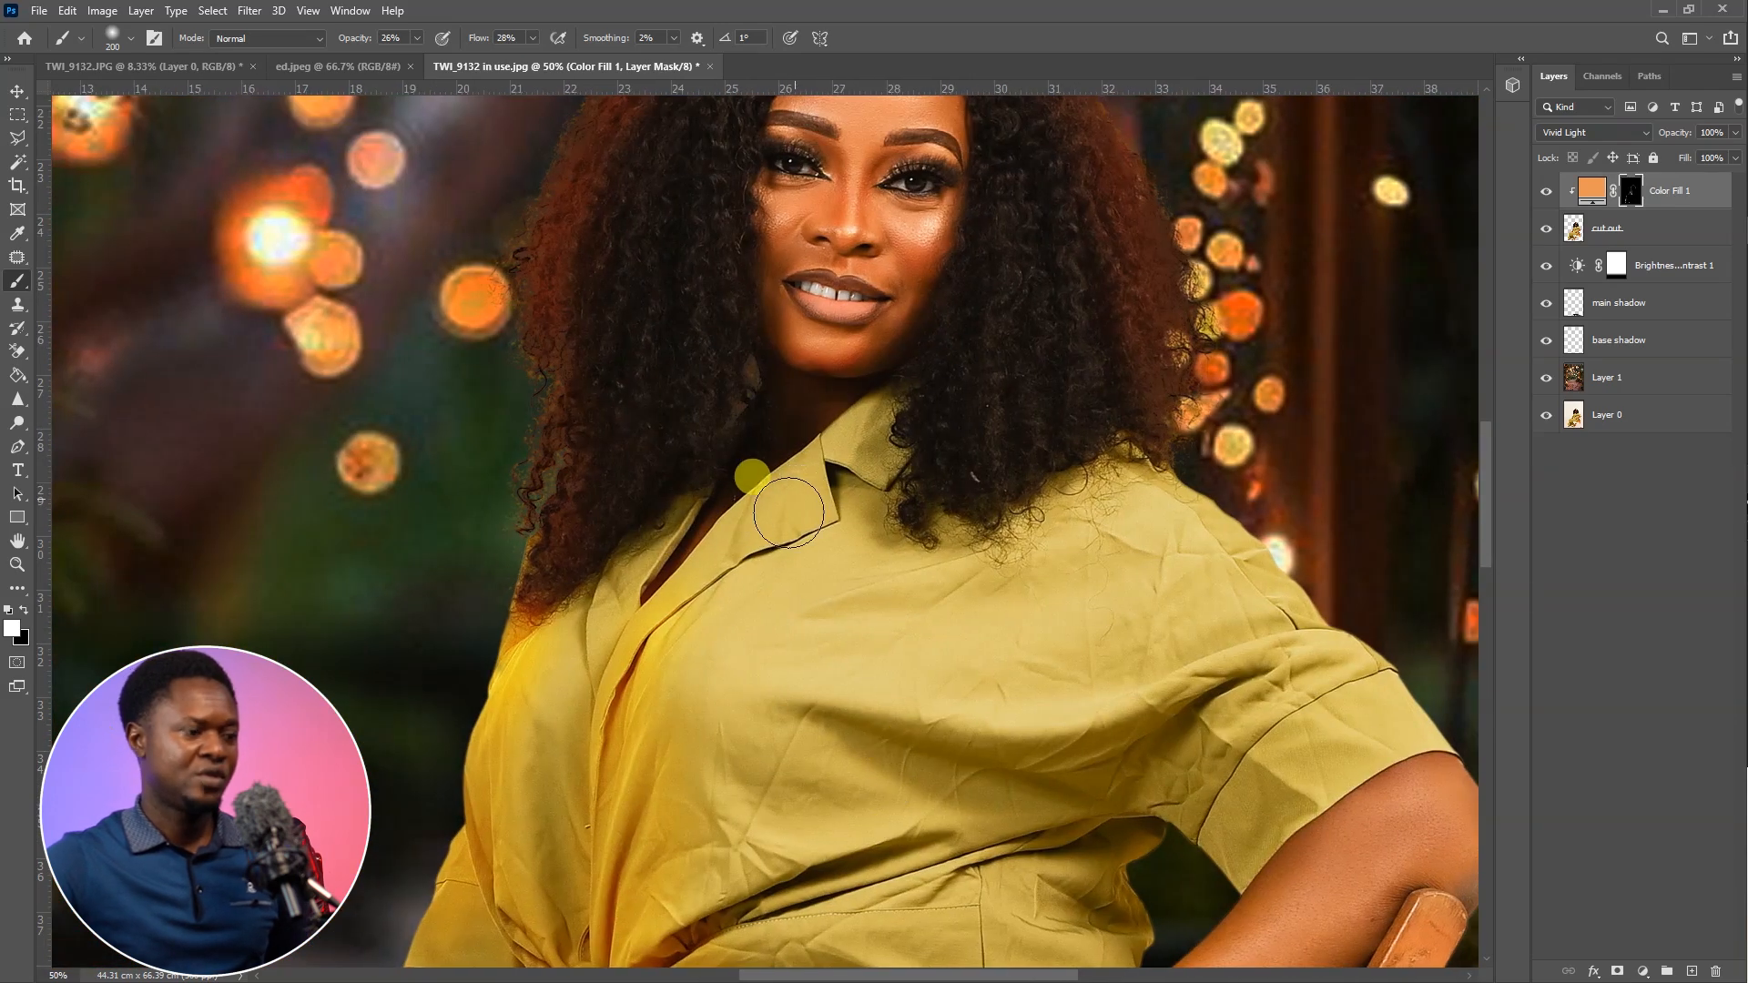
pyautogui.press('[')
pyautogui.press('[')
pyautogui.moveTo(762, 517)
pyautogui.mouseDown()
pyautogui.moveTo(668, 598)
pyautogui.moveTo(760, 473)
pyautogui.moveTo(867, 430)
pyautogui.moveTo(831, 493)
pyautogui.moveTo(738, 555)
pyautogui.moveTo(697, 559)
pyautogui.moveTo(710, 574)
pyautogui.moveTo(658, 617)
pyautogui.moveTo(782, 534)
pyautogui.moveTo(675, 607)
pyautogui.moveTo(577, 634)
pyautogui.moveTo(742, 544)
pyautogui.moveTo(645, 642)
pyautogui.moveTo(783, 494)
pyautogui.moveTo(663, 662)
pyautogui.moveTo(665, 630)
pyautogui.moveTo(616, 724)
pyautogui.moveTo(636, 697)
pyautogui.moveTo(814, 737)
pyautogui.moveTo(720, 794)
pyautogui.mouseUp()
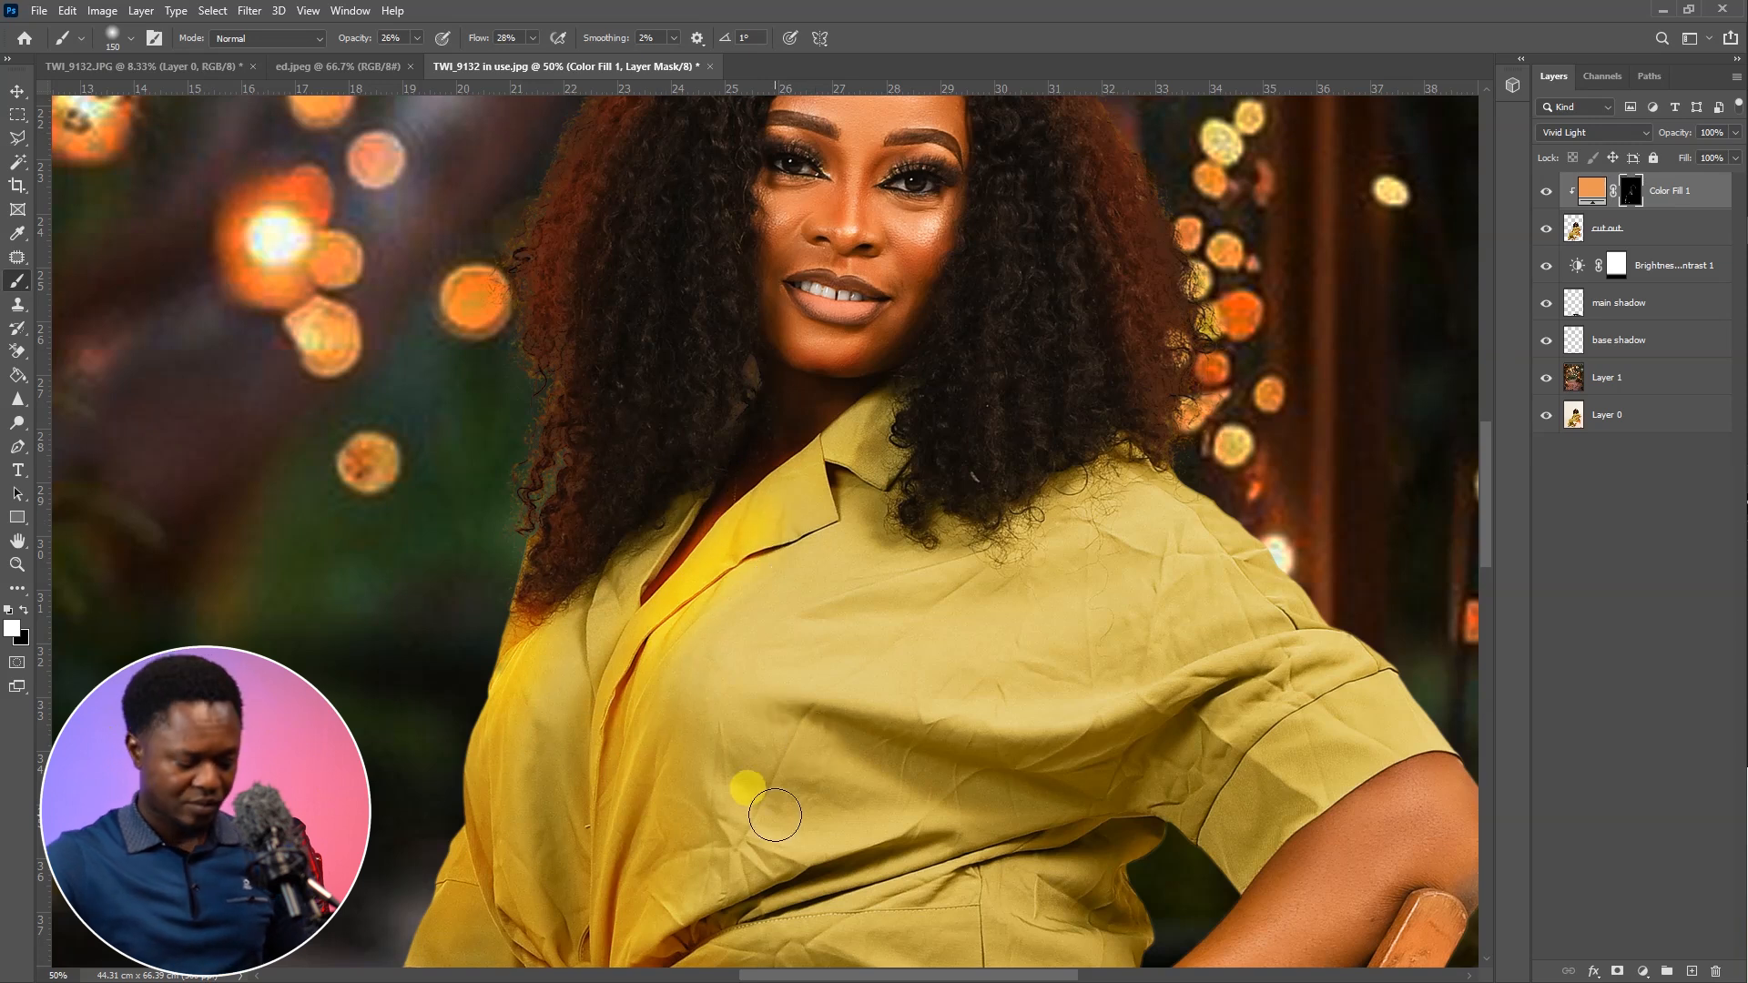
pyautogui.hotkey('ctrl', '-')
pyautogui.hotkey('ctrl', '-')
pyautogui.hotkey('ctrl', '-')
pyautogui.hotkey('ctrl', '-')
# Raise the black point of the Color Fill 1 layer's Underlying Layer Blend If range to keep the orange off the darkest tones
pyautogui.hotkey('ctrl', '+')
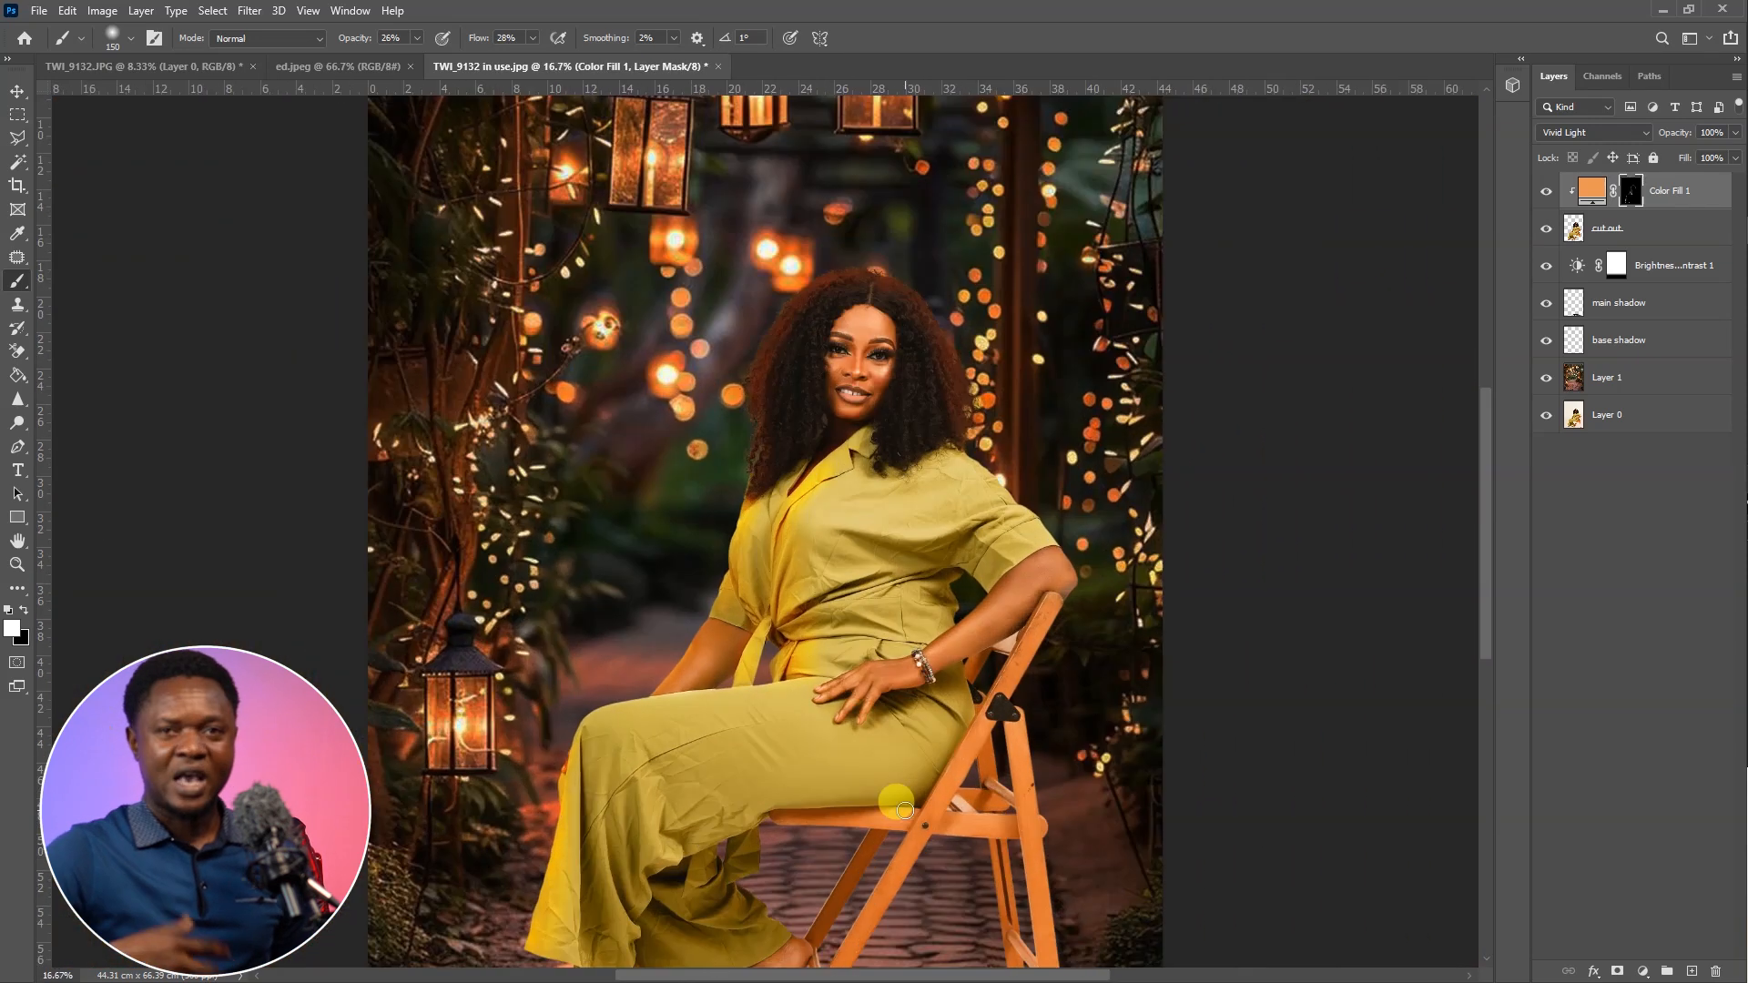
pyautogui.hotkey('ctrl', '+')
pyautogui.hotkey('ctrl', '+')
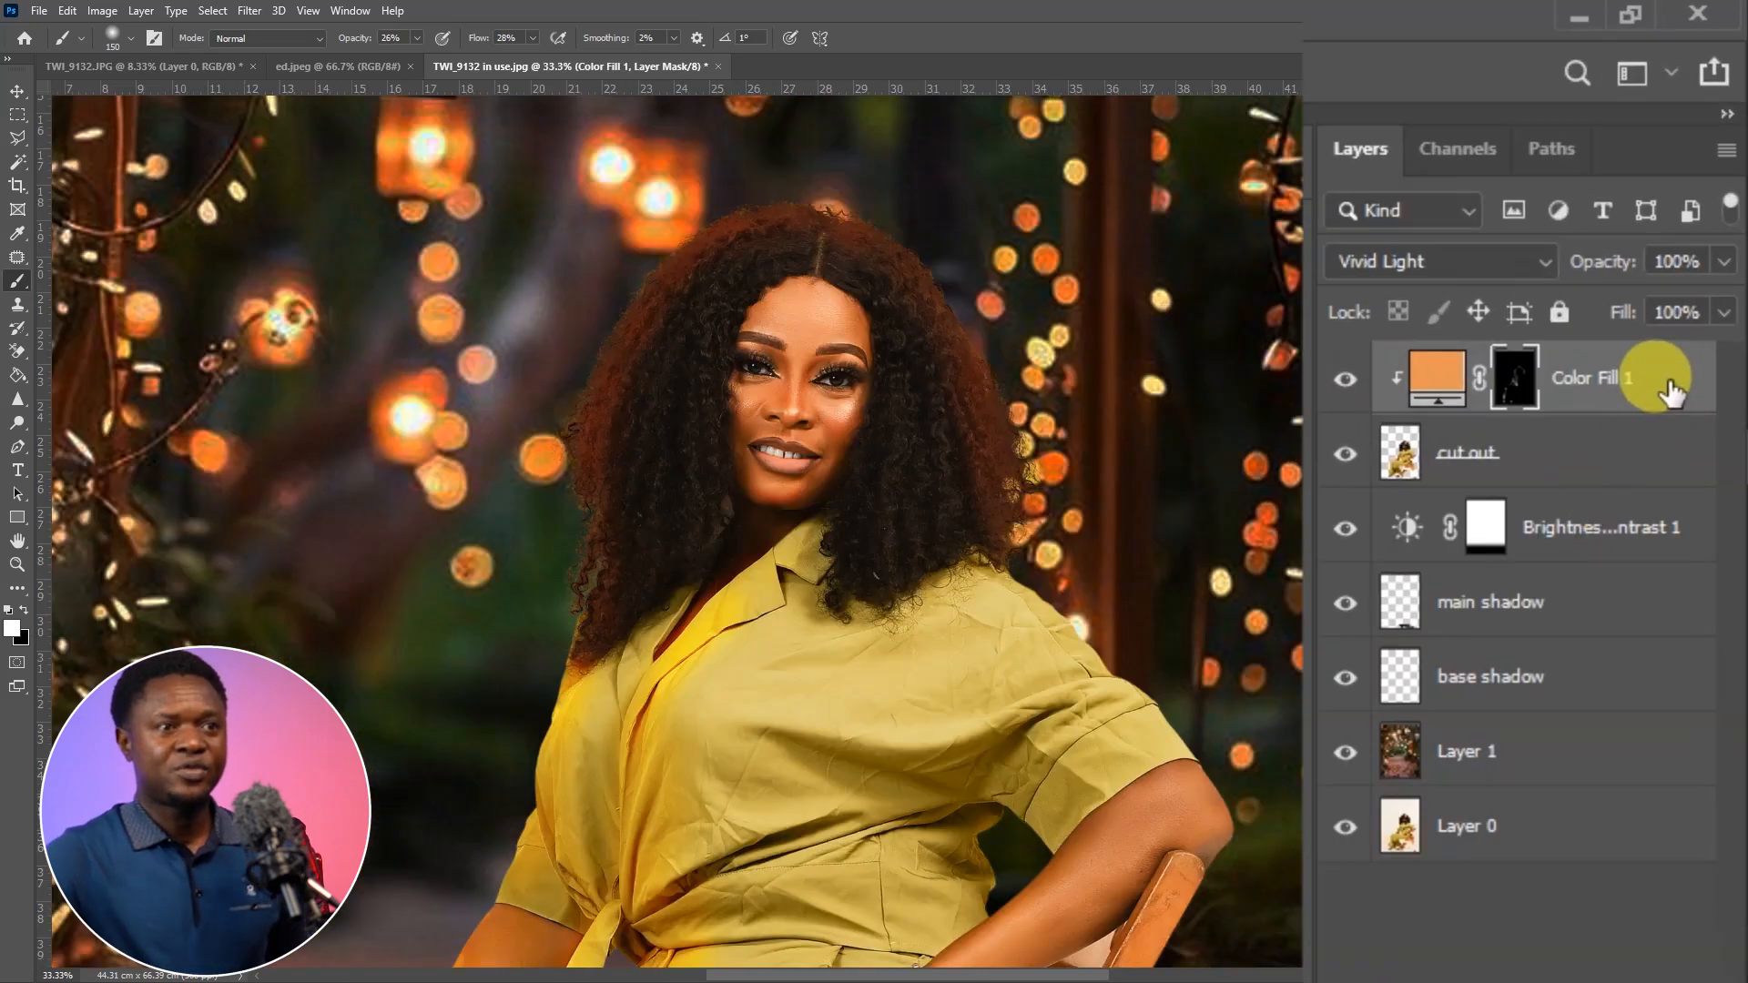
pyautogui.doubleClick(1672, 390)
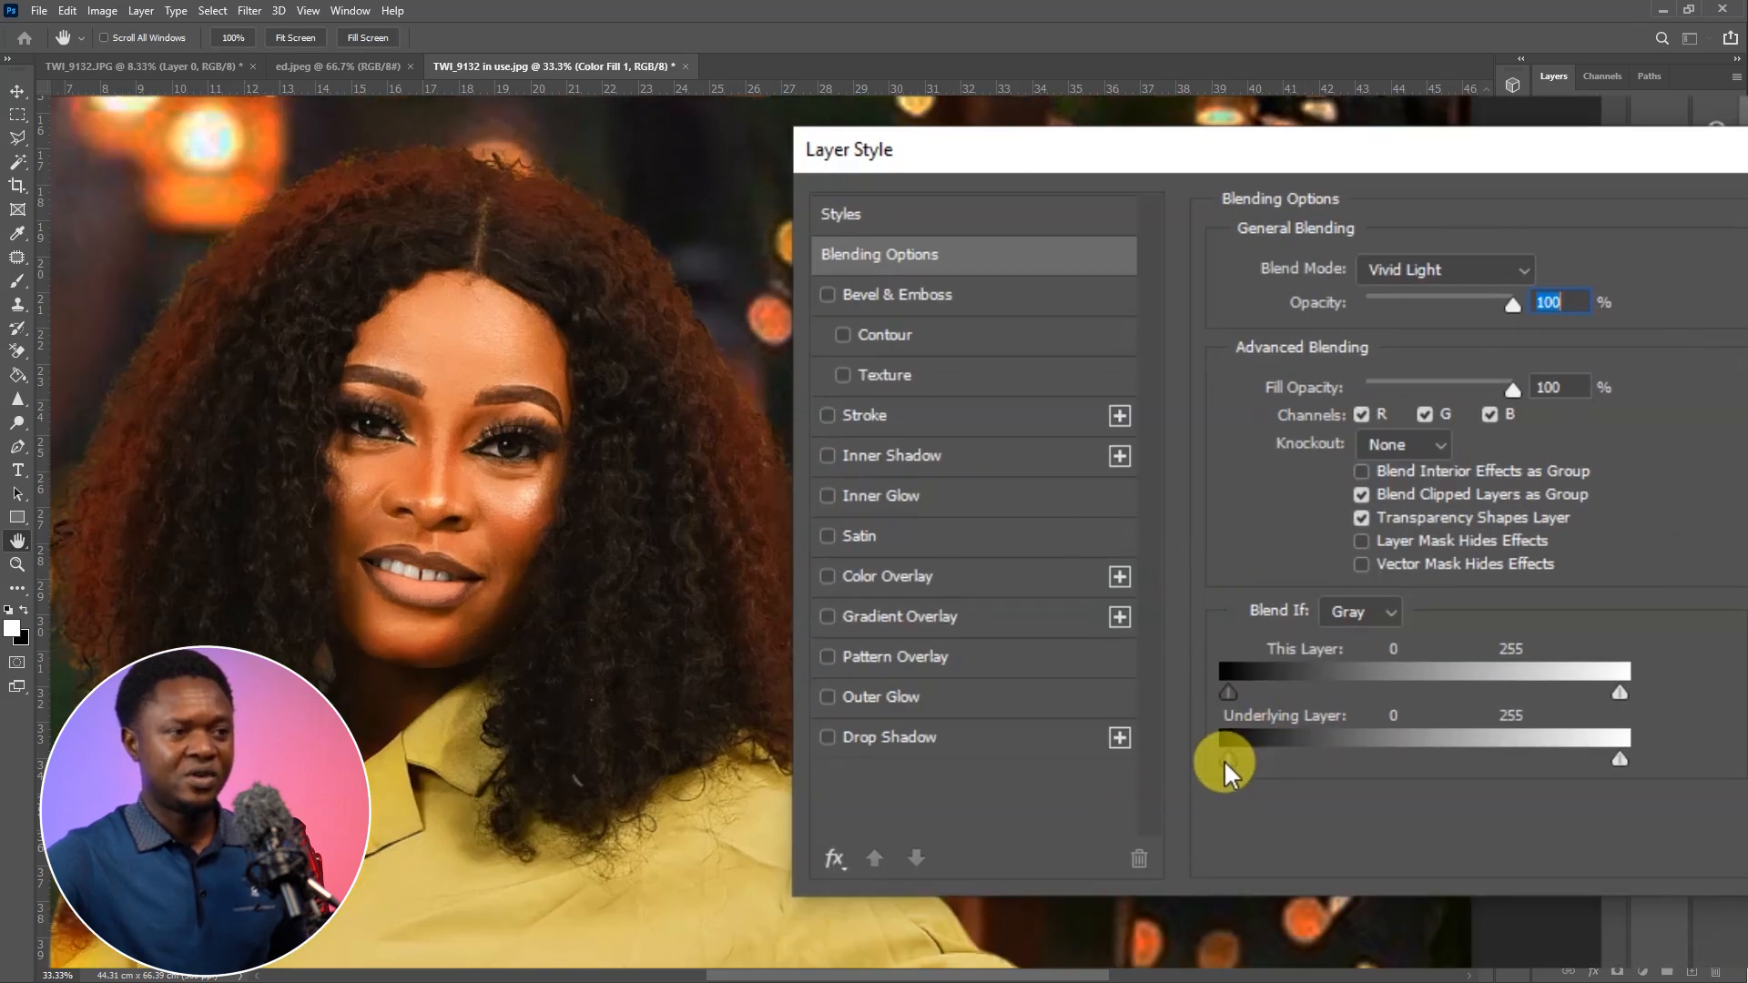
pyautogui.moveTo(1237, 759); pyautogui.dragTo(1280, 759)
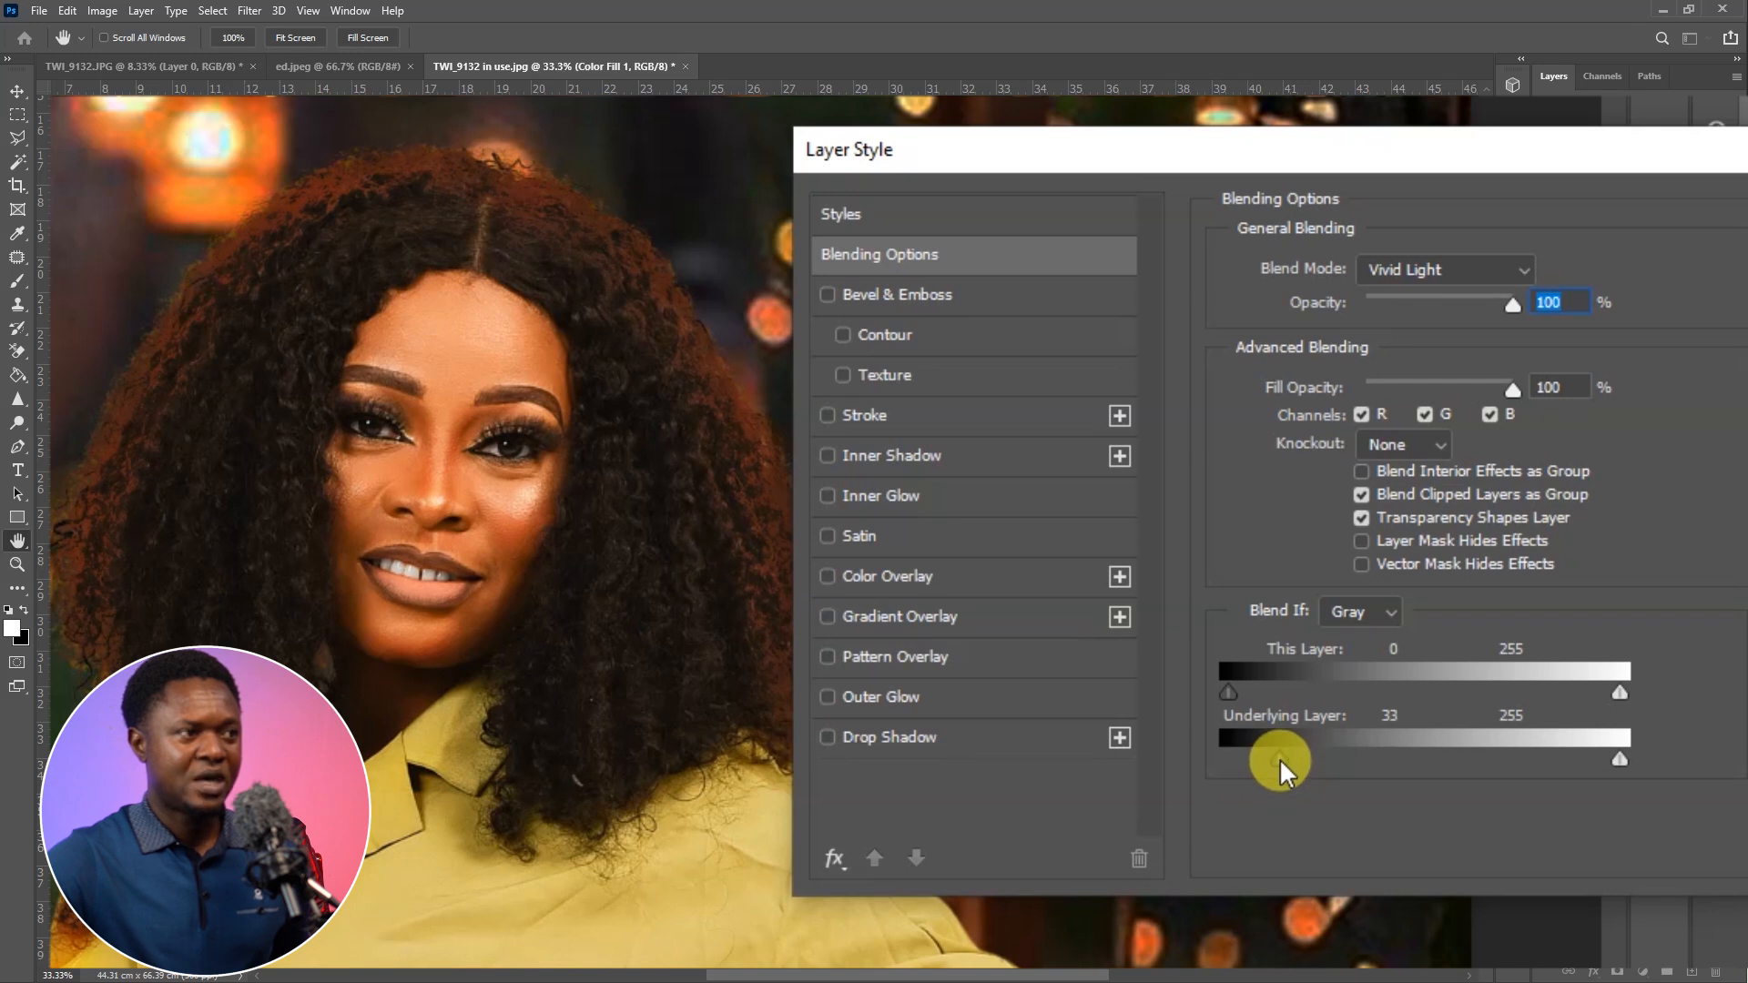
pyautogui.moveTo(1280, 757); pyautogui.dragTo(1276, 757)
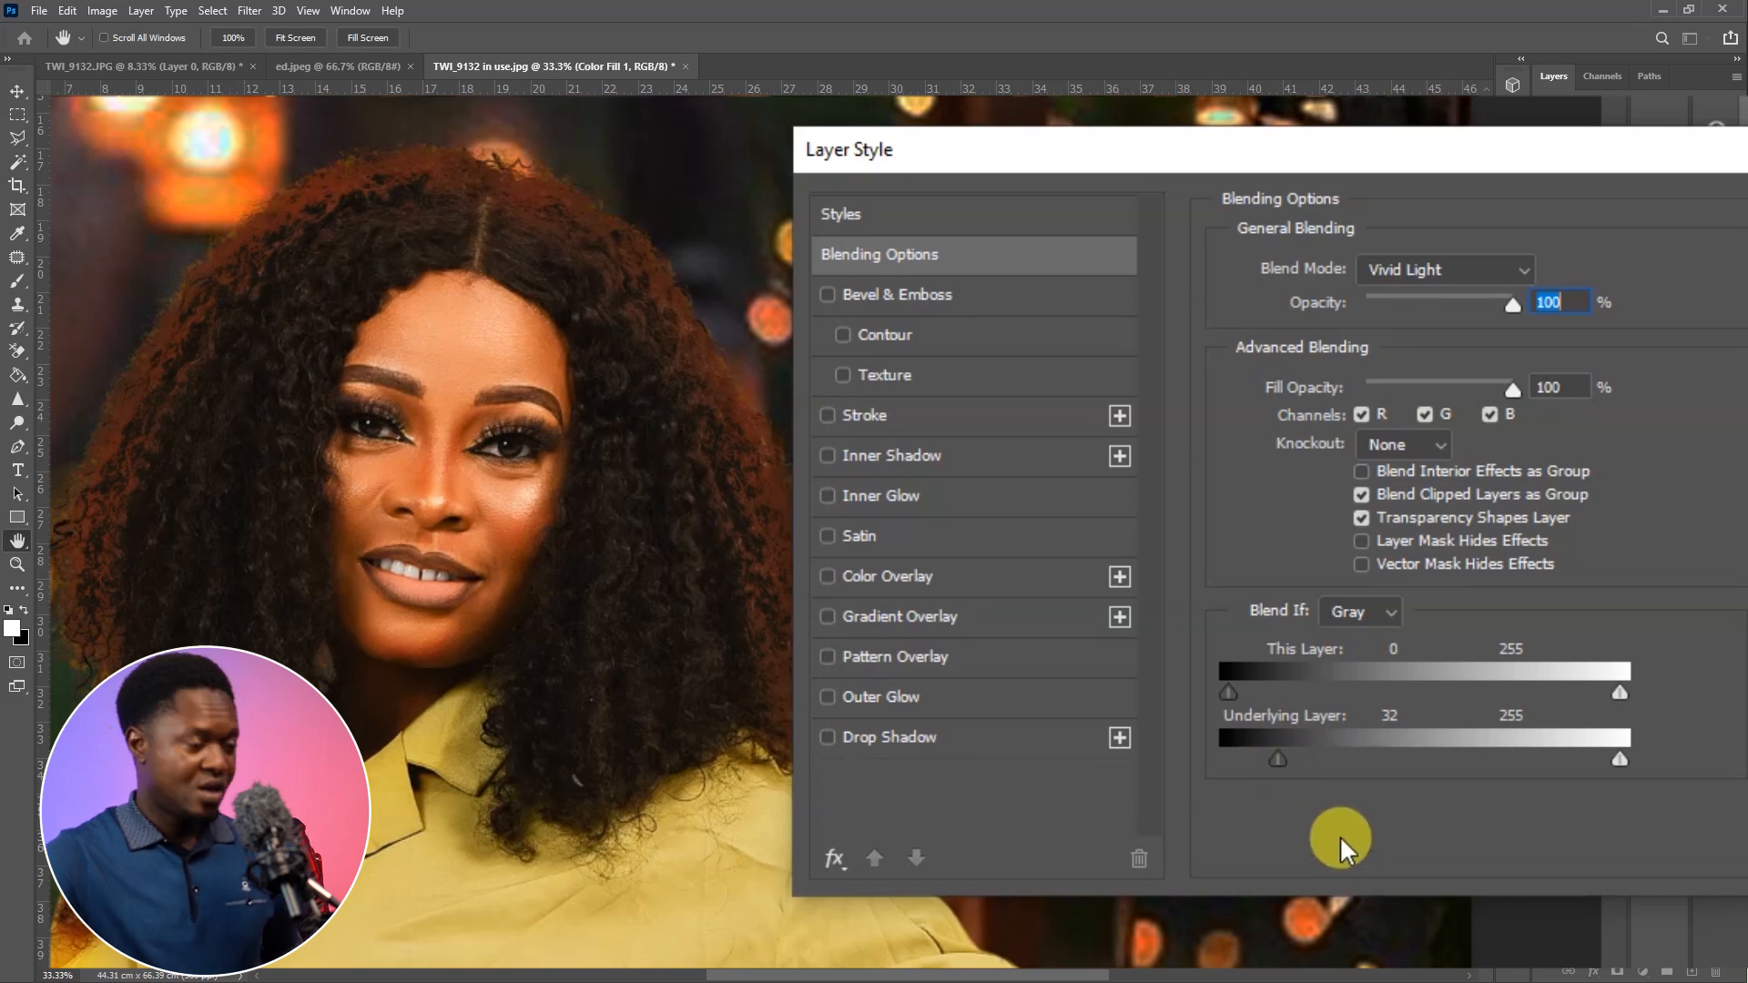
pyautogui.moveTo(1282, 757); pyautogui.dragTo(1313, 761)
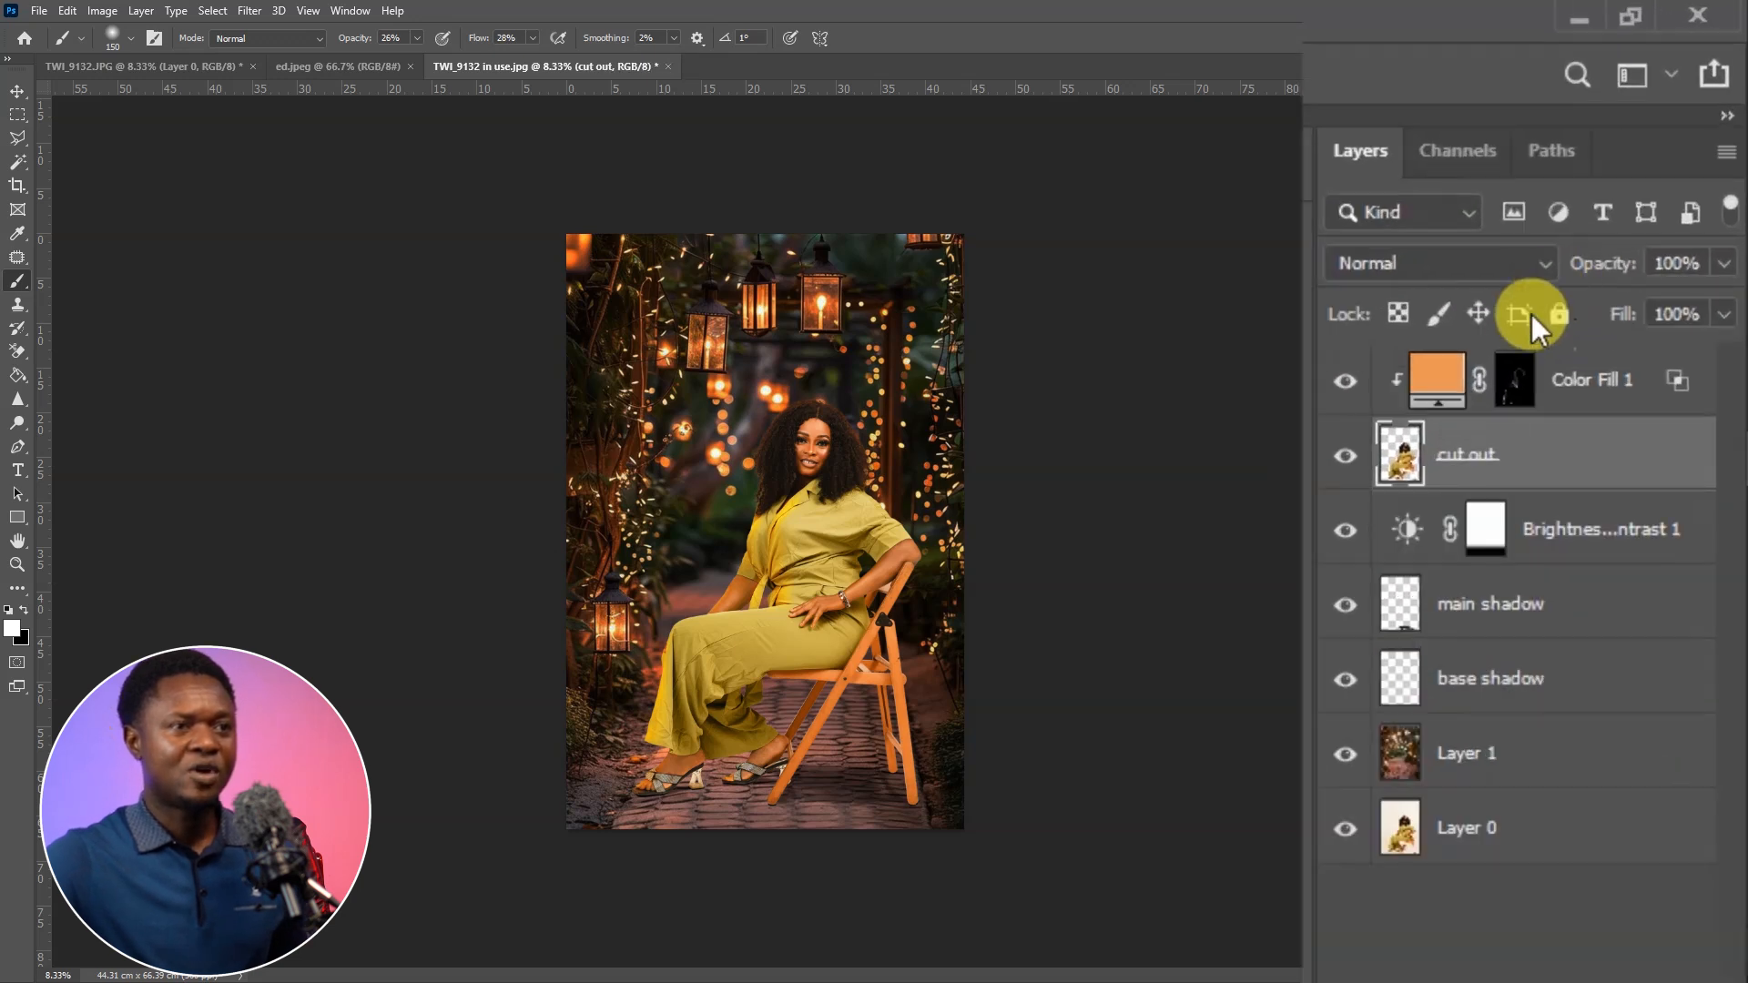
# Add a Curves adjustment above the cut out layer and brighten it by raising the curve to input 152, output 241
pyautogui.click(1538, 956)
pyautogui.click(1539, 505)
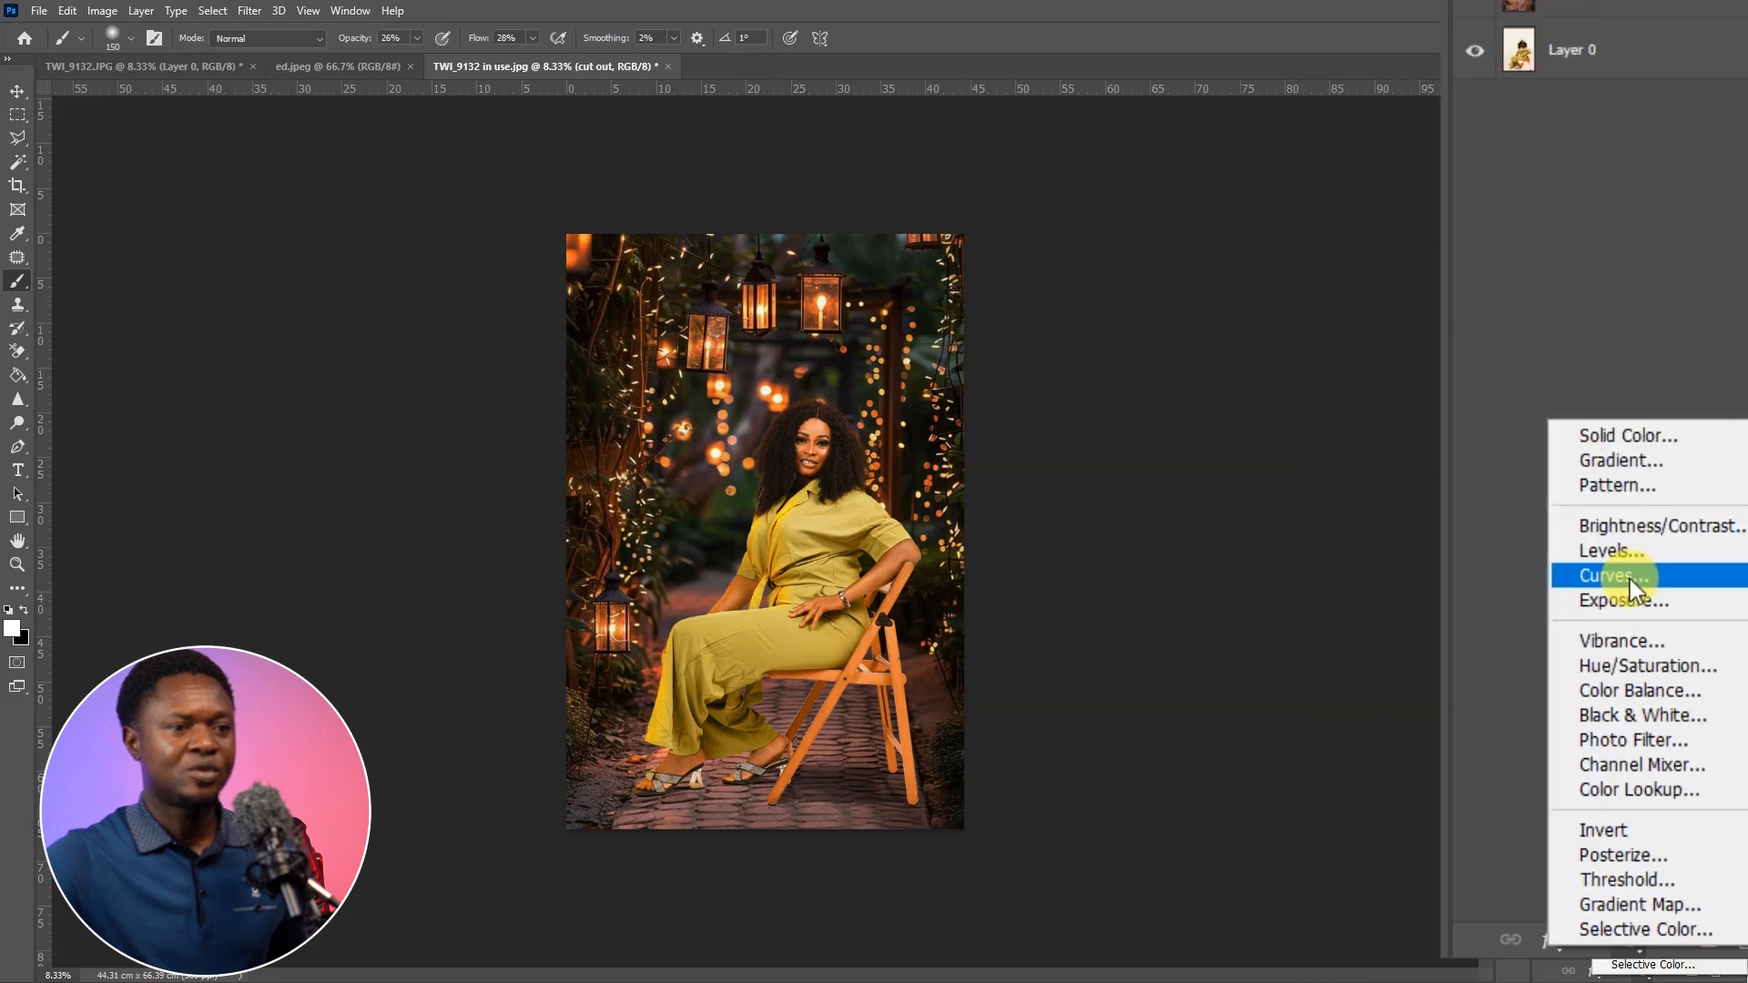
pyautogui.moveTo(1597, 504); pyautogui.dragTo(1537, 433)
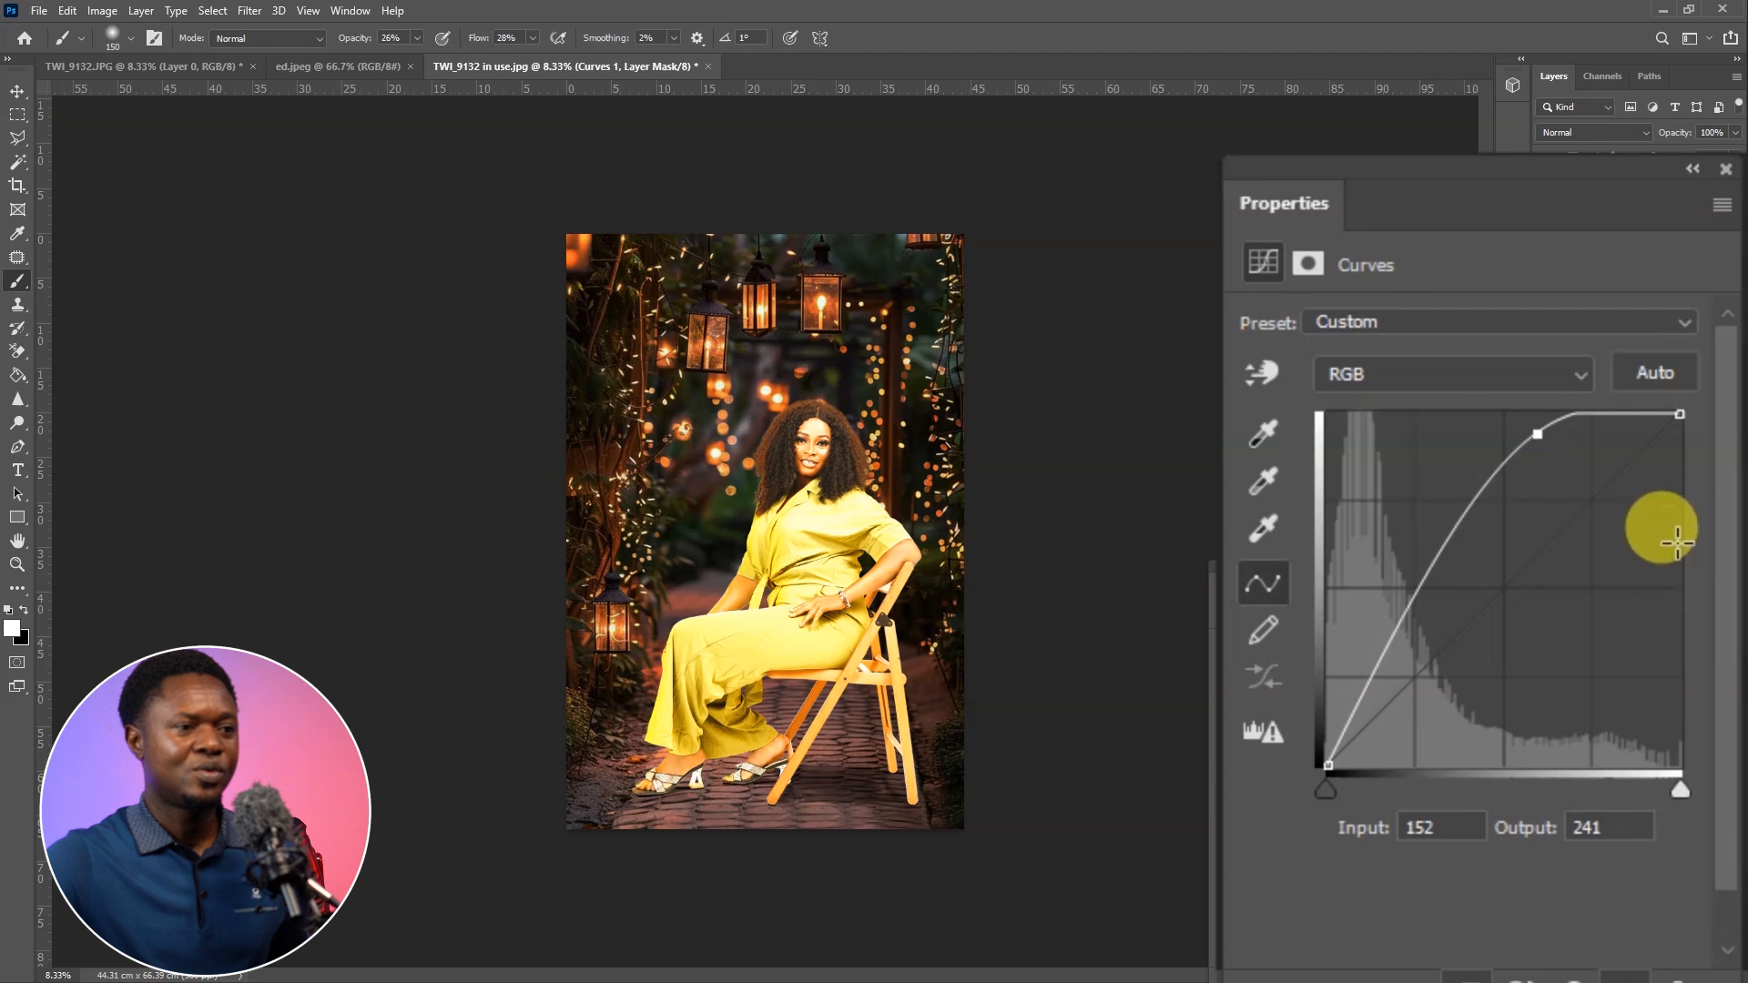
pyautogui.click(1462, 566)
# Set the Curves 1 layer's Underlying Layer Blend If black point to a split of 37 / 66
pyautogui.hotkey('ctrl', '+')
pyautogui.hotkey('ctrl', '+')
pyautogui.hotkey('ctrl', '+')
pyautogui.hotkey('ctrl', '+')
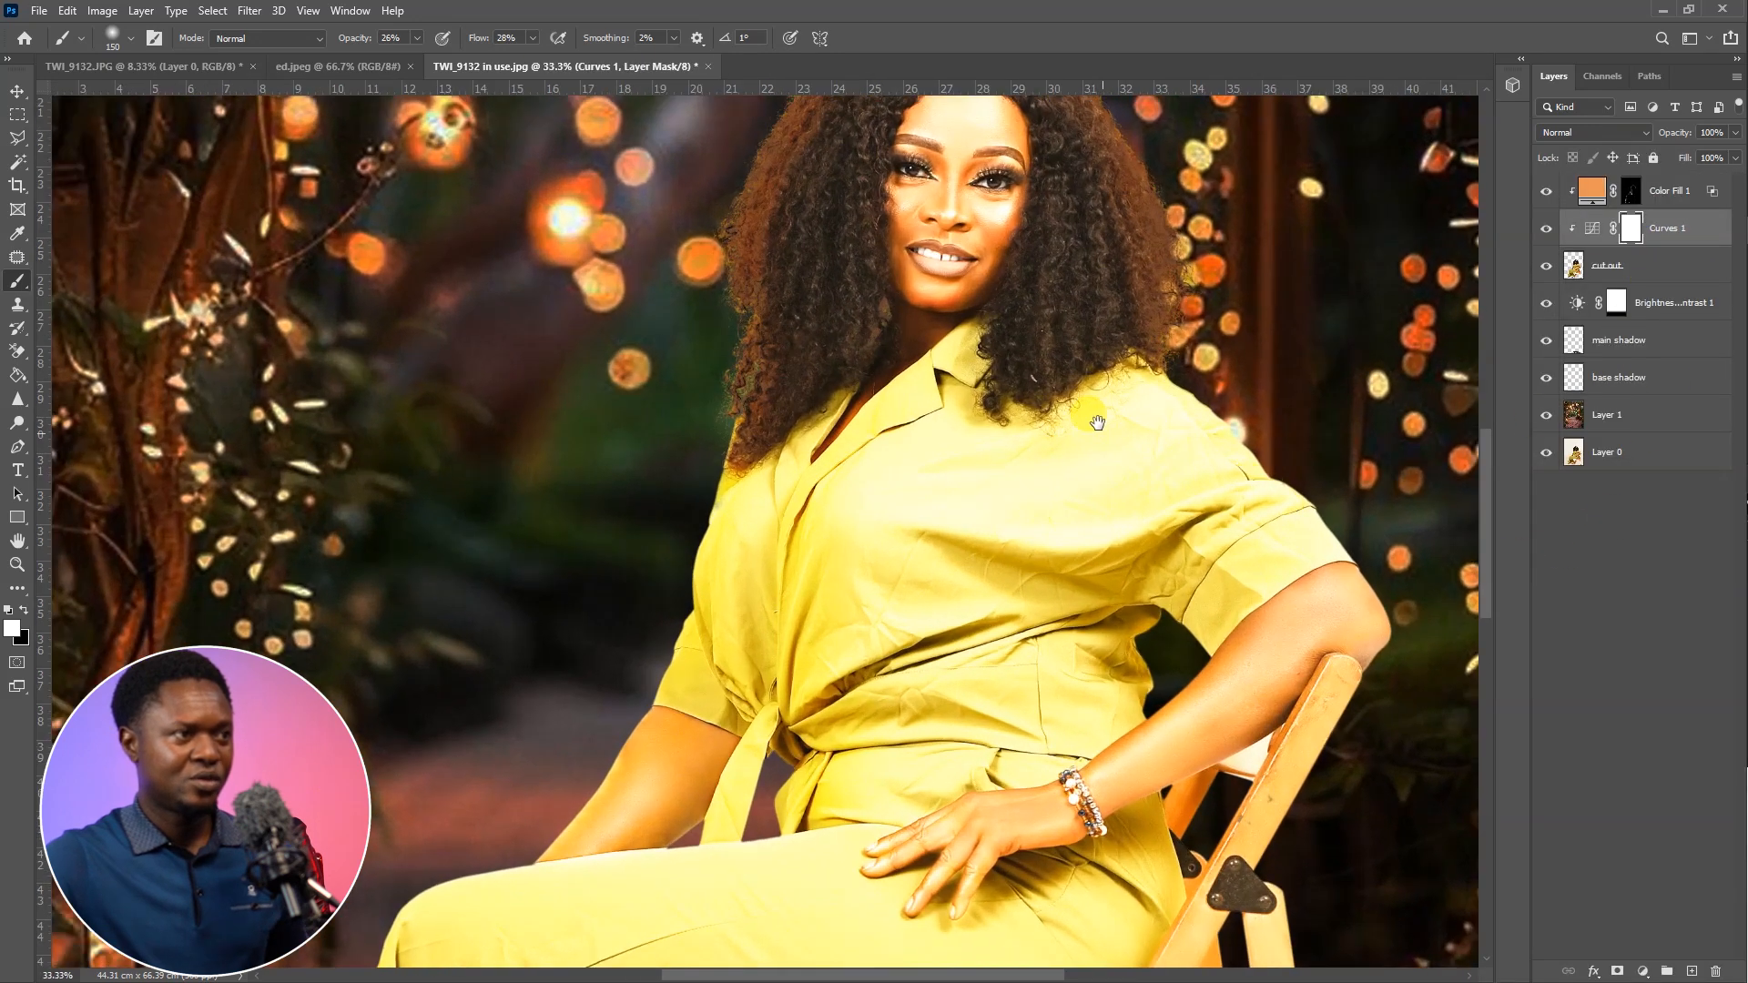
pyautogui.moveTo(1097, 422); pyautogui.dragTo(1092, 665)
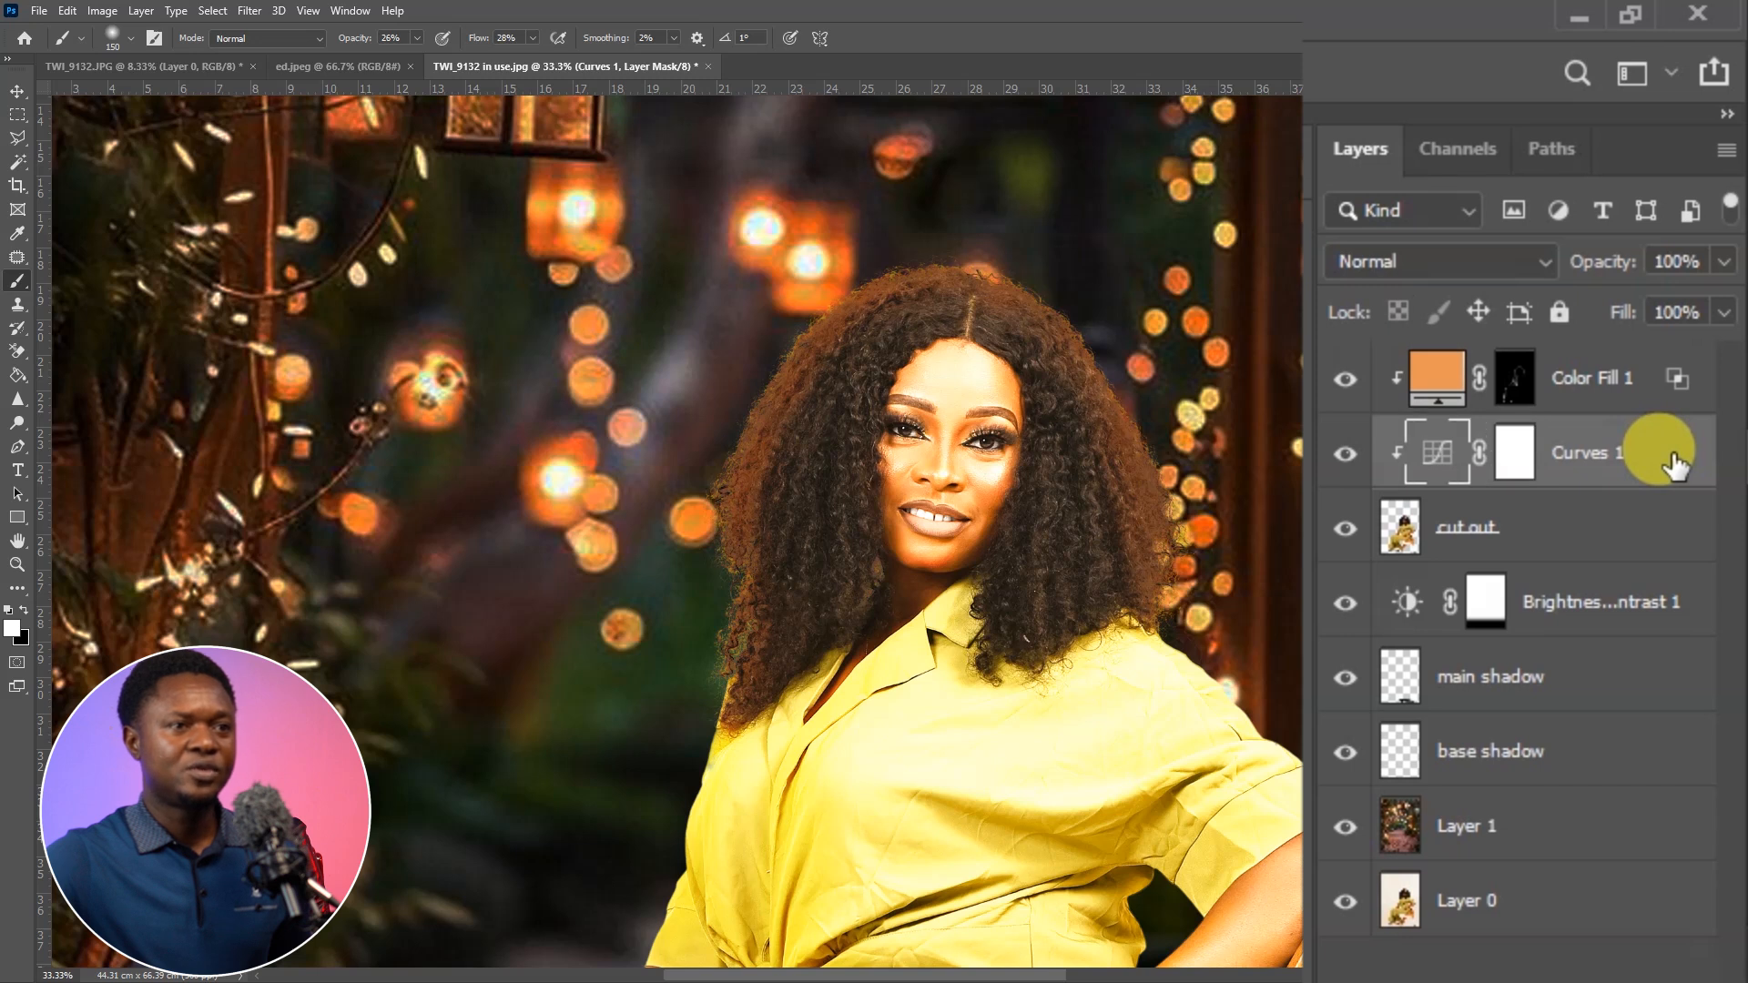
pyautogui.doubleClick(1675, 466)
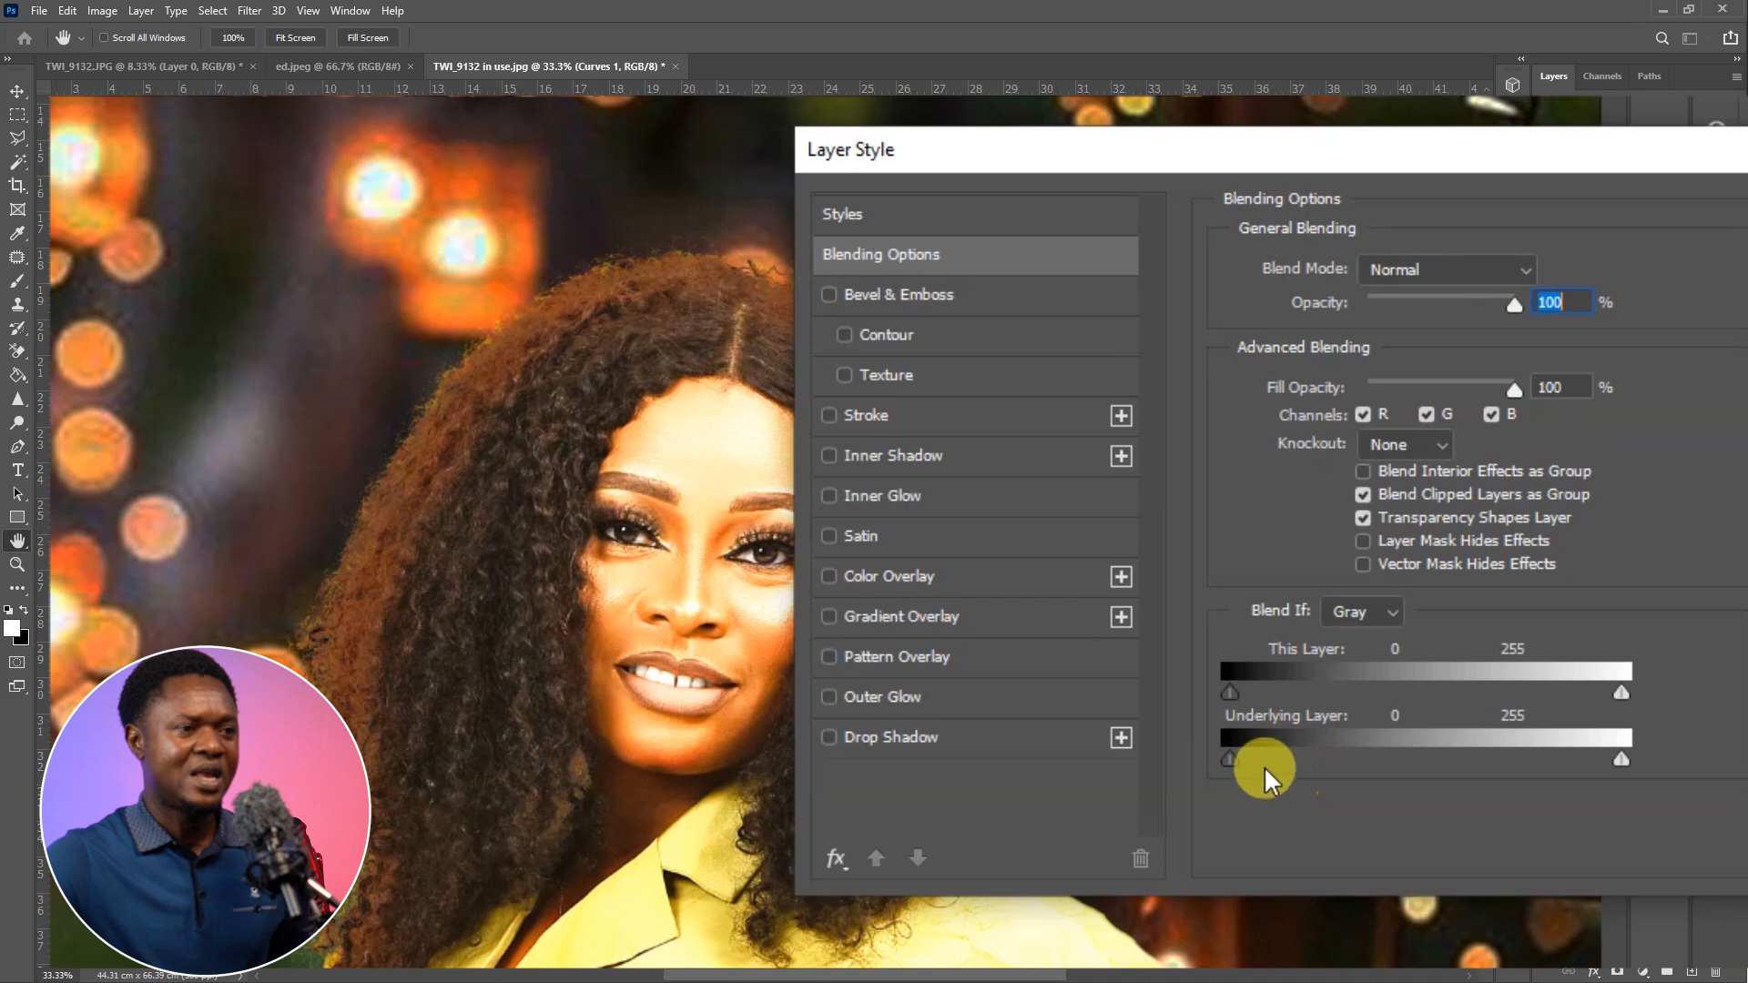
pyautogui.moveTo(1232, 758); pyautogui.dragTo(1292, 765)
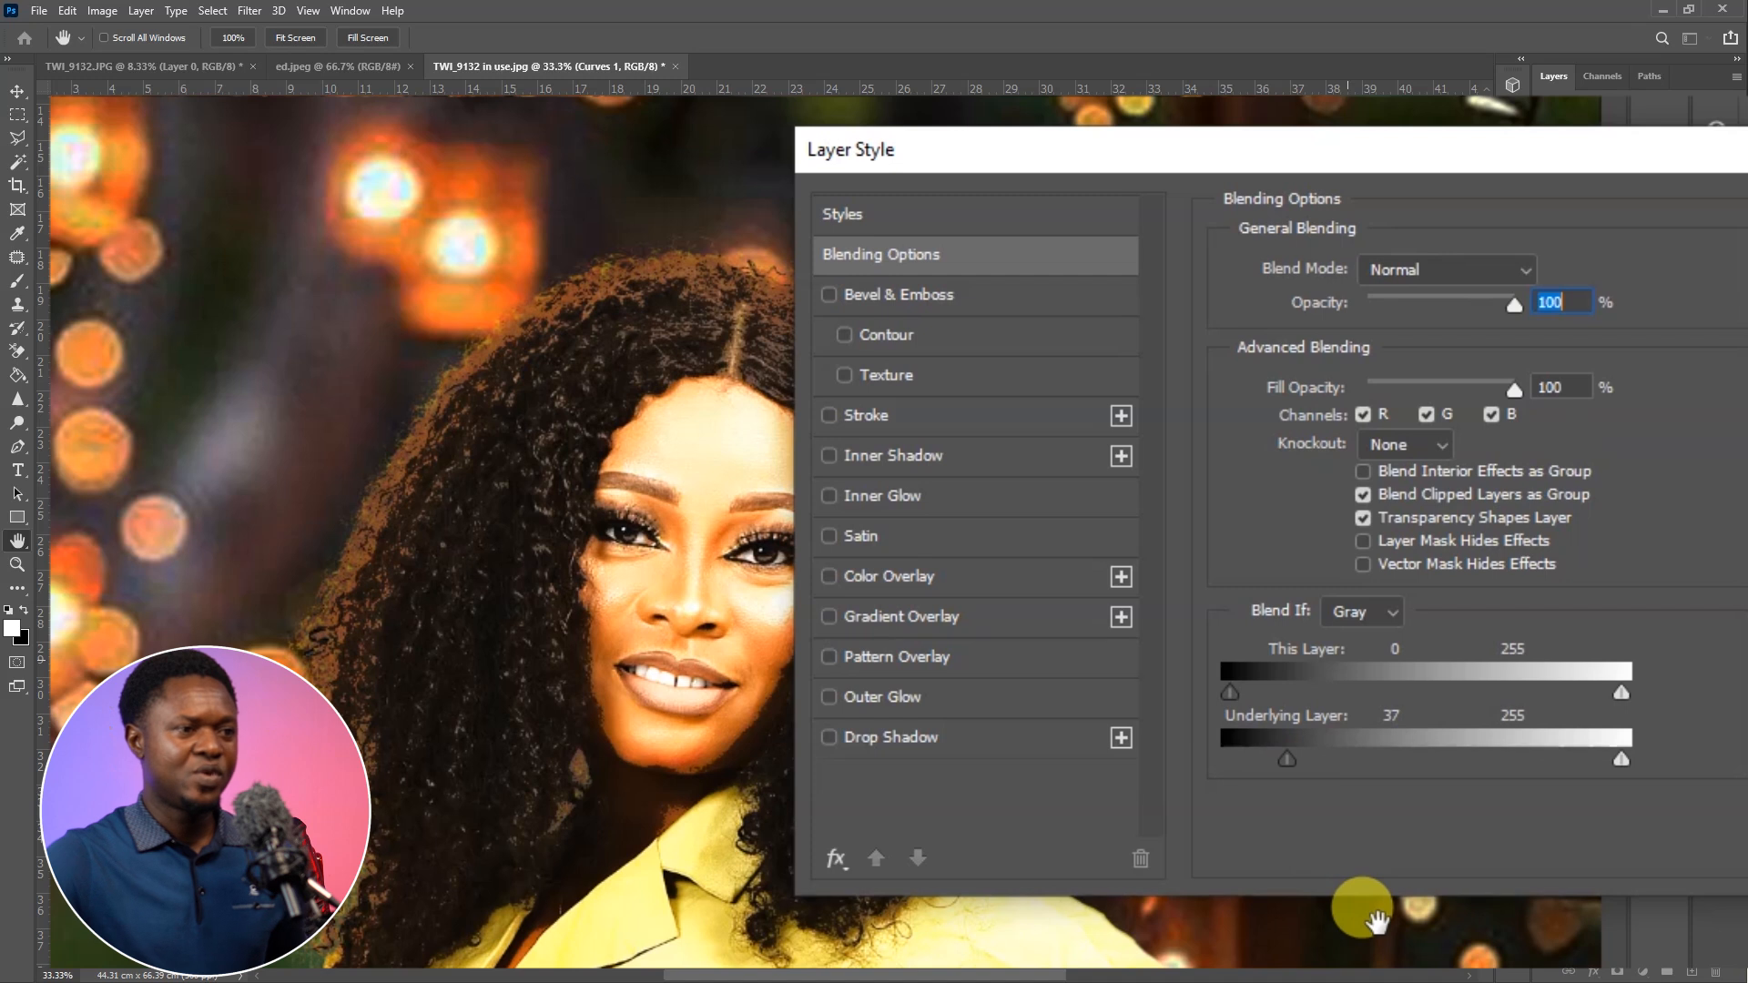
pyautogui.press('alt')
pyautogui.moveTo(1291, 757); pyautogui.dragTo(1306, 772)
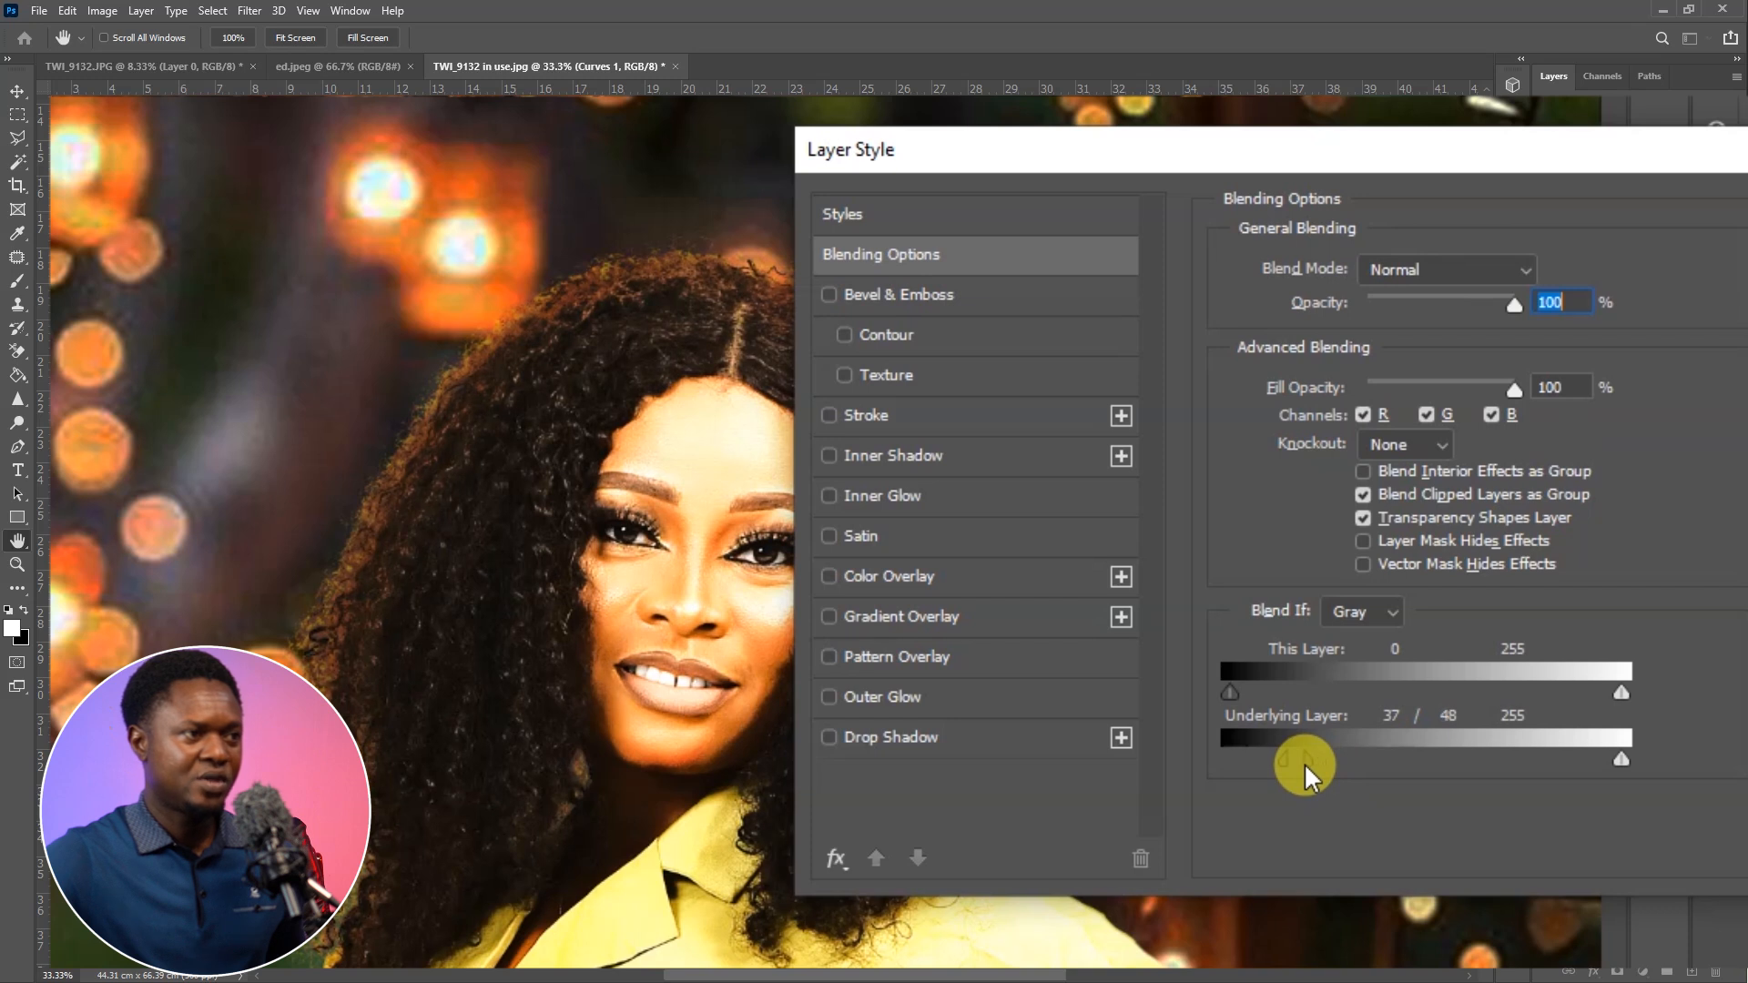
pyautogui.moveTo(1307, 772); pyautogui.dragTo(1329, 776)
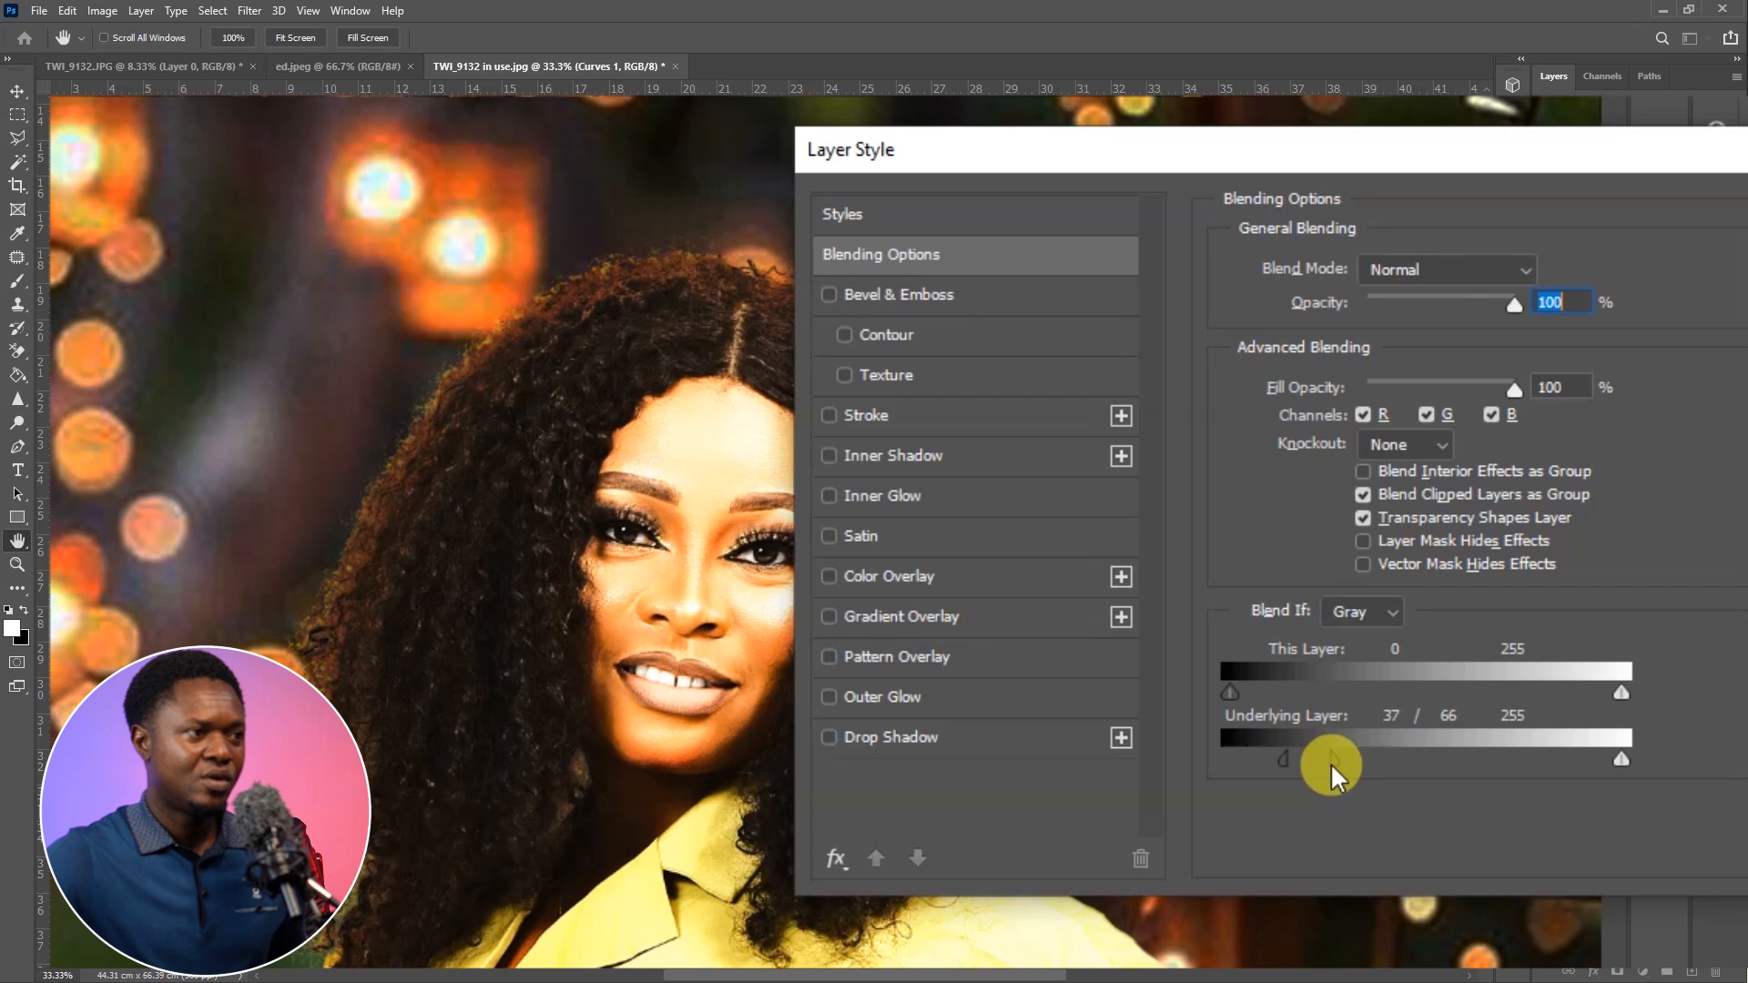
pyautogui.press('Return')
# Invert the Curves 1 layer mask to black and reset the painting colours to their defaults
pyautogui.click(1628, 227)
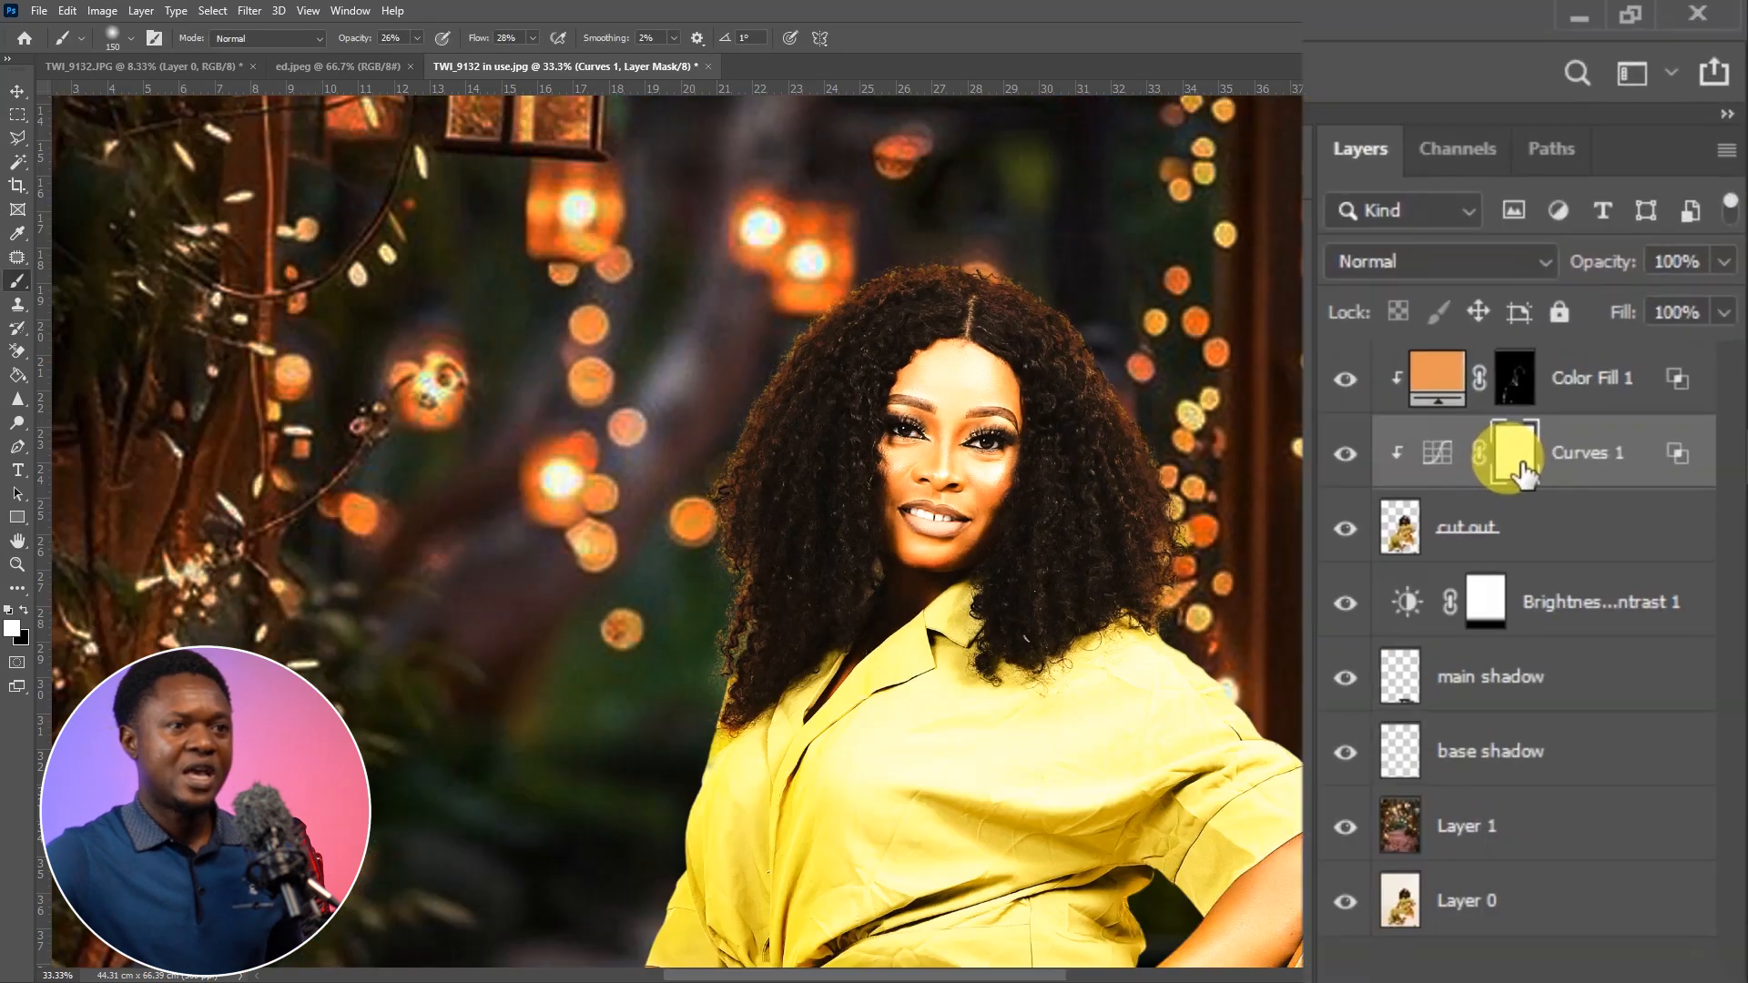
pyautogui.hotkey('ctrl', 'i')
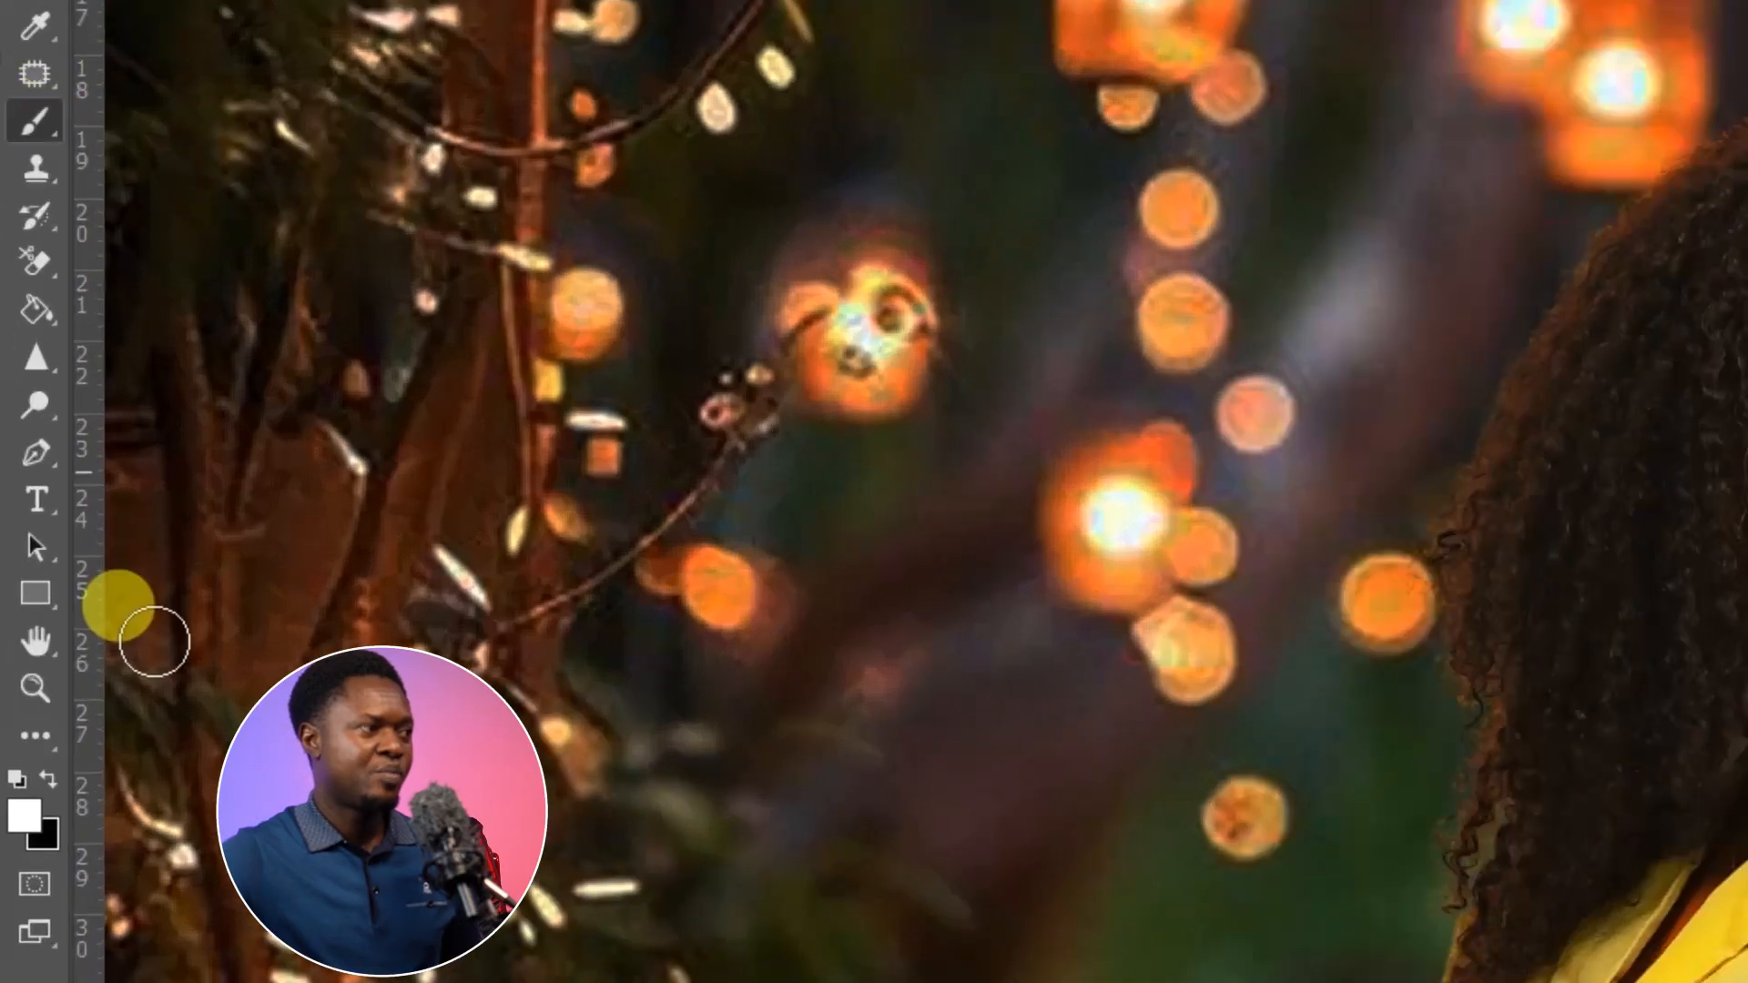
pyautogui.press('d')
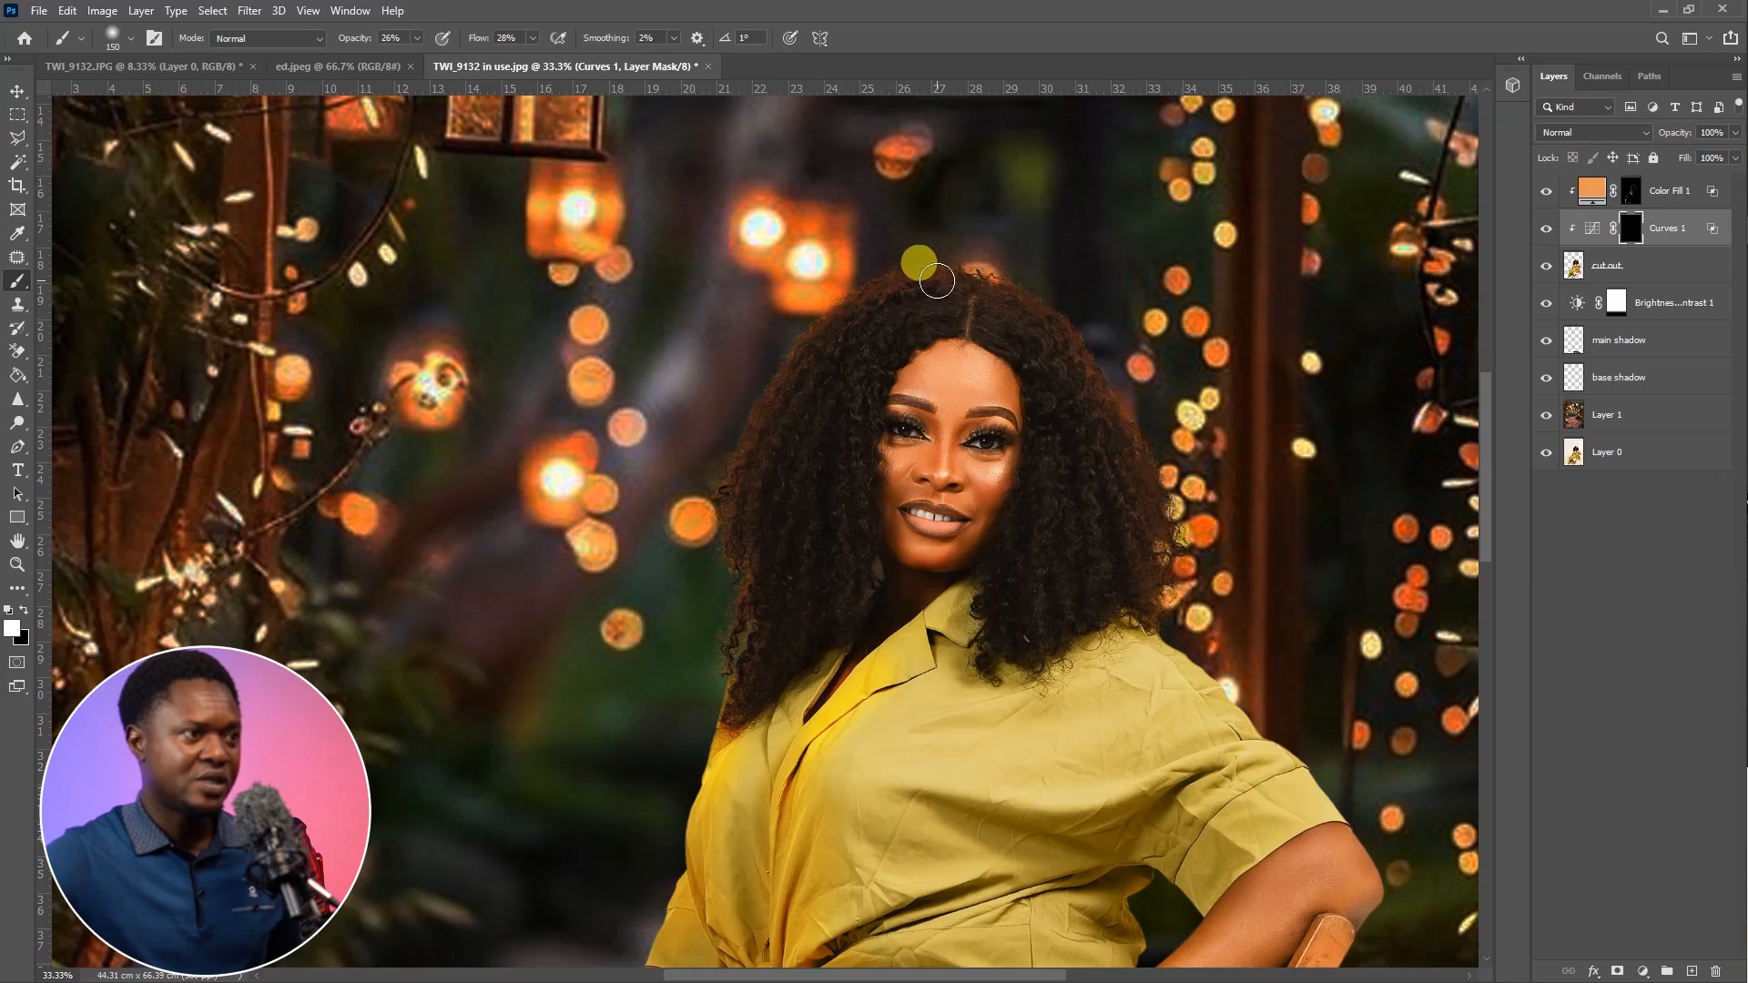
# Paint the Curves brightening along the outer edges of the hair with white at 90% opacity and 83% flow
pyautogui.hotkey('ctrl', '+')
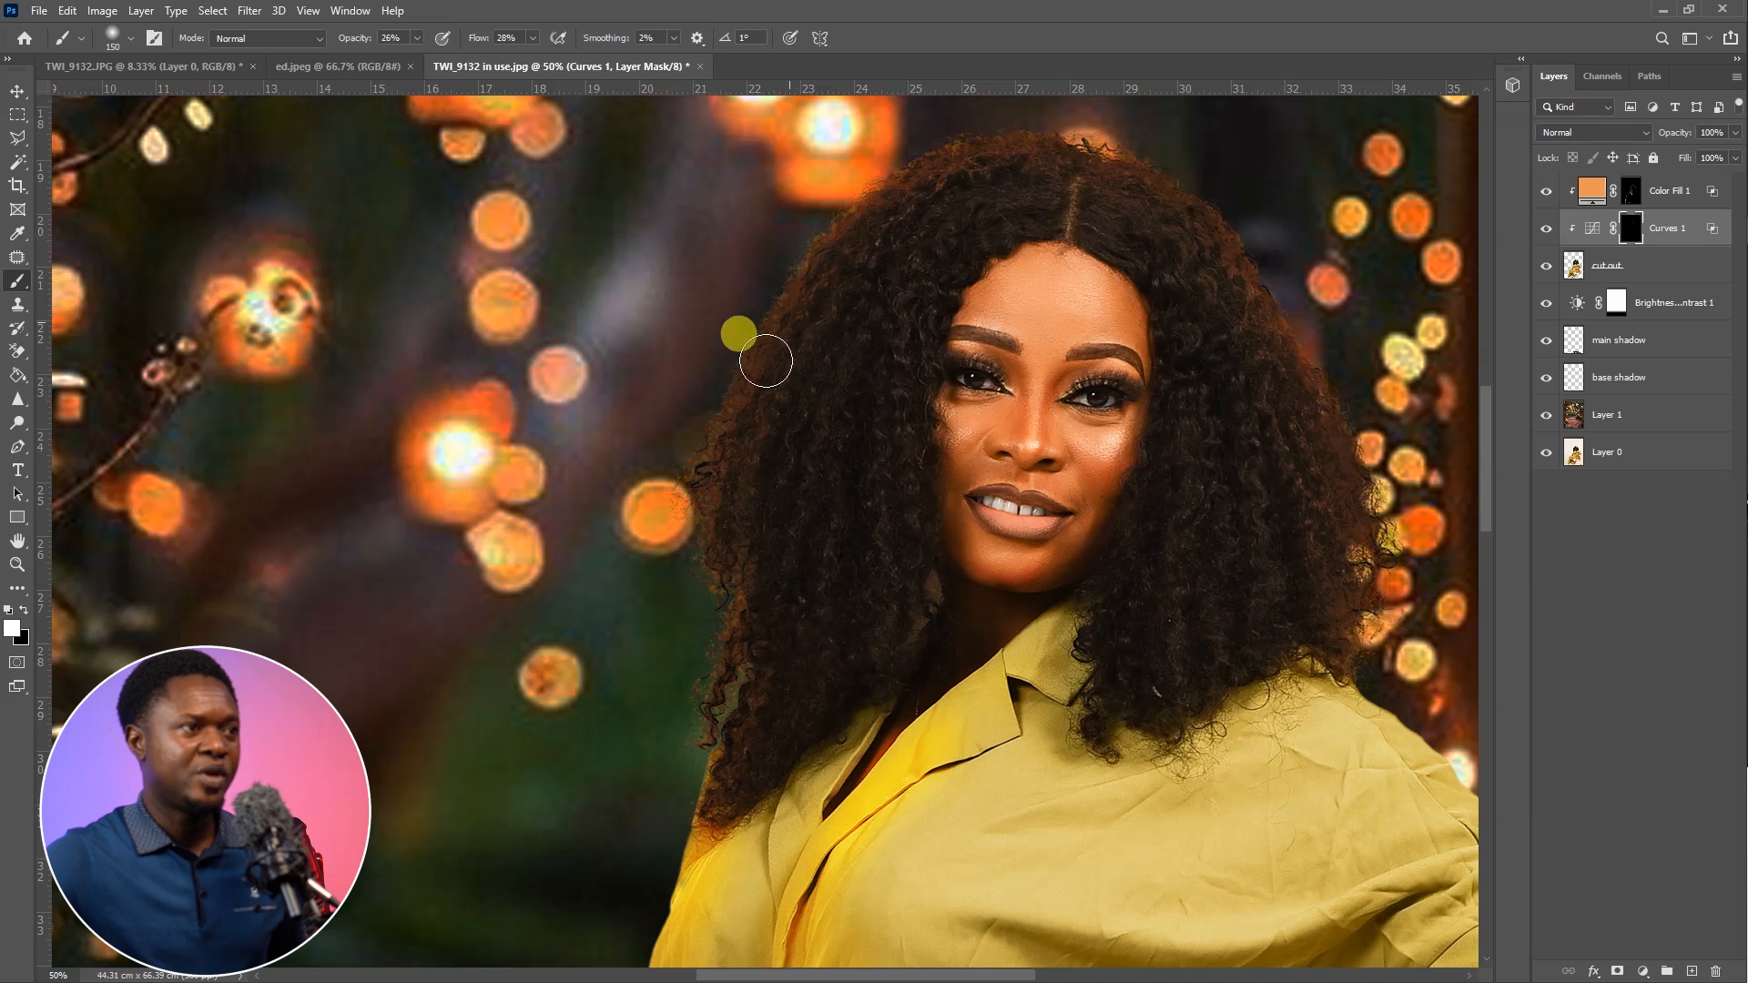
pyautogui.click(416, 38)
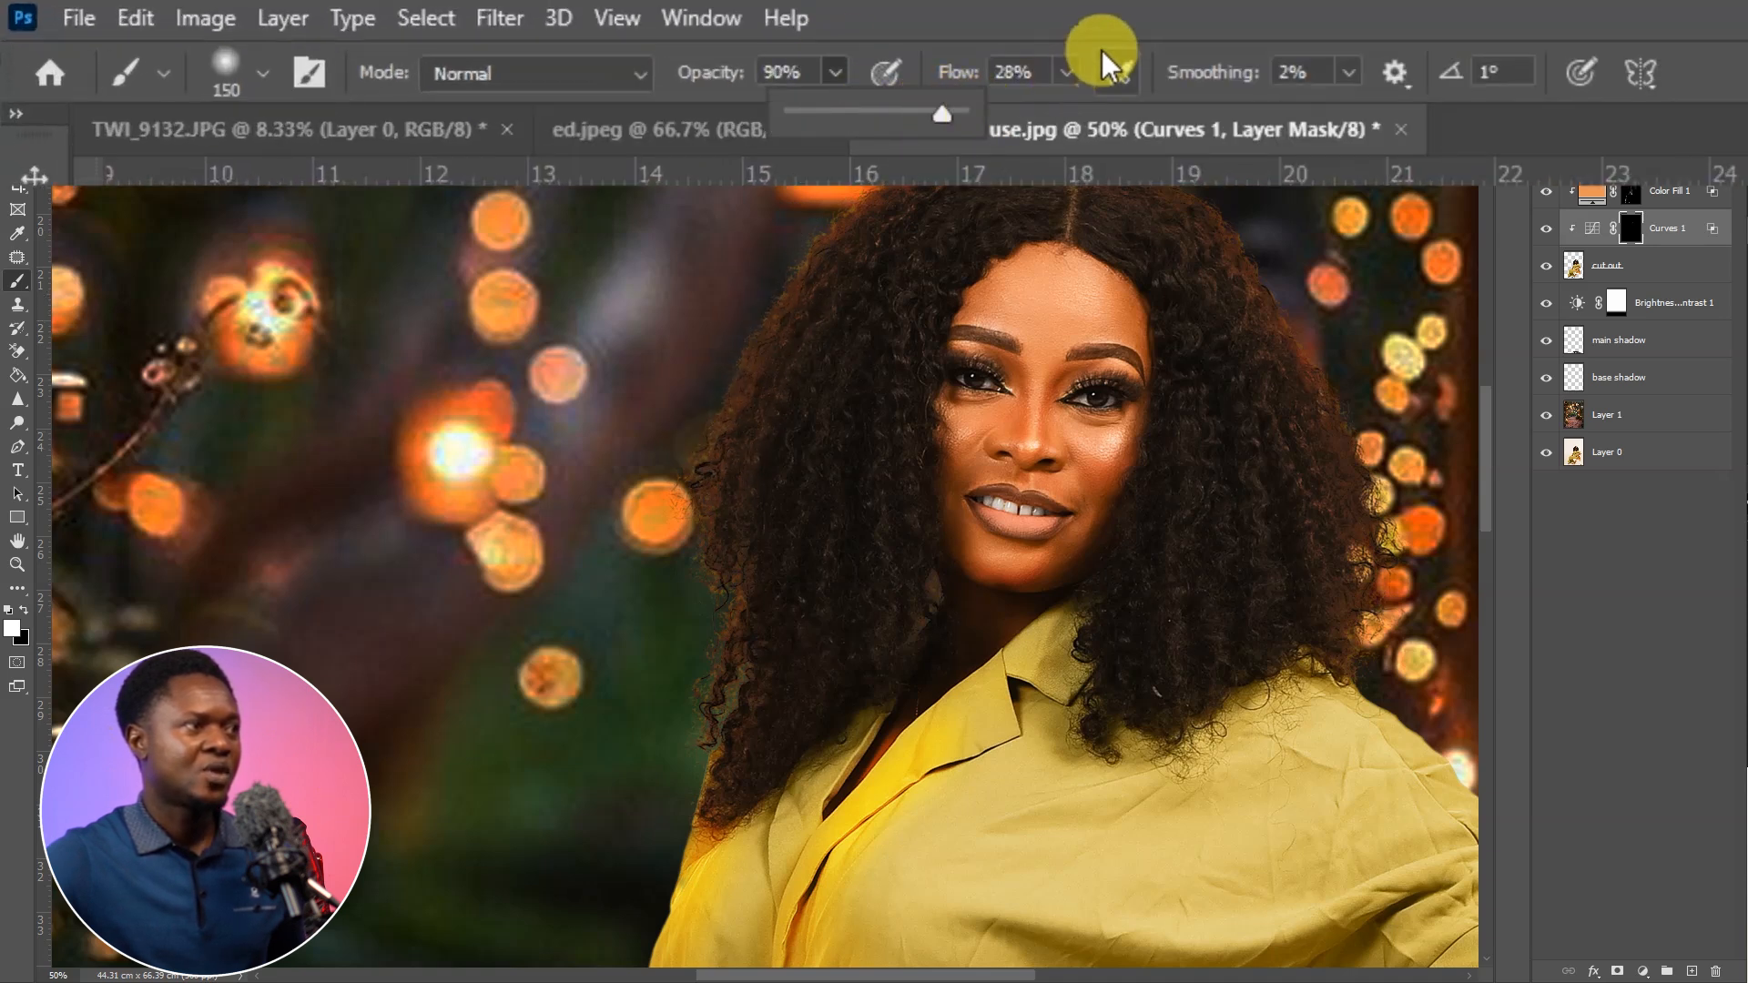
pyautogui.click(1067, 72)
pyautogui.click(874, 218)
pyautogui.moveTo(769, 352)
pyautogui.mouseDown()
pyautogui.moveTo(780, 386)
pyautogui.moveTo(718, 495)
pyautogui.moveTo(704, 627)
pyautogui.moveTo(909, 183)
pyautogui.moveTo(820, 288)
pyautogui.moveTo(987, 140)
pyautogui.moveTo(1233, 234)
pyautogui.moveTo(1402, 550)
pyautogui.moveTo(1371, 655)
pyautogui.mouseUp()
pyautogui.moveTo(638, 728)
pyautogui.mouseDown()
pyautogui.moveTo(683, 715)
pyautogui.moveTo(733, 622)
pyautogui.moveTo(698, 572)
pyautogui.moveTo(690, 422)
pyautogui.moveTo(847, 218)
pyautogui.moveTo(964, 137)
pyautogui.moveTo(1159, 148)
pyautogui.moveTo(1260, 261)
pyautogui.moveTo(1385, 539)
pyautogui.moveTo(712, 432)
pyautogui.mouseUp()
# Examine the brightened hair edges against the lantern background, up close and across the whole image
pyautogui.hotkey('ctrl', '-')
pyautogui.hotkey('ctrl', '-')
pyautogui.hotkey('ctrl', '-')
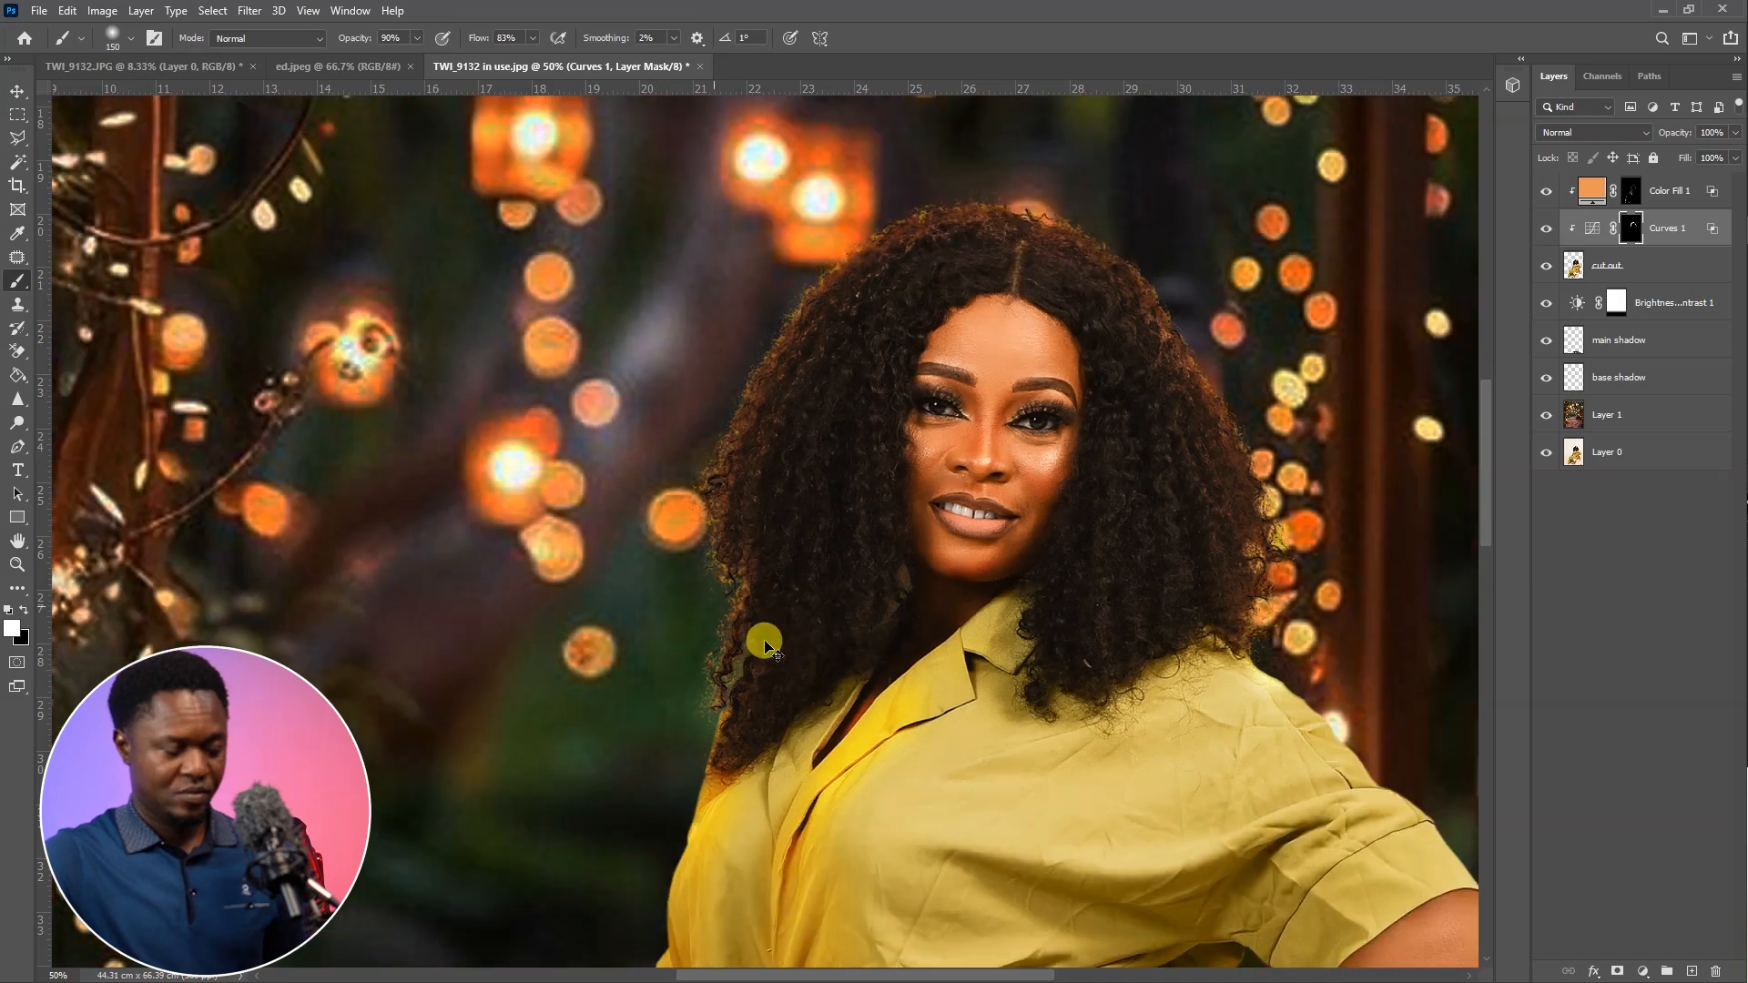
pyautogui.hotkey('ctrl', '+')
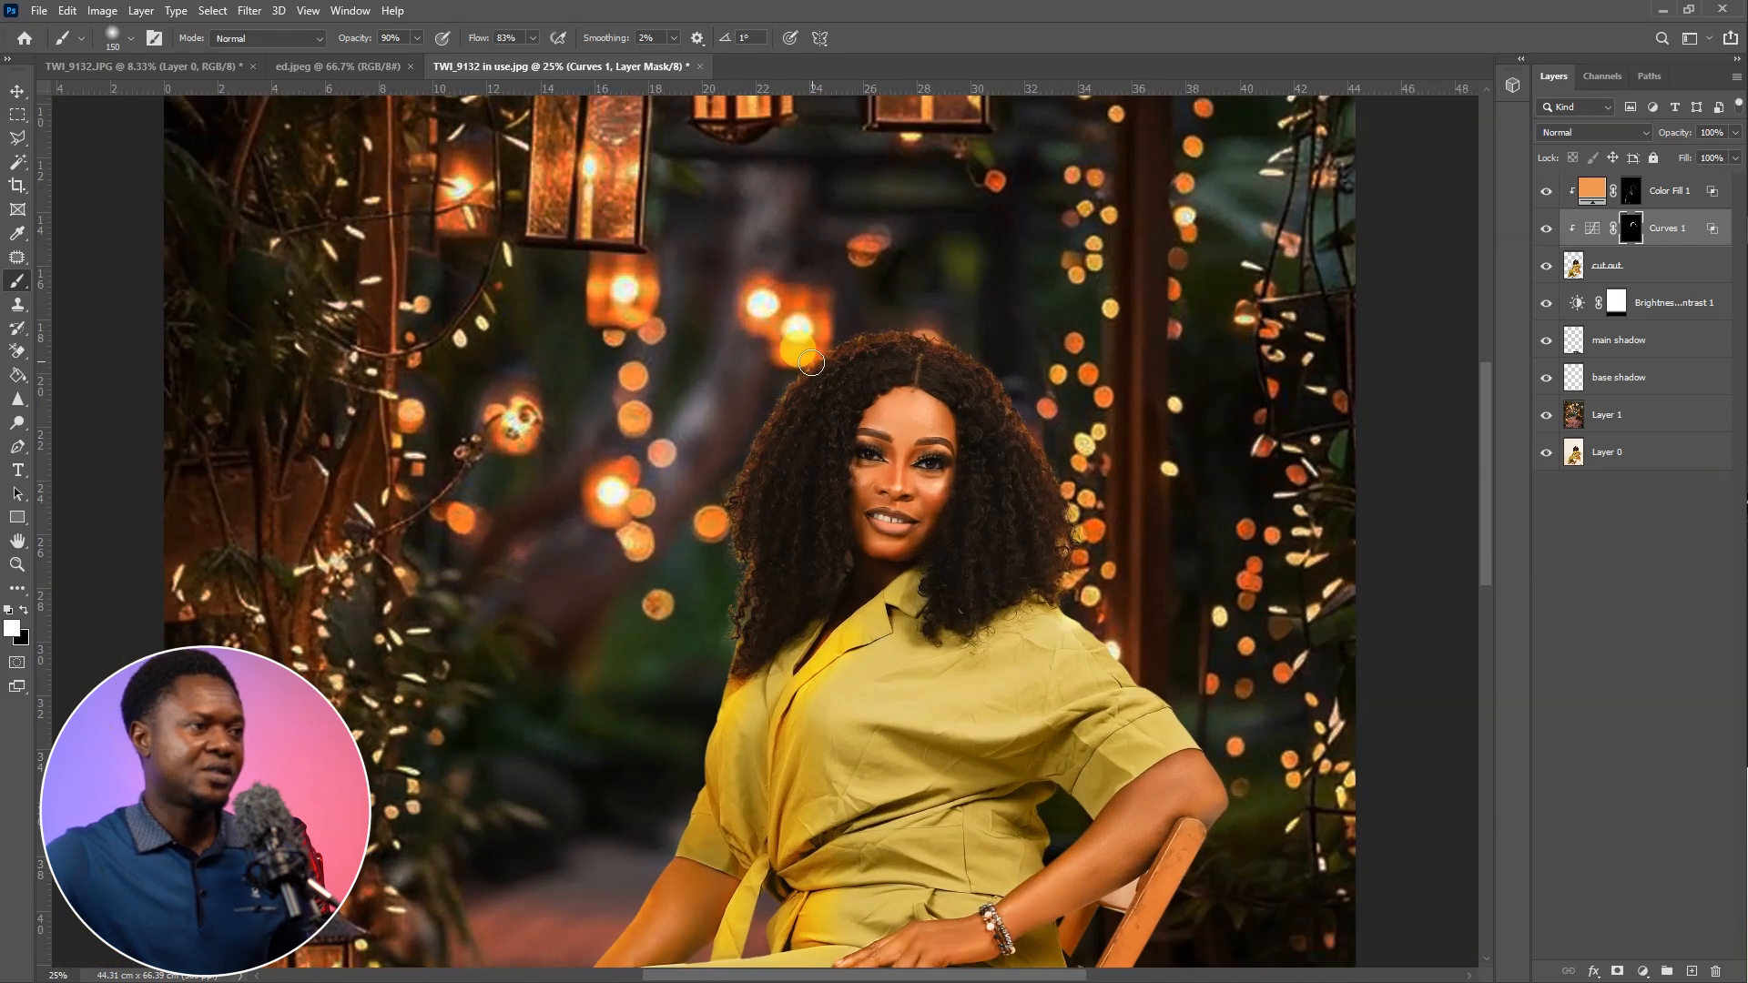
pyautogui.moveTo(853, 338)
pyautogui.mouseDown()
pyautogui.moveTo(949, 336)
pyautogui.moveTo(998, 370)
pyautogui.moveTo(1079, 562)
pyautogui.mouseUp()
pyautogui.moveTo(749, 546)
pyautogui.mouseDown()
pyautogui.moveTo(725, 557)
pyautogui.moveTo(719, 633)
pyautogui.moveTo(736, 490)
pyautogui.moveTo(770, 421)
pyautogui.moveTo(900, 349)
pyautogui.moveTo(967, 368)
pyautogui.mouseUp()
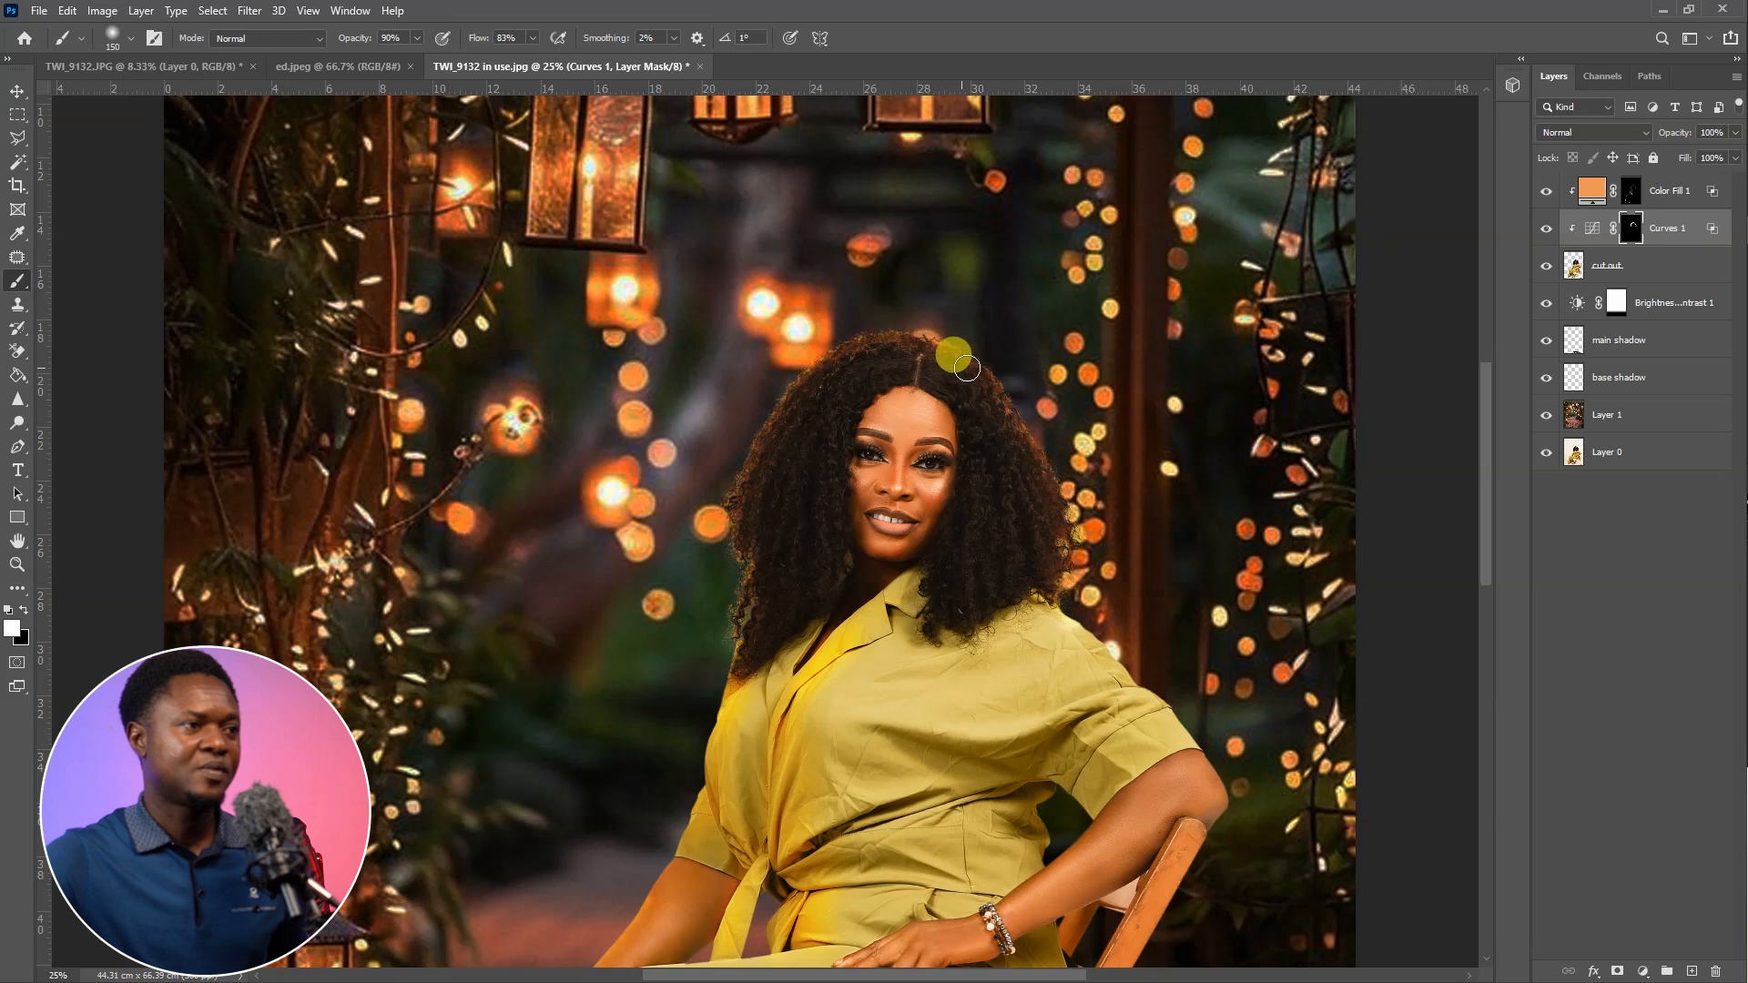
pyautogui.moveTo(1129, 637); pyautogui.dragTo(1115, 423)
pyautogui.hotkey('ctrl', '0')
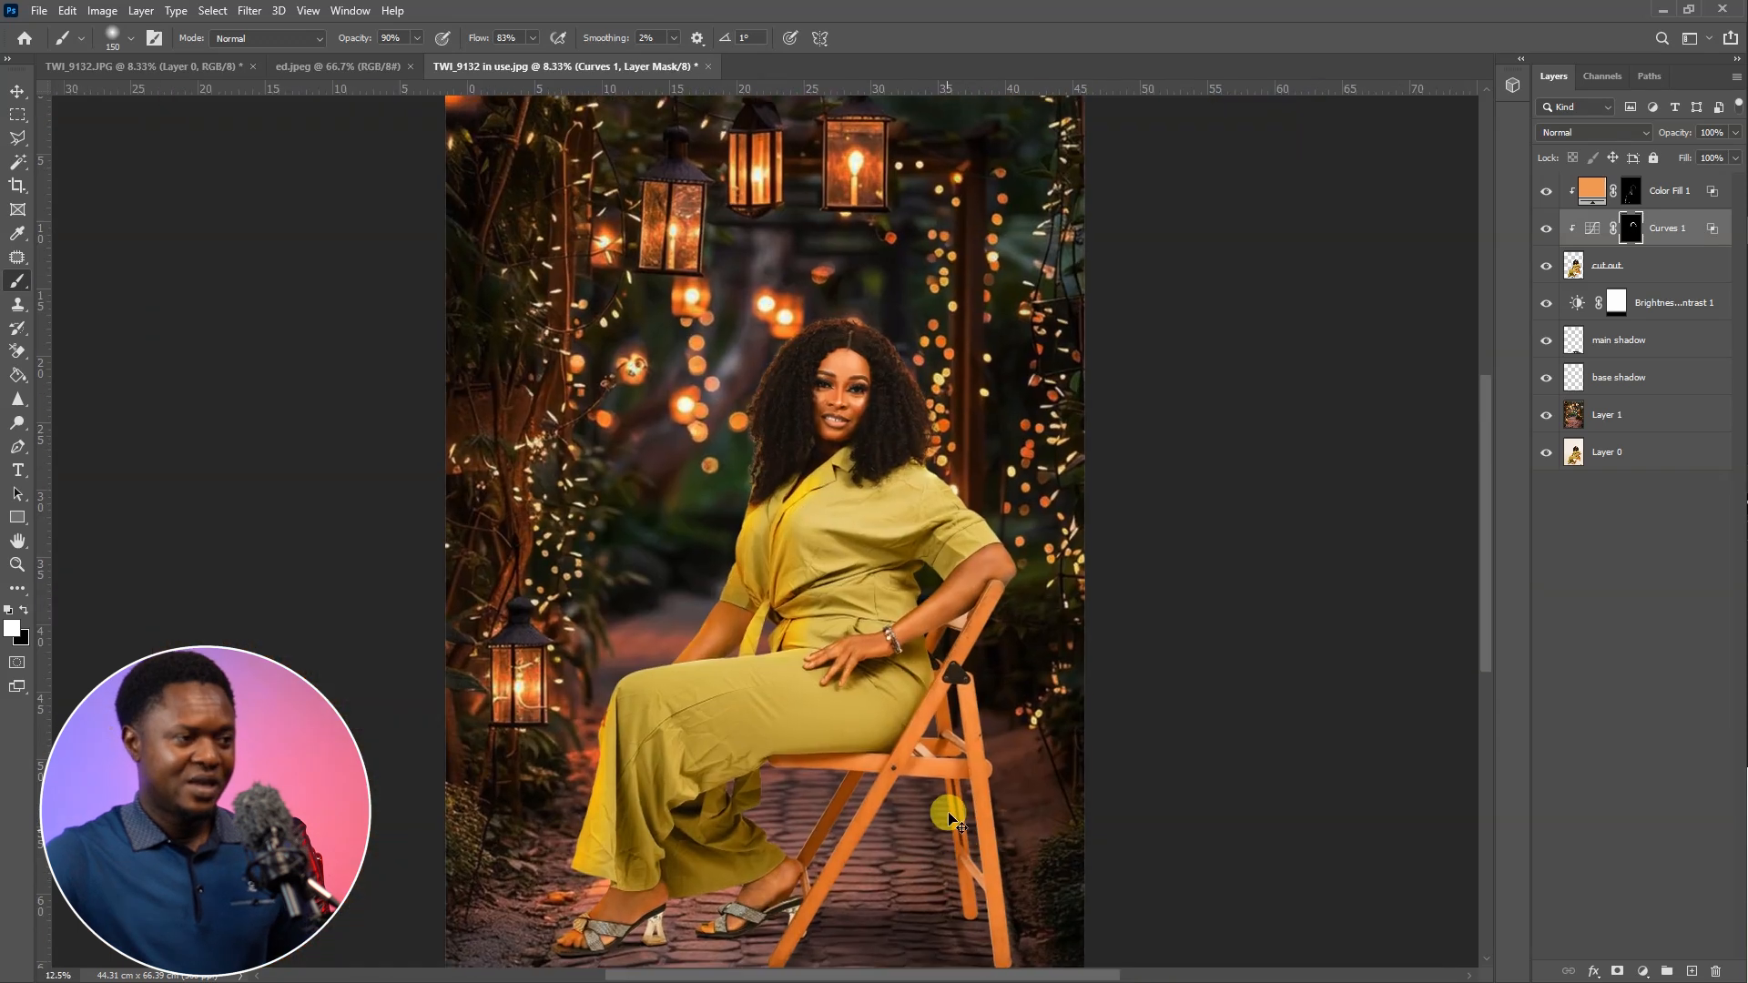
# Darken the main shadow layer beneath the rear sandal heel with near-black reddish brown (RGB 19, 10, 11), enlarging the brush to 250 pixels
pyautogui.hotkey('ctrl', '+')
pyautogui.hotkey('ctrl', '+')
pyautogui.moveTo(861, 769); pyautogui.dragTo(863, 457)
pyautogui.moveTo(867, 734); pyautogui.dragTo(971, 478)
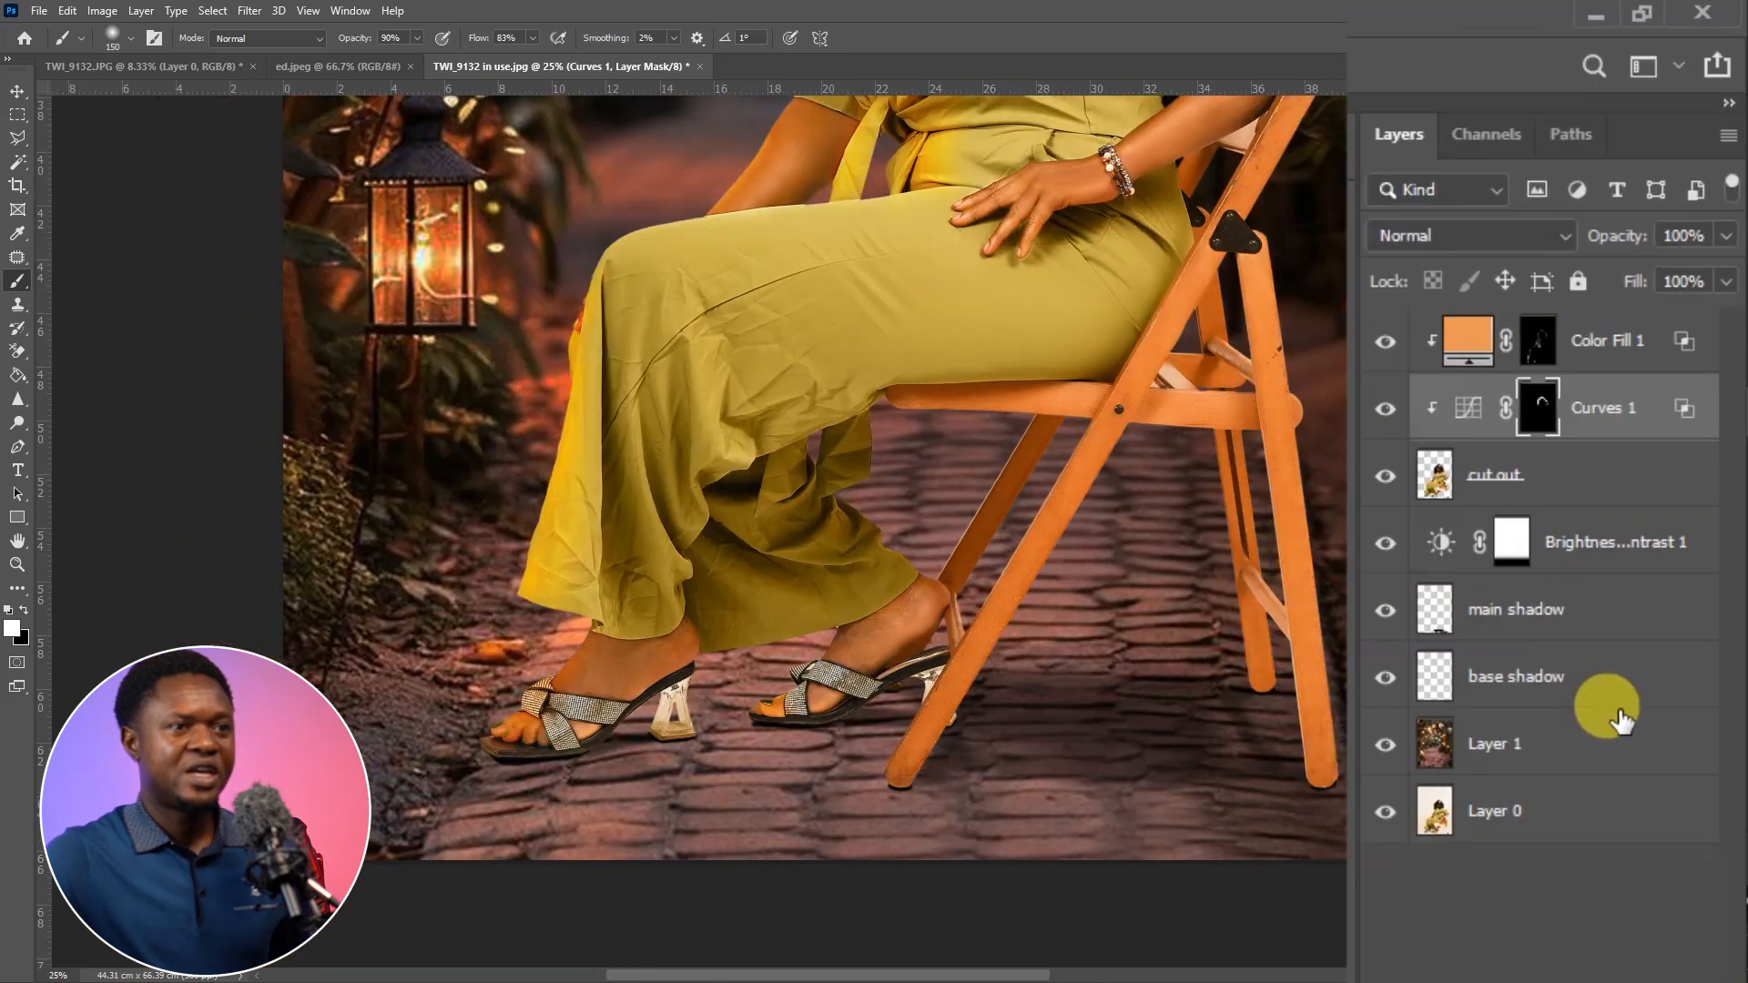
pyautogui.click(1493, 678)
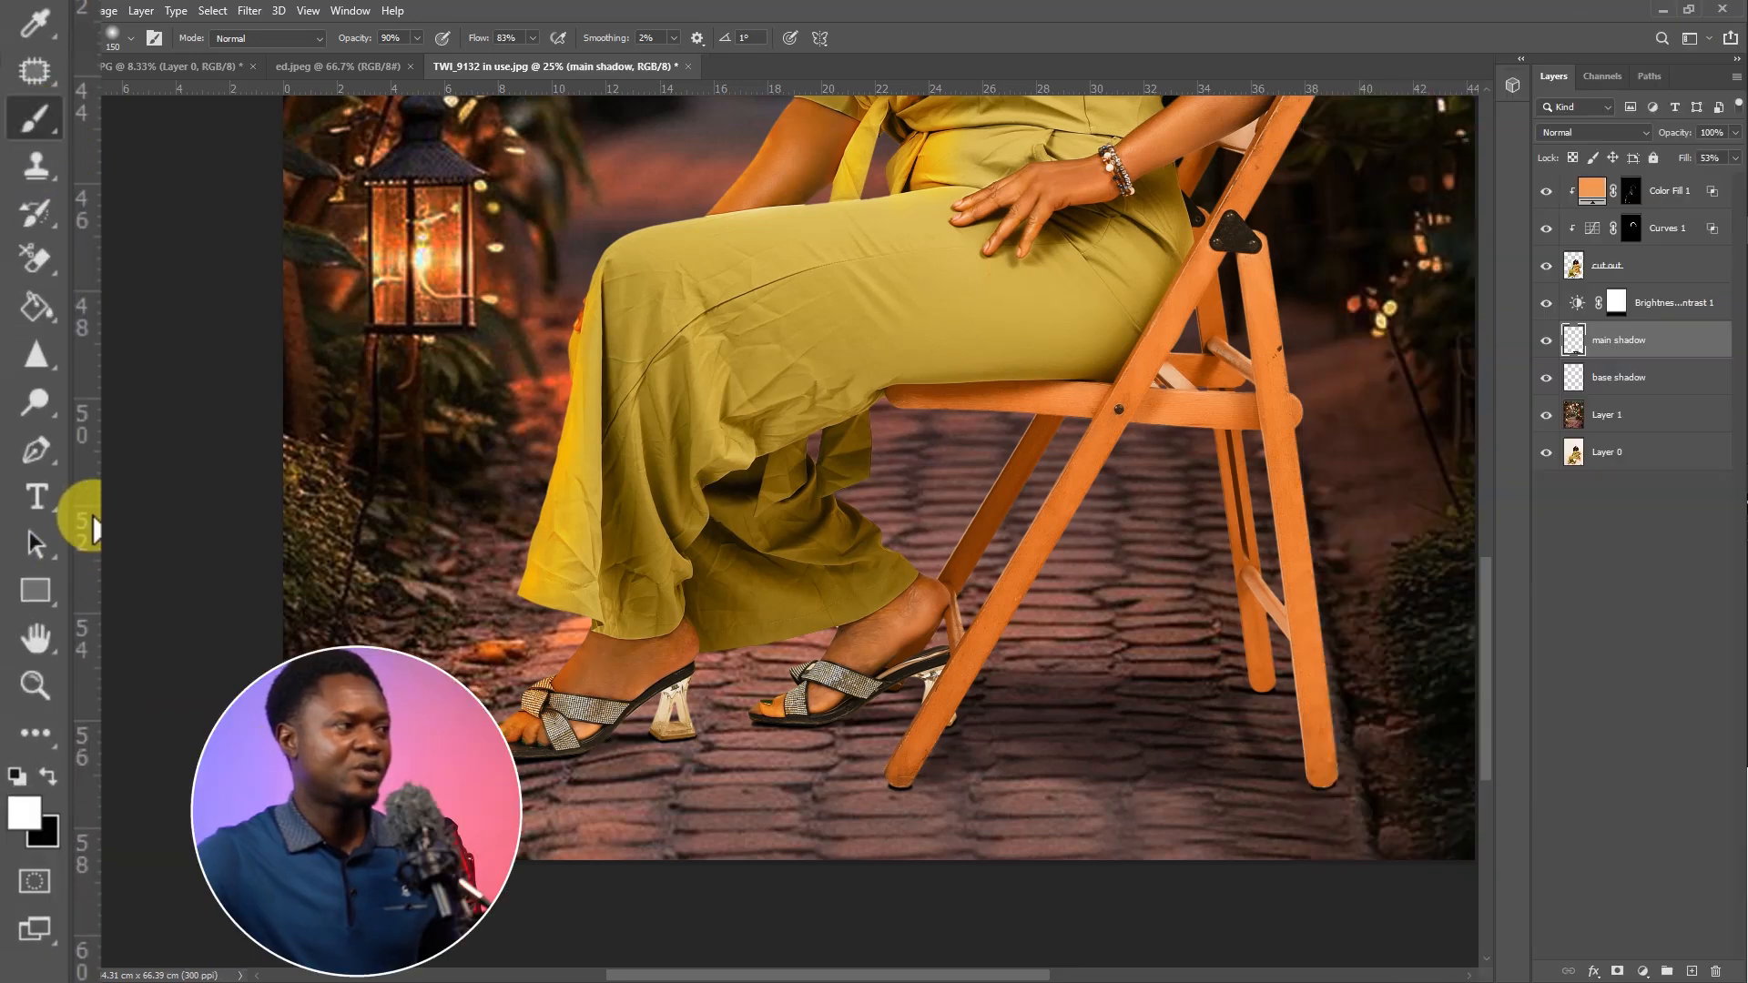
pyautogui.click(25, 809)
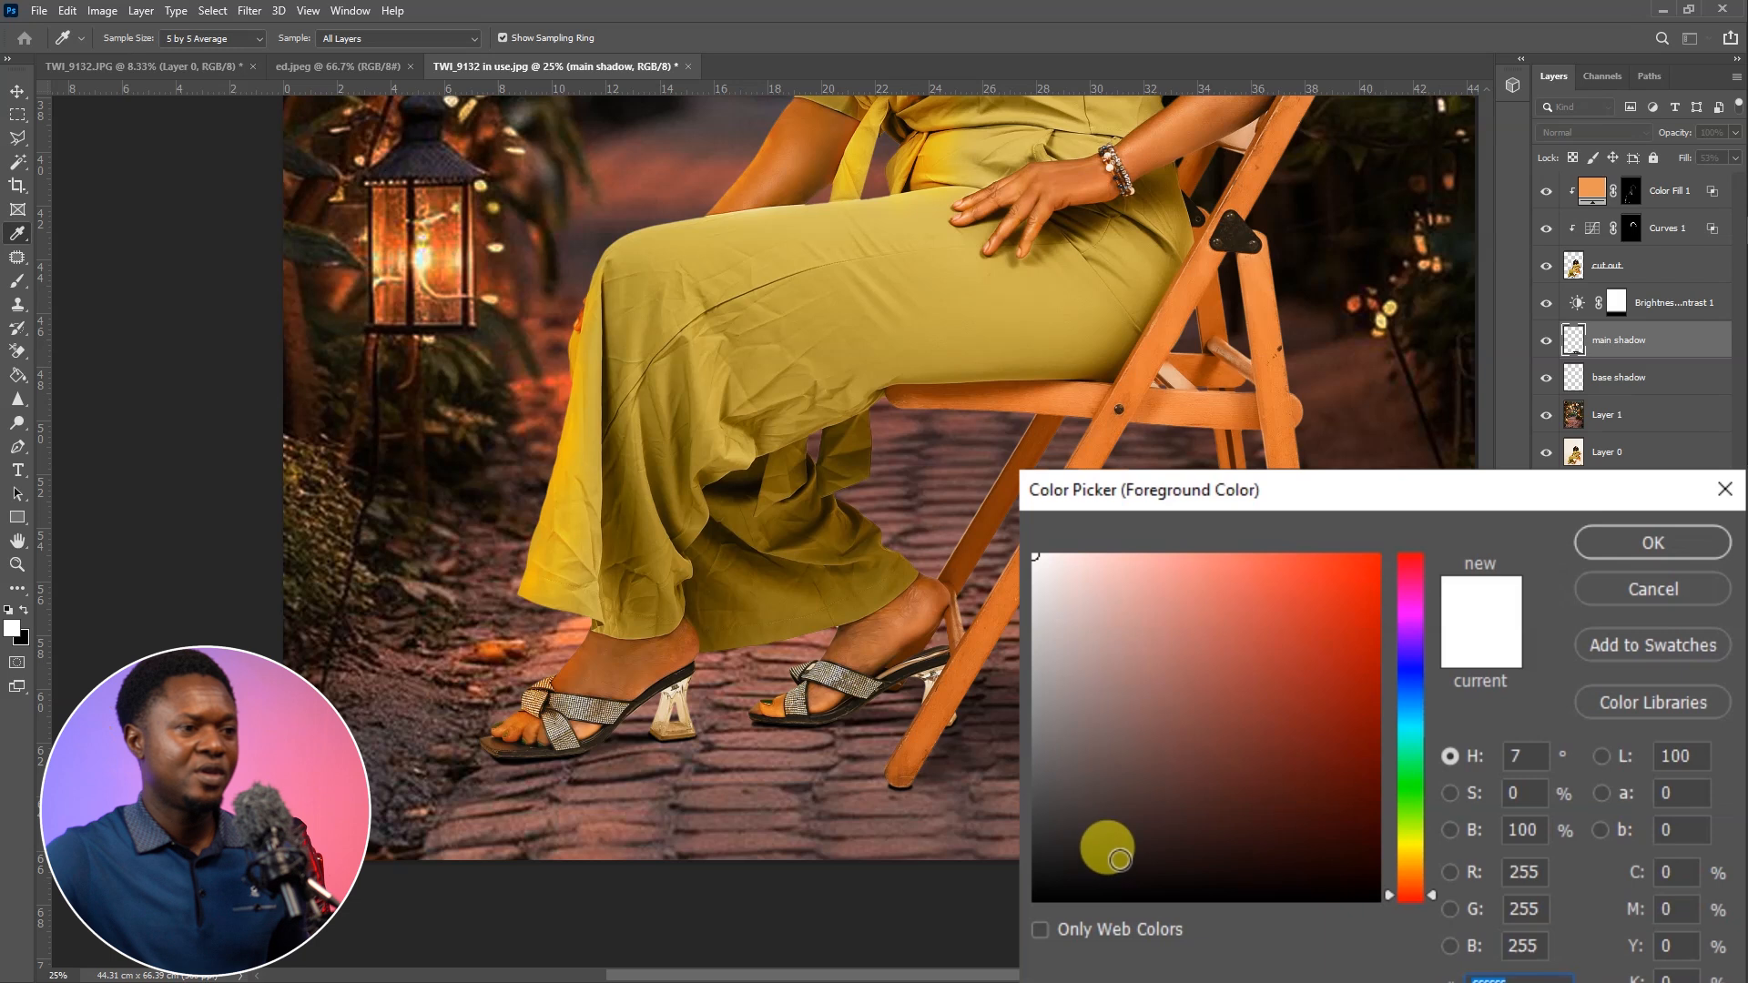
pyautogui.click(1039, 716)
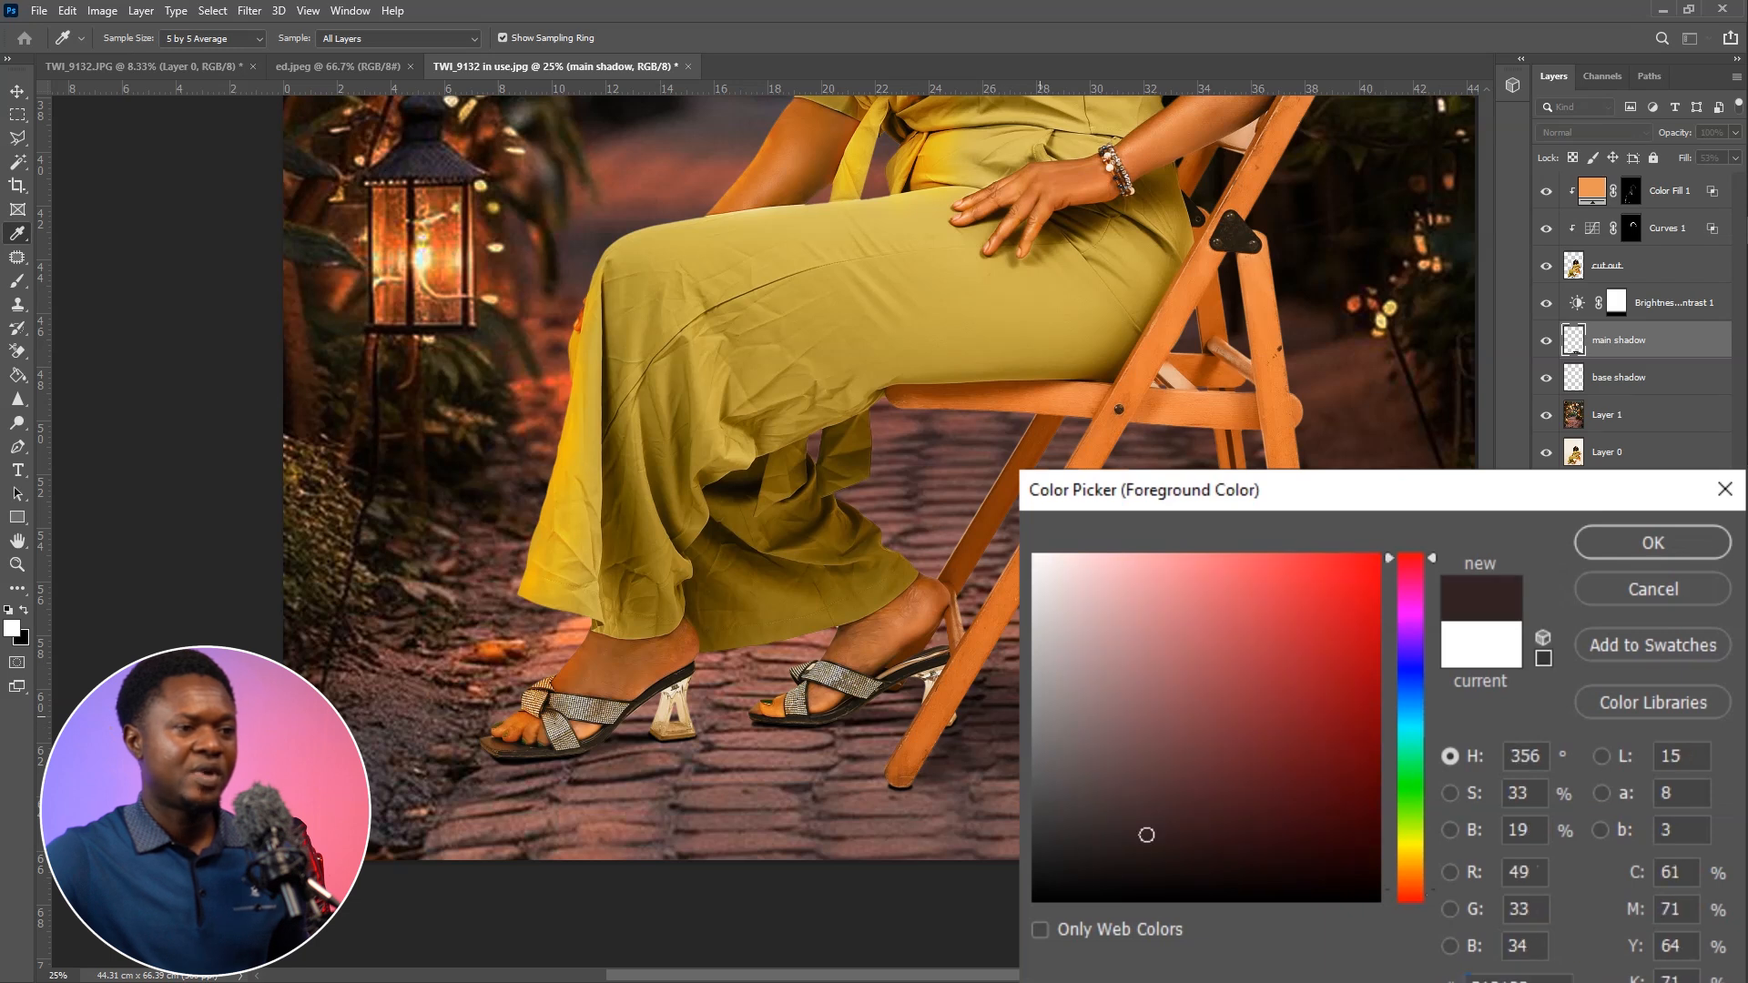
pyautogui.click(1190, 877)
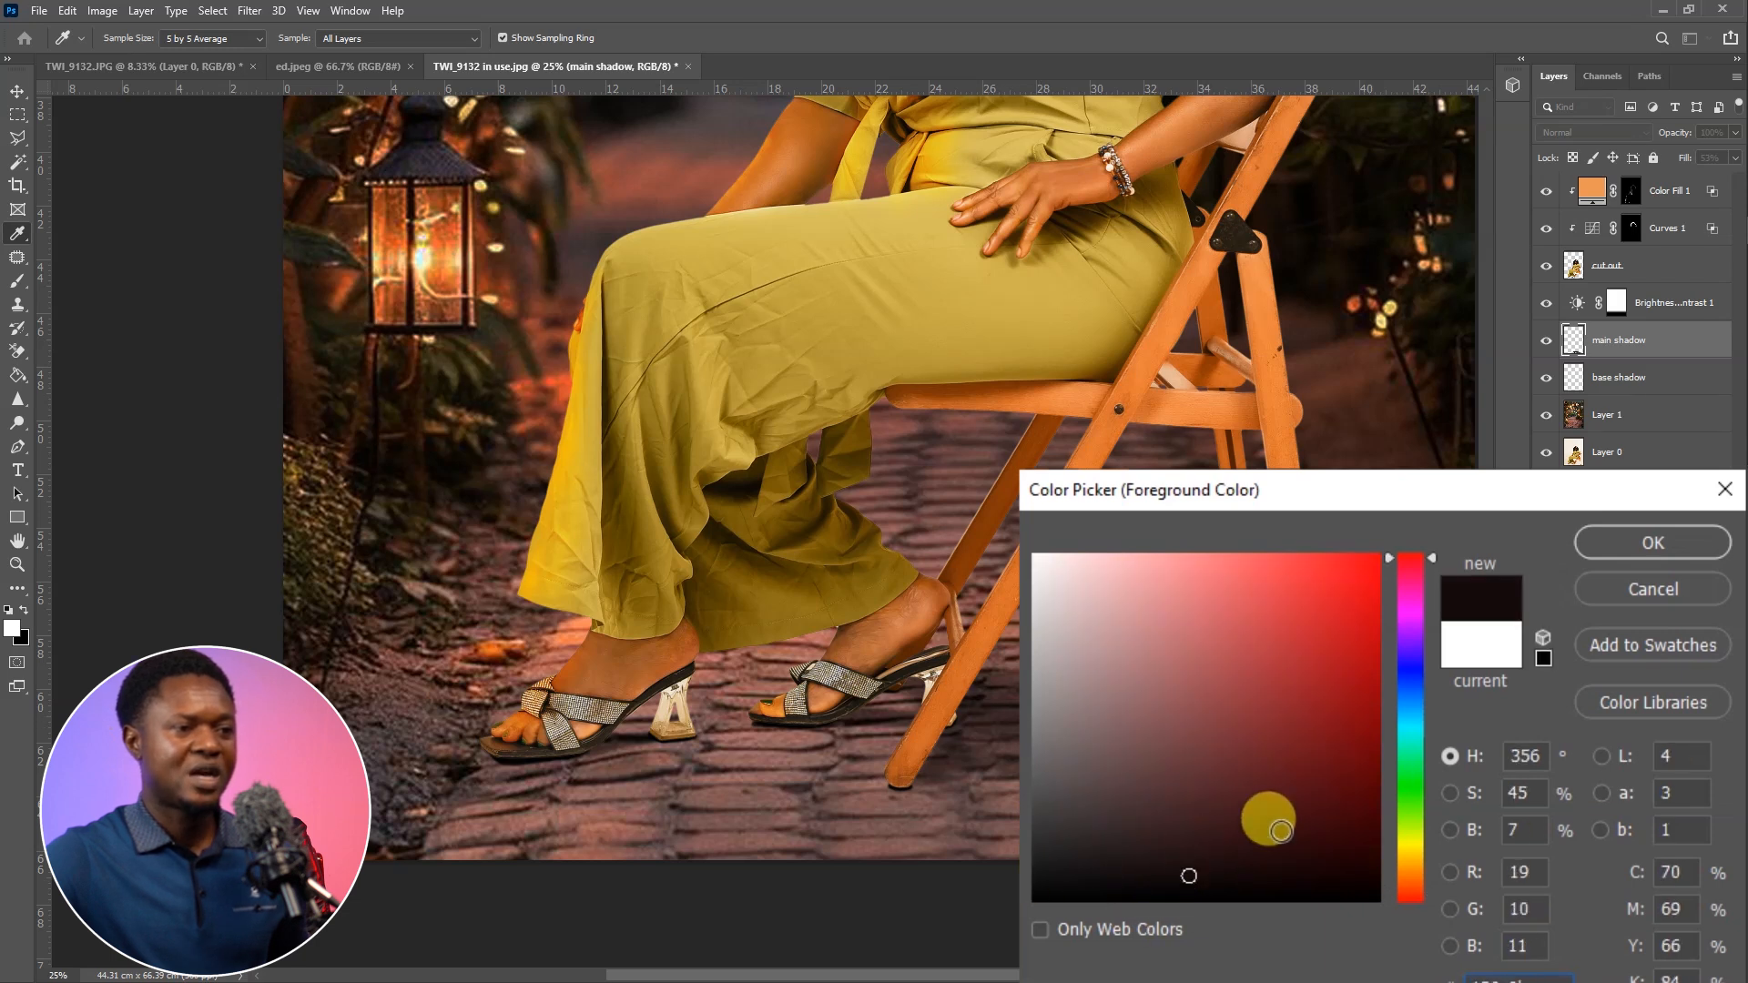
pyautogui.click(1634, 543)
pyautogui.moveTo(931, 673)
pyautogui.mouseDown()
pyautogui.moveTo(845, 728)
pyautogui.moveTo(928, 746)
pyautogui.moveTo(577, 740)
pyautogui.moveTo(924, 725)
pyautogui.mouseUp()
pyautogui.press(']')
pyautogui.press(']')
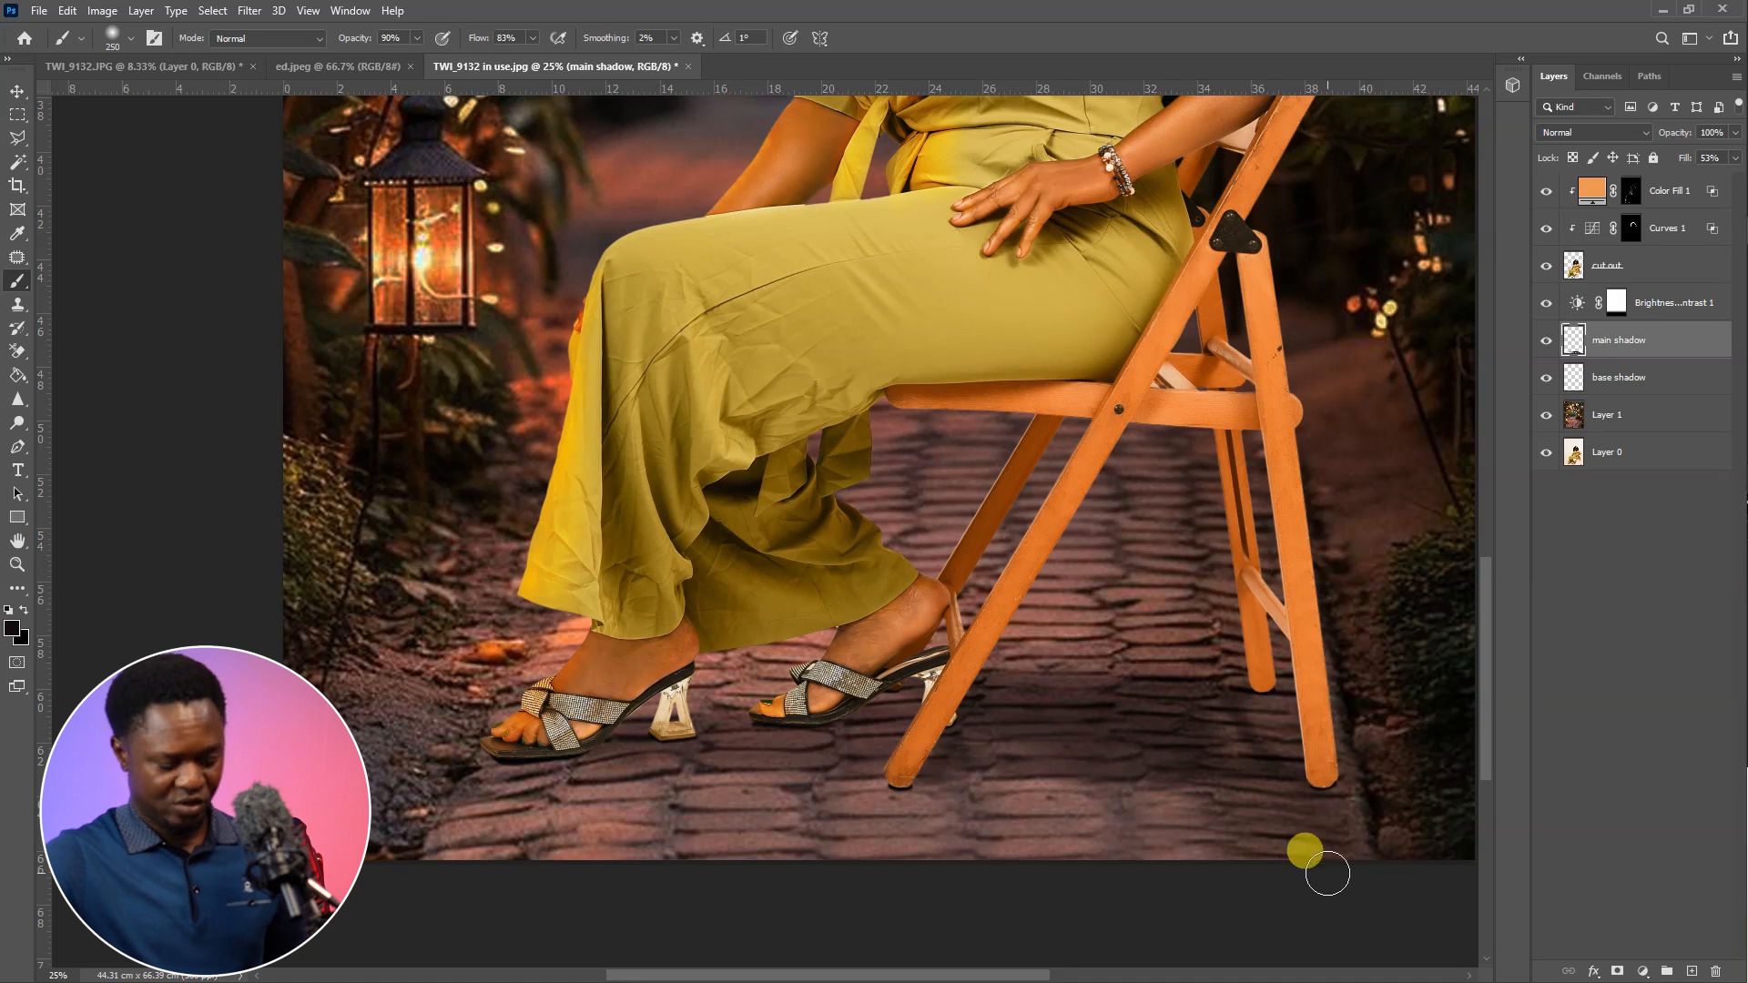
# Examine the whole composite for how the woman, chair and shadows blend with the lantern-lit garden
pyautogui.hotkey('ctrl', '-')
pyautogui.hotkey('ctrl', '+')
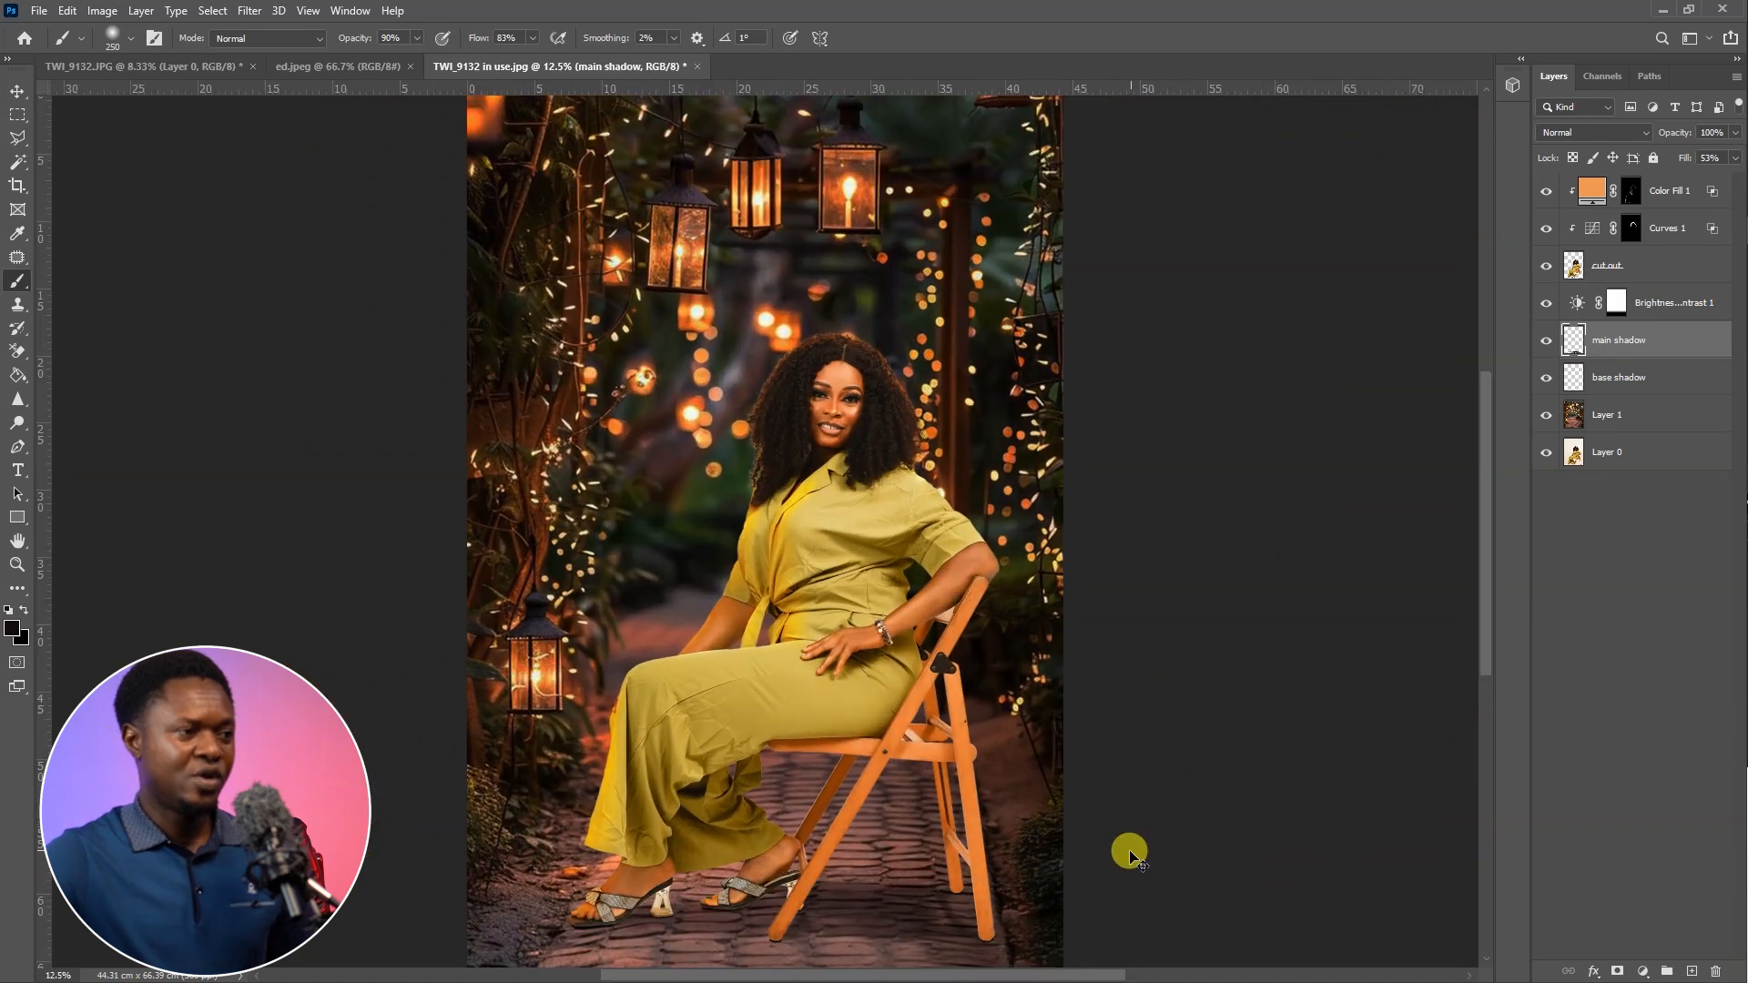
pyautogui.hotkey('ctrl', '-')
pyautogui.hotkey('ctrl', '+')
pyautogui.hotkey('ctrl', '+')
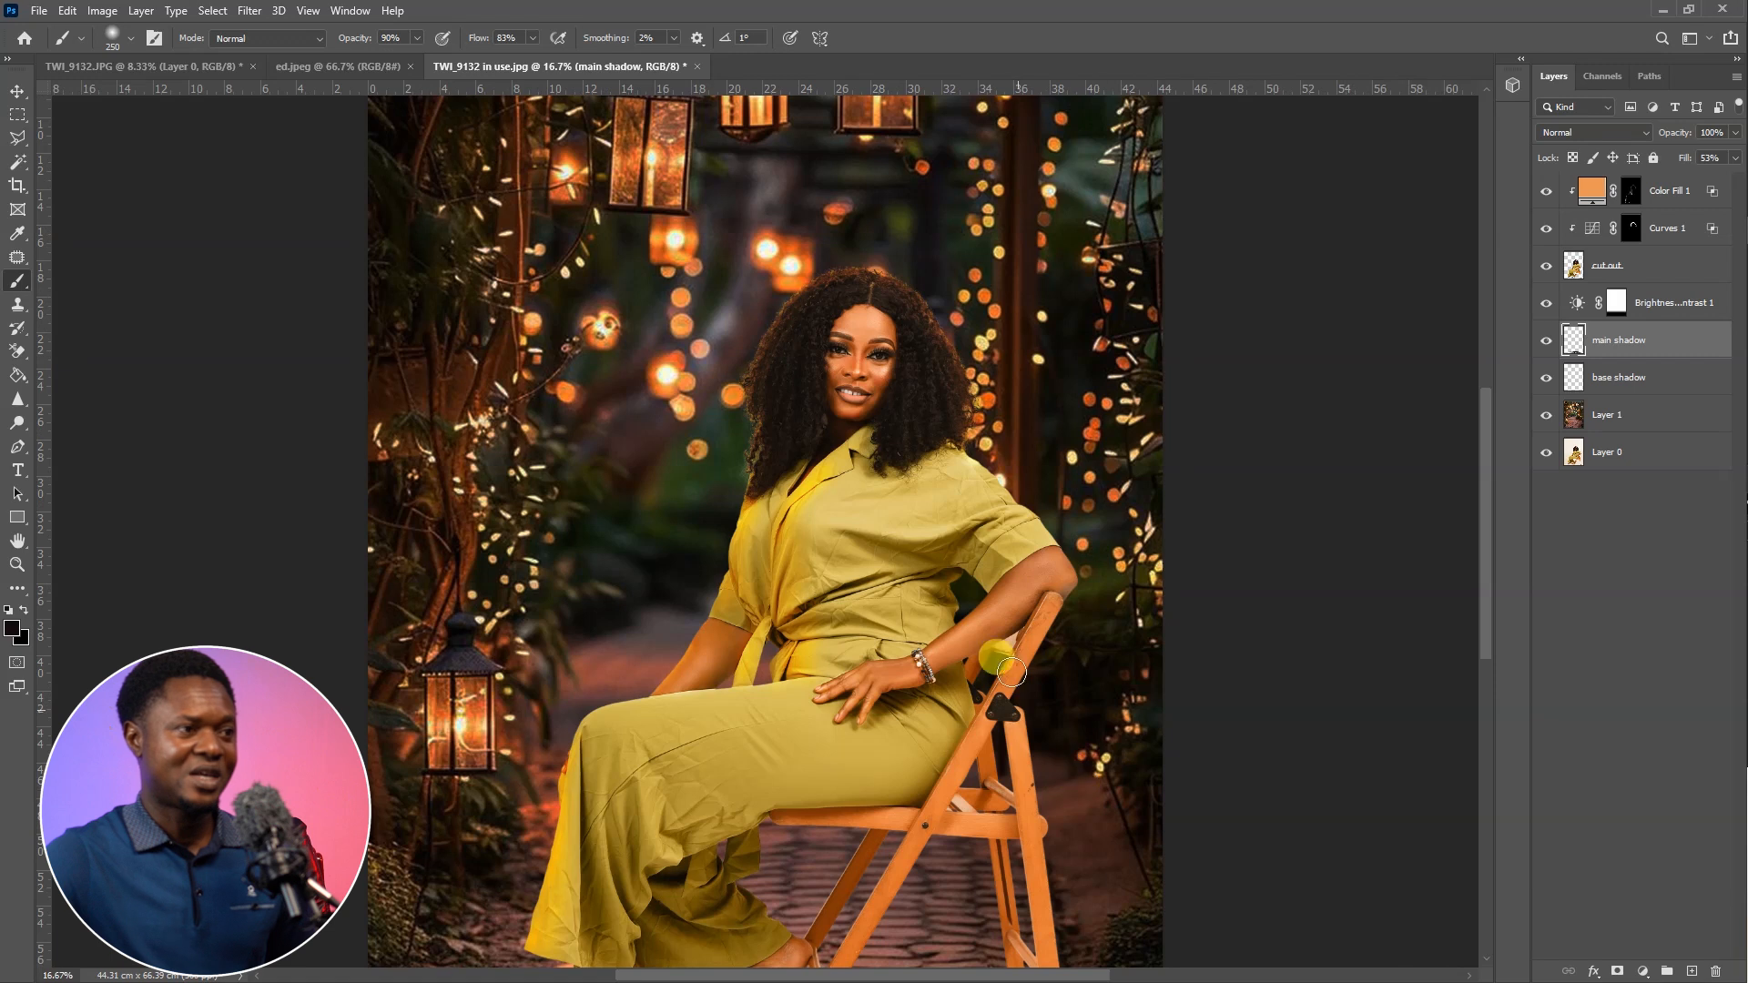
pyautogui.moveTo(836, 553)
pyautogui.mouseDown()
pyautogui.moveTo(1002, 717)
pyautogui.moveTo(1030, 526)
pyautogui.mouseUp()
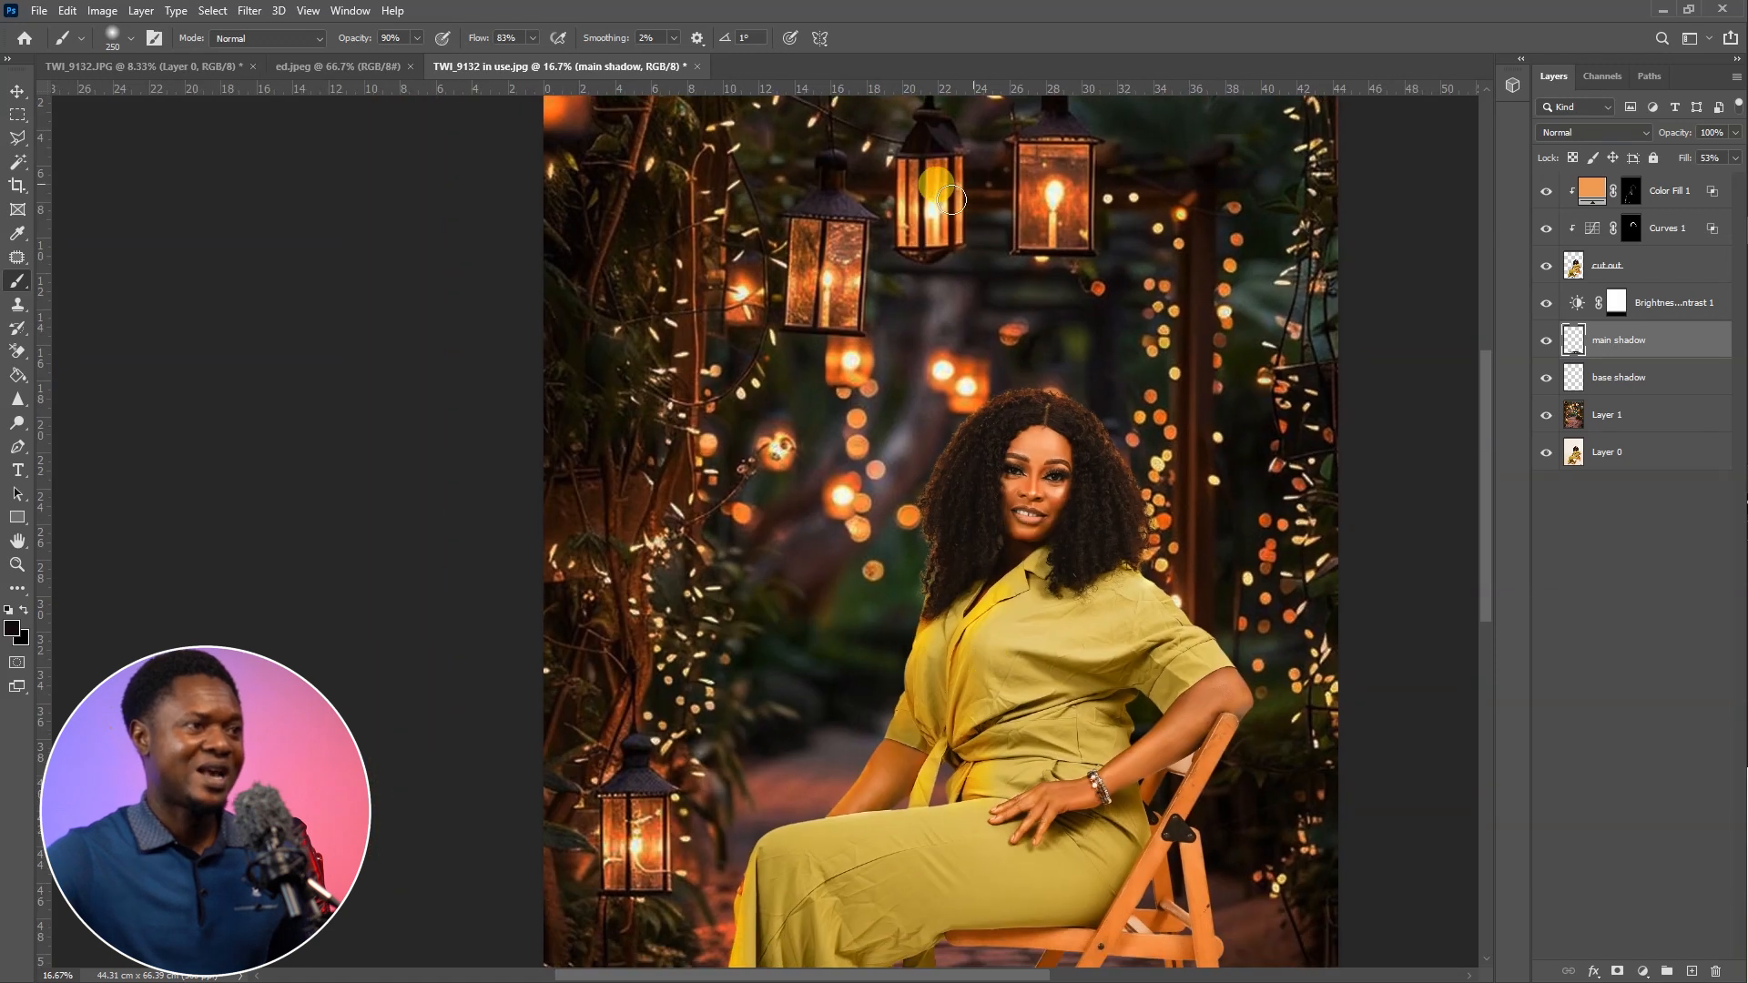
pyautogui.moveTo(926, 853); pyautogui.dragTo(823, 554)
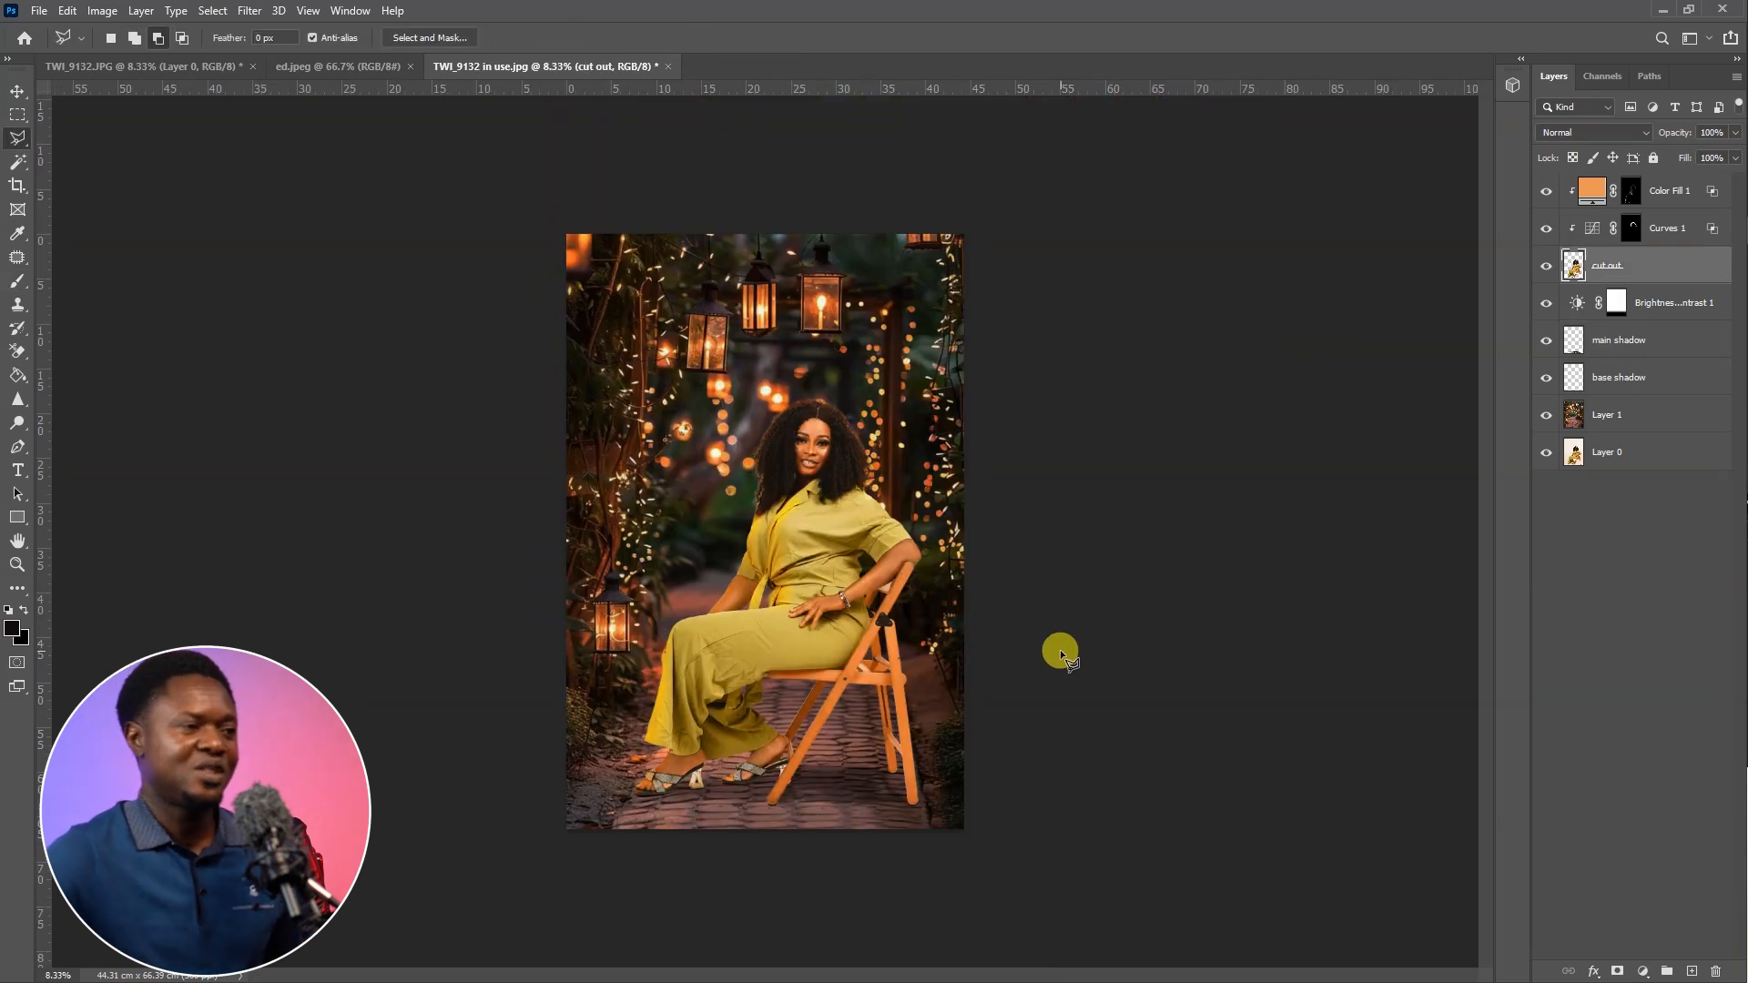
# Create a new layer above Color Fill 1 and fill it entirely with black (000000)
pyautogui.click(1670, 191)
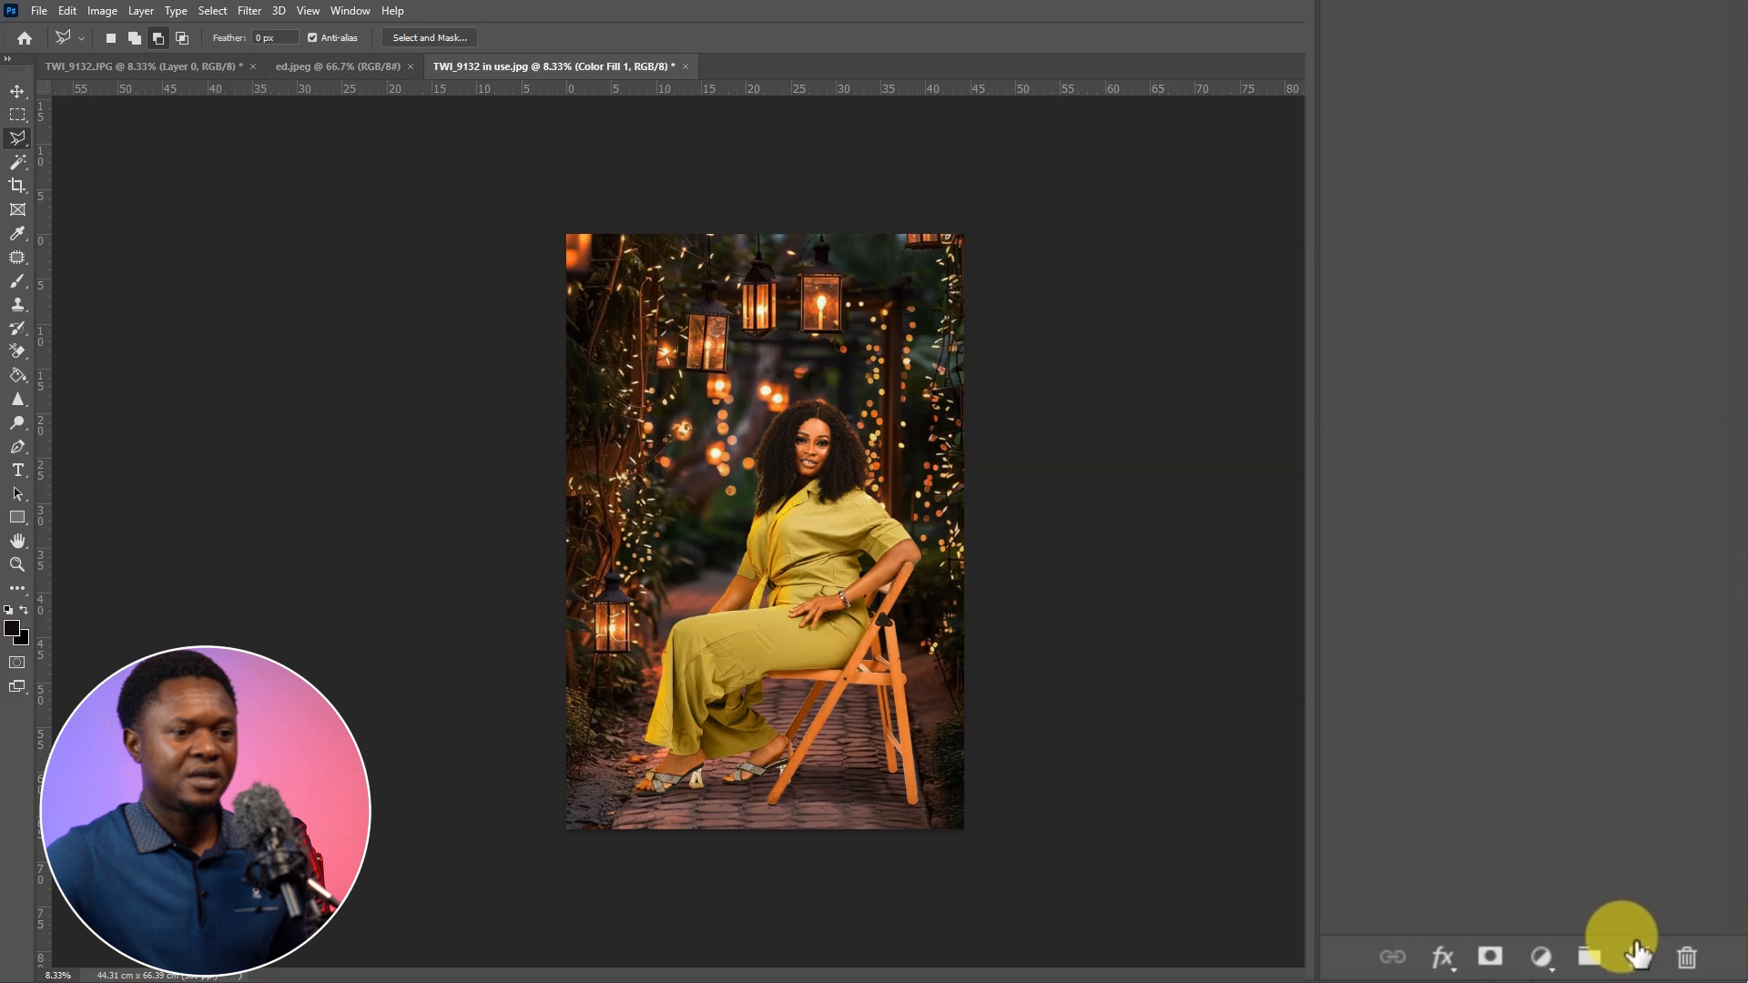
pyautogui.click(1639, 956)
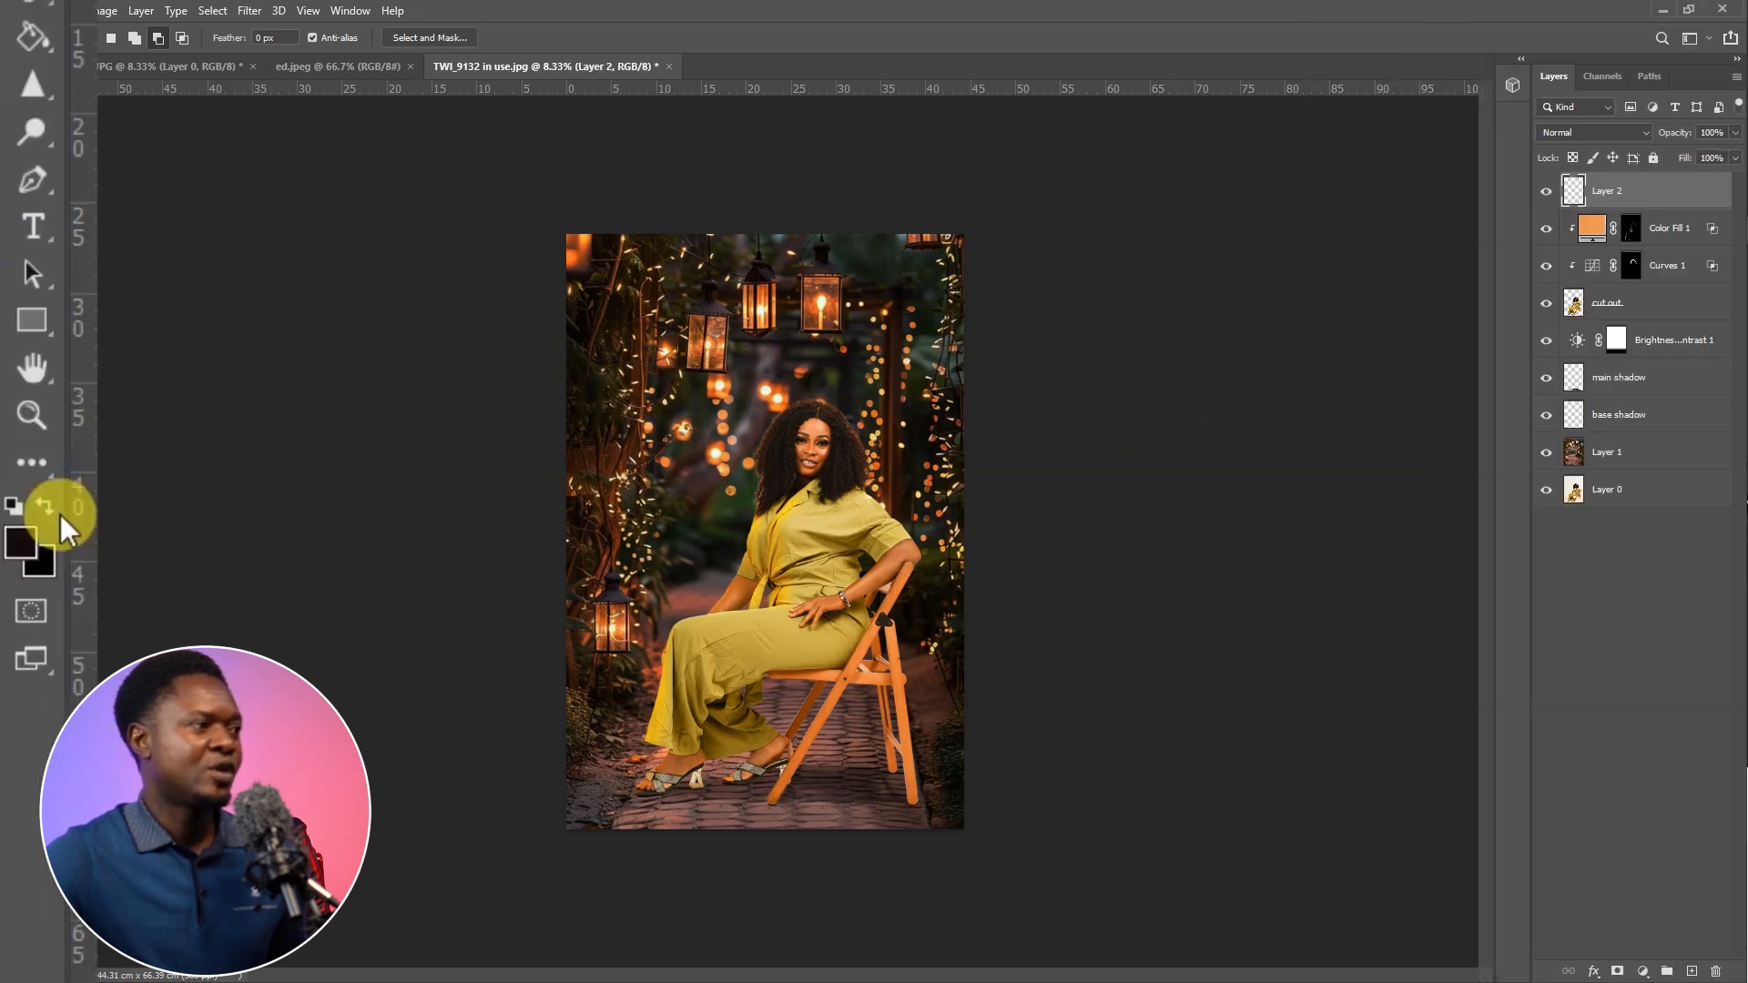
pyautogui.click(11, 628)
pyautogui.moveTo(1301, 710); pyautogui.dragTo(1234, 770)
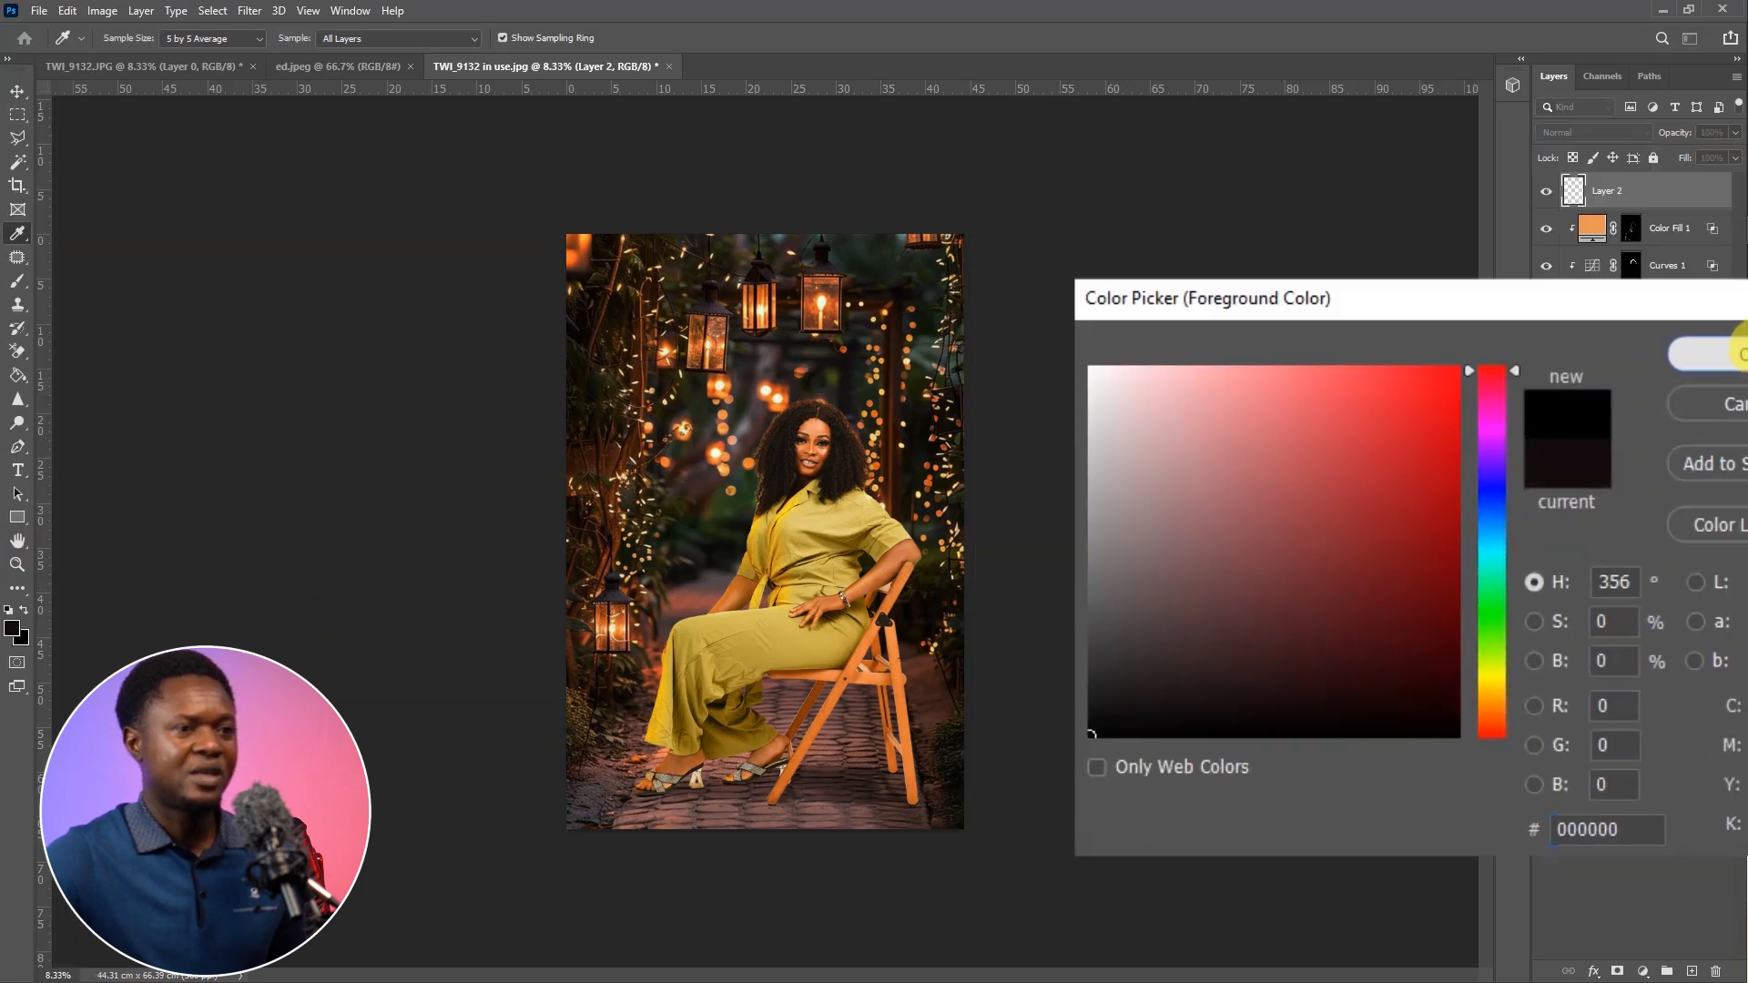
pyautogui.click(1732, 239)
pyautogui.moveTo(36, 396); pyautogui.dragTo(113, 395)
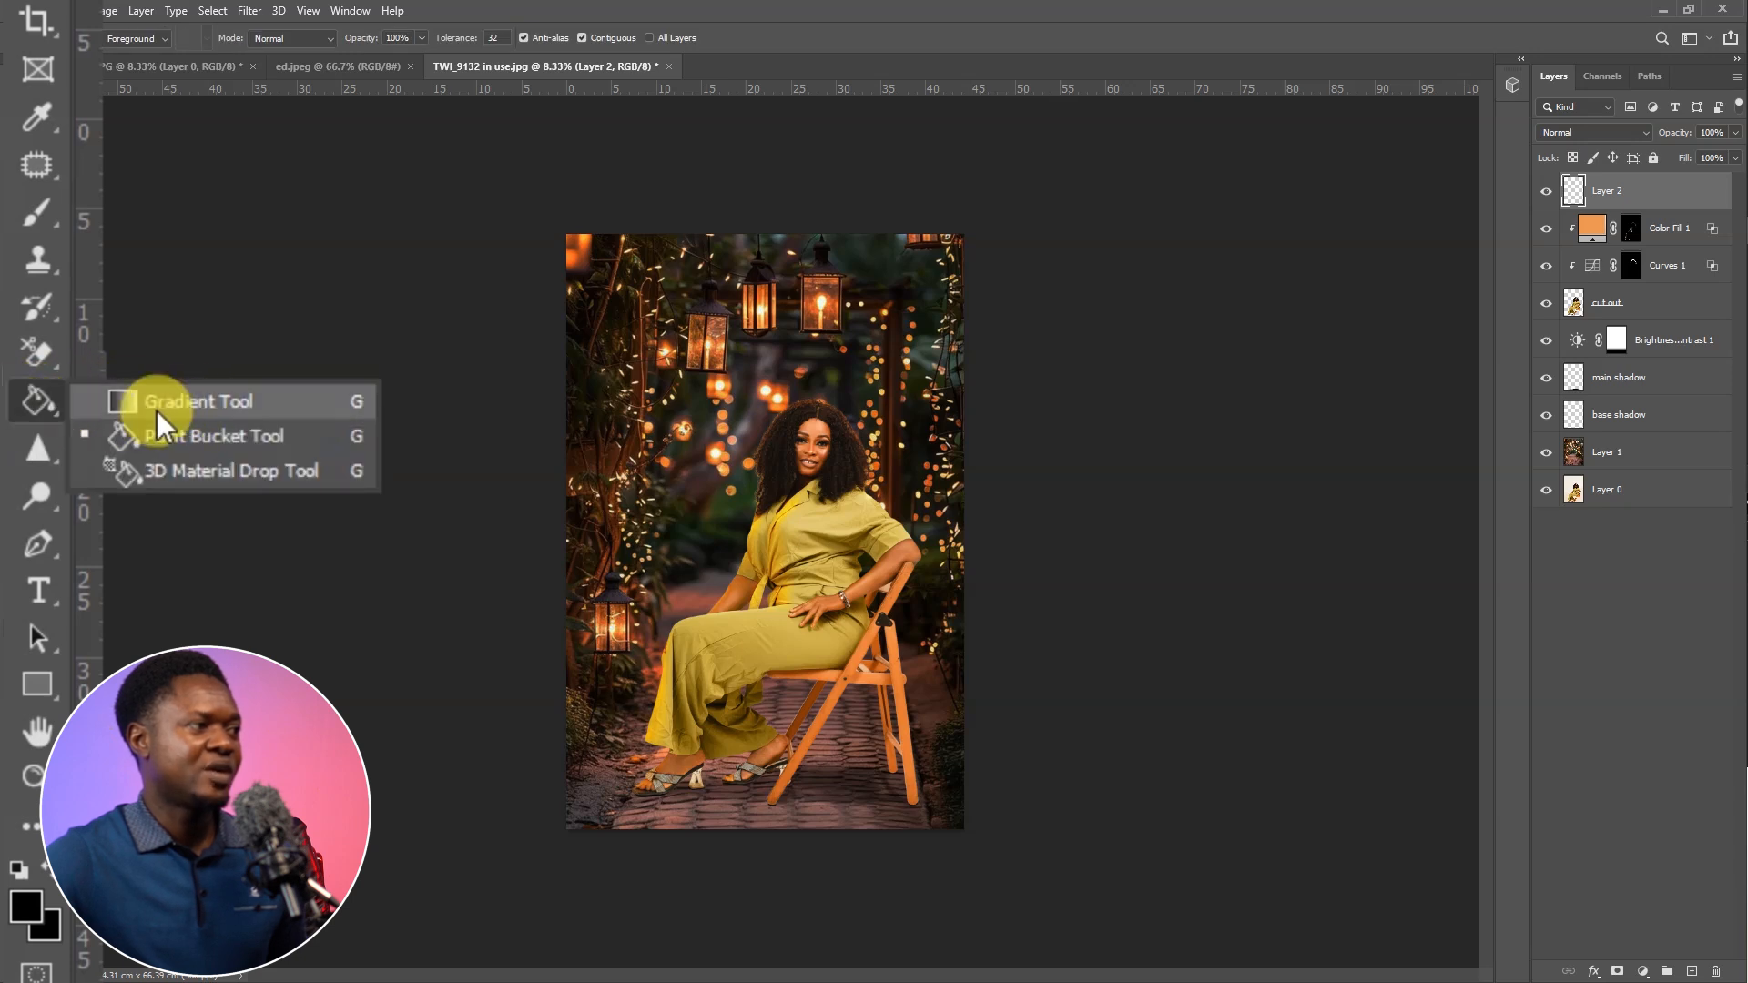
pyautogui.moveTo(207, 430)
pyautogui.mouseDown()
pyautogui.moveTo(215, 380)
pyautogui.moveTo(202, 434)
pyautogui.mouseUp()
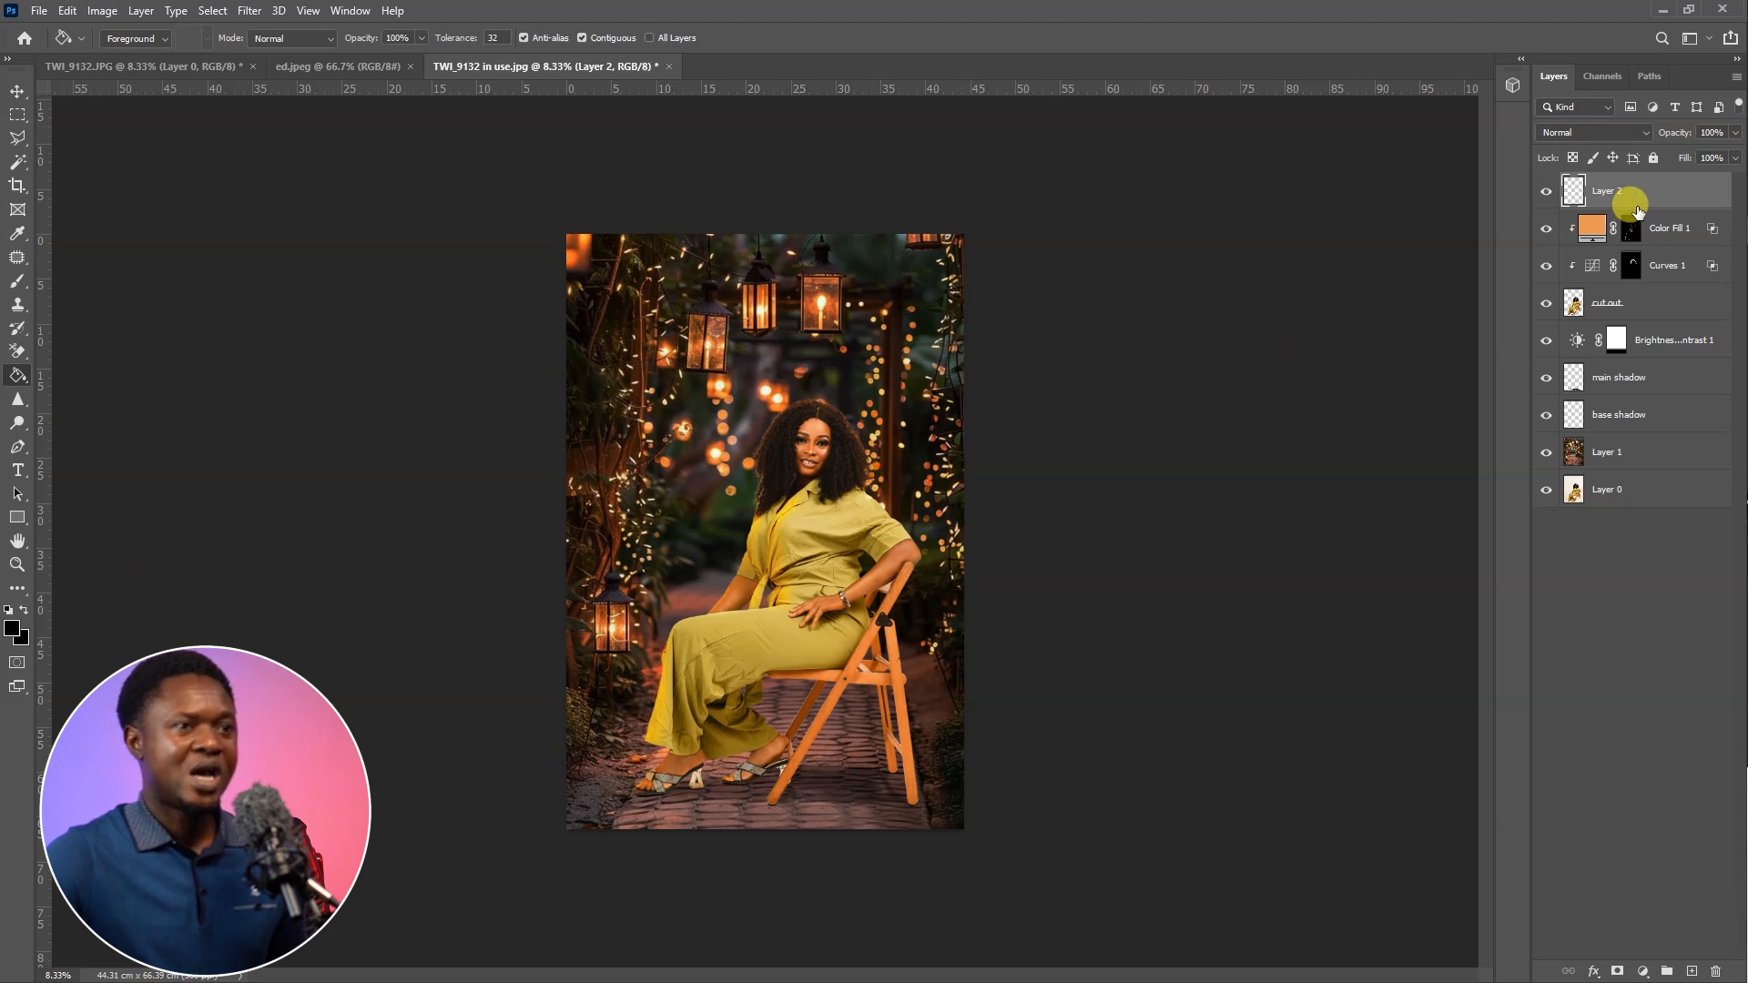
pyautogui.click(741, 512)
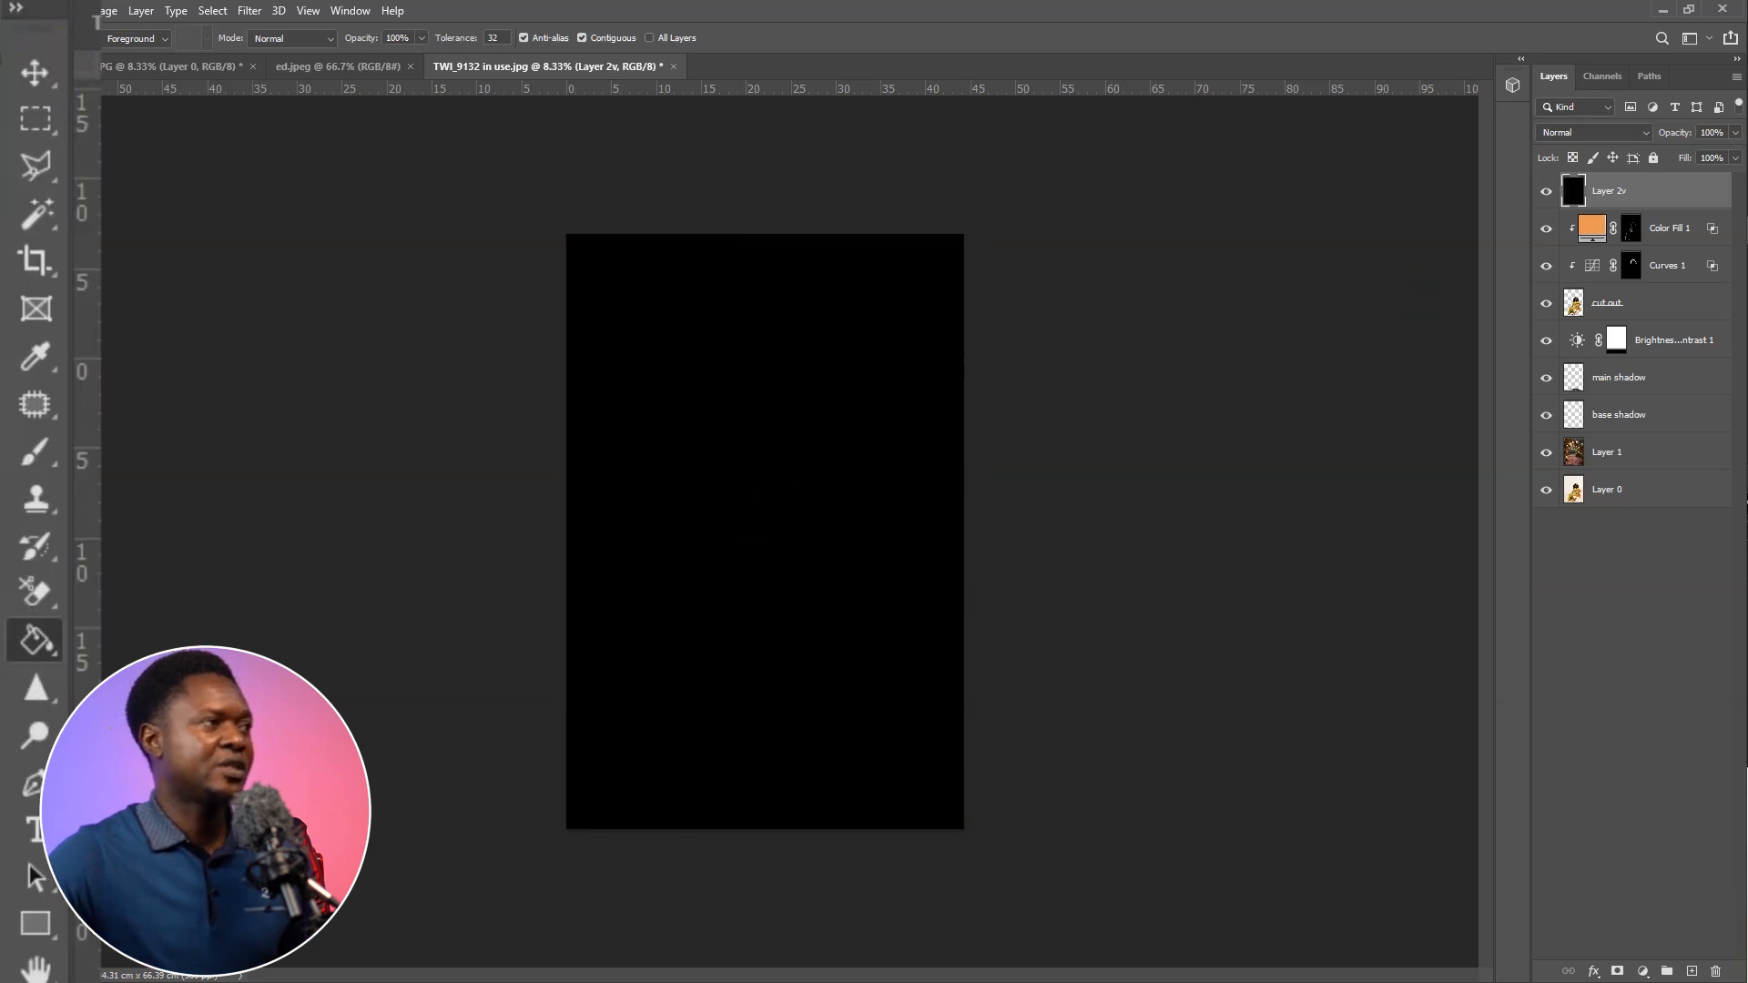
# Draw a tall elliptical selection centred over the black layer, nearly filling the canvas, and feather it by 300 pixels
pyautogui.click(34, 118)
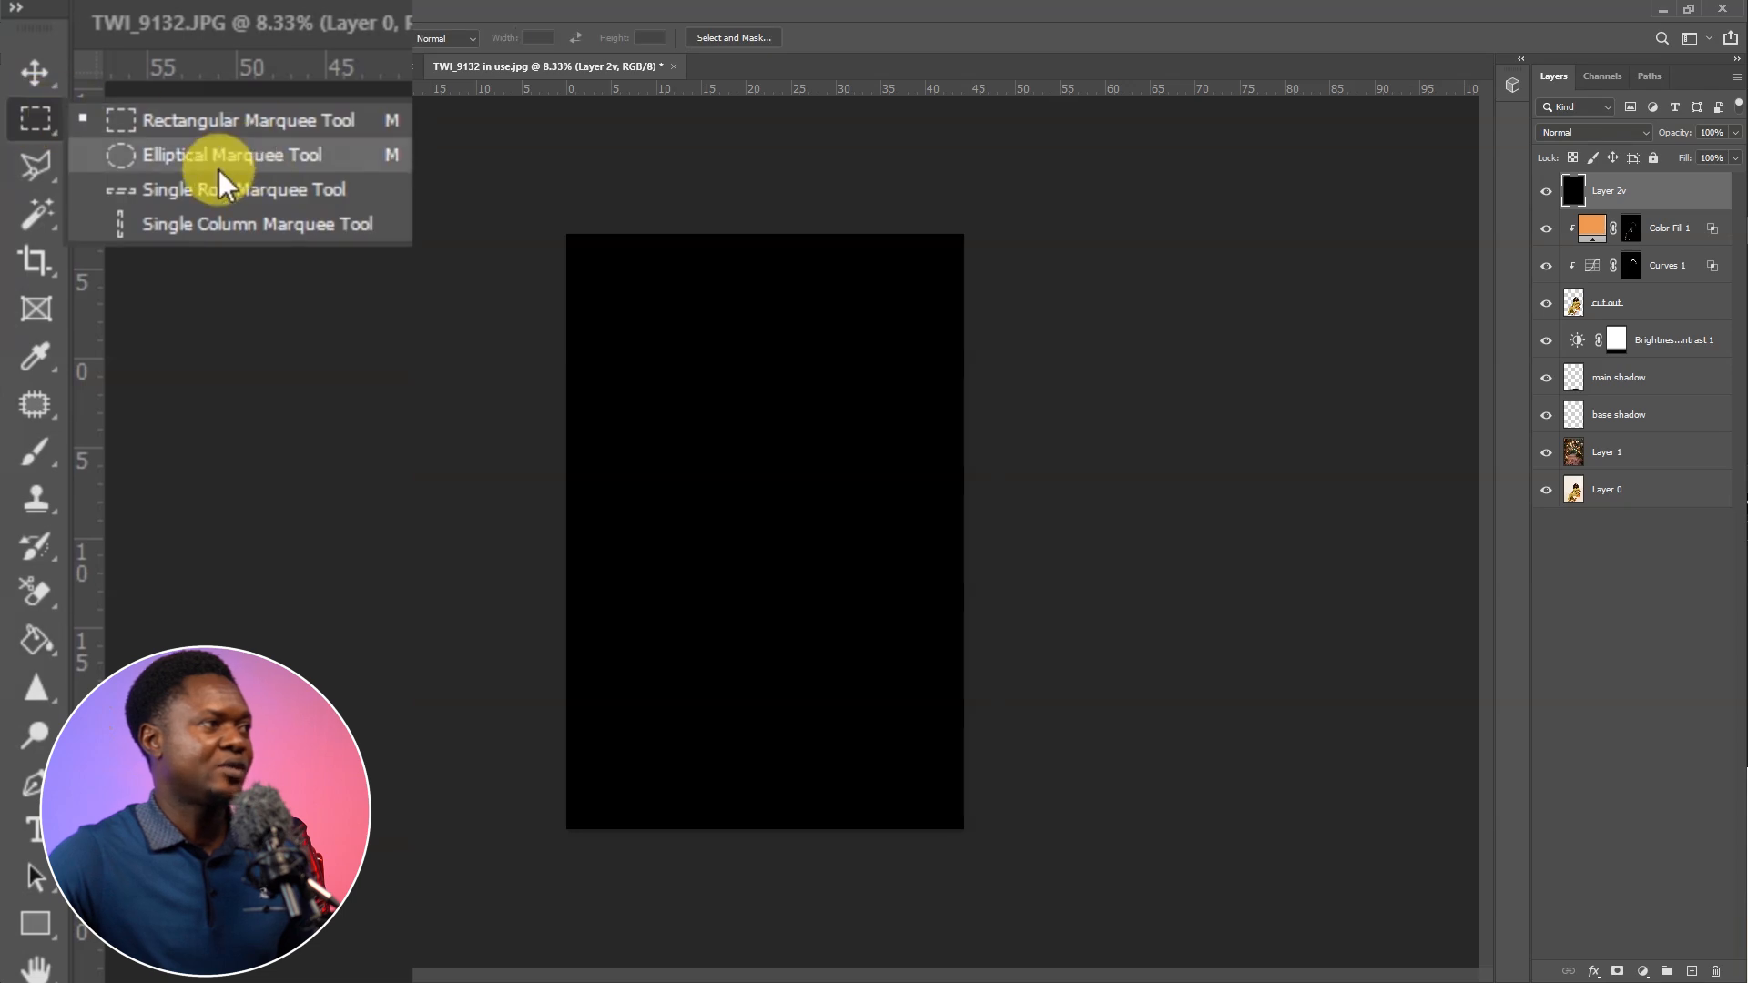
pyautogui.click(250, 162)
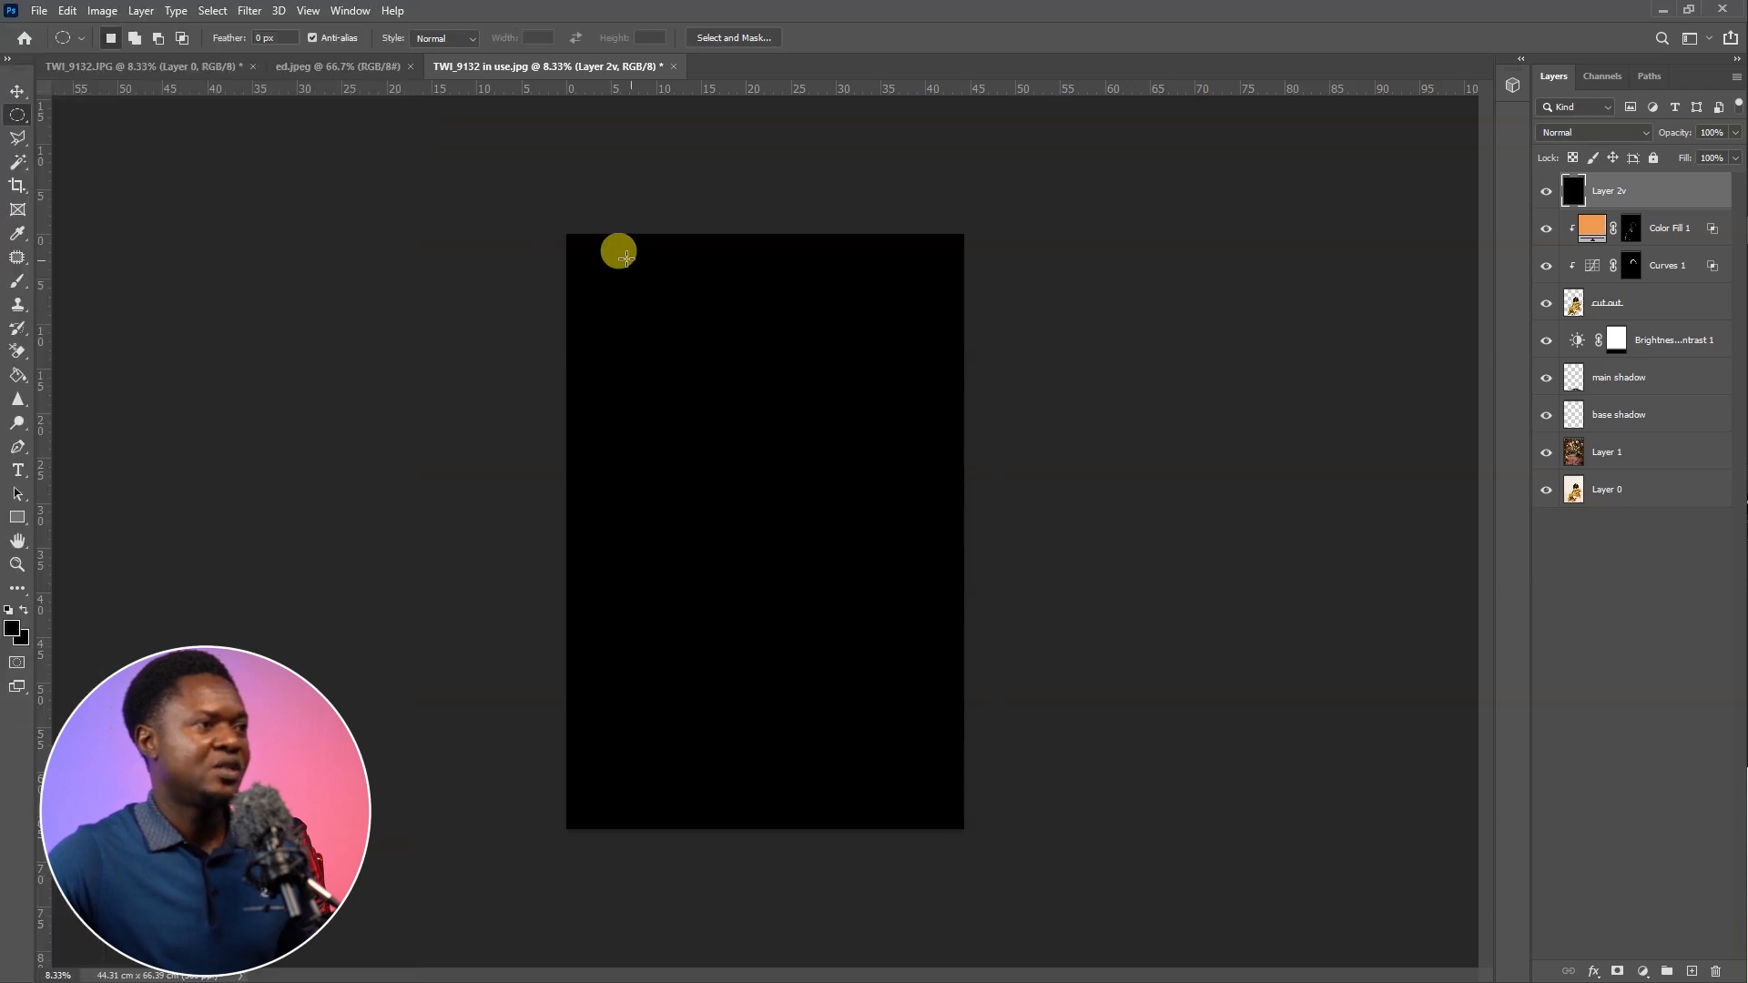
pyautogui.moveTo(570, 235); pyautogui.dragTo(918, 795)
pyautogui.moveTo(722, 500); pyautogui.dragTo(742, 514)
pyautogui.rightClick(734, 472)
pyautogui.click(761, 501)
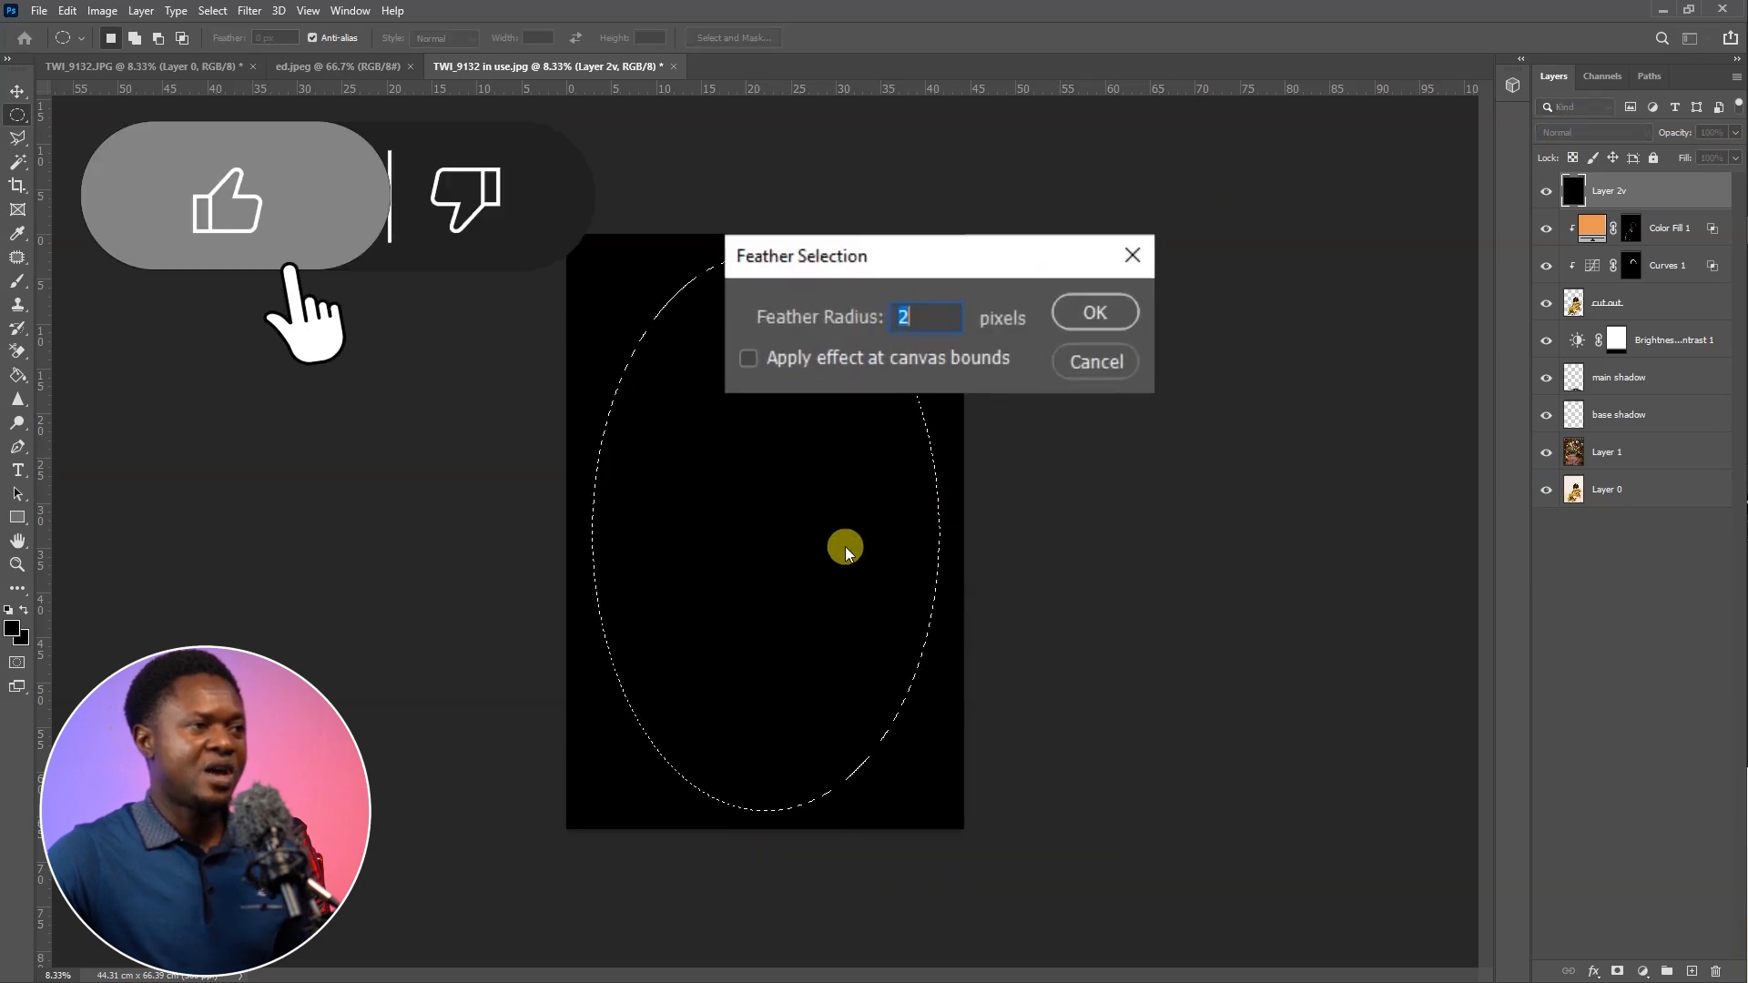
pyautogui.write('30')
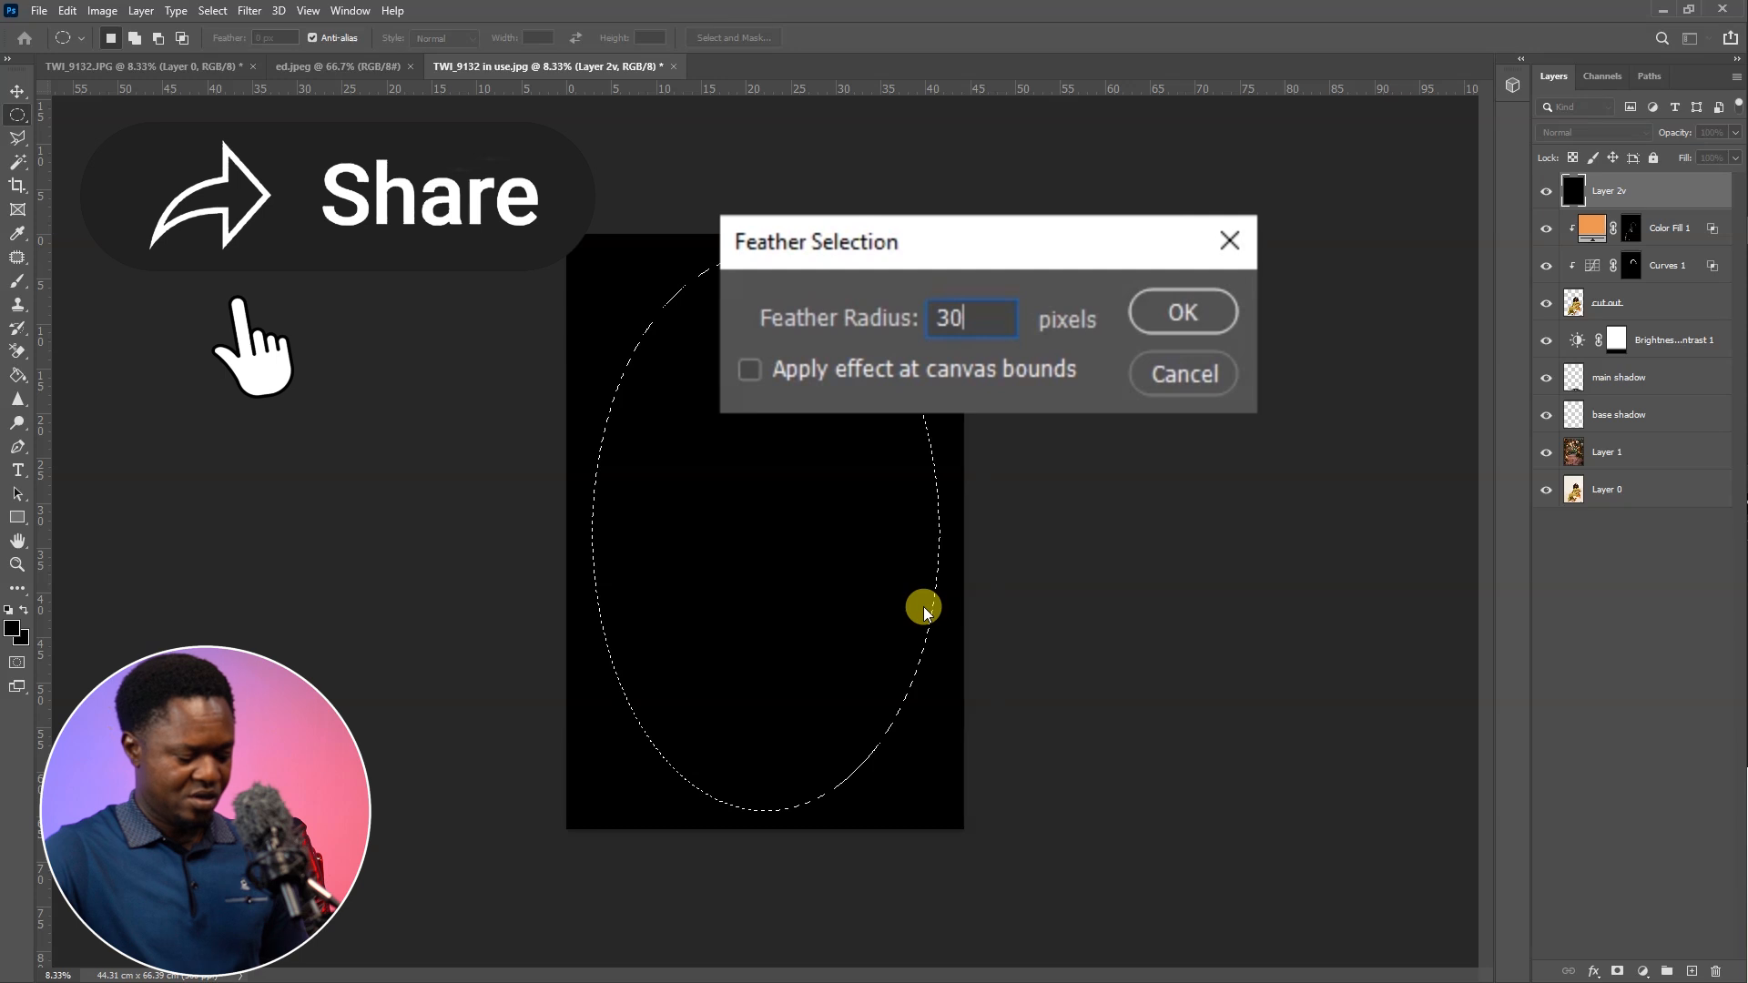
pyautogui.write('0')
pyautogui.press('Return')
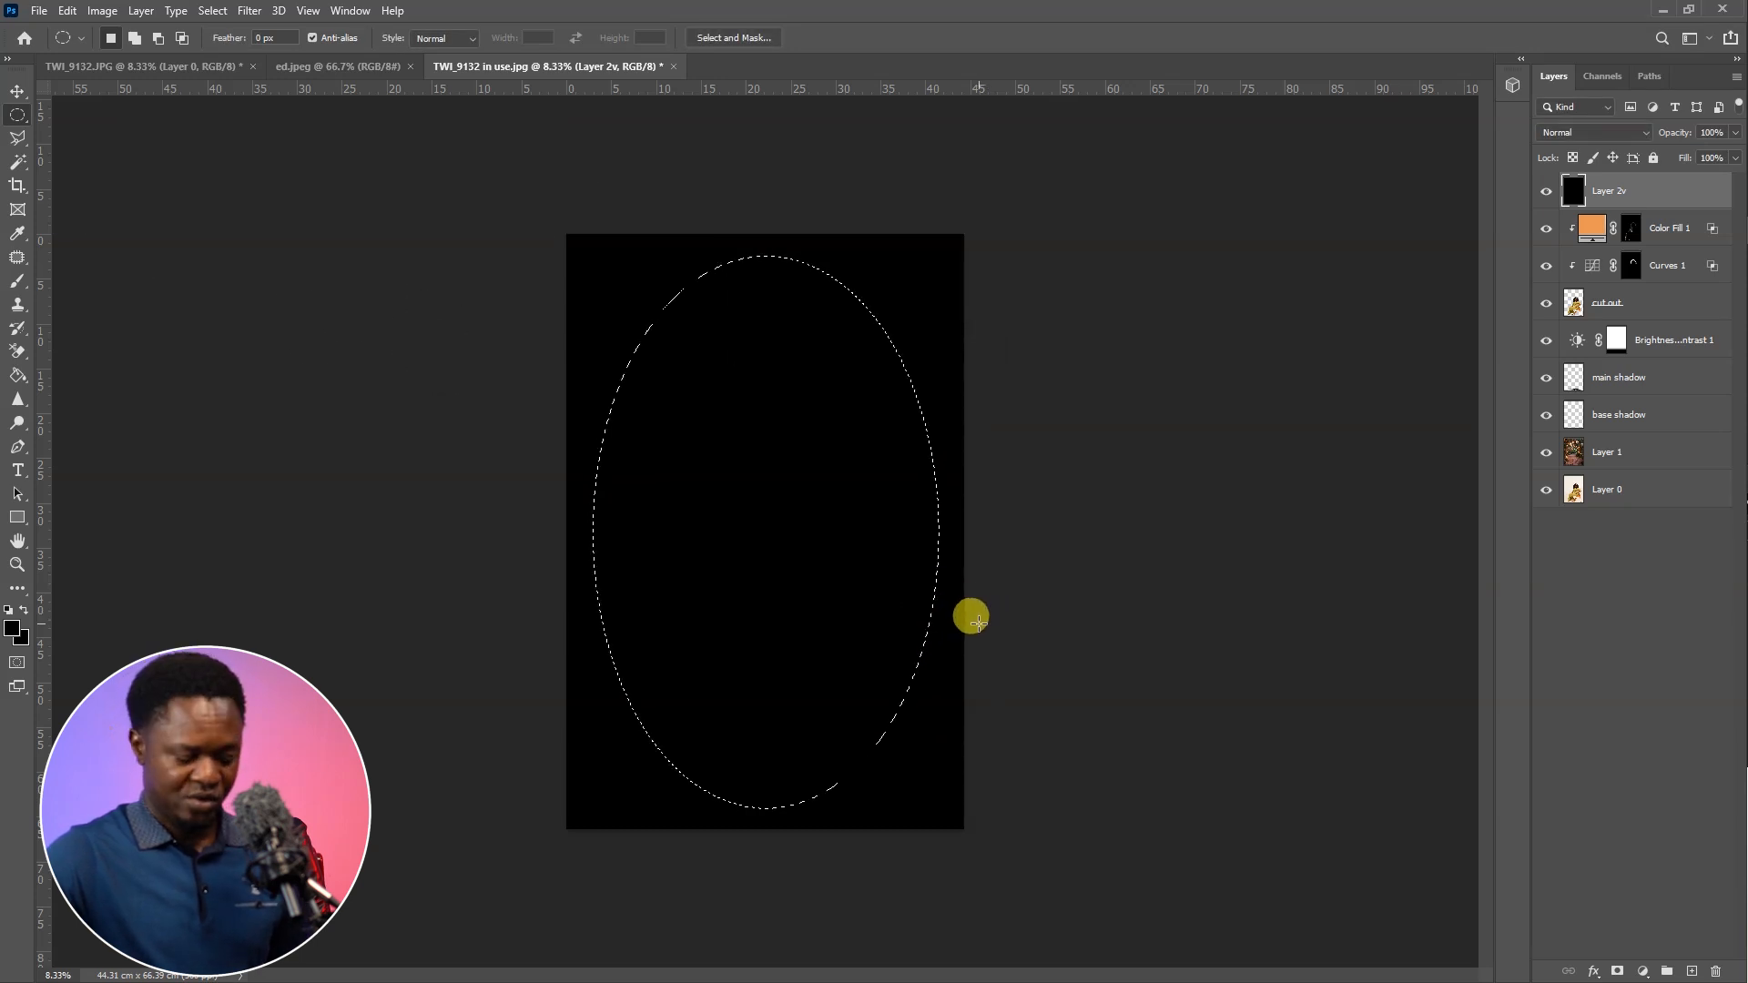
# Delete the black inside the feathered ellipse twice to leave a soft dark vignette, and clear the selection
pyautogui.press('Delete')
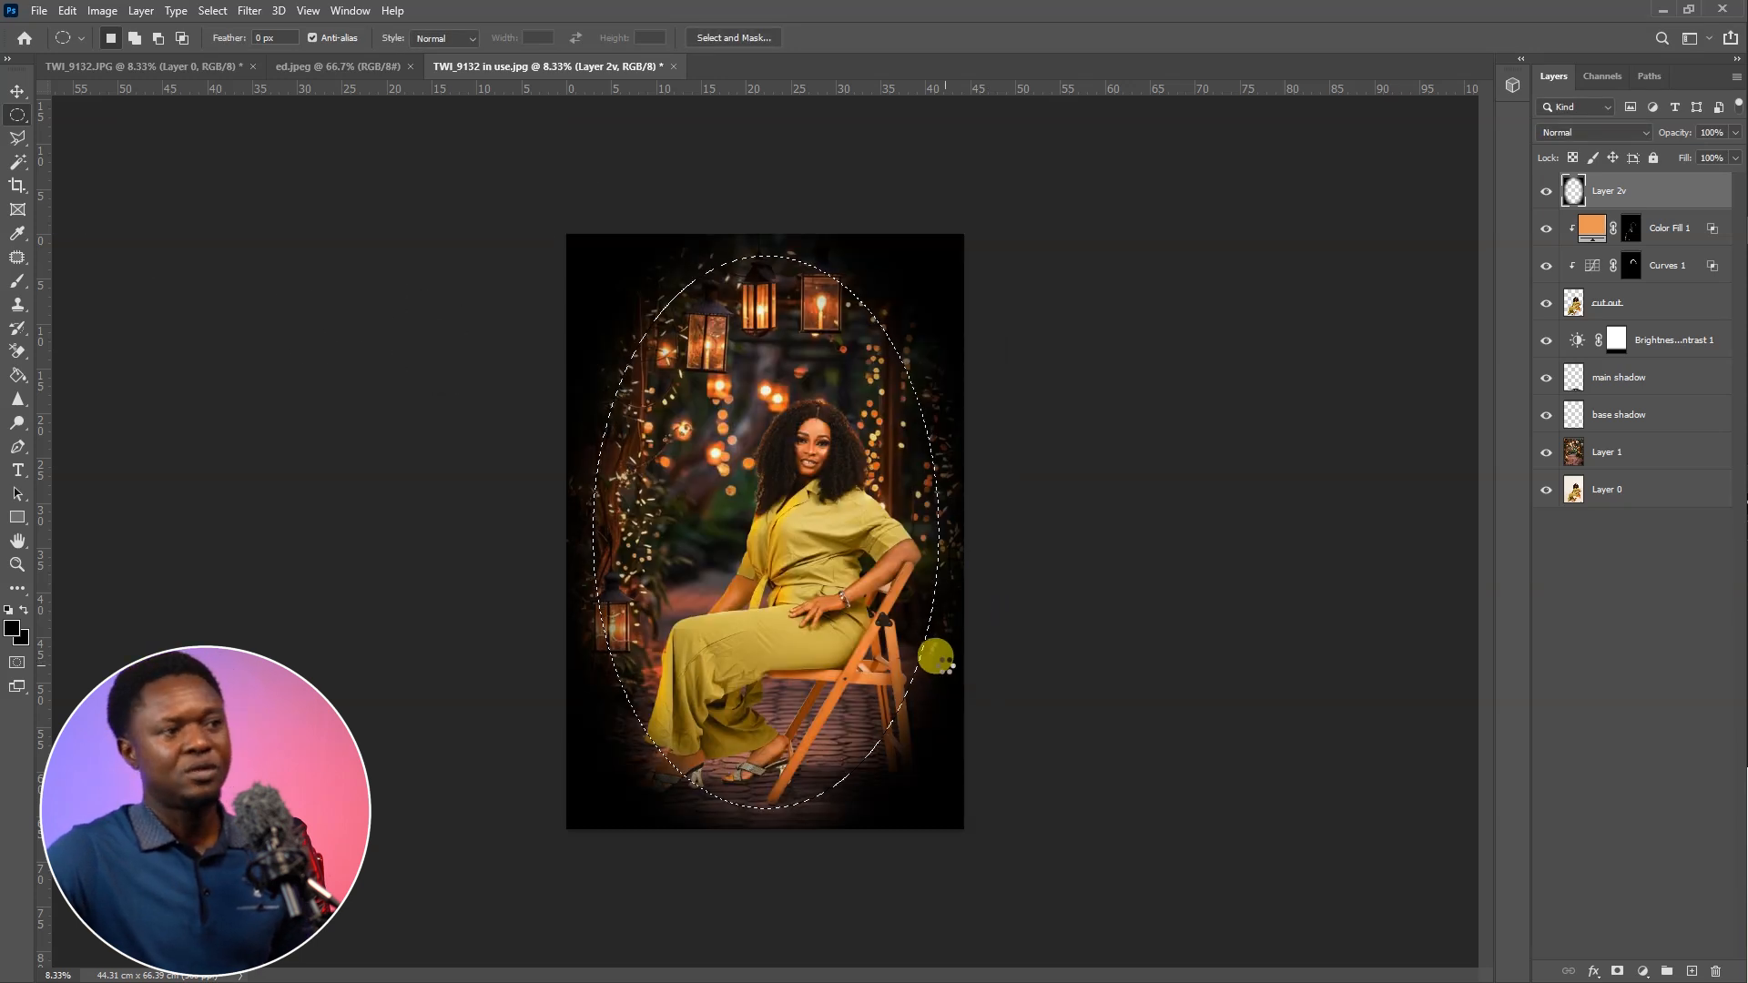
pyautogui.press('Delete')
pyautogui.hotkey('ctrl', 'd')
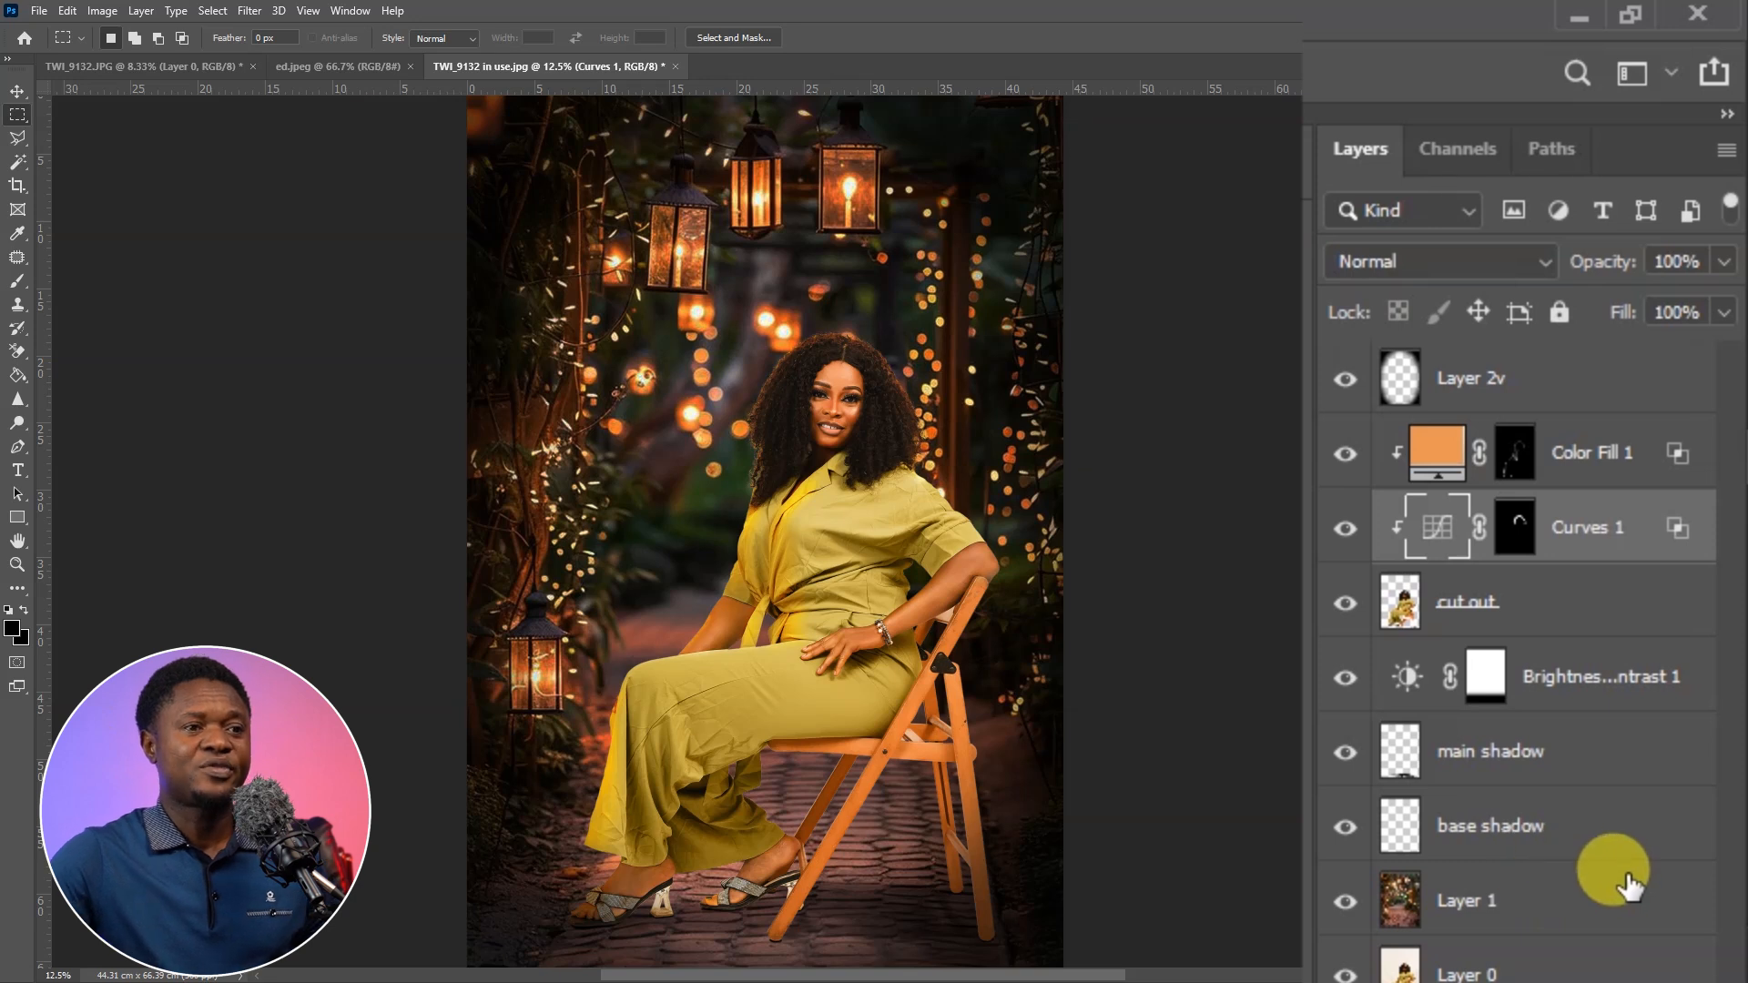
# On the garden background layer, select the full canvas width from the top edge to just below the chair seat and feather it by 300 pixels
pyautogui.click(1519, 903)
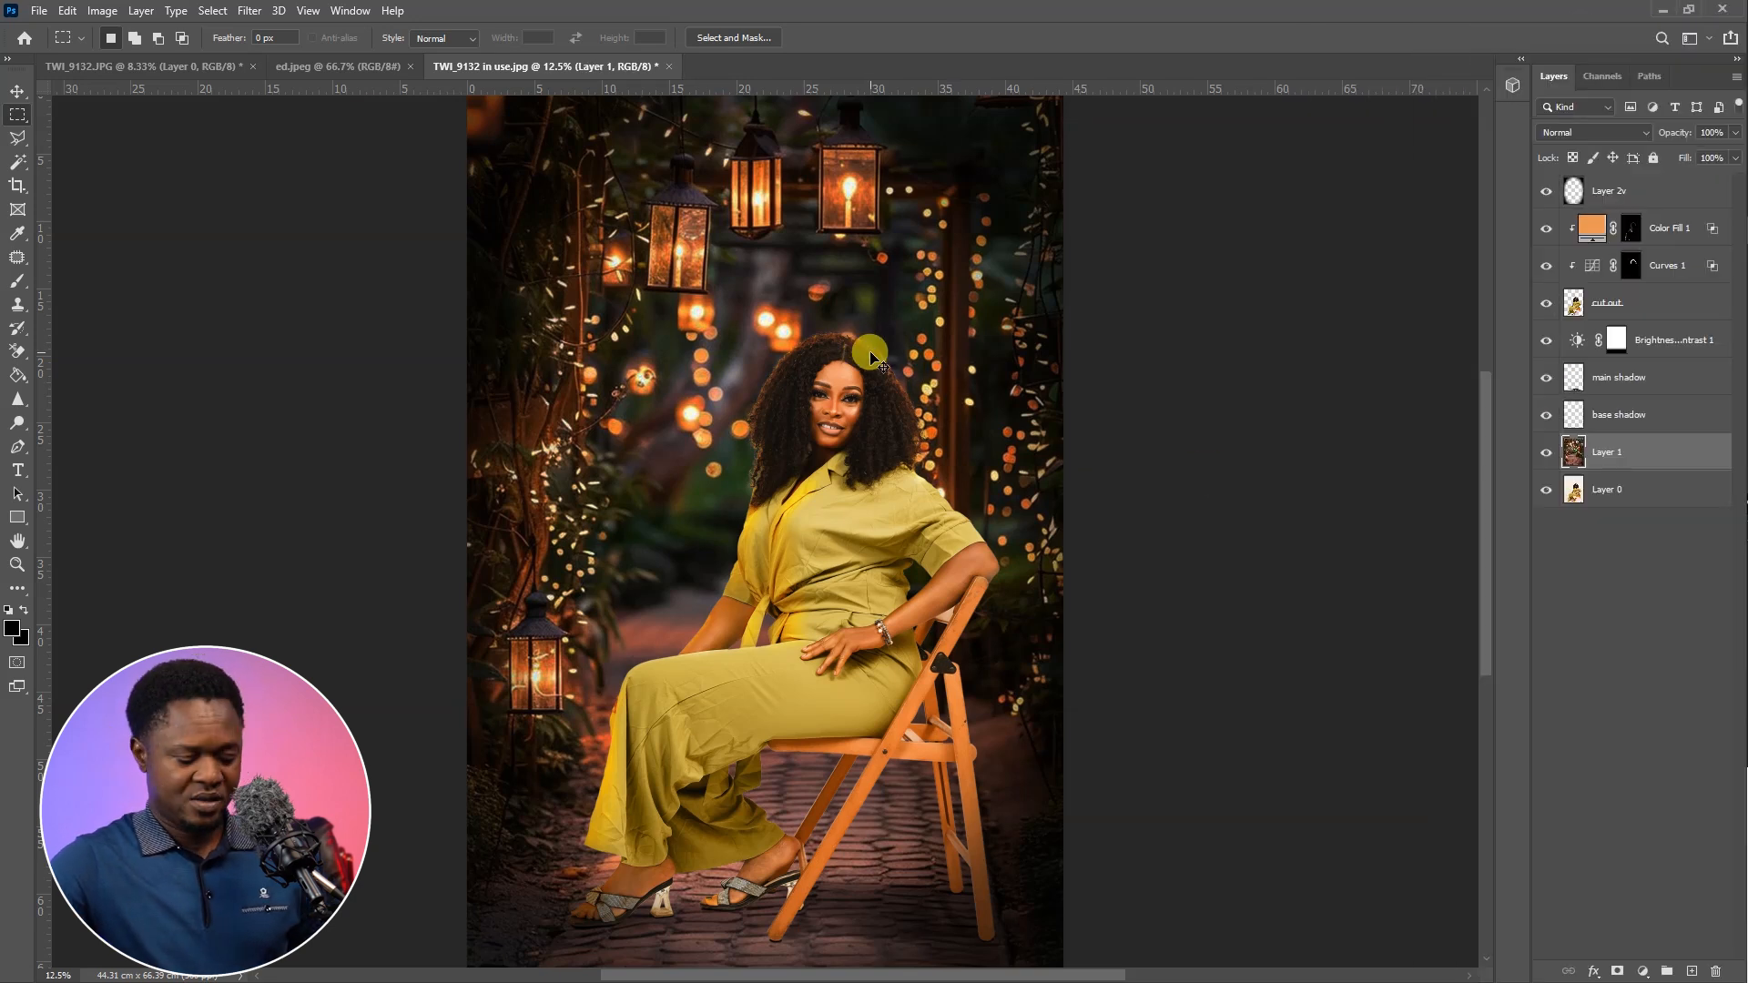
pyautogui.hotkey('ctrl', '-')
pyautogui.rightClick(19, 110)
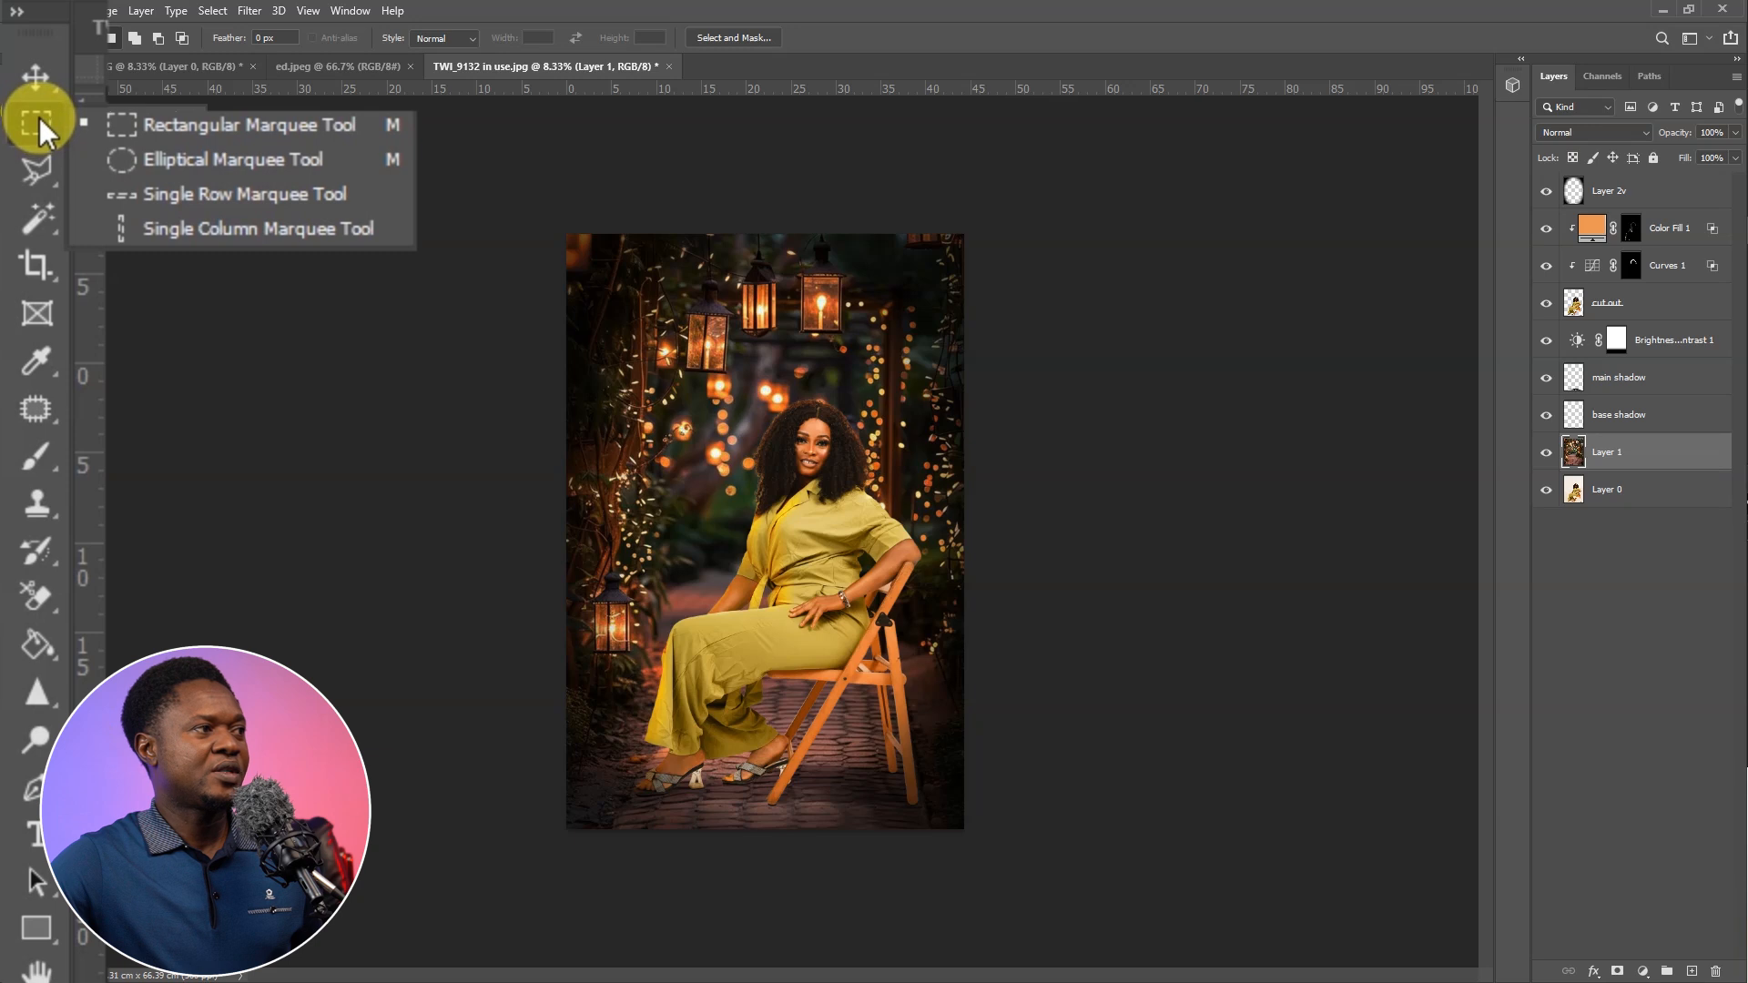
pyautogui.click(145, 124)
pyautogui.moveTo(566, 234); pyautogui.dragTo(981, 701)
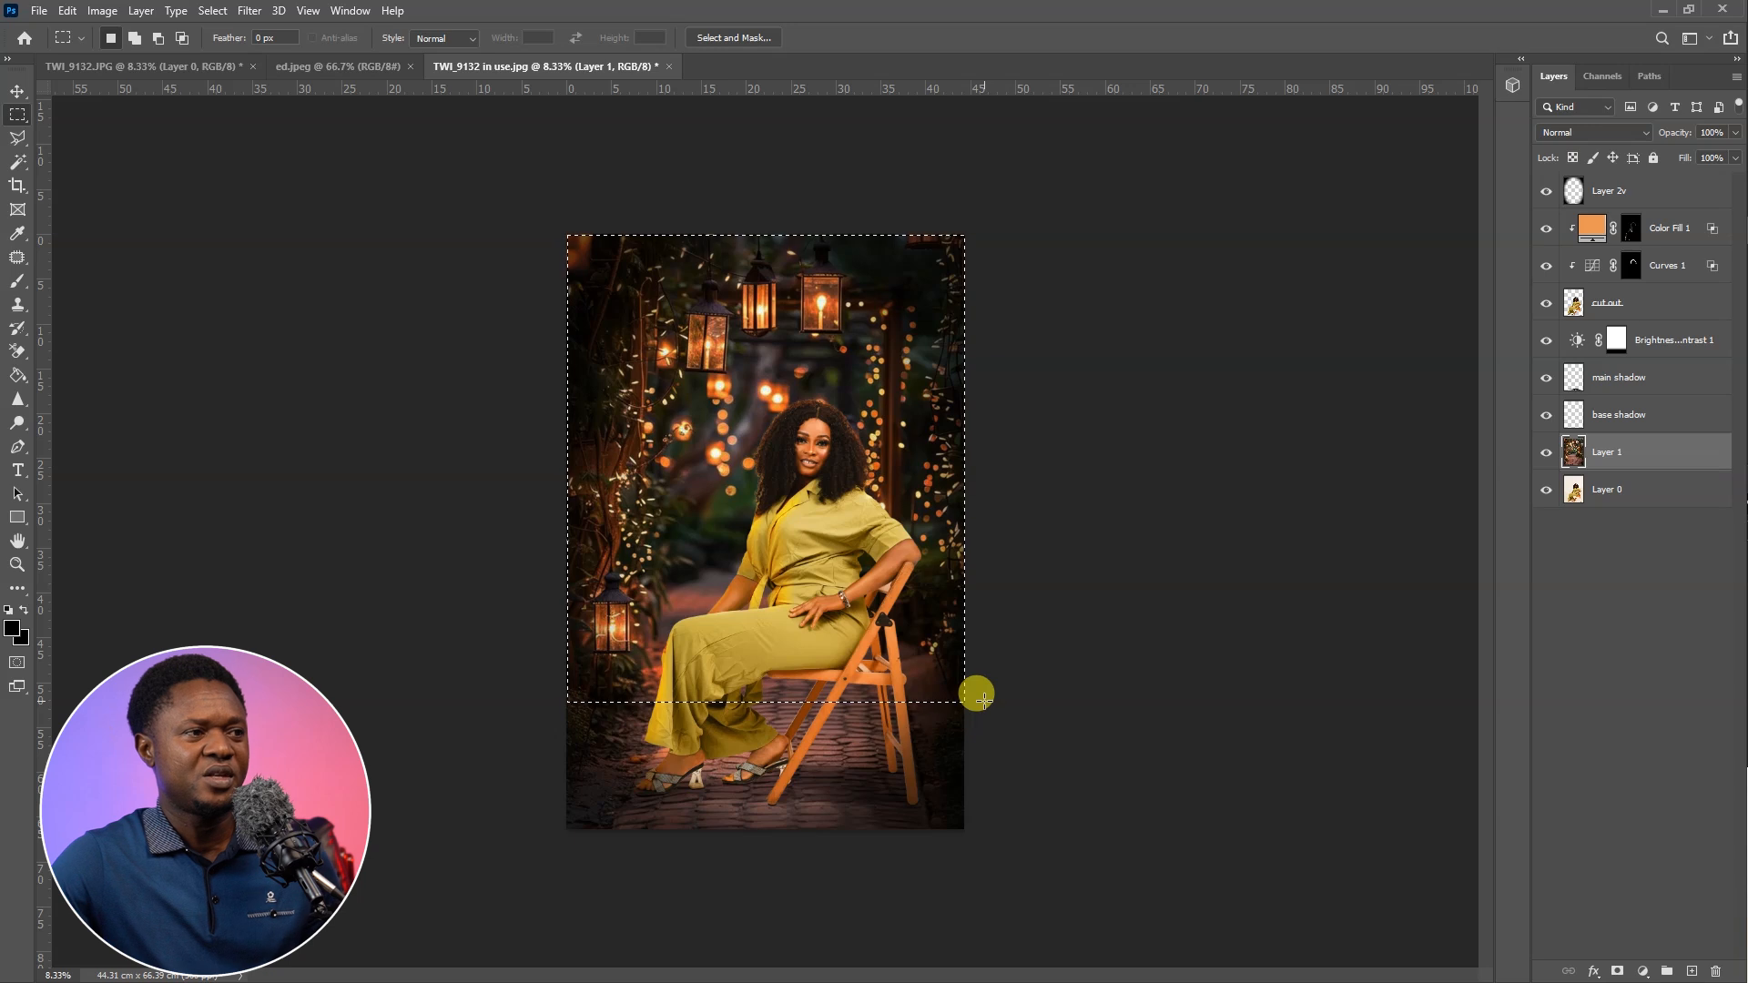
pyautogui.rightClick(750, 434)
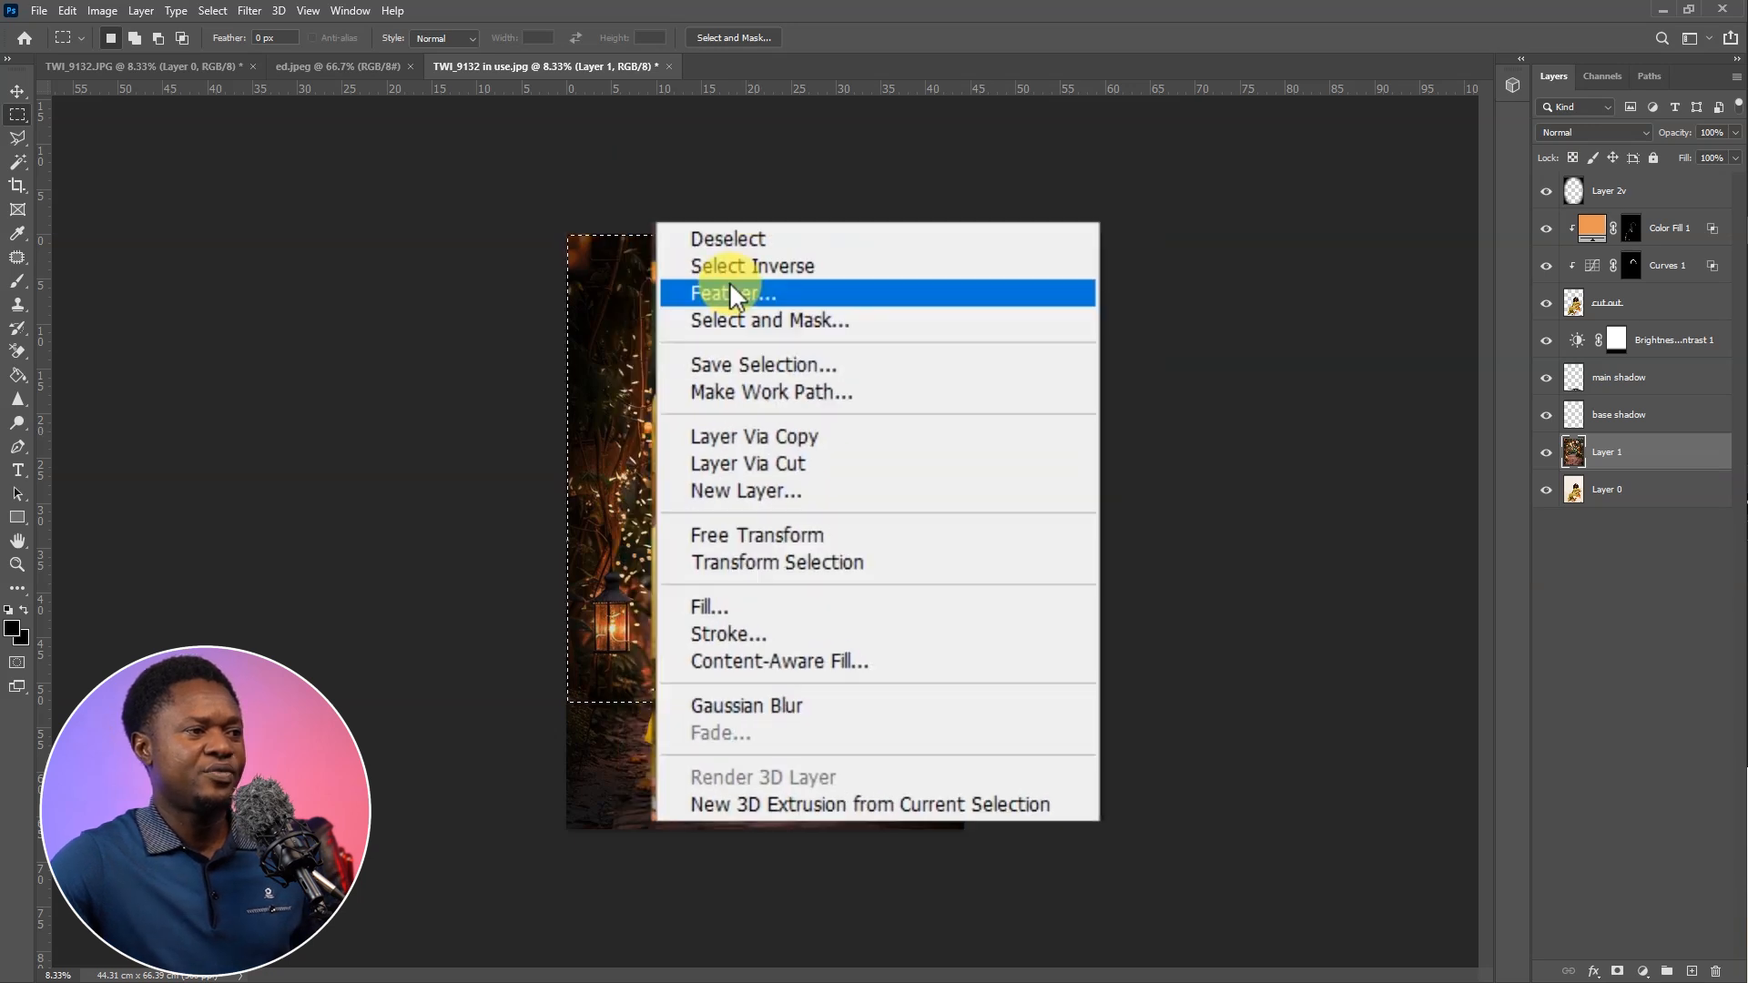
pyautogui.click(731, 289)
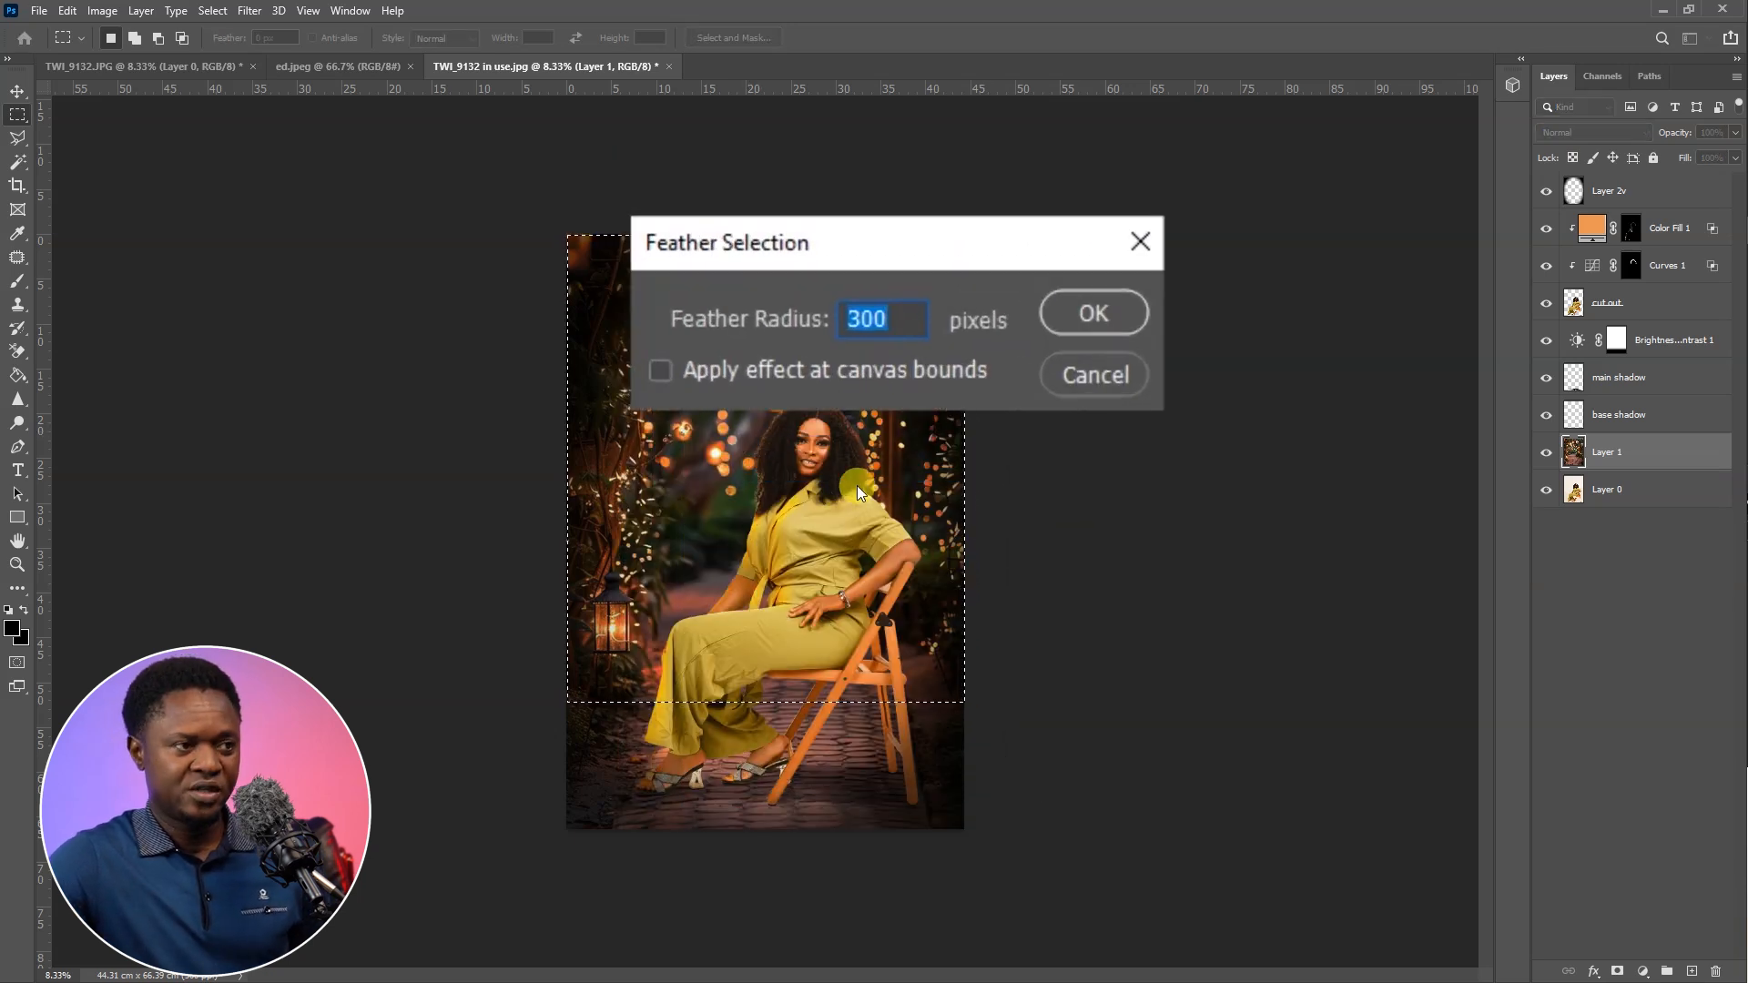
pyautogui.press('Return')
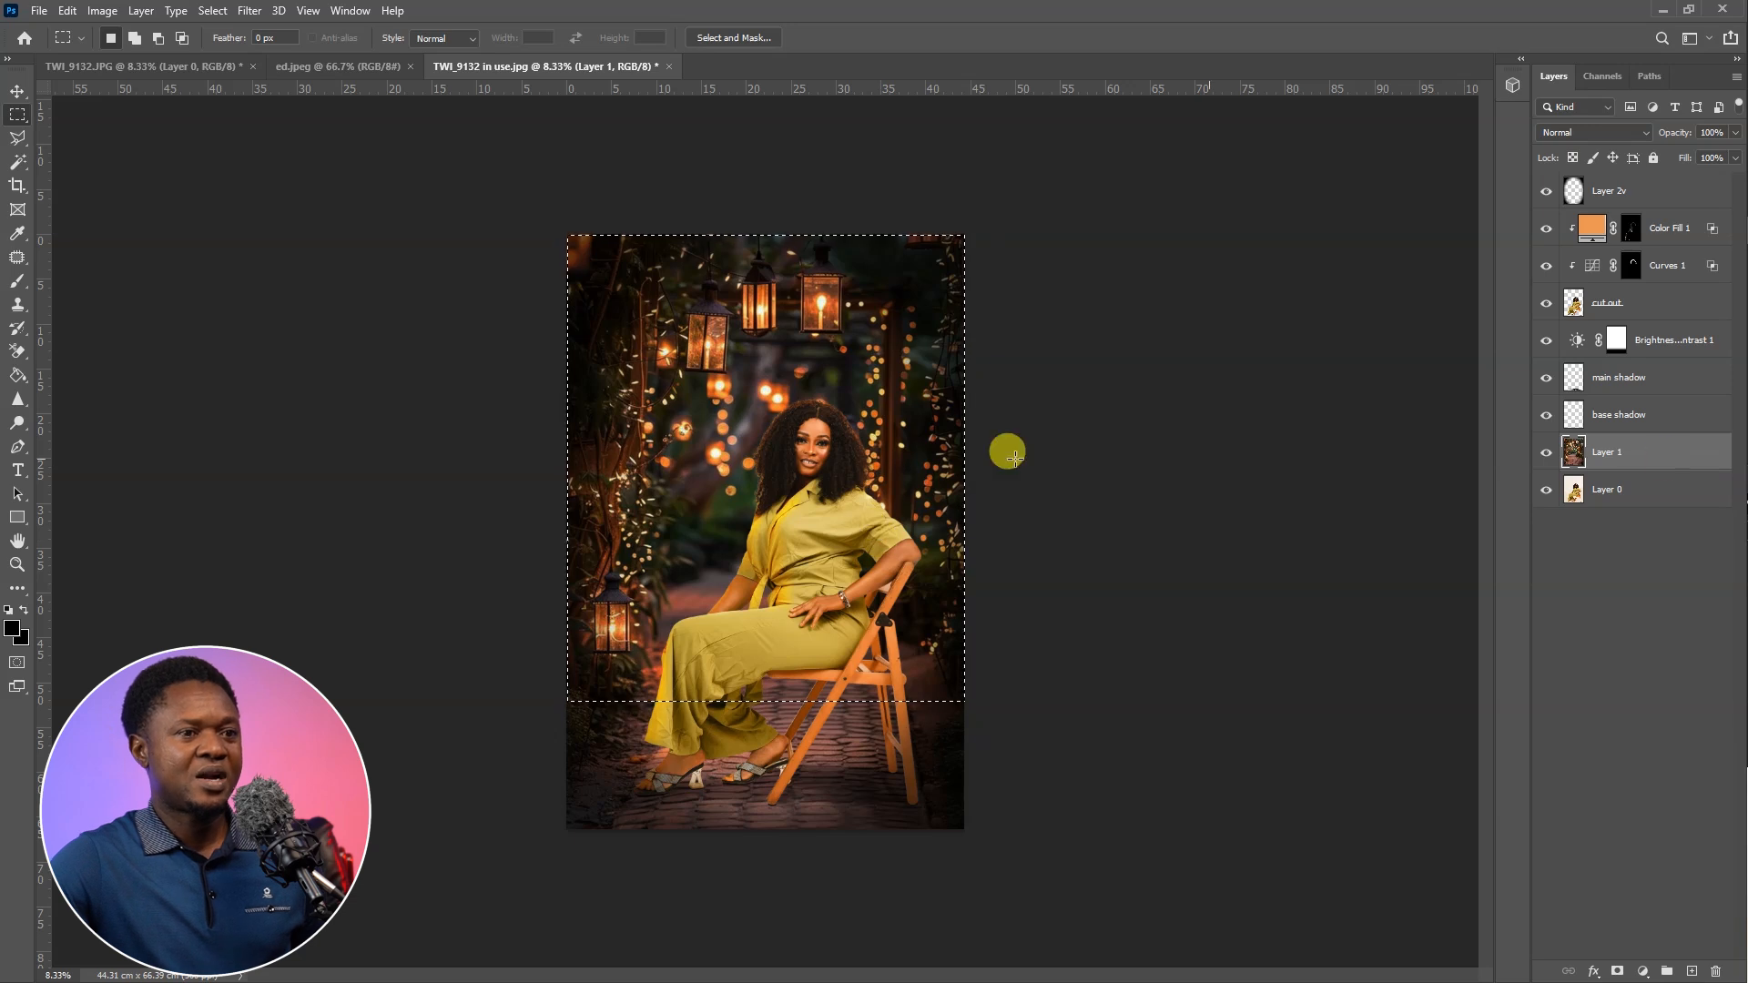
# Apply a Gaussian Blur with a 7.2-pixel radius to the selected garden background, clear the selection and check the softened result
pyautogui.click(248, 11)
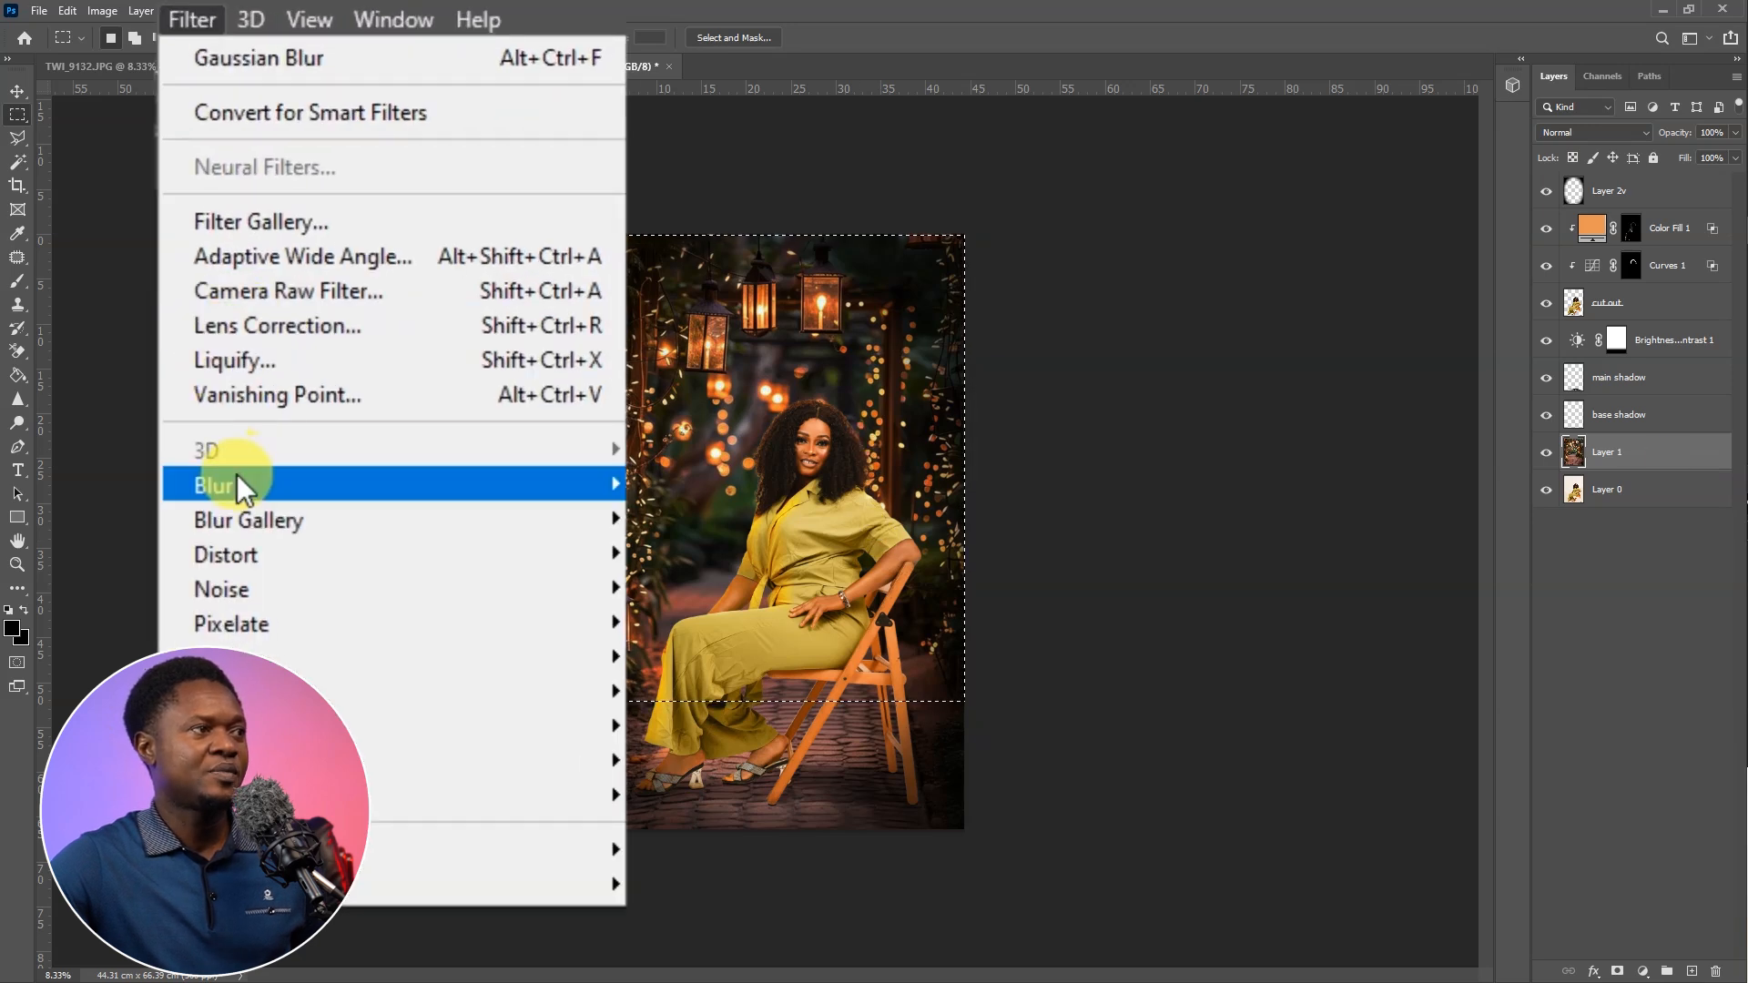
pyautogui.moveTo(455, 492)
pyautogui.click(748, 619)
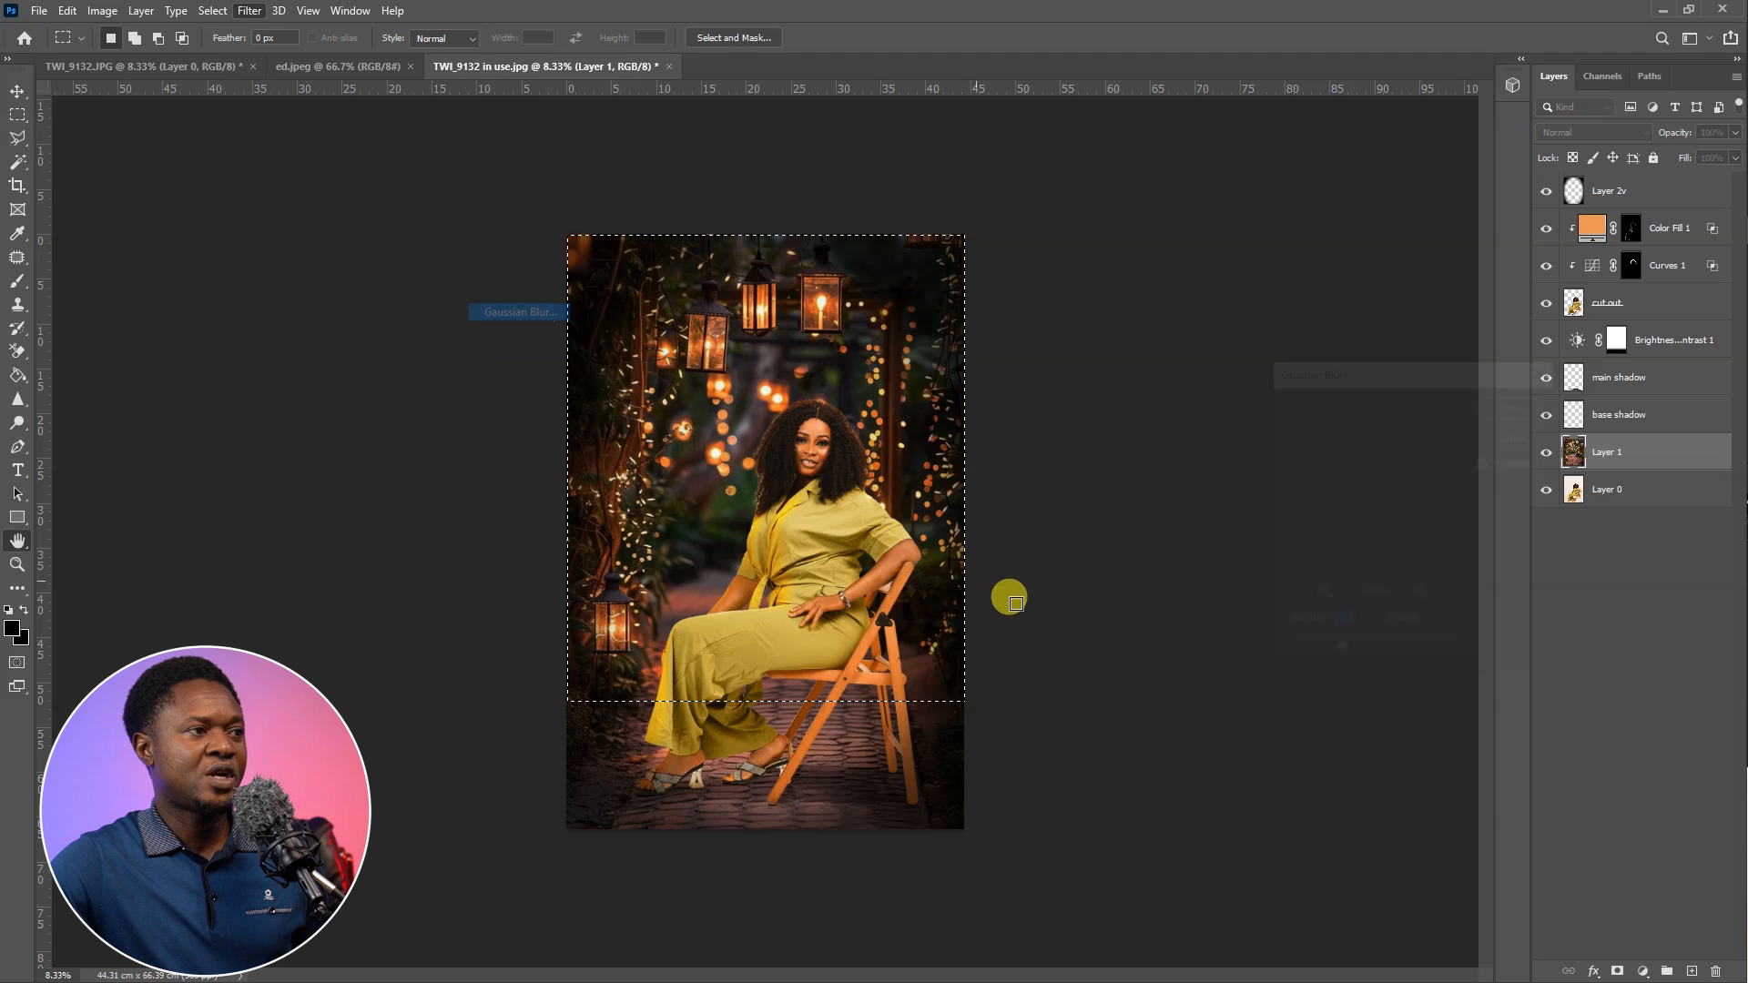
pyautogui.moveTo(1184, 794)
pyautogui.mouseDown()
pyautogui.moveTo(1074, 794)
pyautogui.moveTo(1191, 789)
pyautogui.mouseUp()
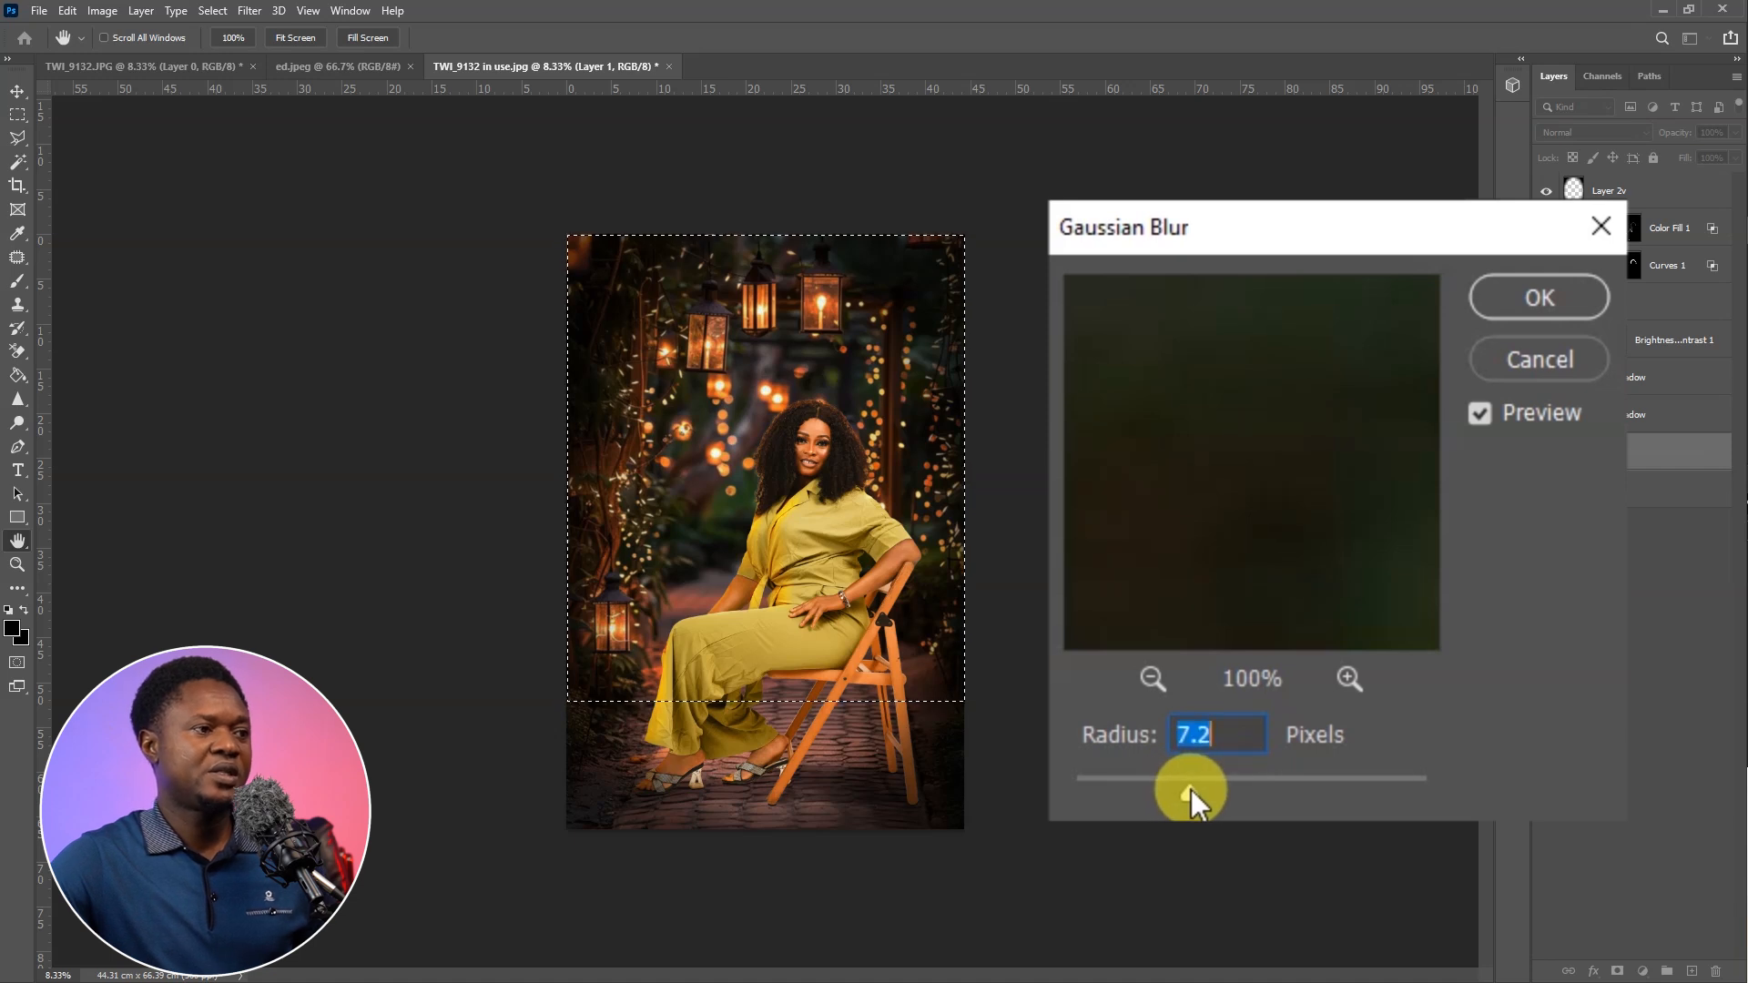
pyautogui.click(1534, 300)
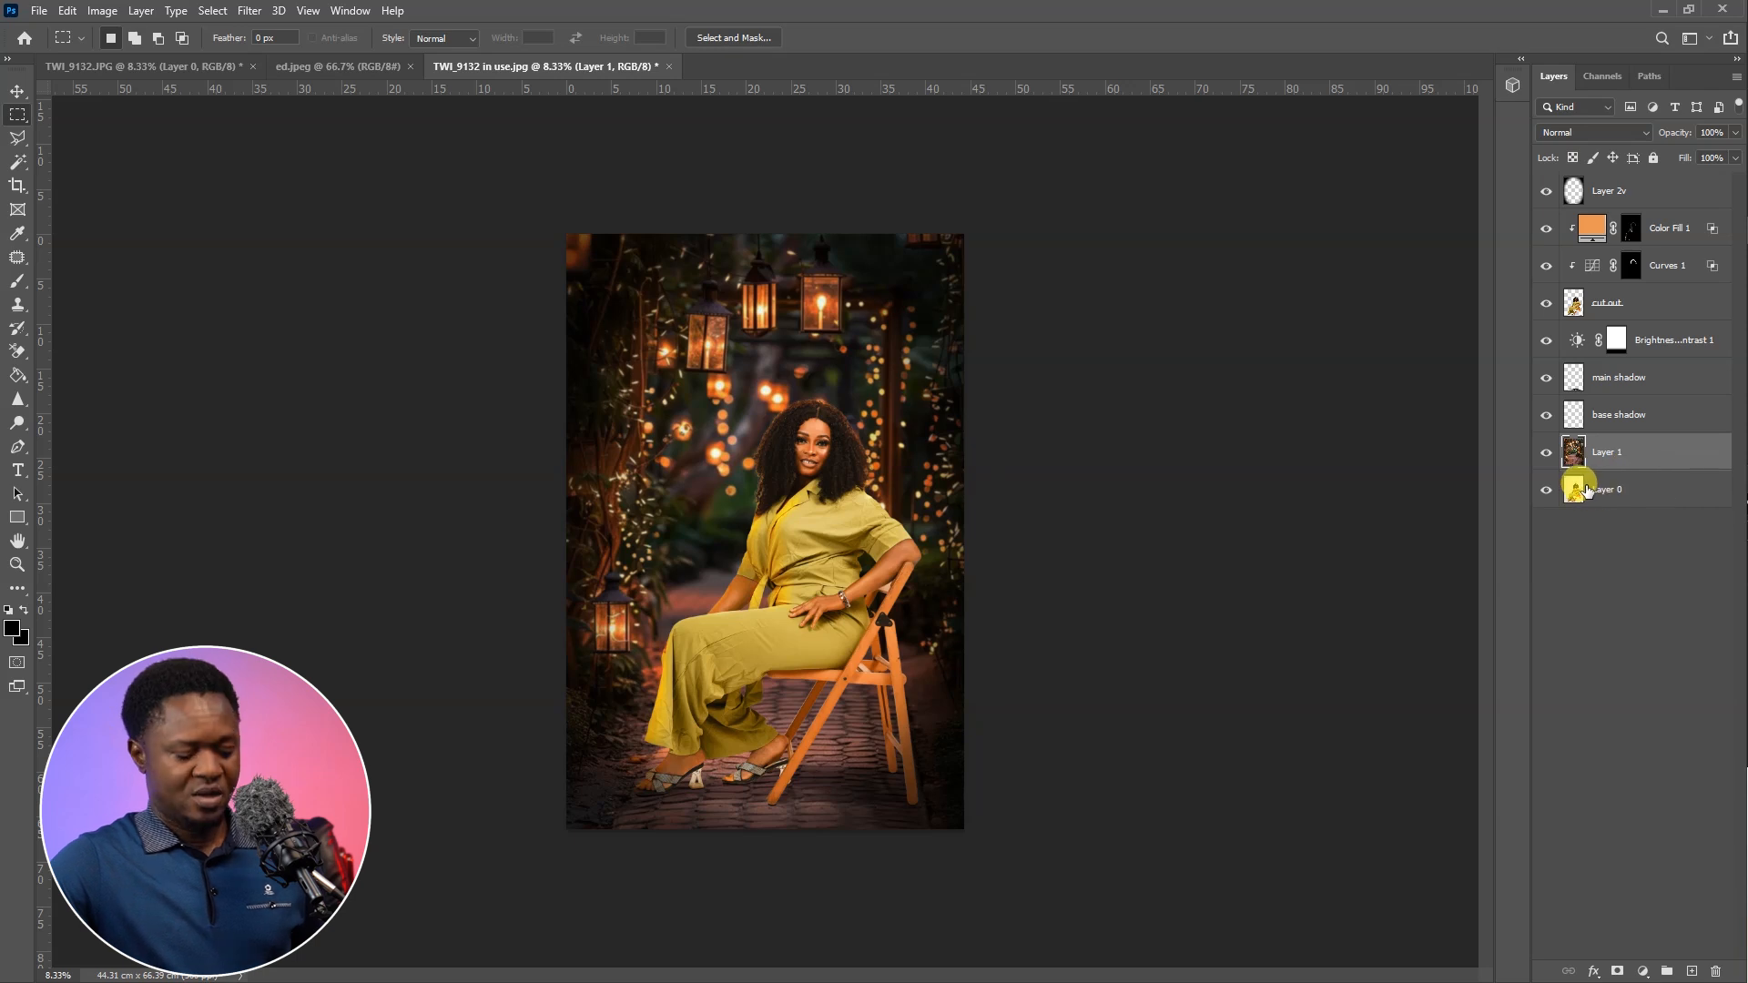
pyautogui.hotkey('ctrl', '+')
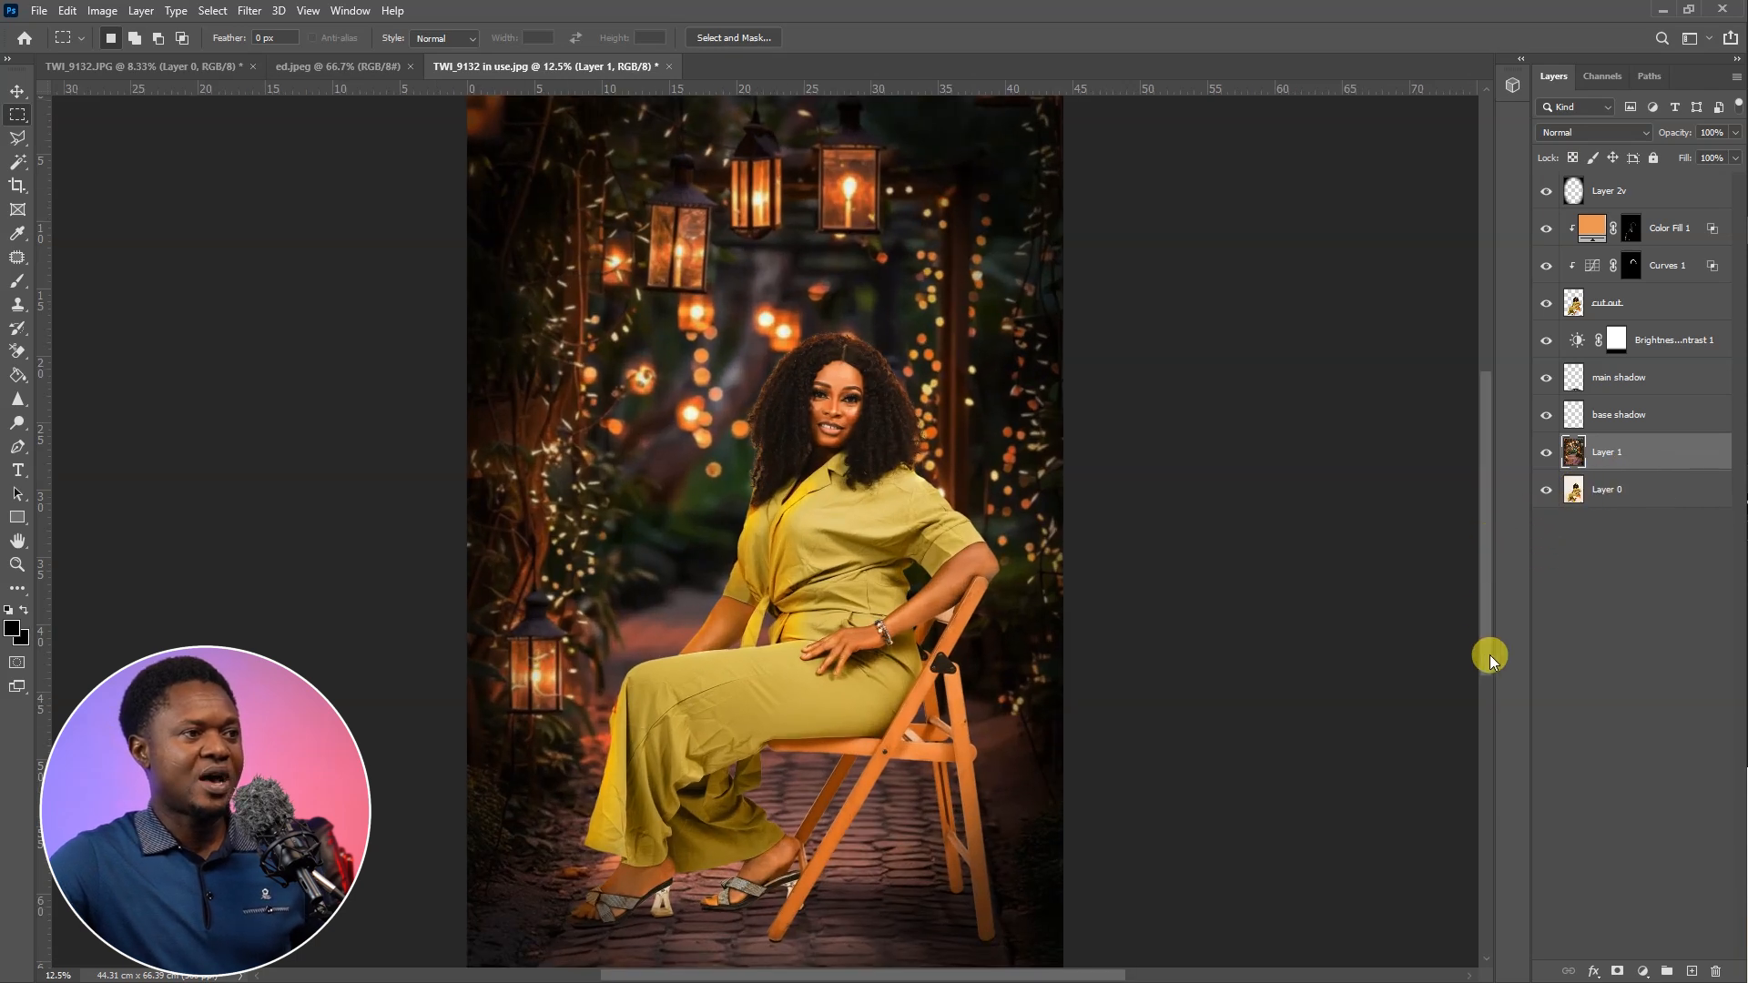
pyautogui.hotkey('ctrl', '-')
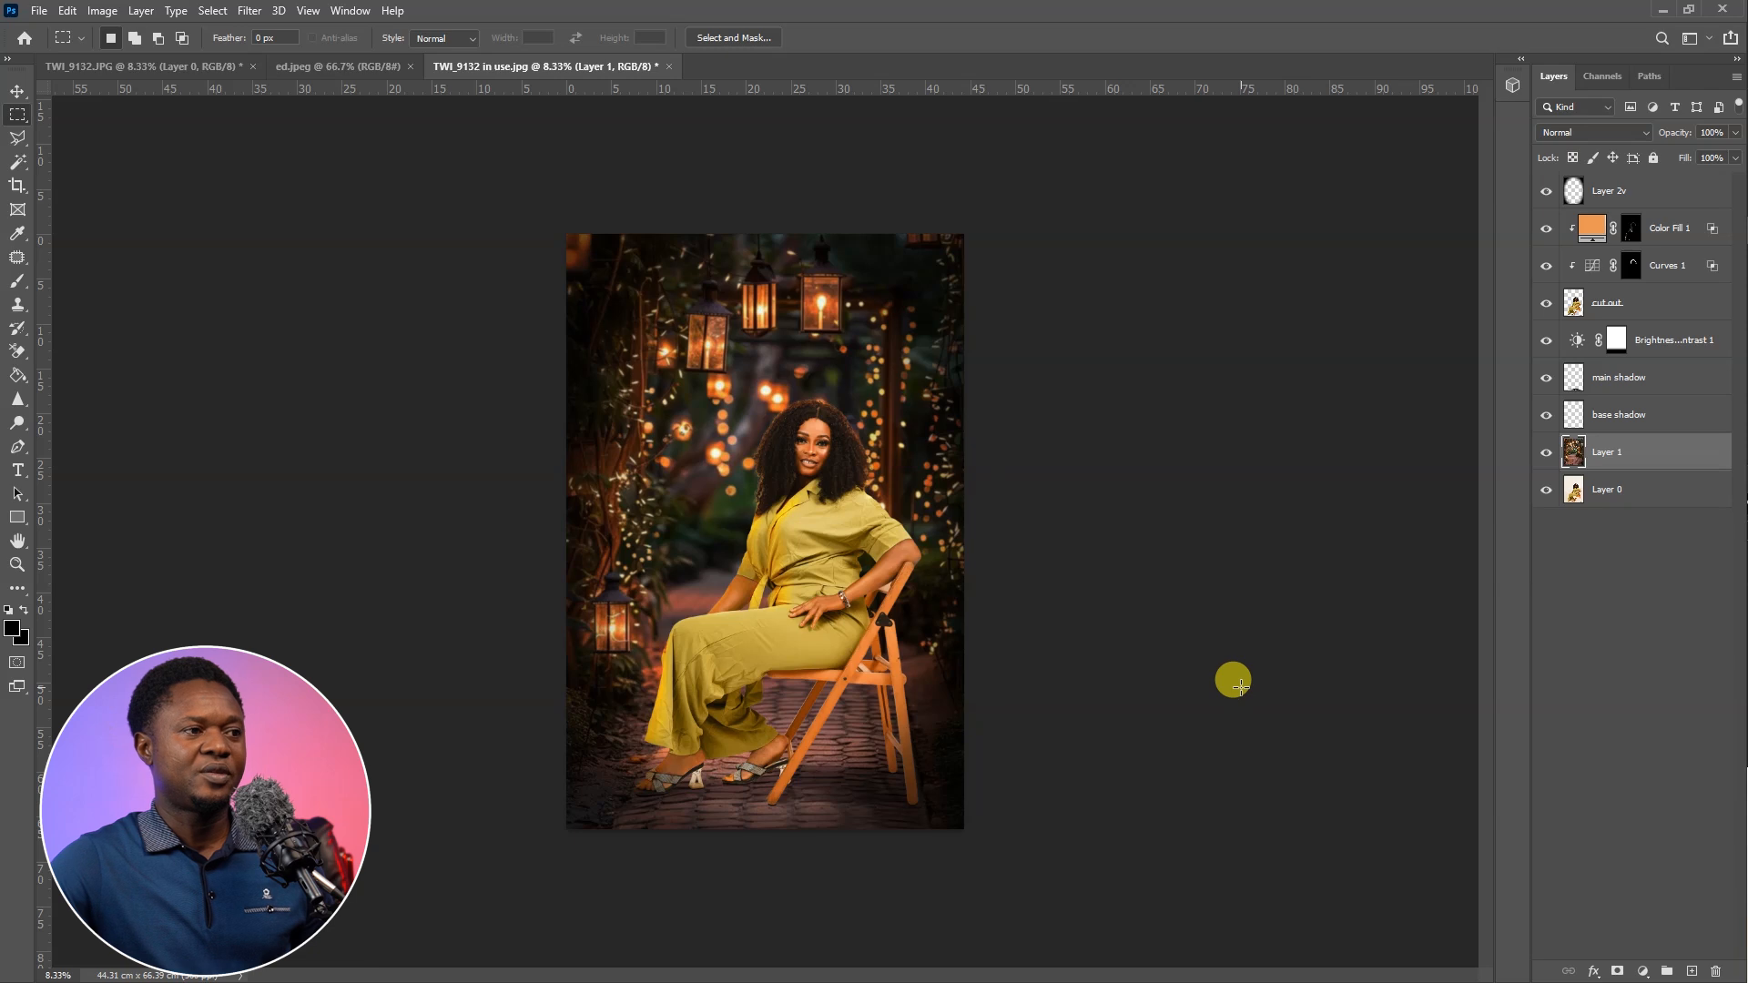
# Rename the Color Fill 1 layer as "Light effect" and the Curves 1 layer as "shine"
pyautogui.doubleClick(1669, 228)
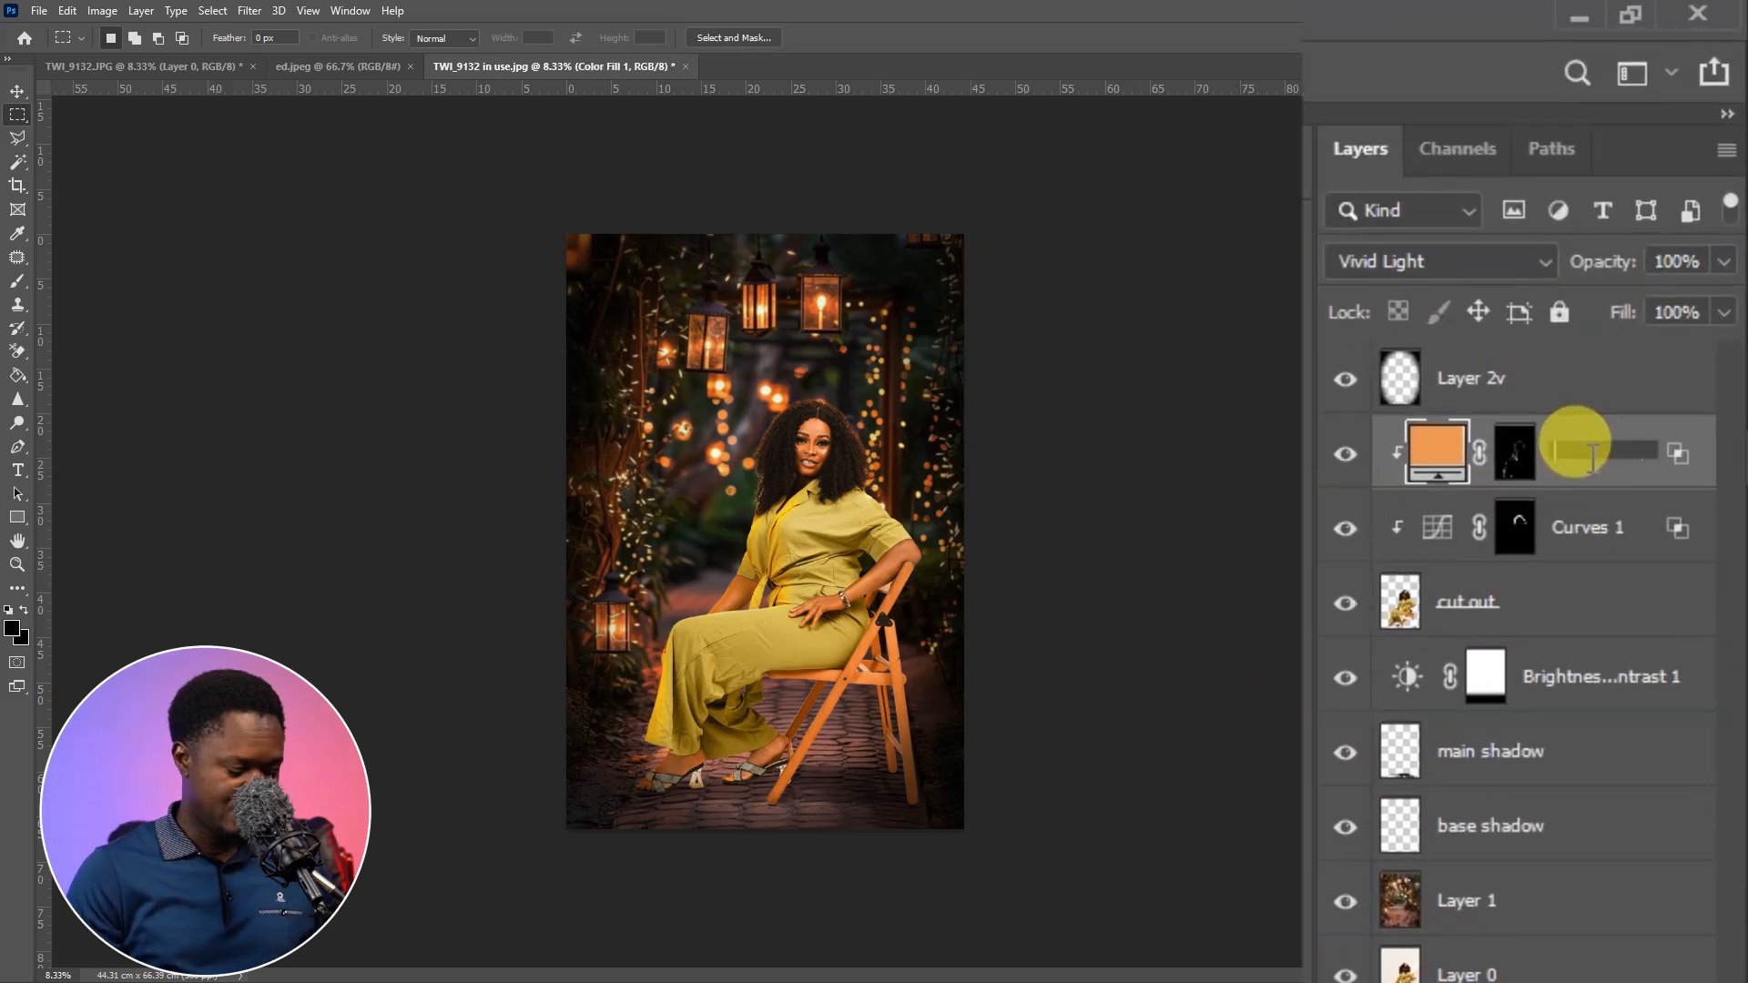
pyautogui.write('Light')
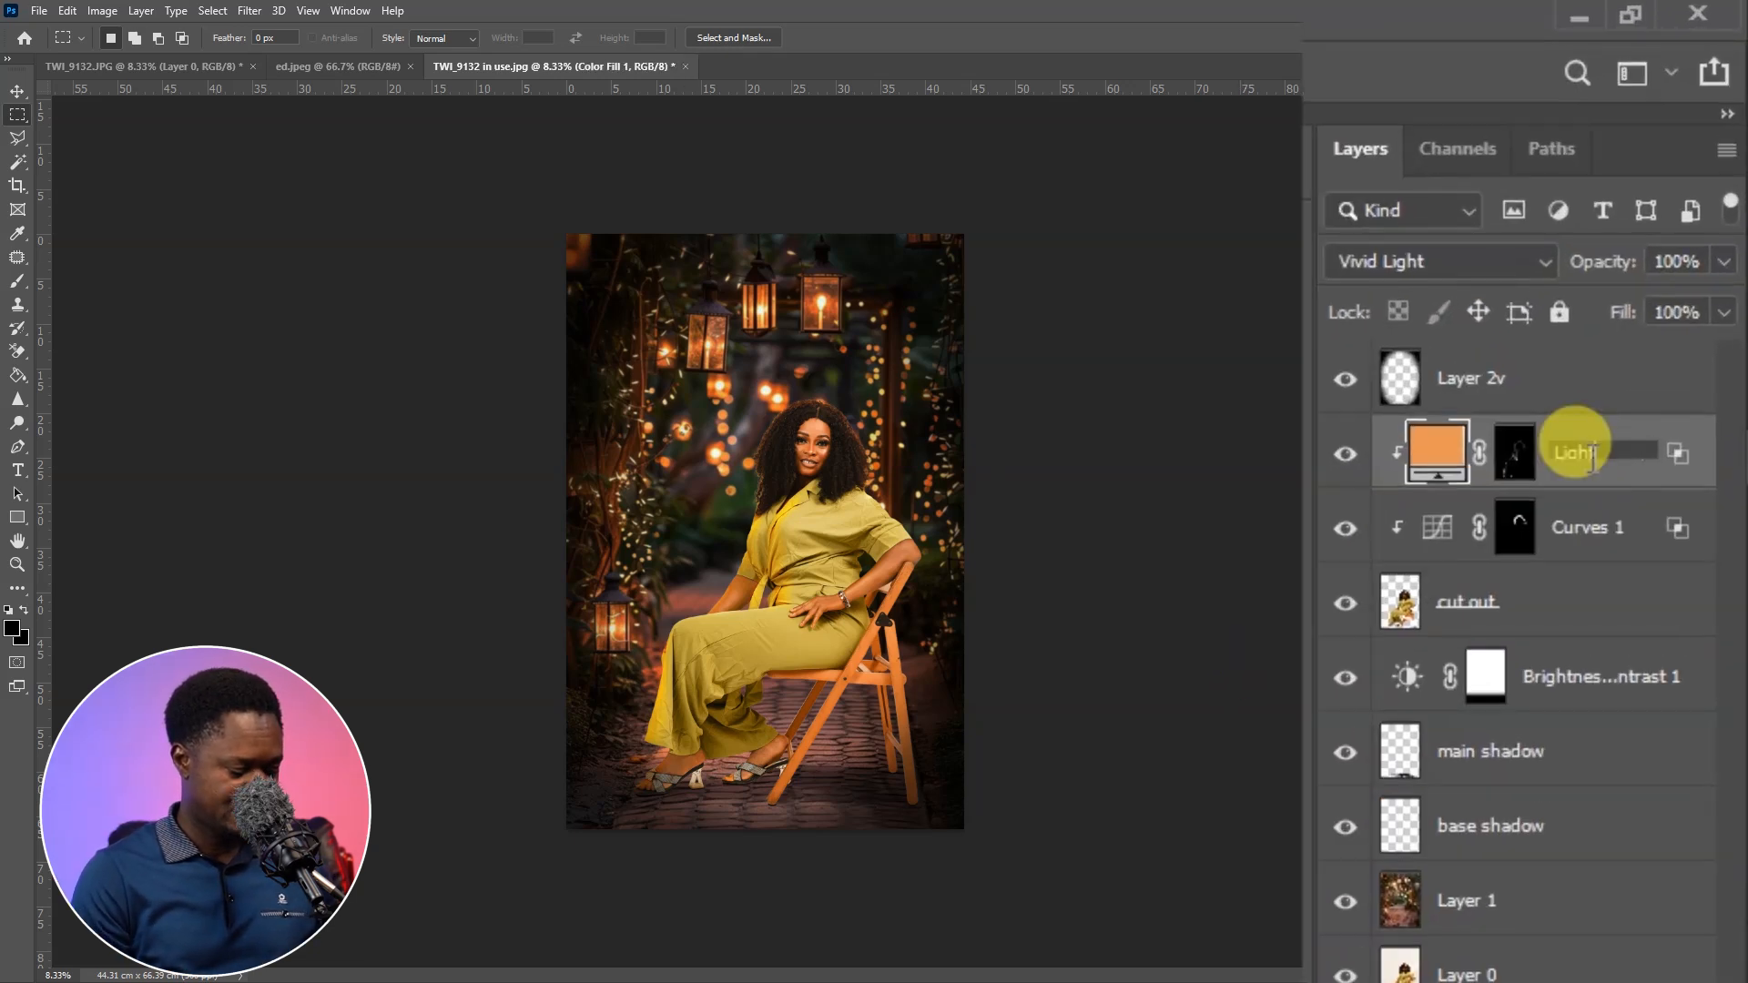
pyautogui.write(' effect')
pyautogui.doubleClick(1592, 528)
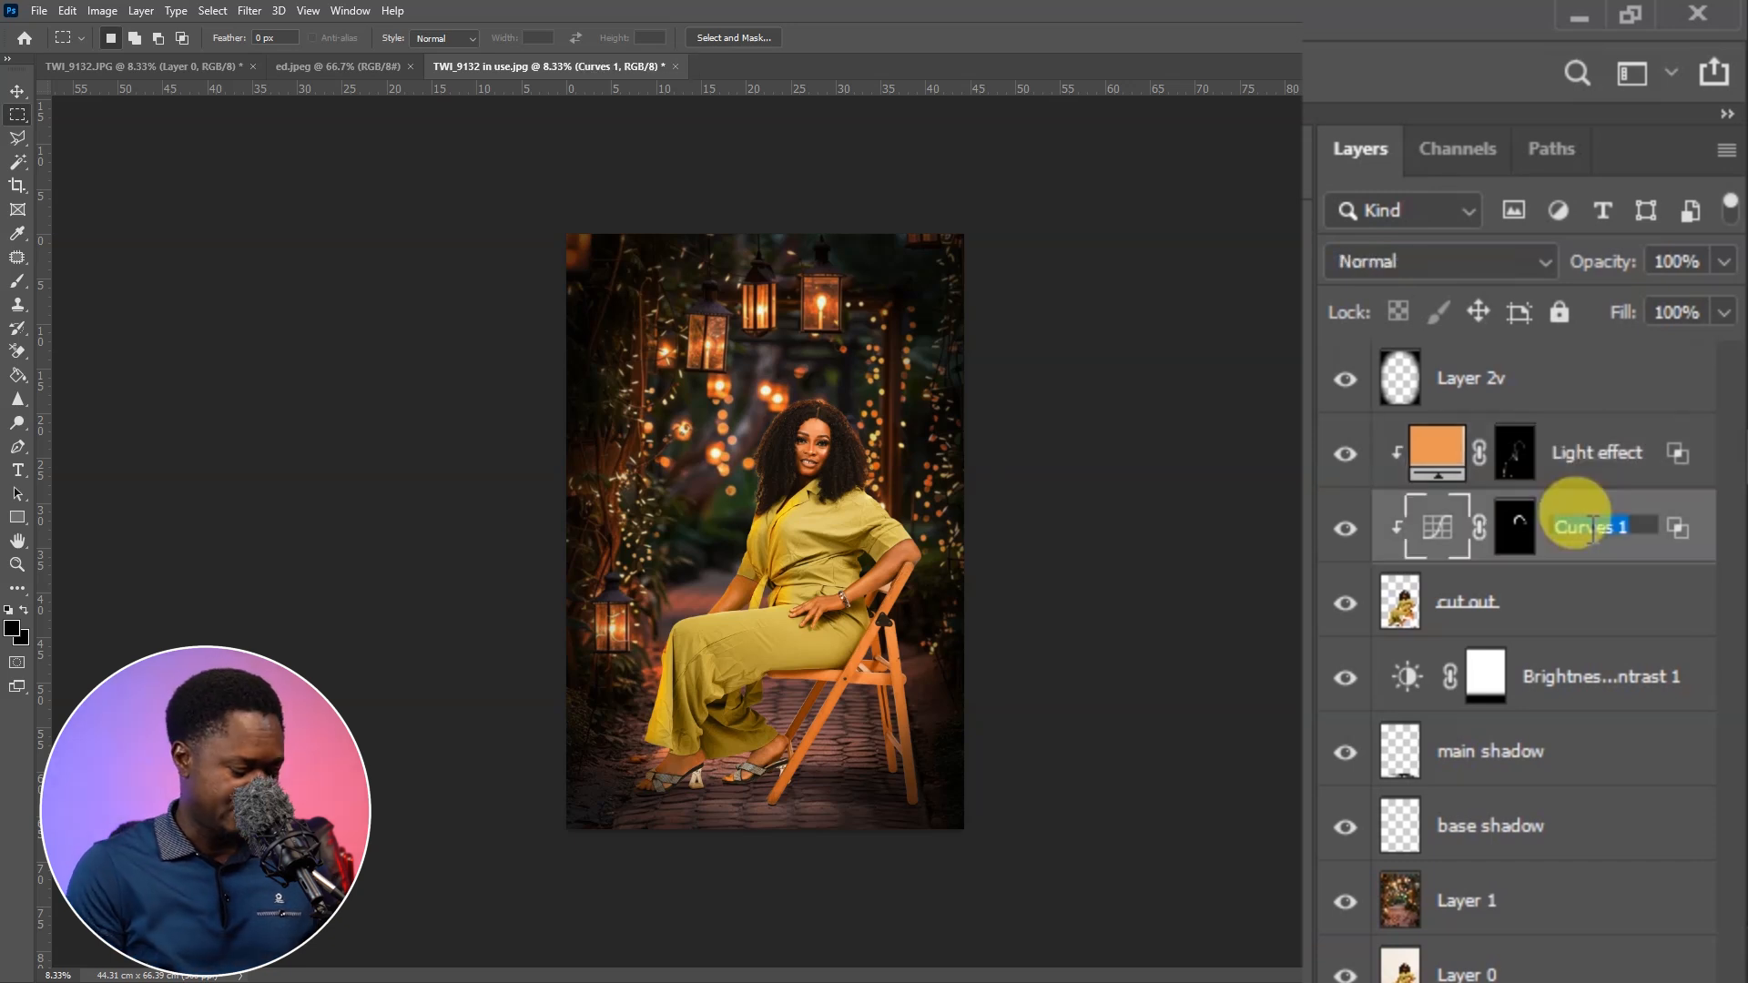
pyautogui.write('shin')
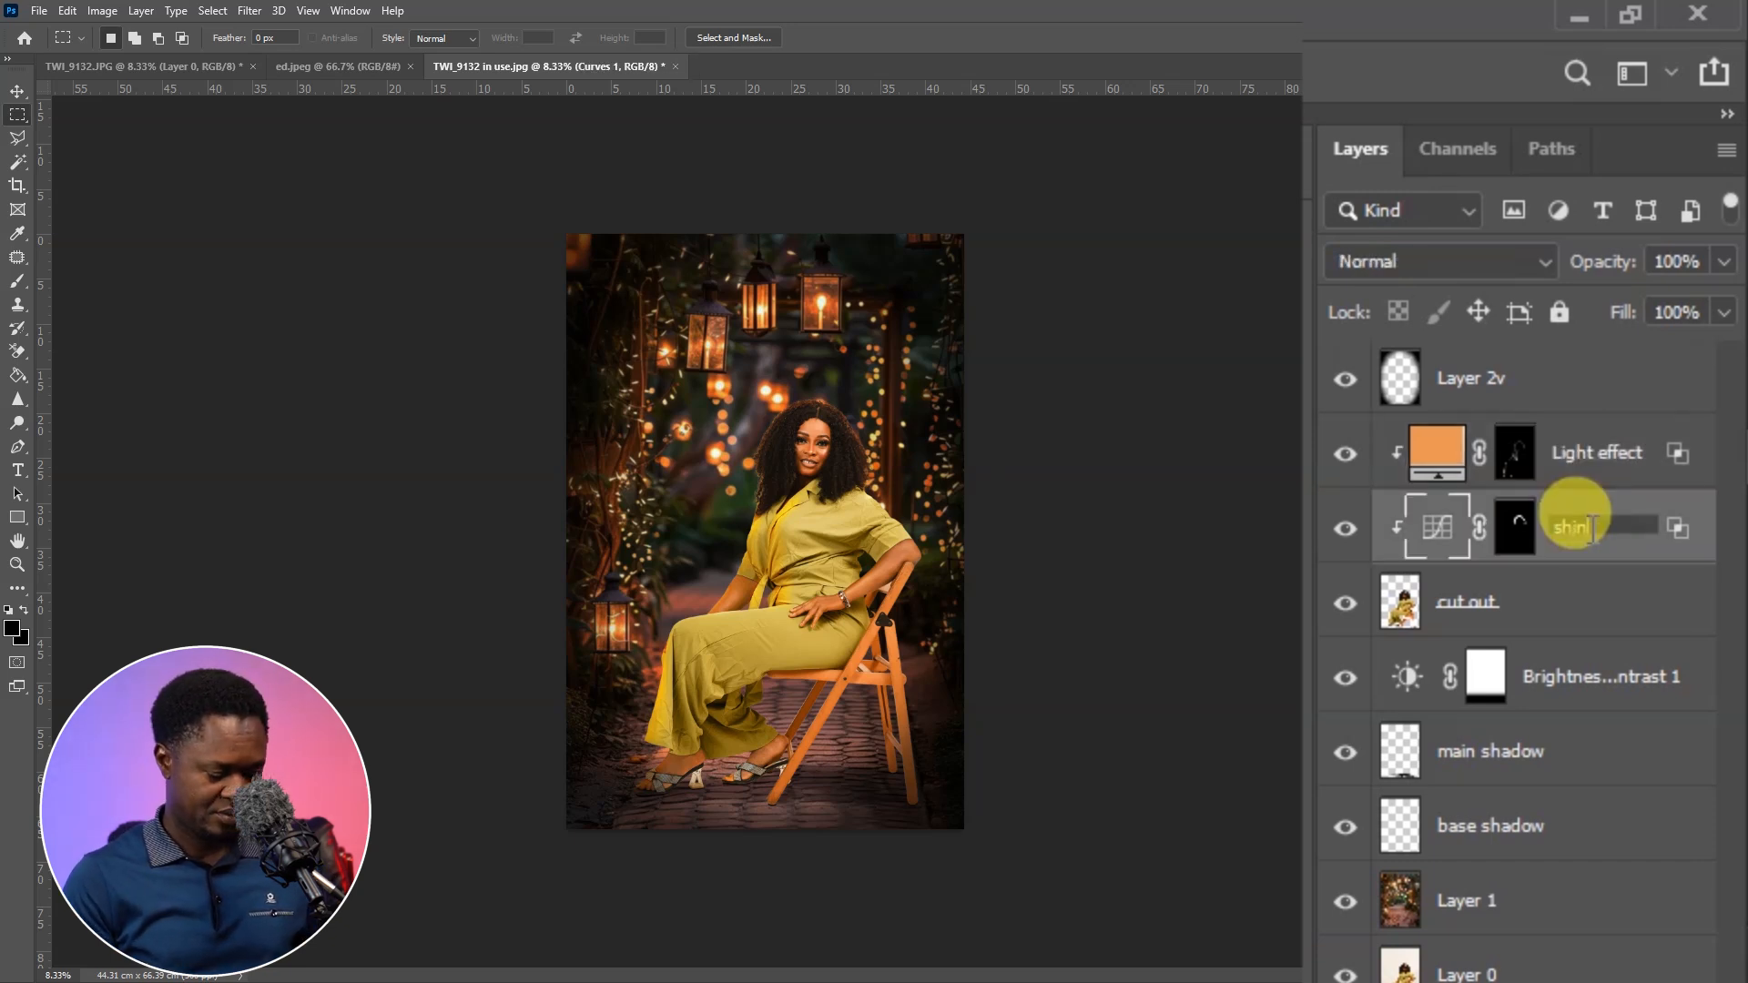
pyautogui.write('e')
# Rename the Brightness/Contrast adjustment layer as "darken background"
pyautogui.doubleClick(1585, 676)
pyautogui.write('d')
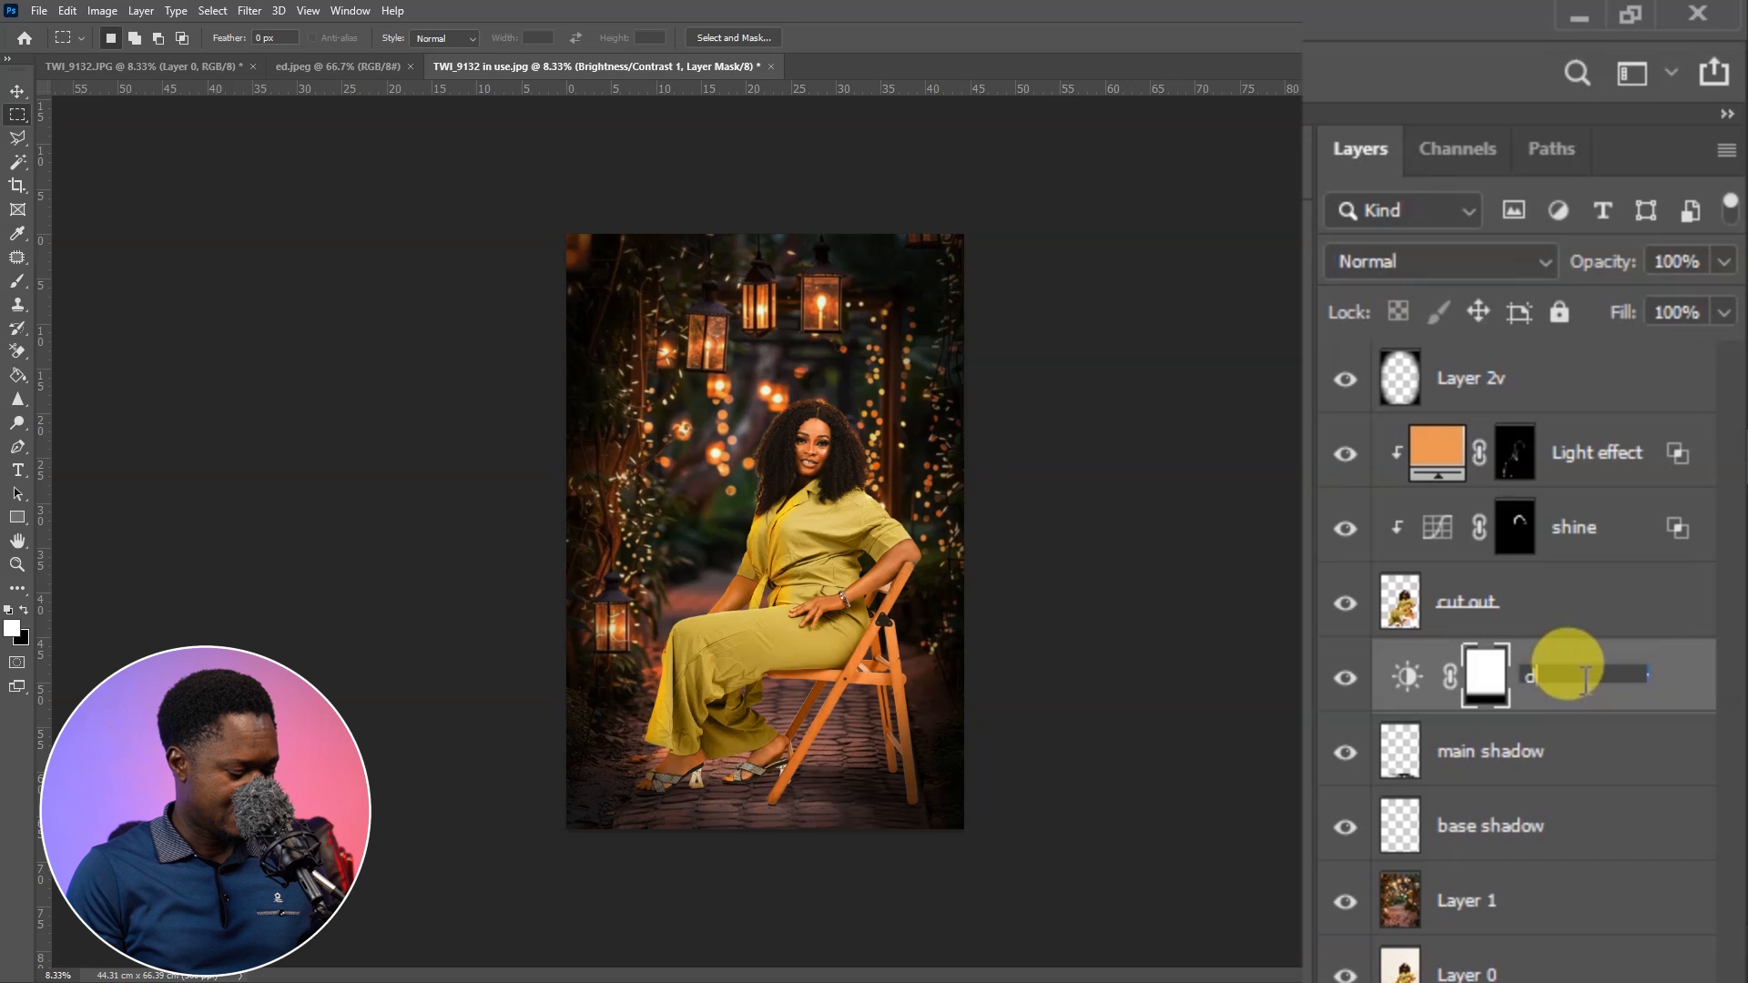
pyautogui.write('arken background')
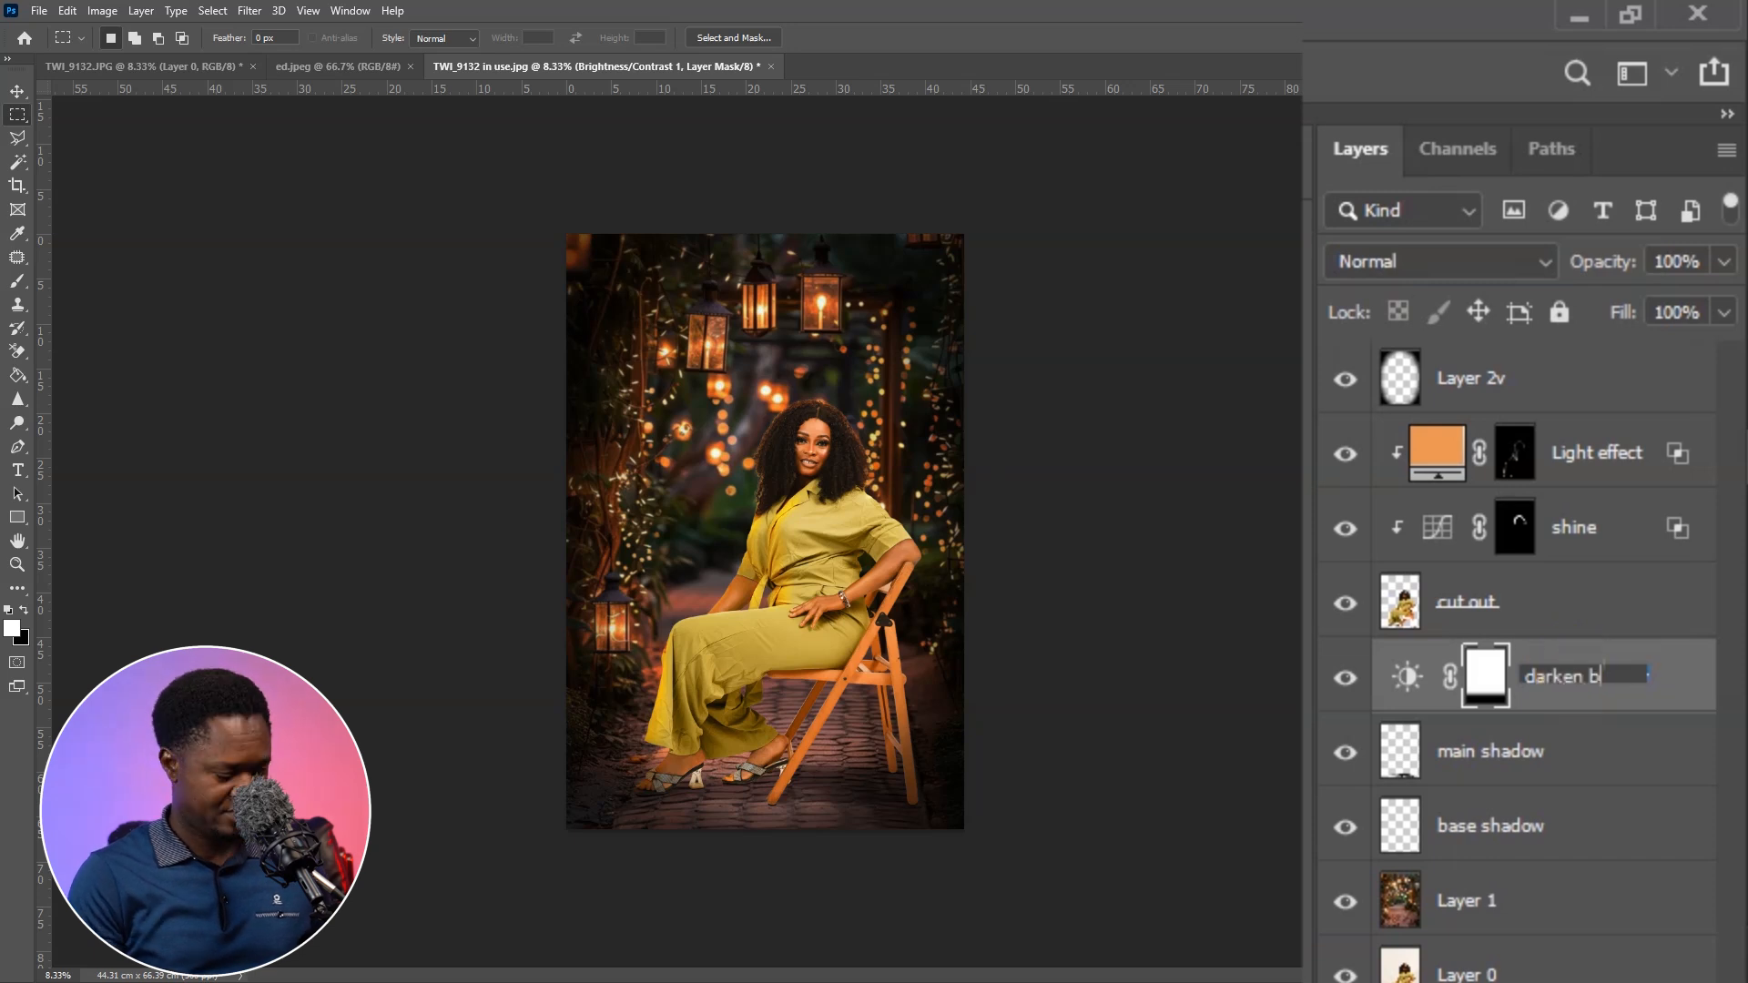
pyautogui.press('Return')
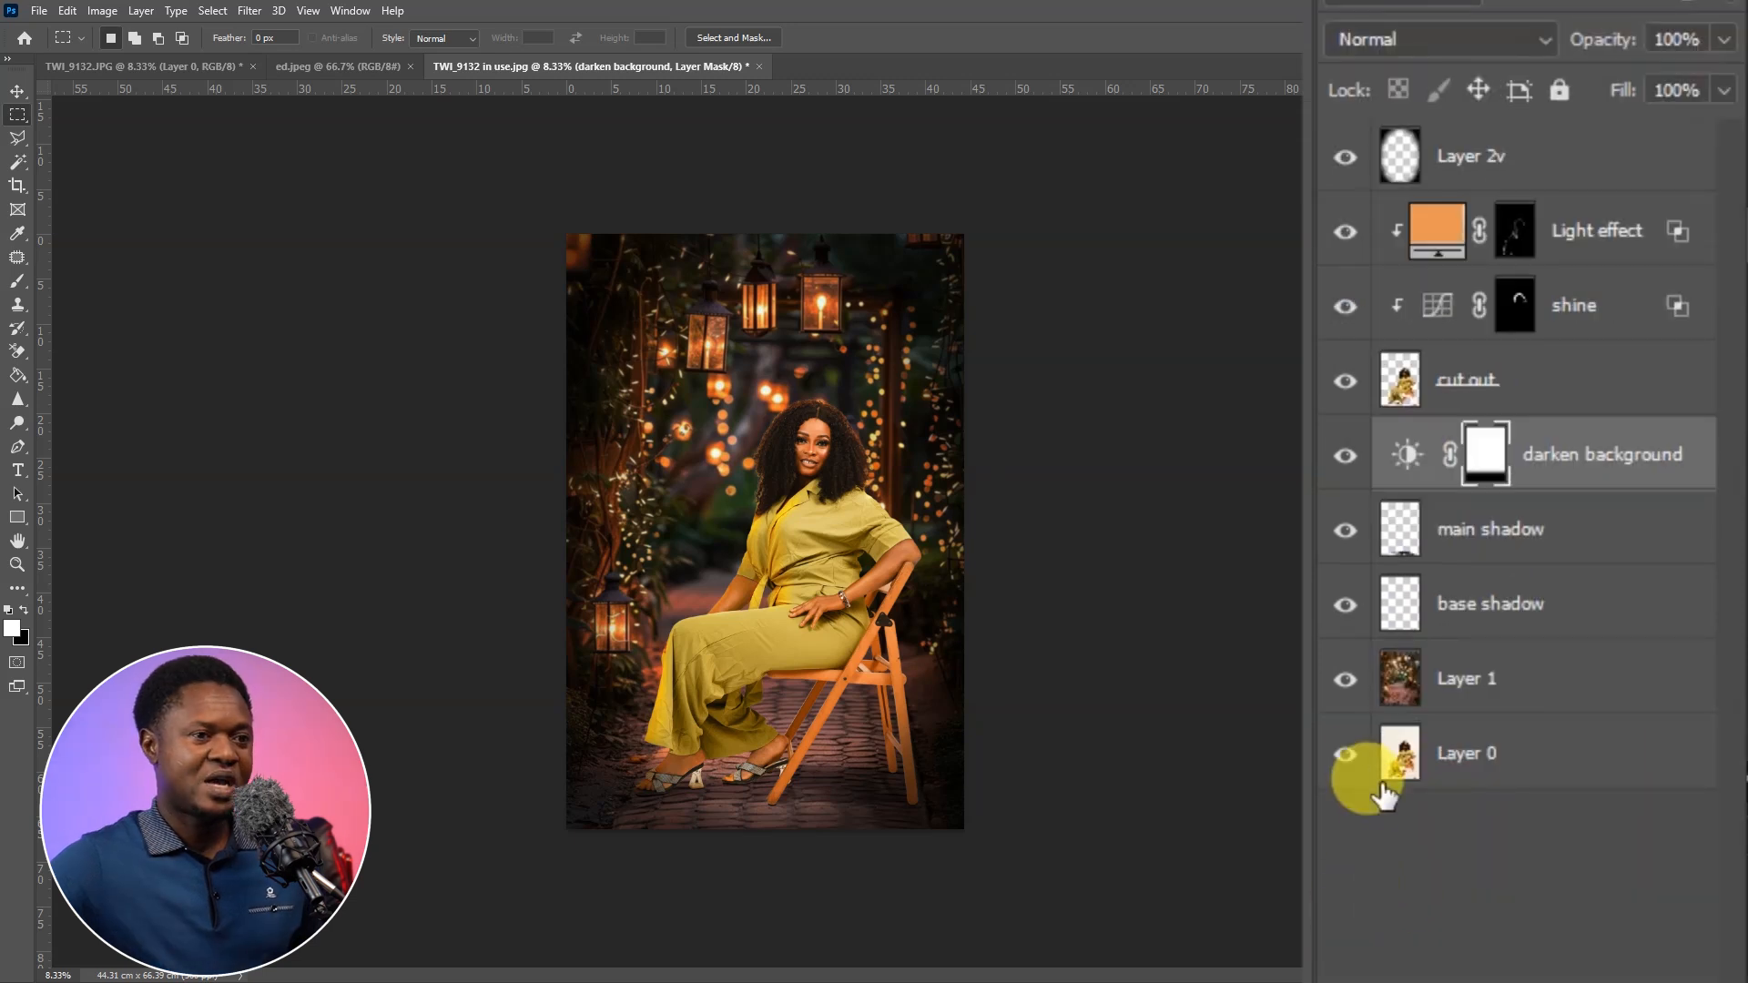
# Compare the original studio photo on Layer 0 with the finished composite by hiding and restoring all other layers
pyautogui.keyDown('alt'); pyautogui.click(1346, 756); pyautogui.keyUp('alt')
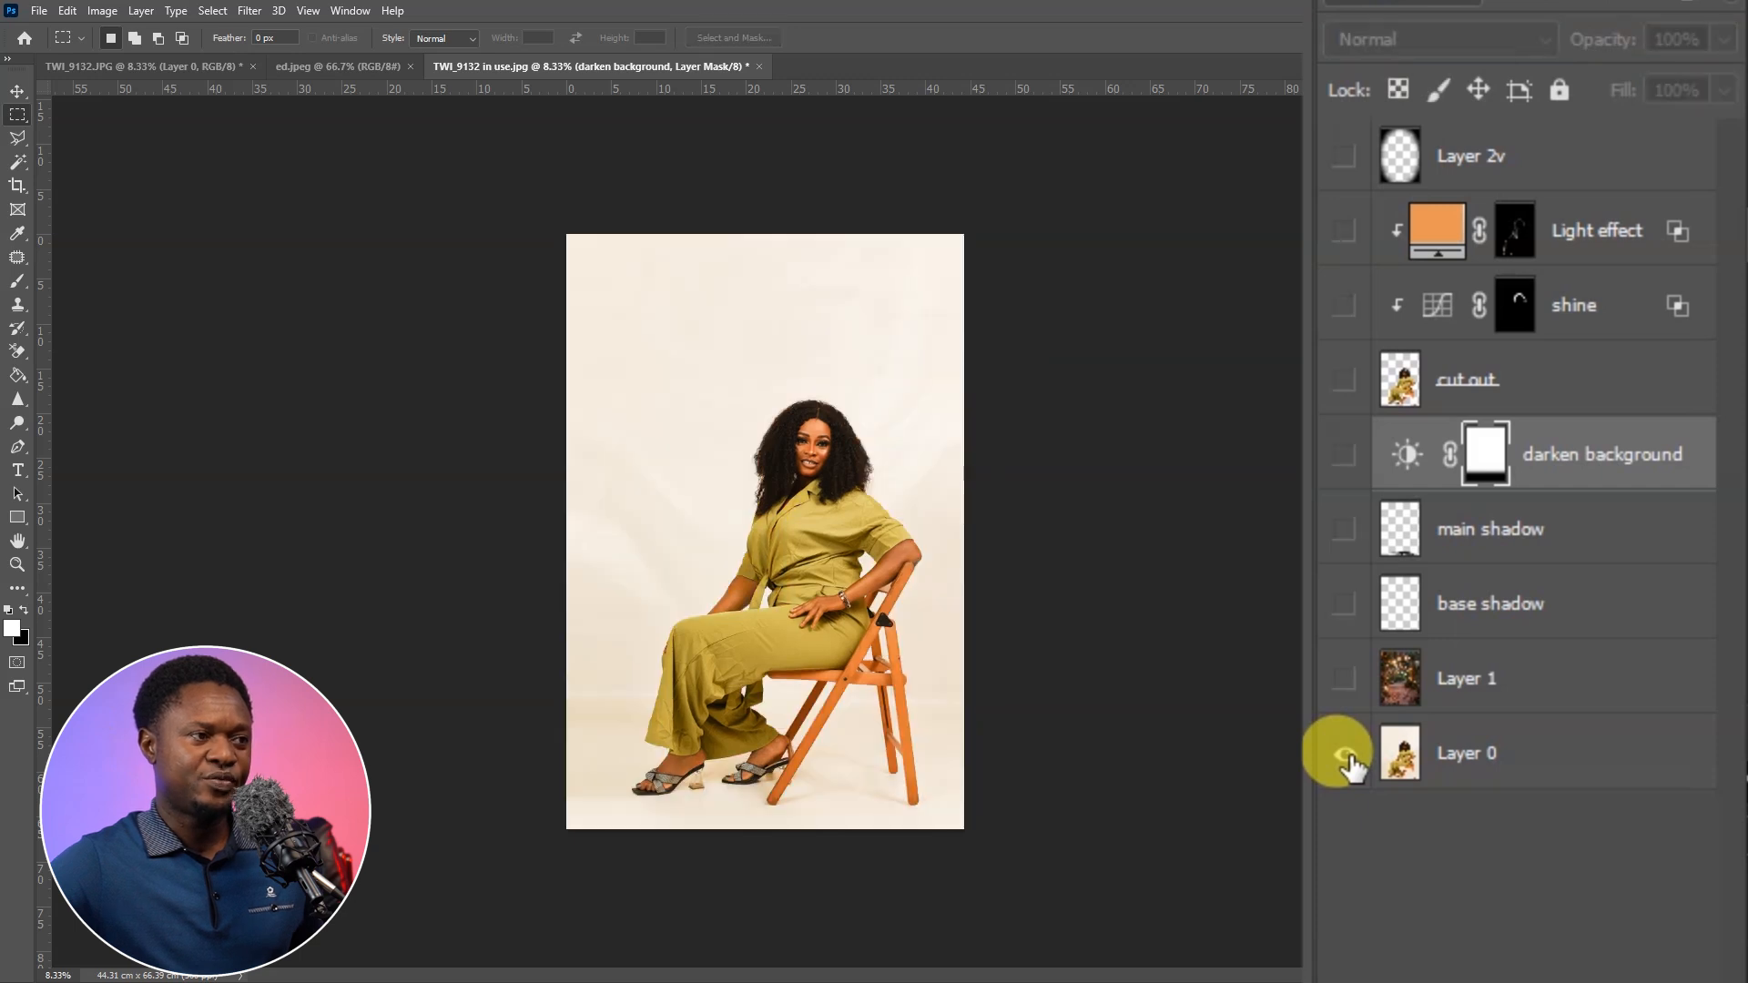
pyautogui.keyDown('alt'); pyautogui.click(1346, 757); pyautogui.keyUp('alt')
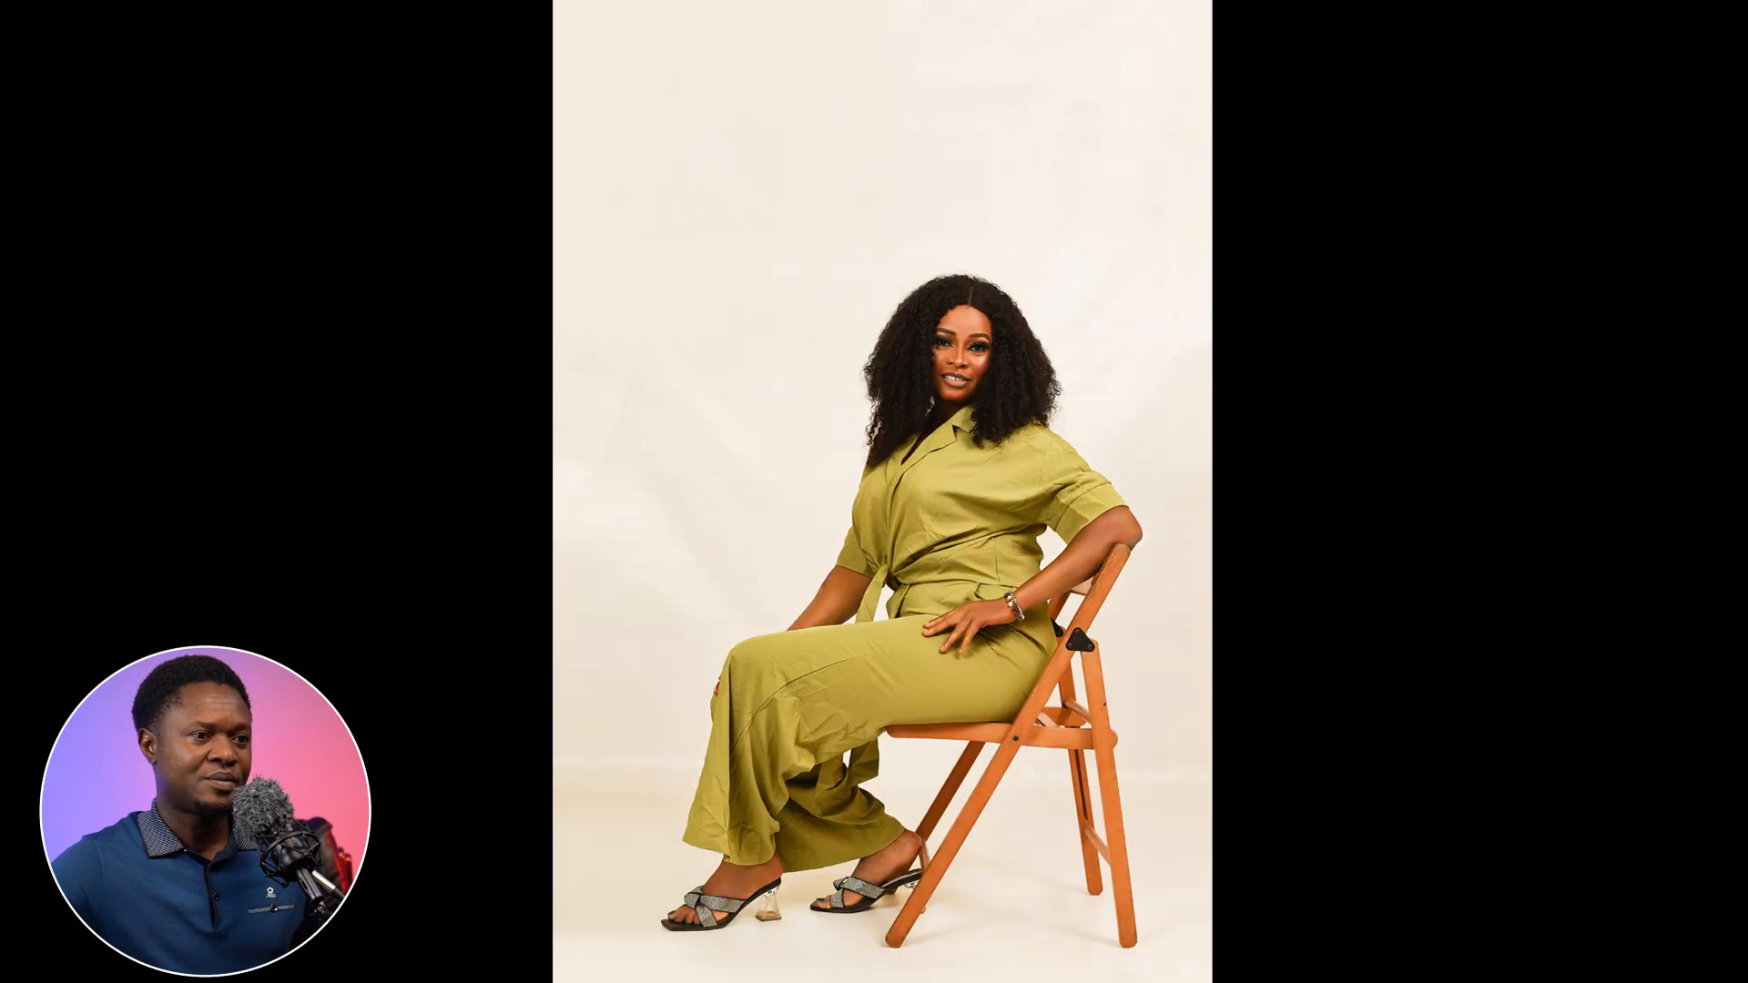